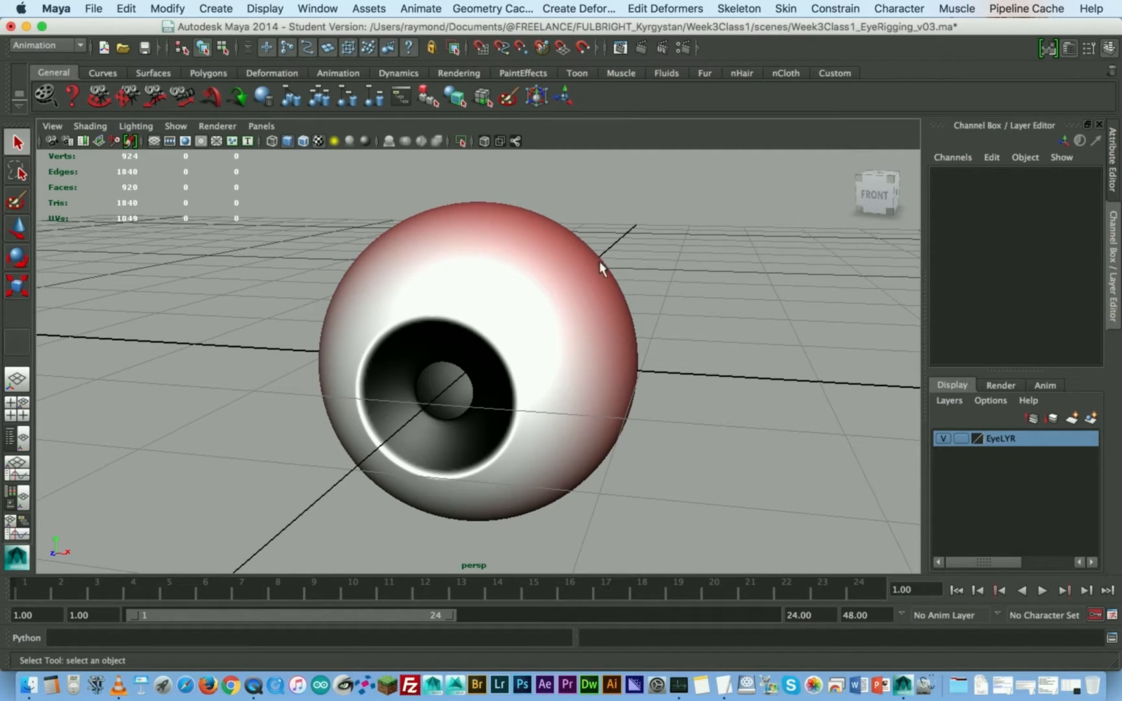
- Select the whole eye and examine its wireframe from the front and side, then clear the selection
left_click_drag(638, 226, 308, 377)
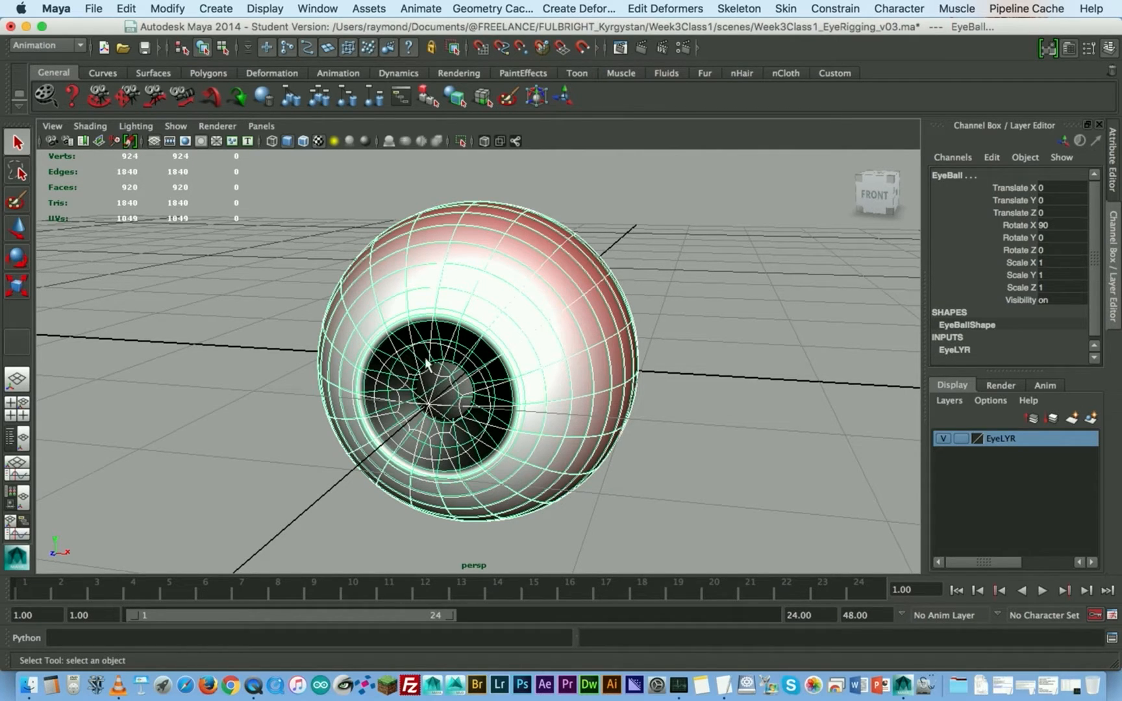
left_click_drag(494, 367, 397, 331, "alt")
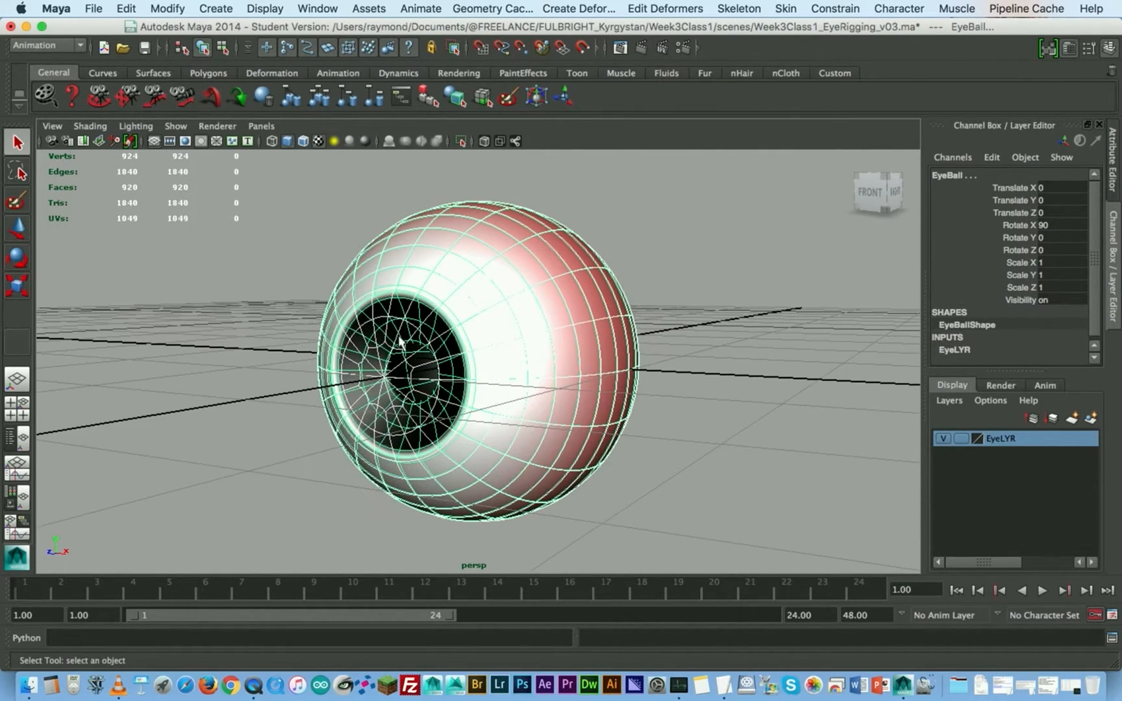
left_click_drag(478, 341, 442, 341, "alt")
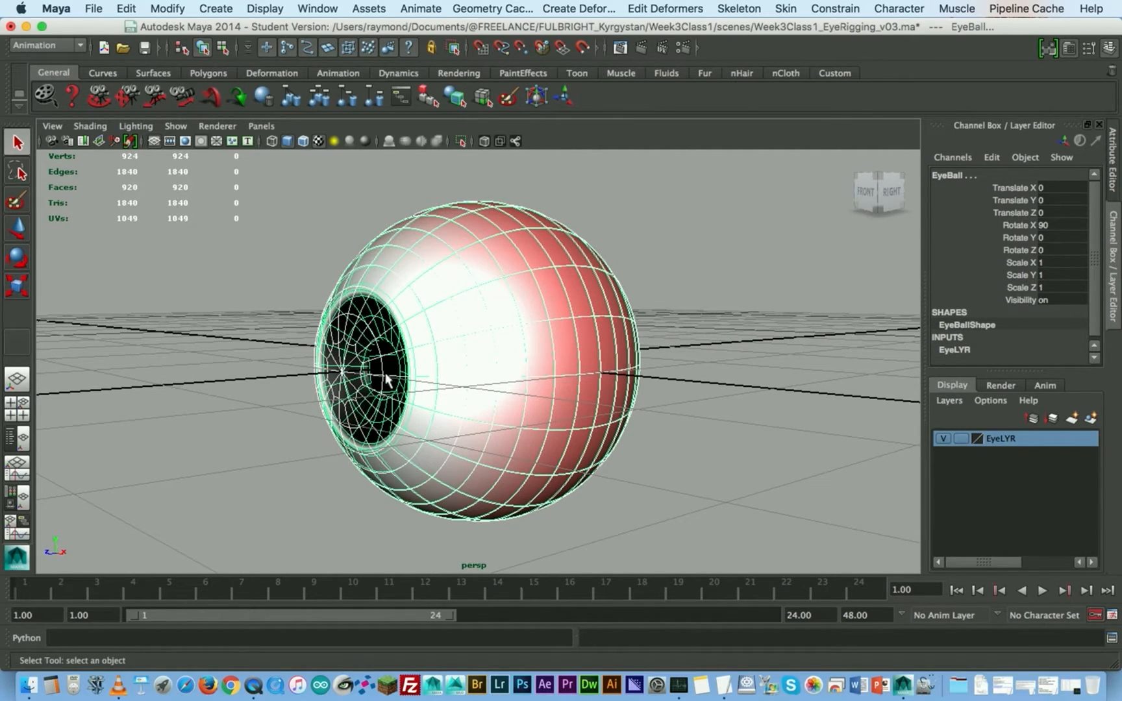
left_click_drag(456, 280, 481, 280, "alt")
left_click(647, 203)
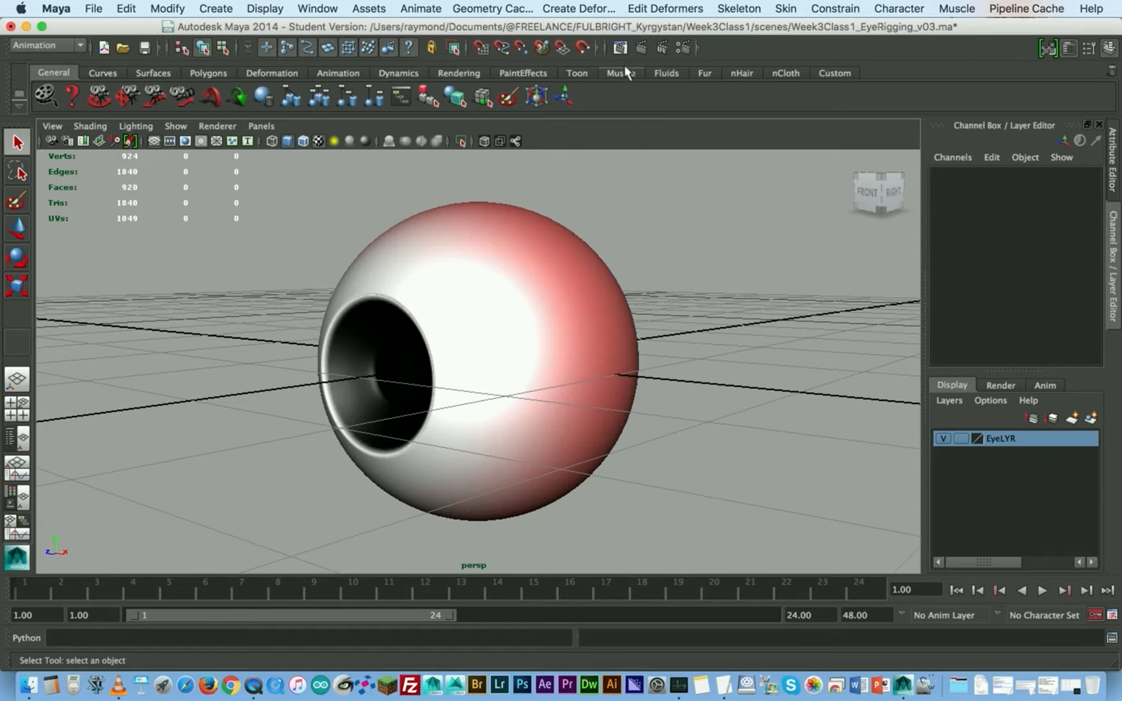
- Open the render view, review the stored renders of the eye from different angles, and close it
left_click(621, 48)
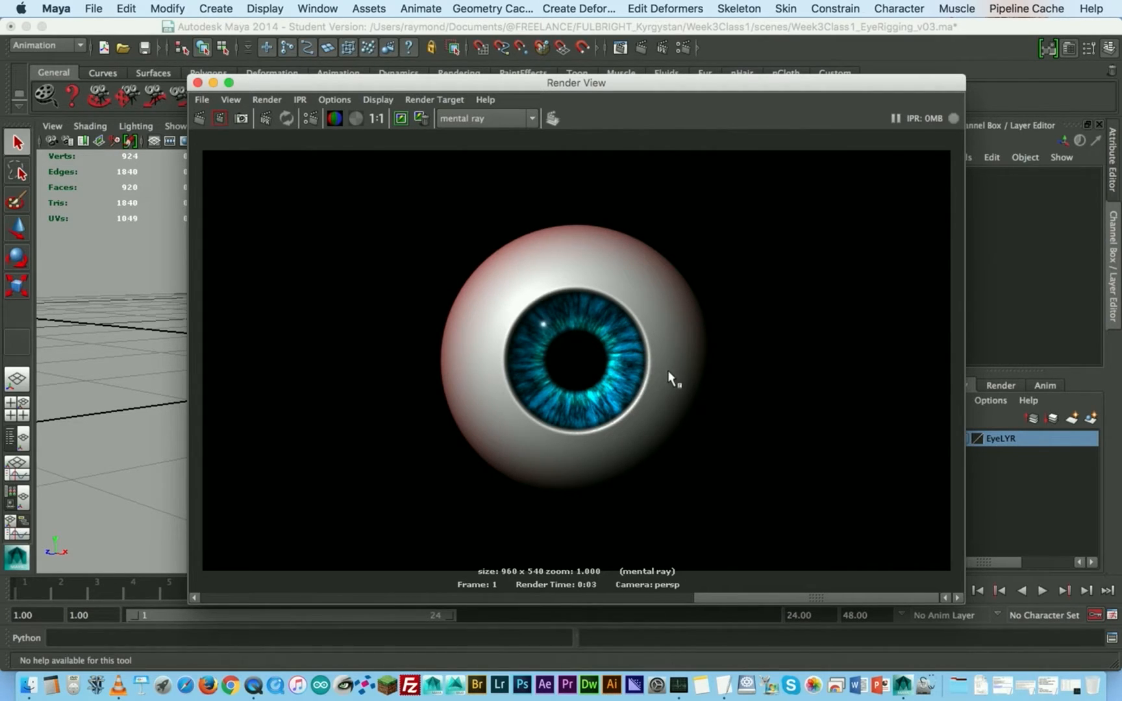
left_click_drag(709, 598, 581, 593)
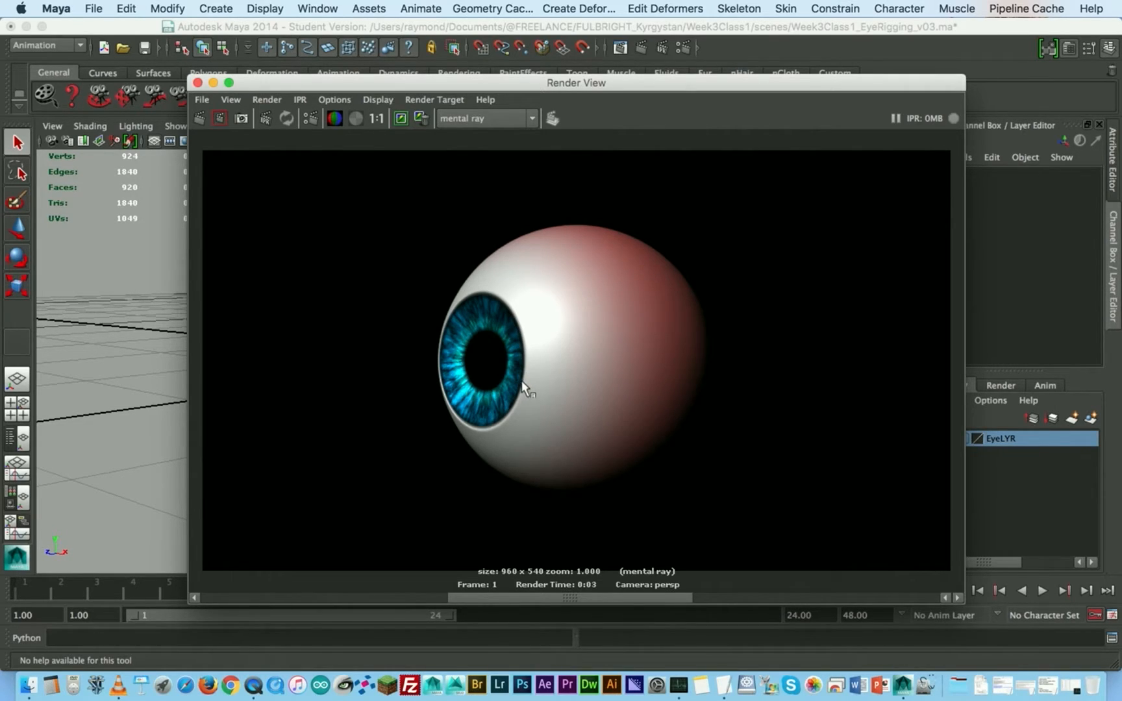
left_click(433, 598)
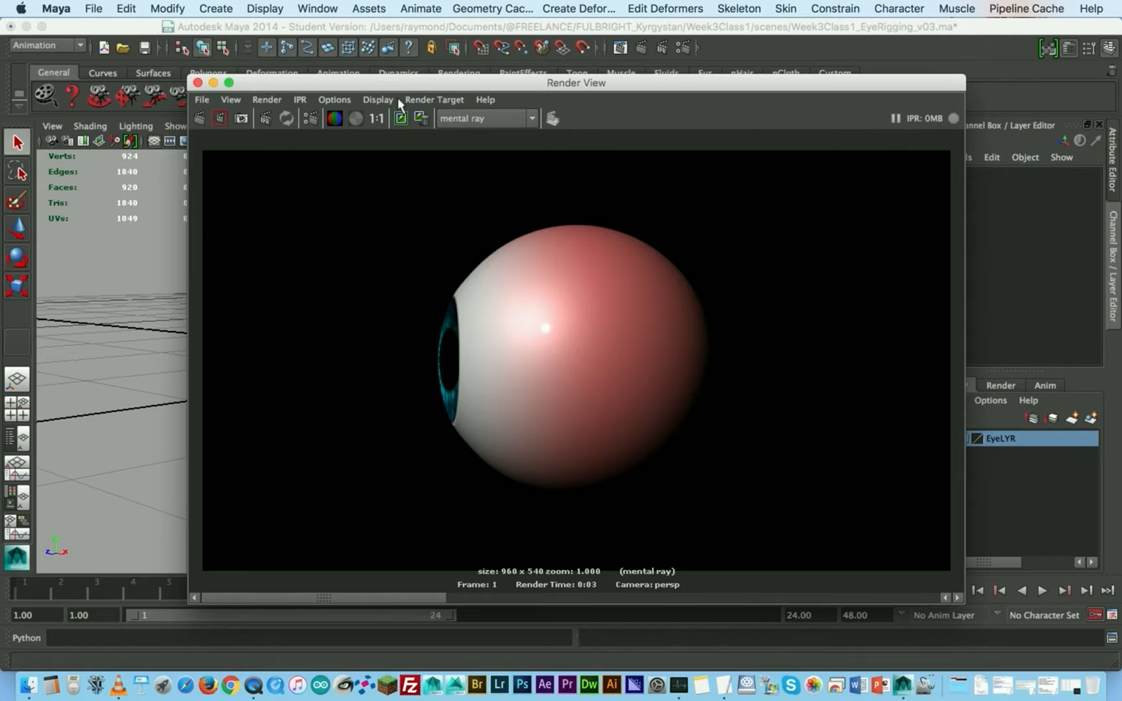
left_click_drag(413, 82, 690, 106)
left_click_drag(392, 388, 341, 358, "alt")
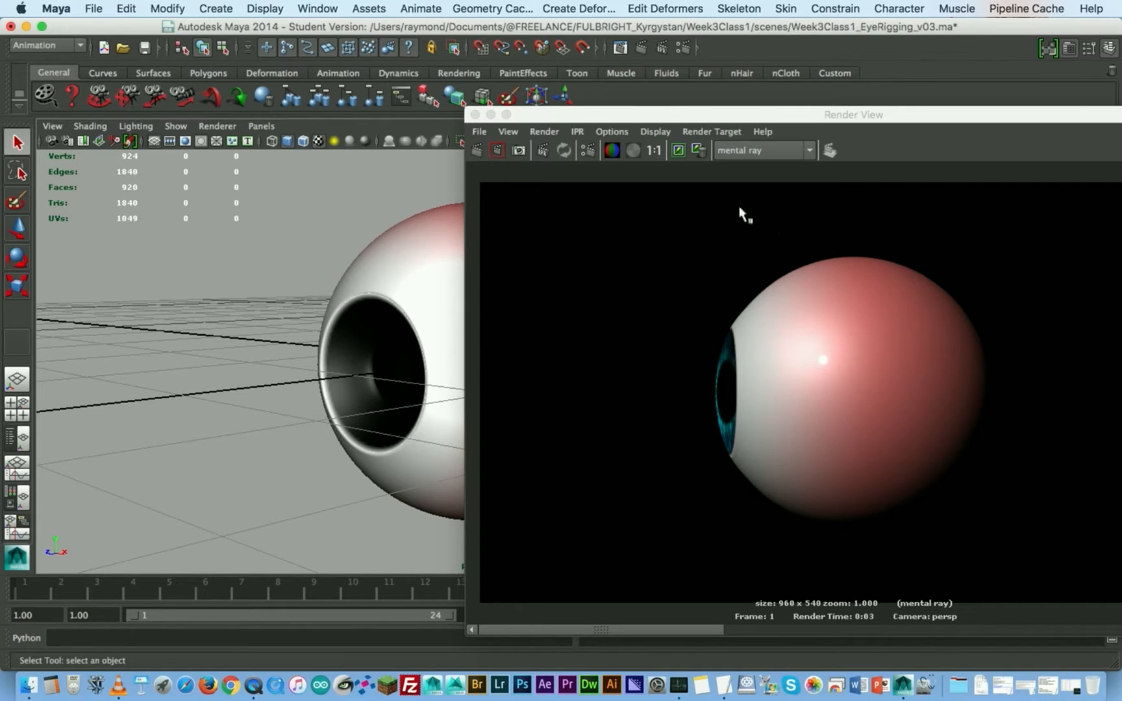
left_click_drag(645, 120, 396, 91)
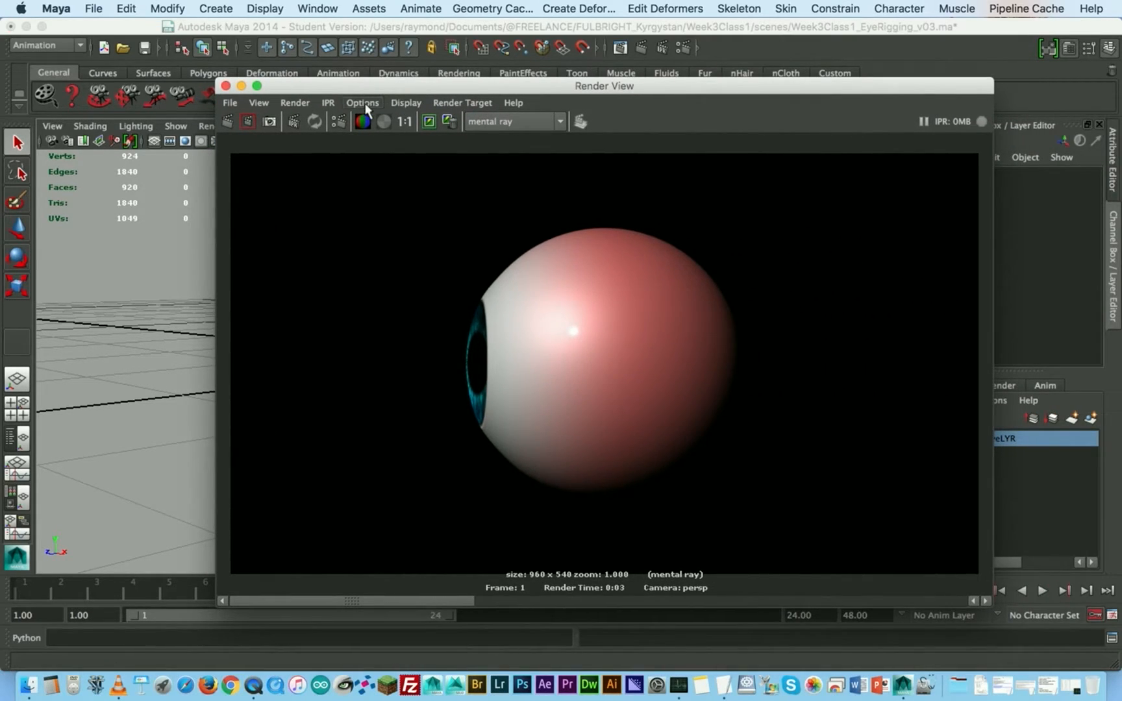
left_click(225, 87)
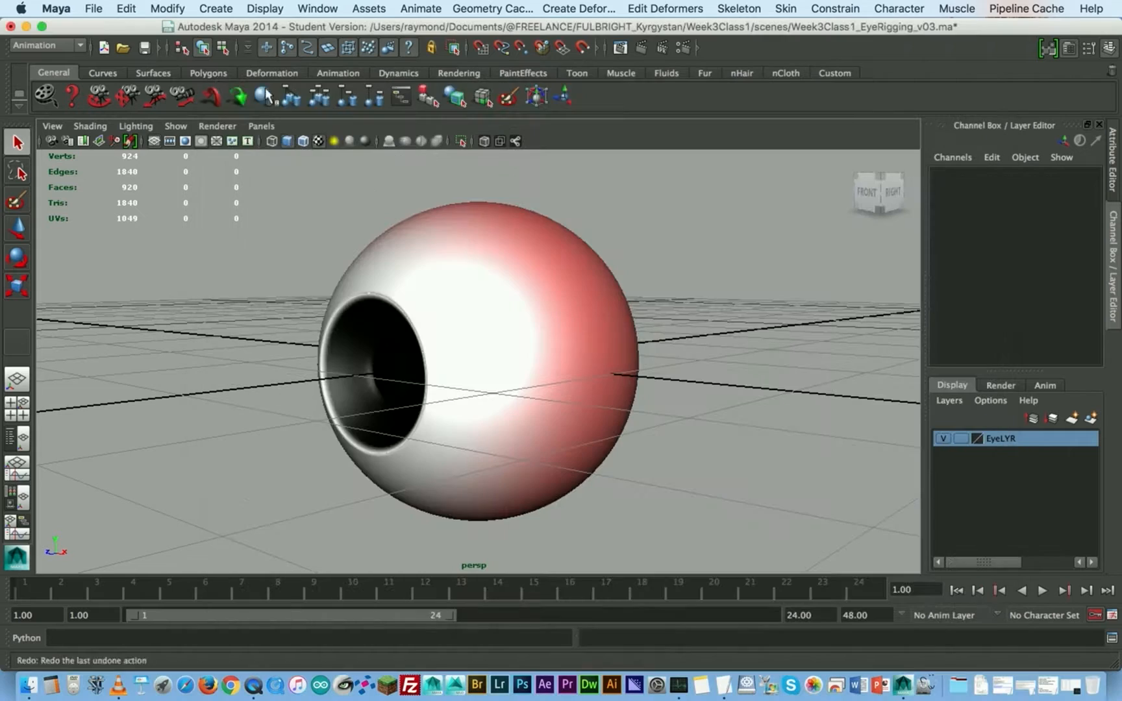
- Examine how the eye is built by selecting the outer lens and the inner eyeball in turn
left_click_drag(505, 340, 552, 320, "alt")
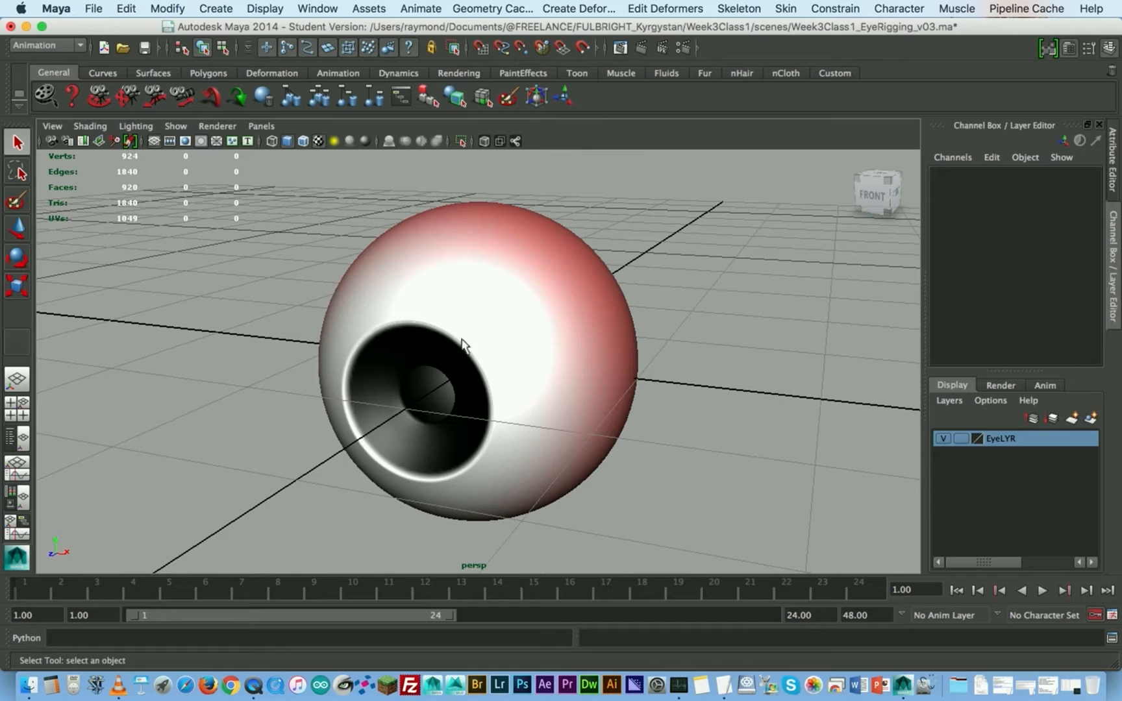
right_click_drag(487, 421, 367, 327, "alt")
middle_click_drag(398, 312, 398, 321, "alt")
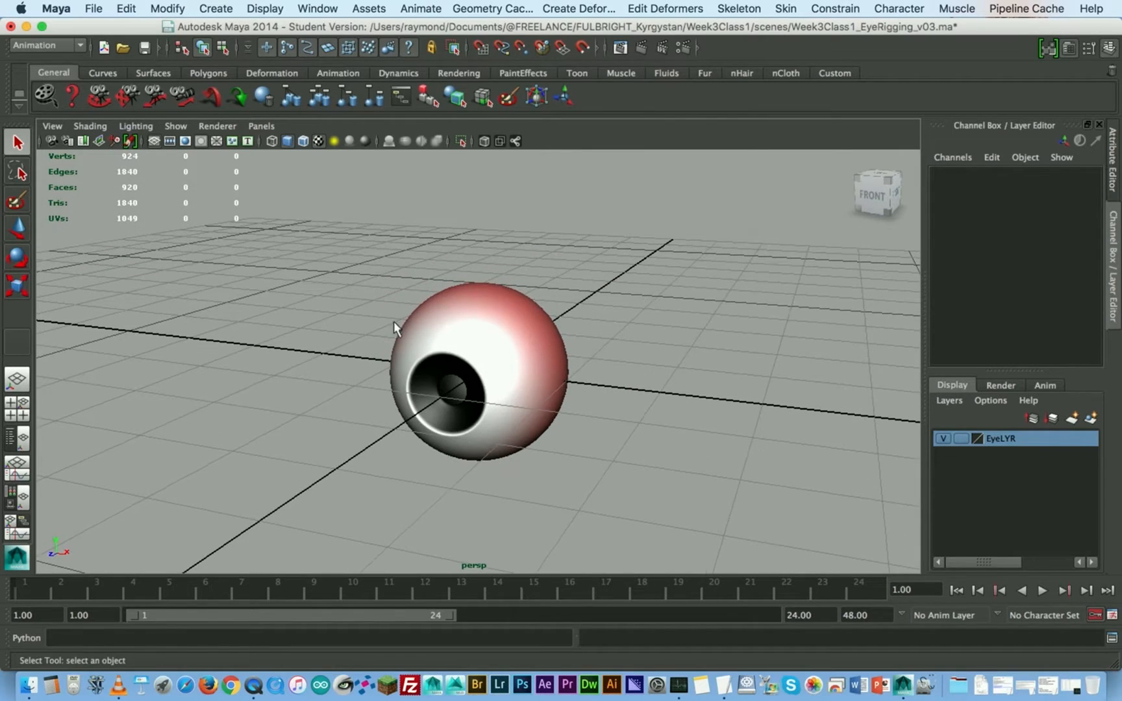
right_click_drag(398, 321, 481, 355, "alt")
left_click_drag(482, 355, 489, 362, "alt")
left_click(507, 341)
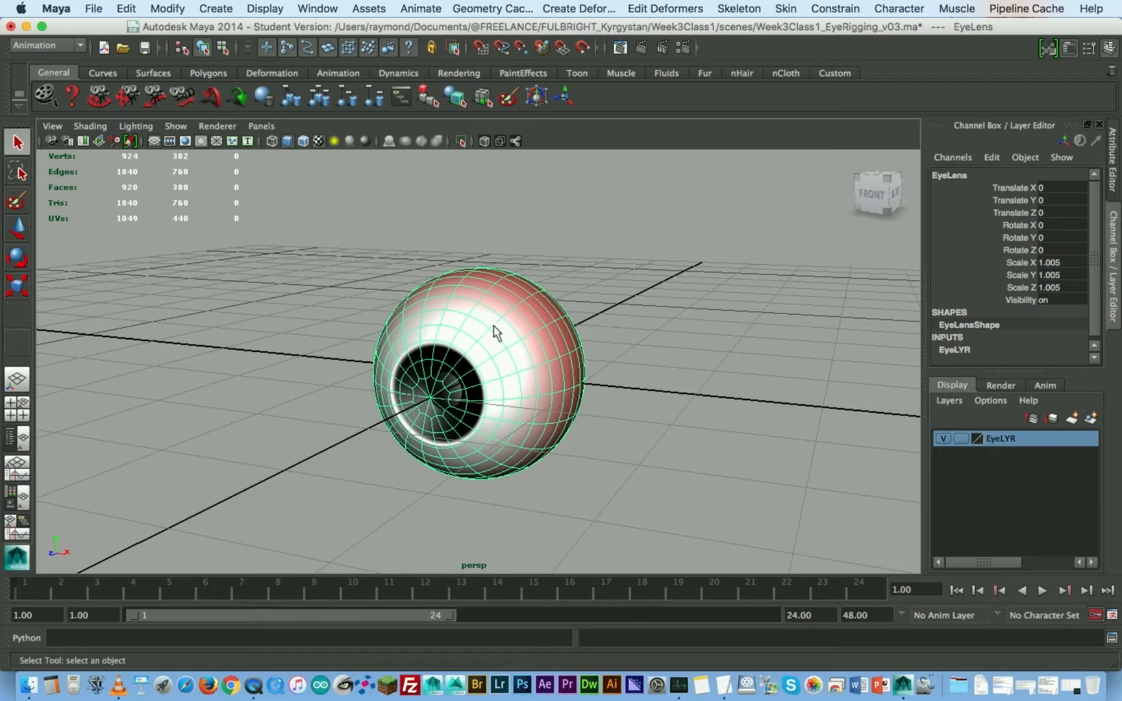
left_click(580, 243)
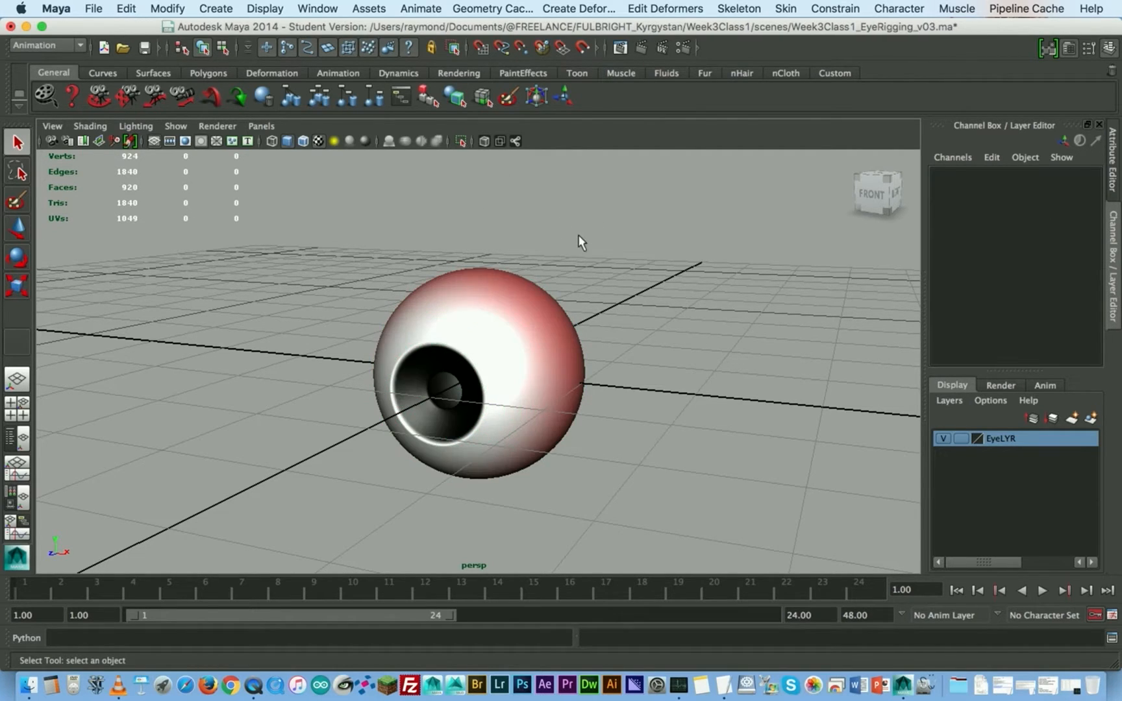
left_click(486, 304)
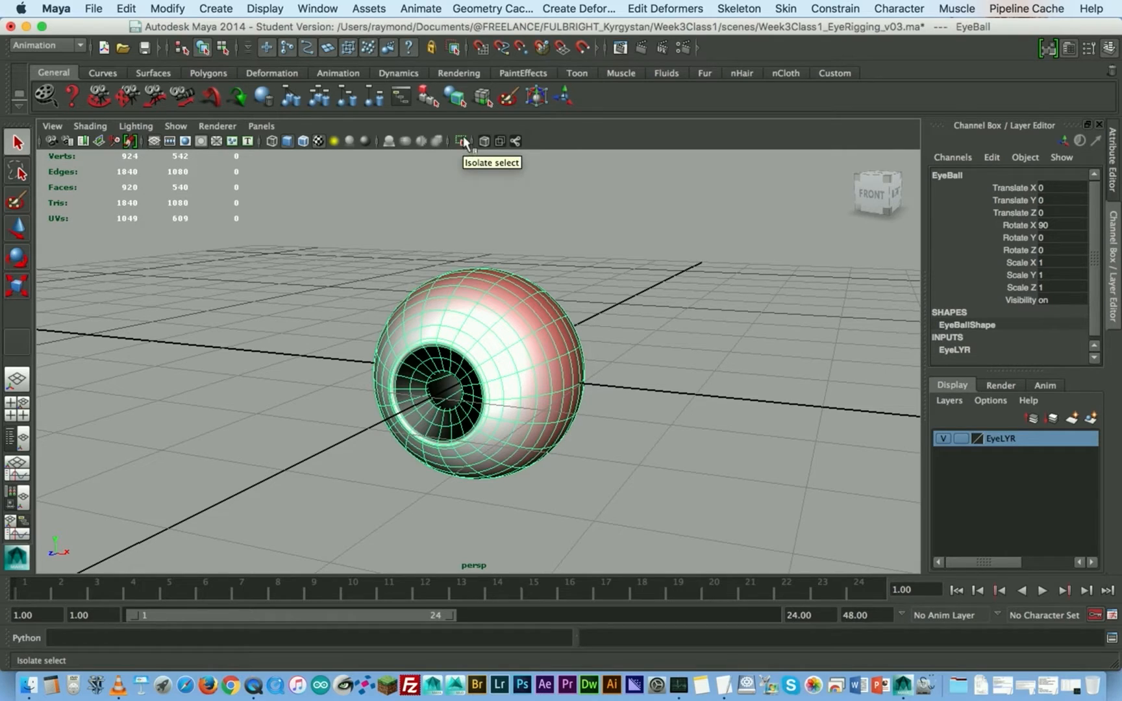
left_click(549, 236)
left_click_drag(611, 239, 504, 311)
left_click(664, 272)
- Hide the EyeLens object by setting its Visibility to 0
left_click(463, 374)
double_click(1057, 298)
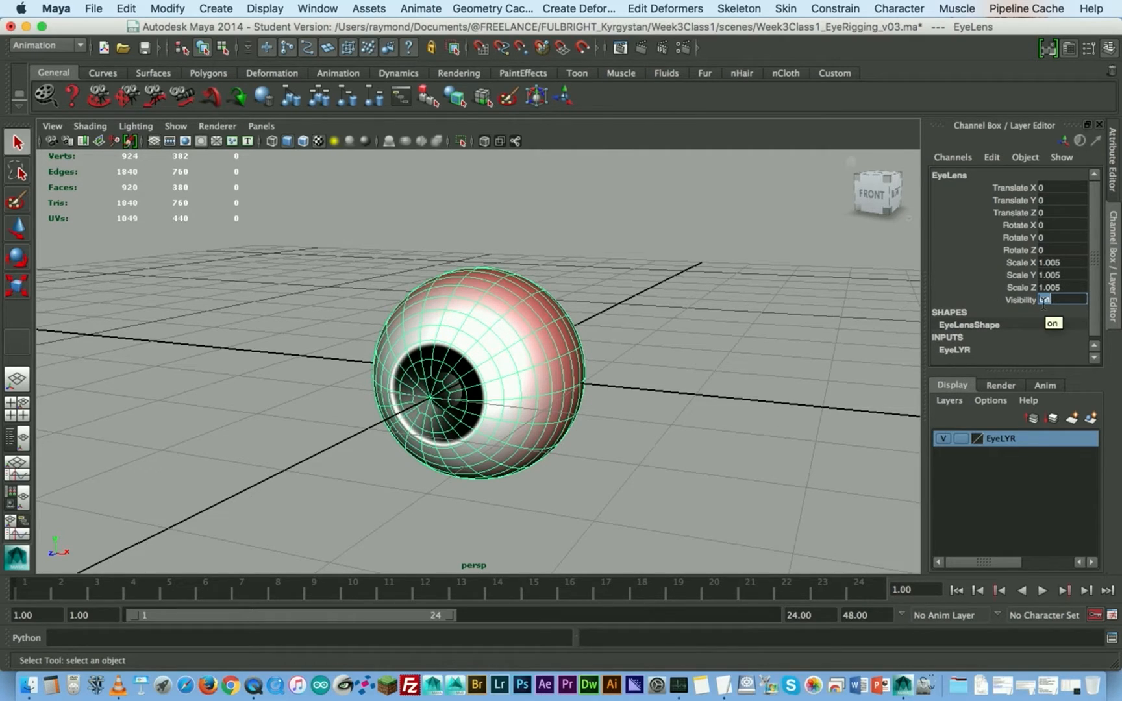
type("0")
key("Return")
- Duplicate the EyeBall and move the copy along X to Translate X 2
left_click(487, 336)
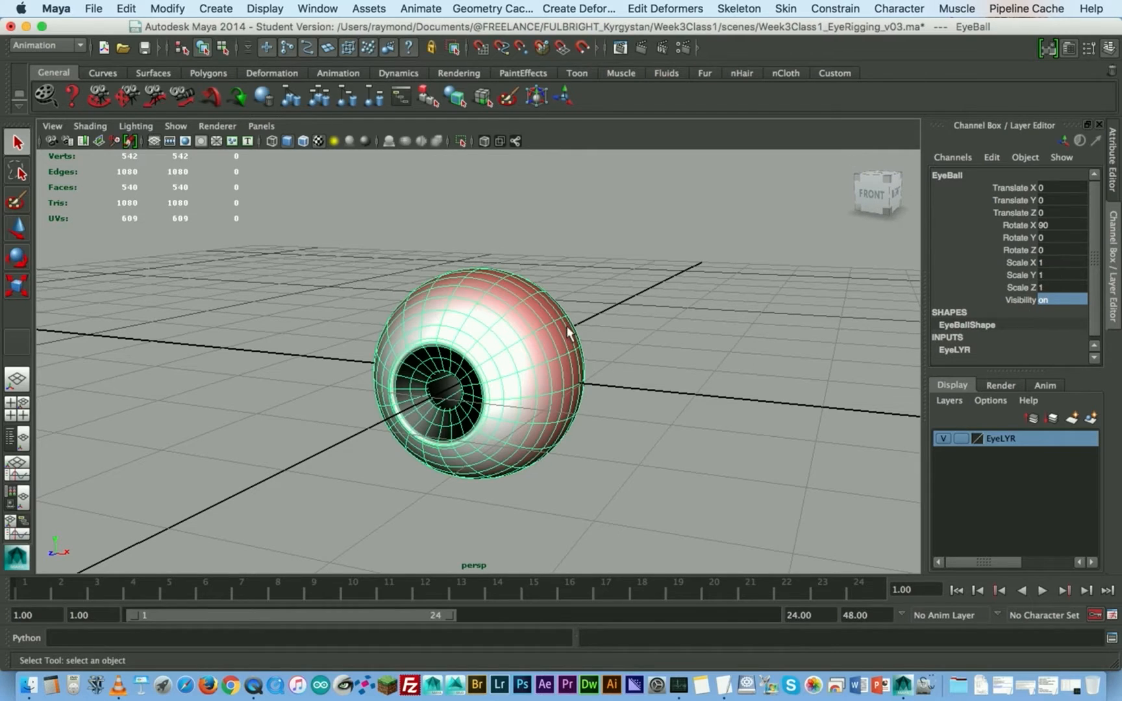
middle_click_drag(536, 285, 474, 263, "alt")
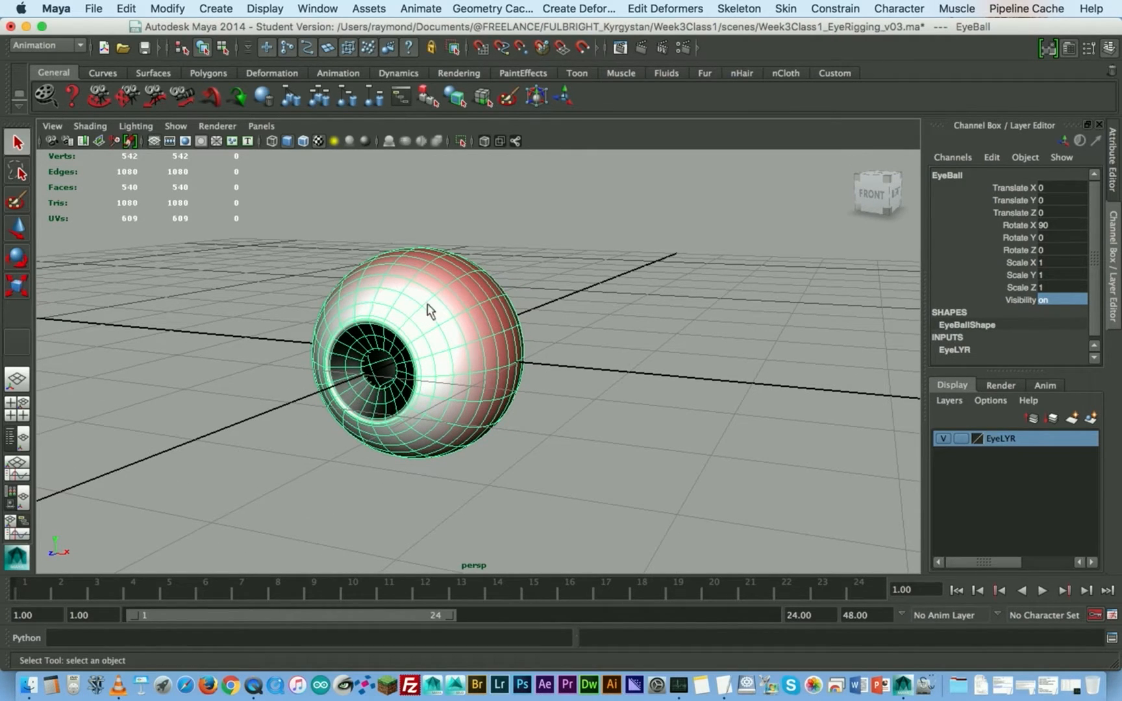
right_click_drag(382, 328, 471, 338, "alt")
mouse_move(471, 337)
left_mouse_down("alt")
mouse_move(459, 313)
mouse_move(468, 326)
left_mouse_up("alt")
key("w")
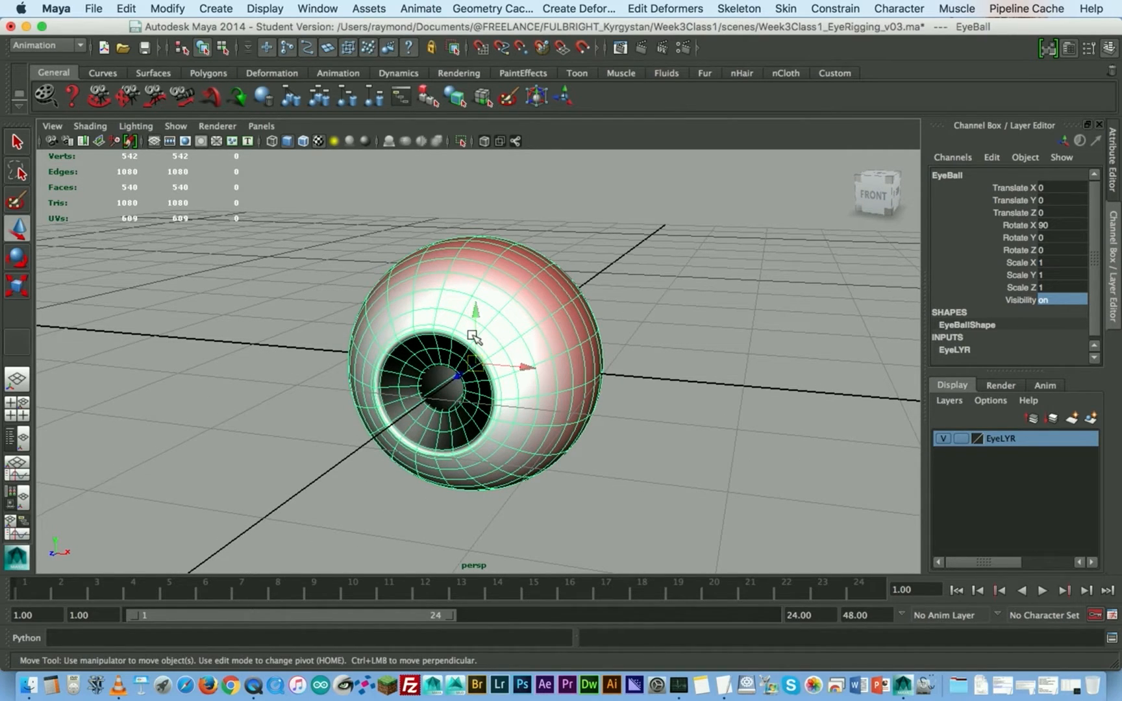
key("ctrl+d")
right_click_drag(706, 330, 635, 338, "alt")
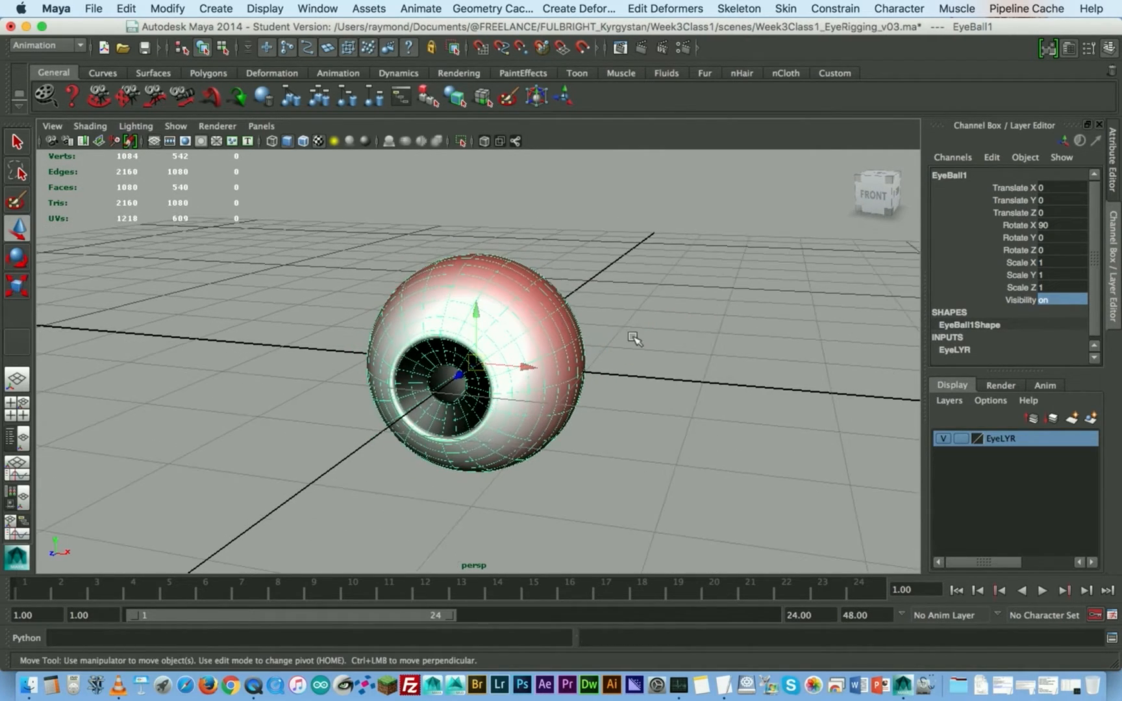
middle_click_drag(635, 338, 556, 307, "alt")
left_click_drag(370, 340, 844, 373)
- Duplicate the eyeball again with the same offset to place a third one at Translate X 4
key("ctrl+d")
key("d")
right_click_drag(601, 329, 589, 313, "alt")
middle_click_drag(589, 313, 513, 320, "alt")
left_click_drag(510, 322, 544, 330, "alt")
right_click_drag(409, 310, 464, 316, "alt")
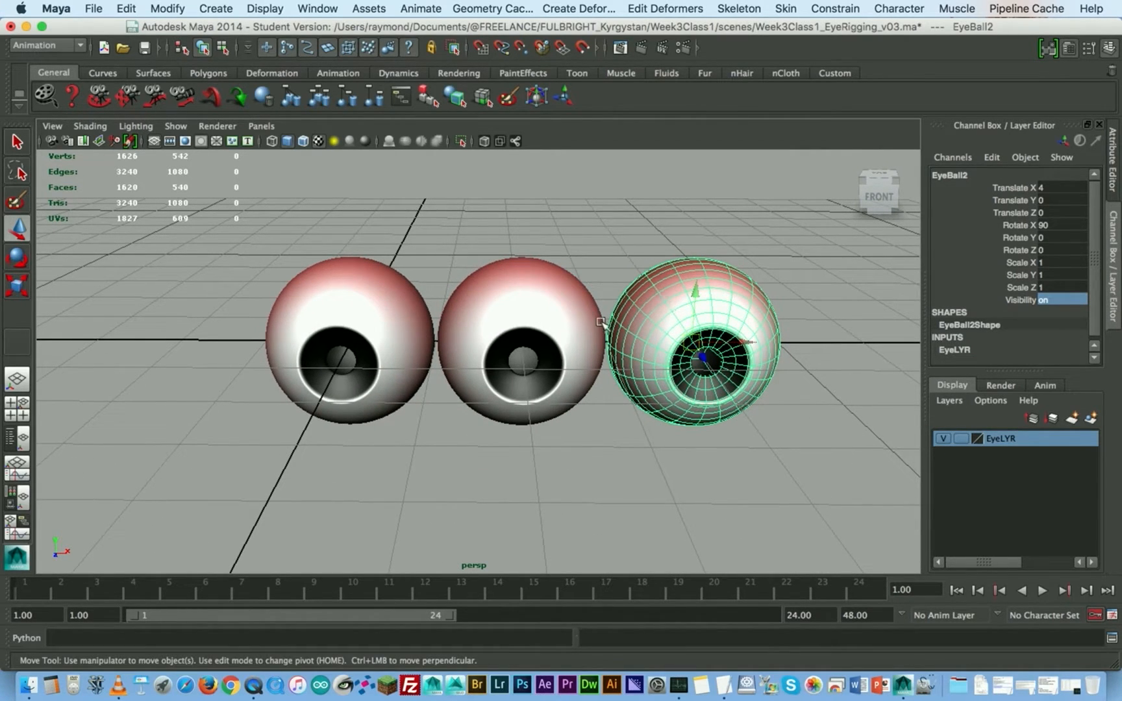
- Select all three eyeballs and turn off their smooth mesh preview
left_click(350, 304)
left_click(484, 311)
right_click_drag(554, 314, 611, 327, "alt")
left_click_drag(565, 342, 476, 317, "alt")
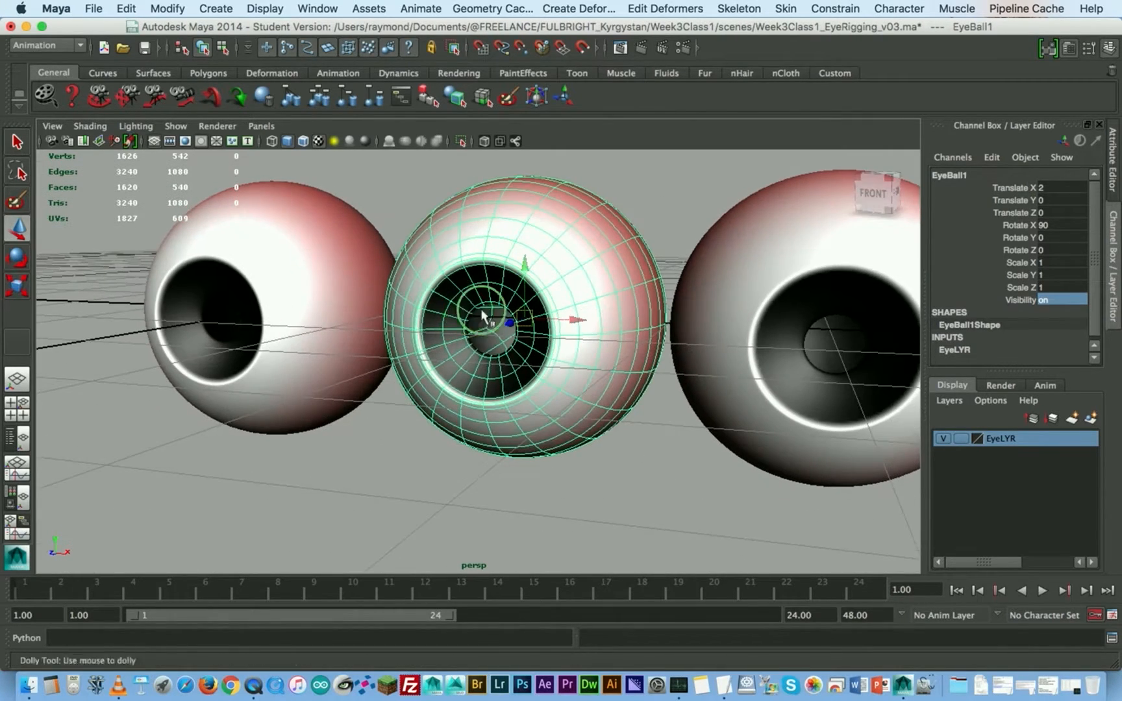
right_click_drag(476, 317, 534, 269, "alt")
middle_click_drag(533, 269, 540, 312, "alt")
right_click_drag(570, 313, 315, 276, "alt")
left_click_drag(330, 250, 783, 416)
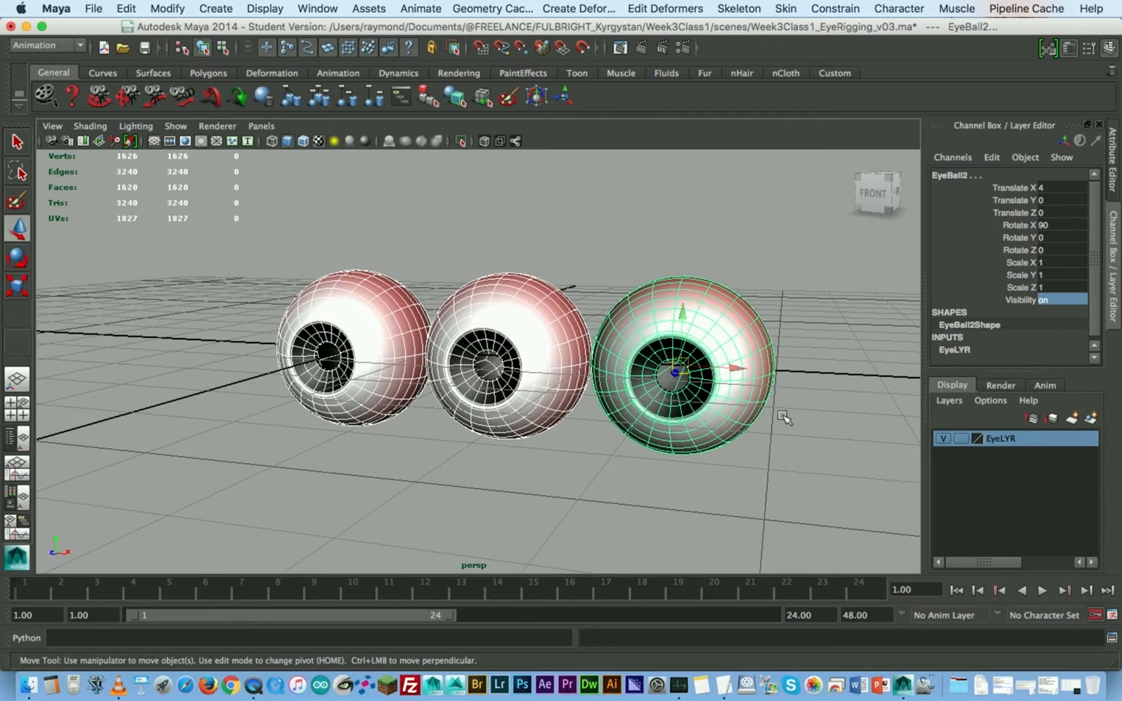
key("3")
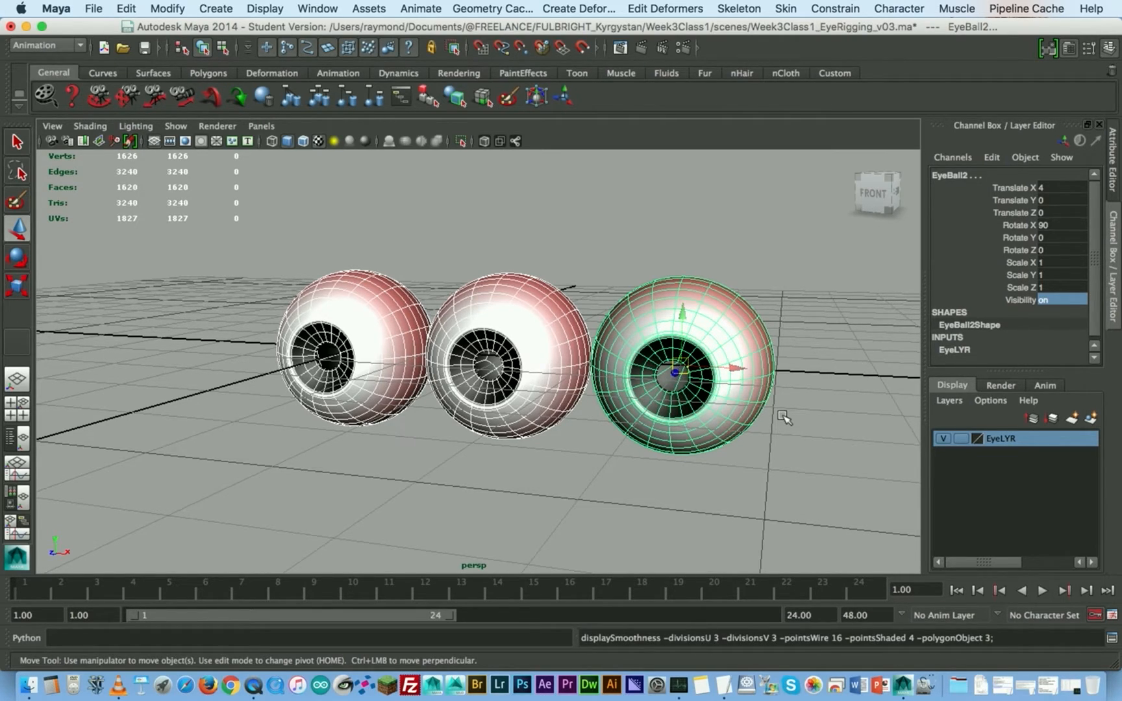
left_click(404, 447)
- Switch the middle eyeball to face selection mode around its pupil
left_click(496, 338)
right_click_drag(455, 303, 625, 345, "alt")
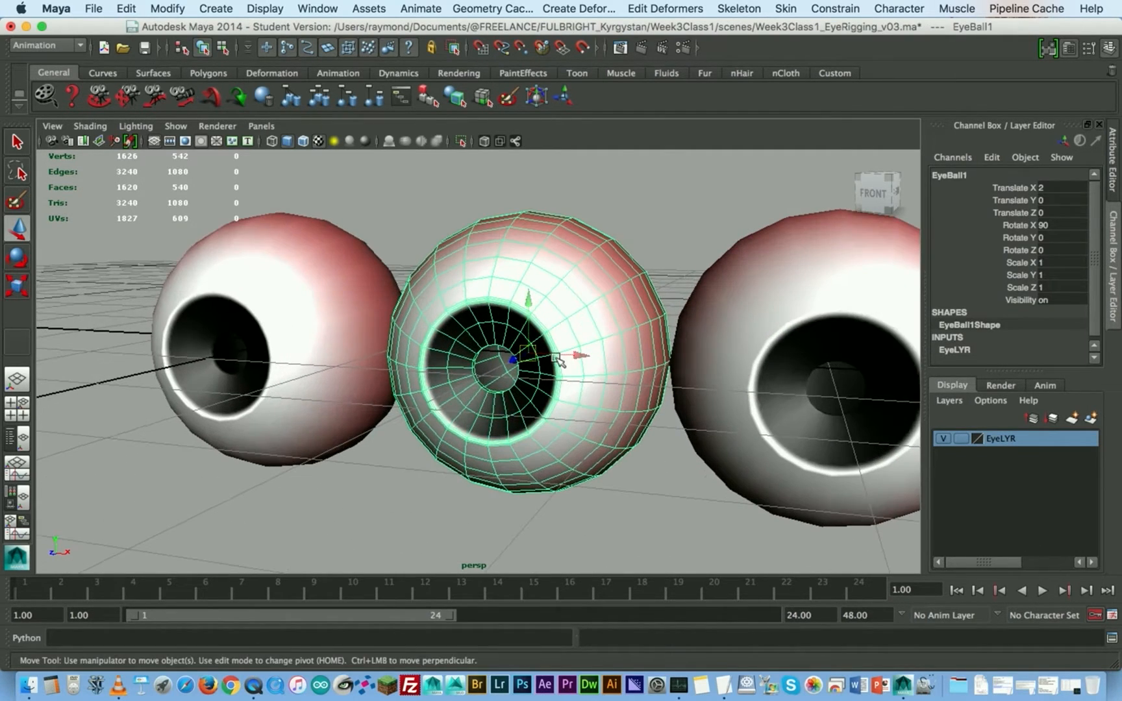
left_click_drag(557, 359, 560, 351, "alt")
scroll(533, 333, "up", 8)
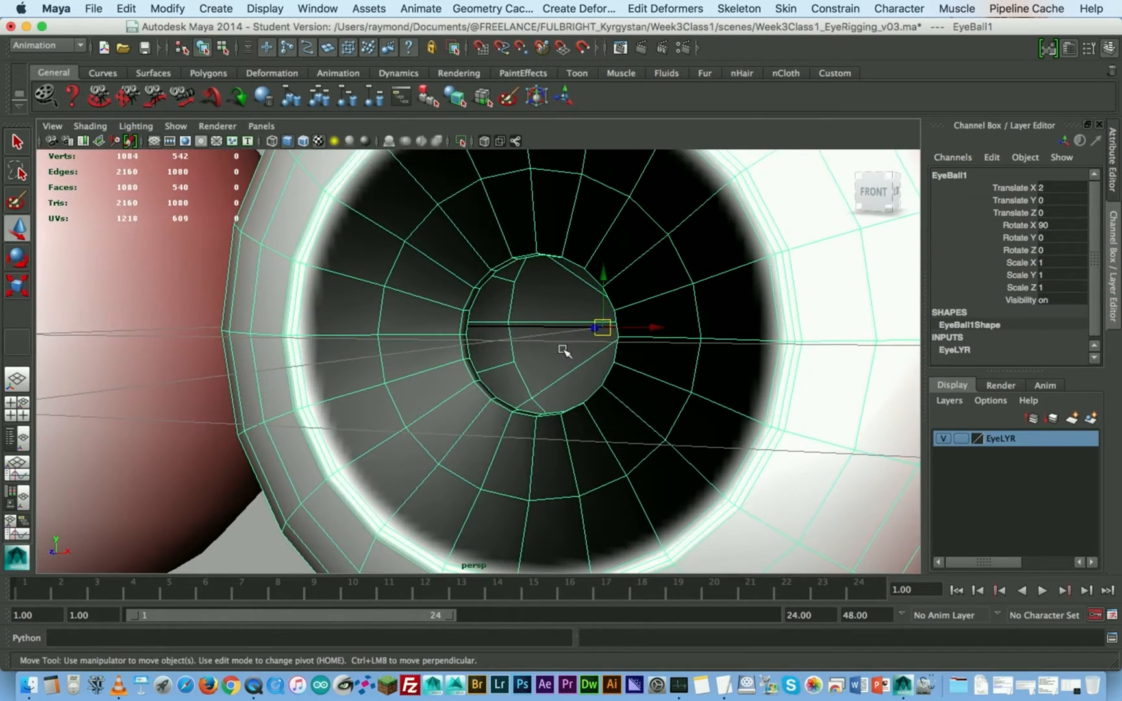
scroll(564, 351, "down", 2)
right_click(542, 222)
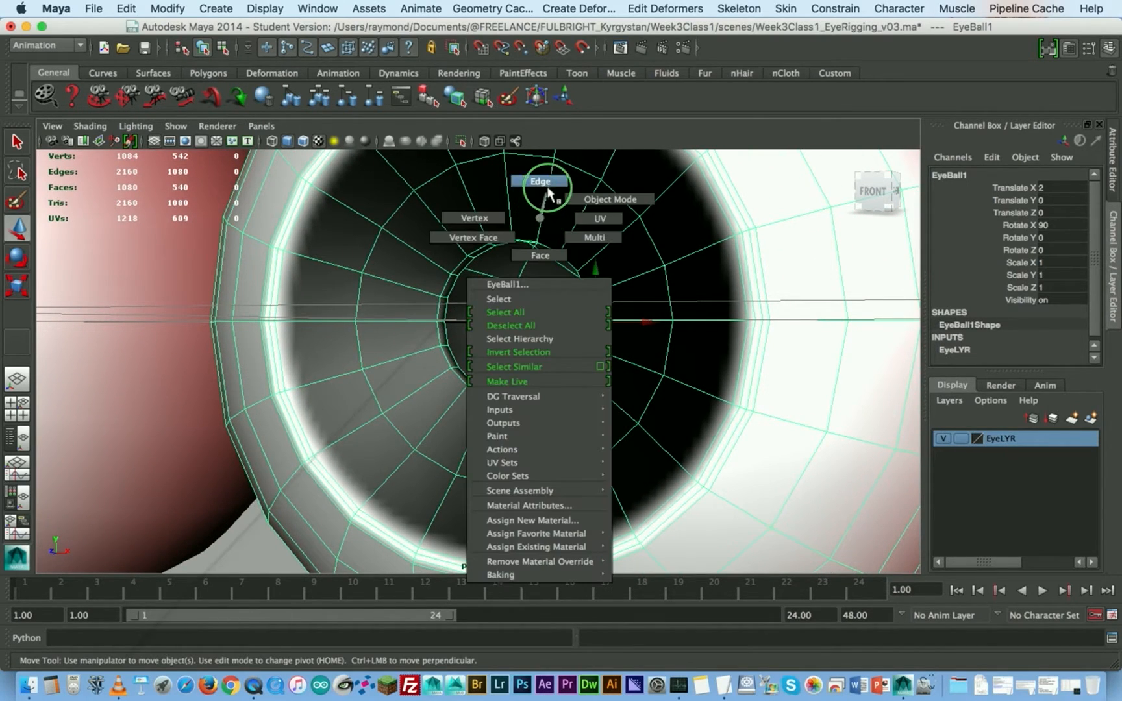
right_click_drag(546, 229, 545, 250)
- Select the ring of faces lining the middle eyeball's pupil opening and scale it outward to widen the pupil
left_click_drag(542, 273, 518, 273, "alt")
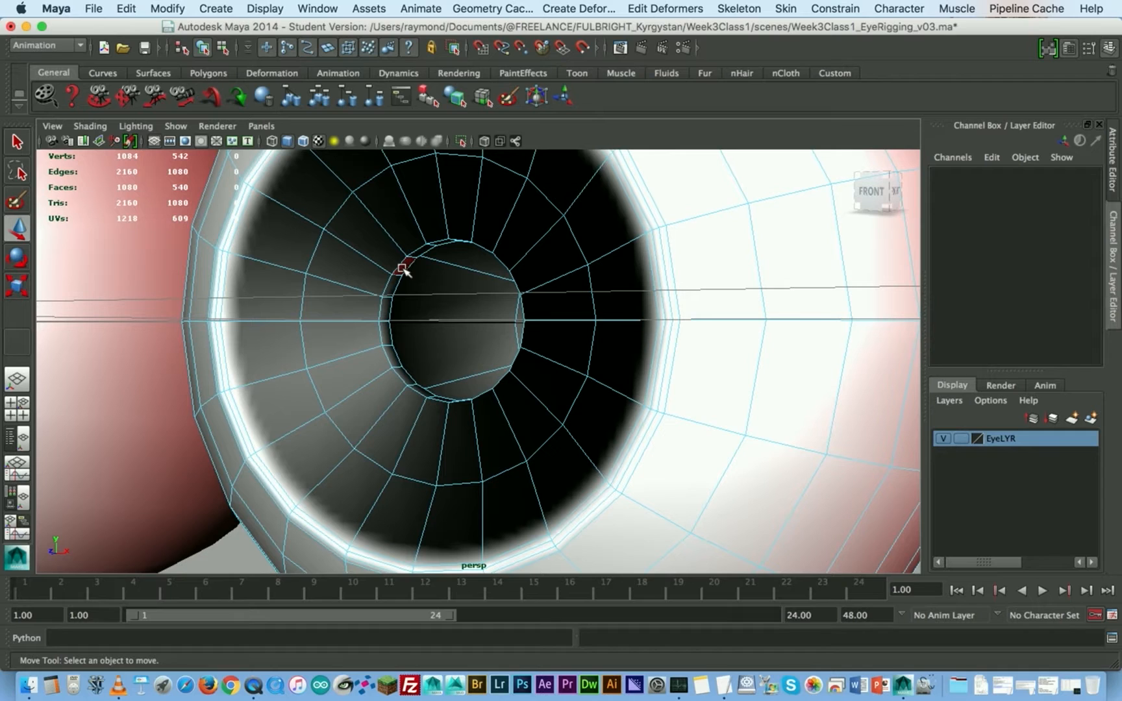
left_click_drag(401, 276, 435, 292, "alt")
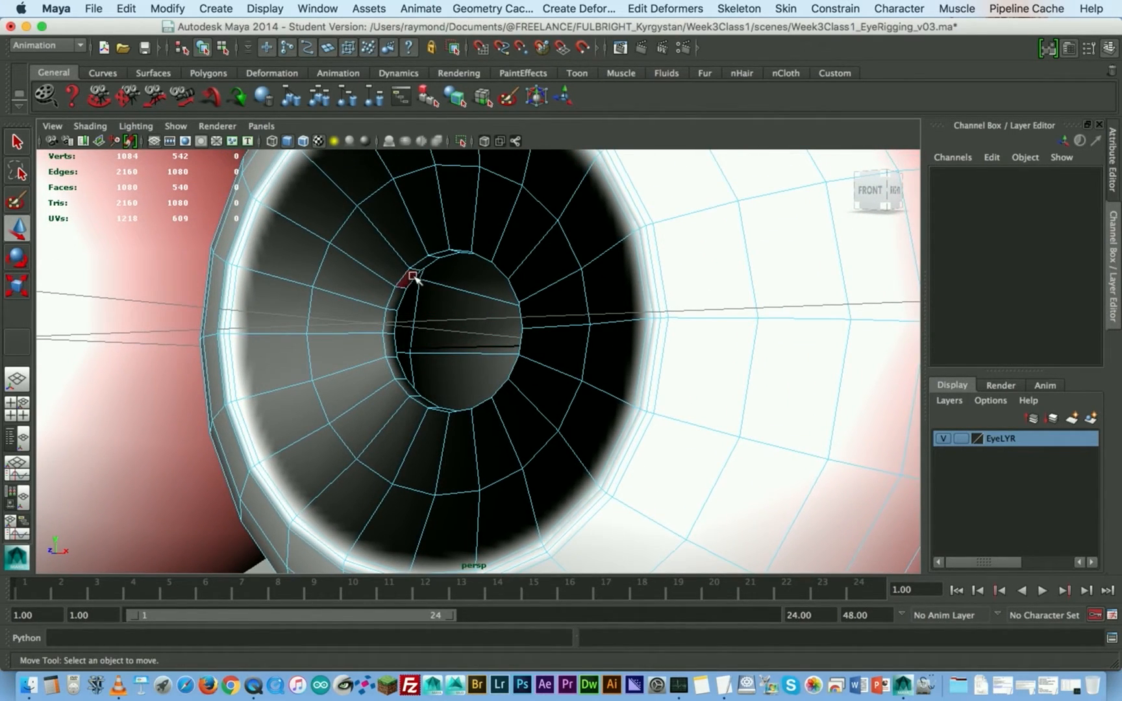
left_click(415, 276)
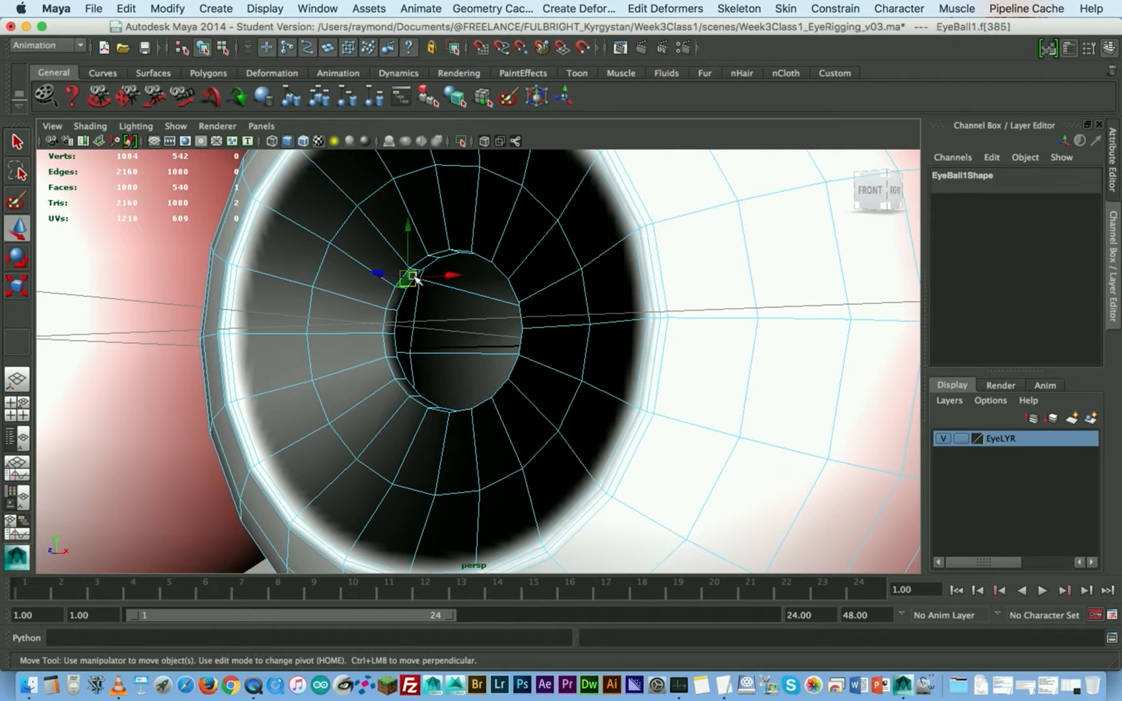
double_click(406, 293, "shift")
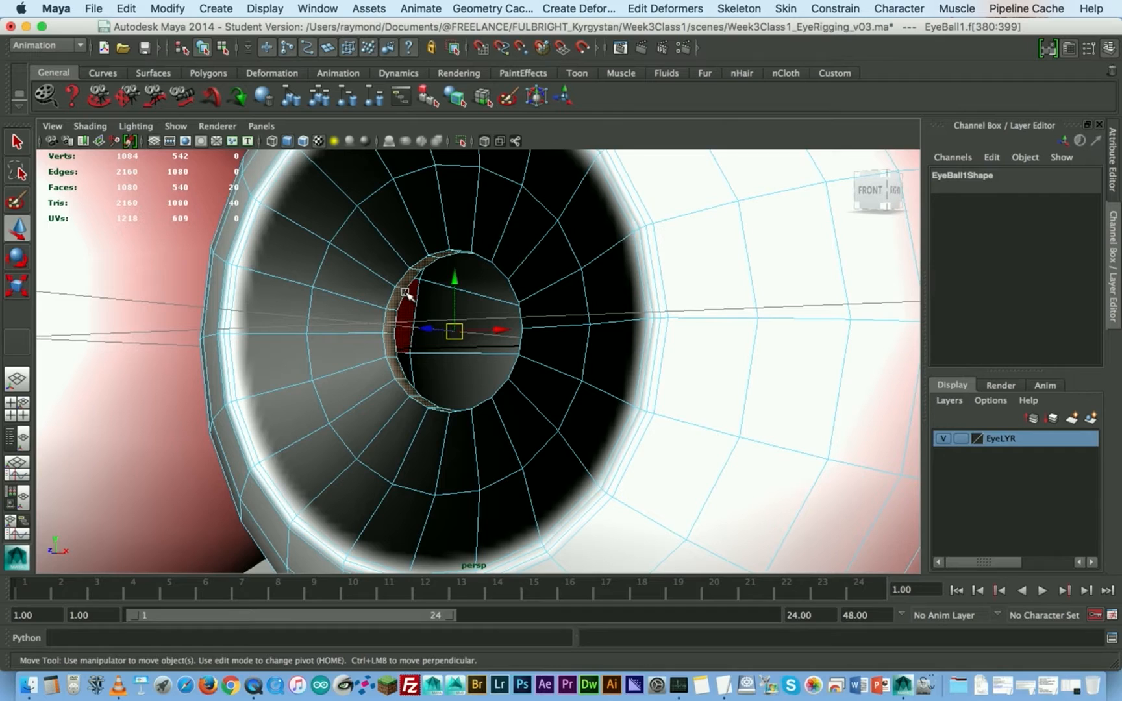
key("r")
left_click_drag(446, 260, 465, 281, "alt")
middle_click_drag(495, 367, 467, 311, "alt")
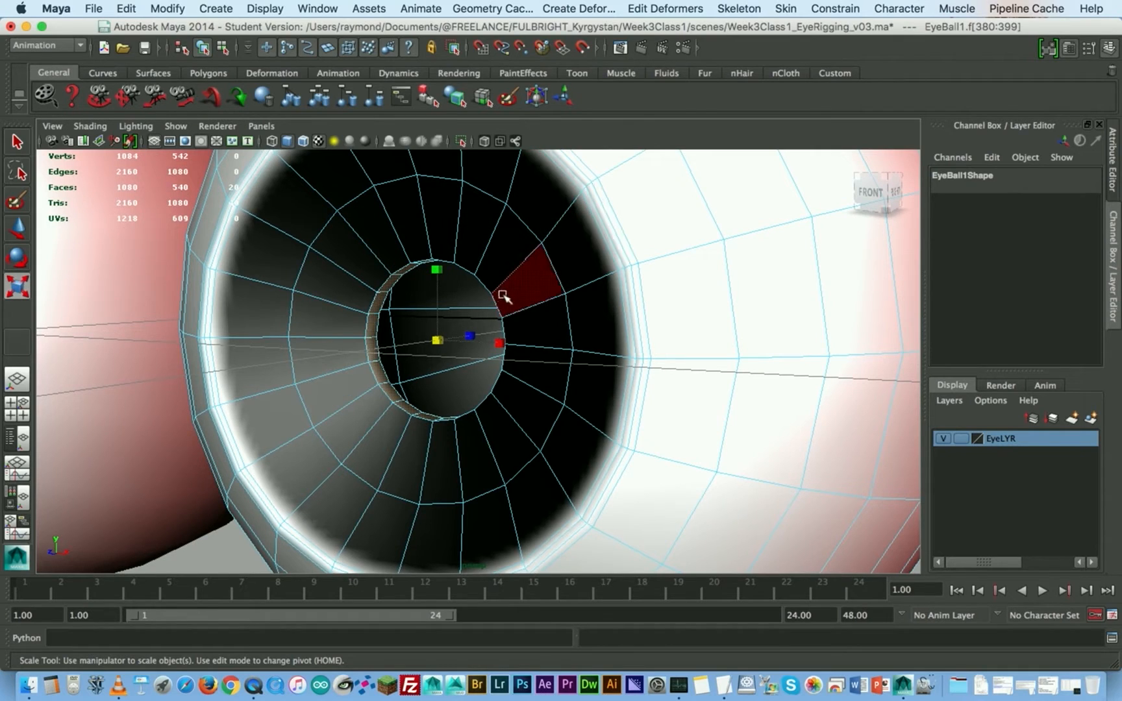
left_click_drag(506, 293, 503, 306, "alt")
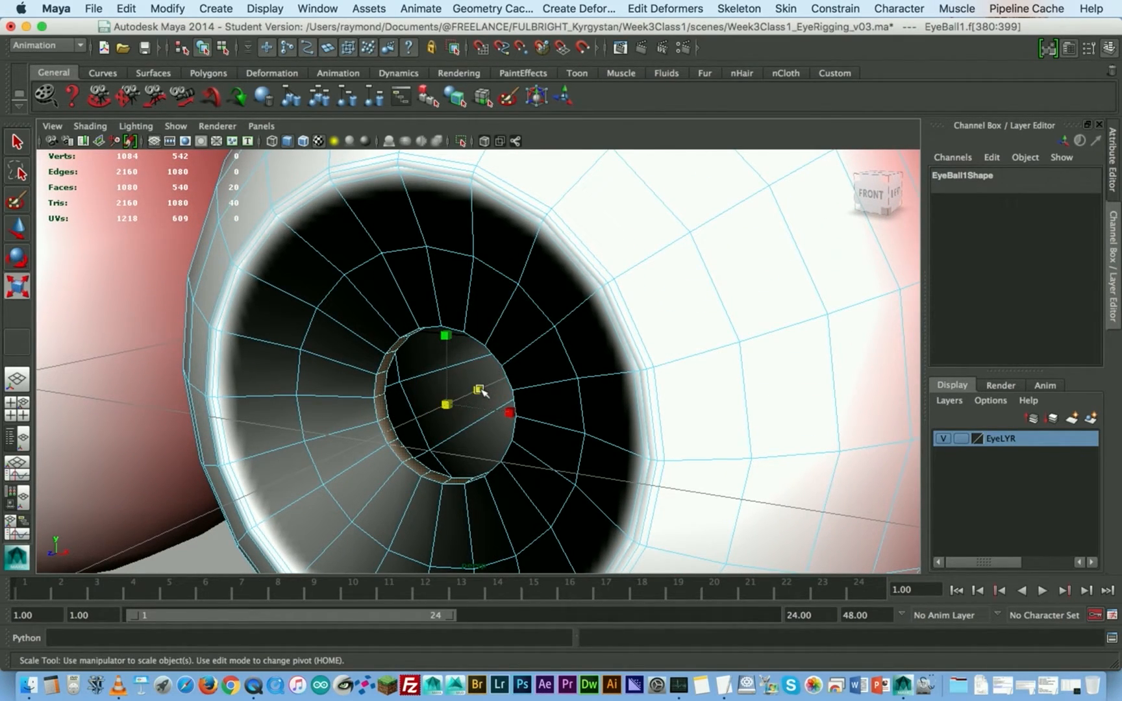
left_click_drag(481, 390, 546, 358)
left_click_drag(545, 358, 549, 356)
- Select the edge loop around the middle eyeball's widened pupil and scale it outward
right_click_drag(434, 236, 436, 194)
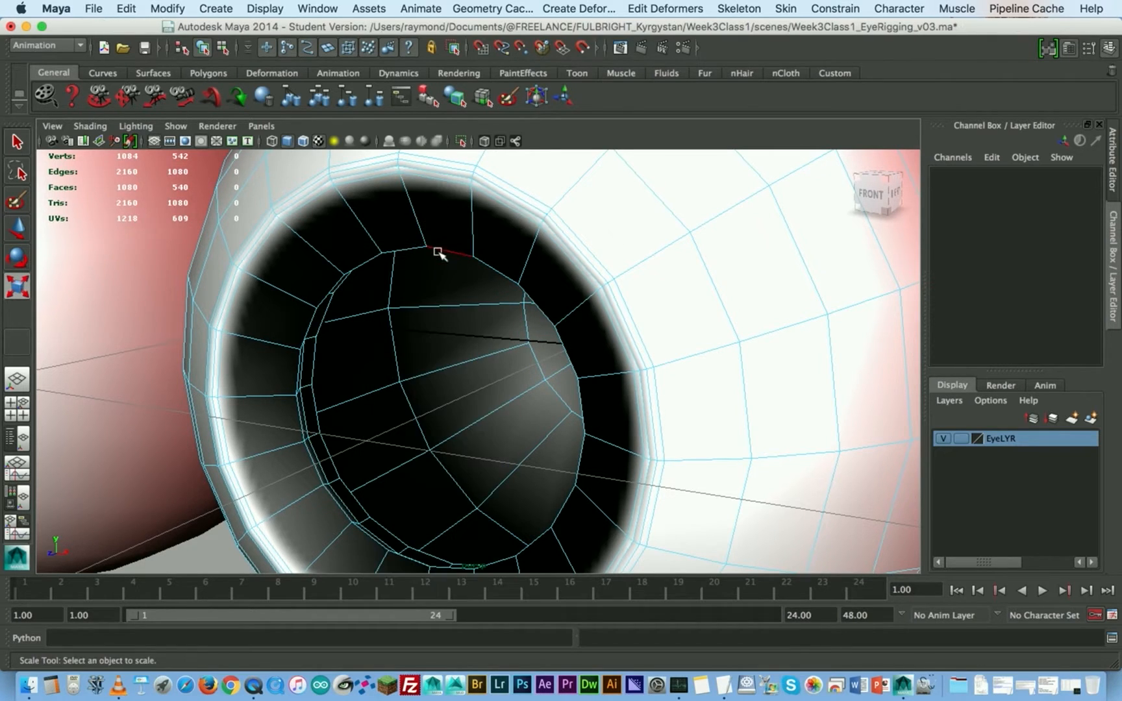
double_click(438, 252)
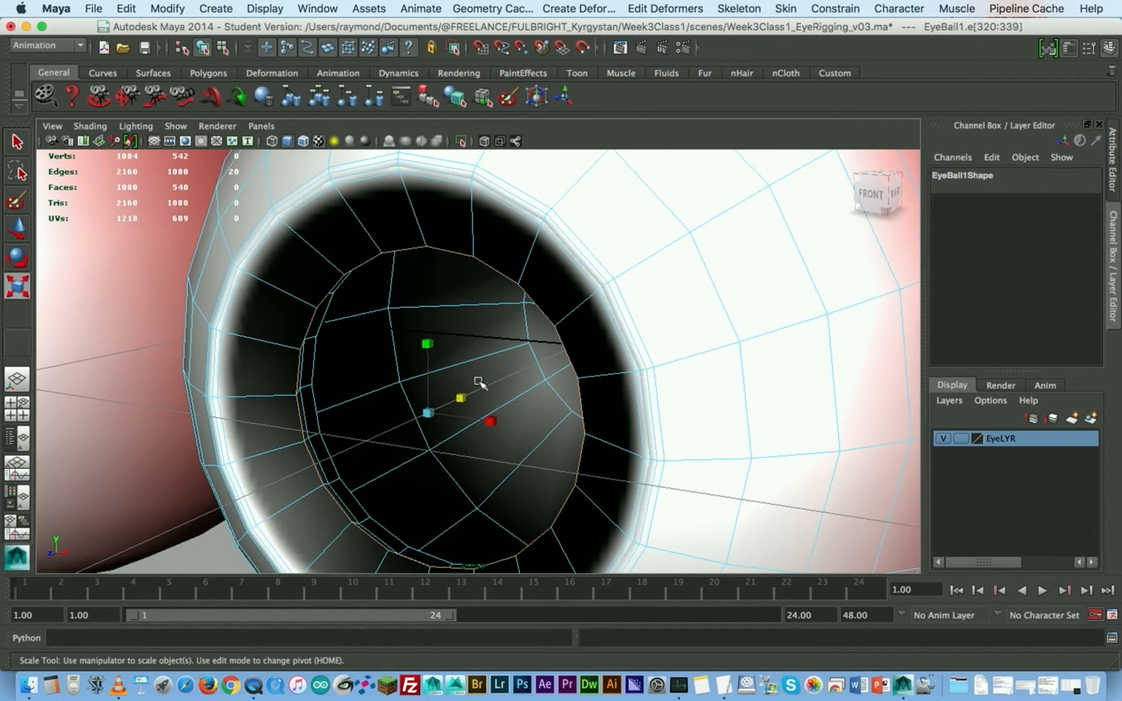
double_click(457, 250)
left_click_drag(461, 399, 481, 328)
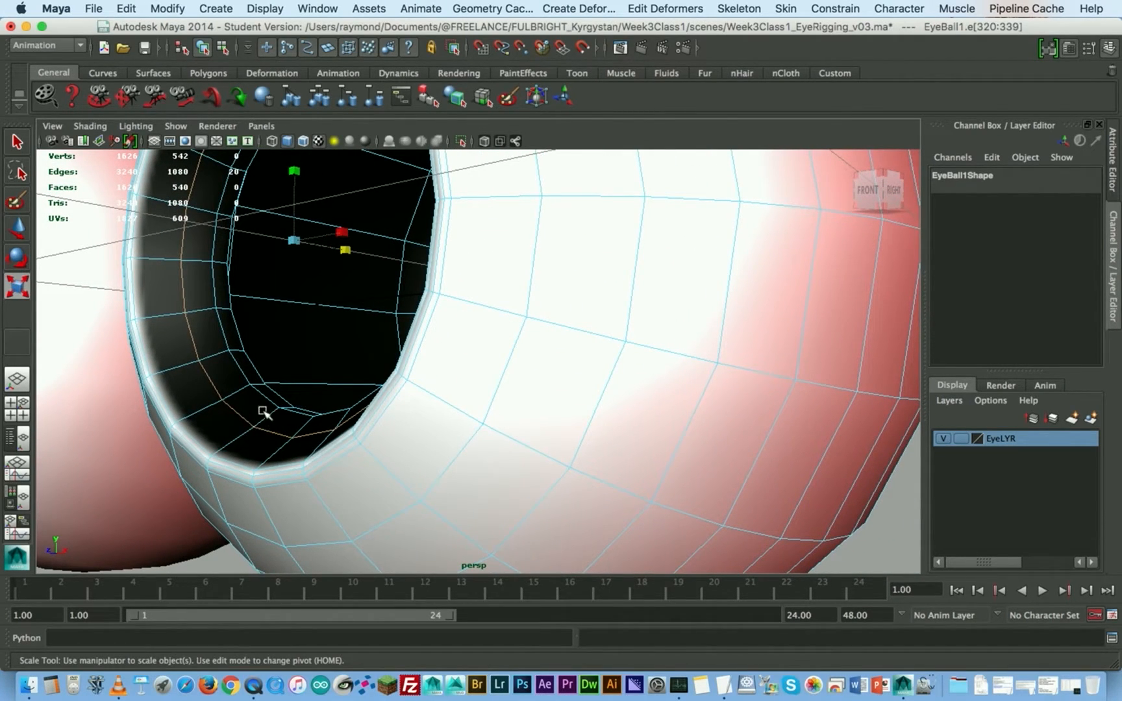
- Examine the middle eyeball's reshaped pupil opening and its edge loops from the side and at different distances
left_click_drag(300, 372, 331, 317, "alt")
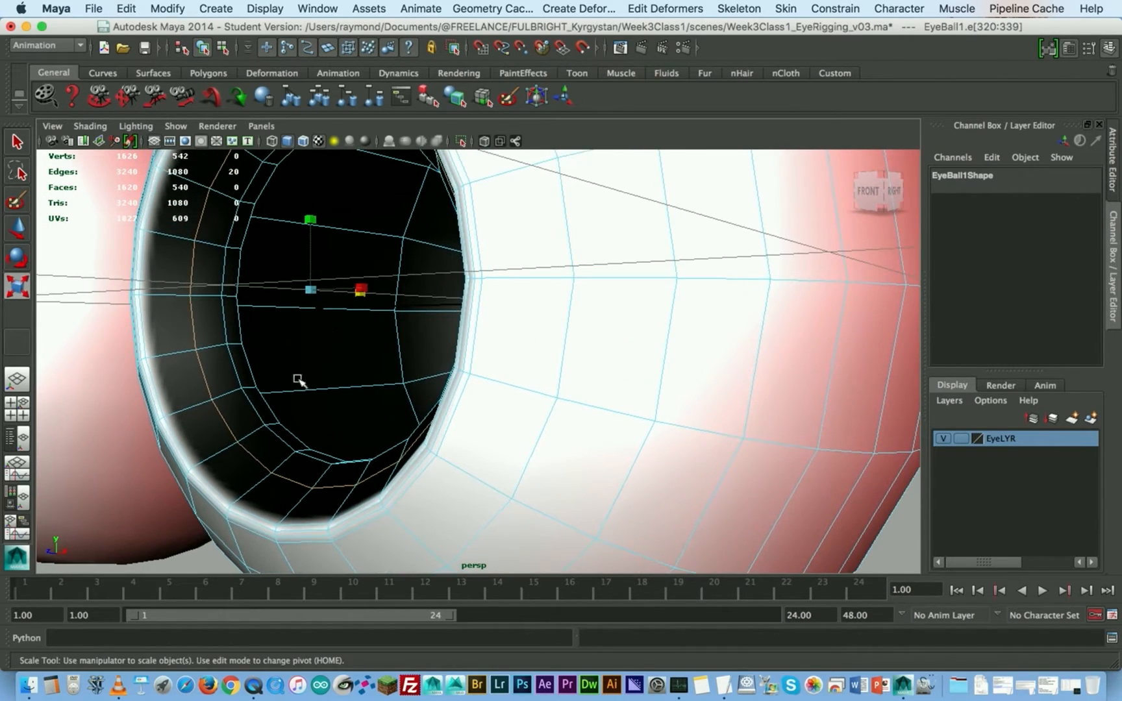
mouse_move(304, 377)
middle_mouse_down("alt")
mouse_move(315, 381)
mouse_move(304, 387)
middle_mouse_up("alt")
right_click_drag(304, 388, 261, 388, "alt")
left_click_drag(260, 389, 444, 358, "alt")
right_click_drag(537, 359, 432, 359, "alt")
middle_click_drag(538, 351, 476, 367, "alt")
left_click_drag(464, 384, 462, 358, "alt")
left_click(131, 389)
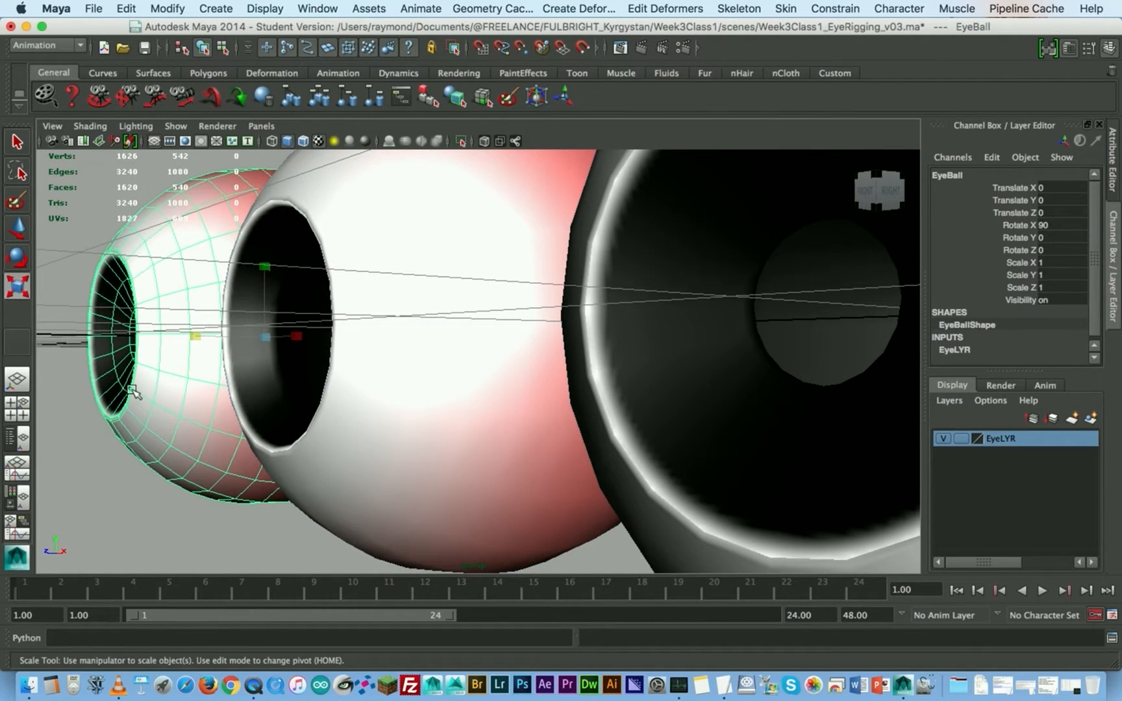
left_click(381, 388)
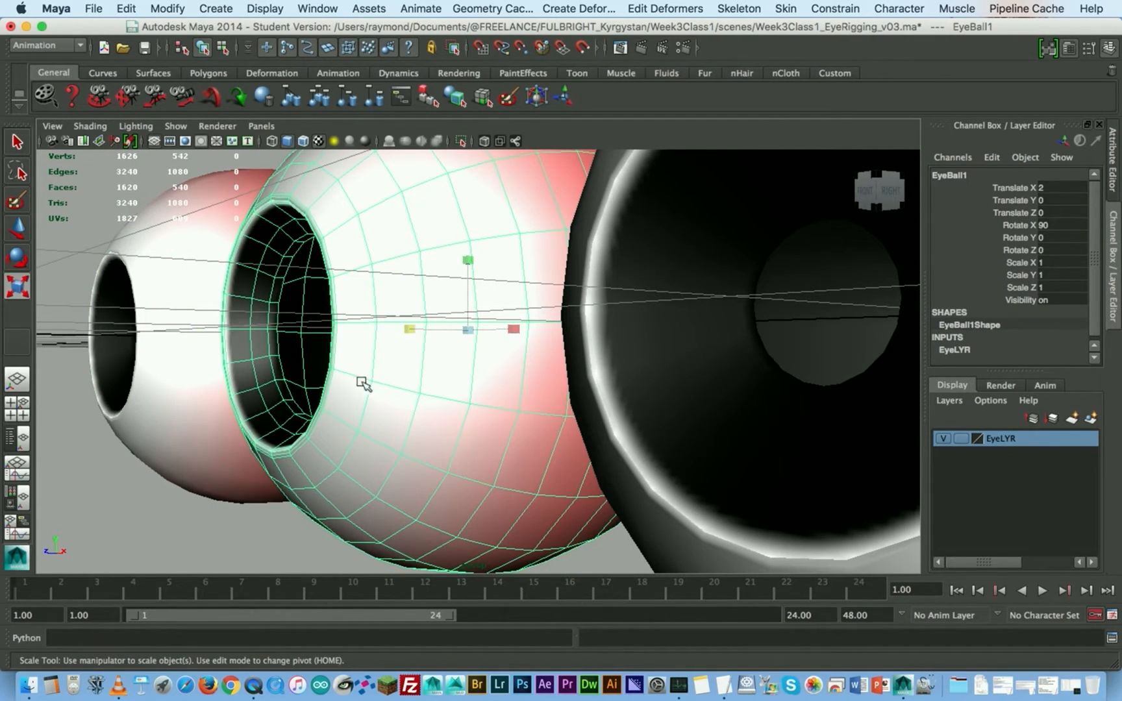
right_click_drag(275, 240, 283, 233)
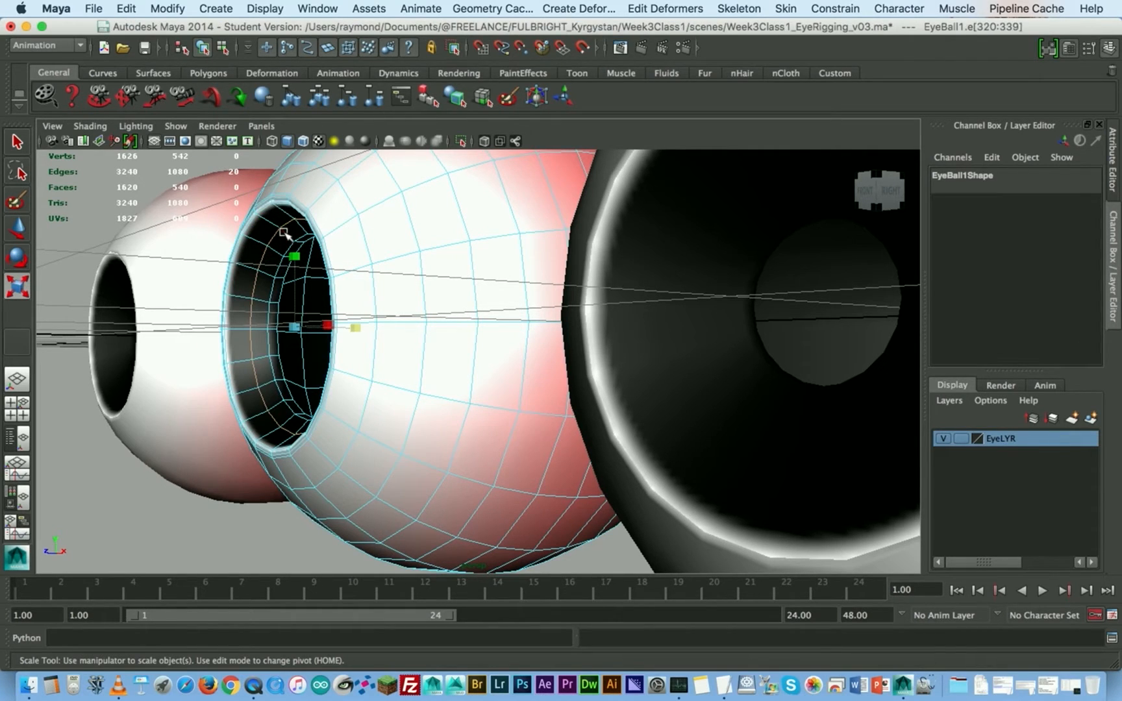
key("ctrl+z")
key("super+z")
key("super+z")
key("super+z")
- Return the middle eyeball to object mode and rename it EyeBall_PupilOpen
left_click_drag(427, 321, 348, 336, "alt")
middle_click_drag(377, 308, 370, 373, "alt")
mouse_move(370, 374)
left_mouse_down("alt")
mouse_move(393, 370)
mouse_move(376, 391)
left_mouse_up("alt")
key("r")
right_click_drag(438, 259, 513, 236)
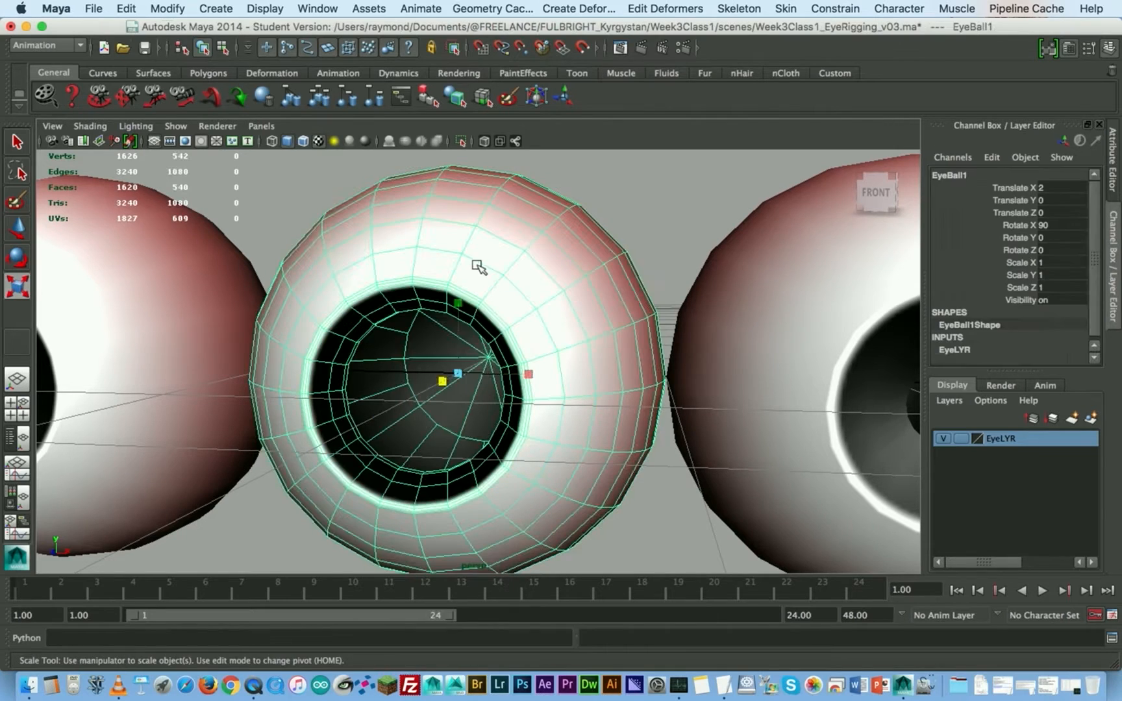
double_click(961, 175)
left_click(973, 176)
key("BackSpace")
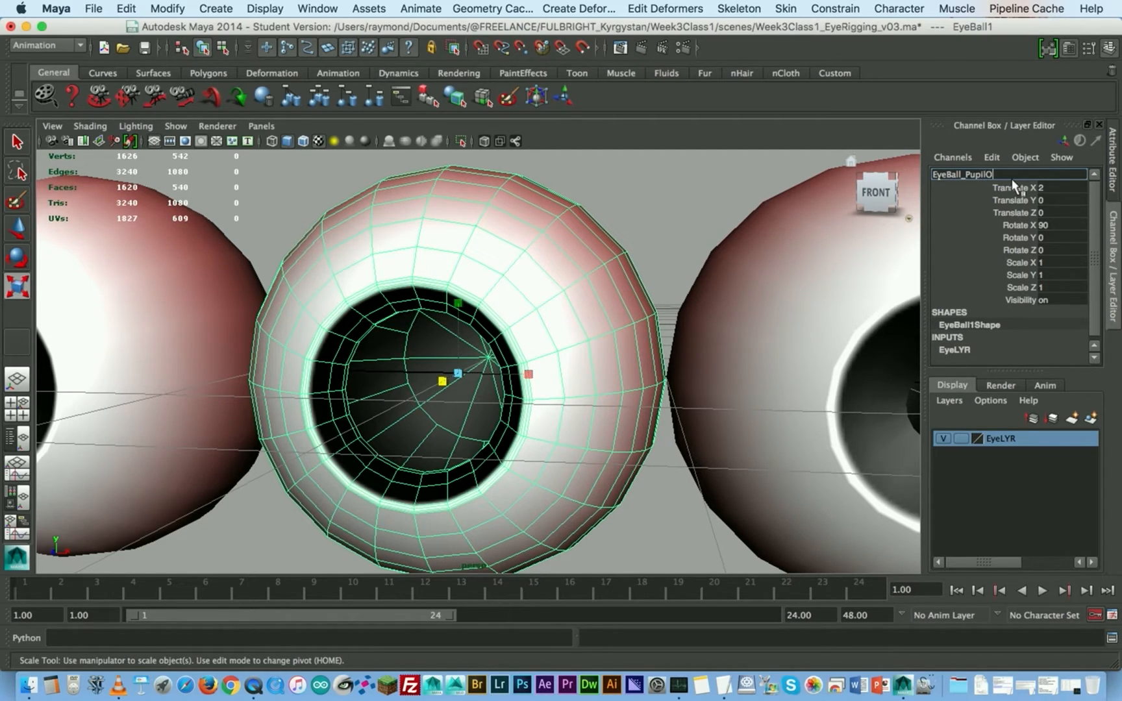
type("_PupilOpen")
key("Return")
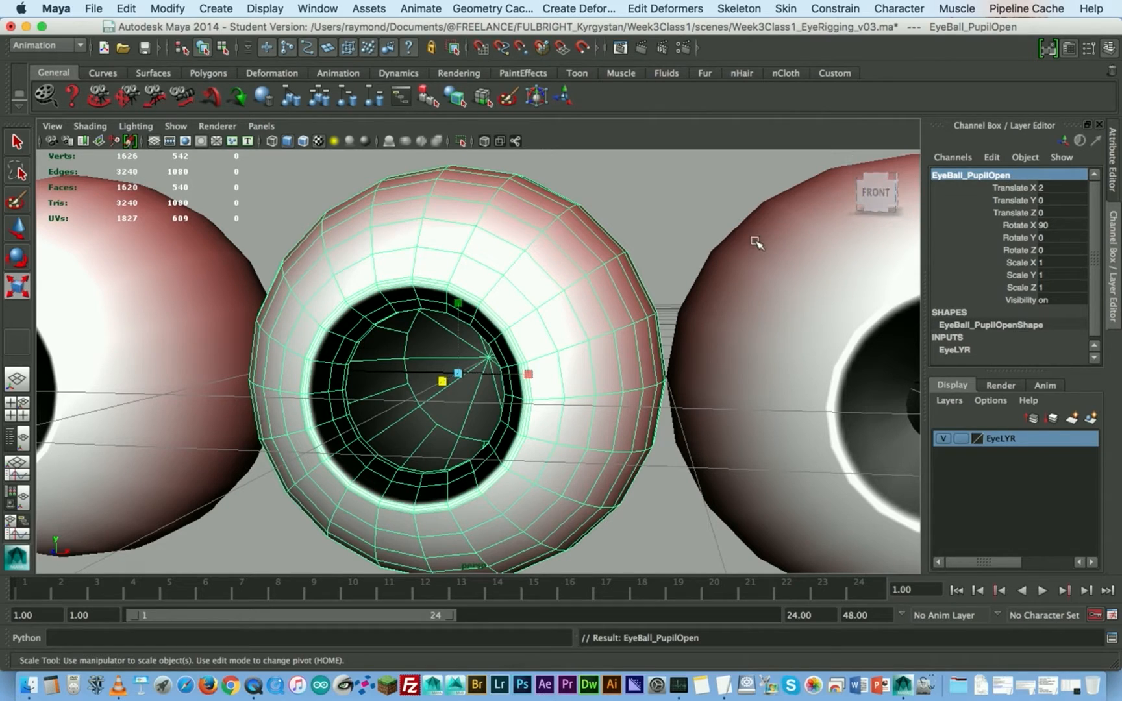
- Select the ring of faces lining the third eyeball's pupil opening and scale it inward until the pupil is closed
middle_click_drag(756, 241, 602, 225, "alt")
right_click_drag(642, 260, 609, 256, "alt")
left_click(750, 272)
middle_click_drag(752, 273, 516, 254, "alt")
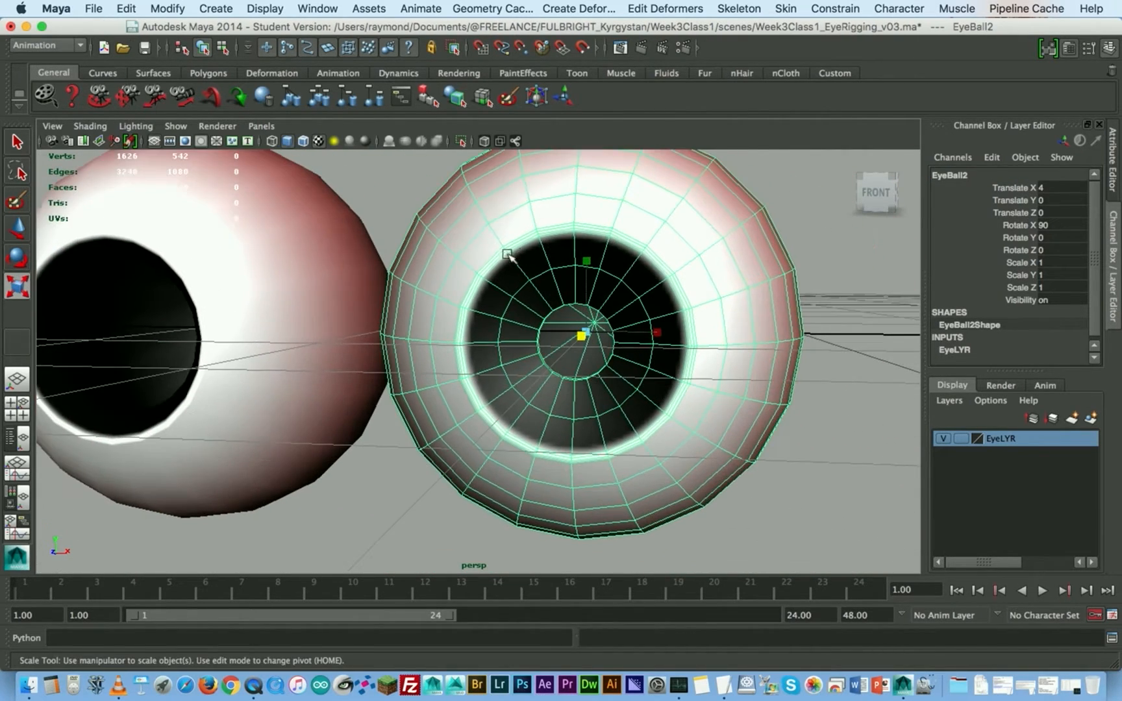
scroll(518, 257, "up", 5)
mouse_move(429, 213)
right_mouse_down()
mouse_move(431, 243)
mouse_move(407, 238)
mouse_move(431, 232)
right_mouse_up()
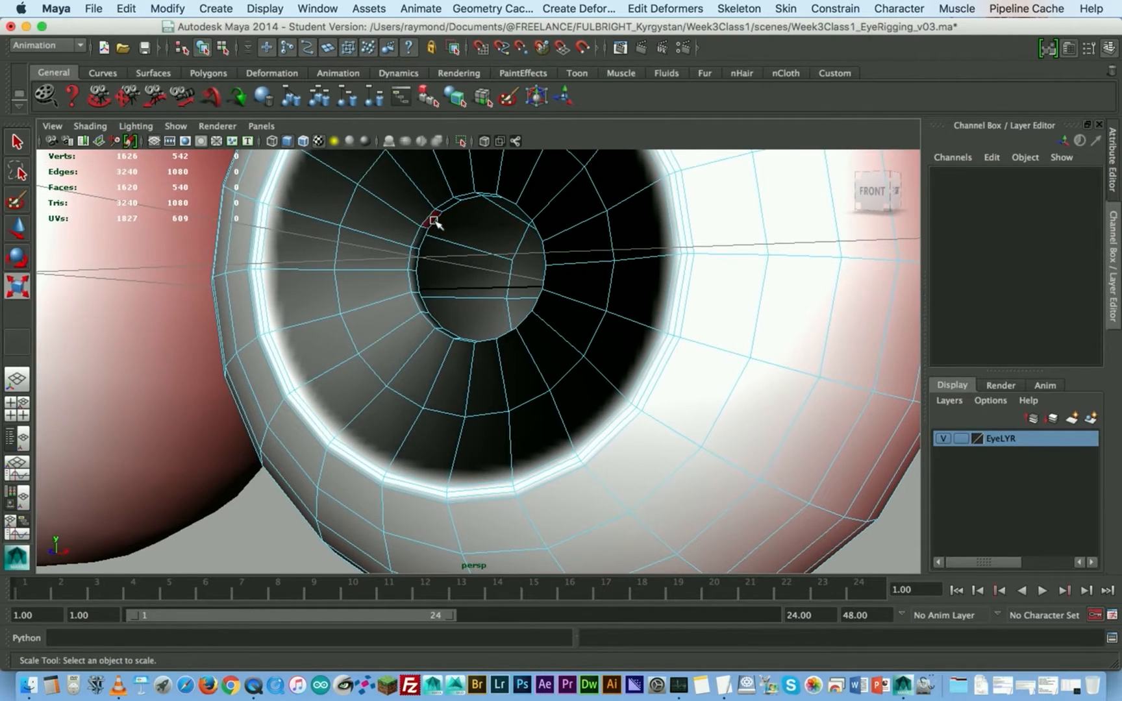
left_click(432, 220)
double_click(420, 245, "shift")
left_click_drag(457, 257, 450, 267, "alt")
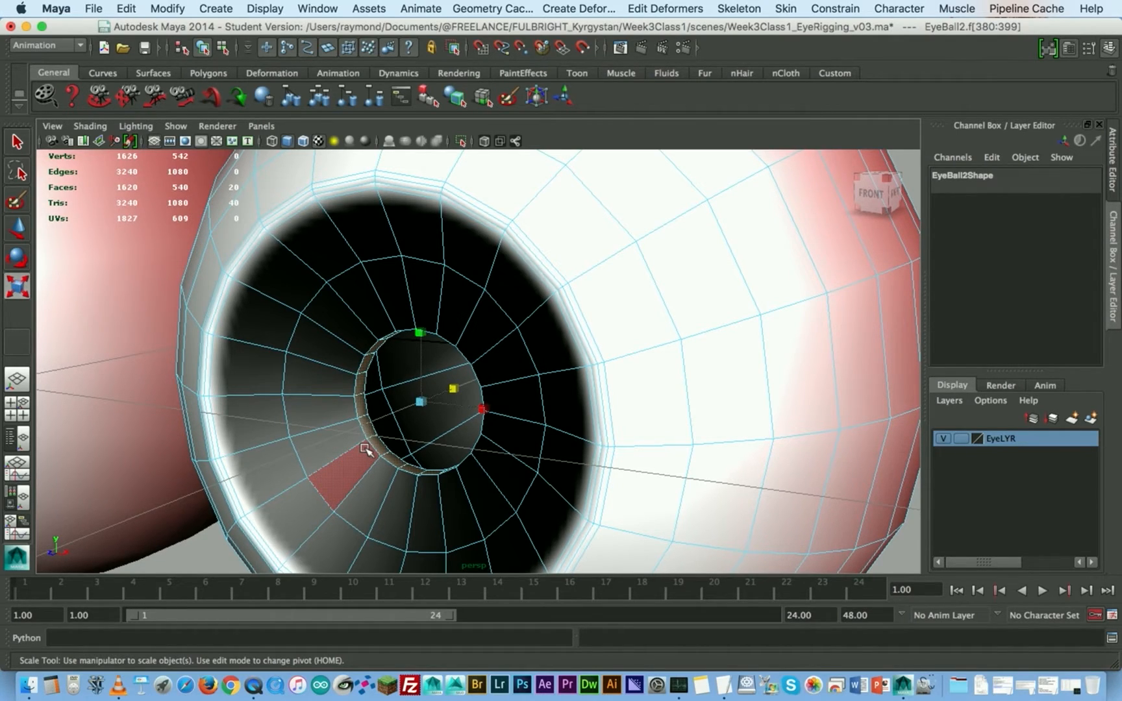
left_click_drag(451, 385, 401, 413)
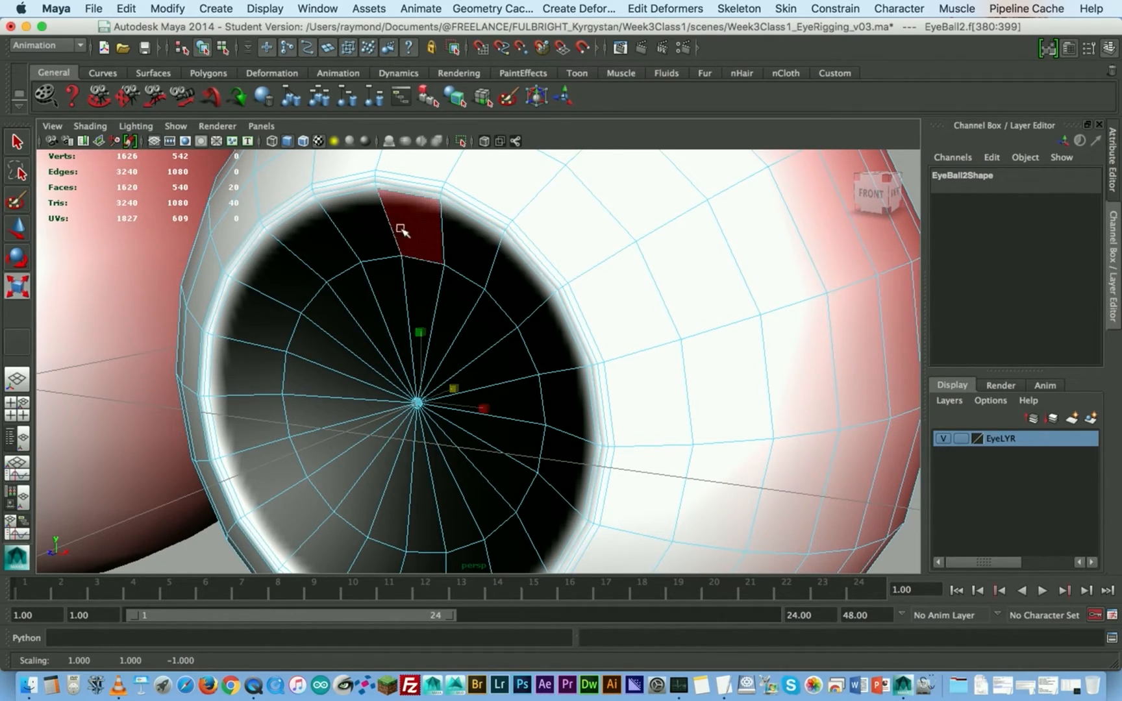
- Select the edge loop around the third eyeball's closed pupil and scale it inward
right_click(430, 262)
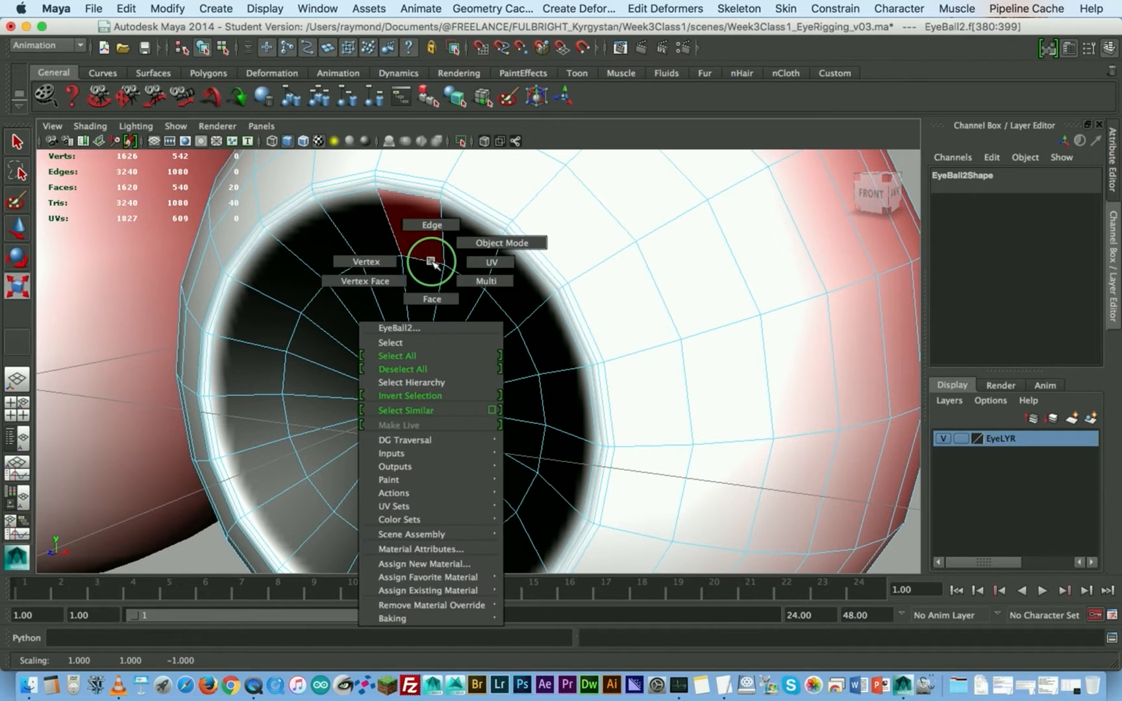
left_click(432, 225)
key("r")
double_click(431, 260)
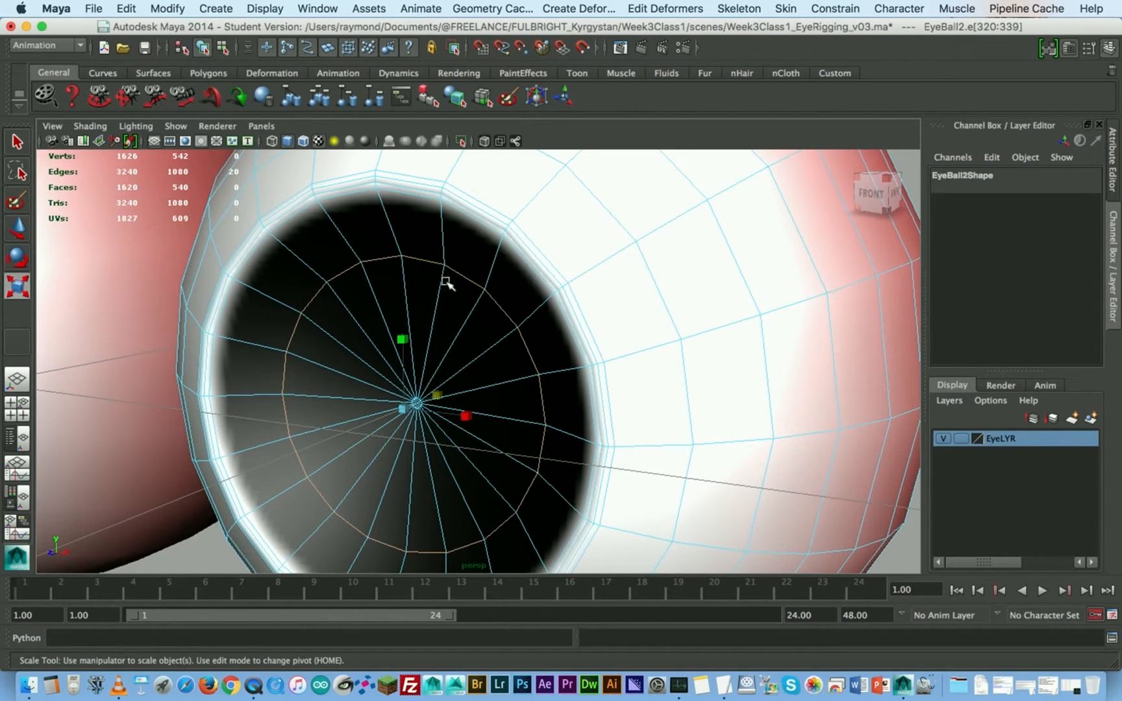
mouse_move(439, 400)
left_mouse_down("alt")
mouse_move(422, 363)
mouse_move(417, 373)
mouse_move(438, 403)
left_mouse_up("alt")
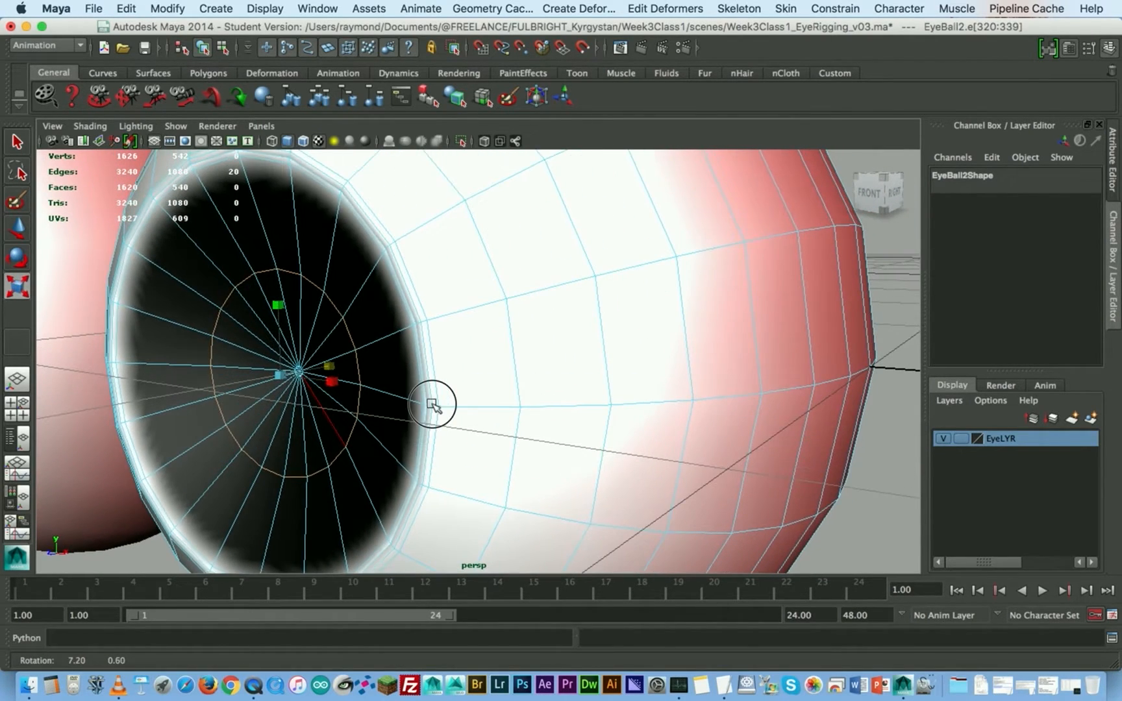
- Move the third eyeball's selected edge loop slightly deeper into the eye and return the eyeball to object mode
key("w")
left_click(248, 383)
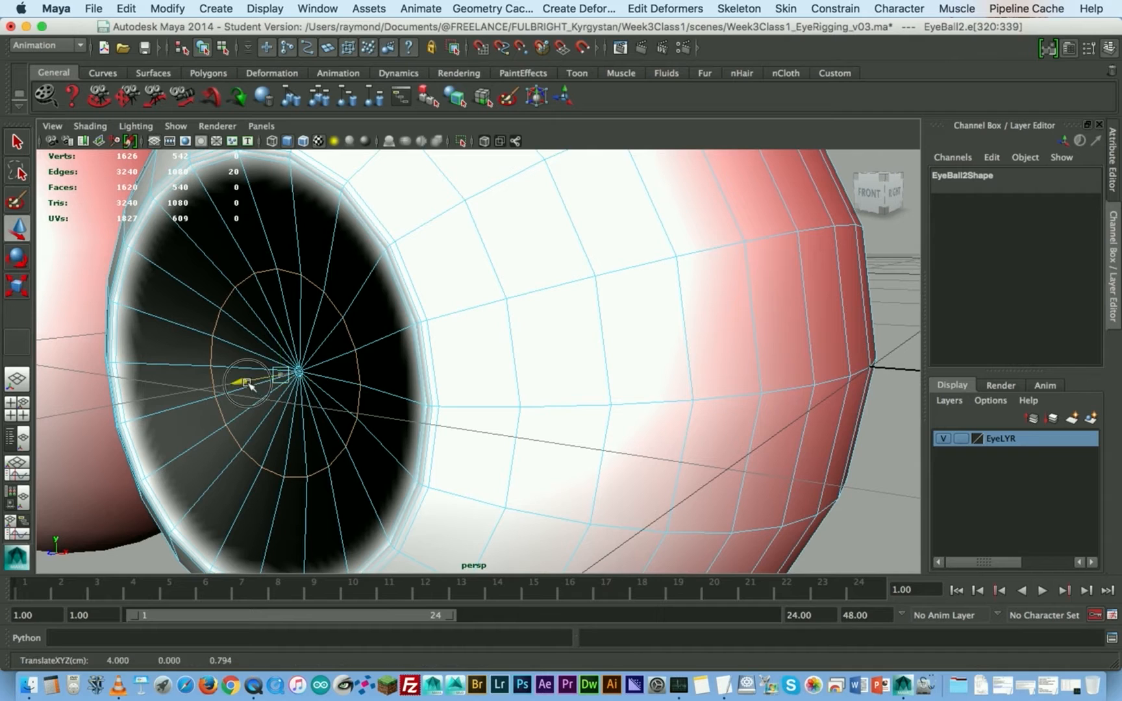
left_click_drag(249, 385, 254, 382)
mouse_move(401, 401)
left_mouse_down("alt")
mouse_move(376, 408)
mouse_move(408, 401)
left_mouse_up("alt")
right_click_drag(409, 401, 370, 359, "alt")
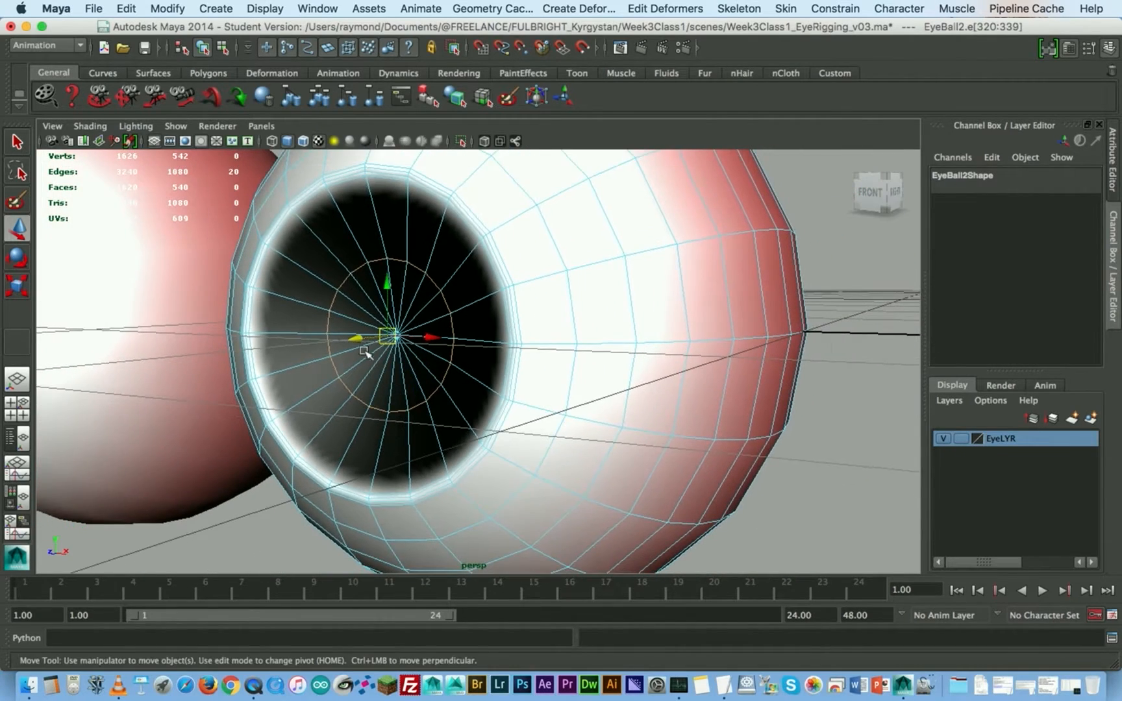
left_click_drag(371, 359, 419, 364, "alt")
right_click_drag(477, 263, 504, 250)
- Turn on the smooth mesh preview for all three eyeballs and compare the open and closed pupil versions
scroll(447, 322, "down", 3)
left_click_drag(446, 322, 479, 321, "alt")
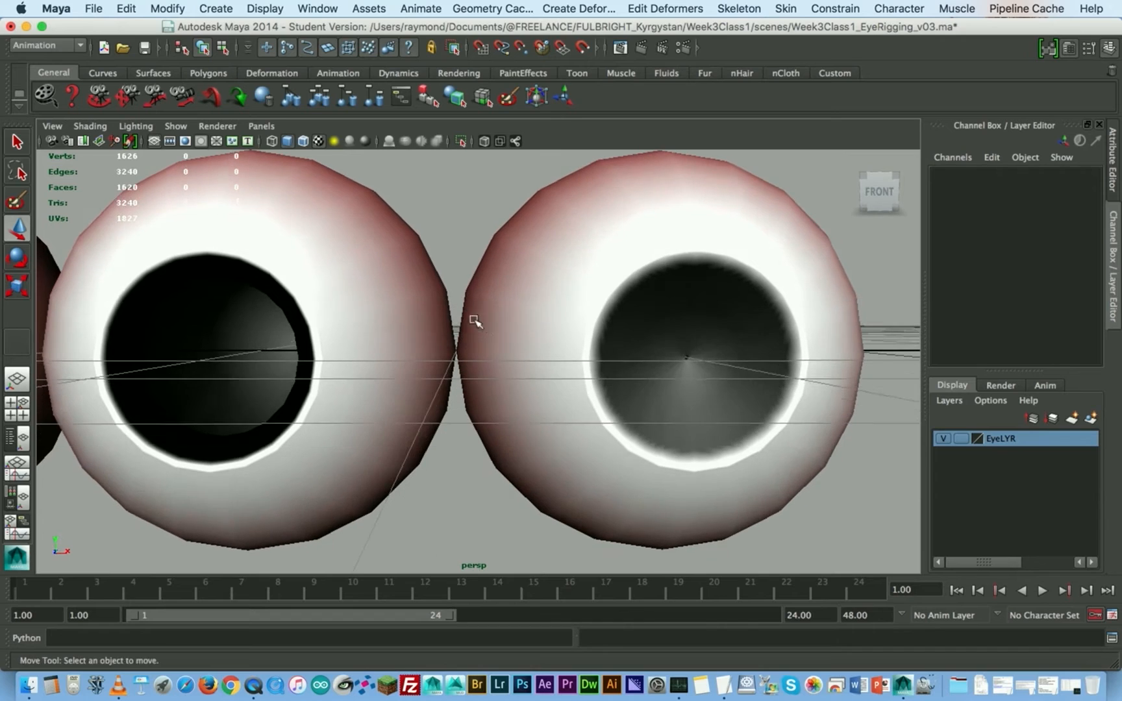
middle_click_drag(479, 321, 483, 326, "alt")
right_click_drag(483, 326, 348, 338, "alt")
left_click(659, 389)
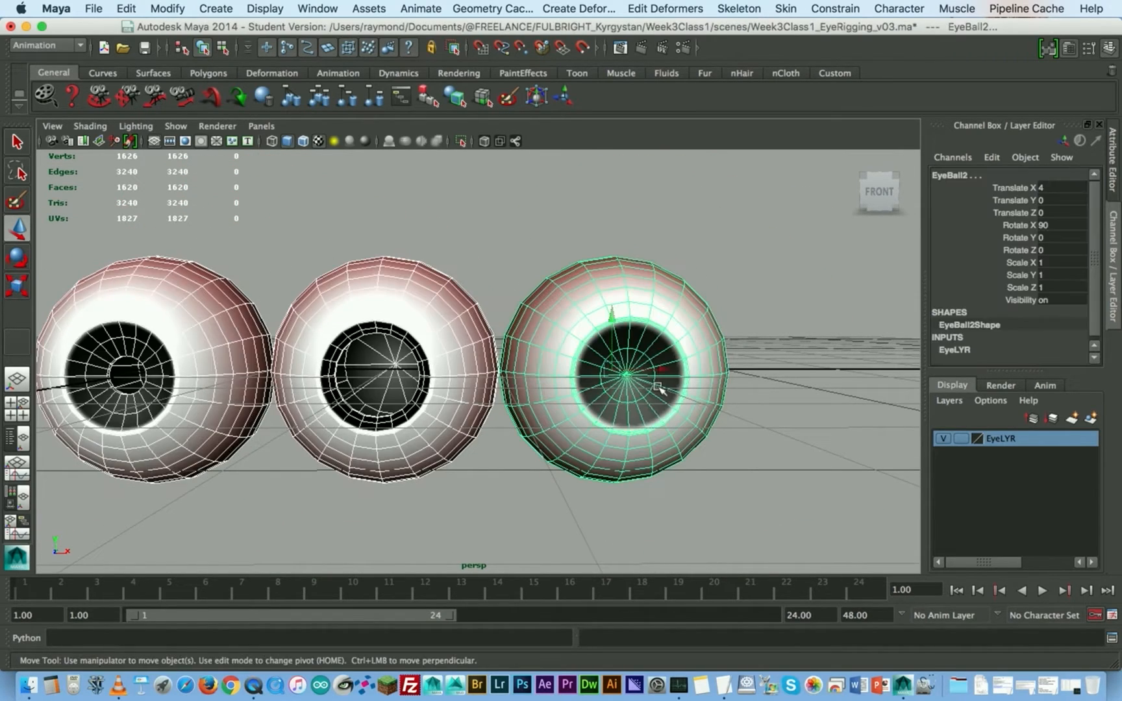
key("3")
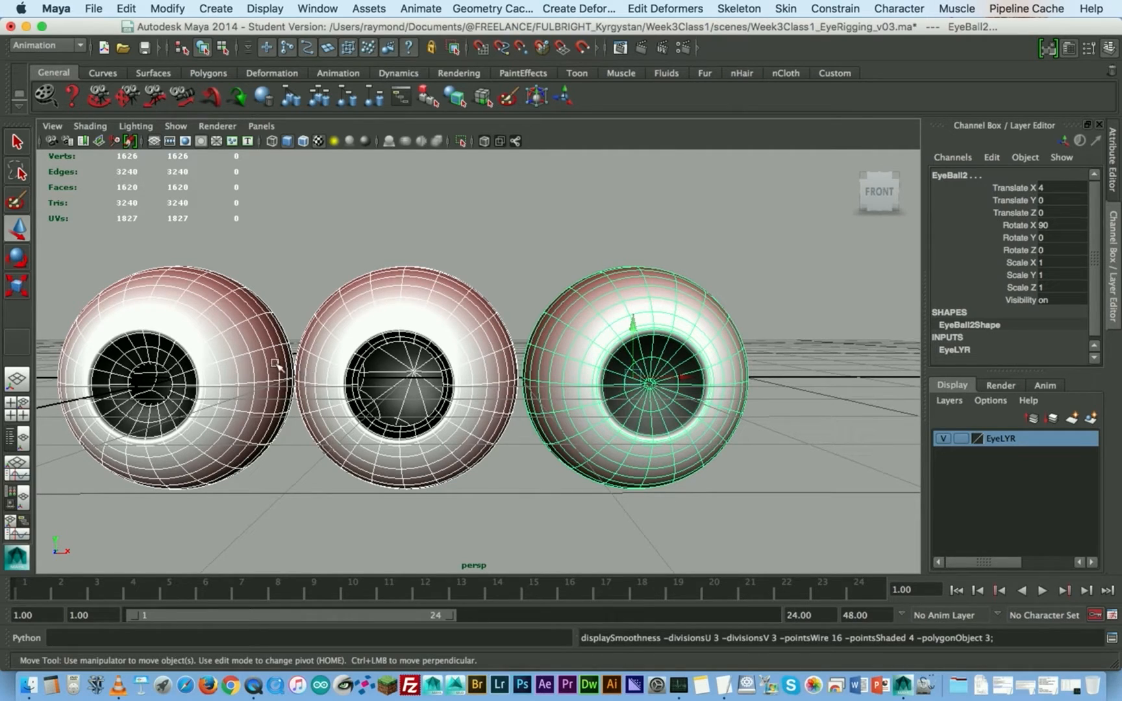
left_click(416, 250)
left_click(415, 322)
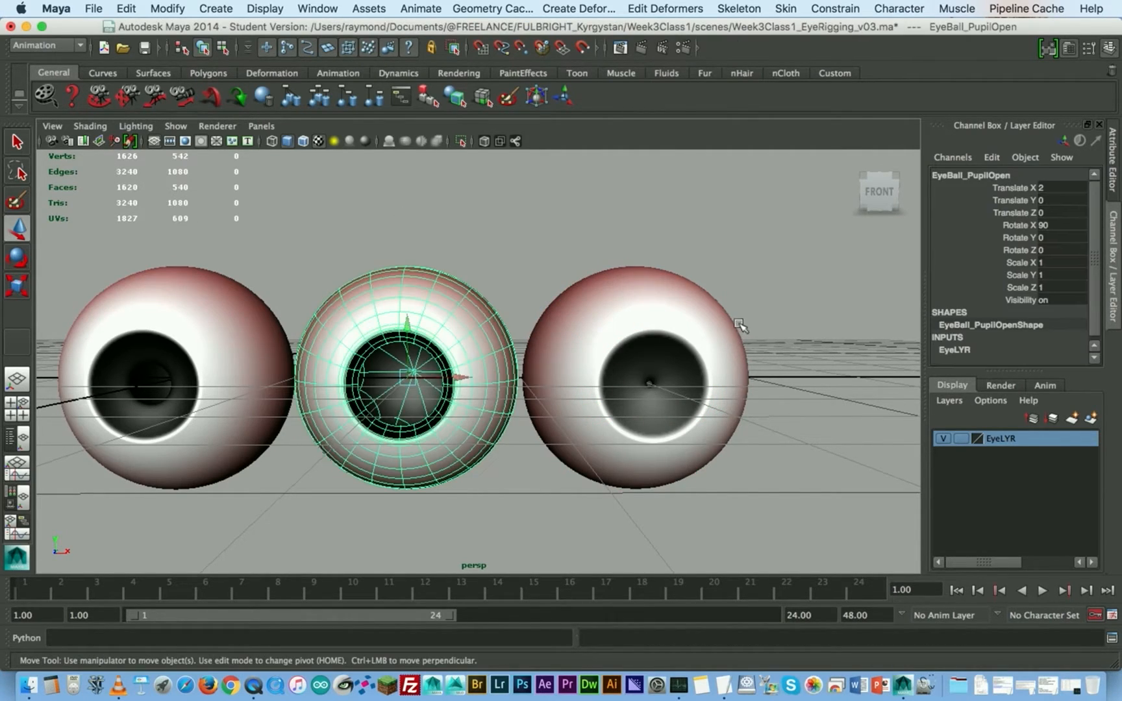
left_click(670, 333)
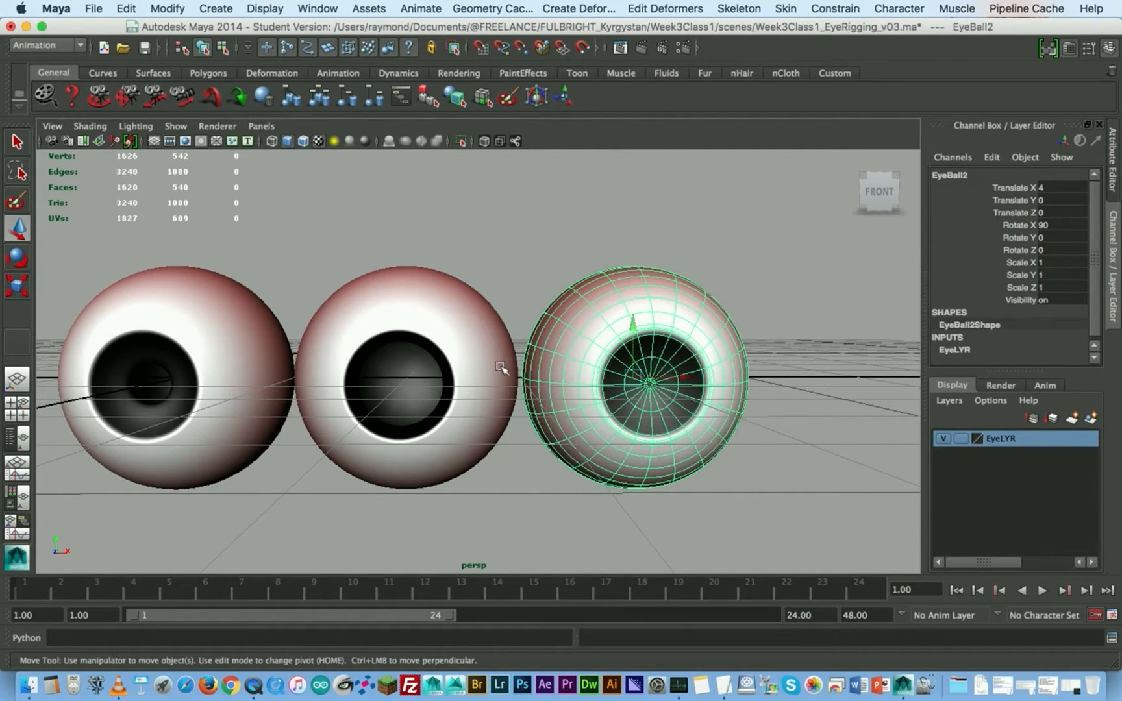
- Turn the smooth mesh preview off on all three eyeballs and clear the selection
left_click(642, 236)
left_click_drag(641, 236, 256, 394)
key("1")
left_click(263, 270)
middle_click_drag(263, 271, 441, 351, "alt")
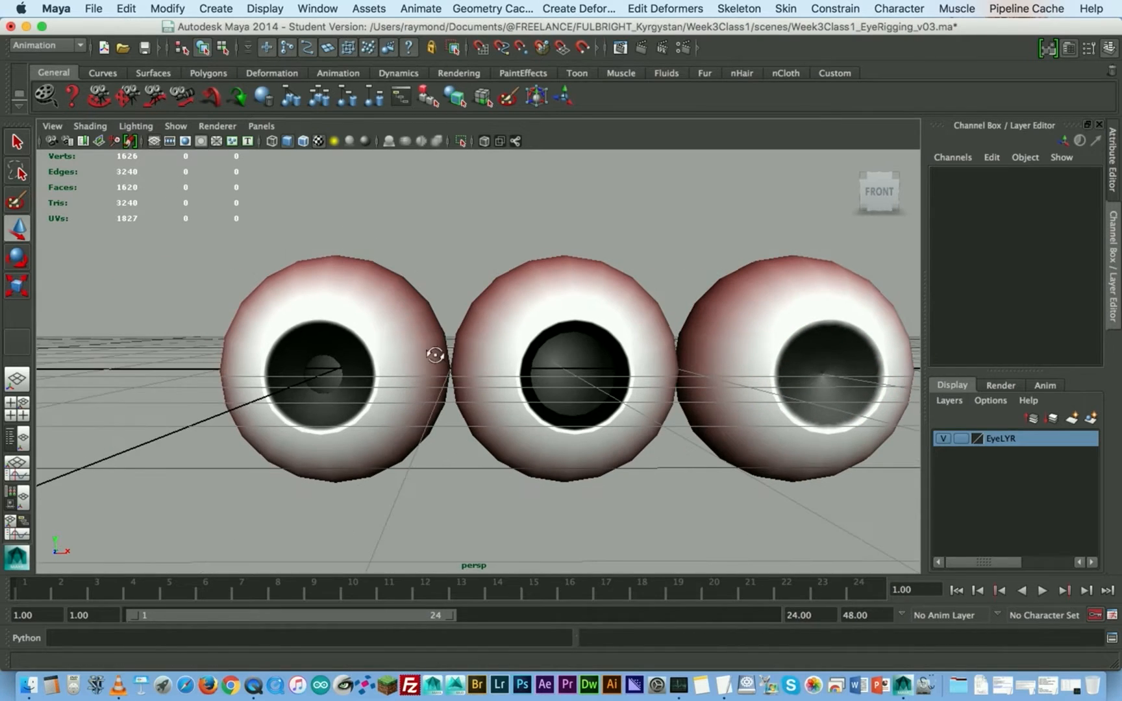
- Rename the third eyeball, the one with the closed pupil, as EyeBall_PupilClosed
left_click(792, 305)
middle_click_drag(791, 306, 577, 308, "alt")
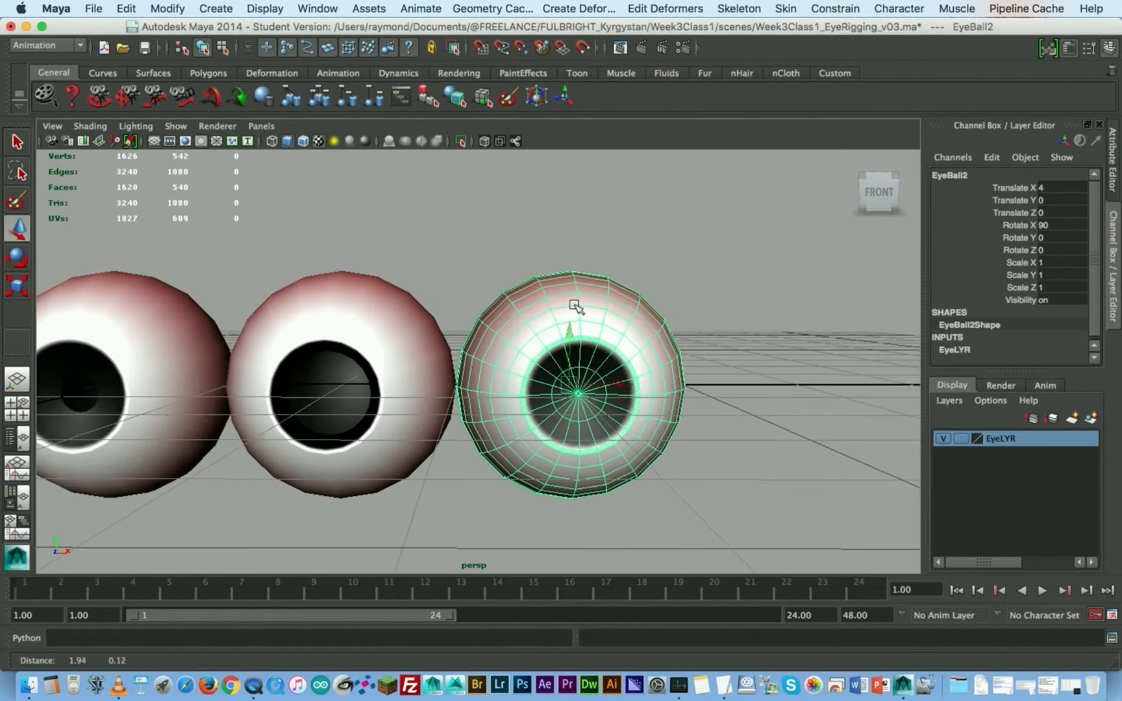
key("f")
double_click(949, 174)
left_click(988, 174)
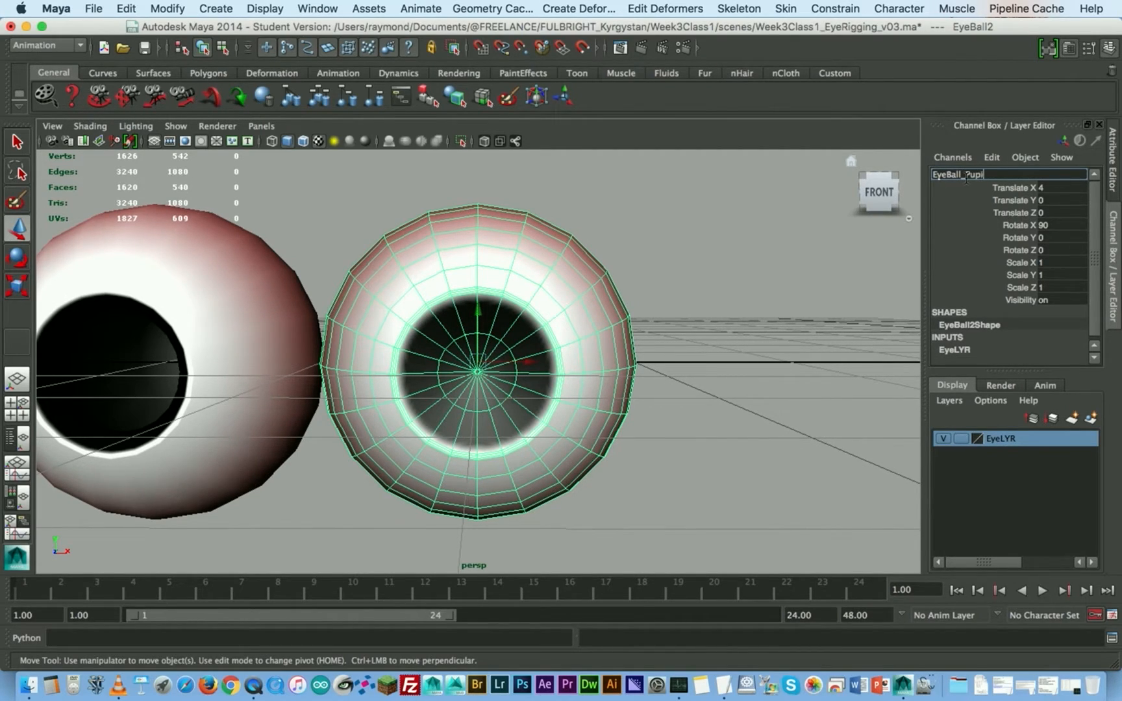
type("_PupilClosed")
key("Return")
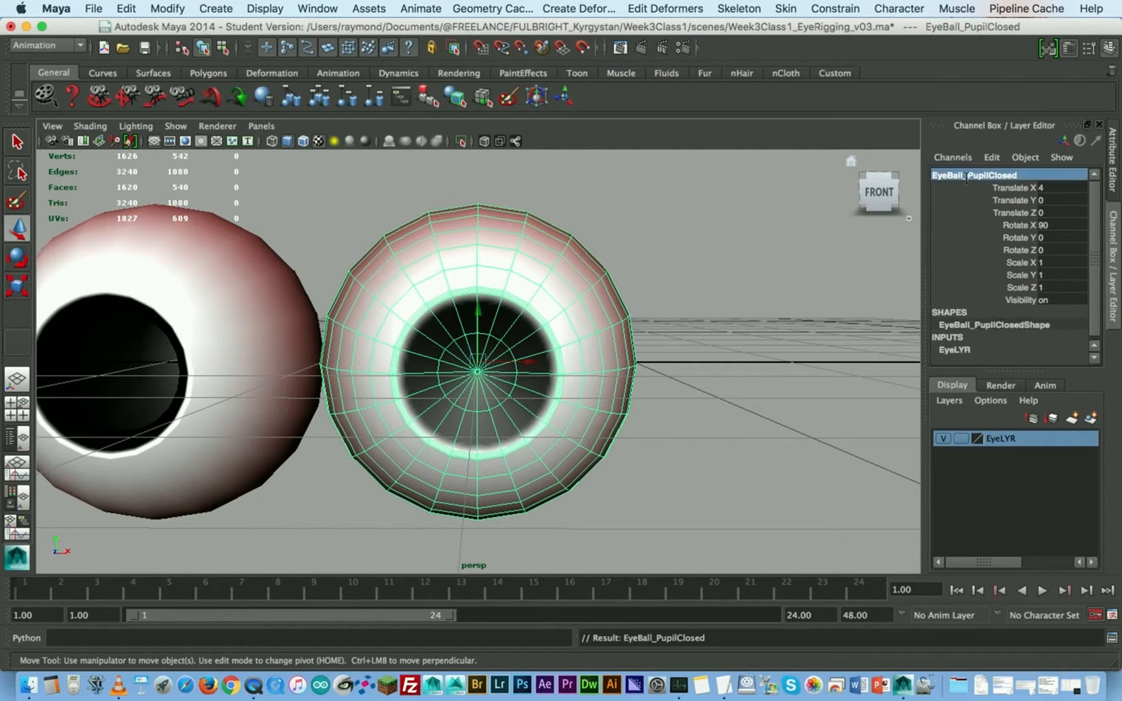
- Select EyeBall_PupilClosed, add EyeBall_PupilOpen, and add the original EyeBall last as the base shape
left_click(646, 221)
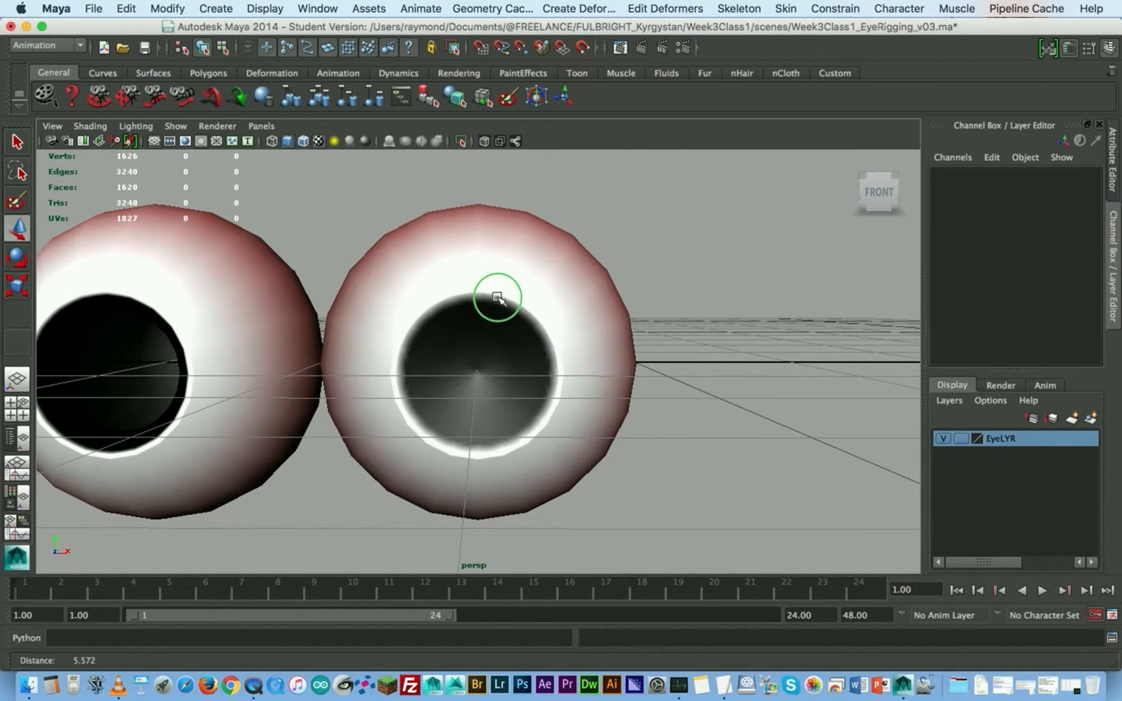
middle_click_drag(501, 295, 448, 297, "alt")
left_click_drag(449, 297, 547, 309, "alt")
left_click(717, 273)
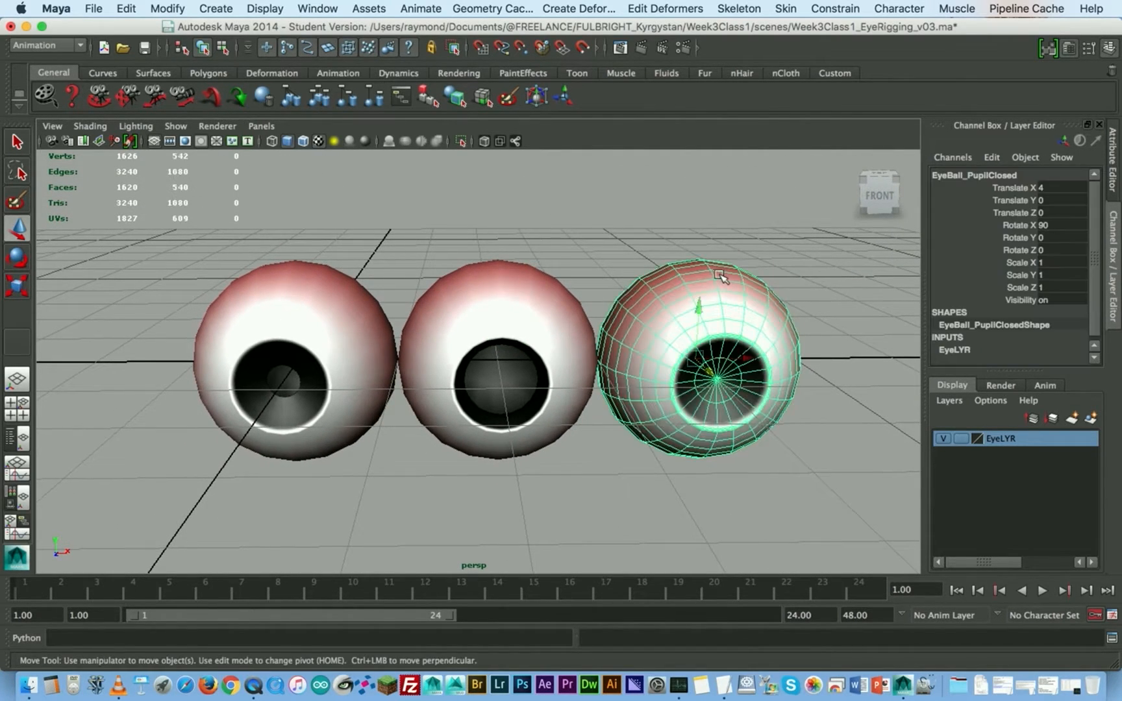
left_click(511, 390, "shift")
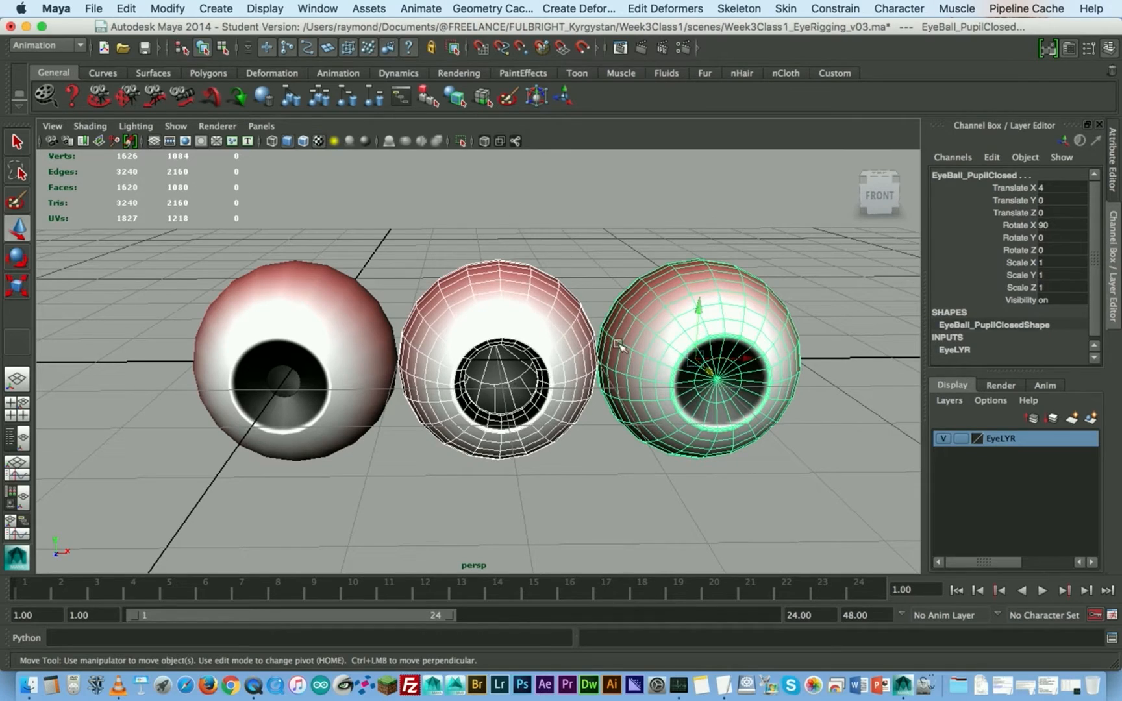
left_click(282, 300, "shift")
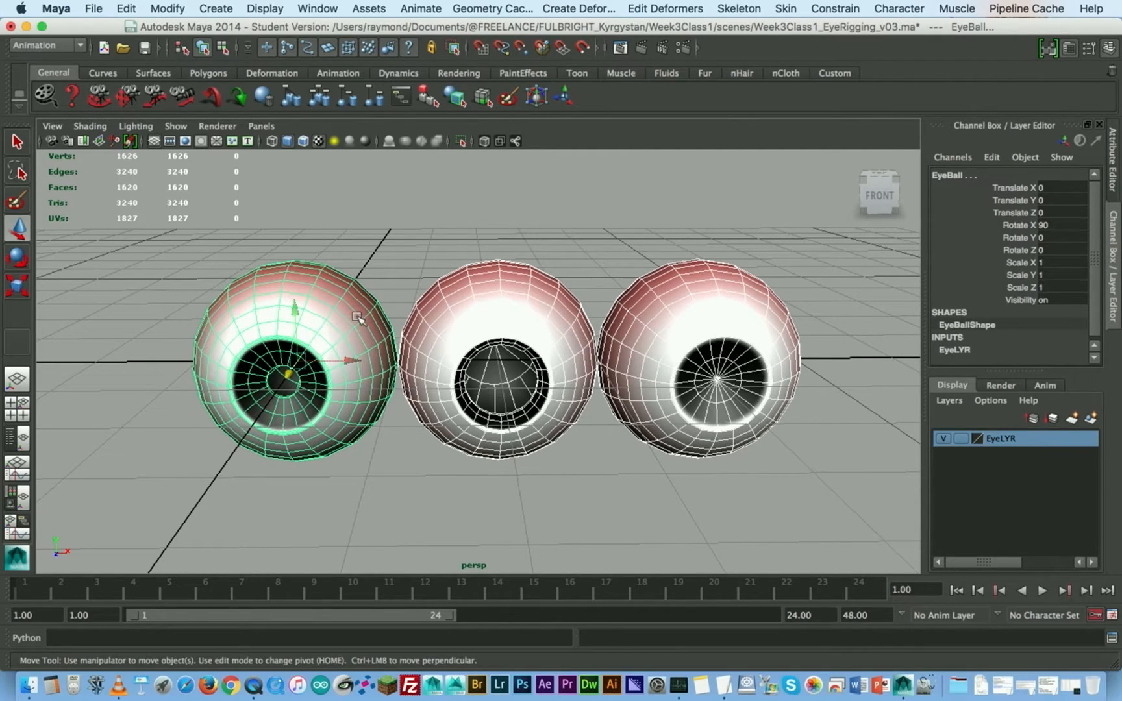
- Open the Blend Shape creation options for the three selected eyeballs
key("space")
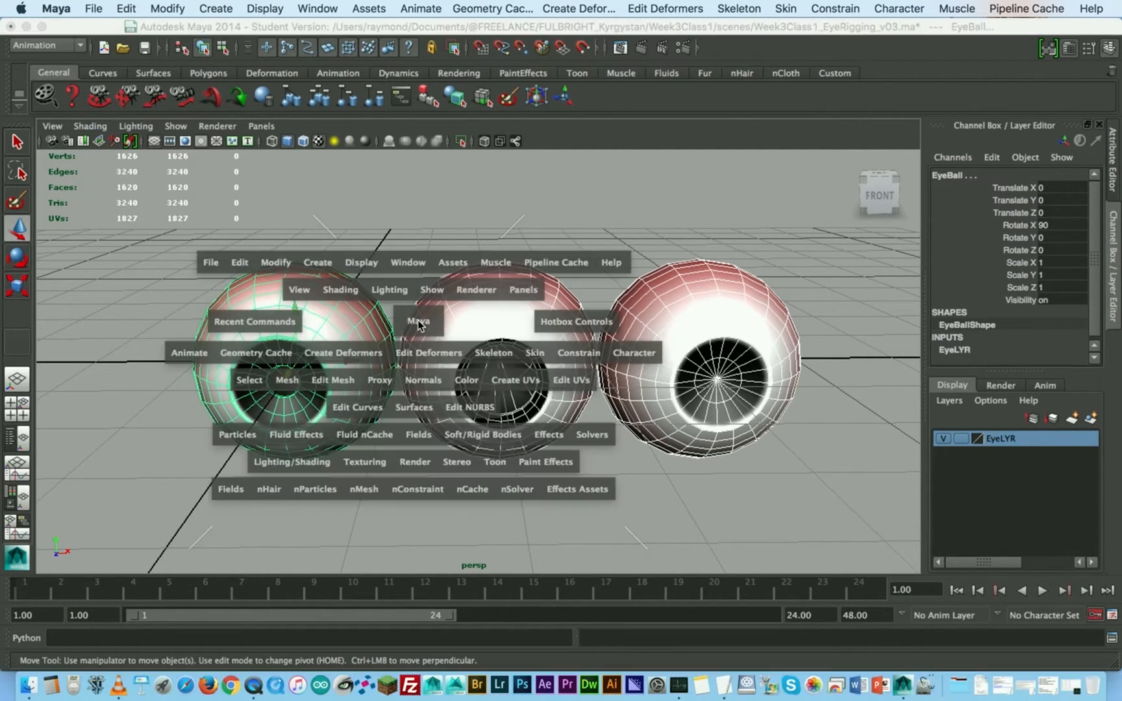
left_click(344, 353)
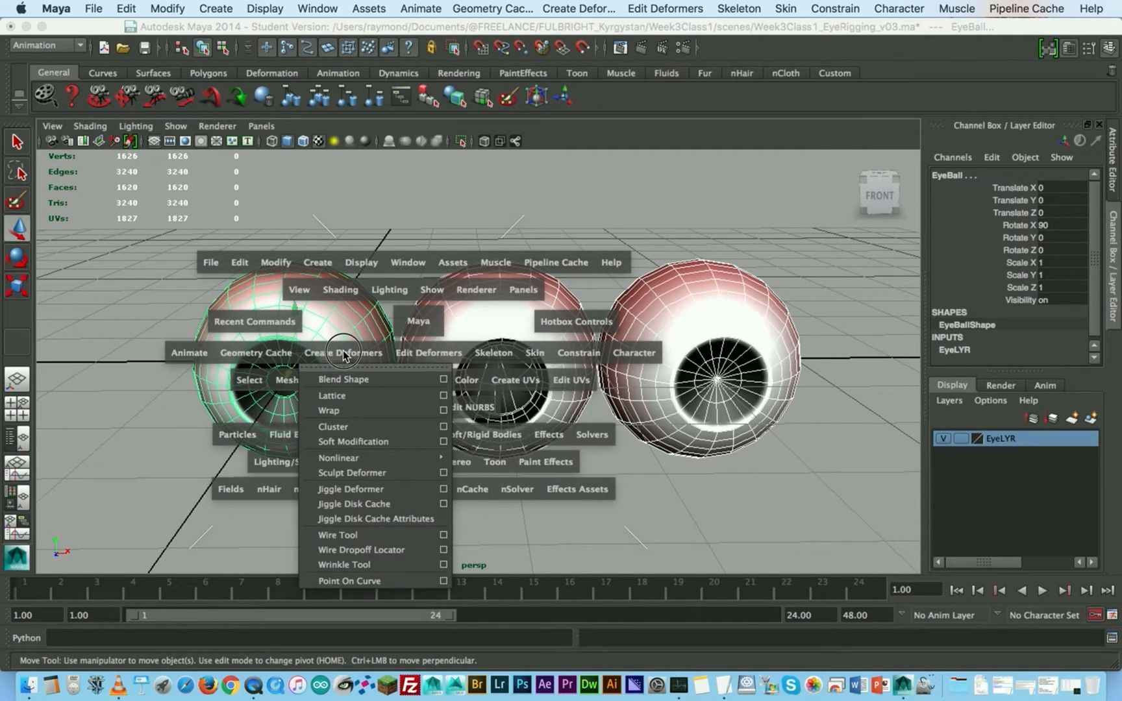
left_click(444, 380)
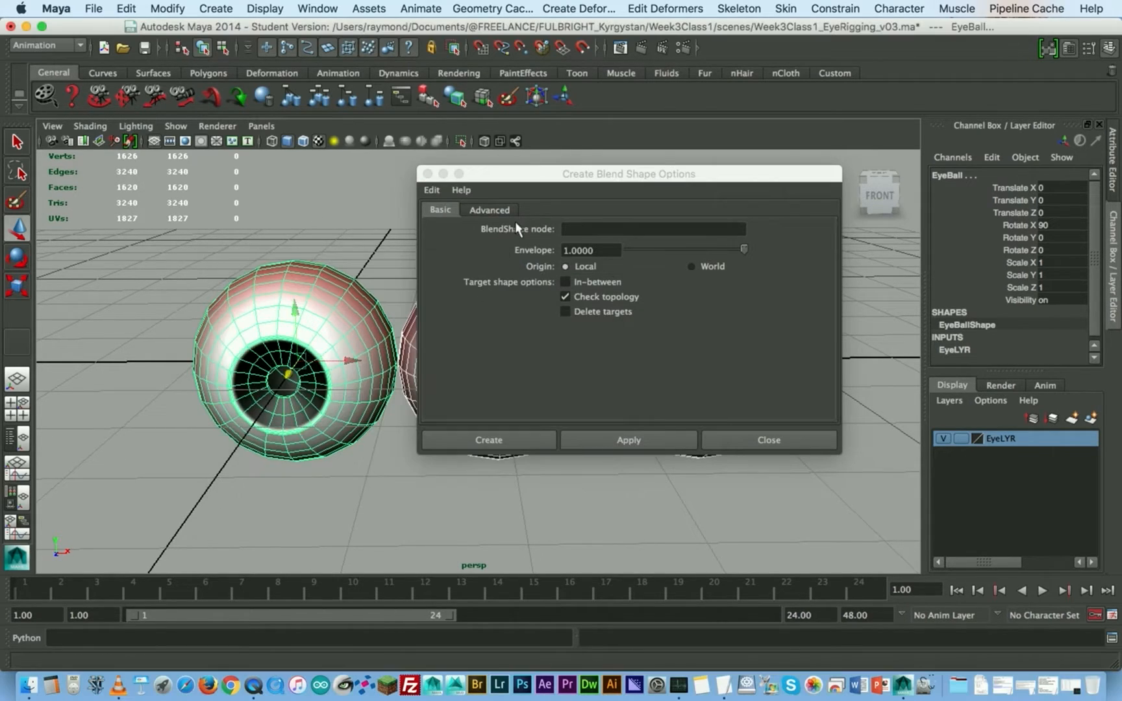
- Name the blend shape node PupilDilation, apply the blend shape to the three eyeballs, and clear the selection
left_click_drag(594, 174, 535, 225)
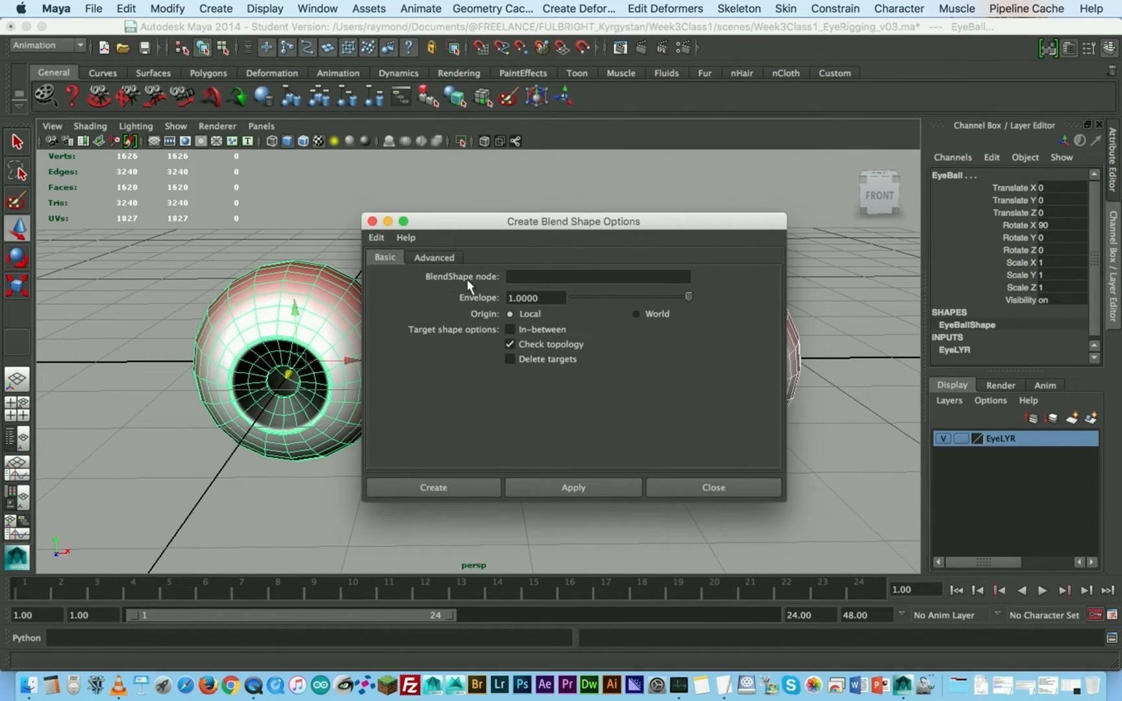
left_click(532, 275)
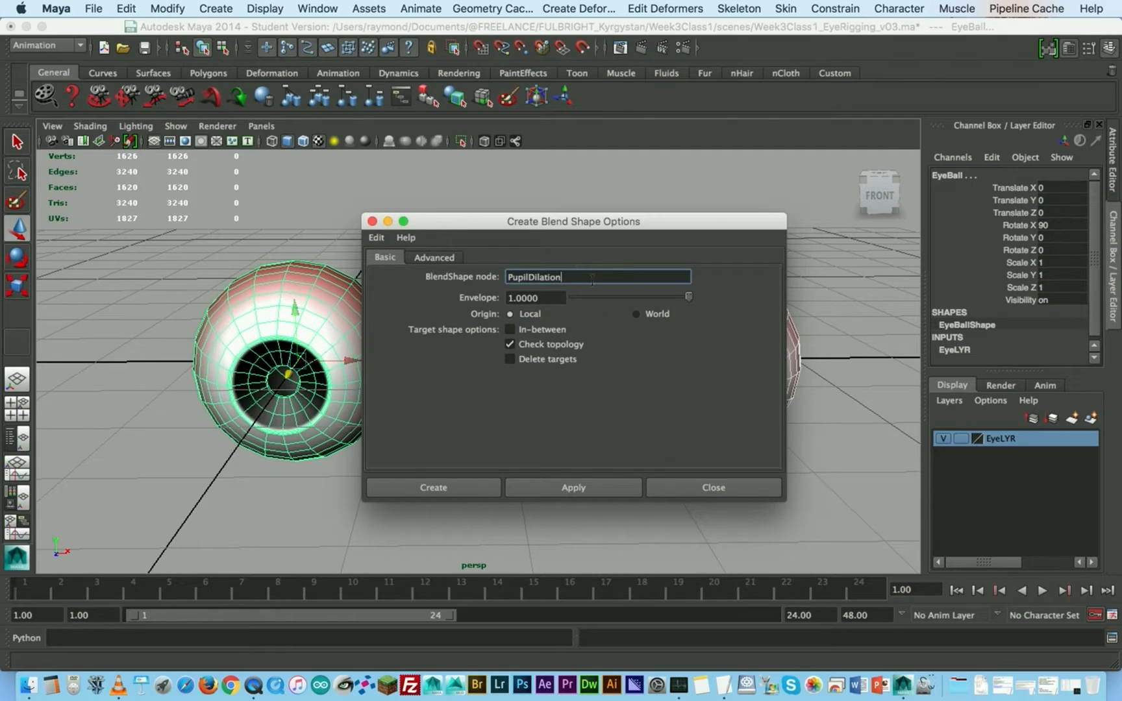
left_click(568, 489)
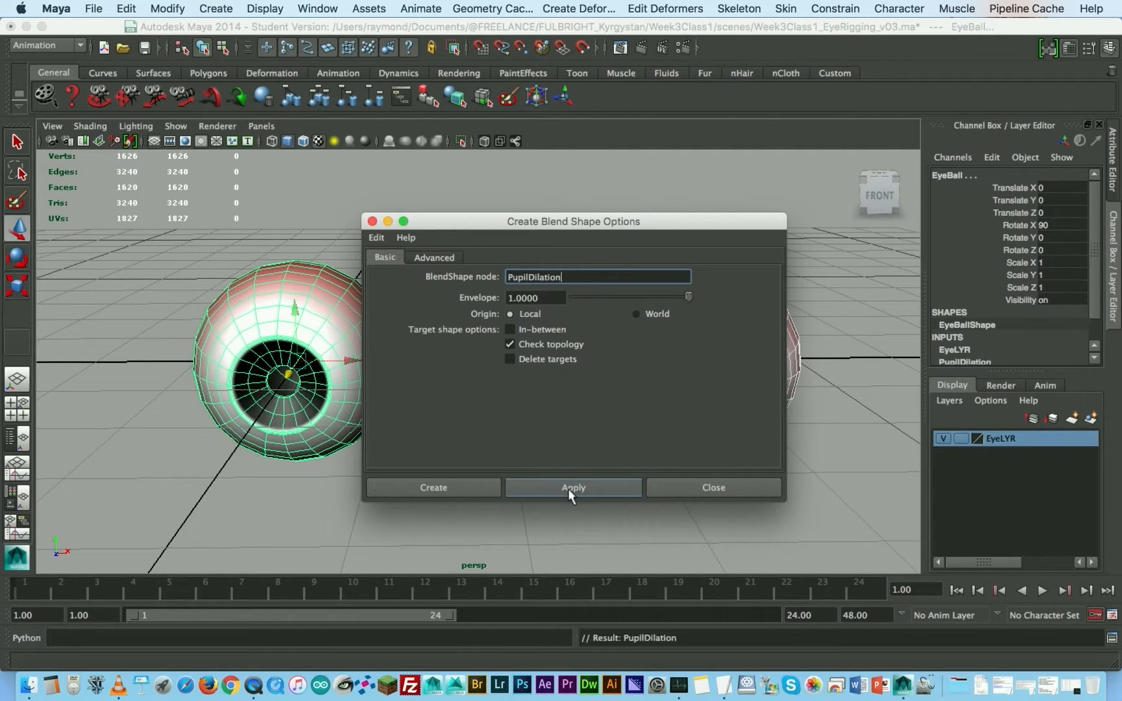
left_click(736, 491)
left_click(259, 240)
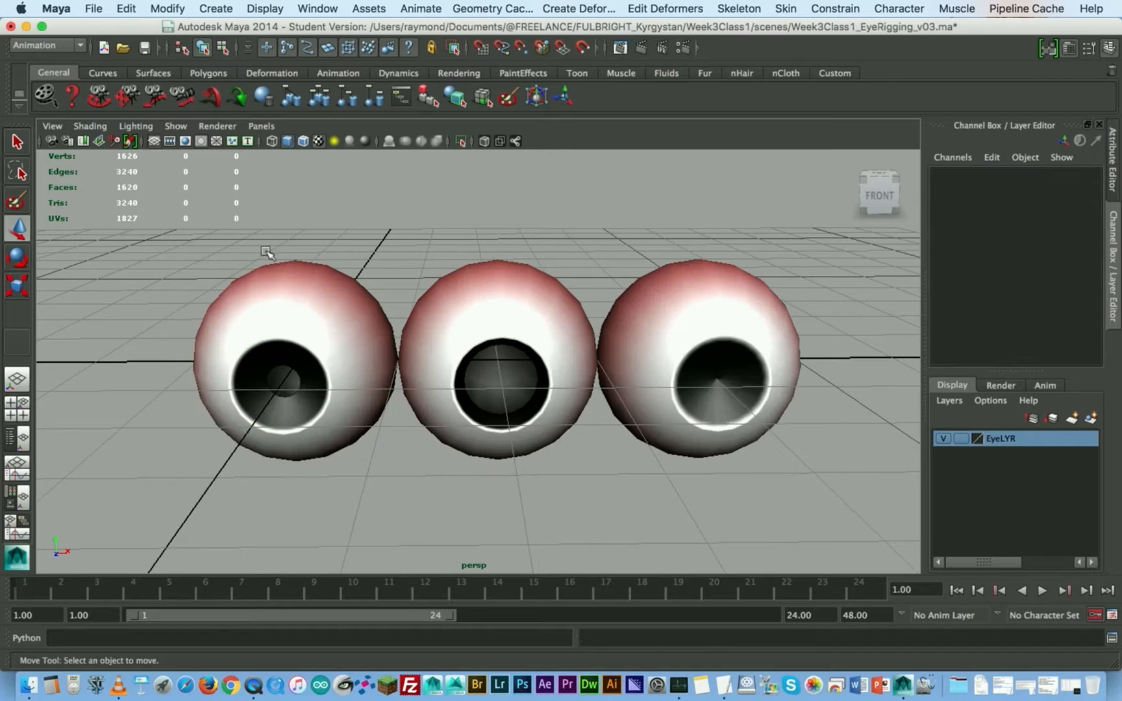
- Test the EyeBall_PupilOpen and EyeBall_PupilClosed weights of PupilDilation on the original EyeBall, returning both to 0
left_click(291, 292)
scroll(1016, 319, "down", 1)
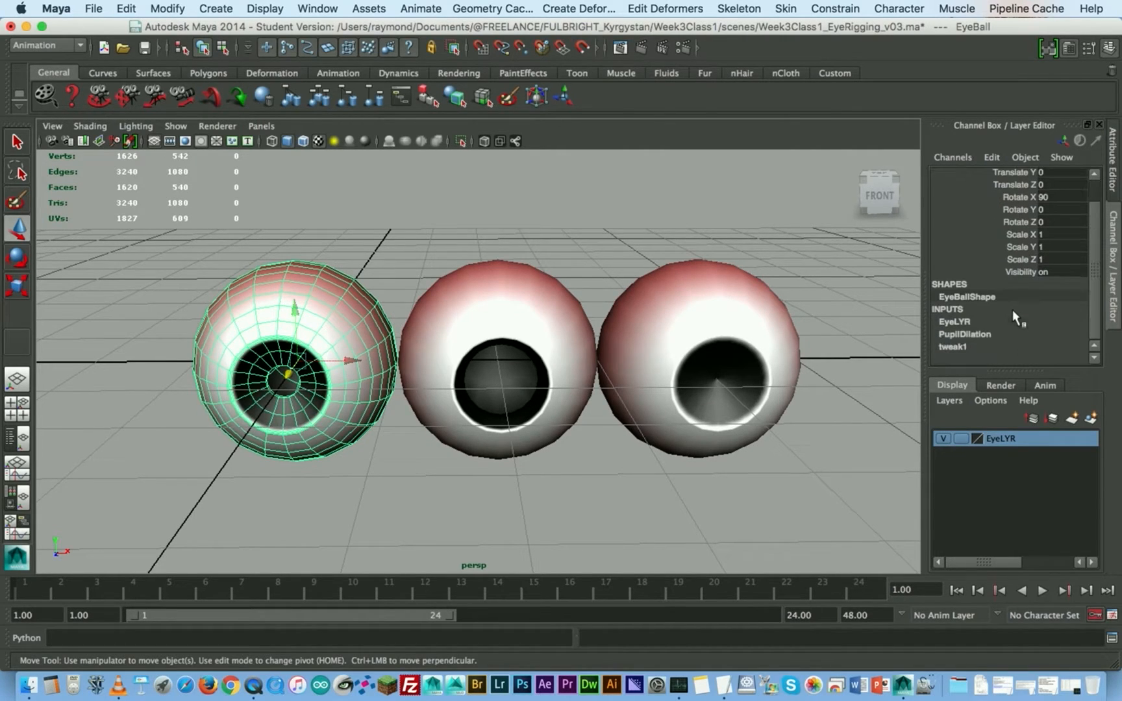
left_click(973, 338)
scroll(1059, 321, "down", 1)
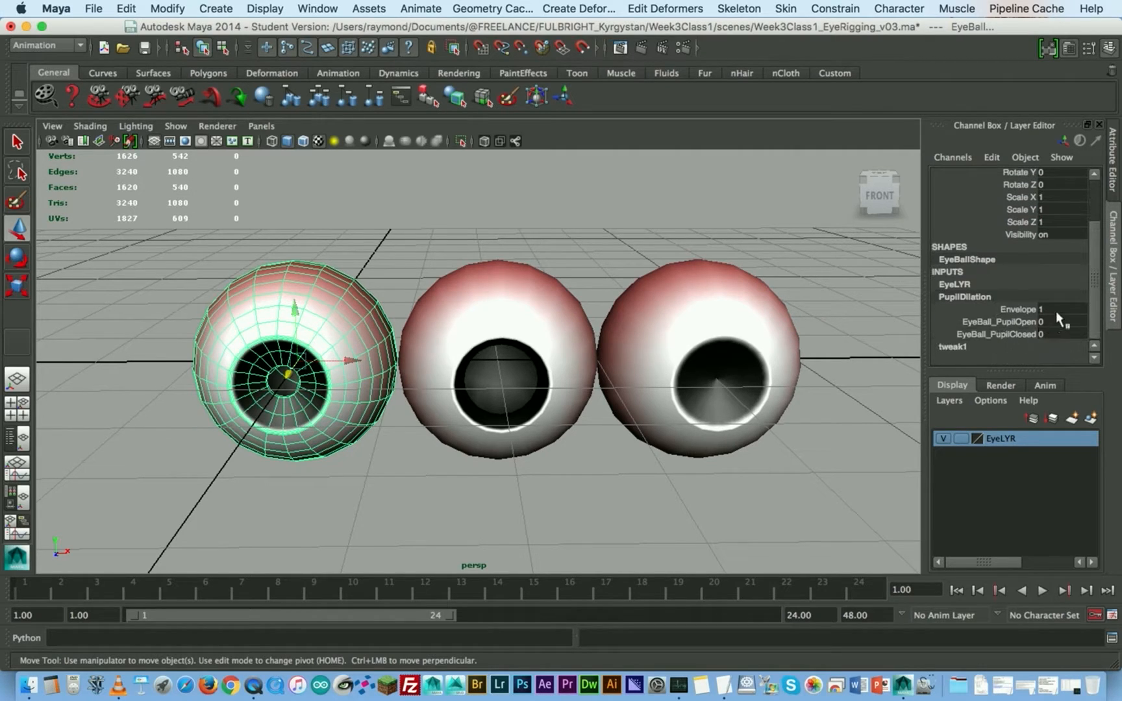
left_click(1000, 323)
middle_click_drag(387, 351, 392, 349)
mouse_move(387, 349)
middle_mouse_down()
mouse_move(400, 350)
mouse_move(376, 352)
mouse_move(408, 346)
mouse_move(377, 344)
mouse_move(402, 343)
middle_mouse_up()
middle_click_drag(720, 326, 657, 331)
left_click(1015, 335)
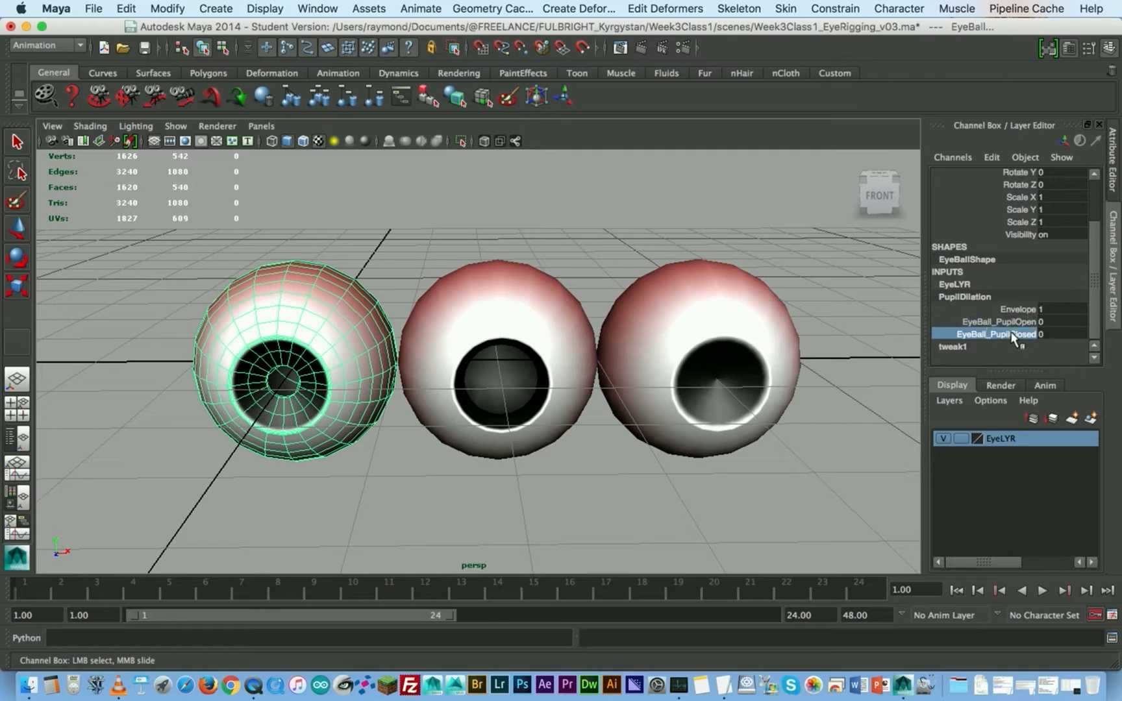
mouse_move(495, 346)
middle_mouse_down()
mouse_move(517, 342)
mouse_move(488, 342)
middle_mouse_up()
left_click(624, 332)
key("w")
left_click_drag(533, 343, 610, 357, "alt")
right_click_drag(687, 293, 694, 321)
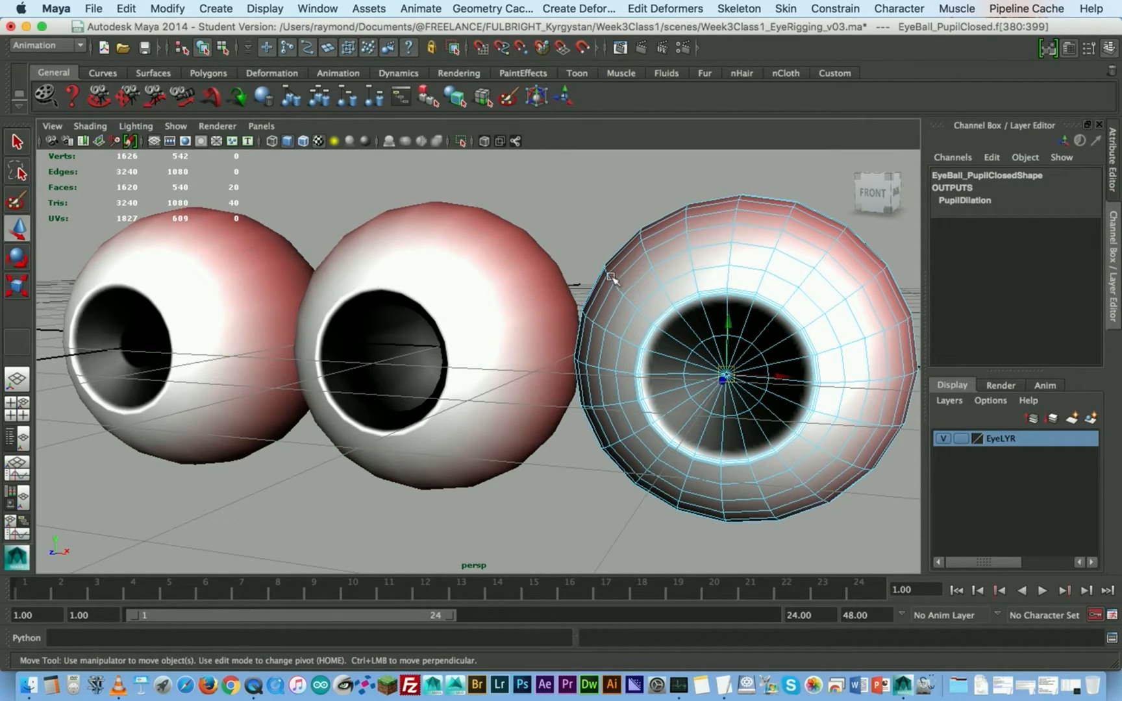
left_click(751, 275)
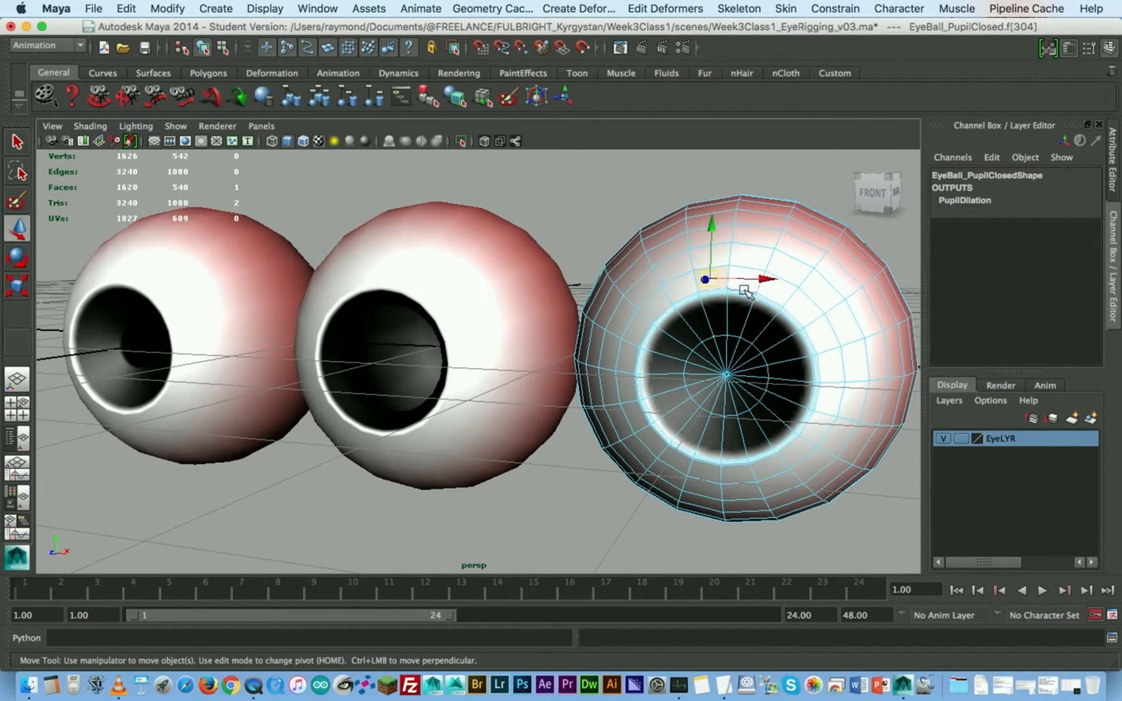
left_click(744, 279, "shift")
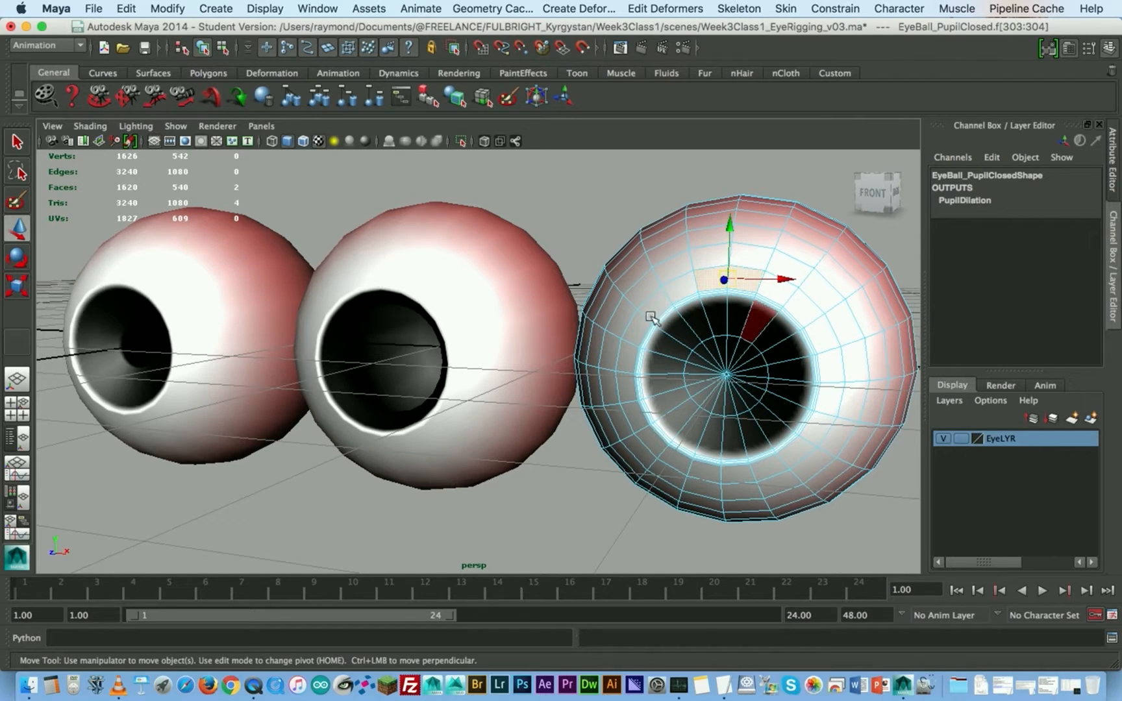
- Set the EyeBall_PupilOpen weight of PupilDilation to 1 on the original EyeBall
left_click(268, 266)
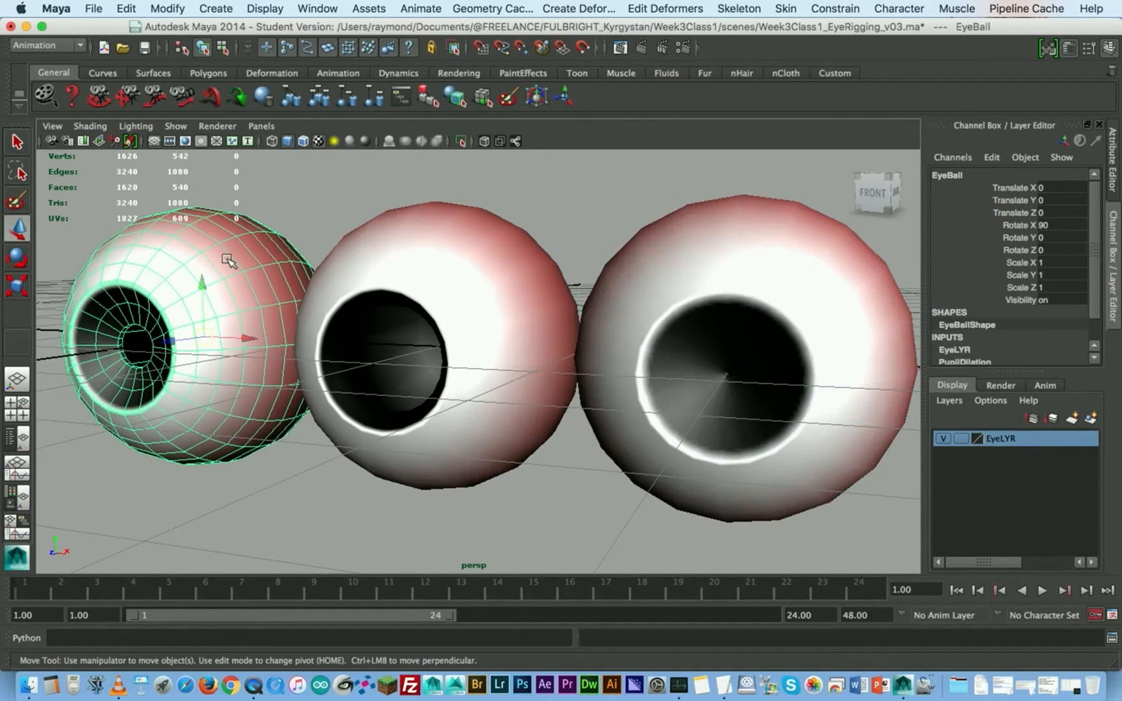
scroll(1023, 315, "down", 1)
left_click(972, 333)
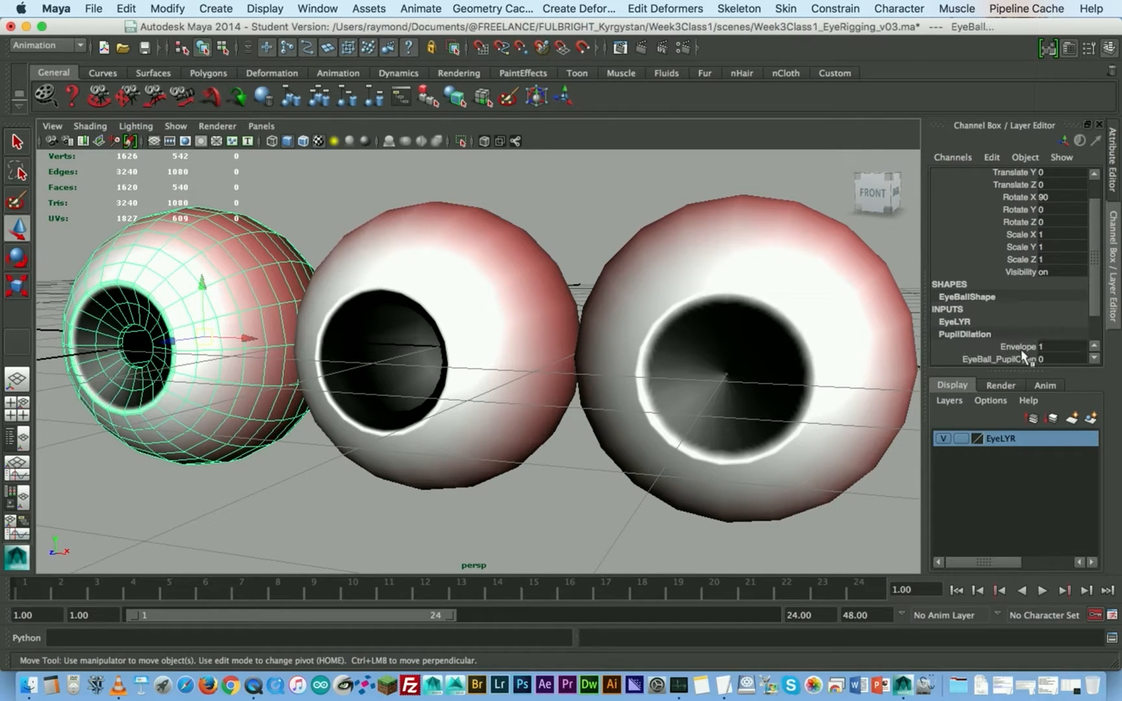
scroll(959, 342, "down", 1)
left_click(999, 324)
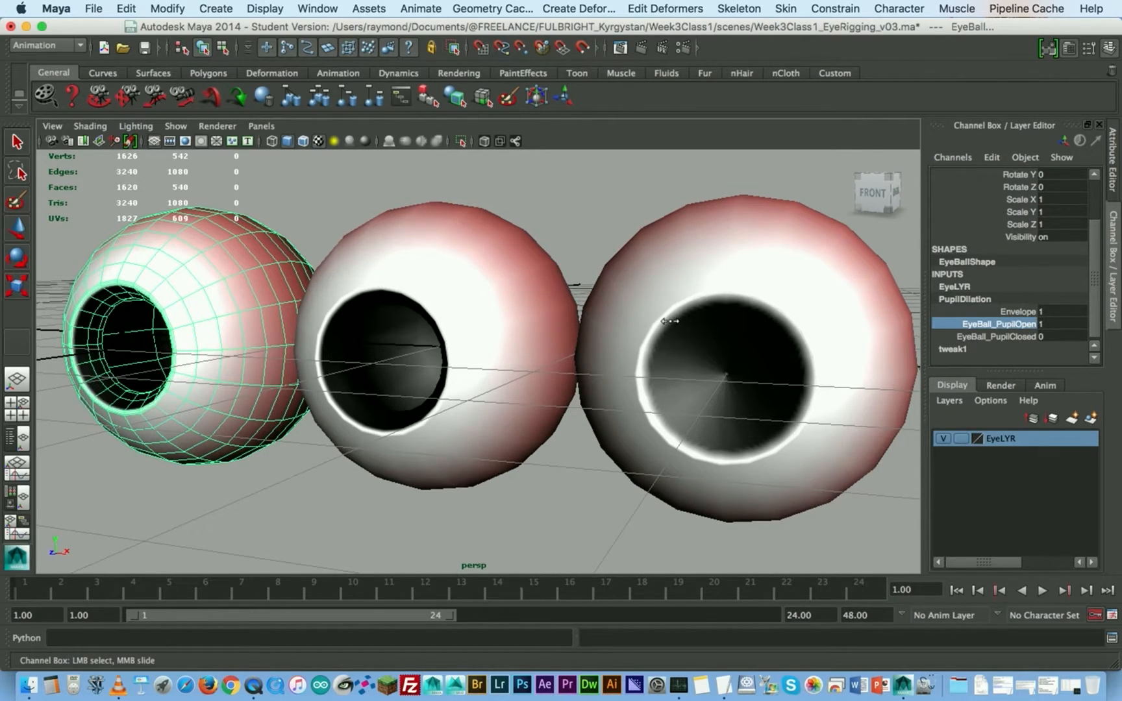
- Select two adjacent faces just above the pupil on EyeBall_PupilOpen and pull them far forward out of the eyeball
left_click(491, 256)
key("w")
right_click(494, 281)
right_click_drag(493, 281, 493, 318)
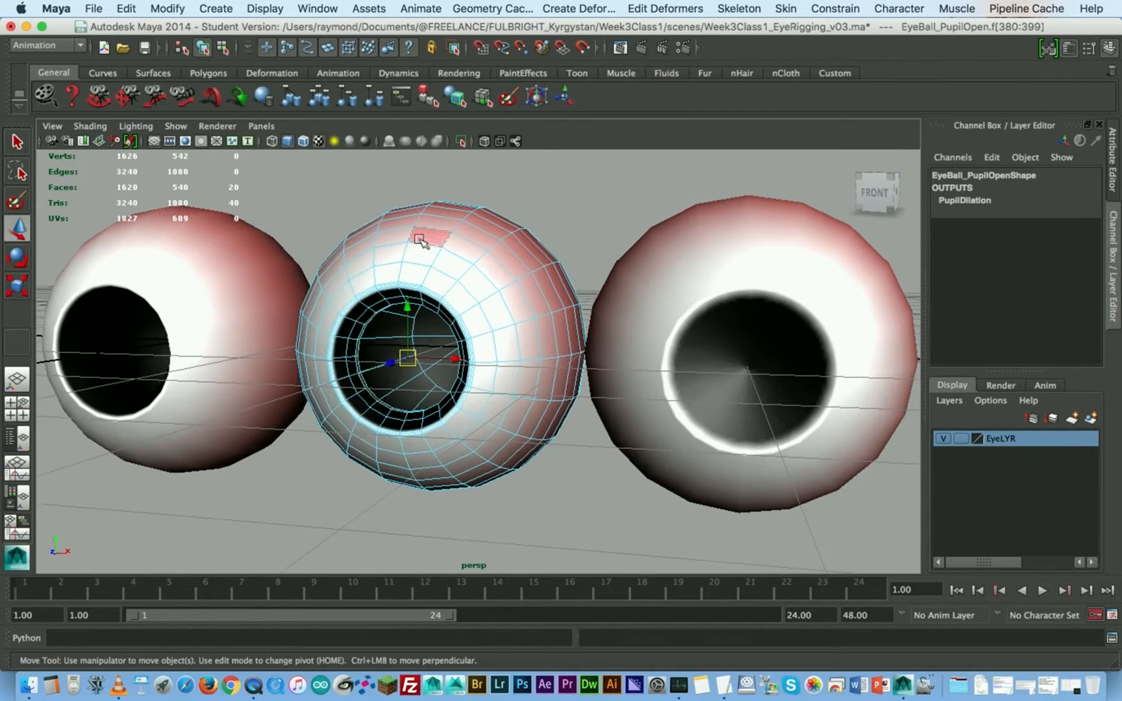
left_click_drag(400, 257, 514, 258, "alt")
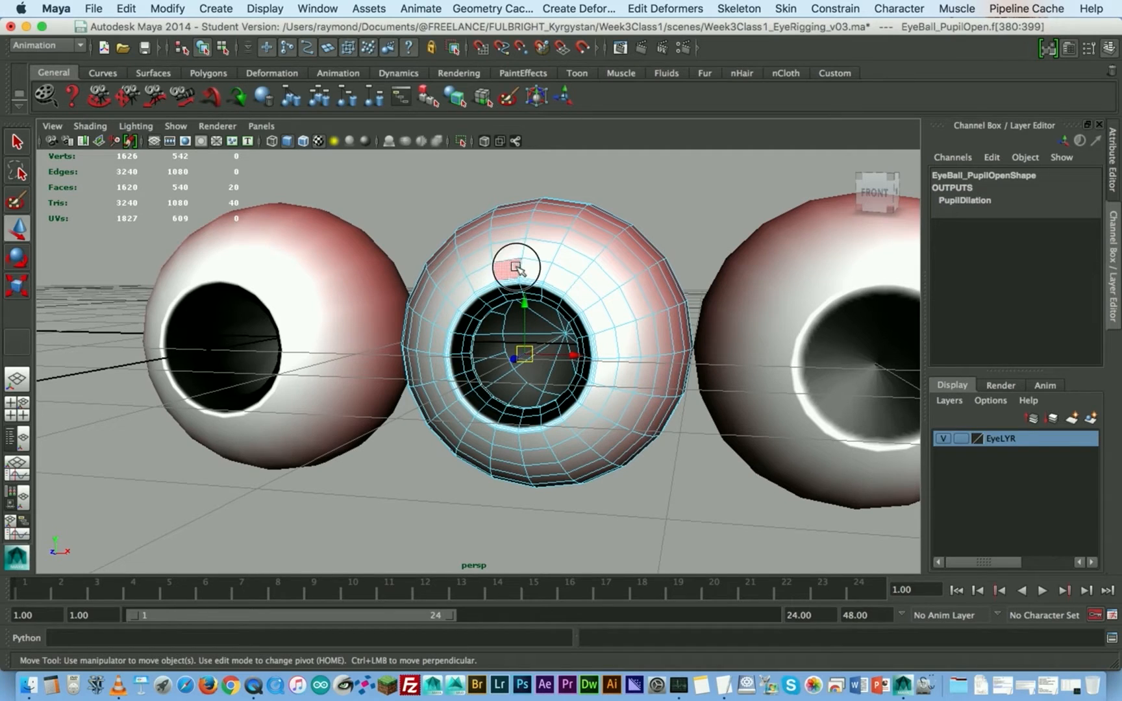
left_click(517, 267)
left_click(533, 262, "shift")
left_click_drag(590, 282, 408, 355, "alt")
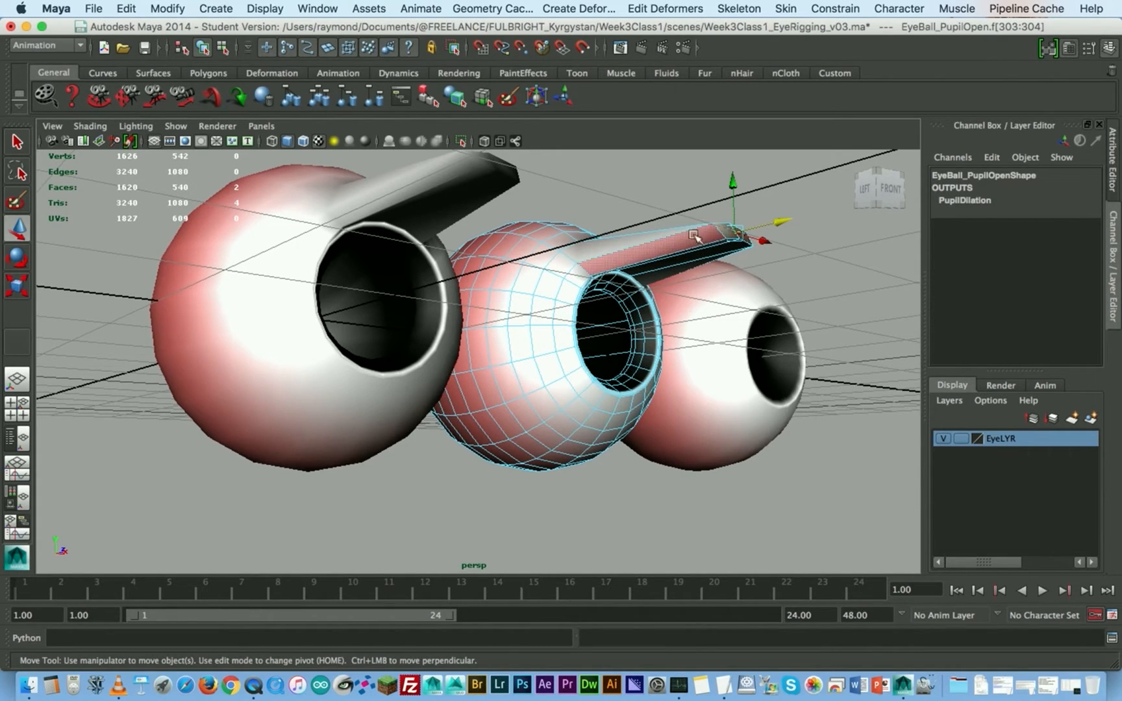
- Scrub the original EyeBall's EyeBall_PupilOpen weight down to 0 to test how the pulled faces blend
right_click_drag(570, 284, 621, 265)
left_click_drag(593, 307, 501, 303, "alt")
left_click(282, 309)
scroll(994, 338, "down", 2)
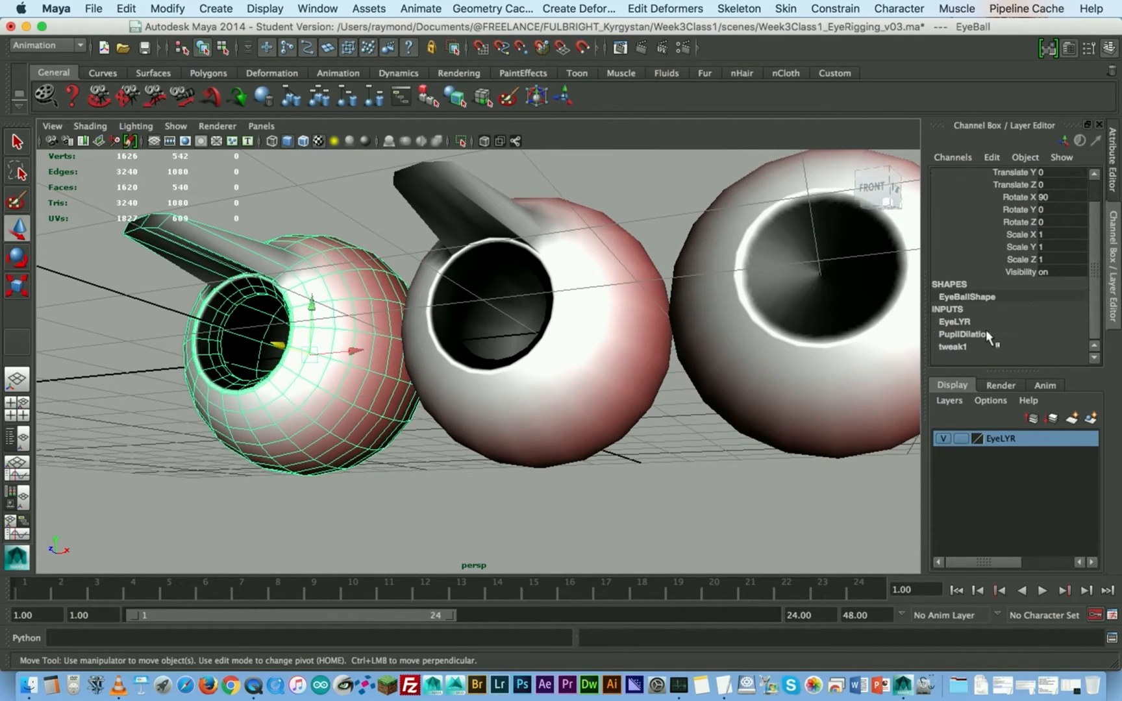
left_click(965, 335)
left_click(1027, 359)
middle_click_drag(628, 288, 607, 286)
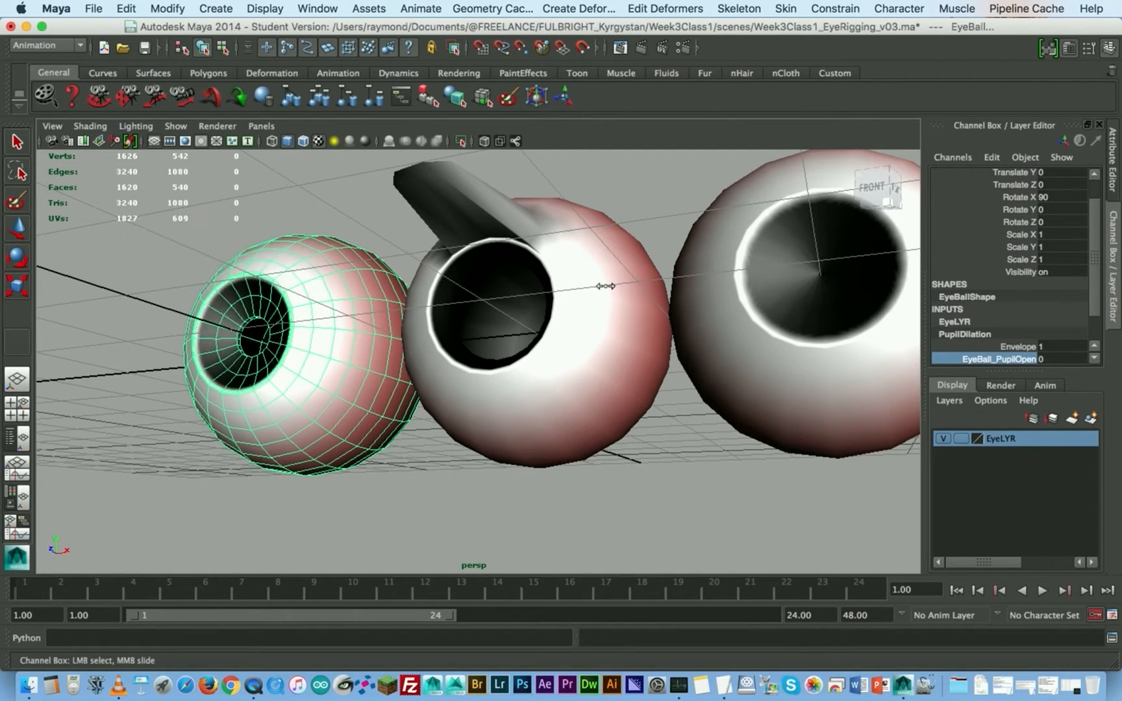
- Undo the weight change on EyeBall and the face move on EyeBall_PupilOpen
key("super+z")
key("super+z")
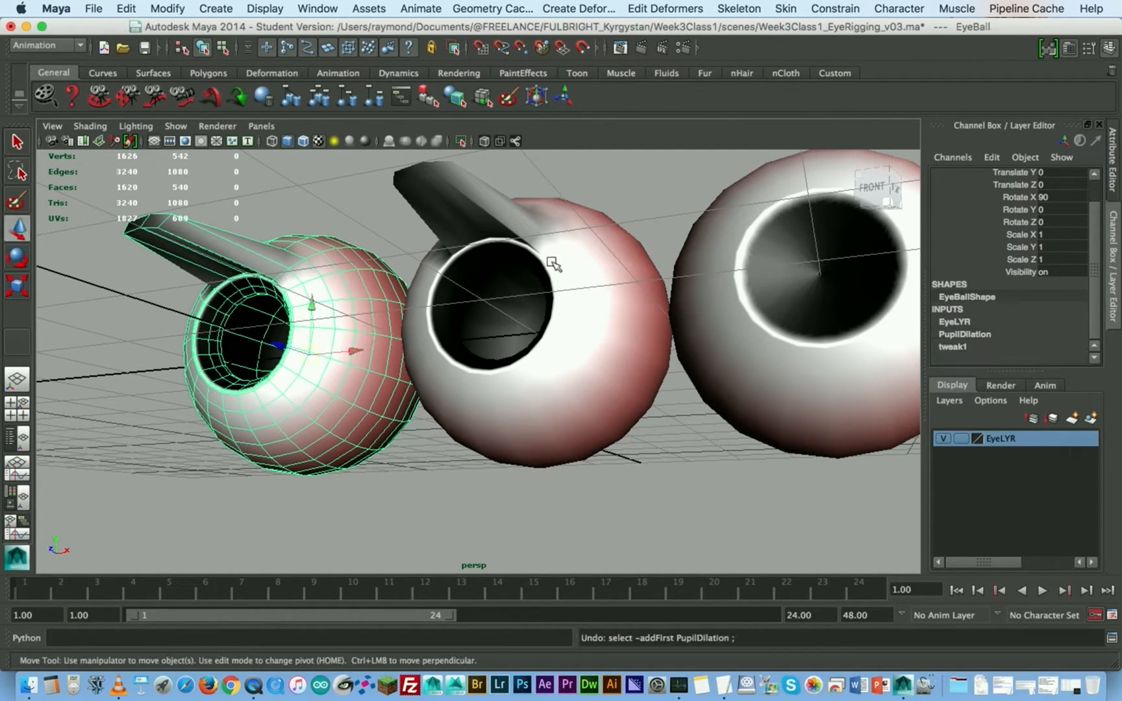
key("super+z")
key("super+z")
key("super+z")
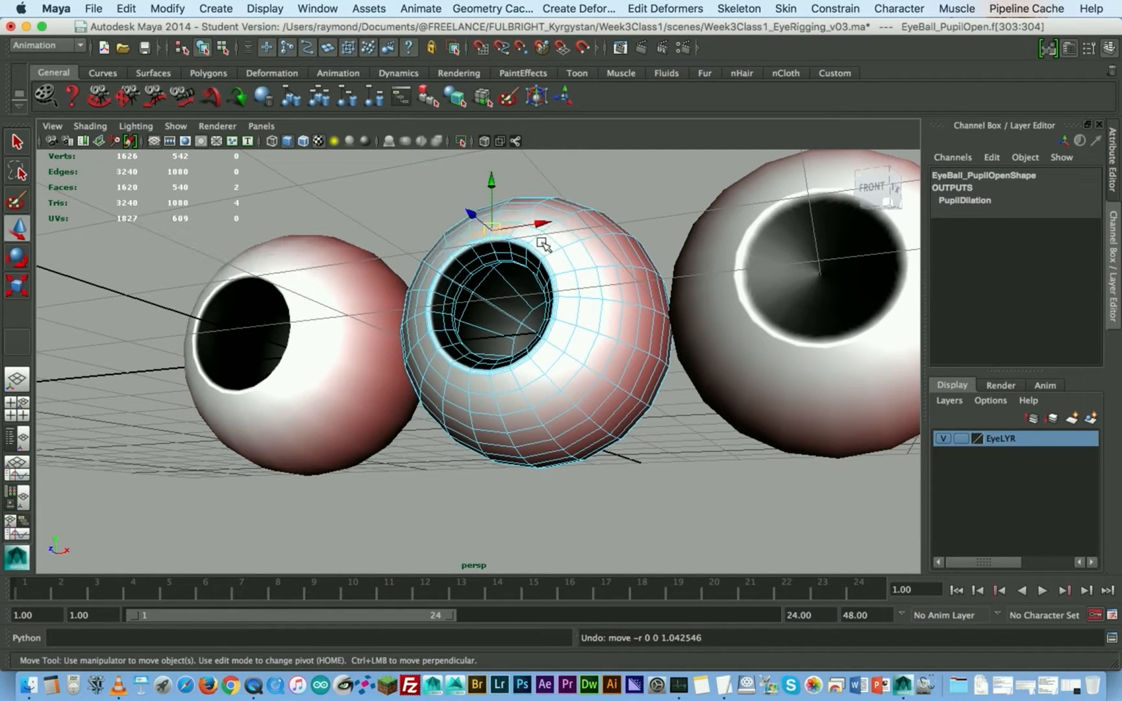
- Return EyeBall_PupilOpen from face editing to object mode and clear the selection
right_click_drag(627, 324, 590, 315, "alt")
left_click_drag(592, 316, 602, 341, "alt")
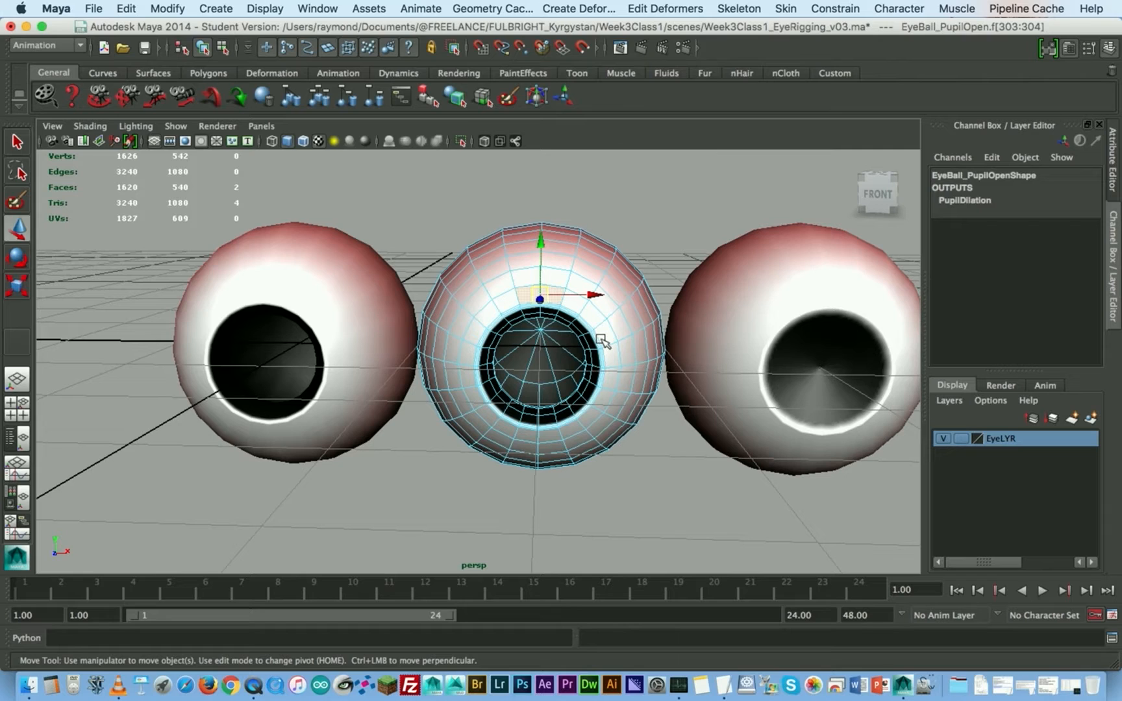
left_click_drag(570, 389, 537, 369, "alt")
right_click_drag(445, 322, 472, 330, "alt")
right_click_drag(488, 262, 531, 240)
left_click_drag(501, 298, 524, 318, "alt")
right_click_drag(615, 313, 588, 314, "alt")
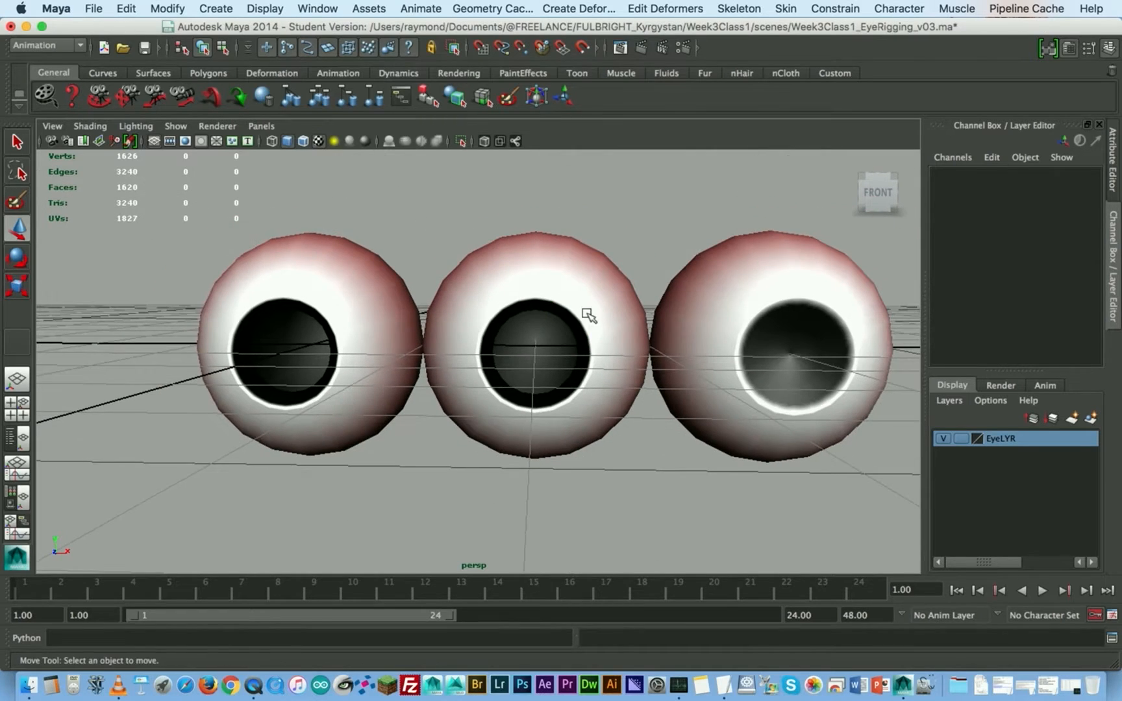
middle_click_drag(611, 319, 585, 318, "alt")
- Delete the two target eyeballs, EyeBall_PupilOpen and EyeBall_PupilClosed, keeping only the original EyeBall
left_click(262, 316)
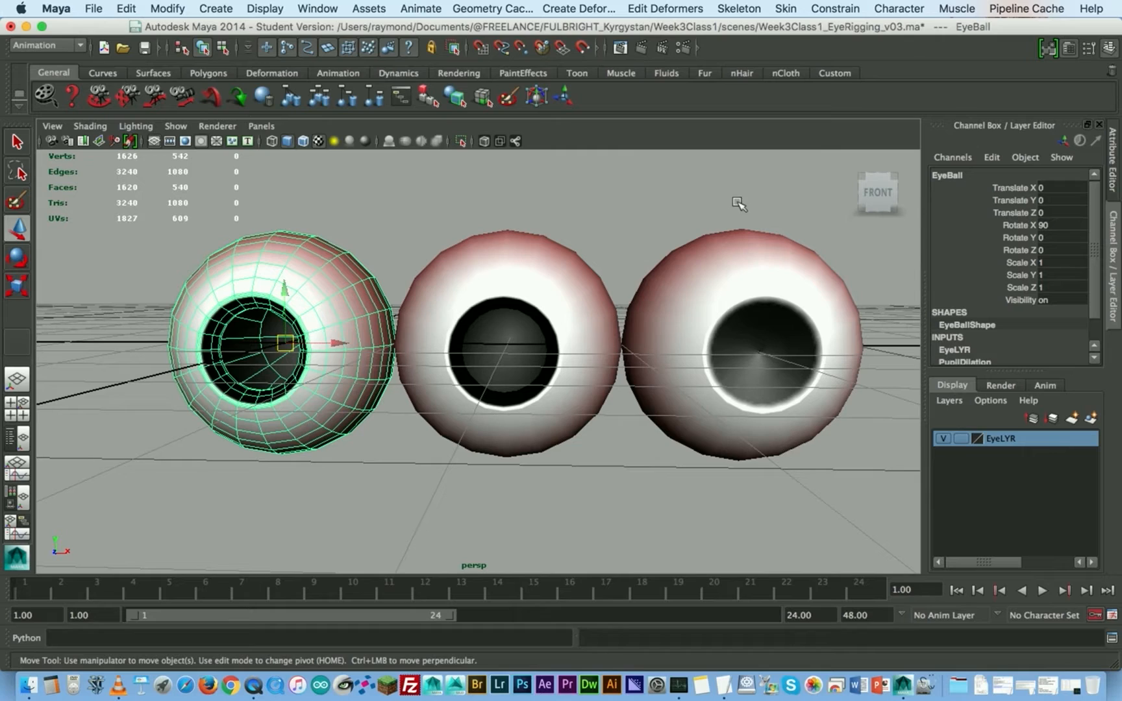
left_click(567, 252)
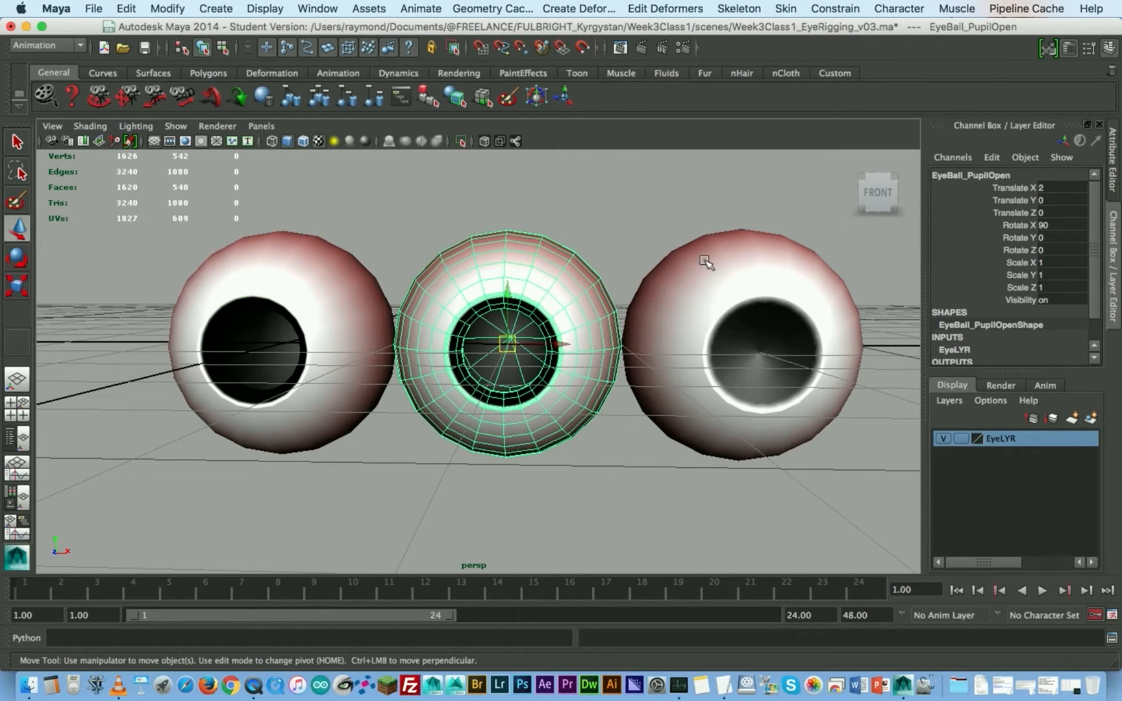
left_click(704, 261)
left_click(604, 205)
left_click_drag(483, 210, 810, 380)
key("Delete")
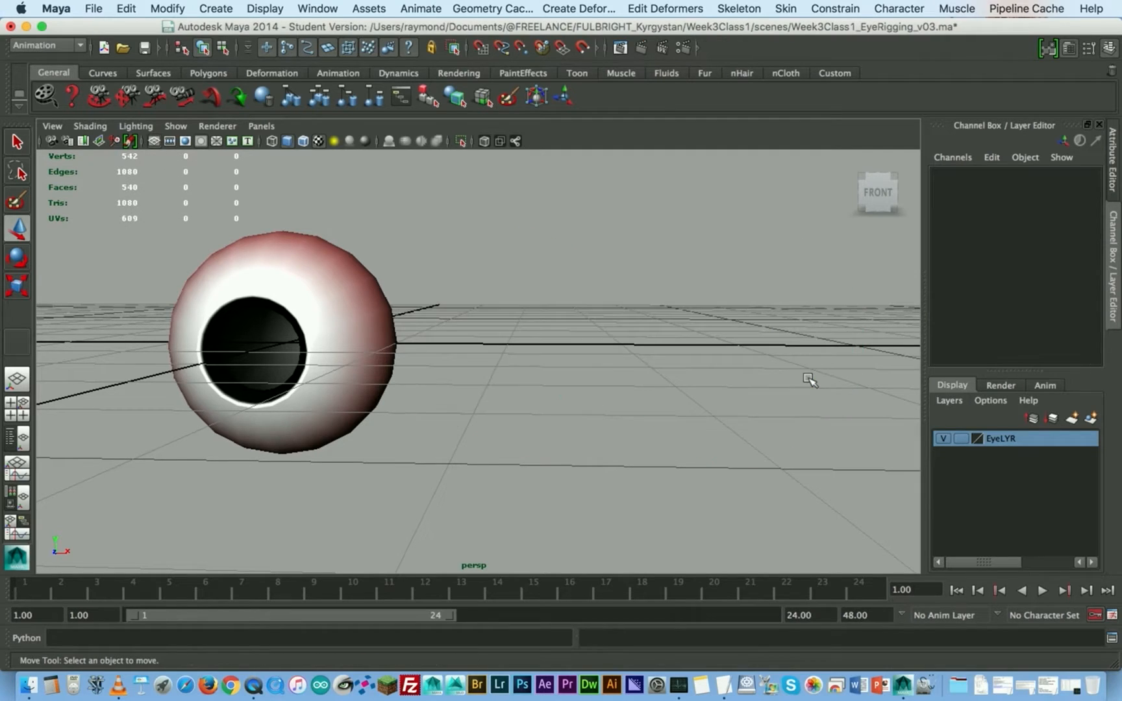
- Select the remaining EyeBall, frame it in the view, and expand its PupilDilation blend shape attributes
left_click(300, 305)
key("f")
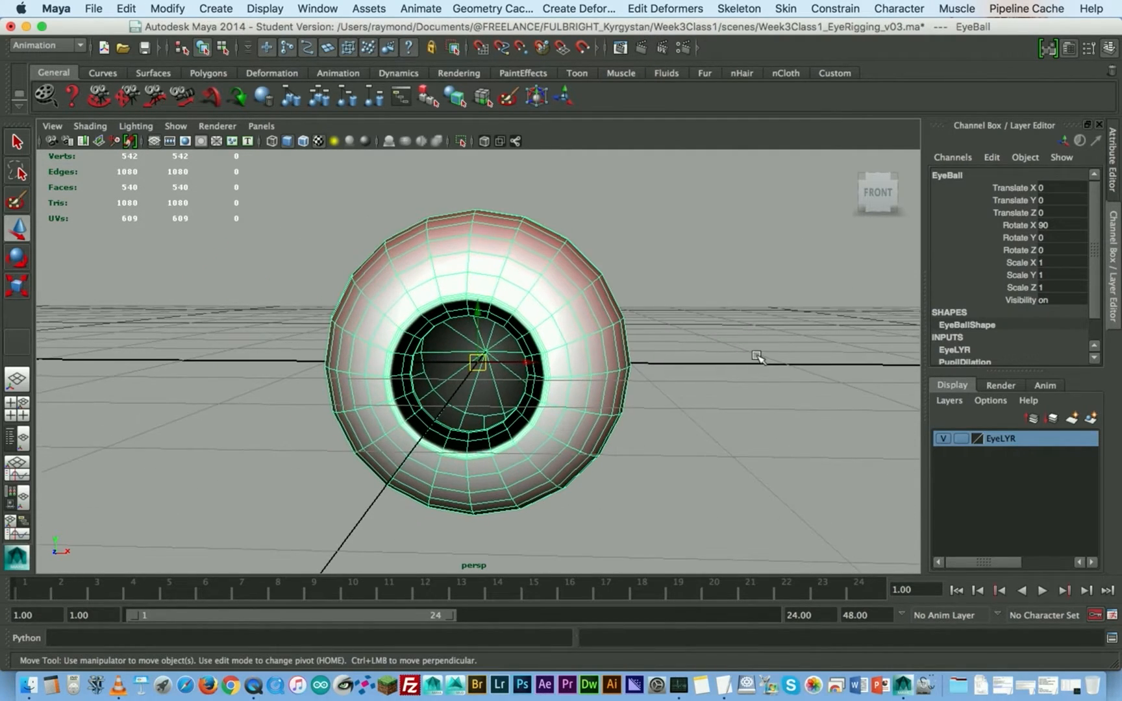
left_click_drag(759, 354, 721, 353, "alt")
scroll(973, 315, "down", 3)
left_click(986, 330)
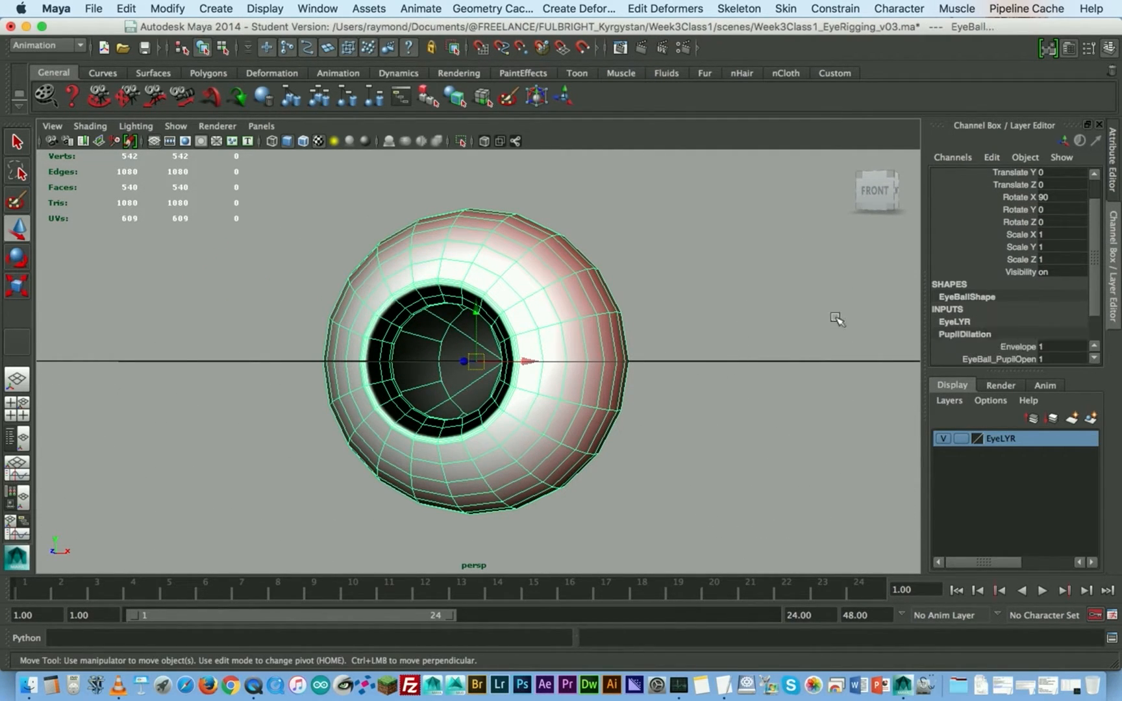
left_click_drag(610, 272, 604, 305, "alt")
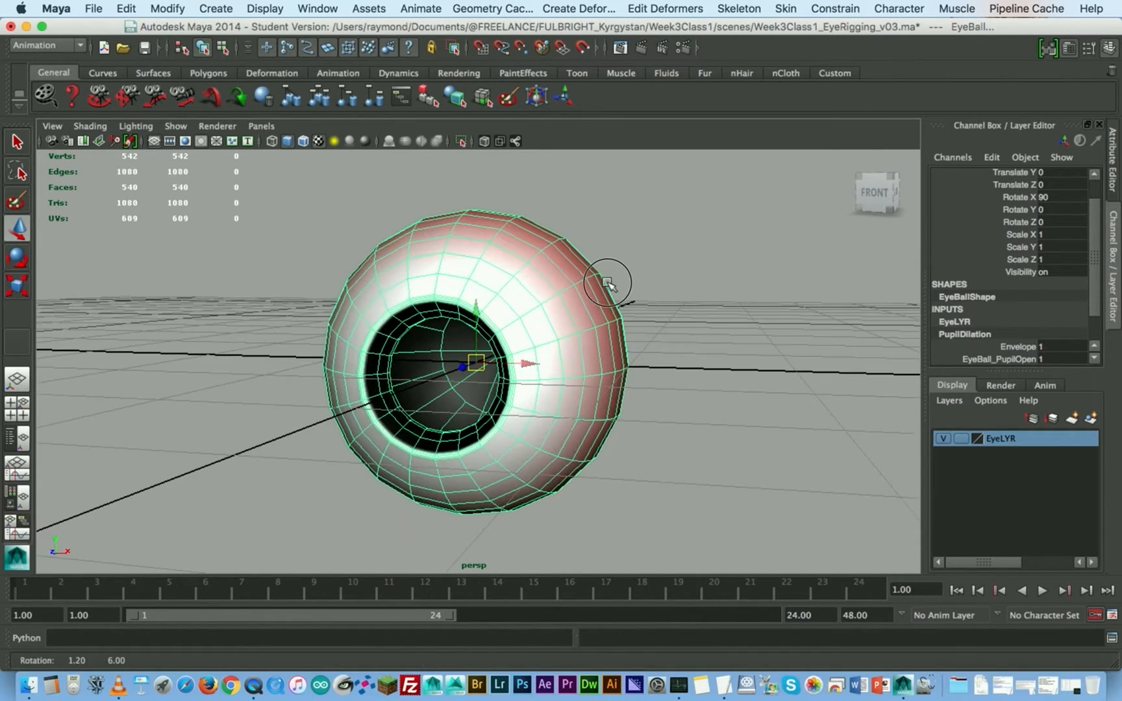
- Scrub the EyeBall_PupilOpen weight to test the pupil without its target meshes, and bring it to 0
scroll(1013, 325, "down", 2)
left_click(1025, 324)
mouse_move(631, 317)
middle_mouse_down()
mouse_move(577, 313)
mouse_move(635, 318)
middle_mouse_up()
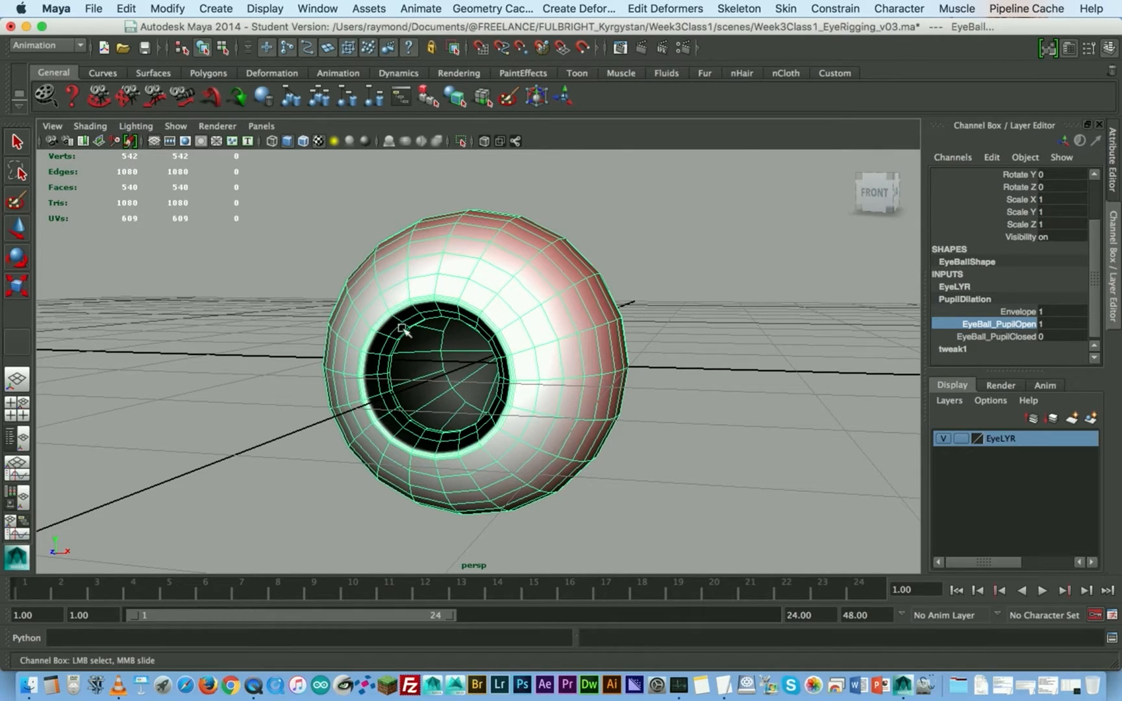
middle_click_drag(650, 301, 602, 298)
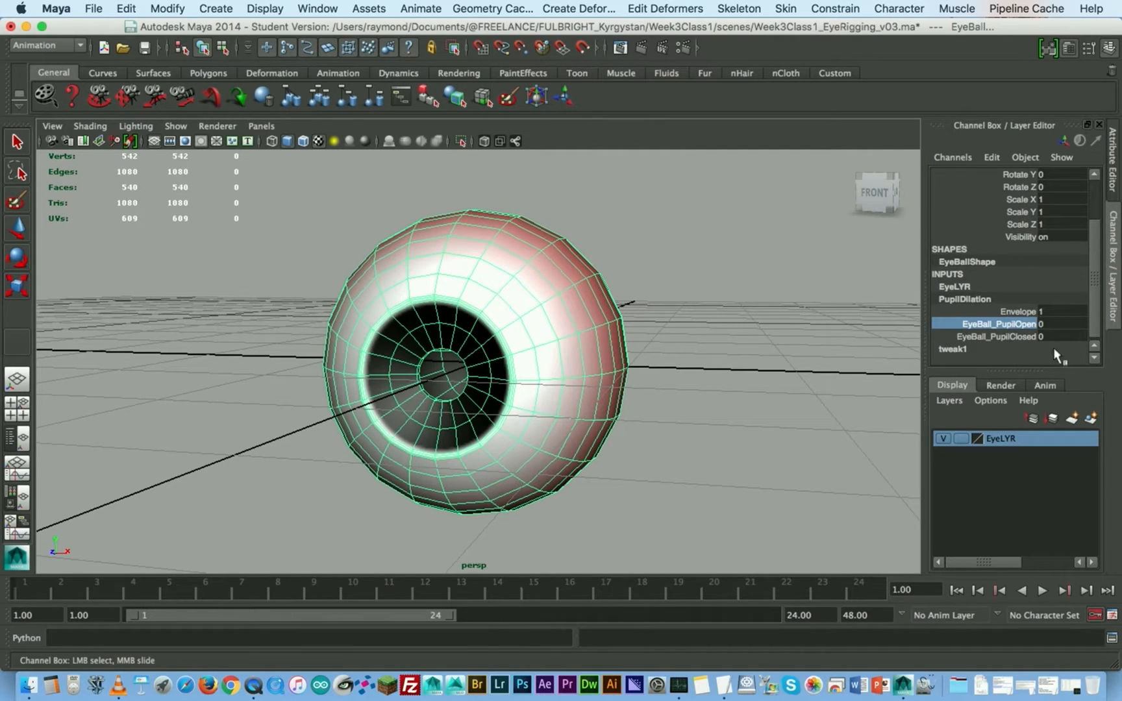
- Test the EyeBall_PupilClosed weight, and combine both targets by setting EyeBall_PupilOpen and EyeBall_PupilClosed to 1
left_click(1031, 338)
middle_click_drag(537, 324, 494, 313)
left_click(986, 324)
left_click(989, 335, "shift")
middle_click_drag(586, 314, 592, 310)
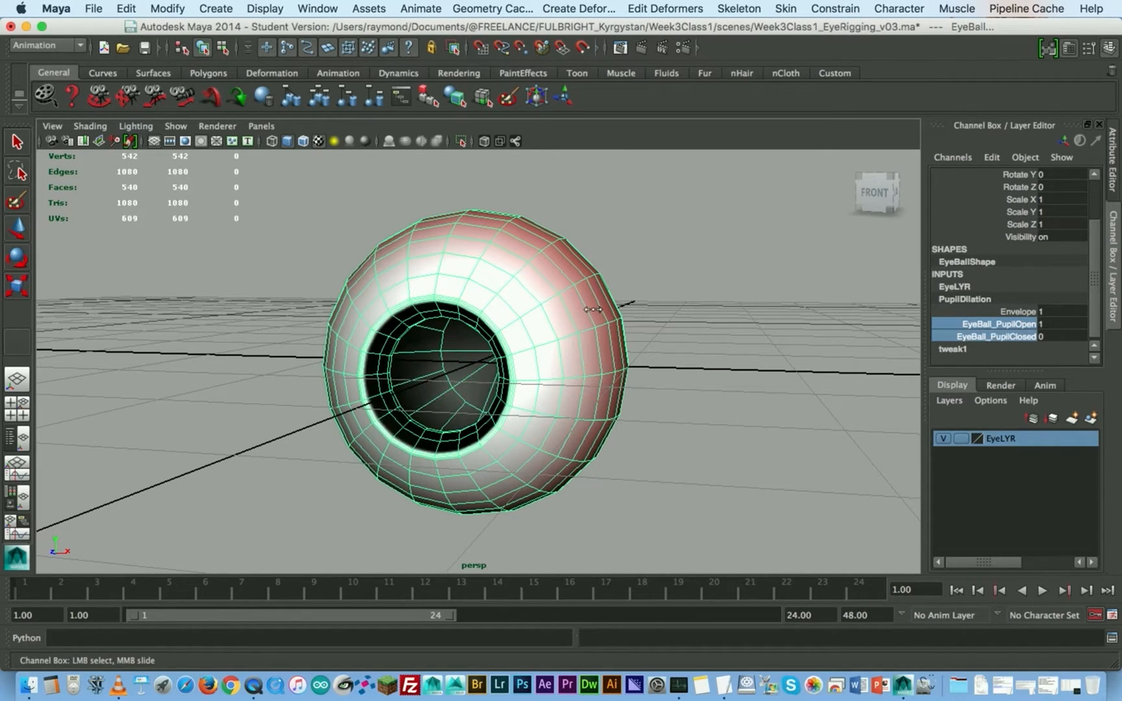
left_click(989, 336)
middle_click_drag(602, 301, 618, 297)
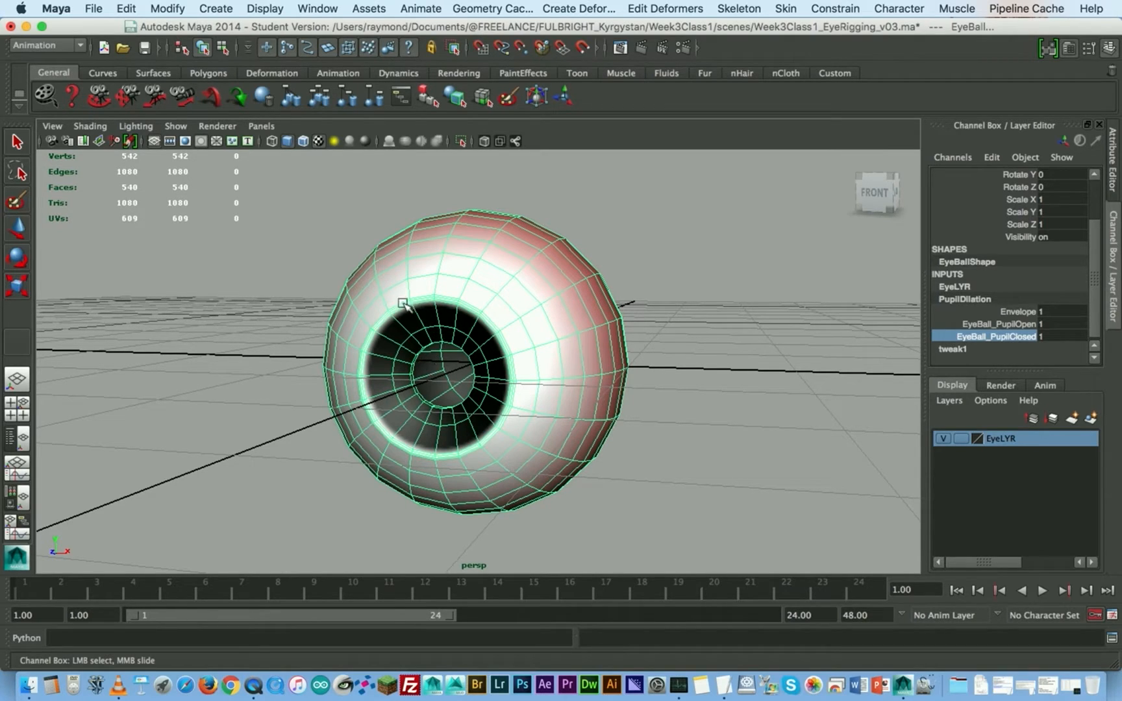
- Bring both pupil weights back to 0, and raise only EyeBall_PupilOpen to 1
left_click(1030, 324)
middle_click_drag(845, 326, 526, 311)
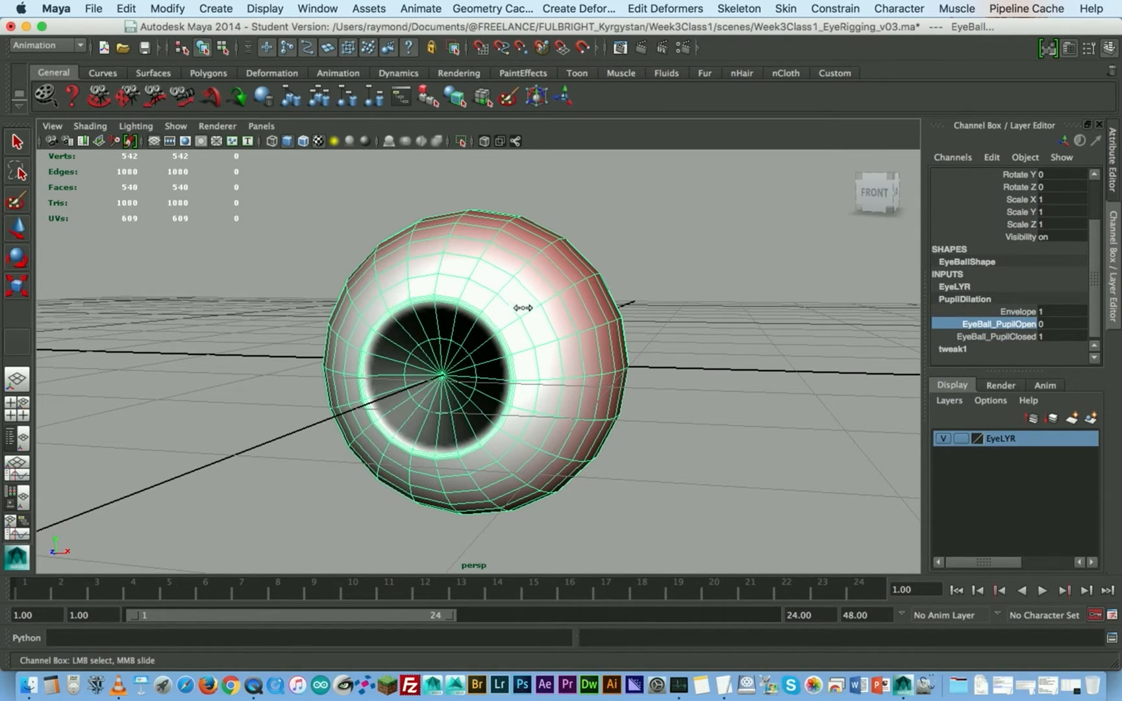
left_click(1000, 337)
middle_click_drag(732, 312, 552, 351)
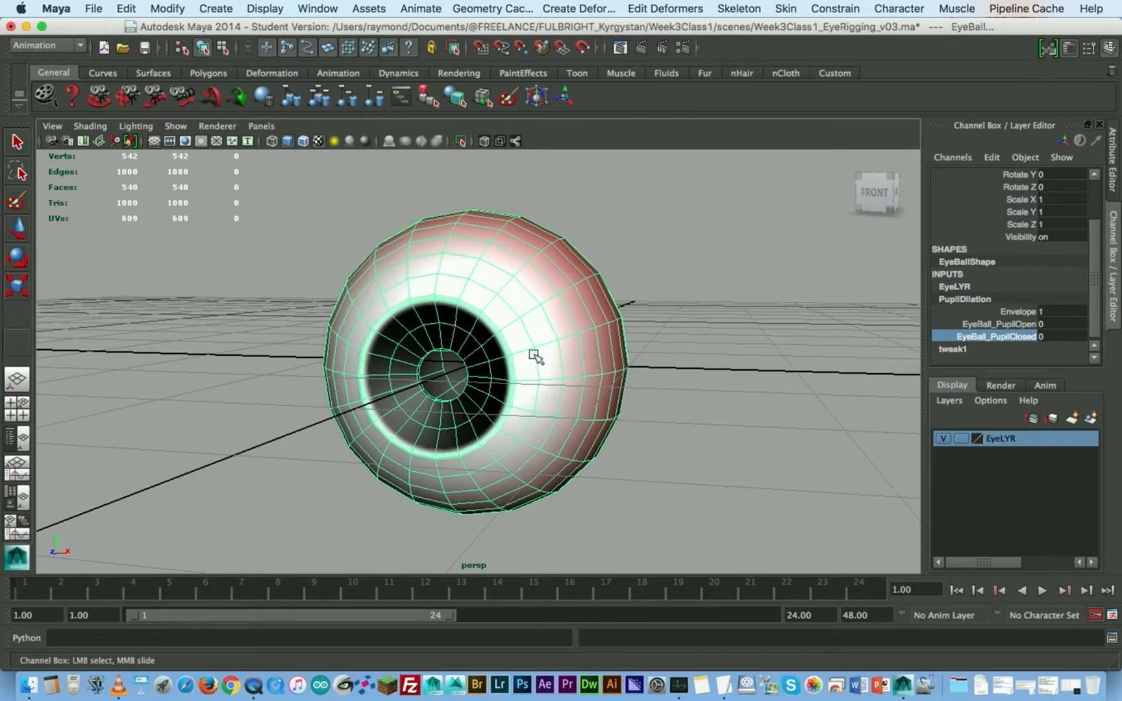
left_click(1029, 325)
middle_click_drag(501, 305, 559, 297)
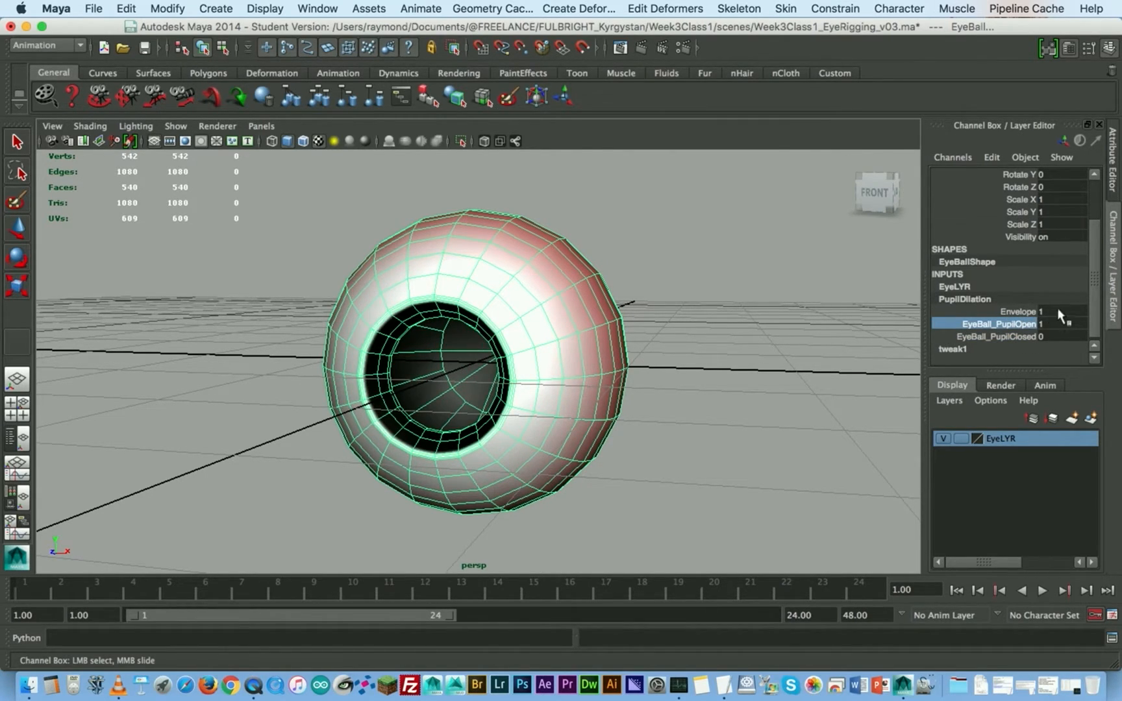
- Test the opposite pupil shape with EyeBall_PupilOpen at 0 and EyeBall_PupilClosed at 1, and raise EyeBall_PupilOpen to 1 as well
mouse_move(750, 302)
middle_mouse_down()
mouse_move(715, 306)
mouse_move(759, 305)
middle_mouse_up()
left_click(999, 337)
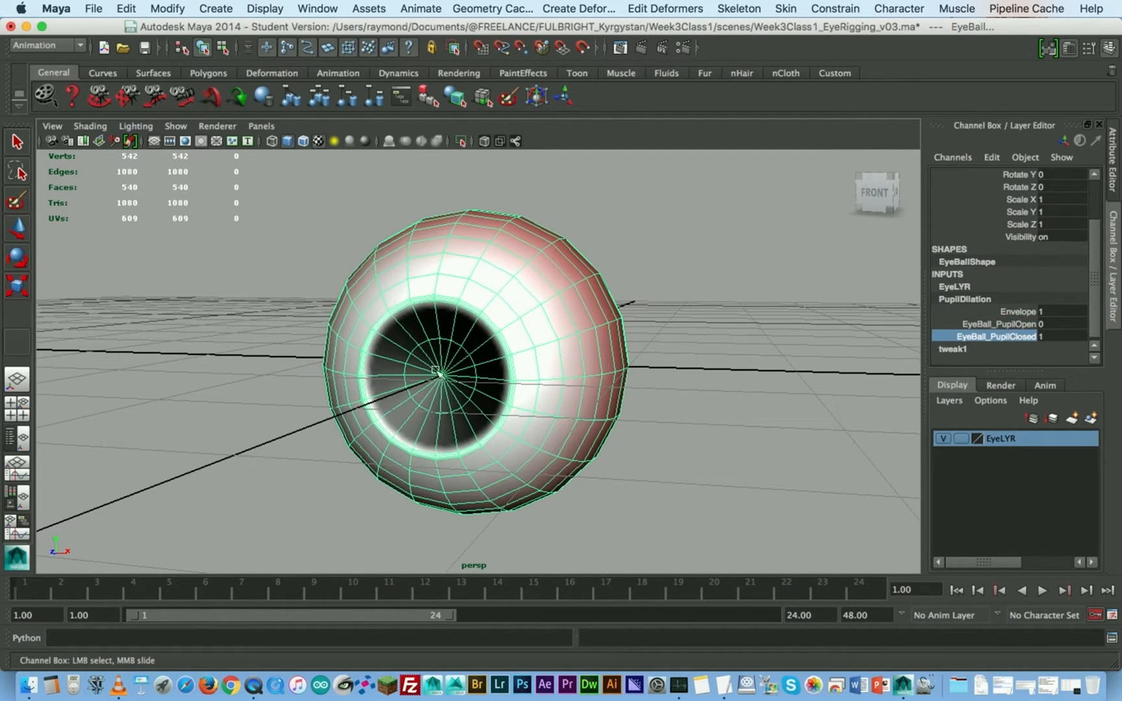
left_click(999, 324)
middle_click_drag(640, 323, 666, 314)
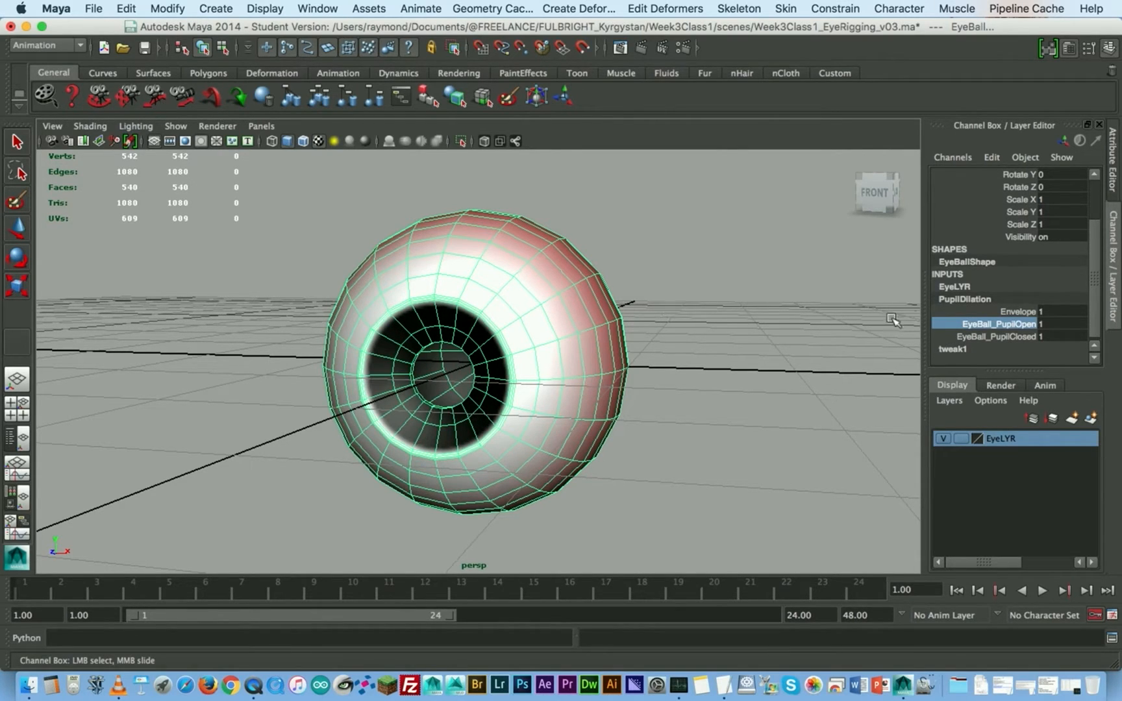
- Bring EyeBall_PupilClosed and EyeBall_PupilOpen back to 0 and deselect the eyeball
left_click(996, 337)
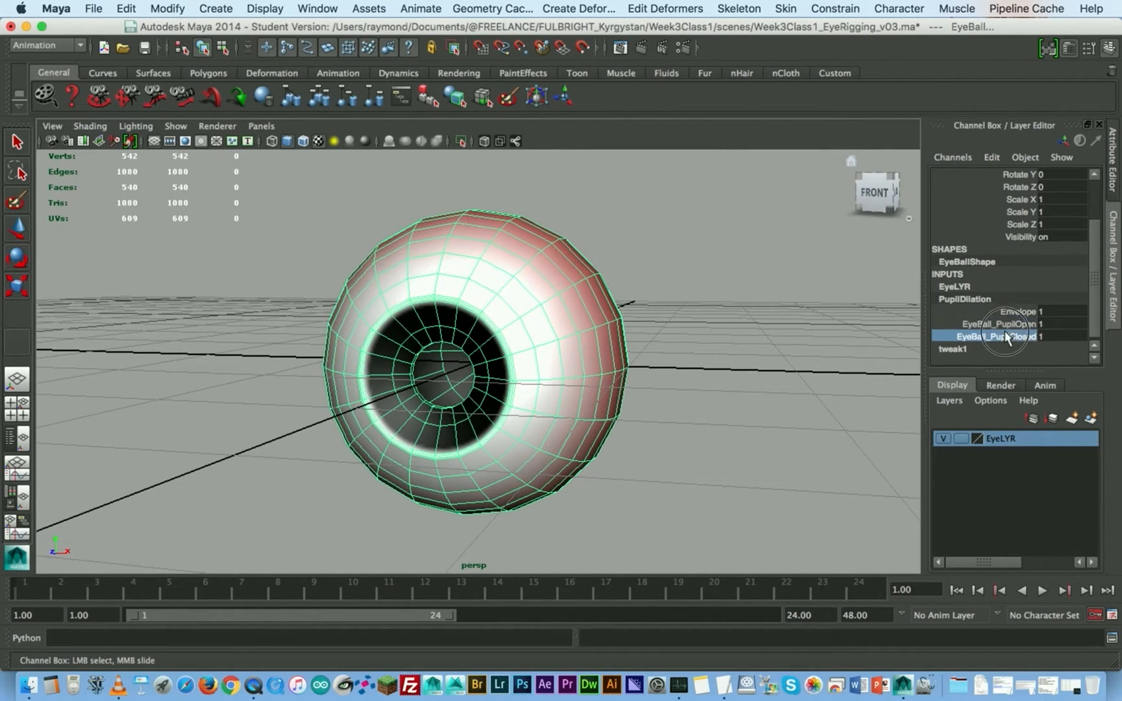
middle_click_drag(783, 301, 511, 275)
left_click(999, 323)
right_click_drag(653, 294, 591, 303, "alt")
left_click_drag(624, 292, 621, 314, "alt")
right_click_drag(621, 315, 579, 331, "alt")
middle_click_drag(609, 343, 618, 293, "alt")
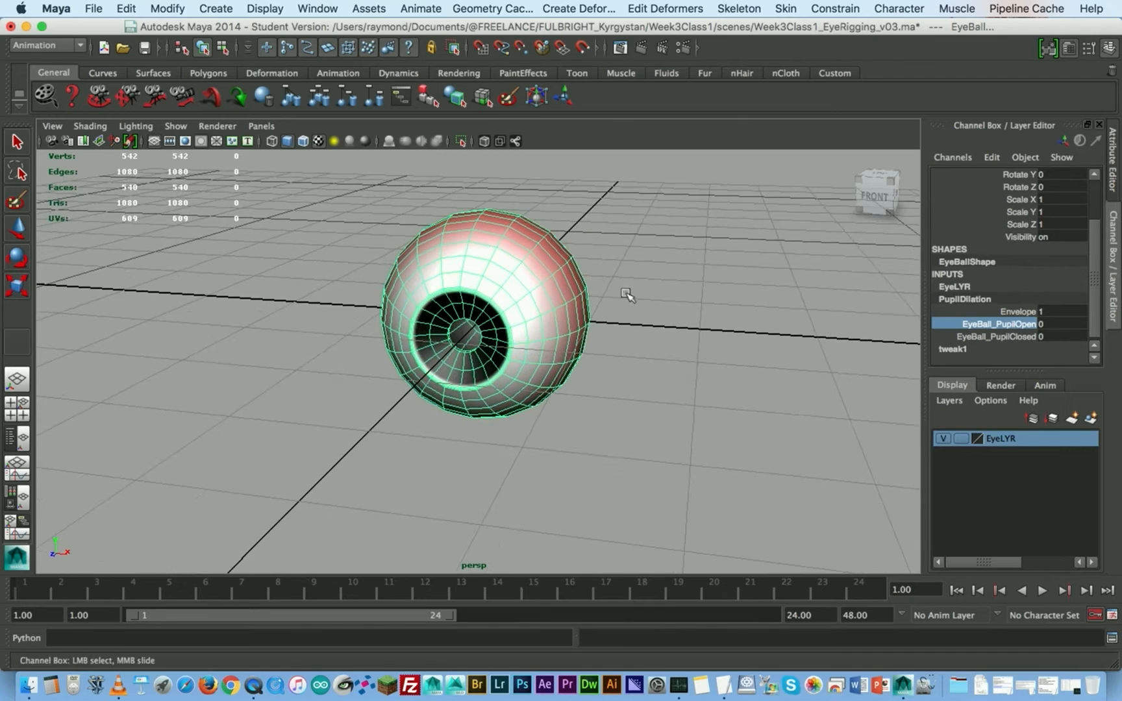
right_click_drag(617, 293, 556, 315, "alt")
left_click(612, 327)
- Select the EyeBall and open the Outliner, placing it clear of the eye
key("space")
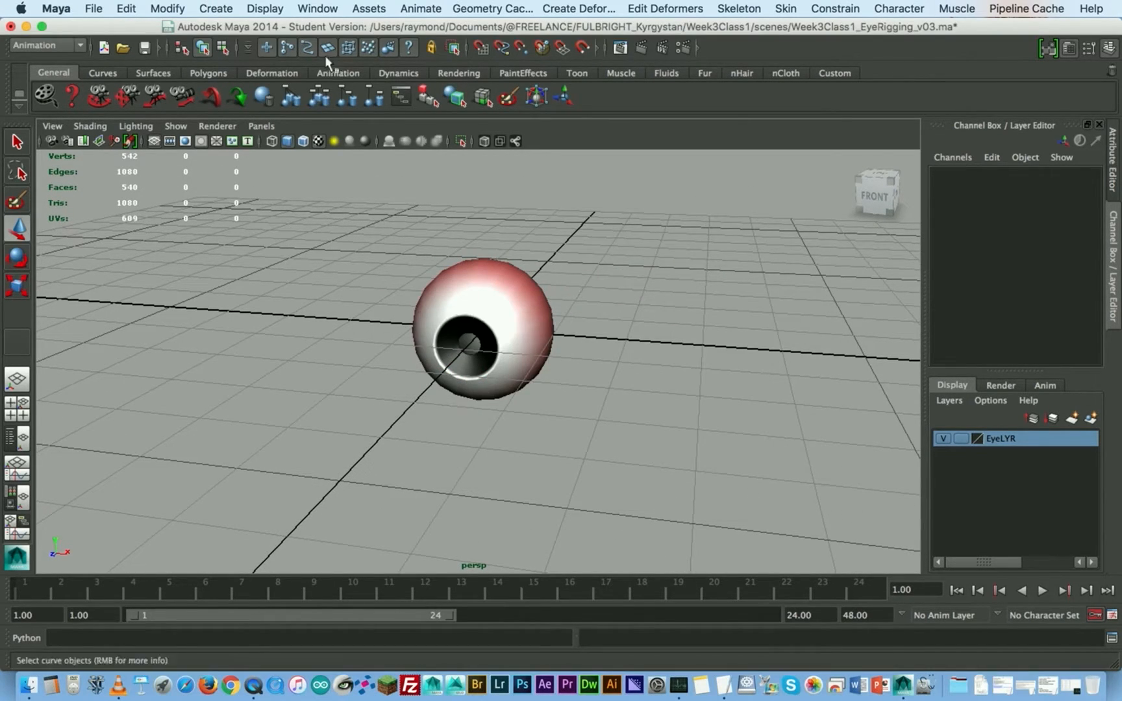
left_click(477, 261)
left_click(318, 8)
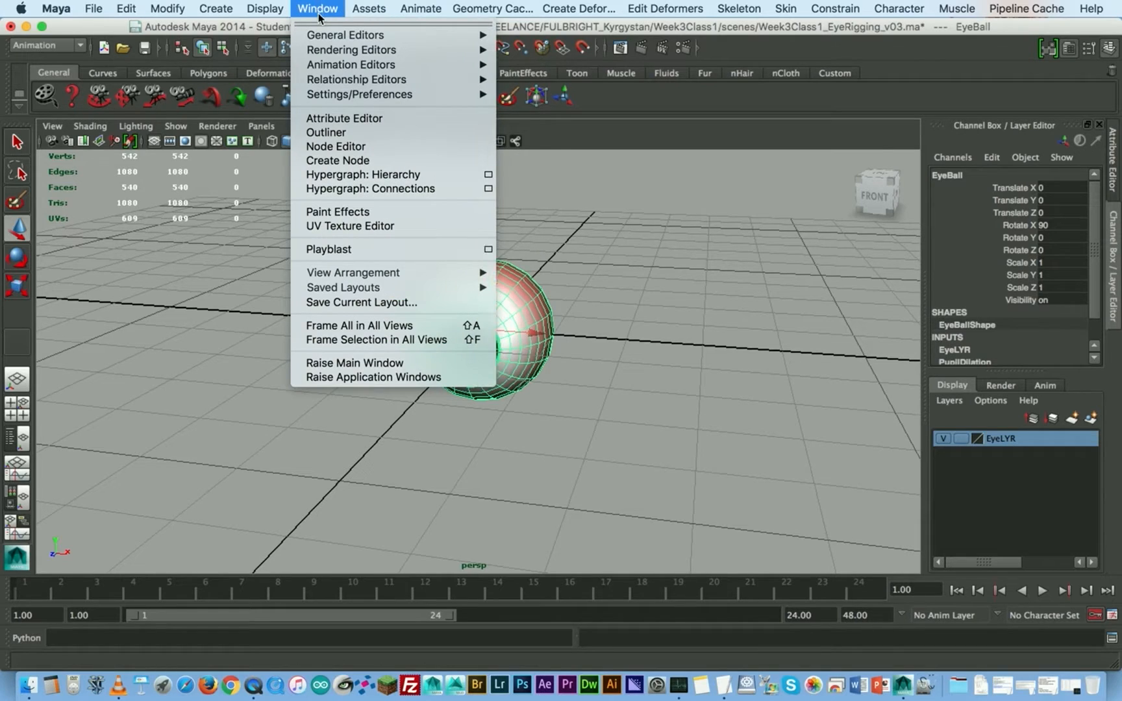
mouse_move(326, 67)
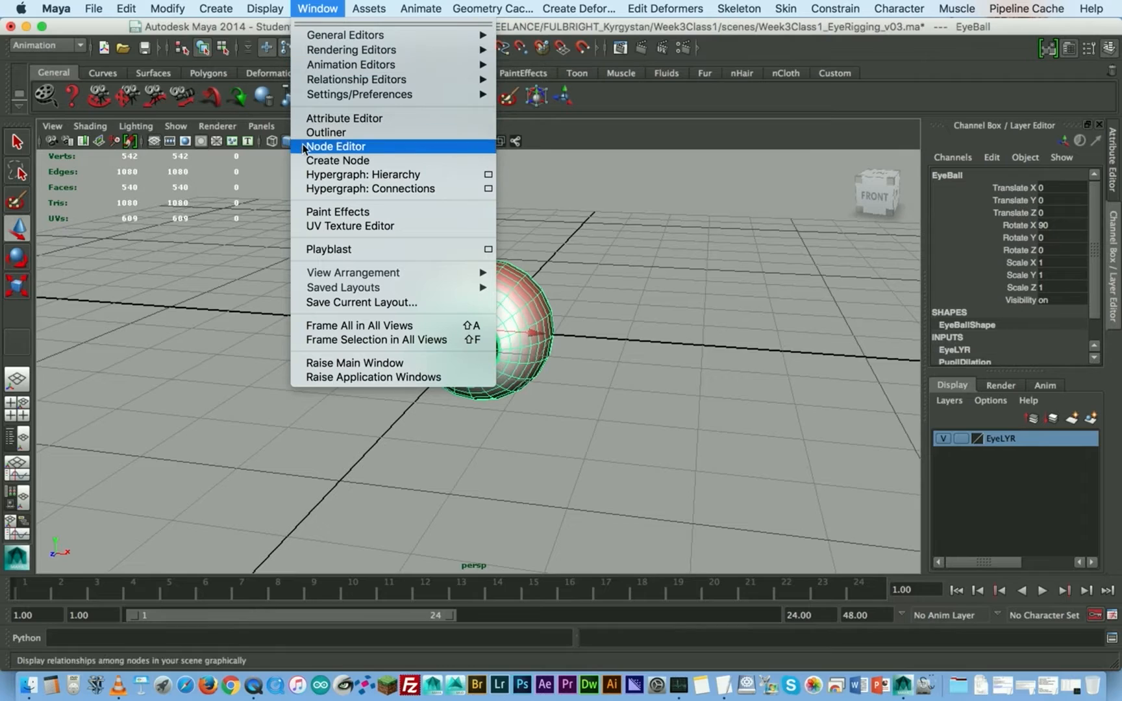
left_click(325, 133)
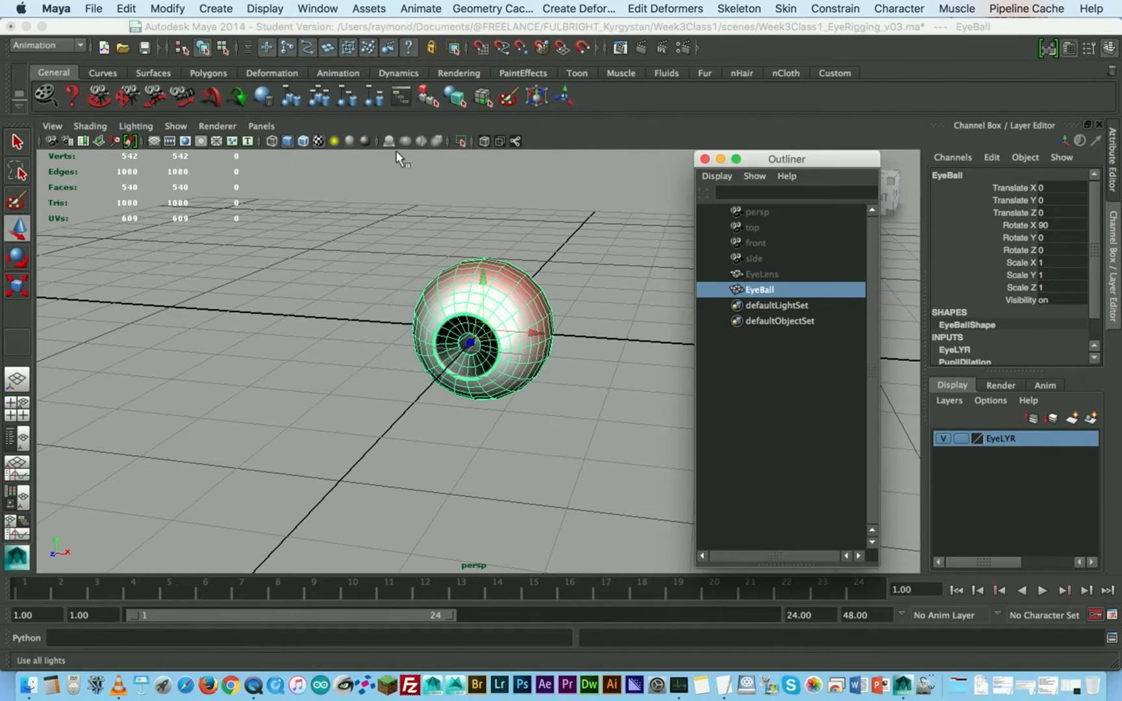
left_click_drag(822, 168, 274, 170)
- Unhide the EyeLens object by setting its Visibility to 1
left_click(224, 276)
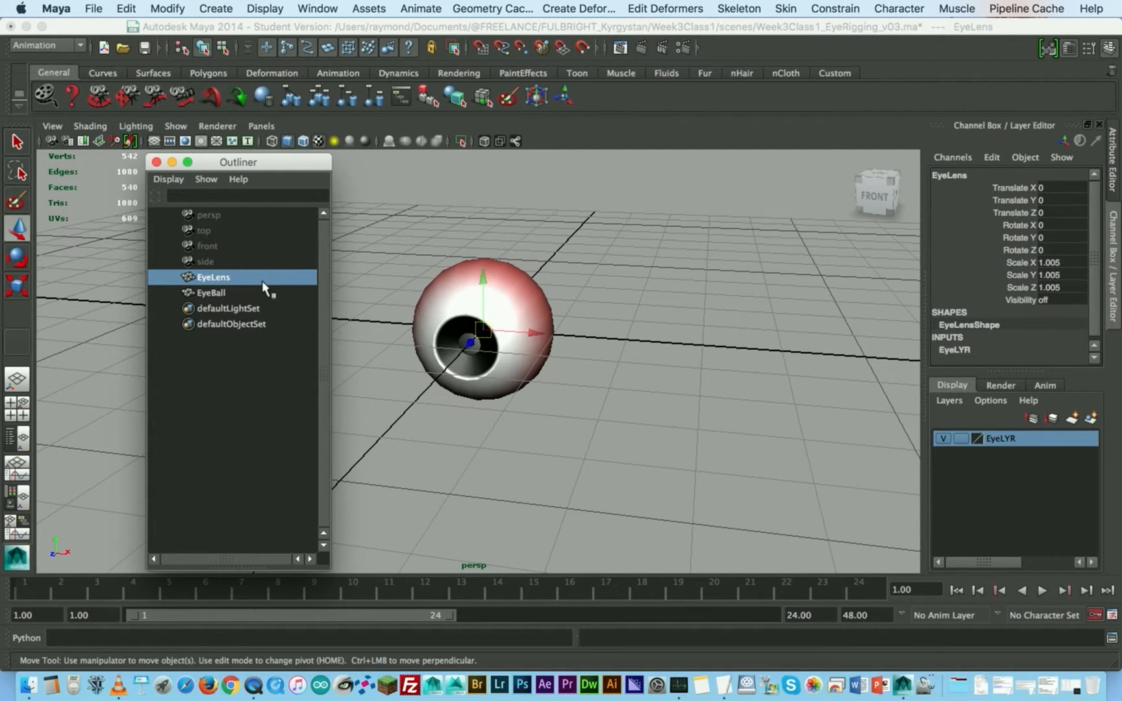
left_click(1065, 300)
type("1")
key("Return")
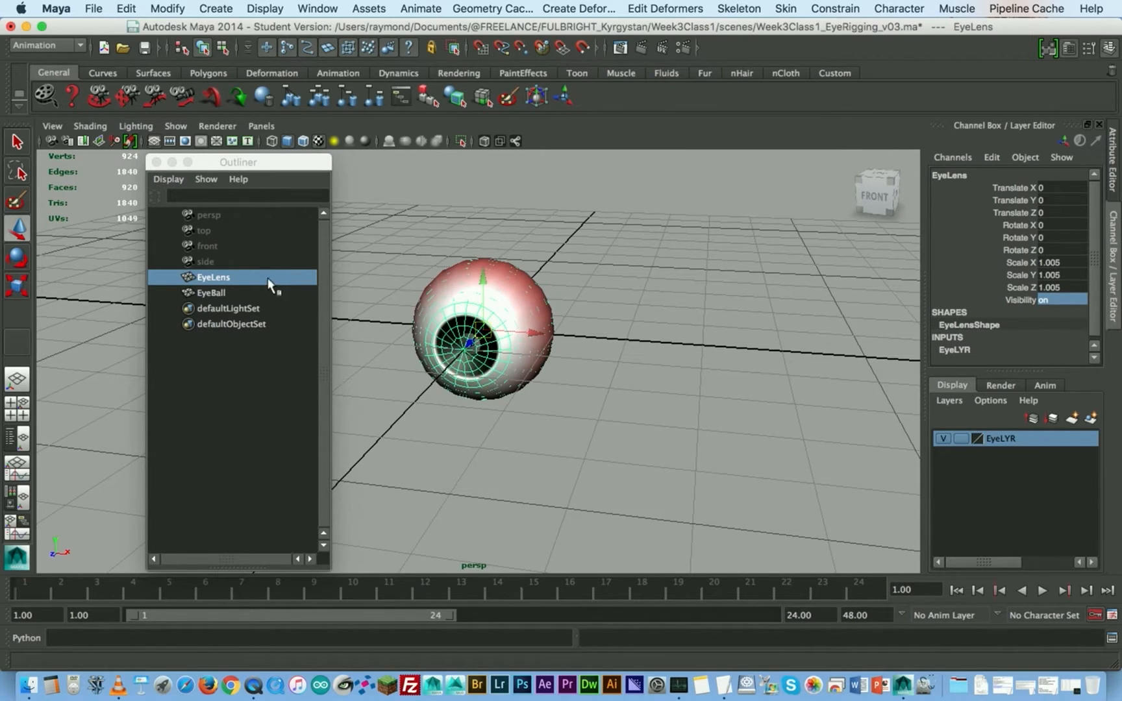
- Parent EyeBall under EyeLens and expand the EyeLens hierarchy
left_click(216, 293)
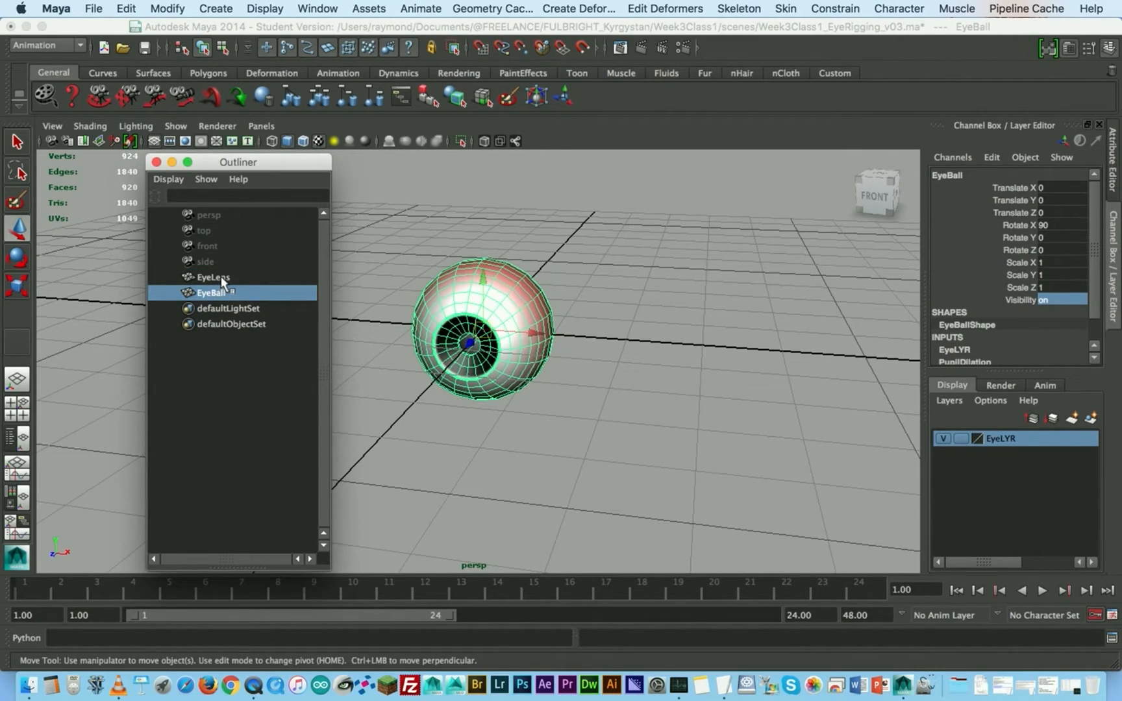
left_click(217, 277, "ctrl")
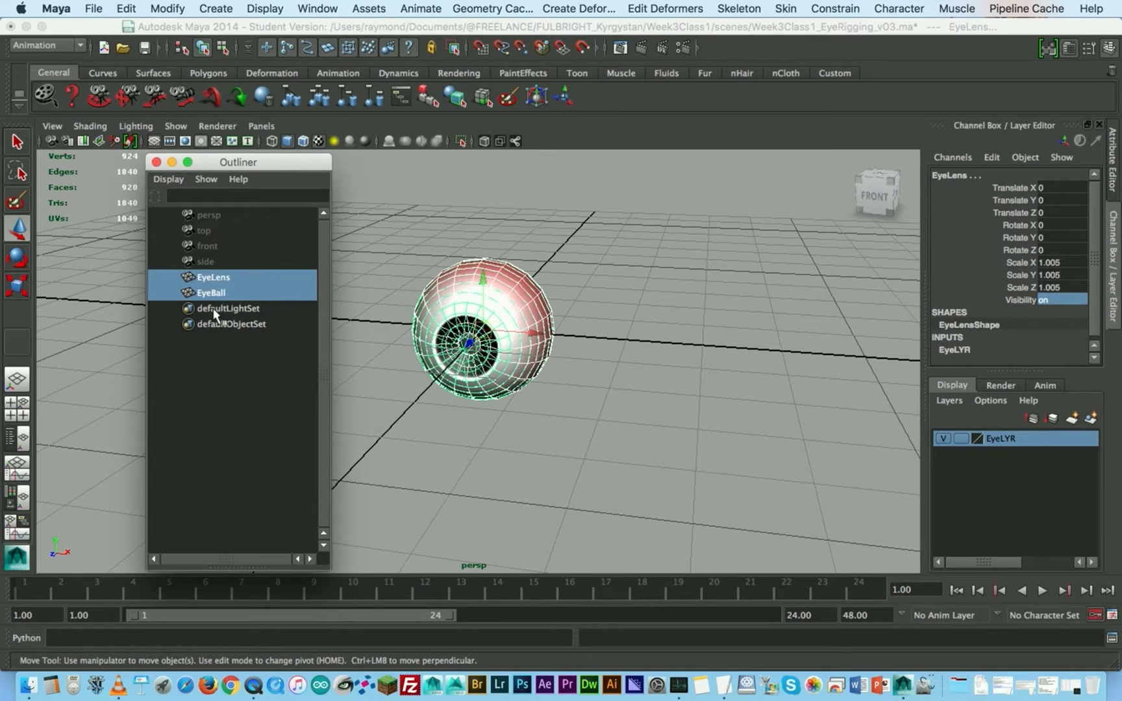
left_click(217, 309)
left_click(217, 294)
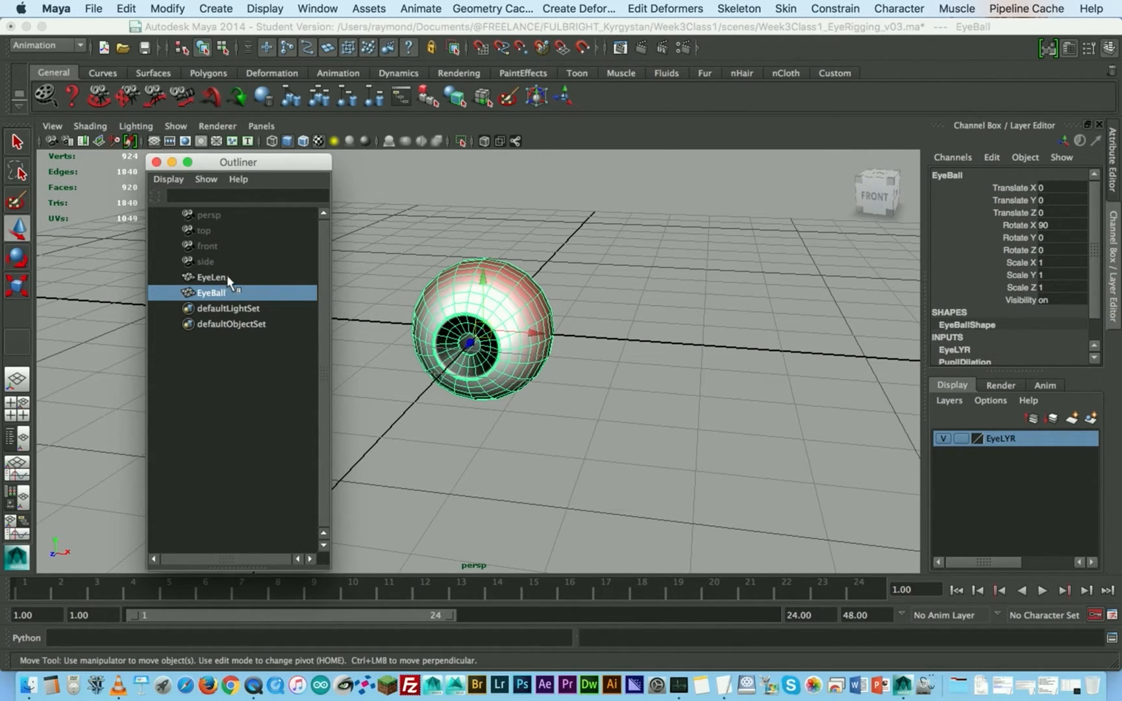
left_click(230, 277, "ctrl")
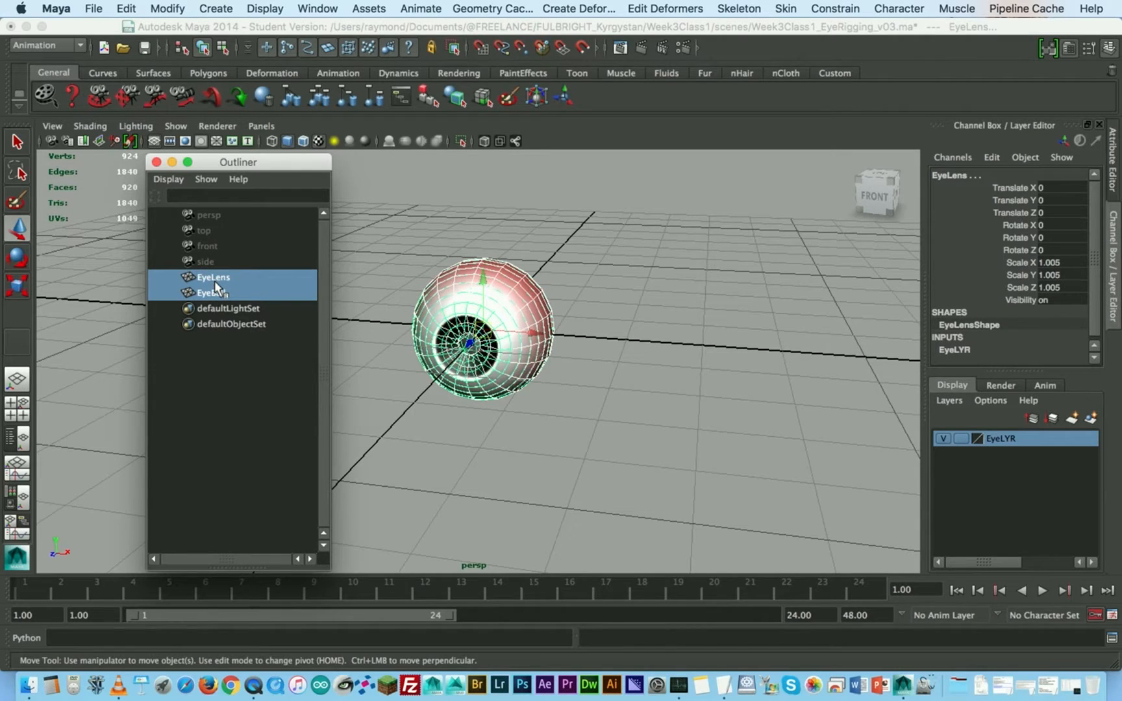
key("p")
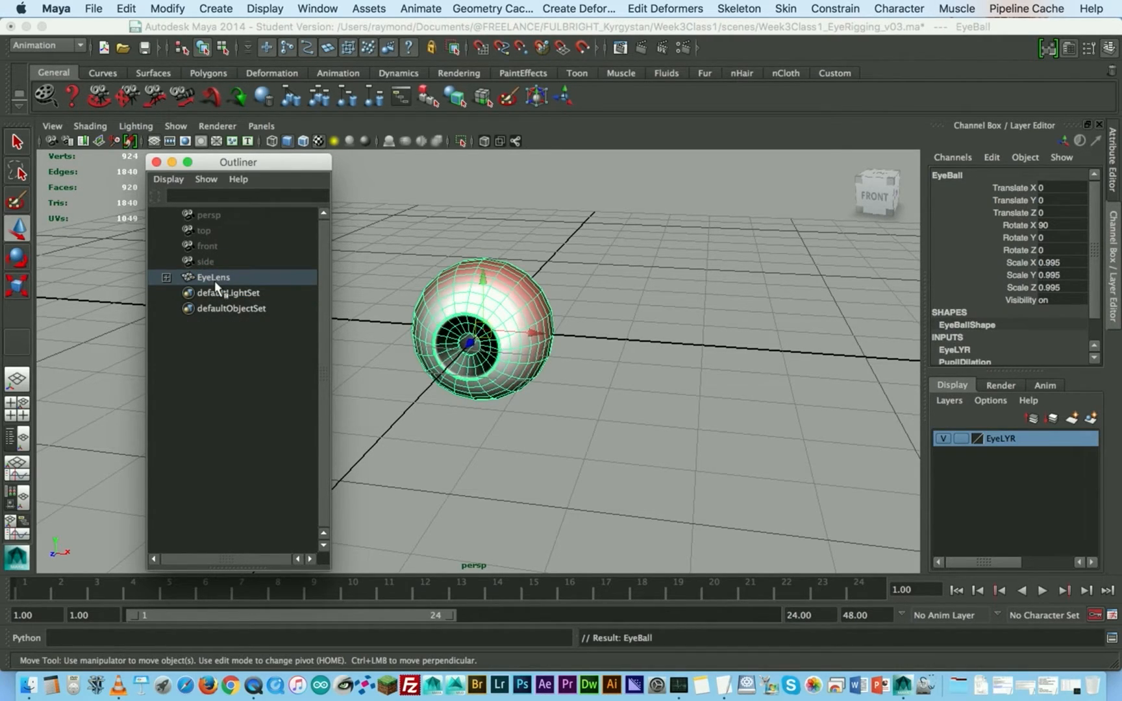
left_click(166, 277)
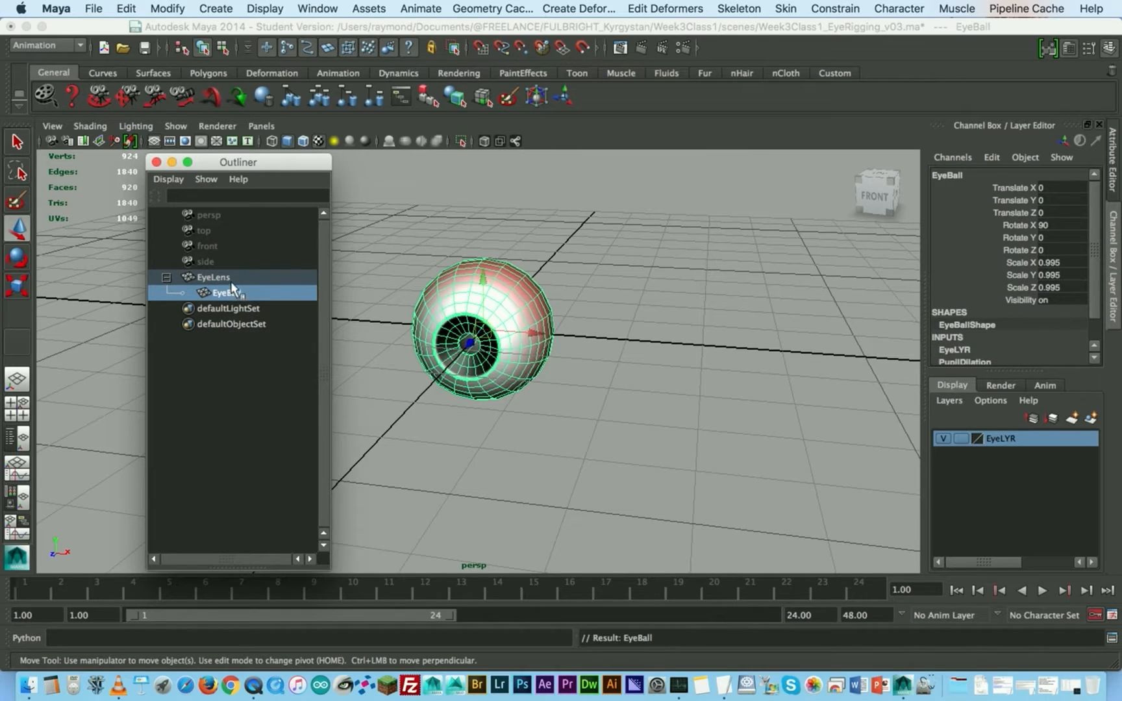
- Test the parenting by moving EyeLens about 0.96 along X, and undo the move
left_click(463, 256)
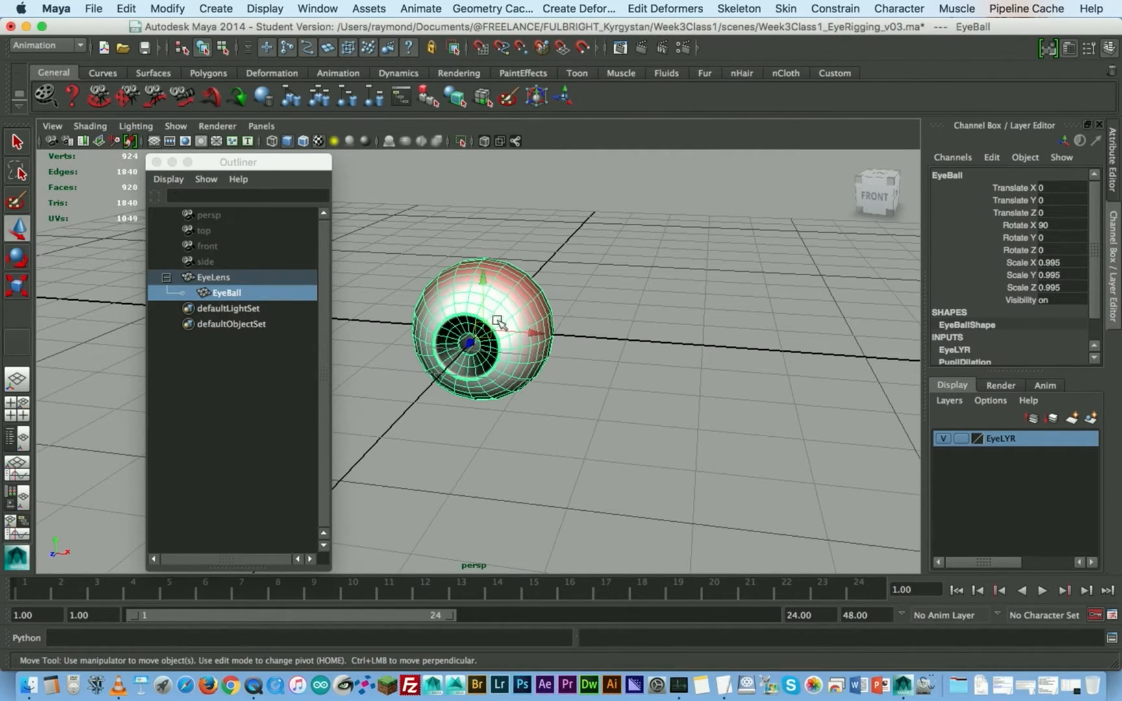
left_click(224, 277)
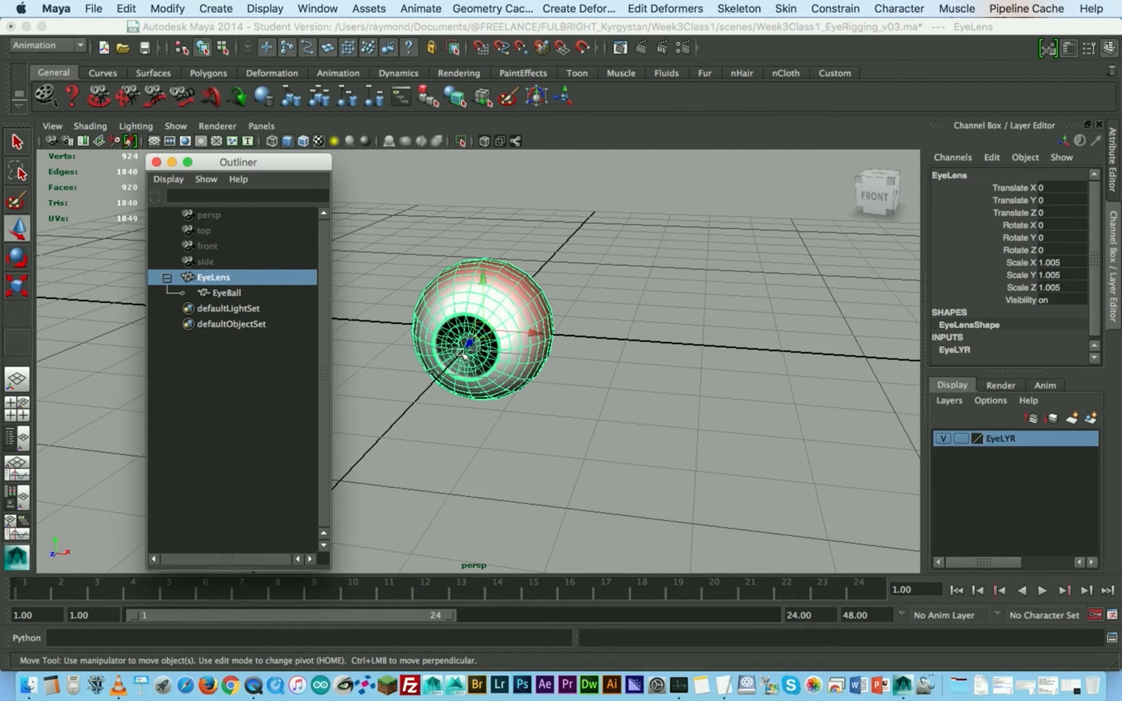
left_click_drag(530, 332, 672, 343)
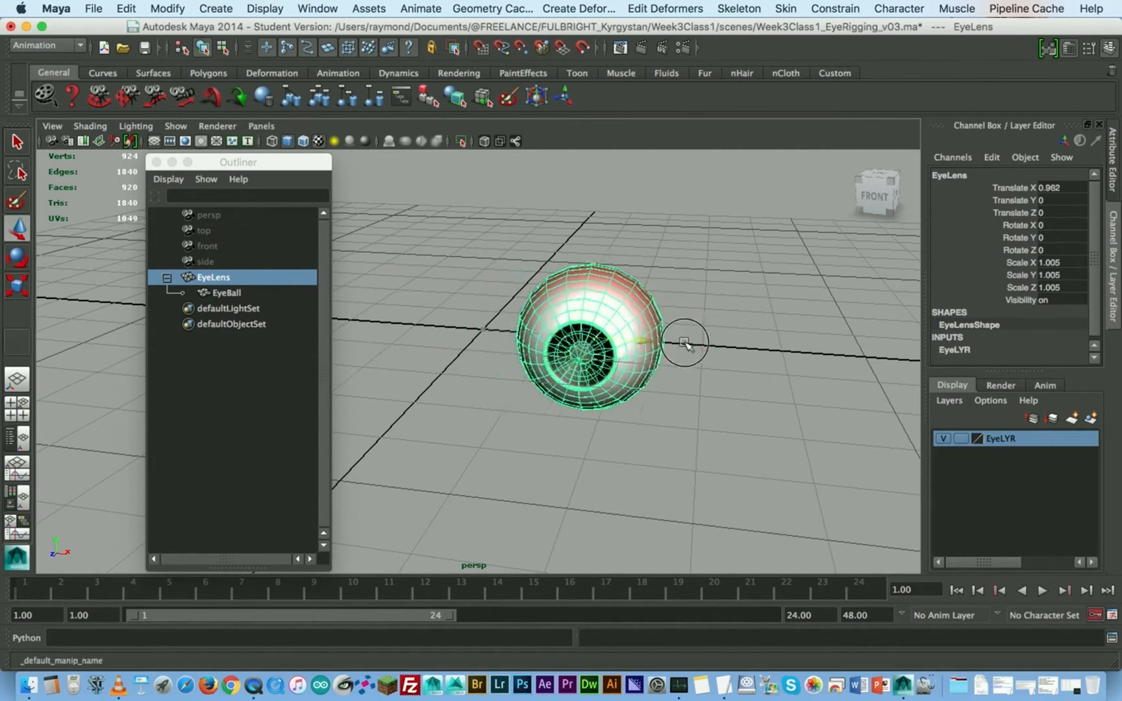
key("z")
- Examine the parented eye up close and compare the transform values of EyeLens and EyeBall
left_click_drag(539, 332, 521, 343, "alt")
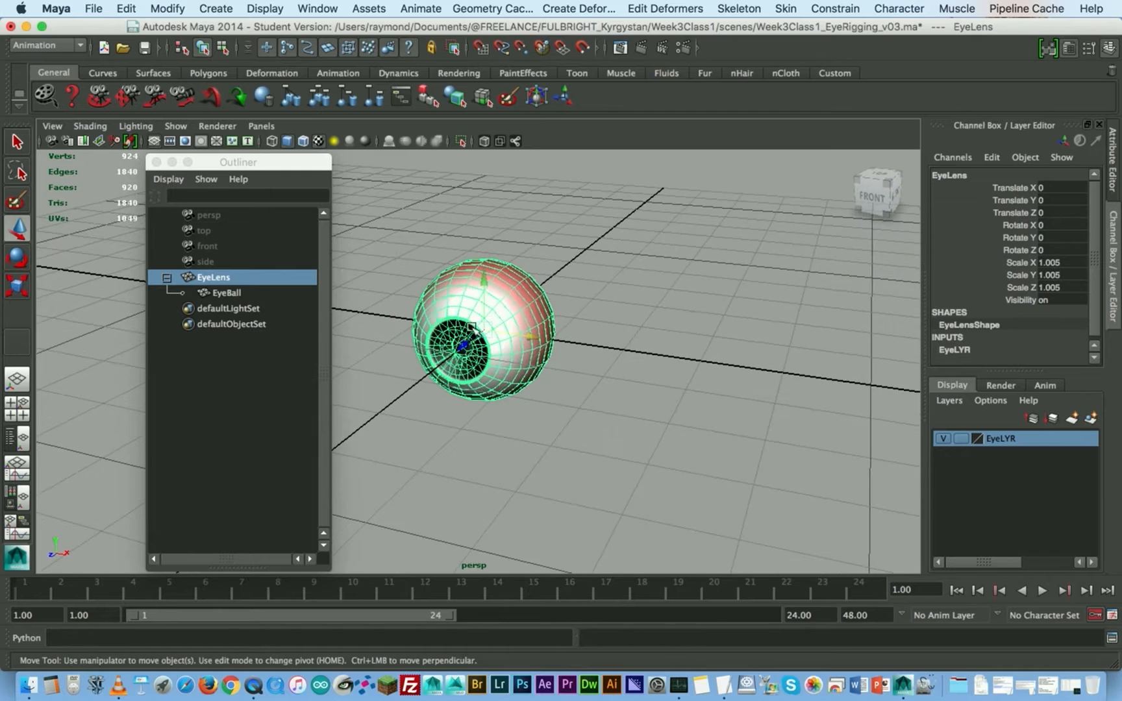
middle_click_drag(521, 343, 600, 343, "alt")
right_click_drag(572, 328, 619, 292, "alt")
middle_click_drag(619, 292, 596, 343, "alt")
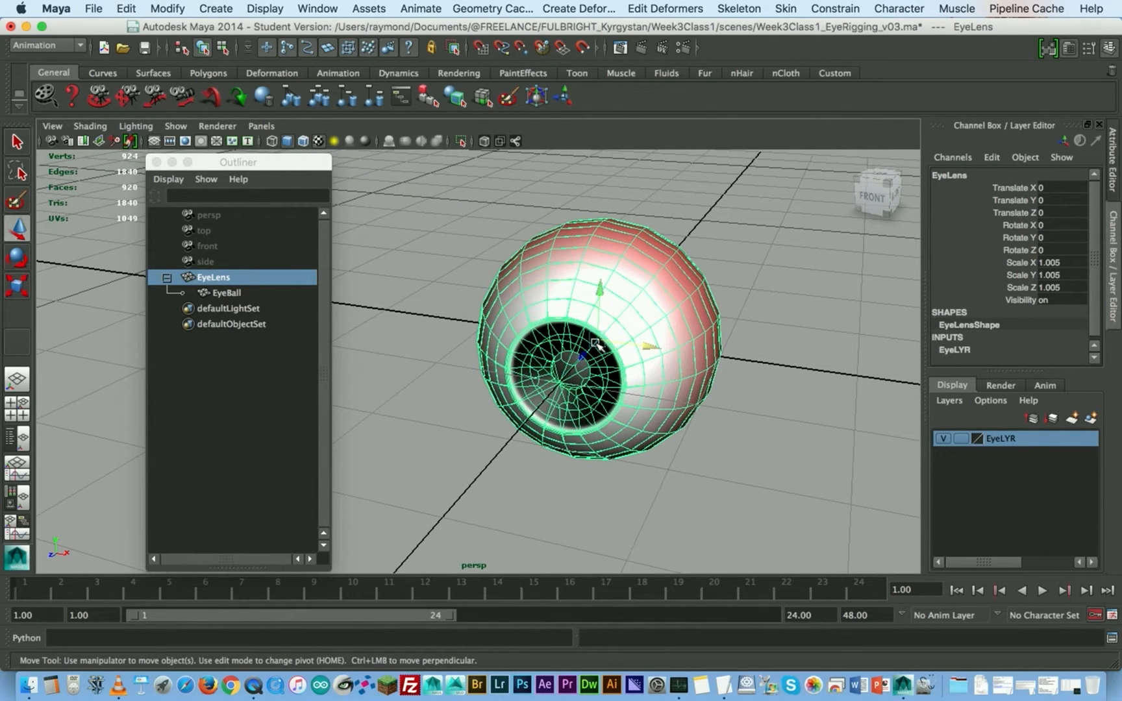
left_click_drag(595, 344, 699, 297, "alt")
left_click(725, 239)
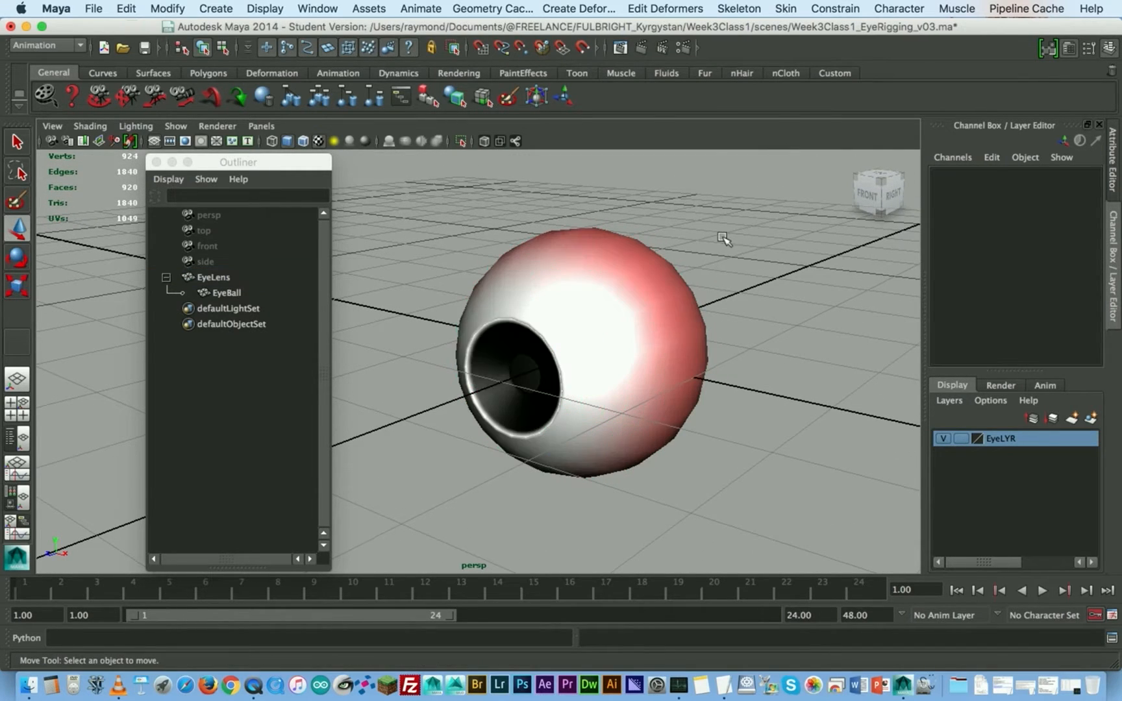
mouse_move(226, 163)
left_mouse_down()
mouse_move(193, 157)
mouse_move(213, 148)
left_mouse_up()
left_click(211, 263)
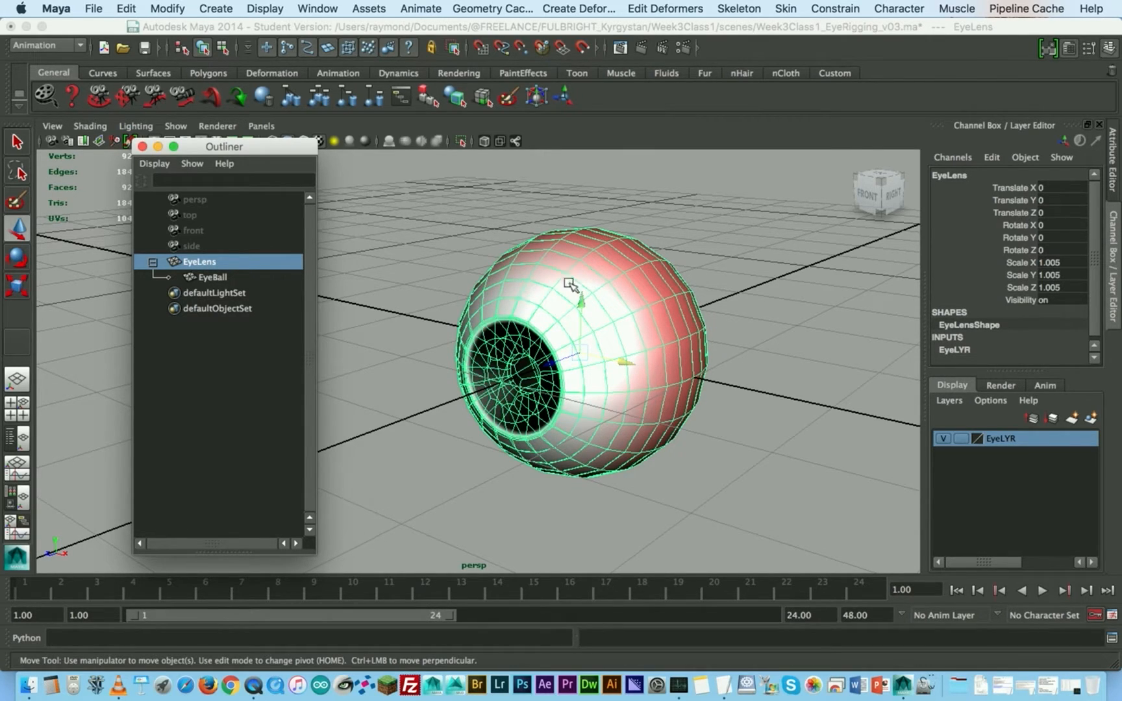
left_click(695, 228)
left_click(578, 289)
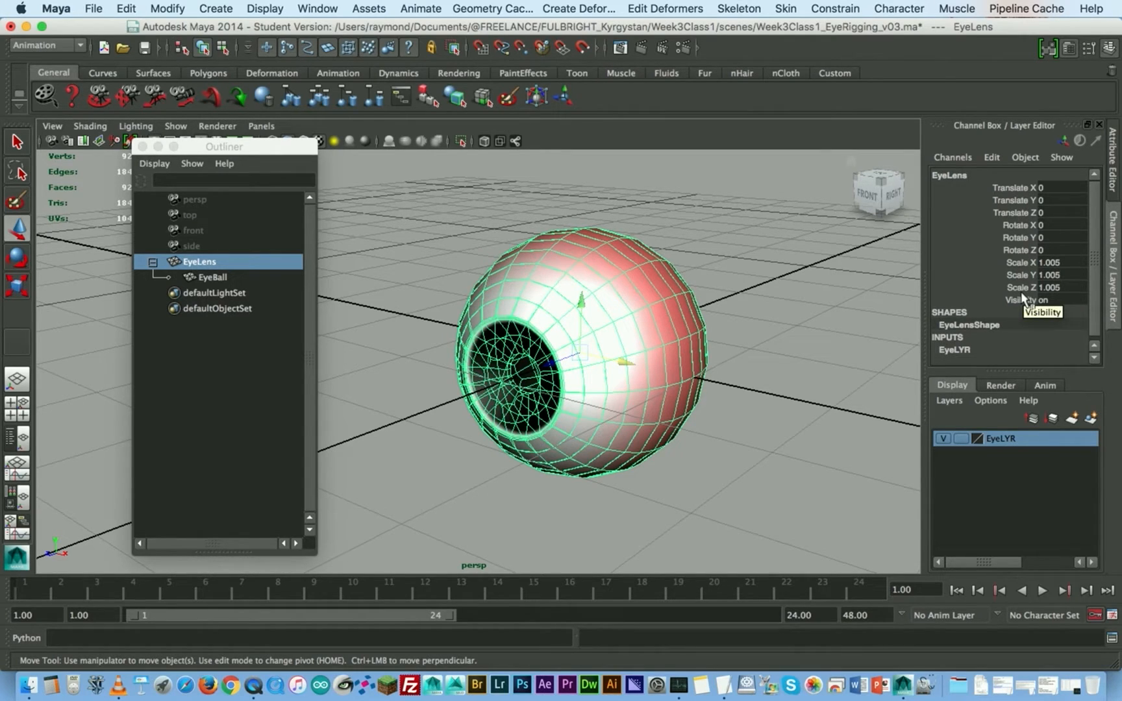
left_click(206, 278)
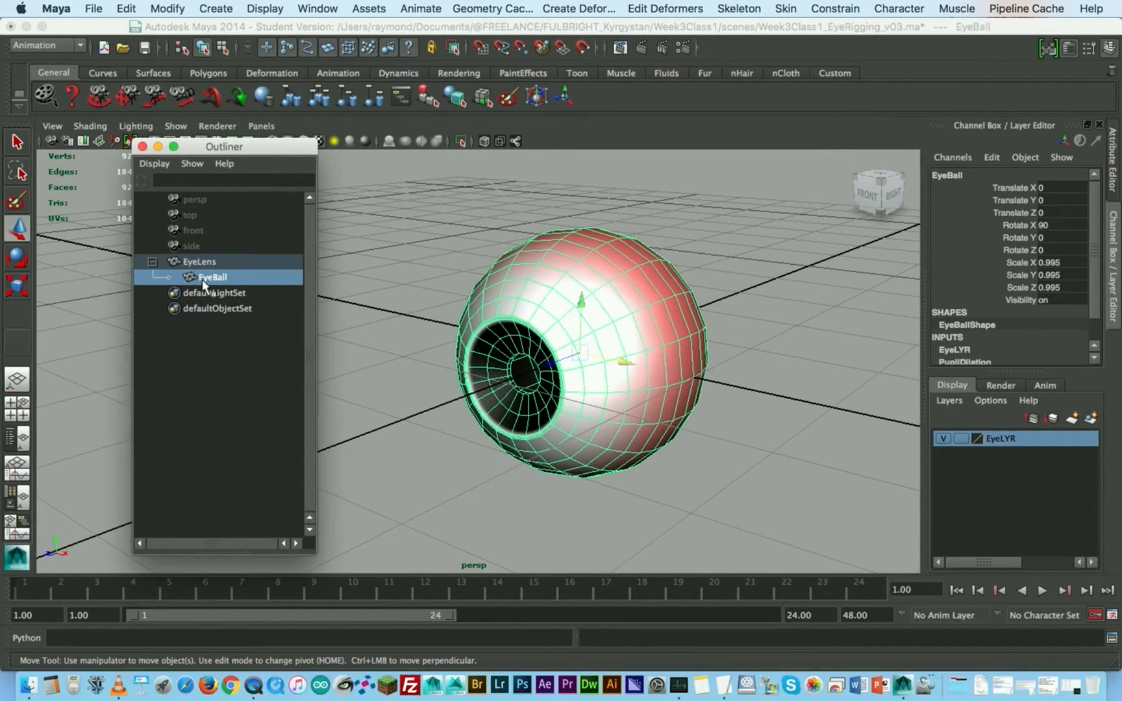
left_click(206, 262)
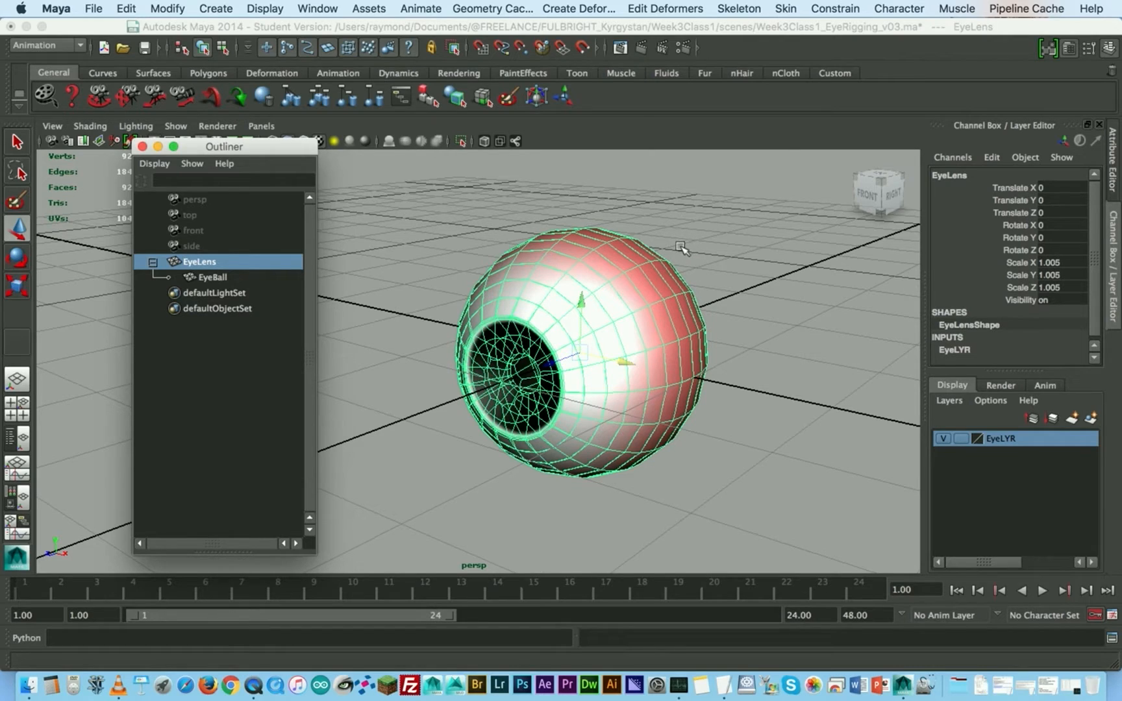
- Freeze the transformations of the child EyeBall
left_click(209, 277)
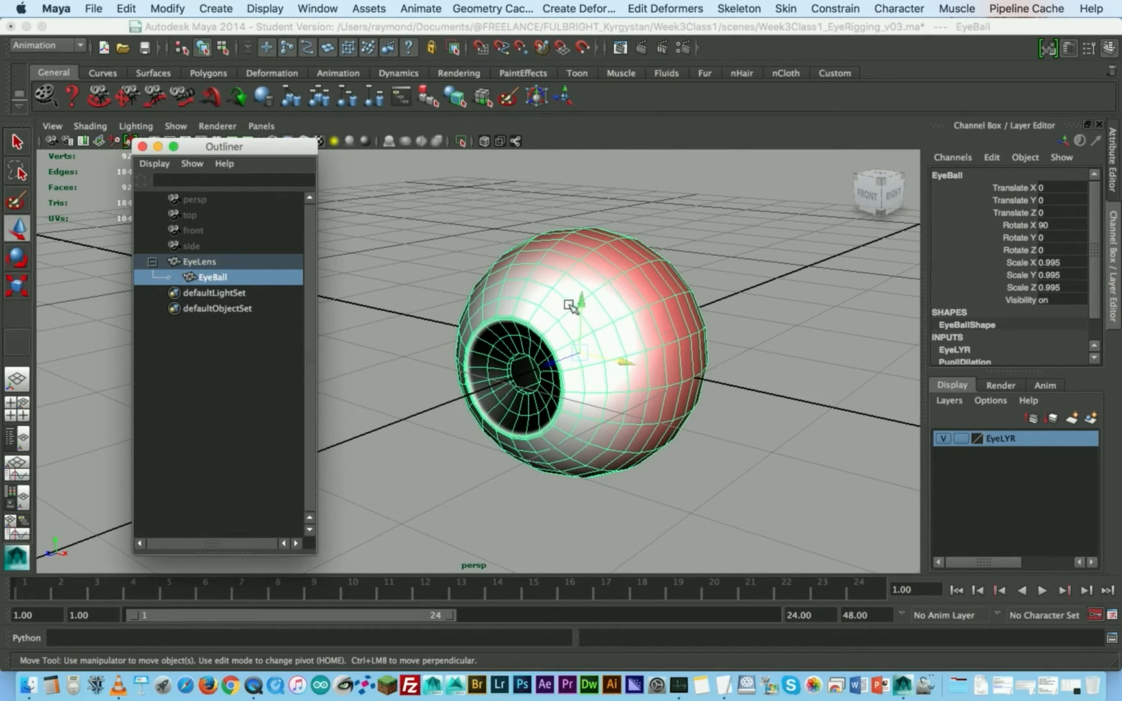
key("space")
left_click(422, 232)
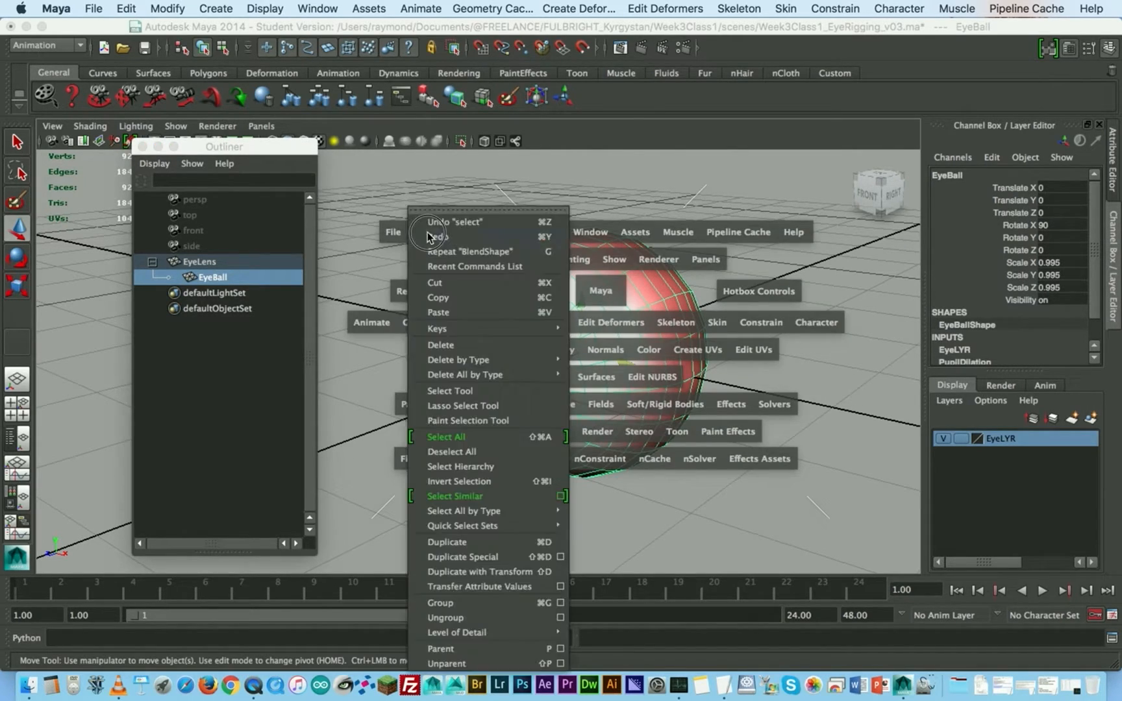
left_click(454, 232)
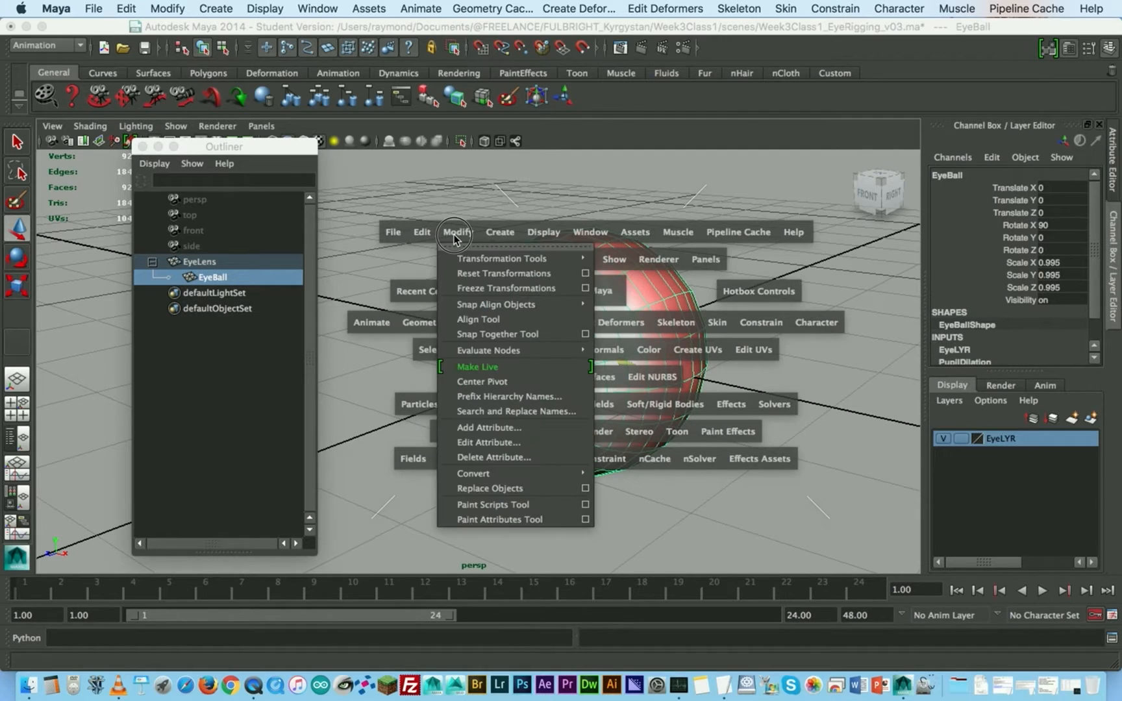
left_click(477, 287)
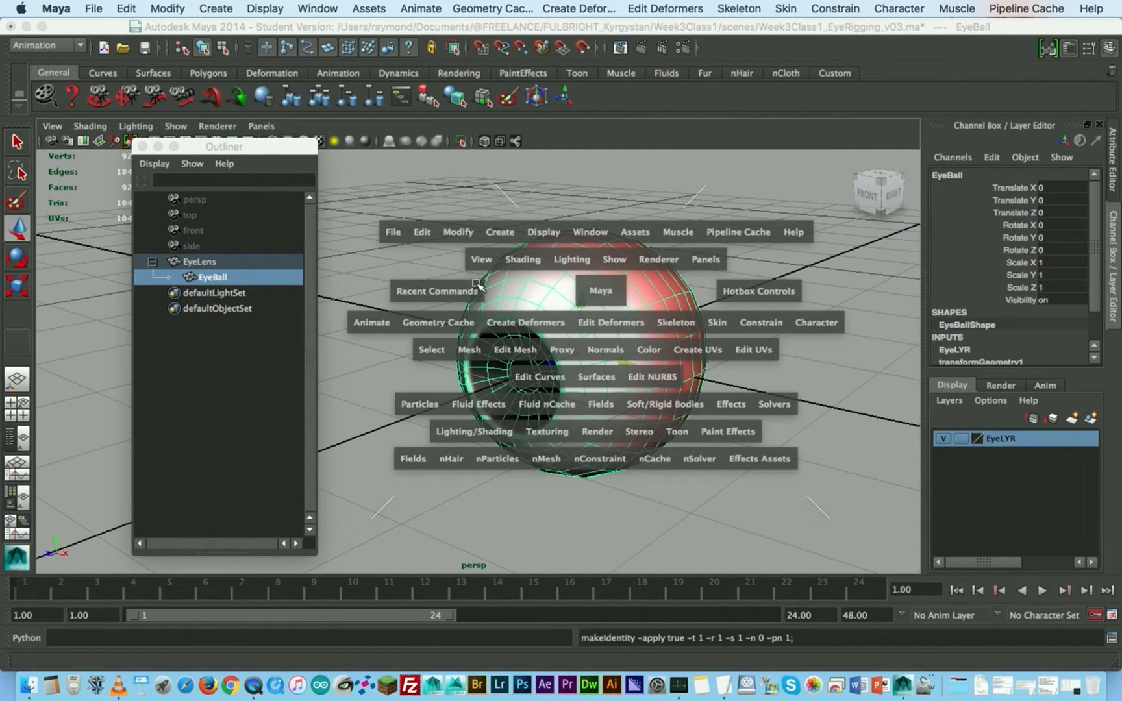
- Freeze the transformations of the parent EyeLens too, and close the Outliner
left_click(190, 263)
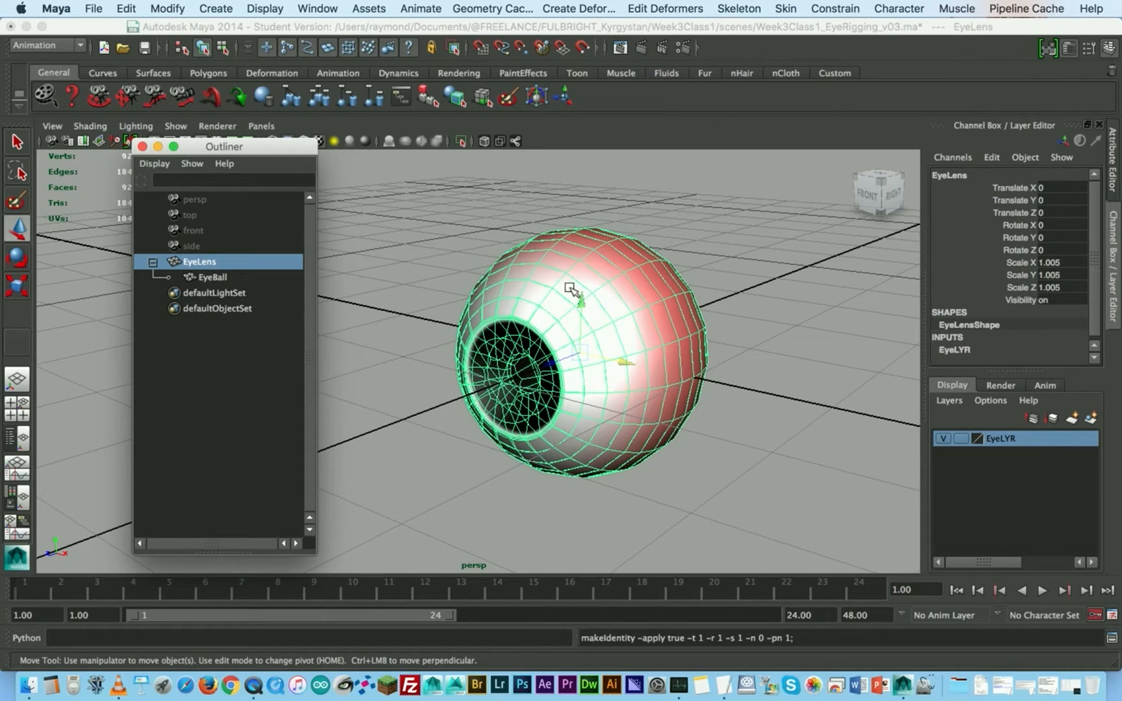
key("g")
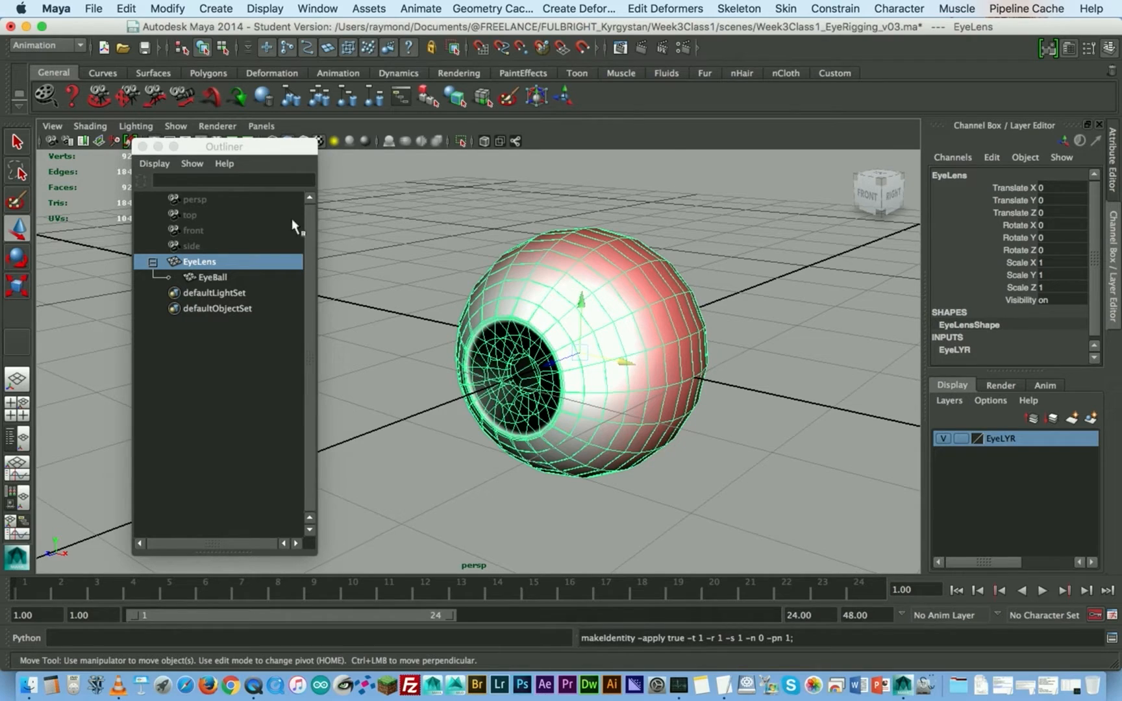
left_click(142, 148)
- Select both eye meshes to check their transform values, and clear the selection
left_click_drag(482, 320, 526, 364, "alt")
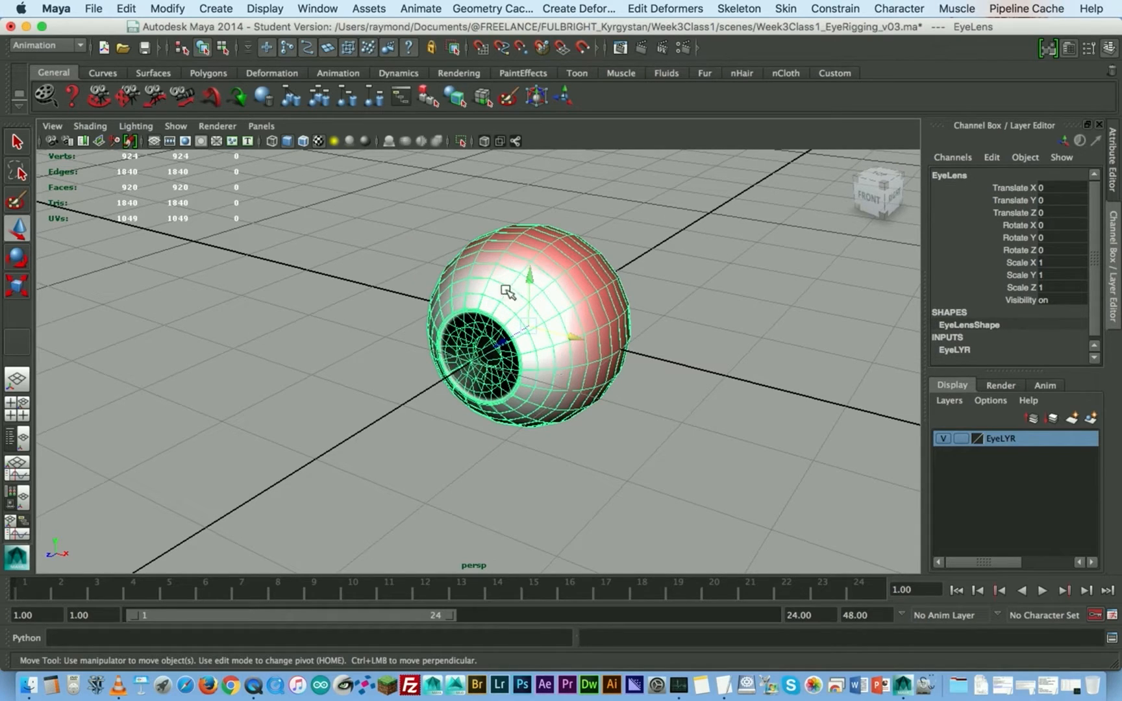
left_click_drag(524, 369, 526, 357, "alt")
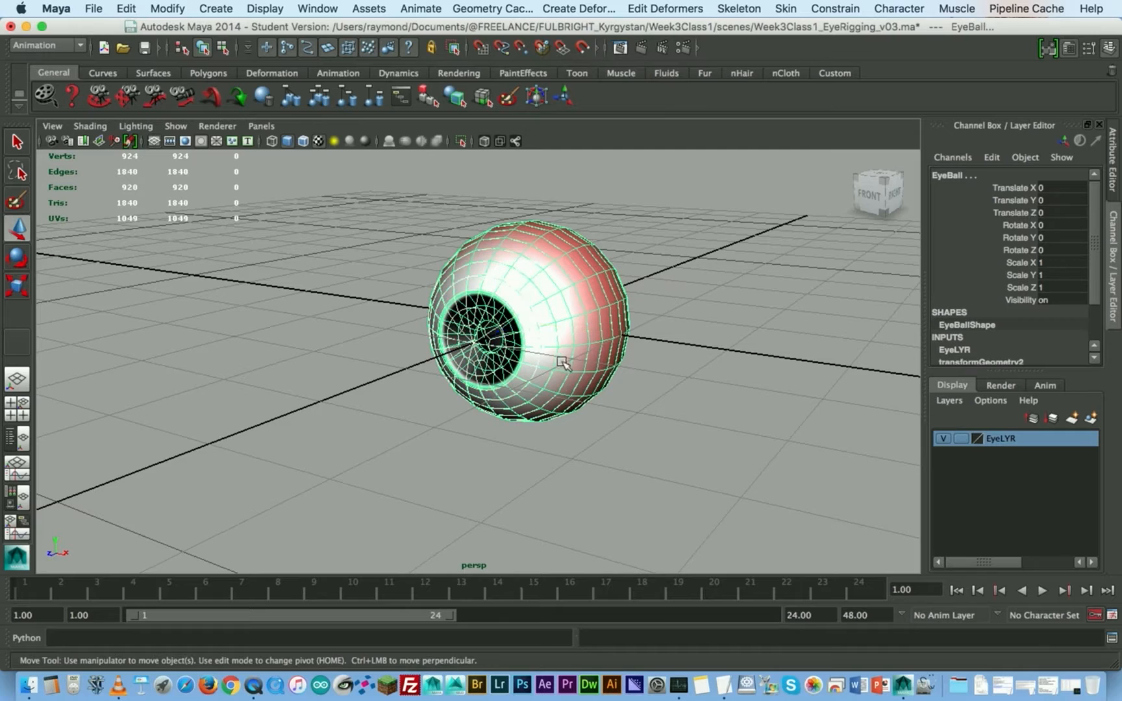
left_click(642, 388)
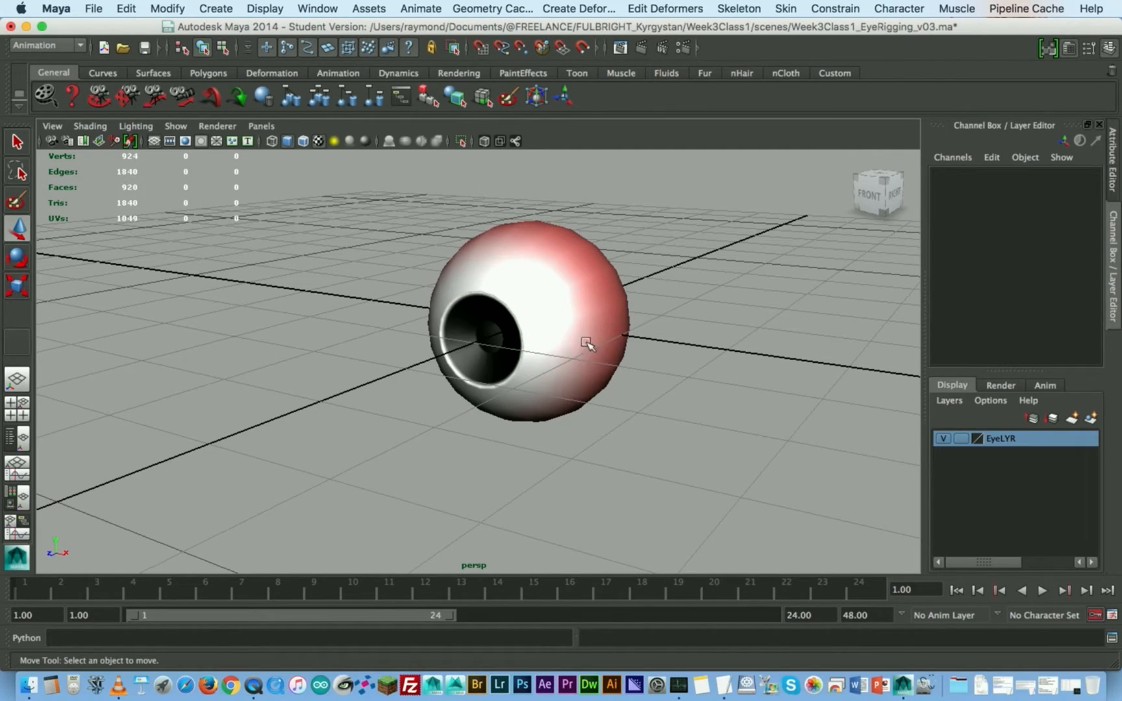
- Select EyeBall and EyeLens in turn to compare their transform values, with smooth mesh preview off
left_click(537, 361)
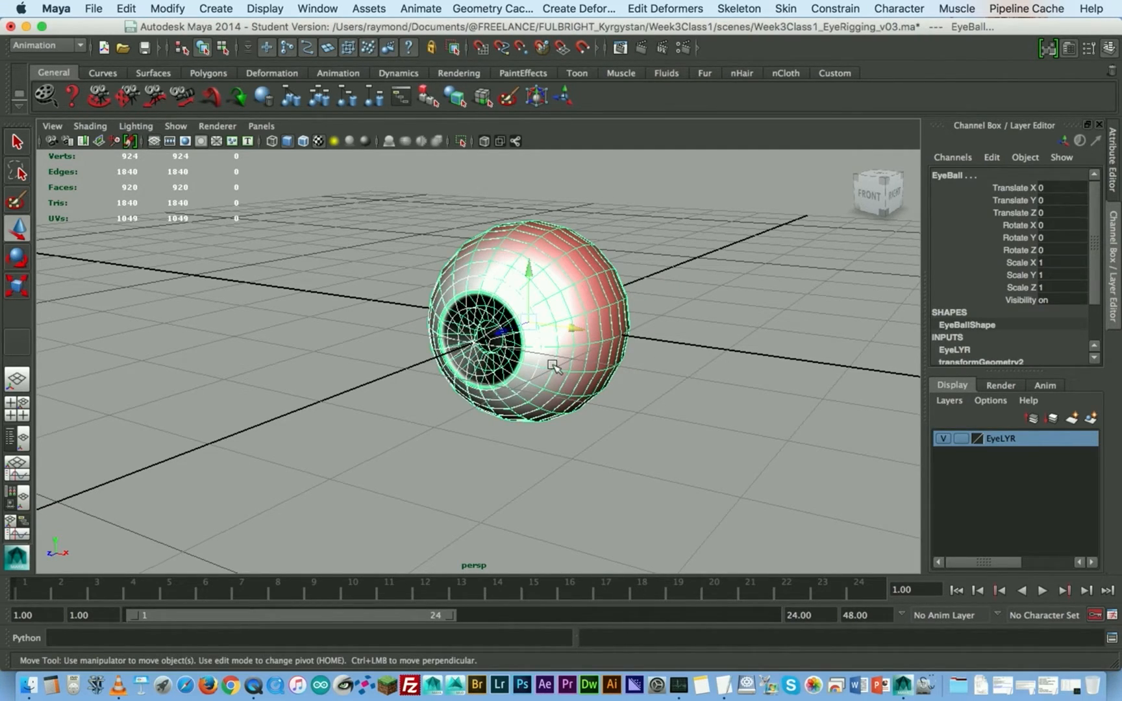
left_click(553, 366)
left_click(555, 366)
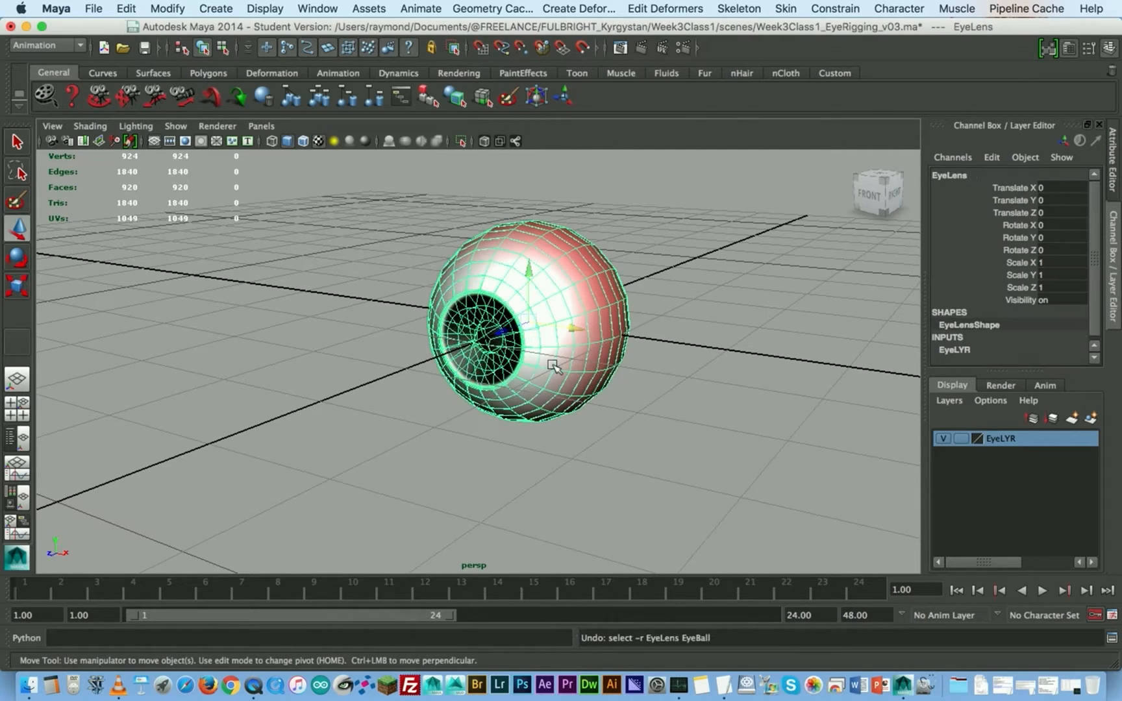
left_click(662, 281)
left_click(519, 318)
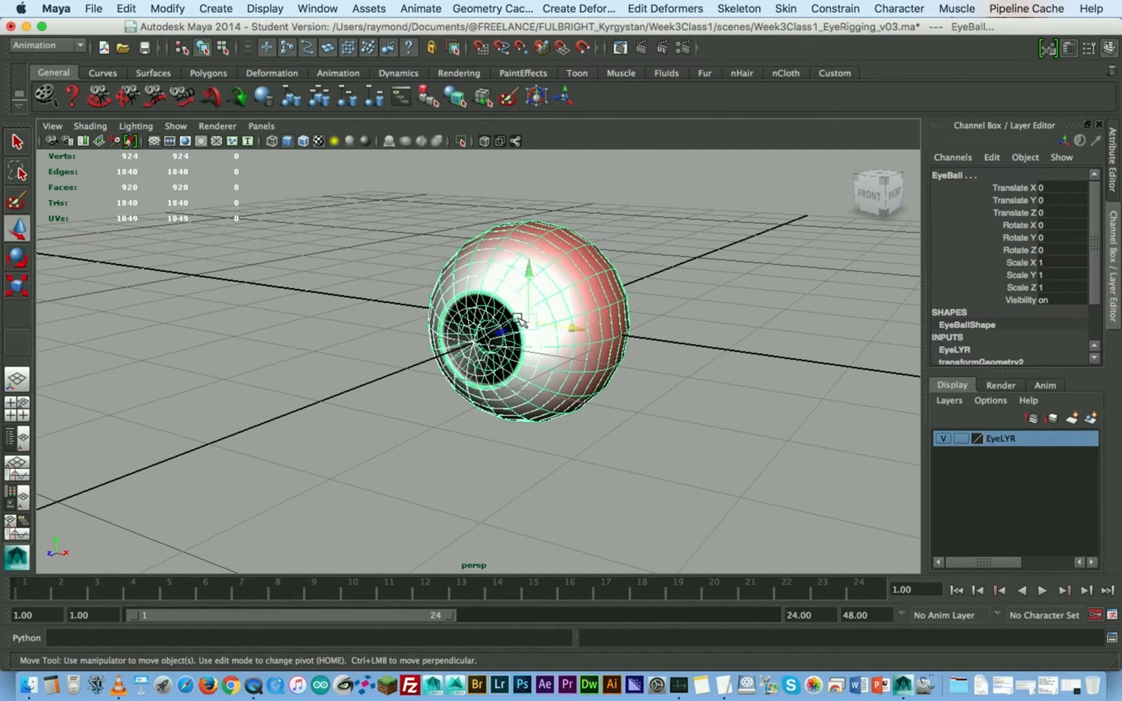
key("1")
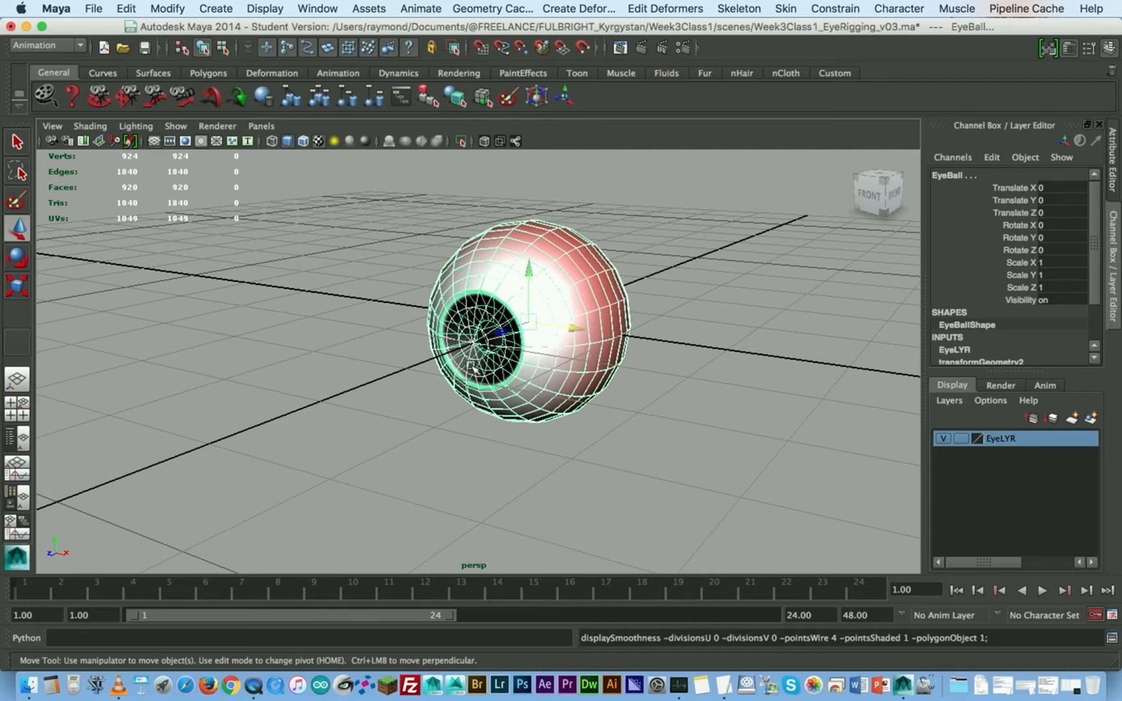
left_click(554, 398)
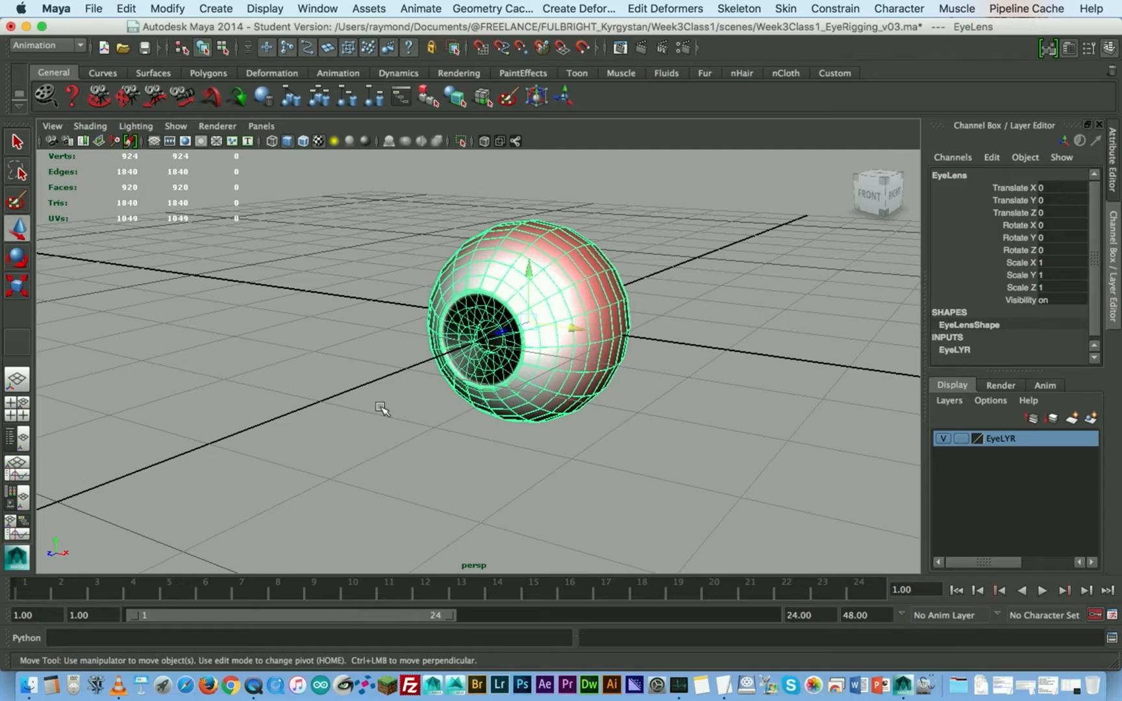
- Clear the selection and create a NURBS circle at the origin
left_click(353, 411)
middle_click_drag(351, 413, 398, 406, "alt")
left_click_drag(422, 426, 418, 419, "alt")
key("space")
left_click(330, 365)
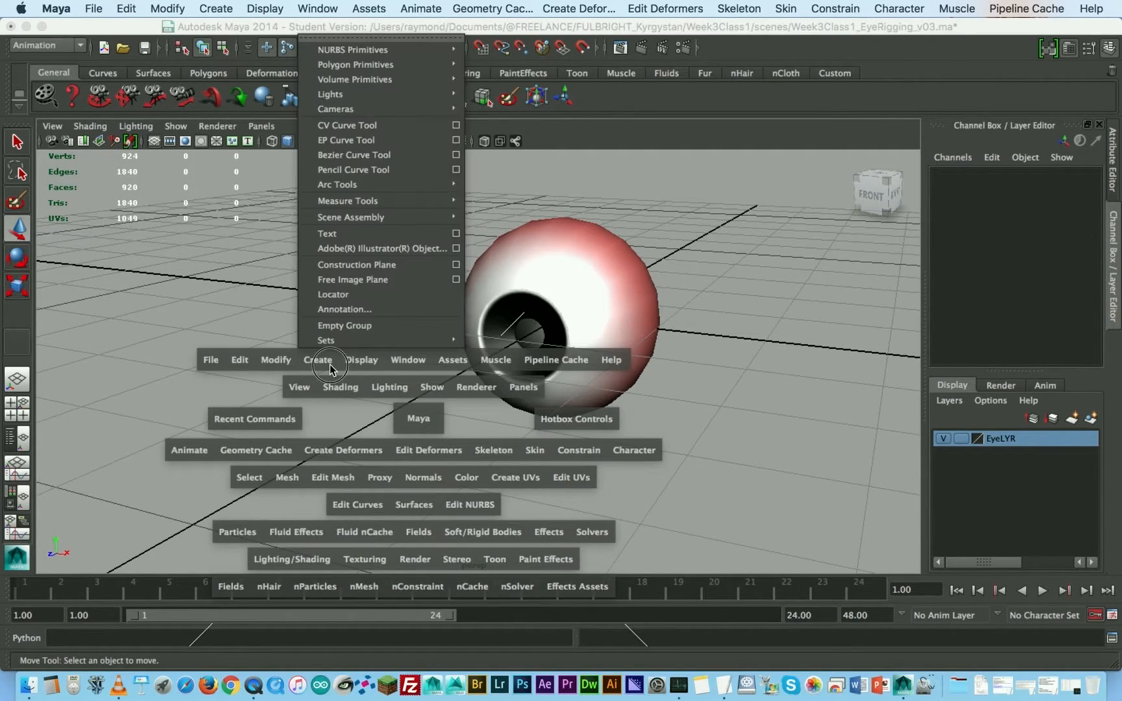
left_click_drag(363, 286, 518, 148)
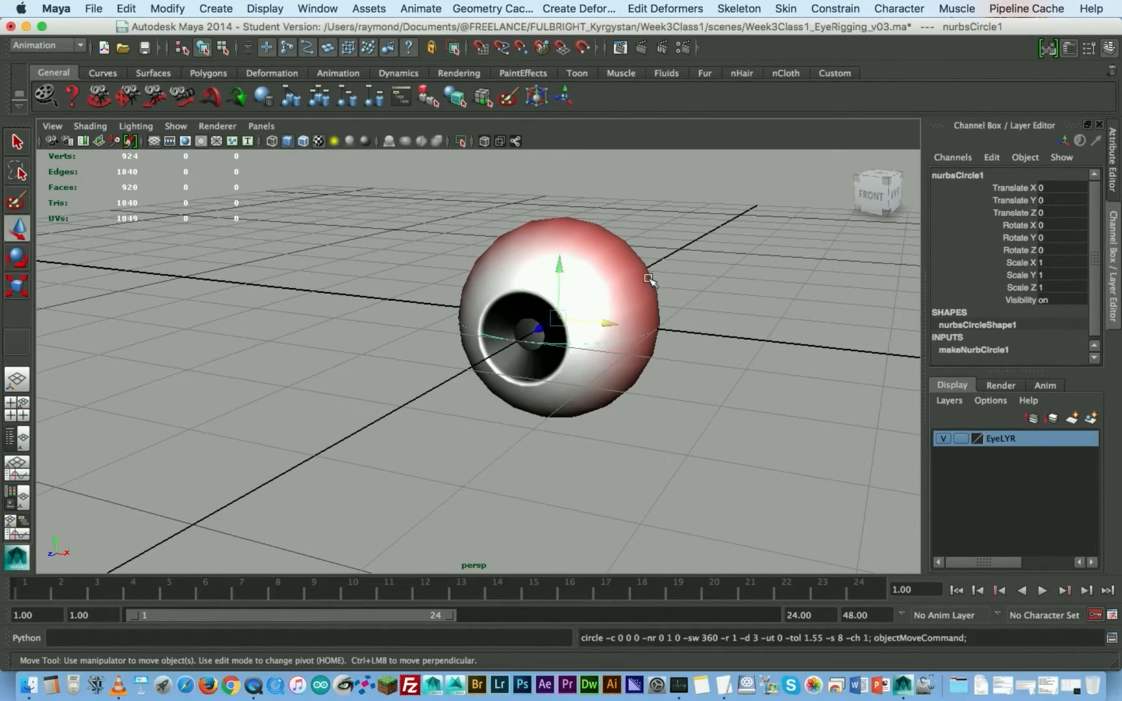
- Move the circle in front of the eye along Z, snapping it to the grid at Translate Z 5
left_click_drag(544, 336, 258, 513)
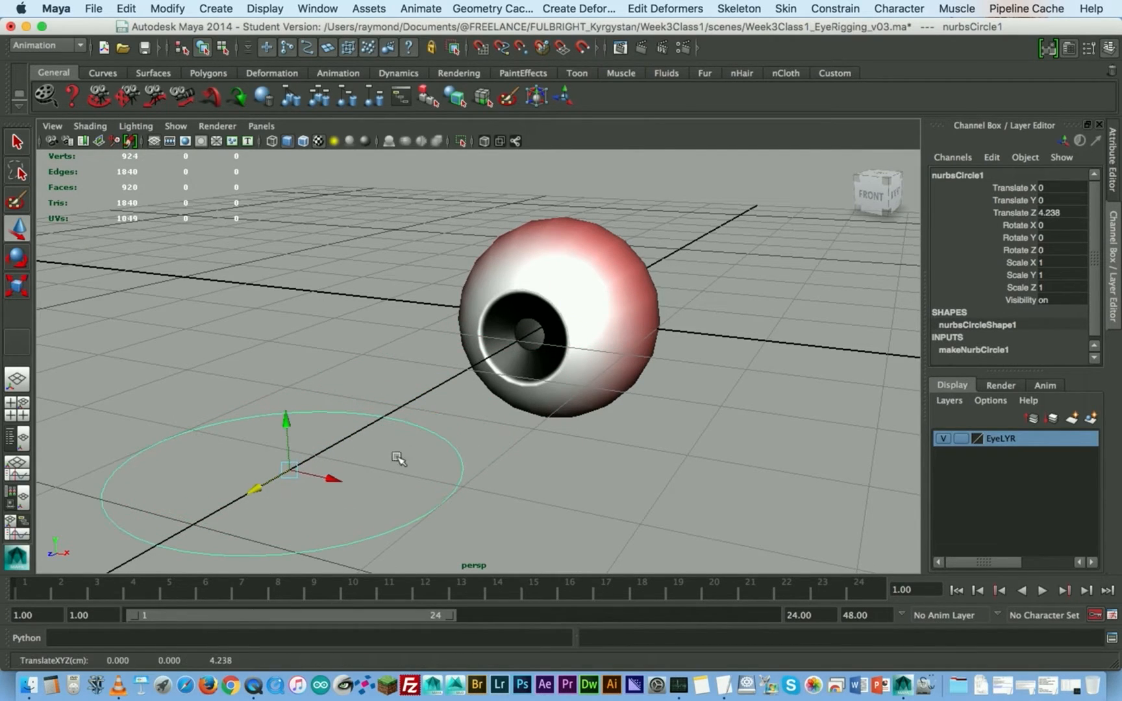
right_click_drag(457, 417, 435, 387, "alt")
middle_click_drag(471, 370, 498, 322, "alt")
left_click_drag(478, 331, 471, 389, "alt")
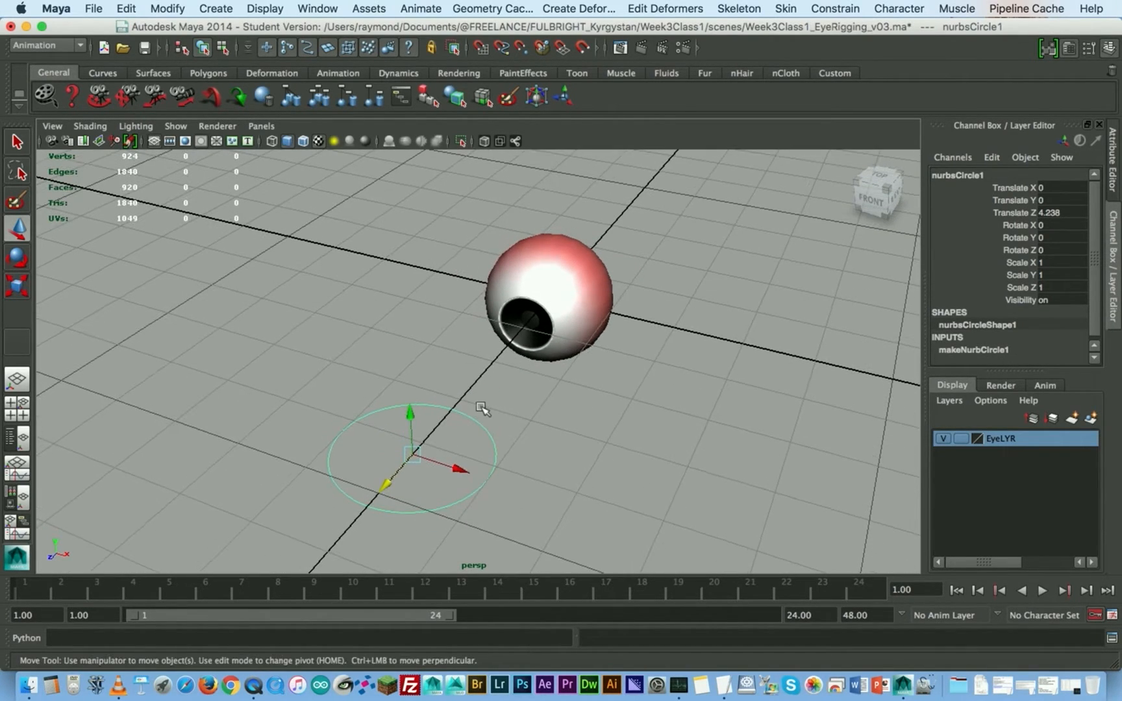
middle_click_drag(486, 408, 495, 377, "alt")
key("x")
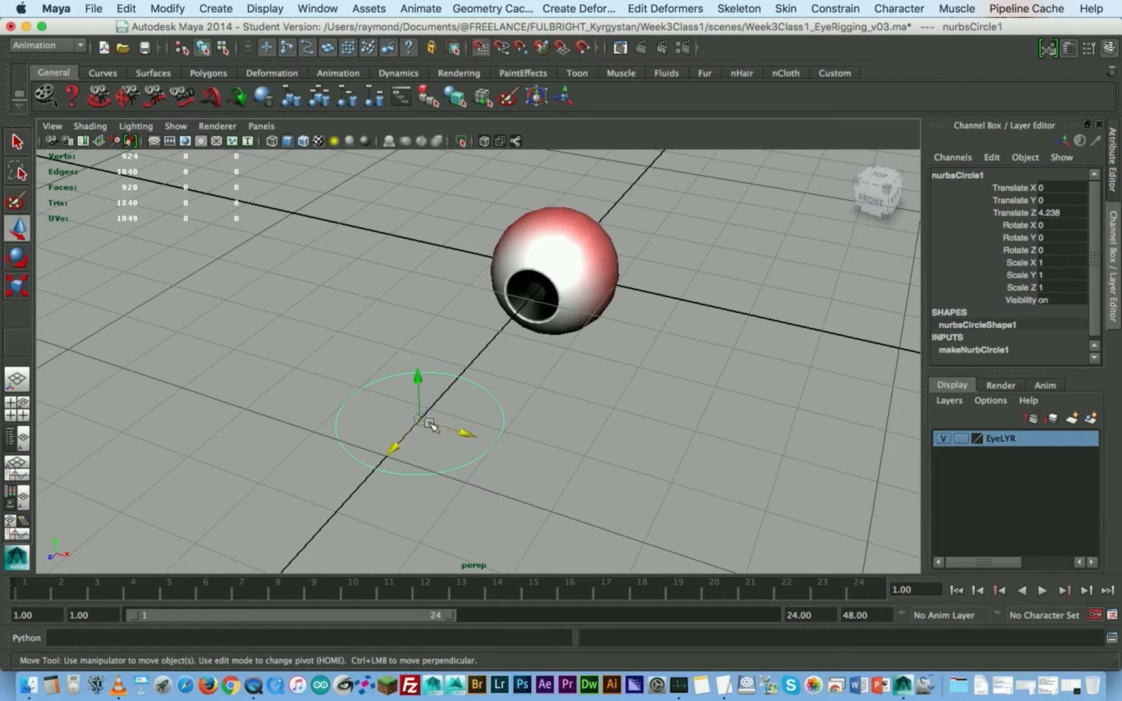
left_click_drag(421, 419, 440, 441)
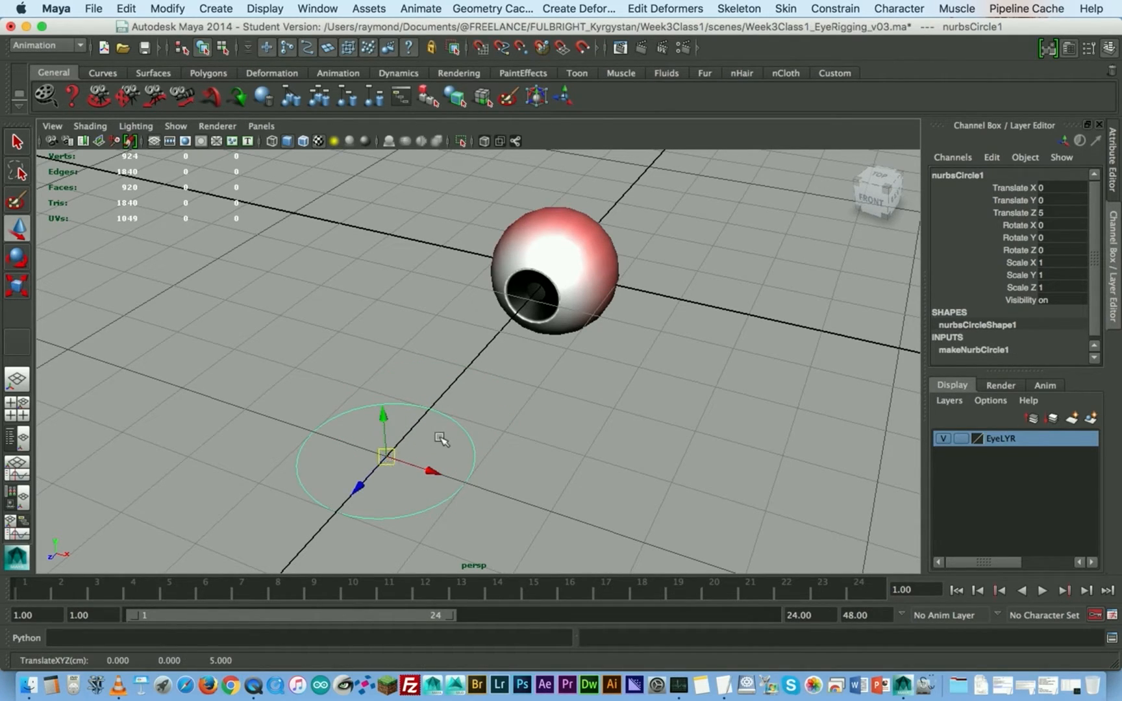
- Rotate the circle to face the eye by setting its Rotate X to 90, and deselect it
key("e")
left_click_drag(376, 413, 826, 470)
left_click(1063, 224)
type("90")
key("Return")
left_click(669, 401)
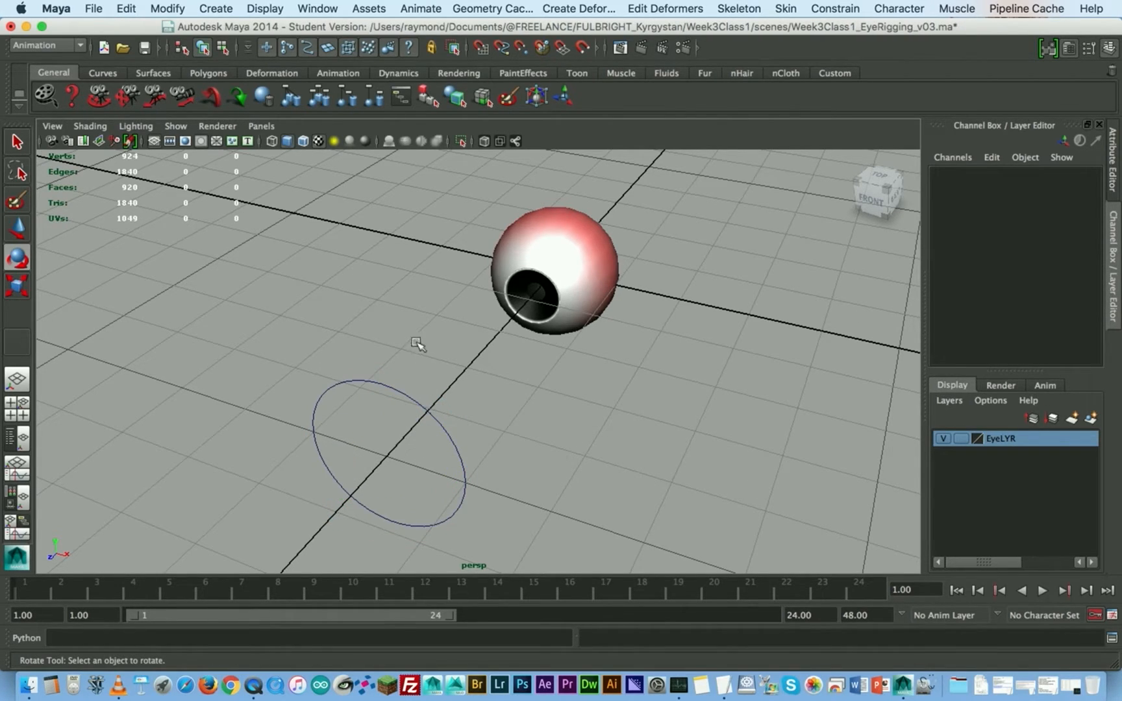
- Enable drawing overrides in the object display attributes of the circle's shape node
left_click_drag(421, 350, 390, 419)
key("w")
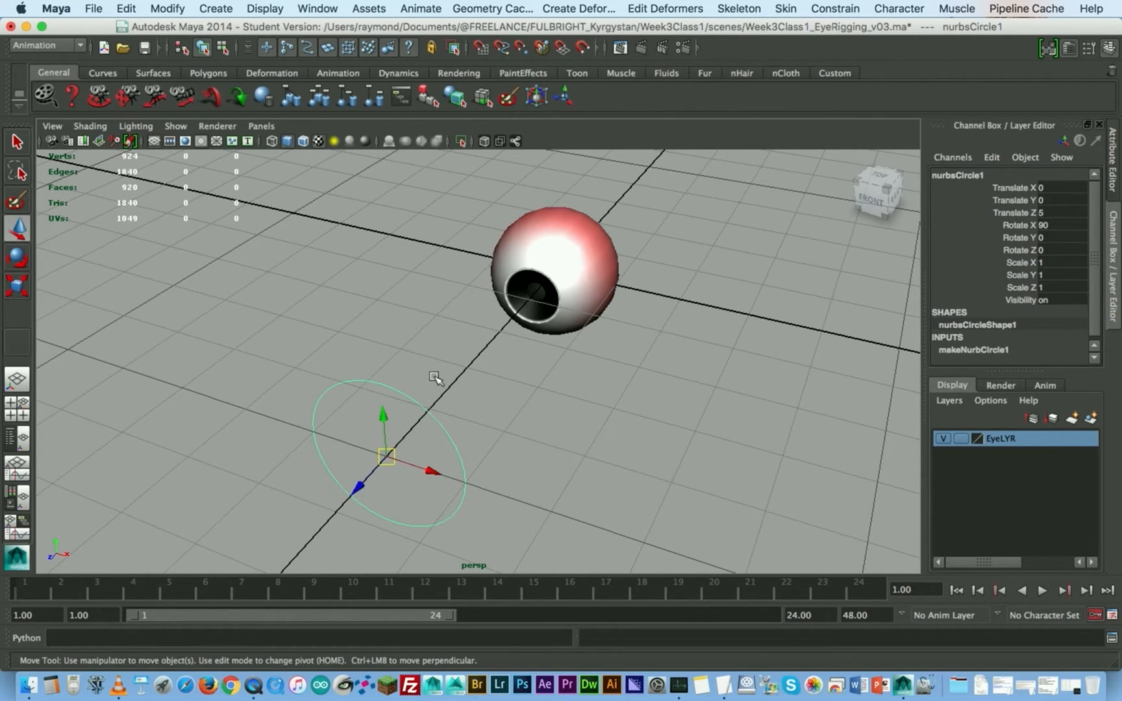
left_click(1113, 172)
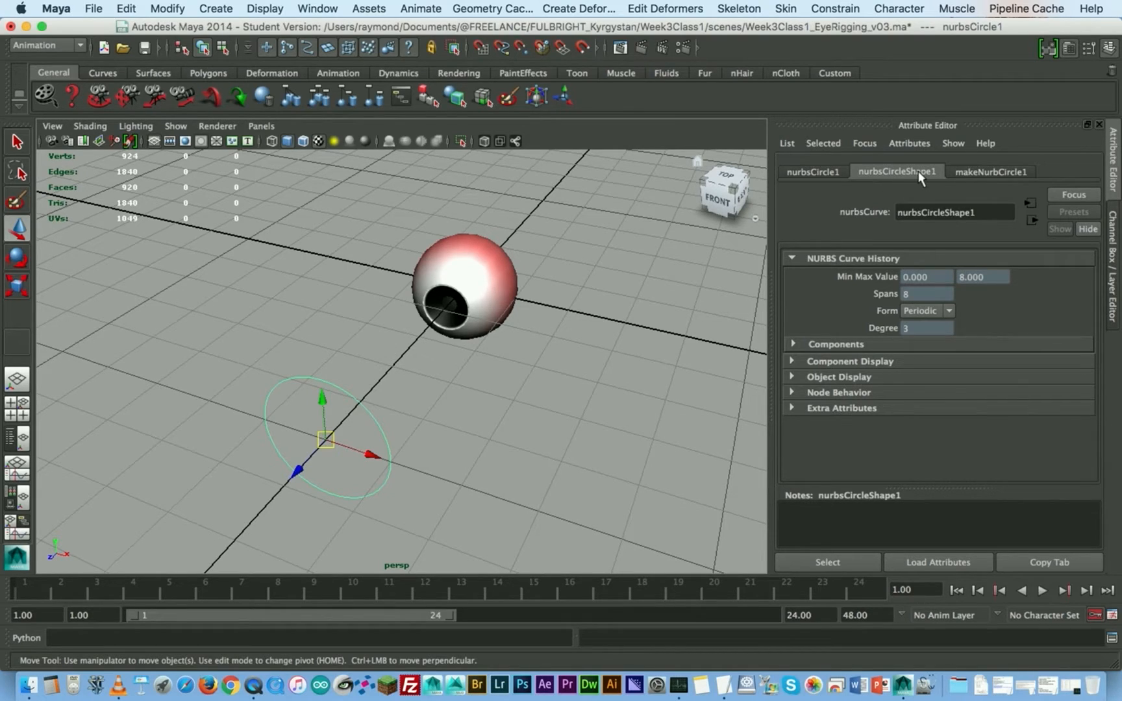
left_click(792, 377)
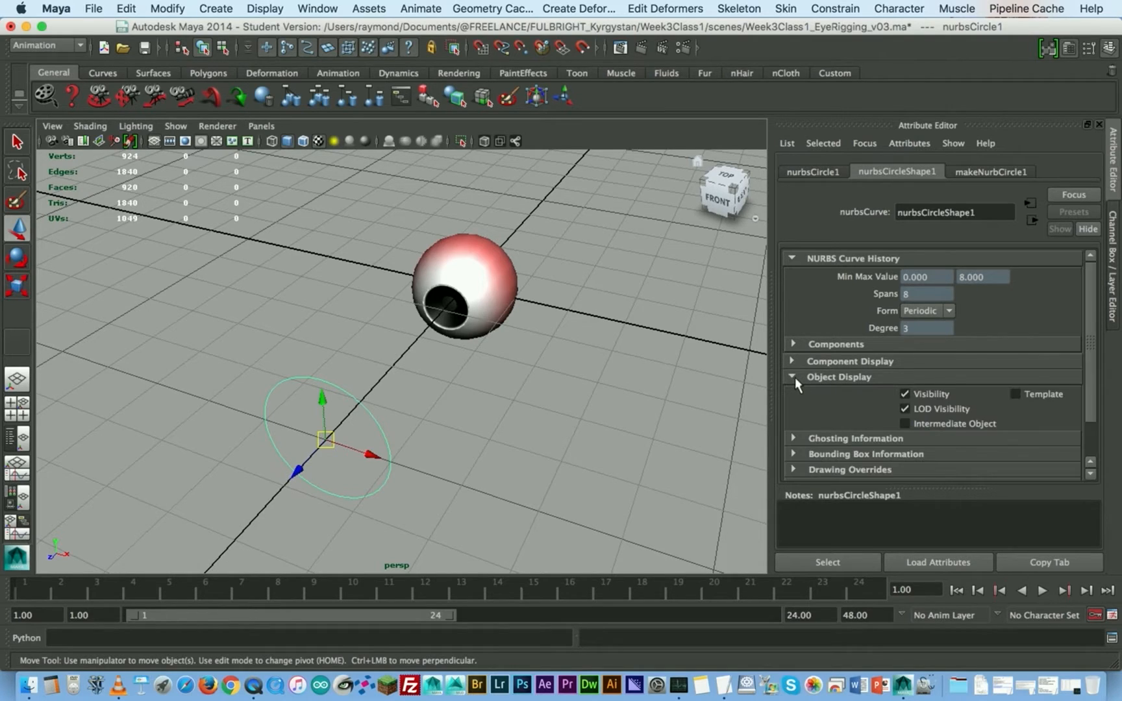
scroll(795, 377, "down", 2)
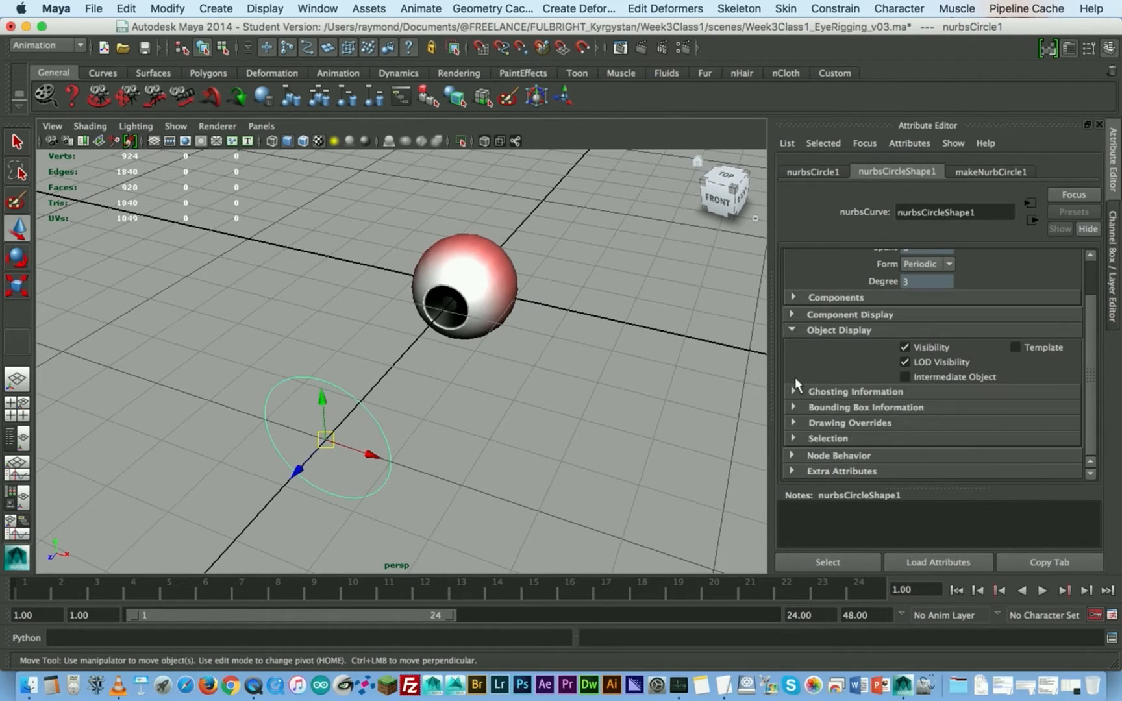
left_click(794, 423)
scroll(798, 429, "down", 4)
left_click(906, 347)
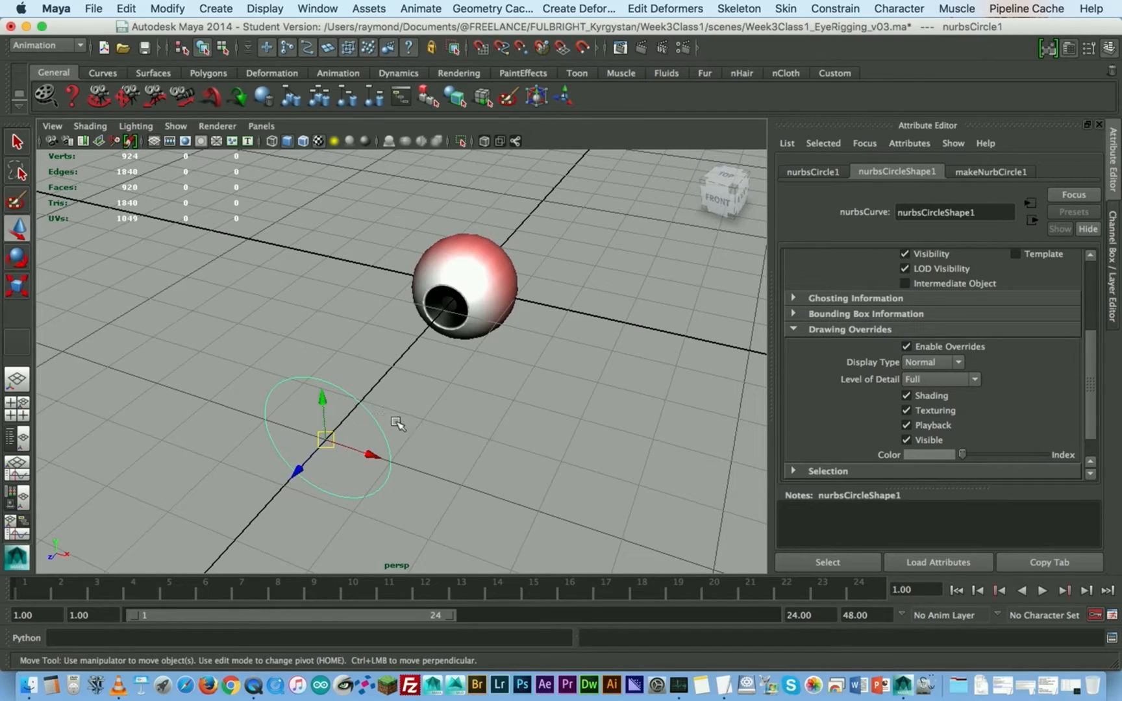
- Set the circle's override color to yellow and deselect it
left_click(426, 402)
left_click_drag(424, 399, 367, 427)
scroll(929, 409, "down", 2)
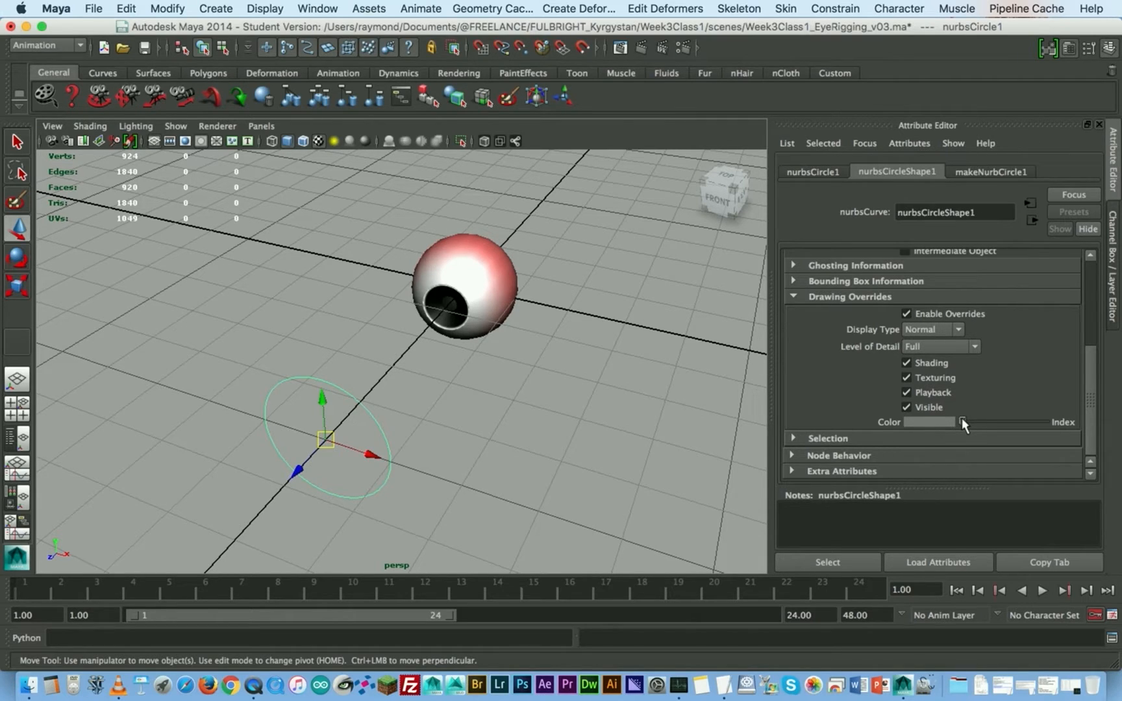
left_click_drag(963, 421, 1006, 421)
left_click(571, 409)
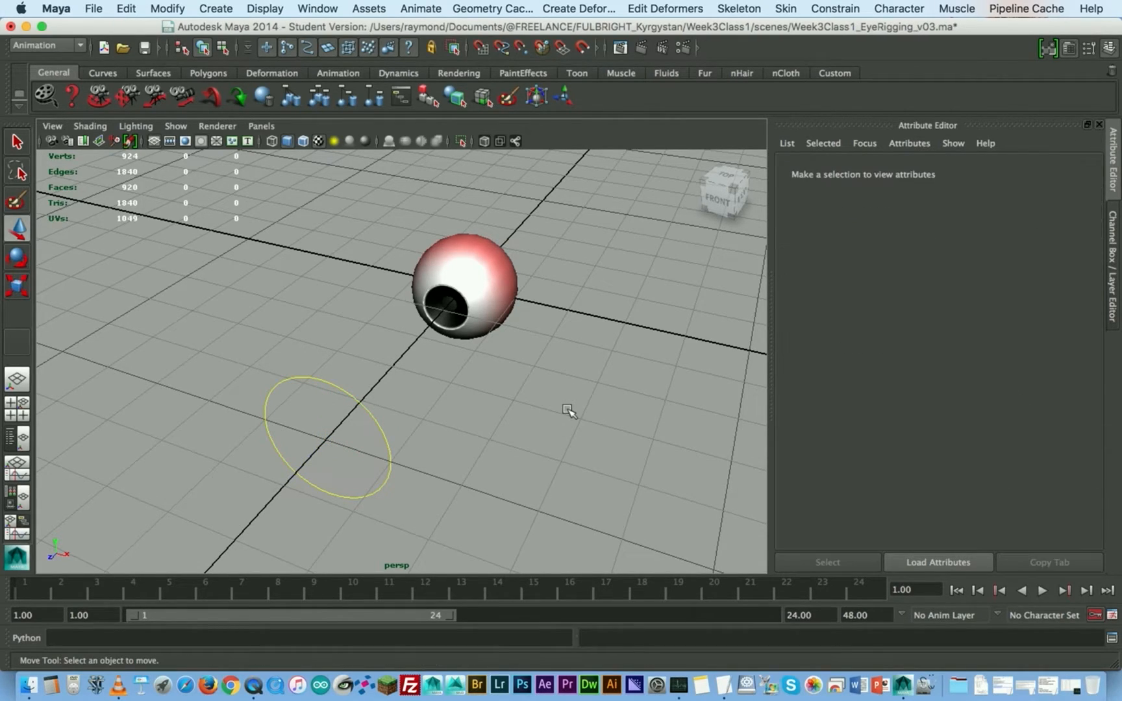
- Scale the circle down uniformly to about 0.188, checking its size against the eye from the front
scroll(361, 415, "up", 1)
scroll(426, 413, "up", 1)
middle_click_drag(436, 388, 489, 383, "alt")
left_click(481, 393)
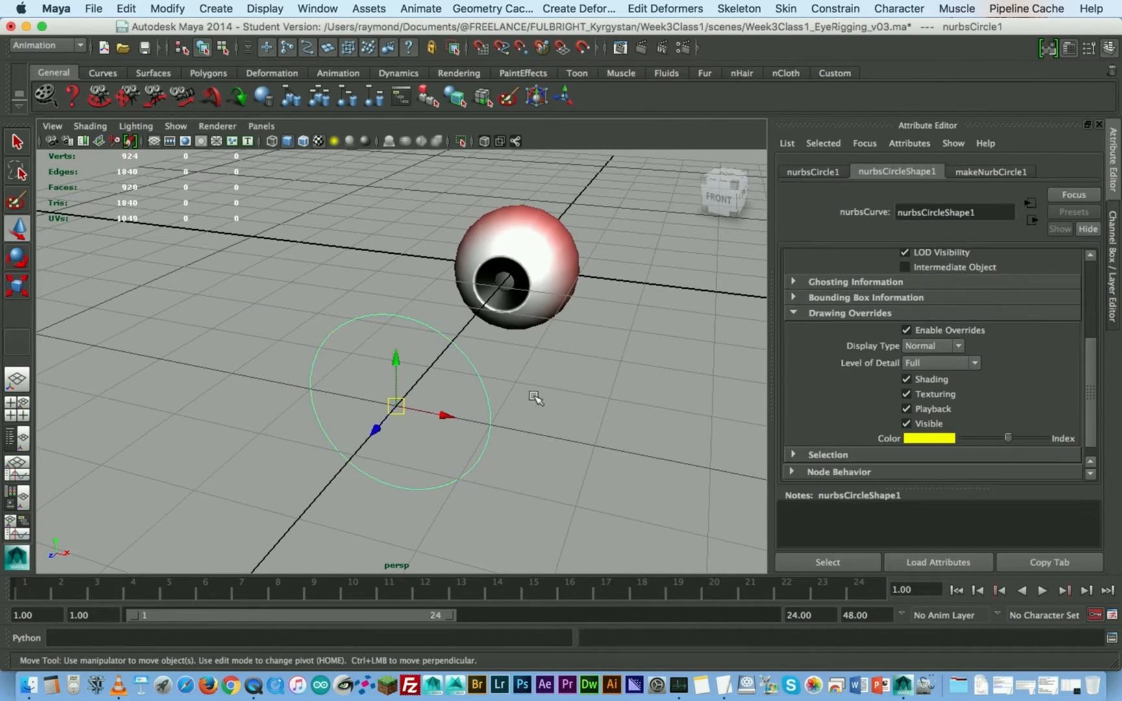
key("r")
left_click_drag(393, 406, 305, 449)
key("w")
left_click(715, 205)
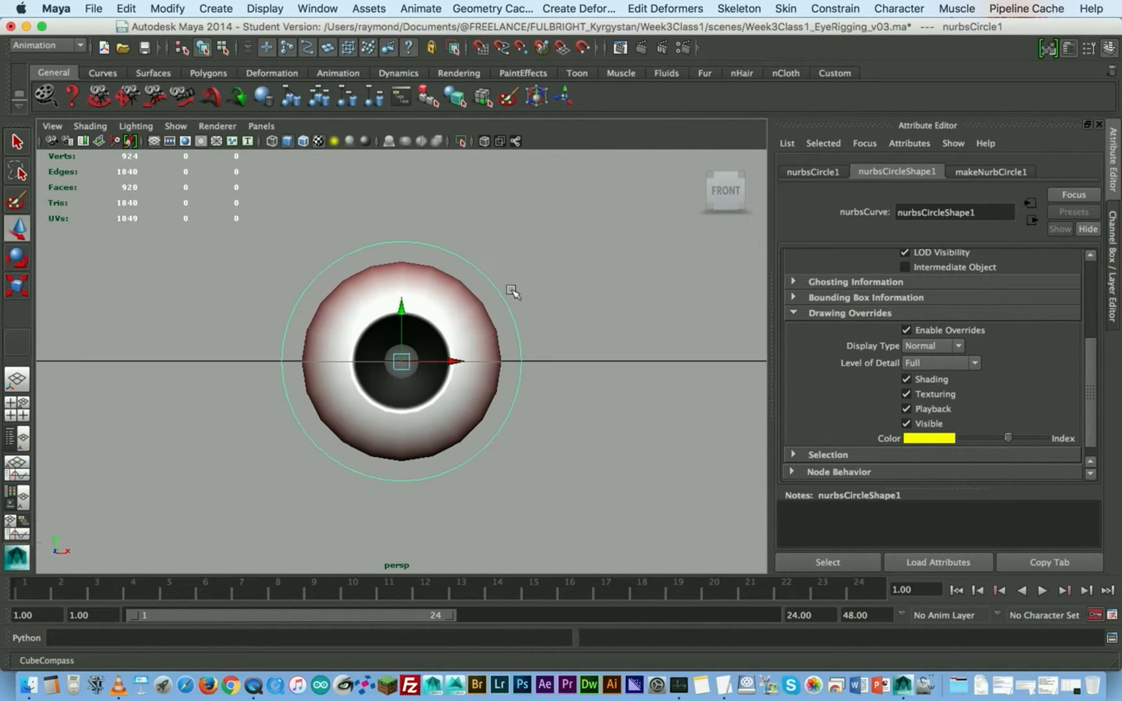
key("r")
left_click_drag(401, 362, 308, 439)
key("w")
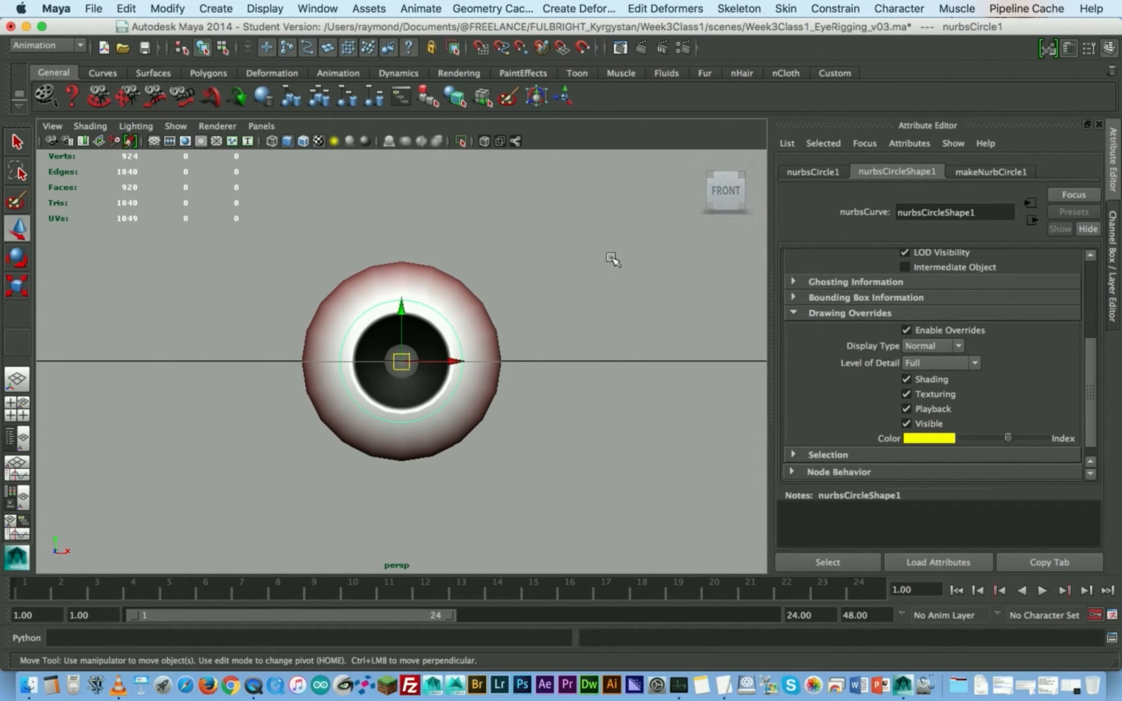
- View the small circle in perspective and show its transform values in the Channel Box
left_click_drag(651, 267, 451, 393, "alt")
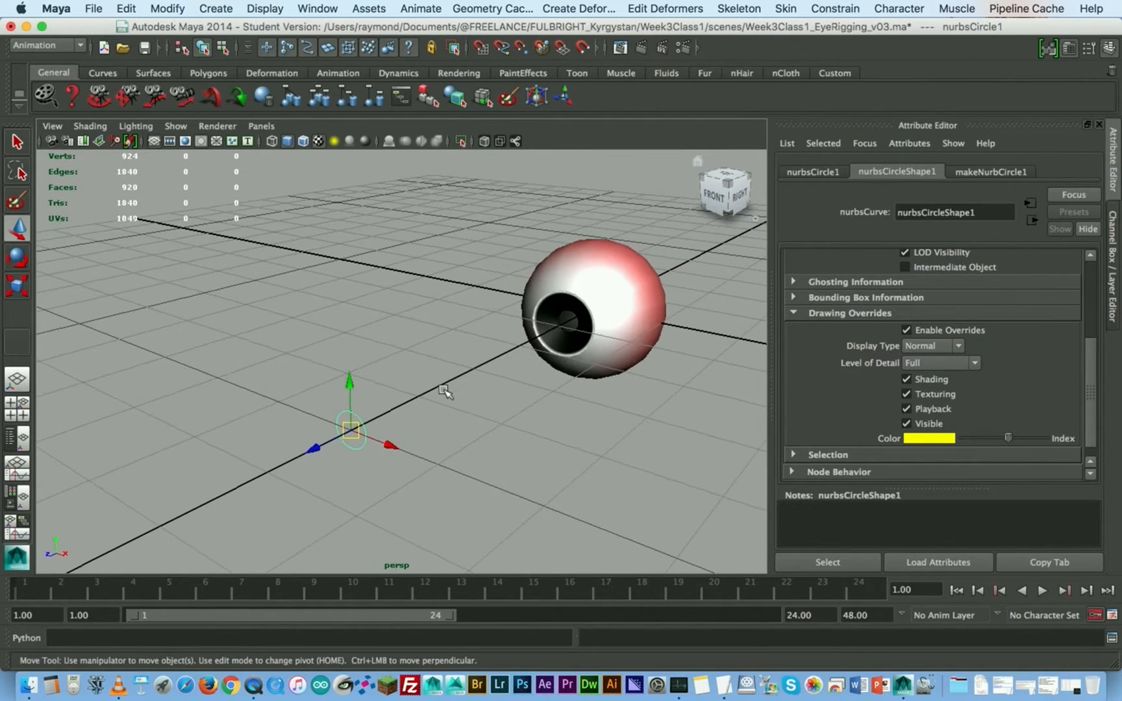
left_click(413, 384)
left_click(358, 419)
mouse_move(435, 416)
left_mouse_down("alt")
mouse_move(383, 403)
mouse_move(419, 419)
left_mouse_up("alt")
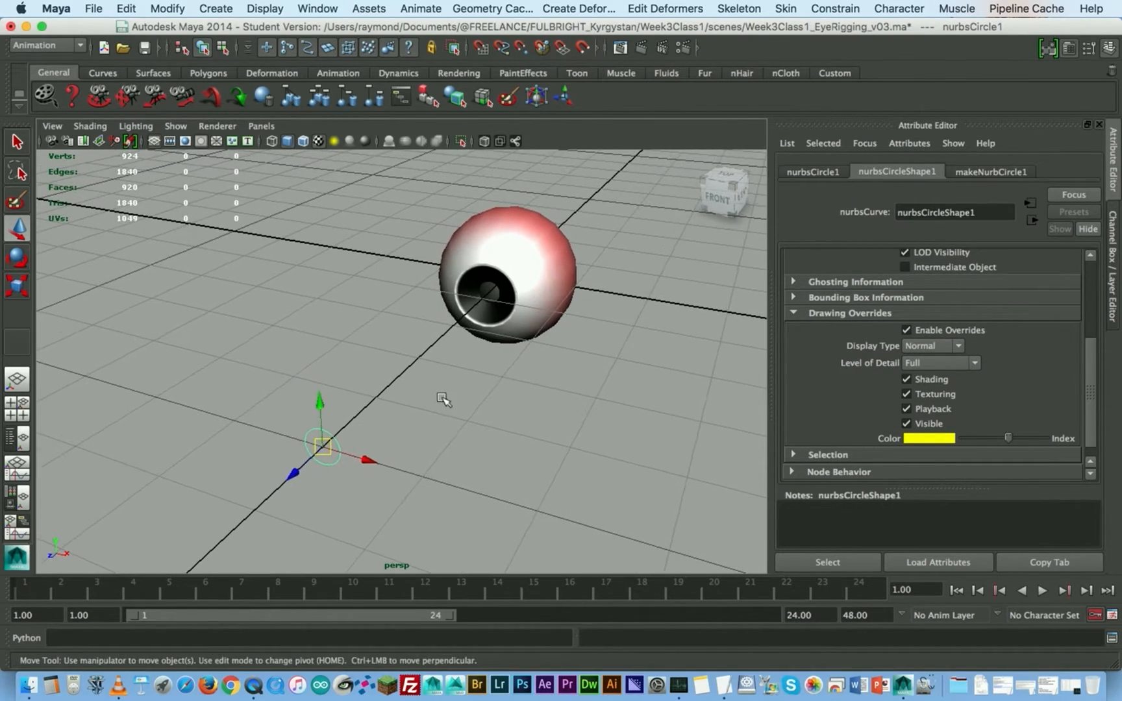
left_click(1112, 245)
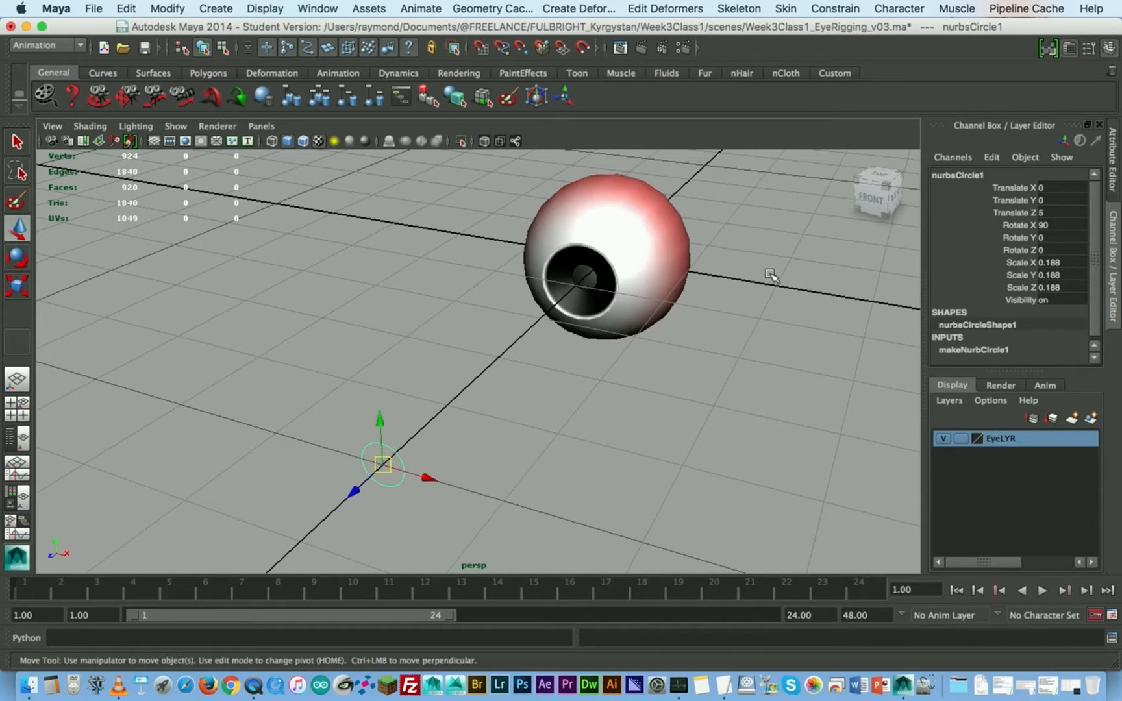
left_click_drag(491, 411, 403, 402, "alt")
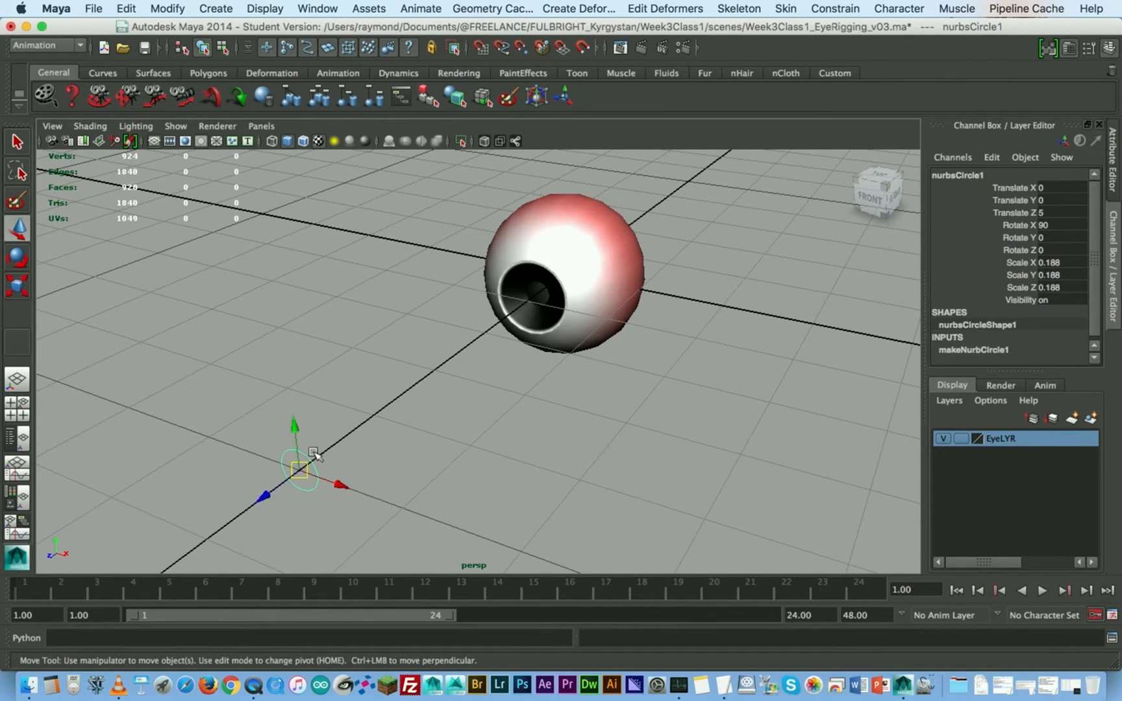
- Try a scale constraint from the circle to the eye, undo it and clear the selection
left_click(573, 247)
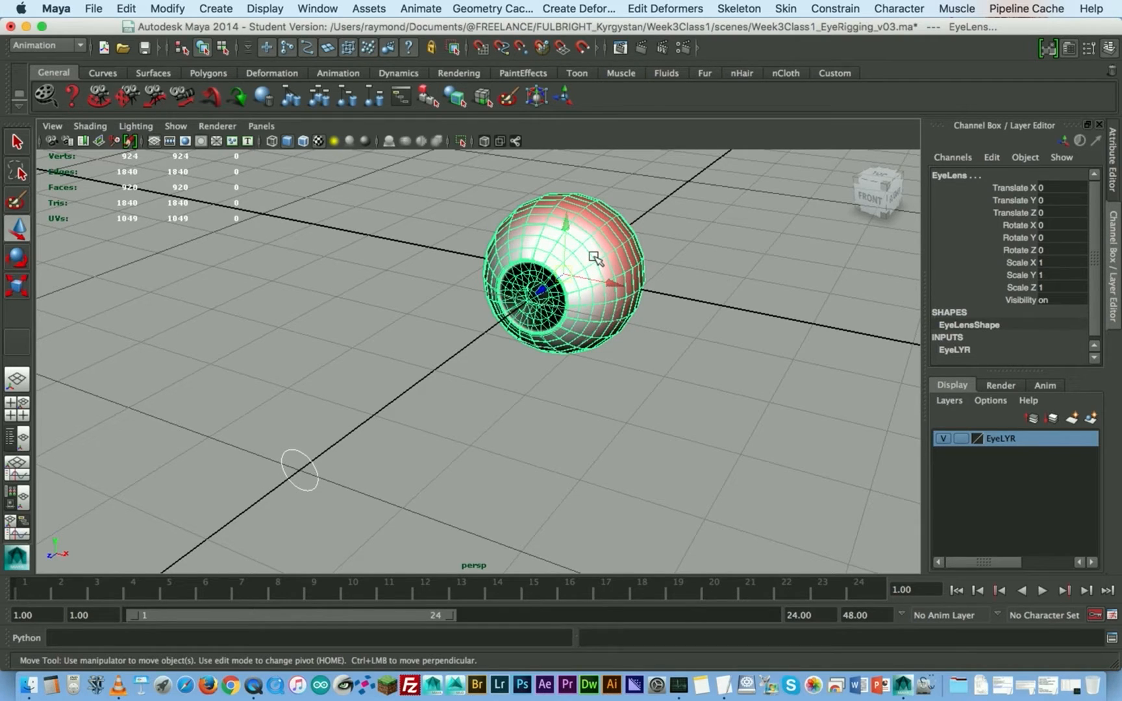
key("space")
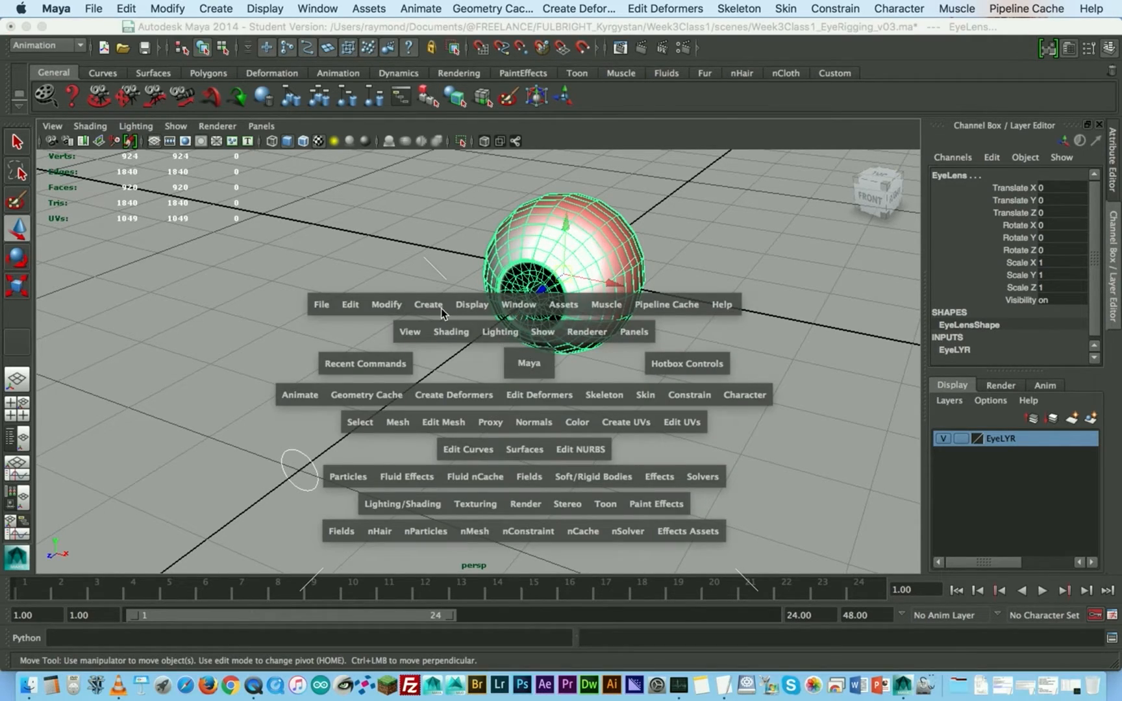
left_click(680, 398)
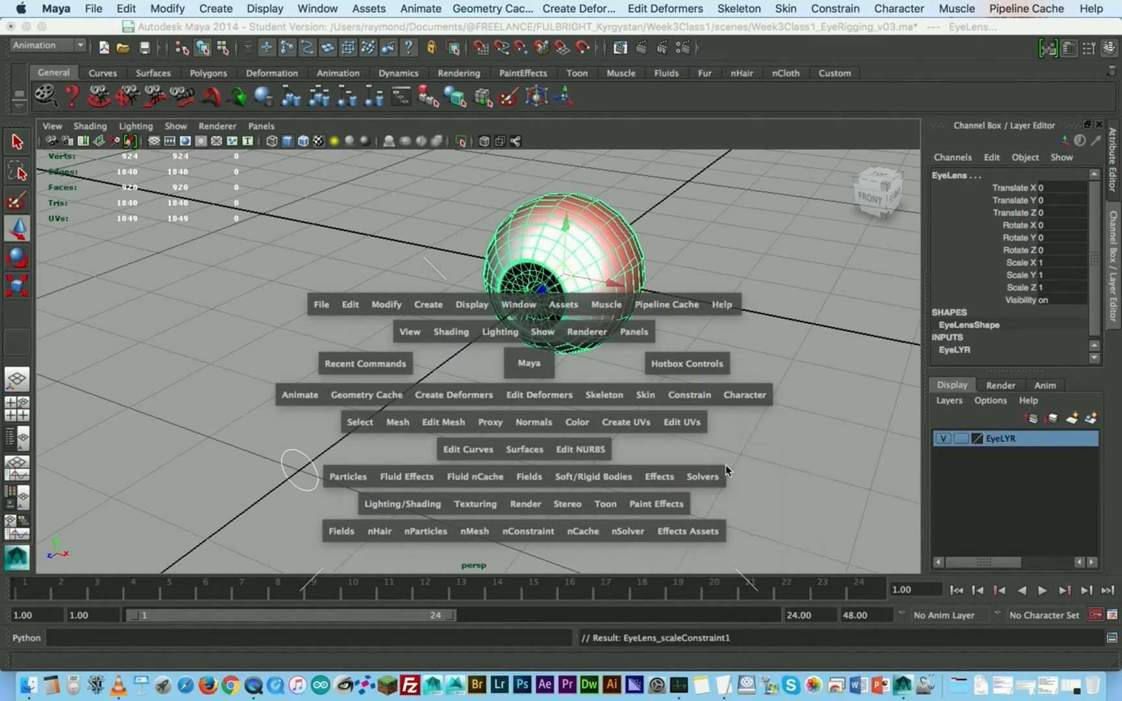
left_click(725, 466)
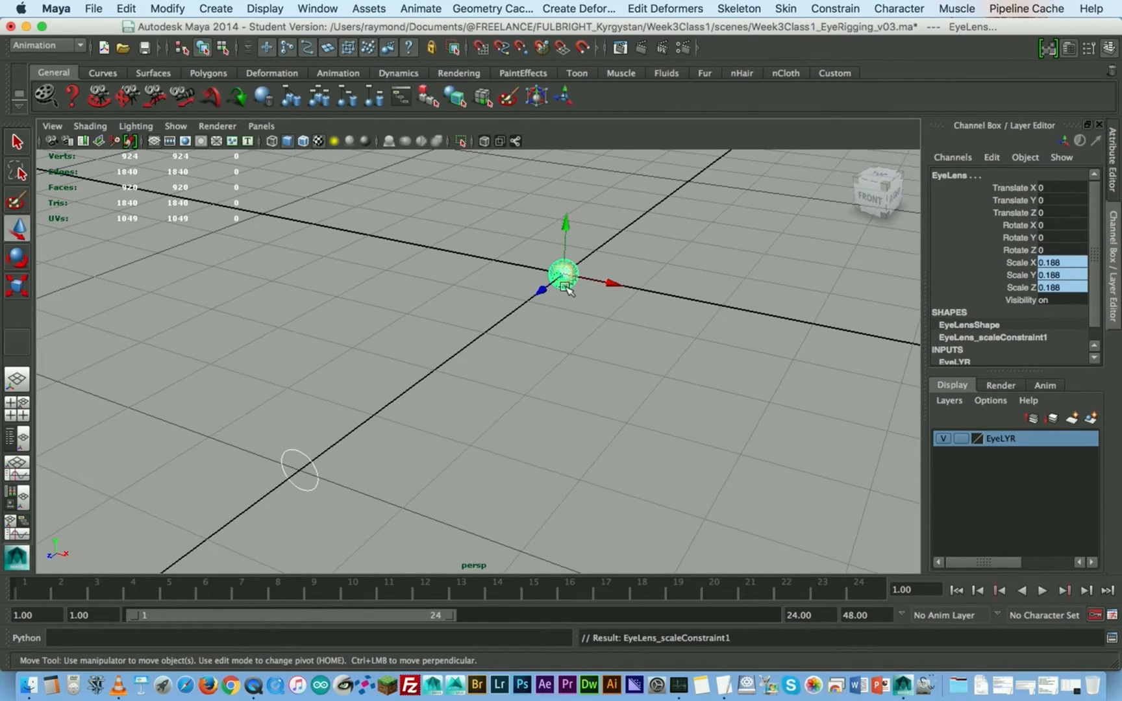
key("super+z")
left_click(413, 392)
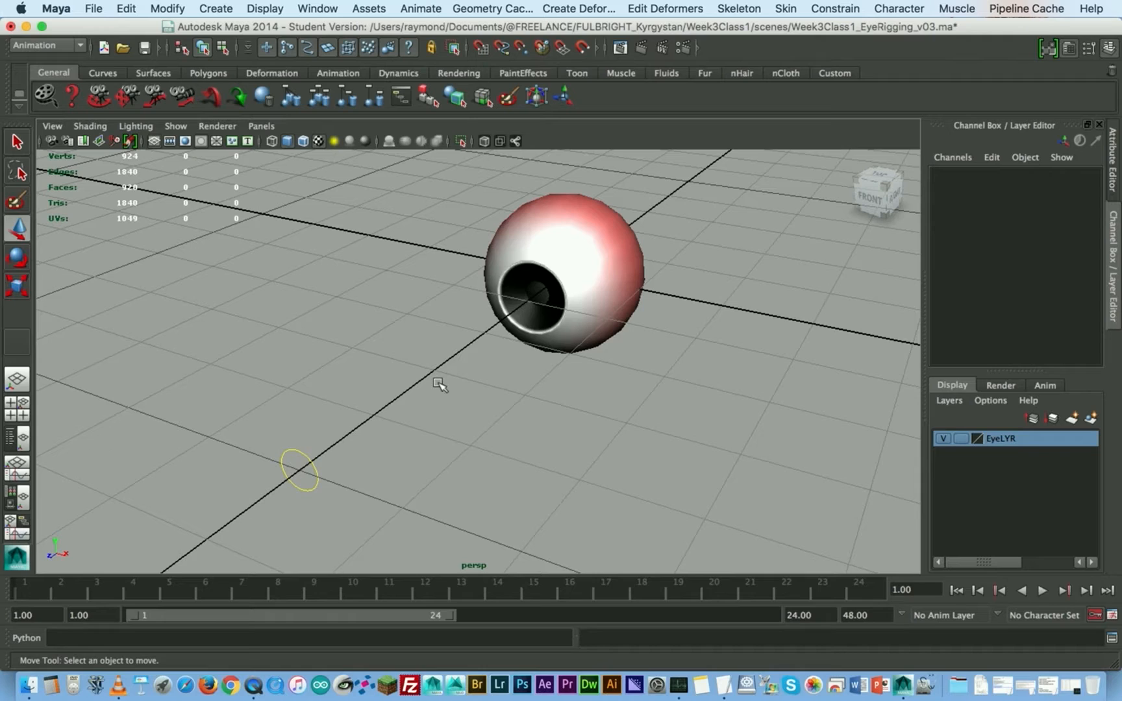
- Freeze the transformations of the circle in front of the eye
left_click(308, 456)
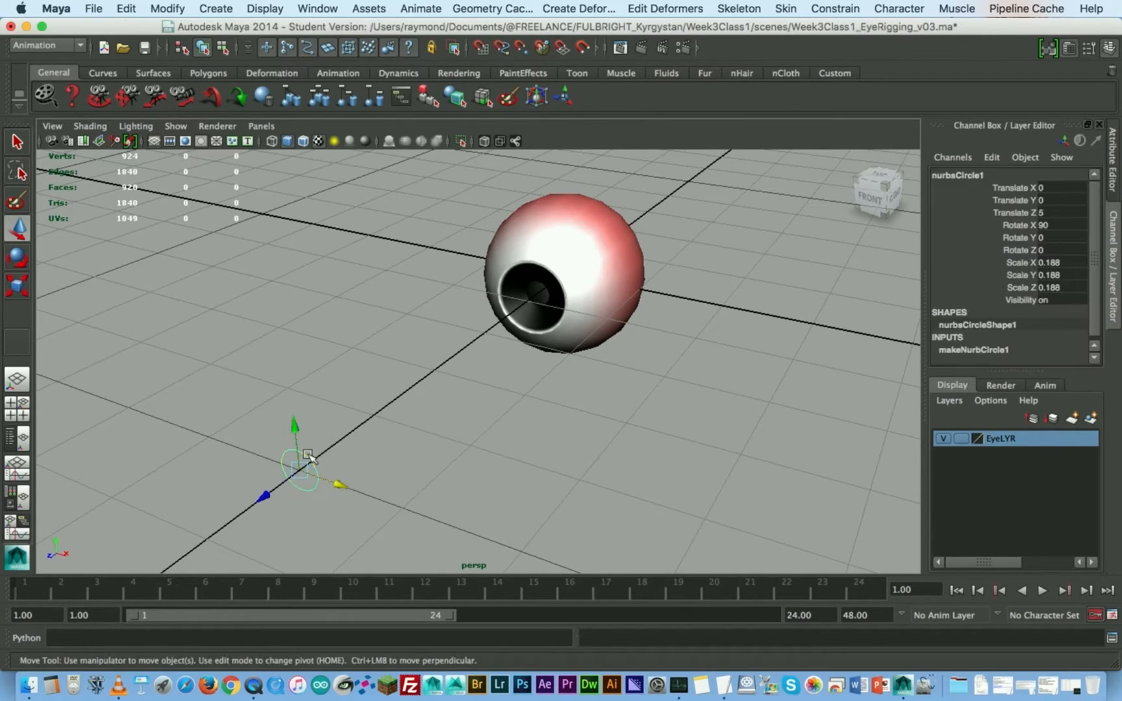
key("space")
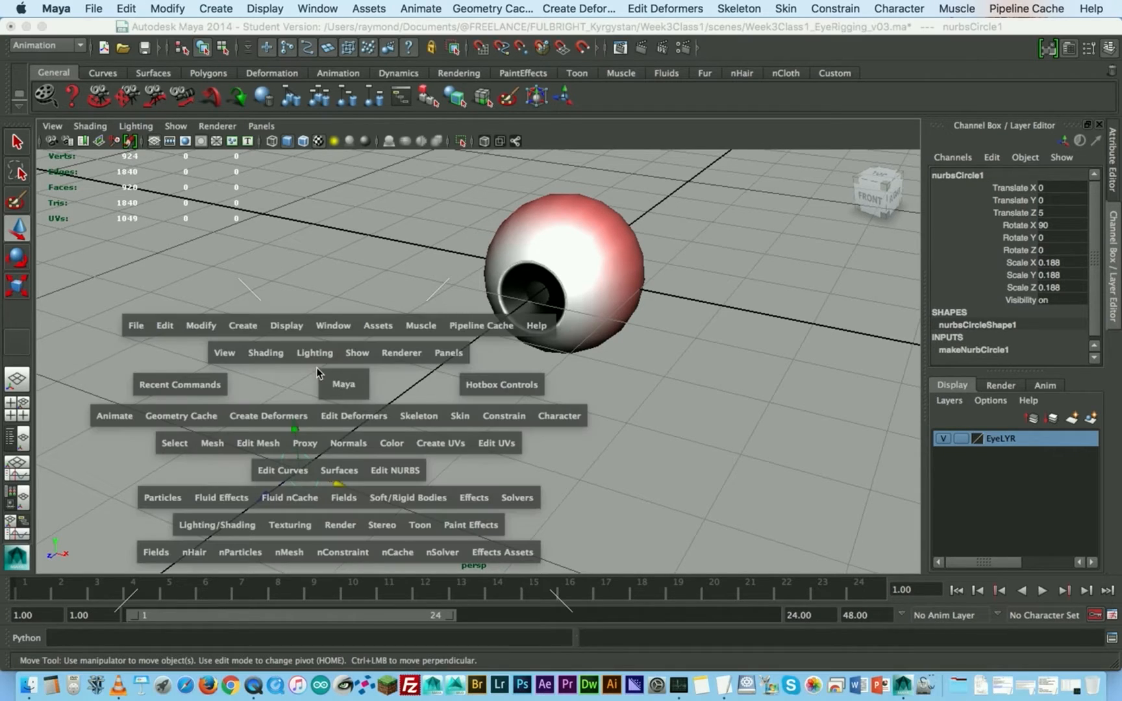
left_click(171, 328)
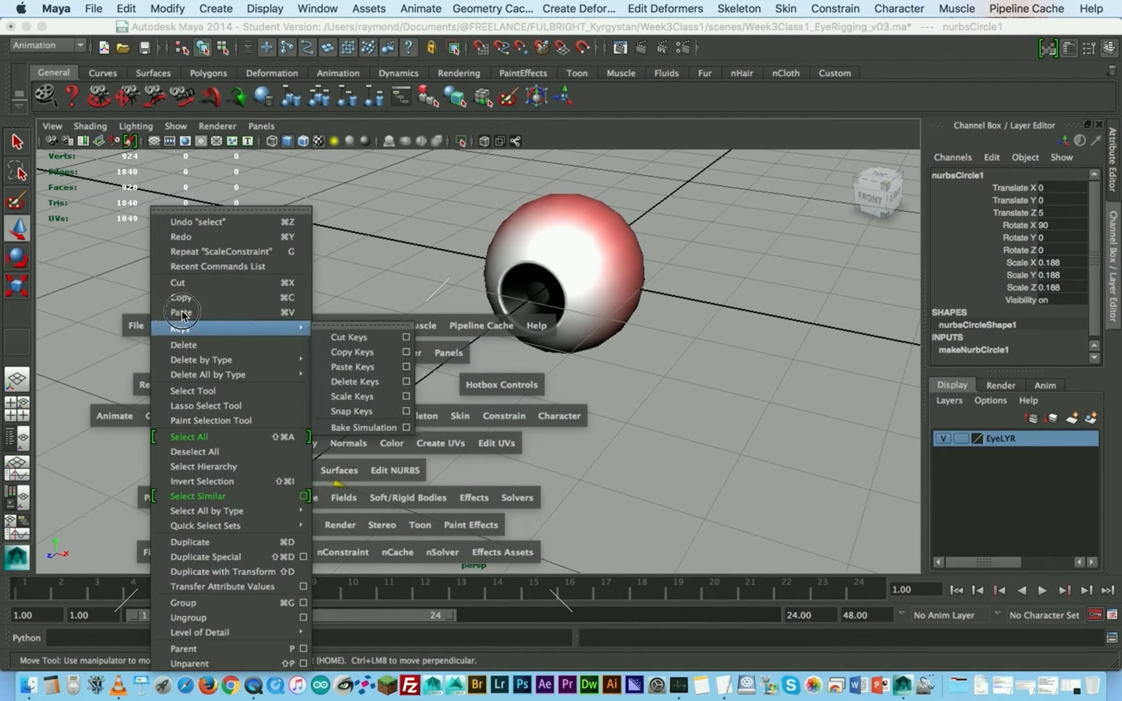
left_click(117, 301)
left_click(208, 324)
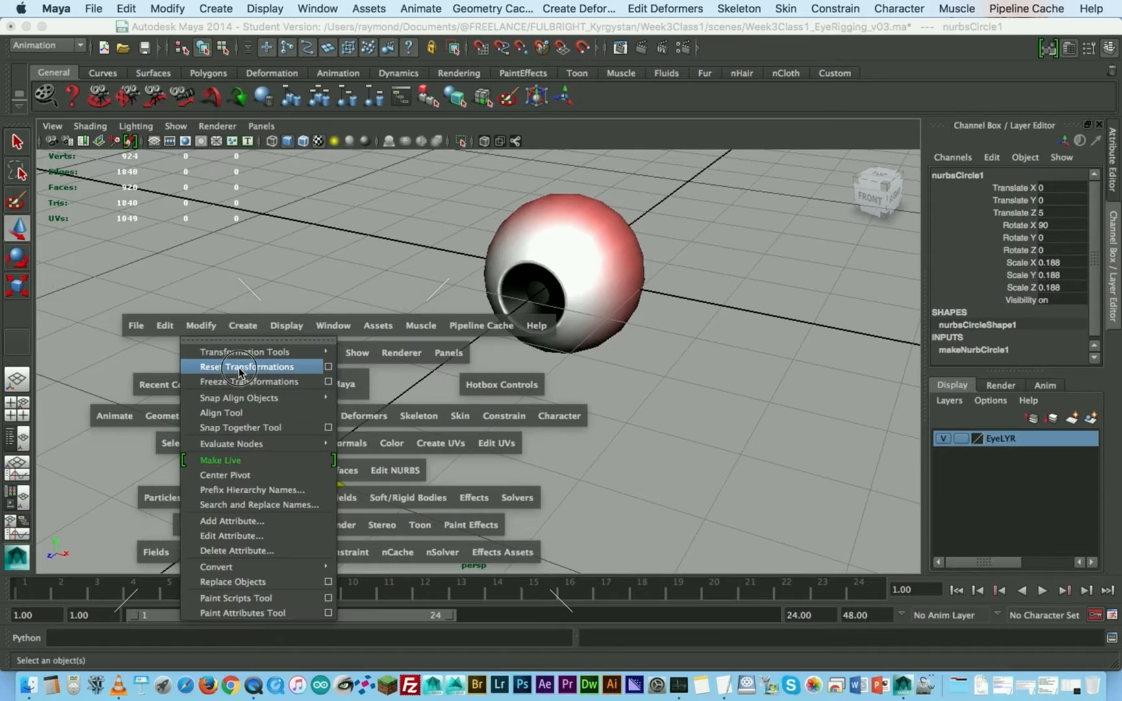
left_click(241, 376)
left_click(358, 379)
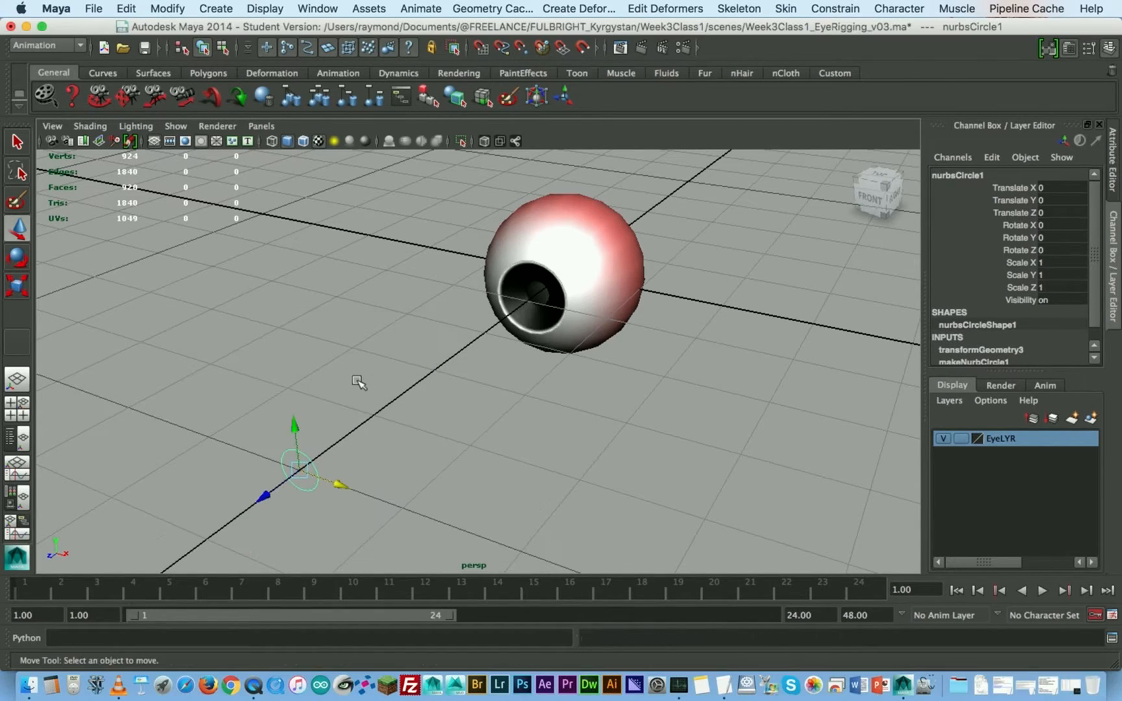
- Rename the circle in front of the eye as EyeCTRL
left_click(319, 462)
left_click_drag(498, 424, 402, 449, "alt")
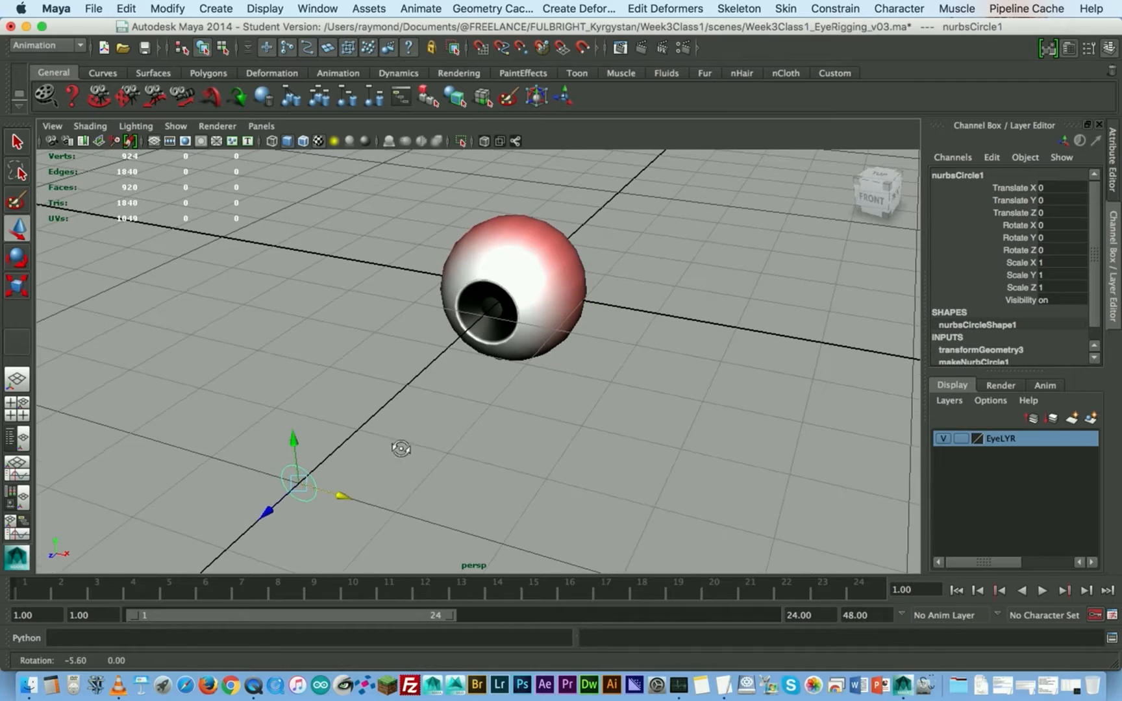
left_click(539, 273)
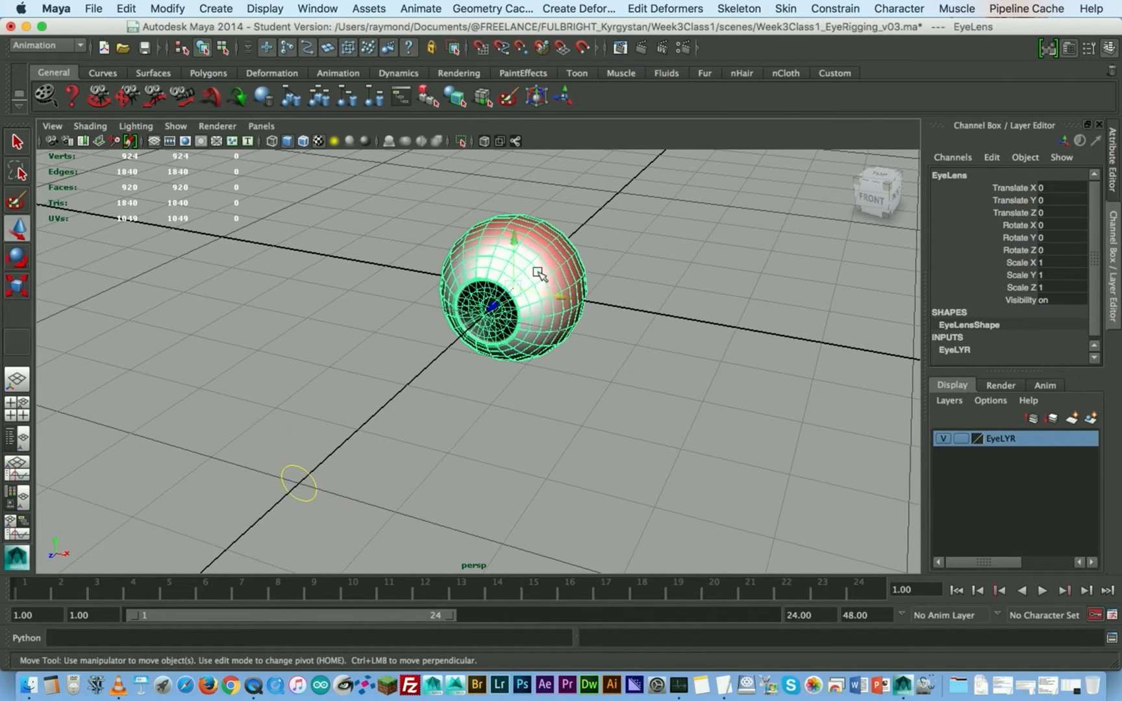
left_click(310, 474)
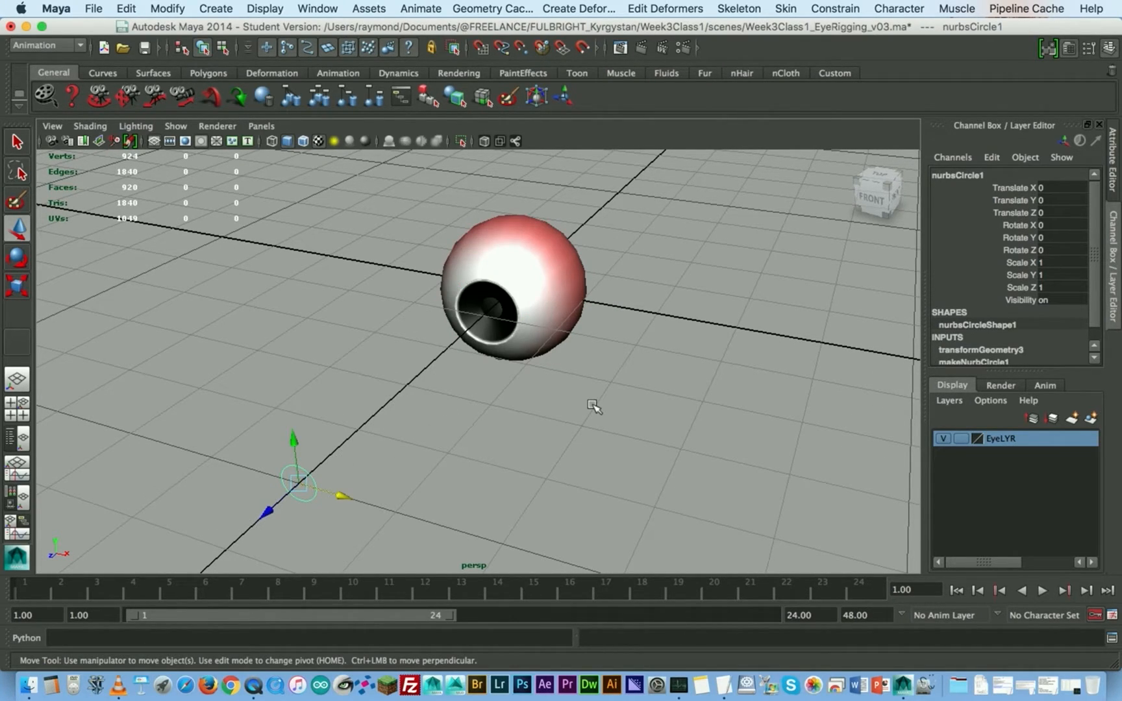
left_click(964, 176)
left_click(963, 175)
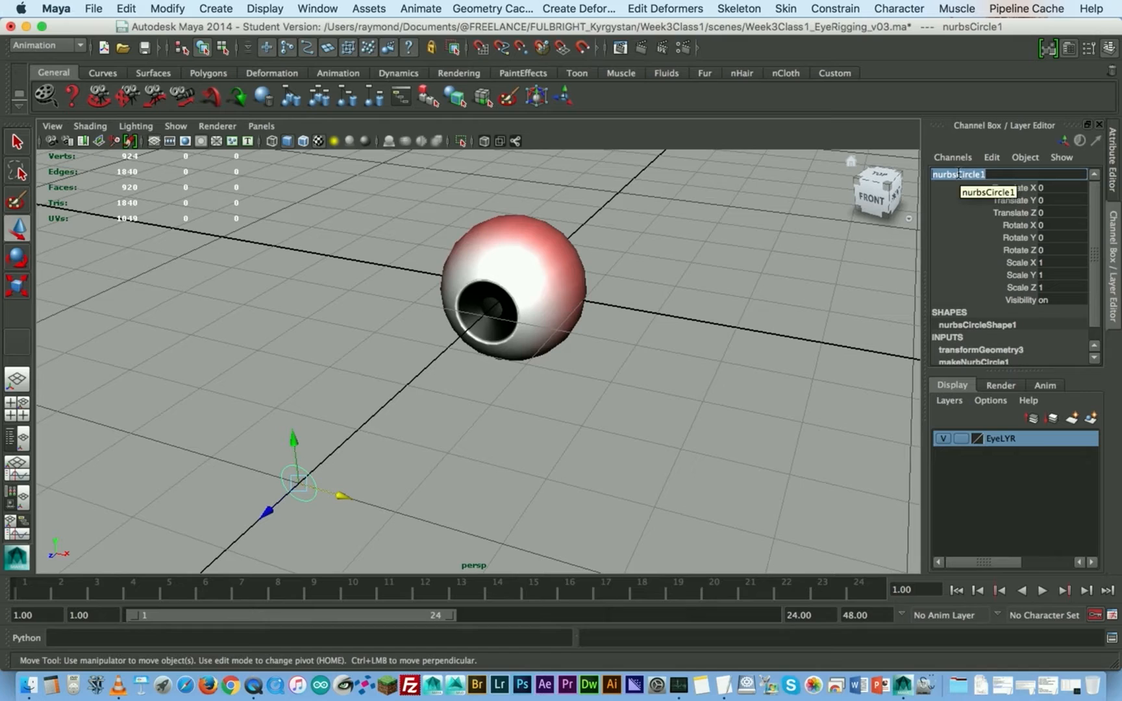
type("EyeCTRL")
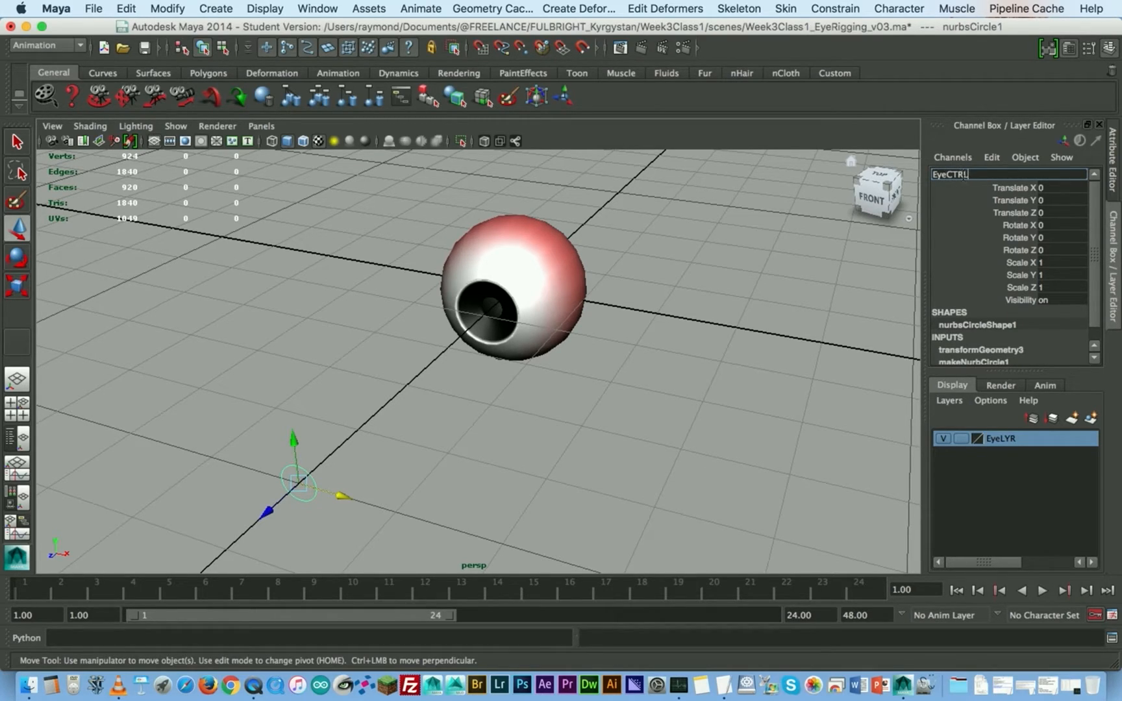
- Open the Outliner and place it clear of the eye and the control circle
left_click(318, 8)
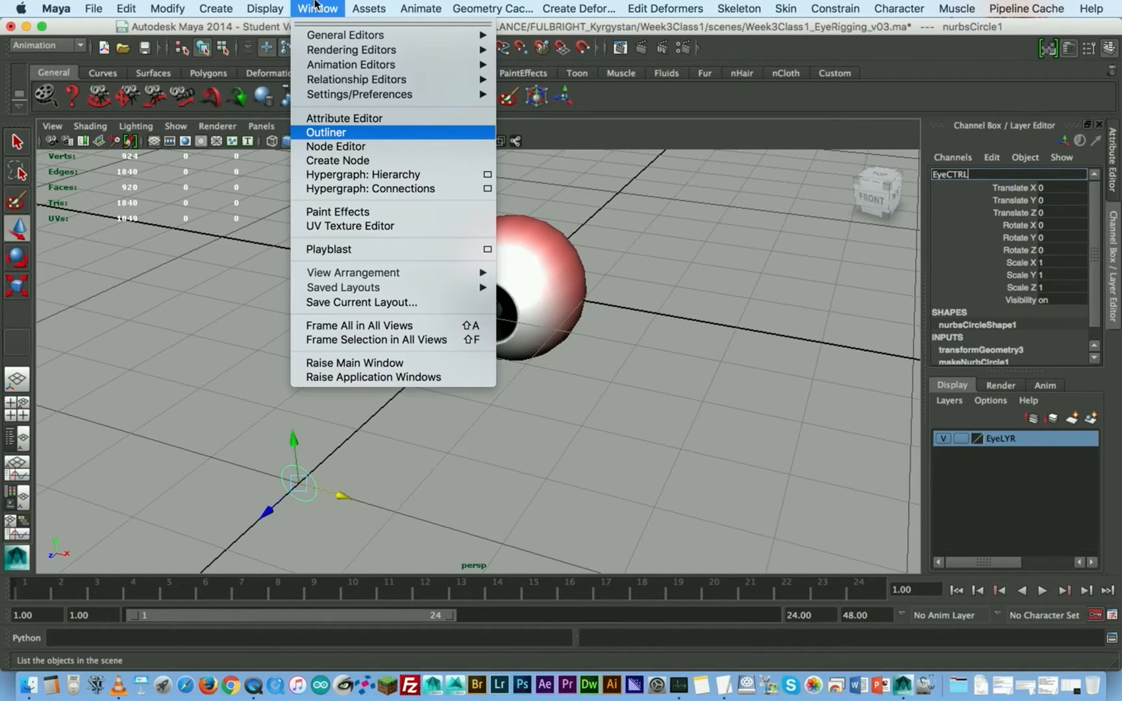
left_click(324, 132)
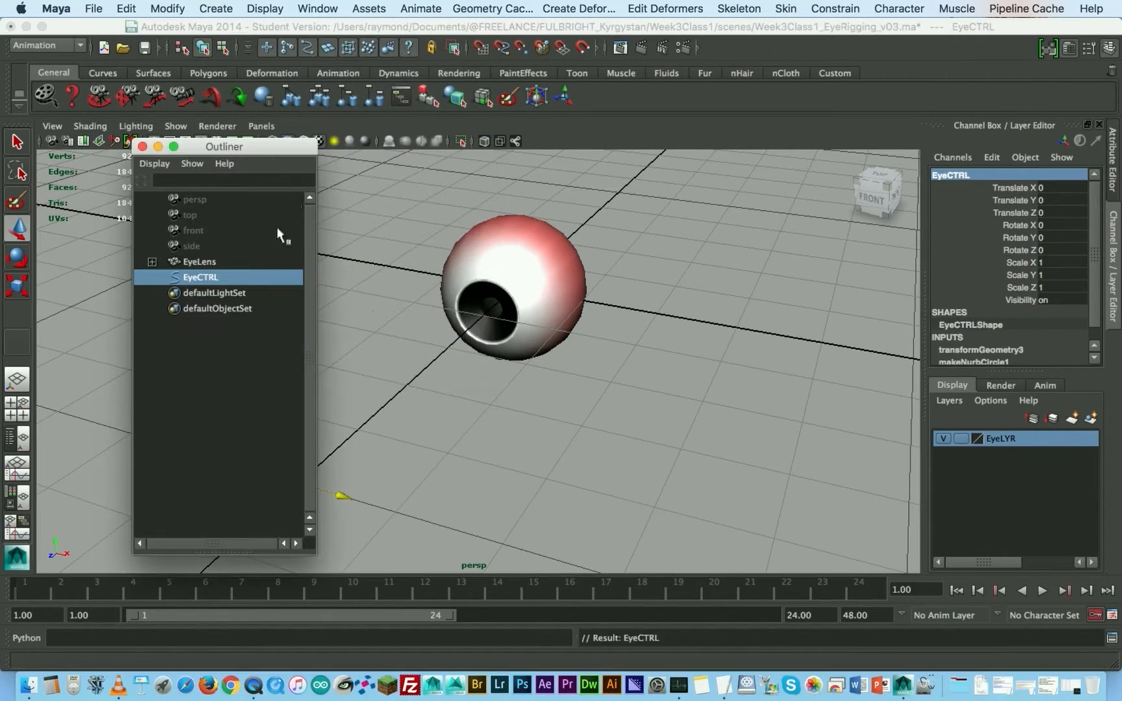
left_click(238, 333)
left_click(194, 286)
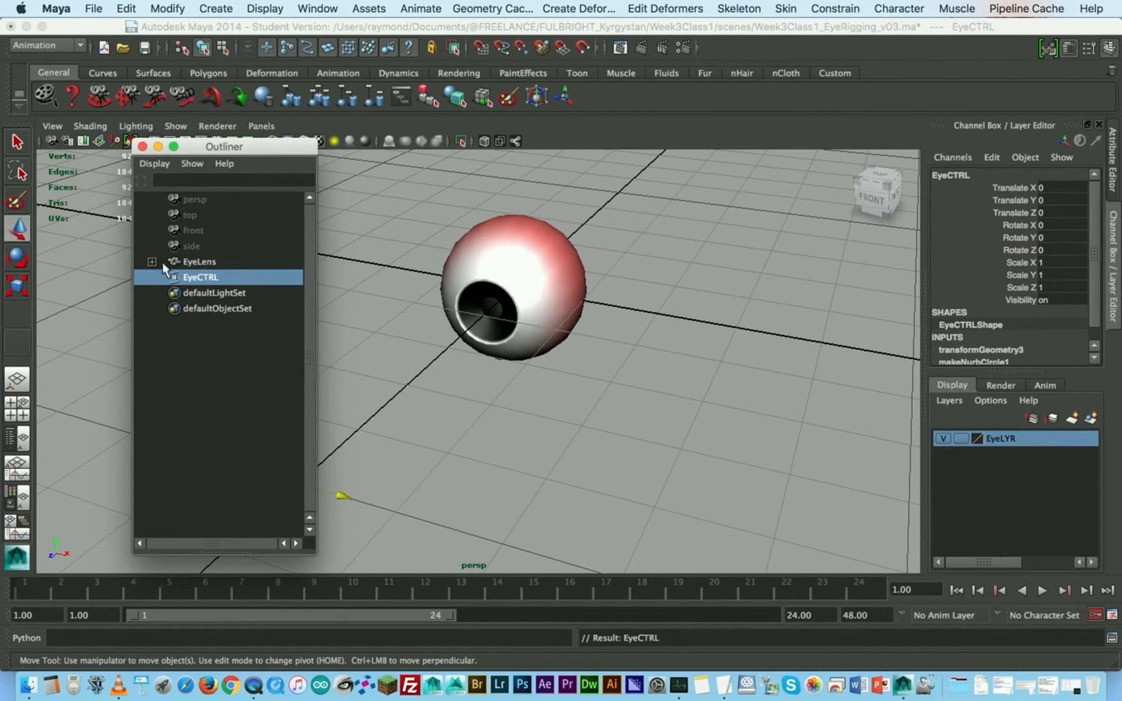
left_click_drag(199, 149, 740, 125)
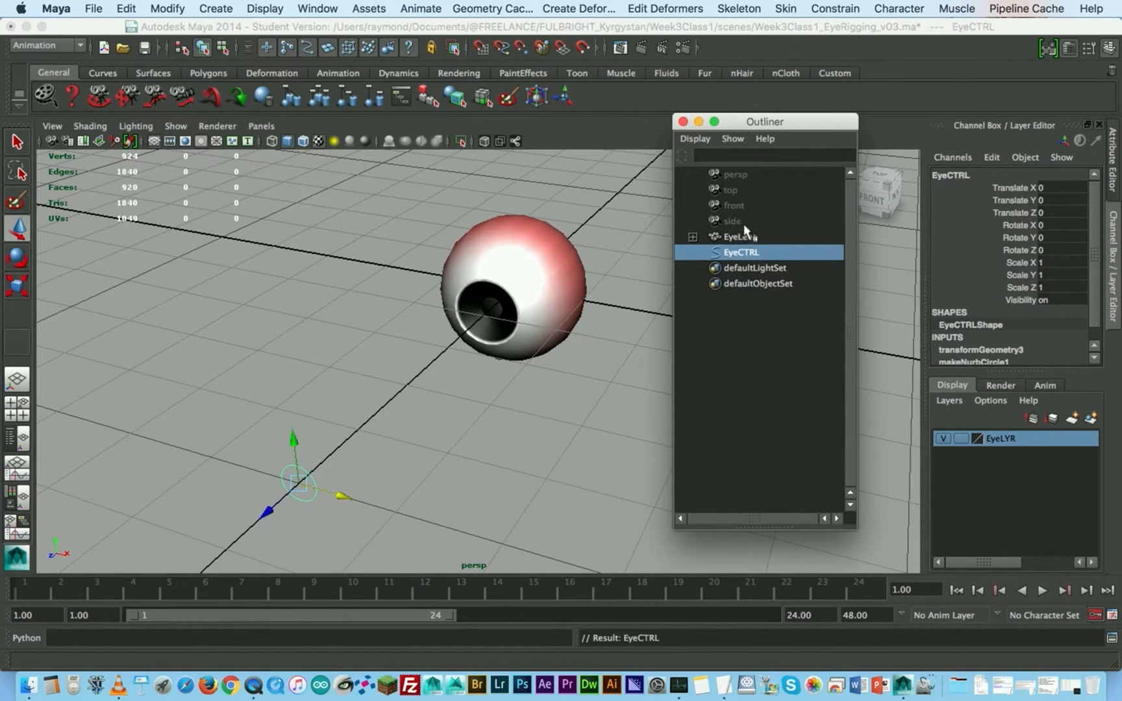
left_click(699, 123)
left_click_drag(781, 123, 173, 108)
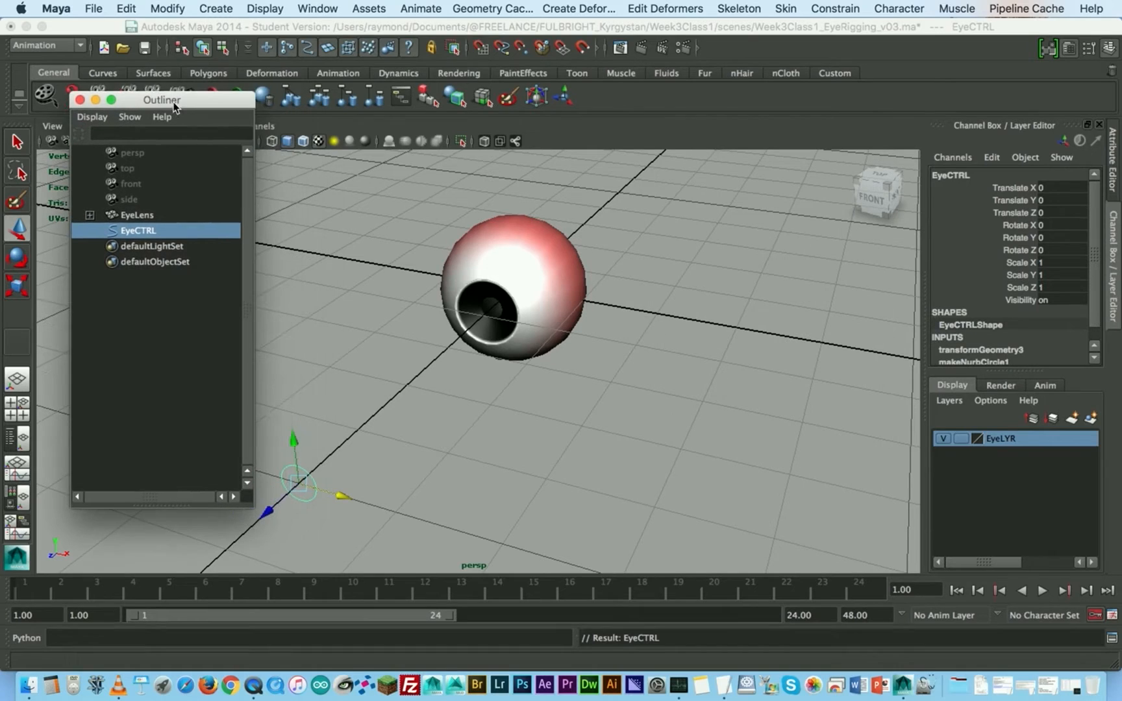
- Expand EyeLens in the hierarchy and examine the PupilDilation blend shape channels of EyeBall
left_click(89, 215)
left_click(156, 229)
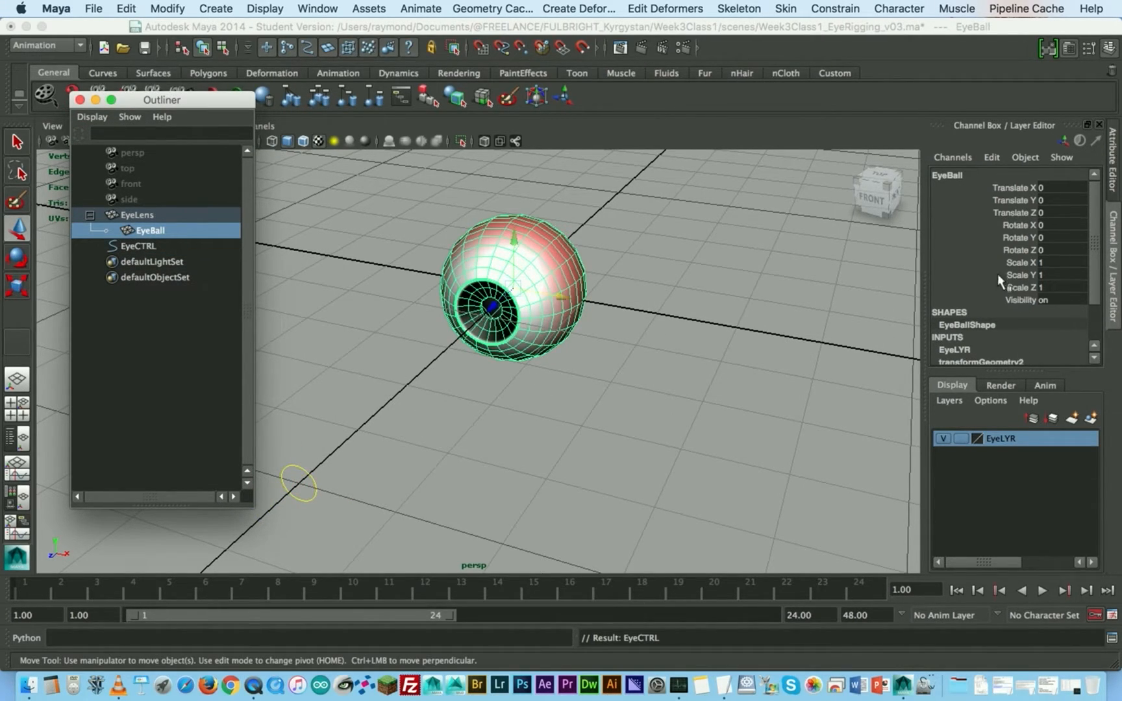
scroll(998, 275, "down", 3)
scroll(985, 335, "down", 1)
left_click(979, 333)
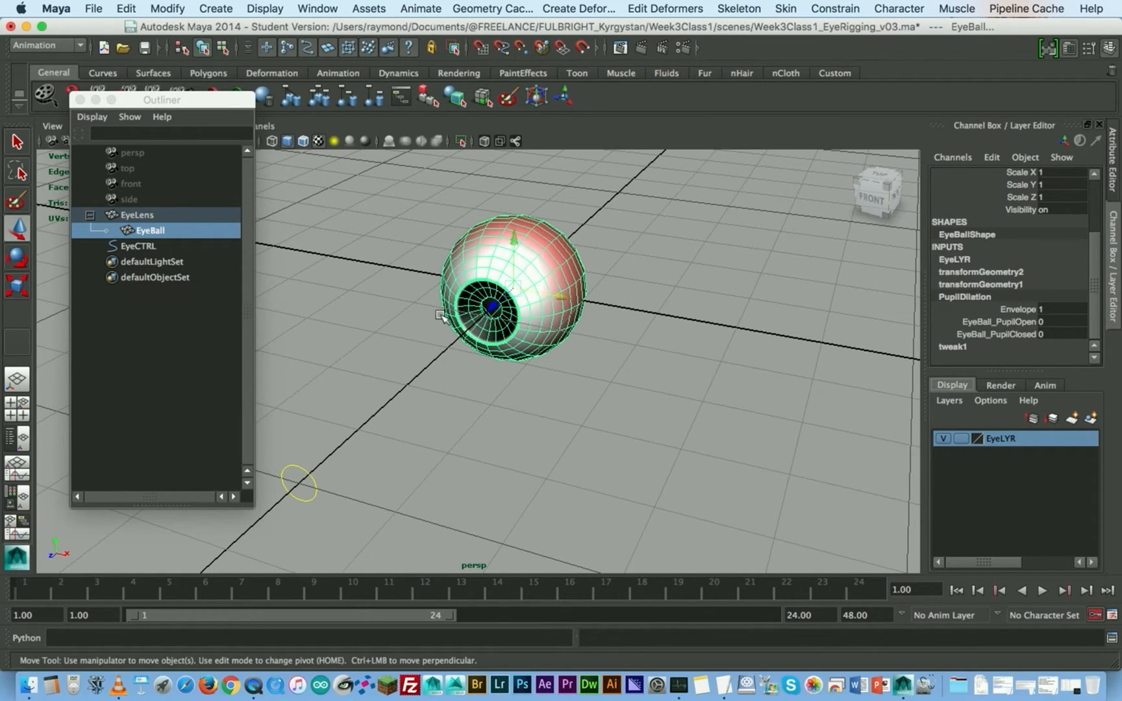
- Start a new custom attribute on EyeCTRL with the long name PupilDilation
left_click(350, 409)
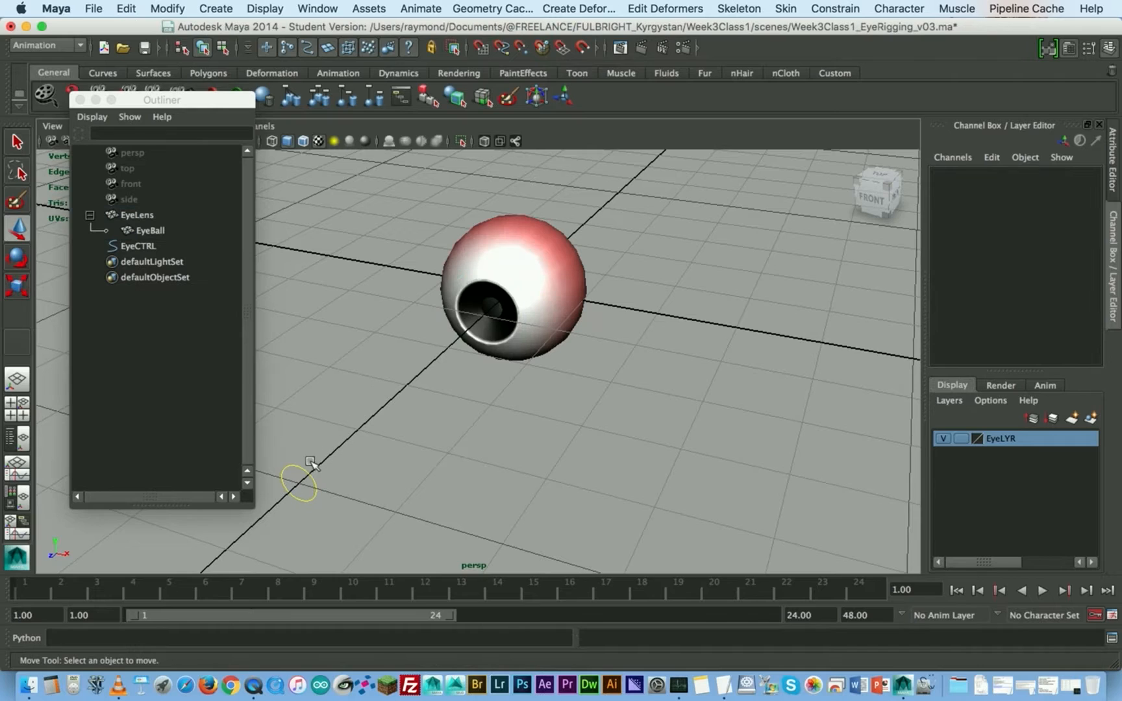
left_click(301, 469)
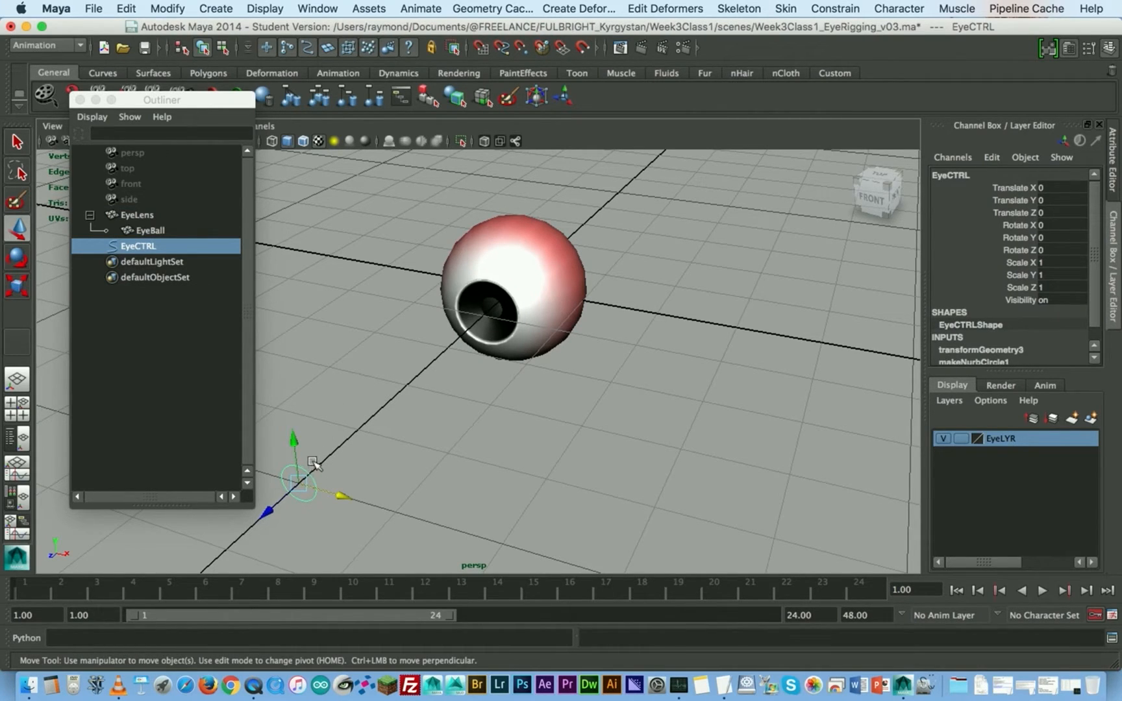
left_click(997, 158)
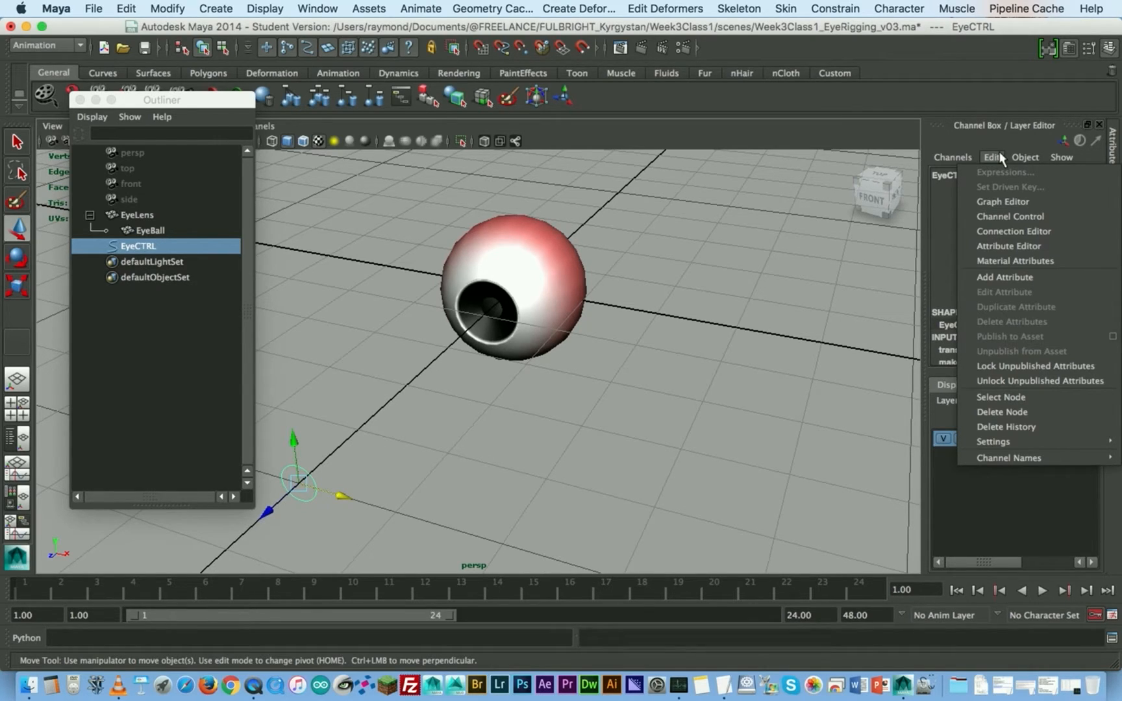
left_click(1000, 158)
left_click(999, 156)
left_click(1006, 275)
left_click_drag(774, 111, 526, 172)
left_click(548, 219)
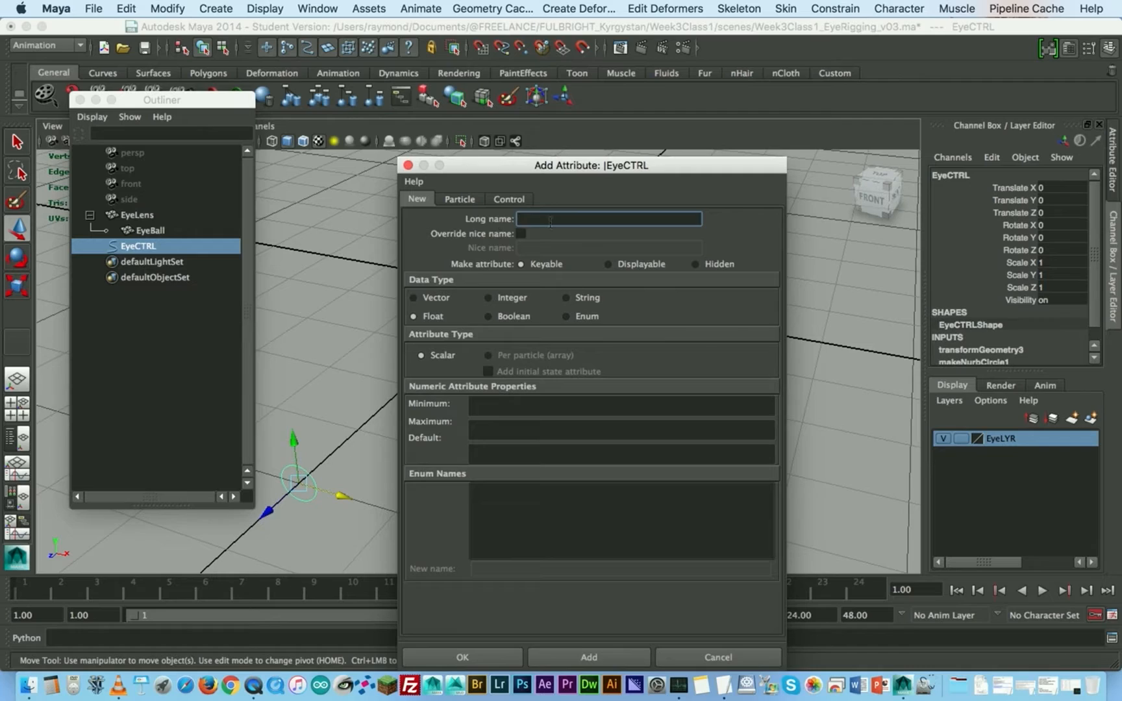
type("Pupil Dilation")
- Keep the PupilDilation attribute's data type as Float and move the dialog clear of the eye
left_click(506, 300)
left_click(444, 317)
left_click_drag(466, 165, 665, 158)
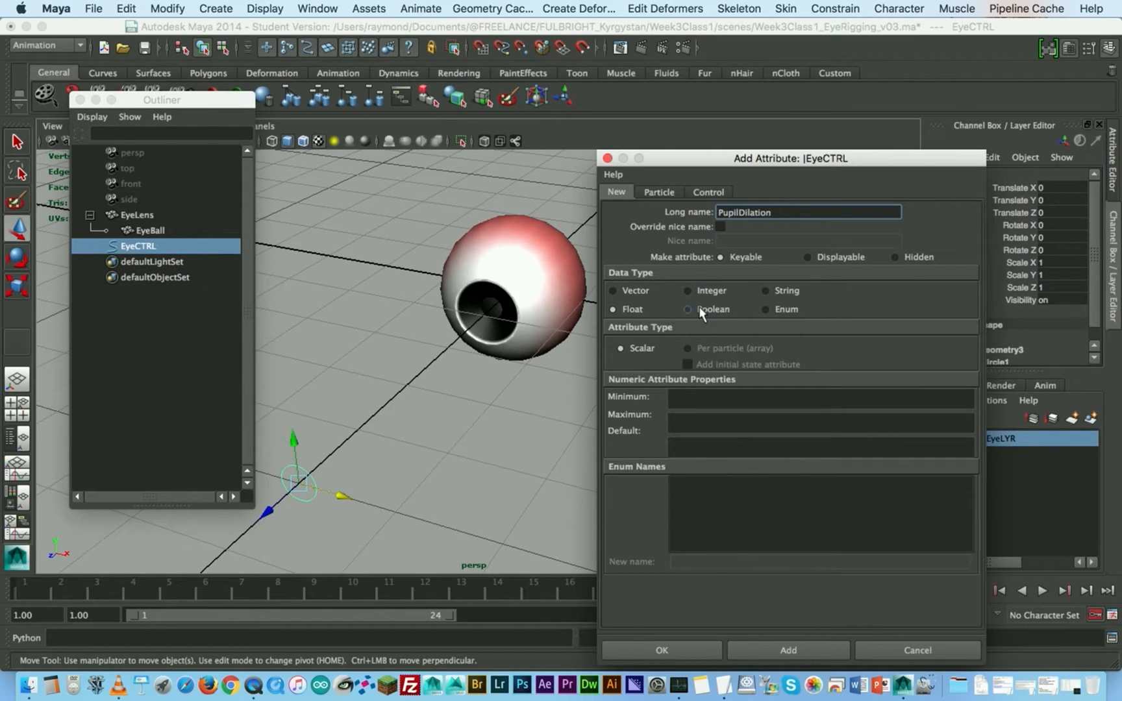
left_click_drag(783, 157, 684, 149)
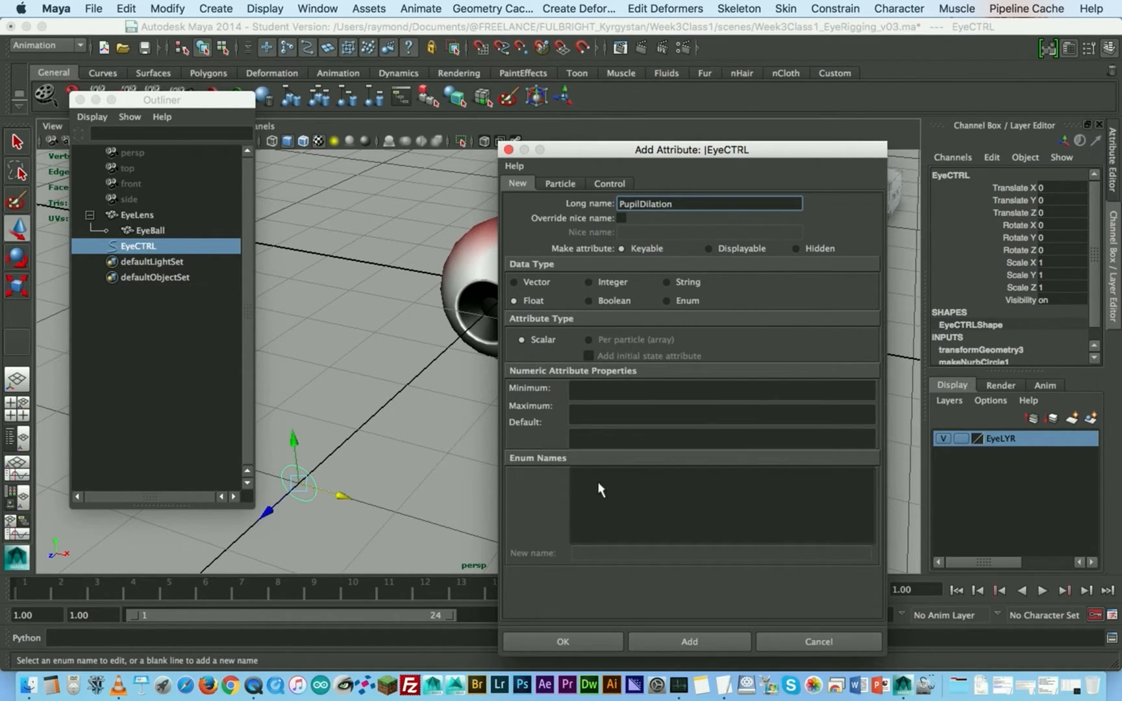
left_click(534, 283)
left_click(531, 302)
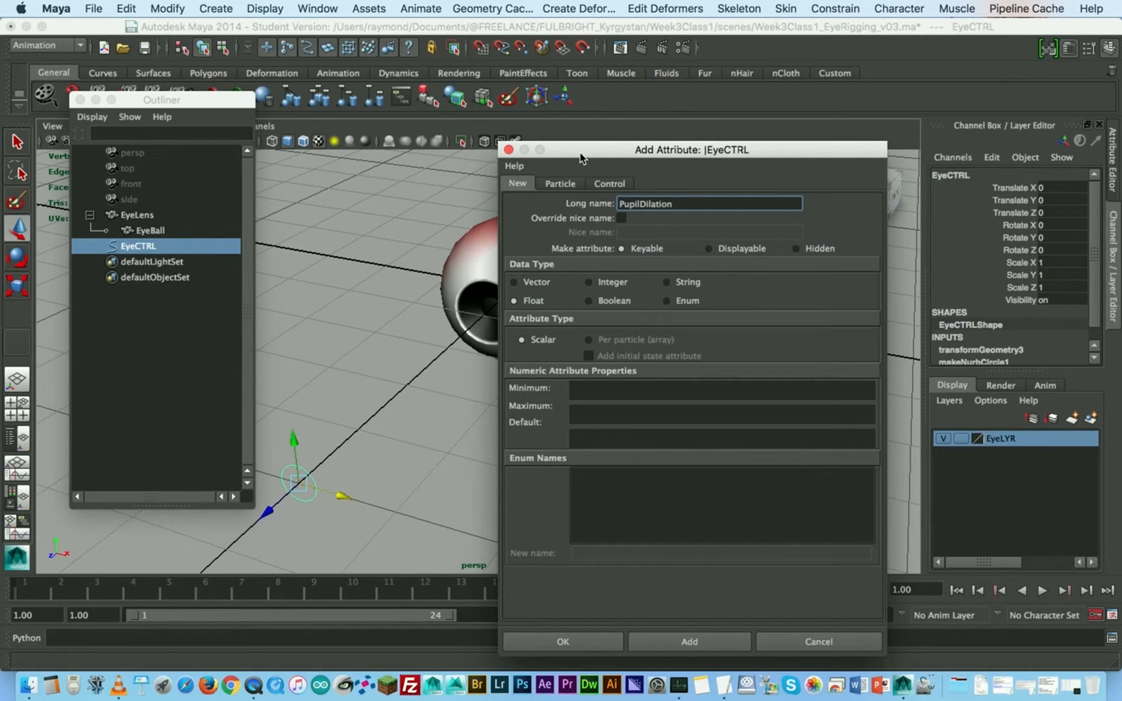
left_click_drag(583, 150, 714, 110)
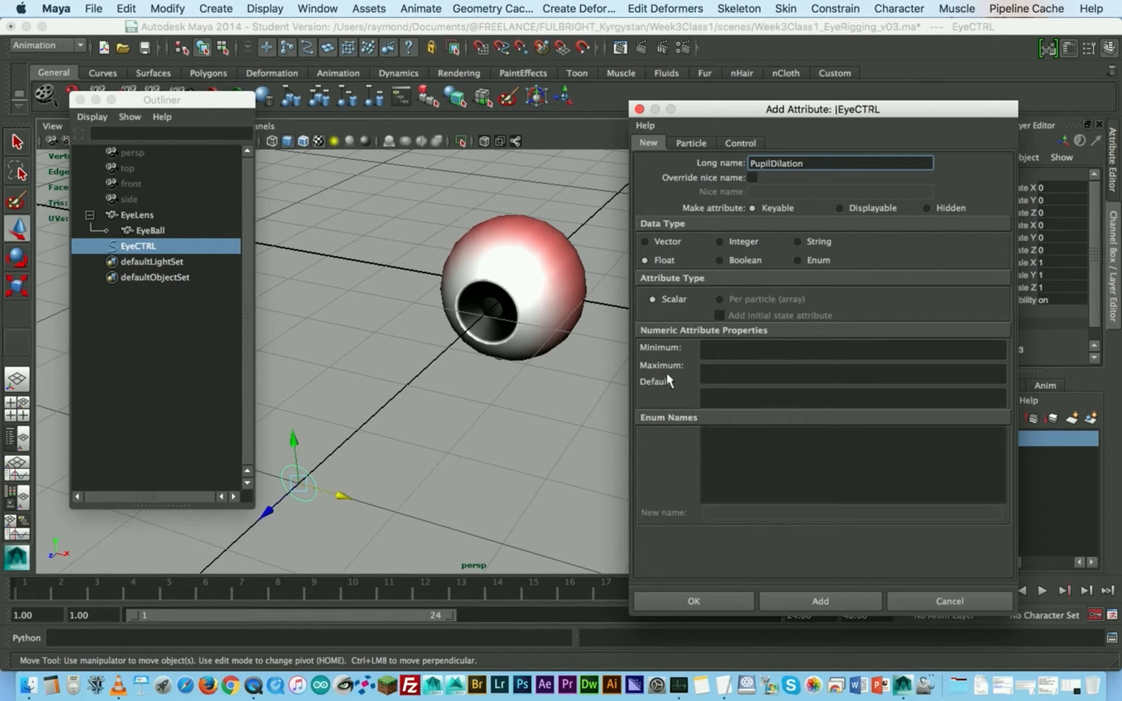
- Give PupilDilation a minimum of -1, a maximum of 1 and a default of 0, and add it to EyeCTRL
left_click(744, 351)
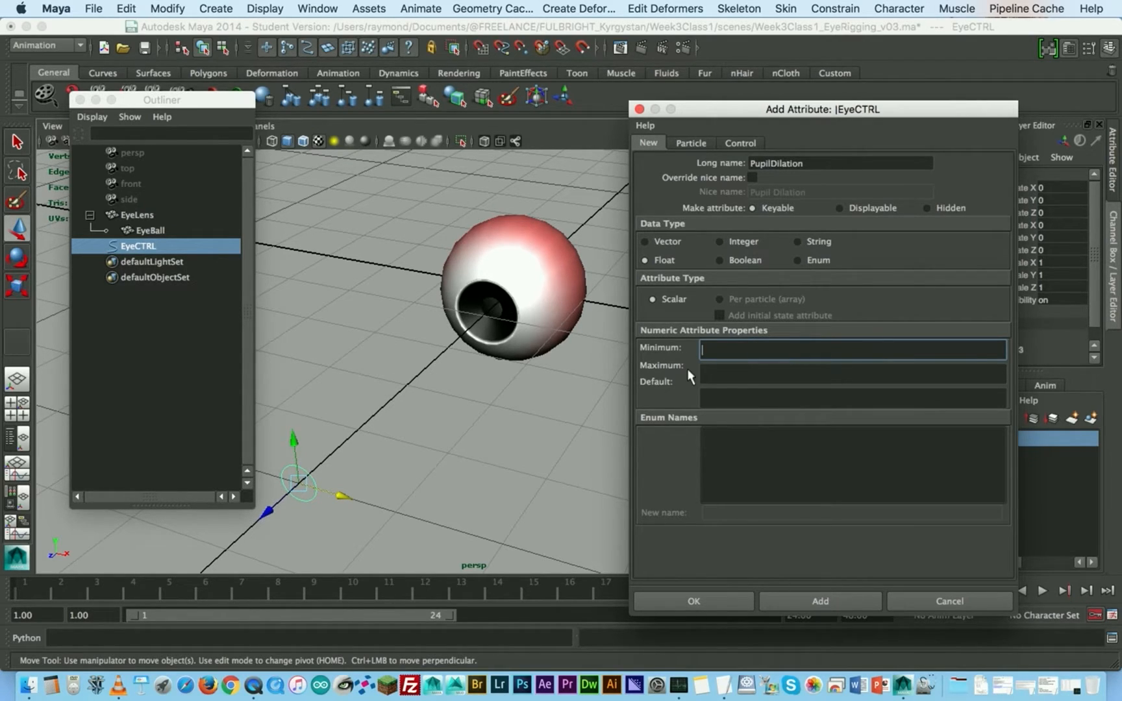
left_click(711, 390)
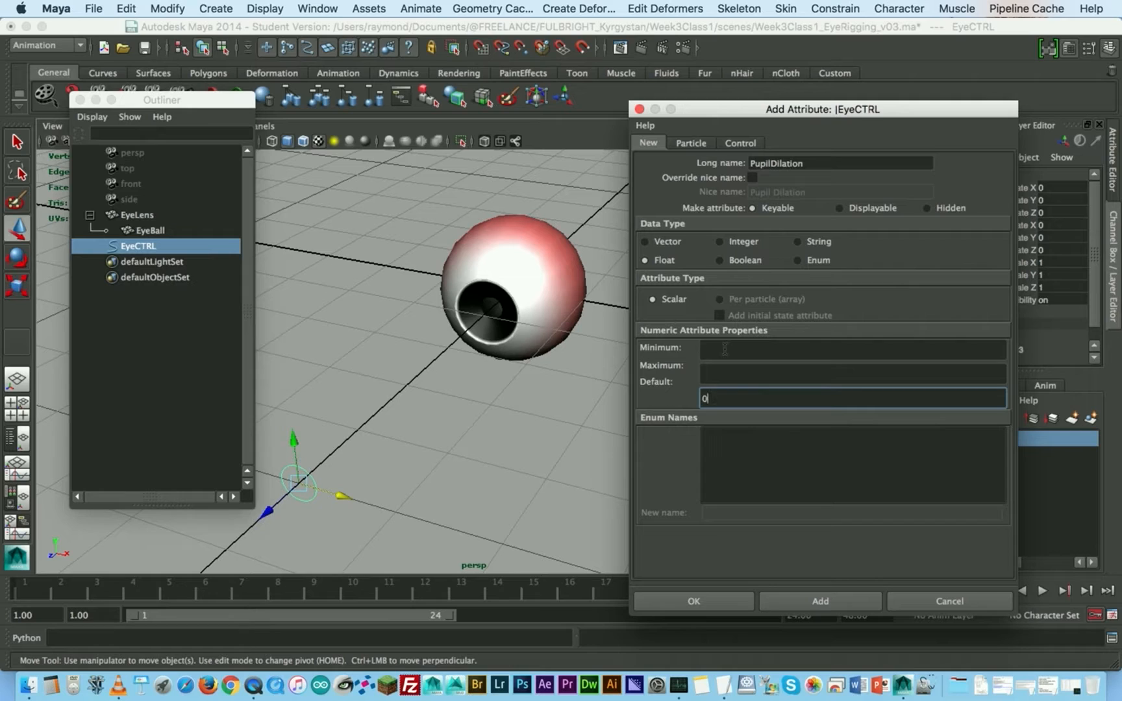
left_click(724, 349)
left_click_drag(844, 110, 661, 147)
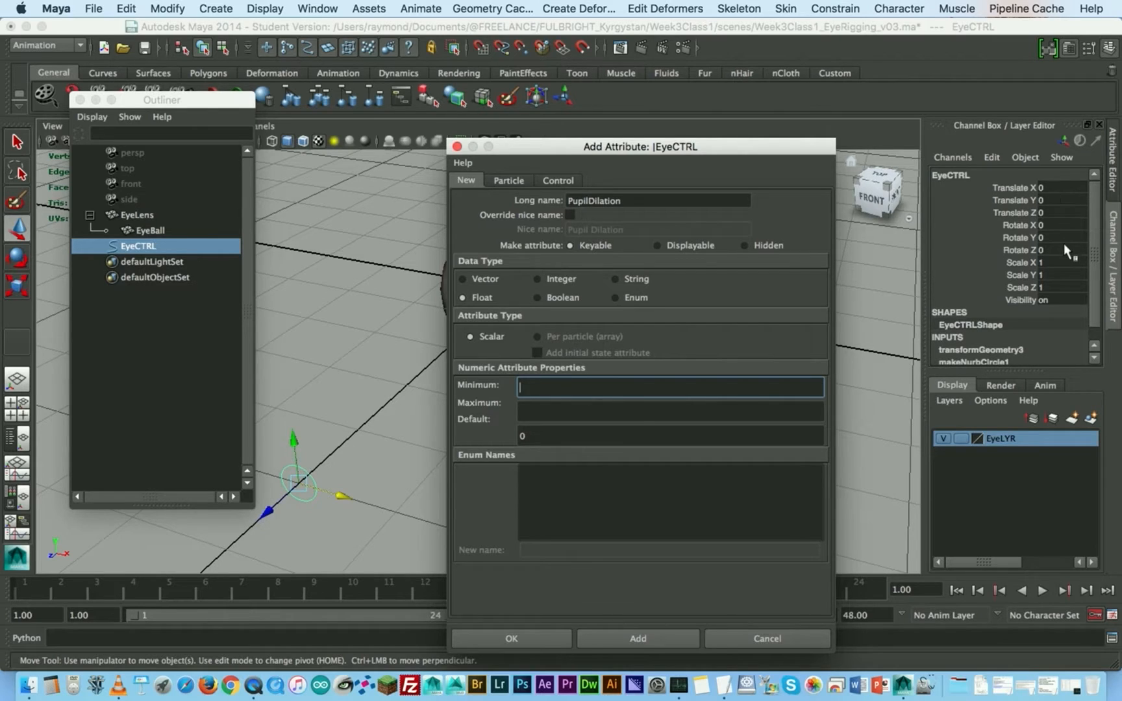
left_click_drag(733, 151, 863, 125)
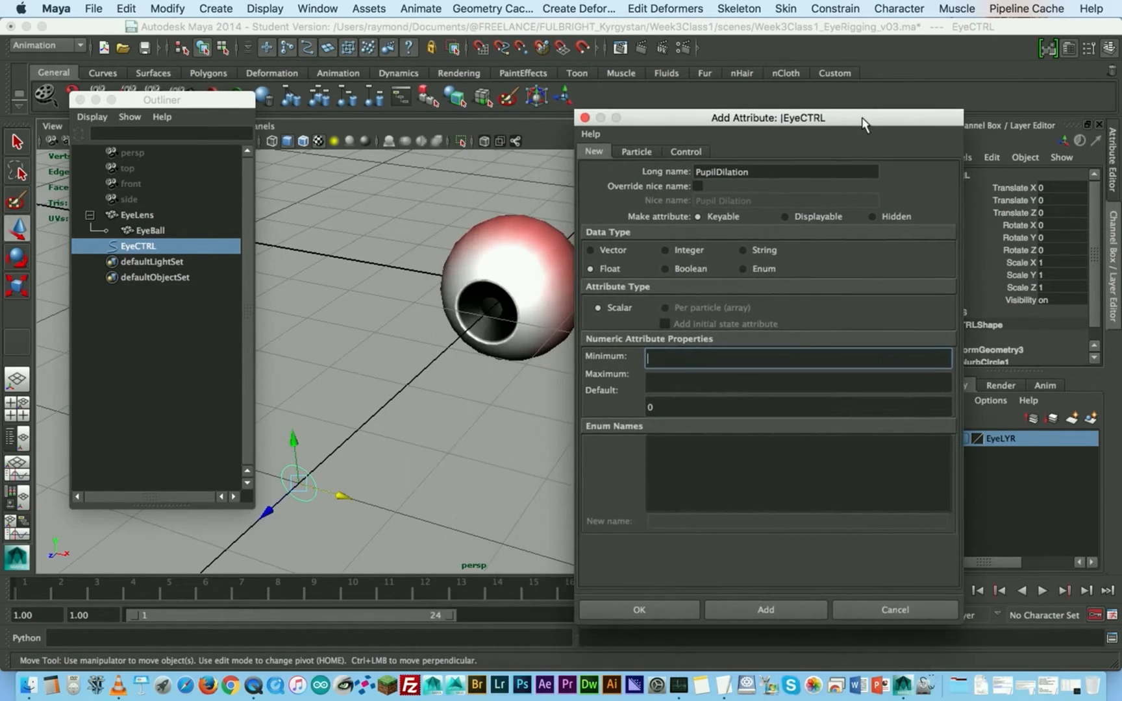
left_click(671, 375)
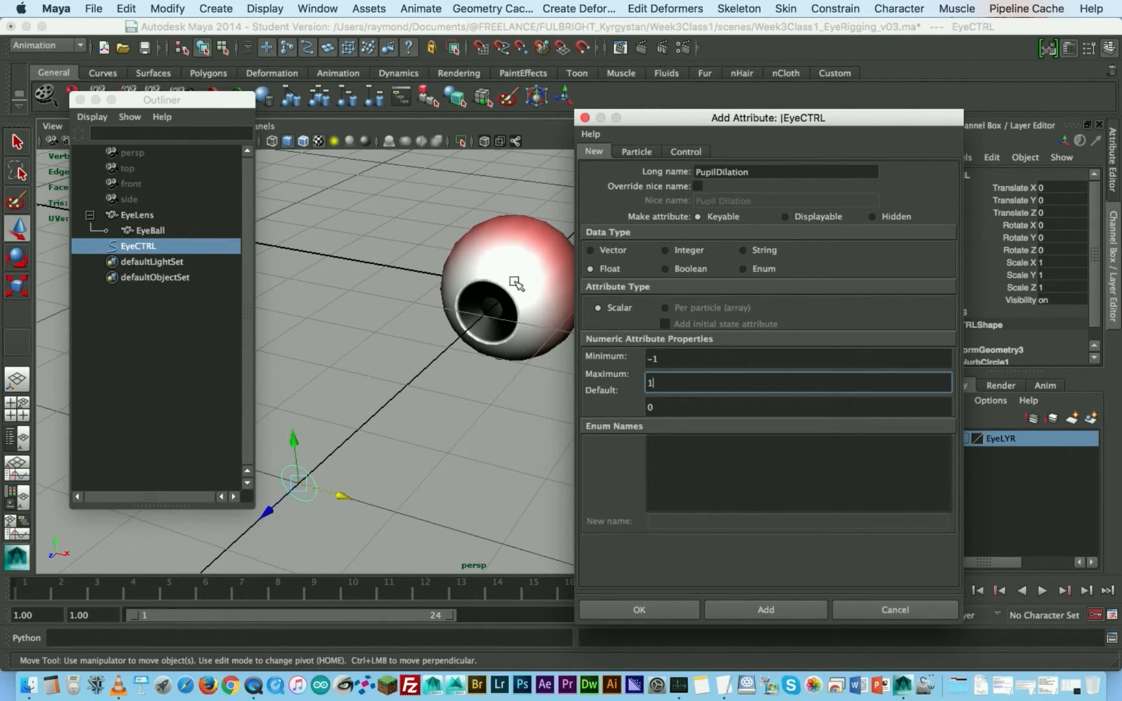
left_click(675, 356)
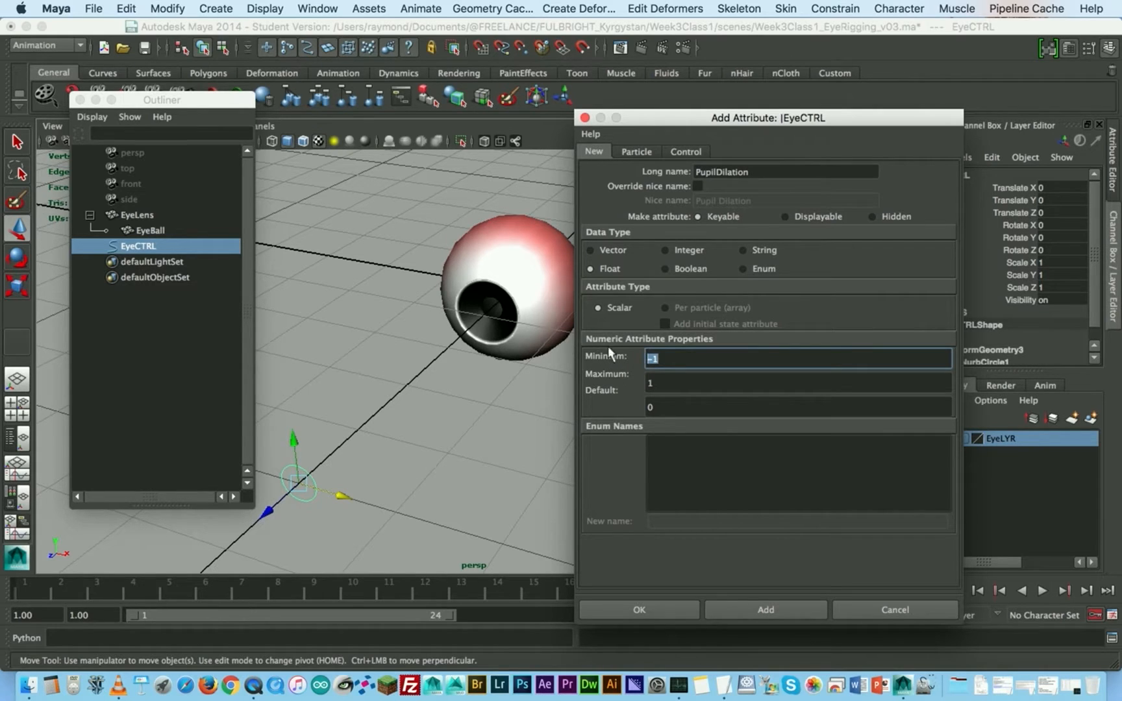
left_click_drag(734, 122, 719, 90)
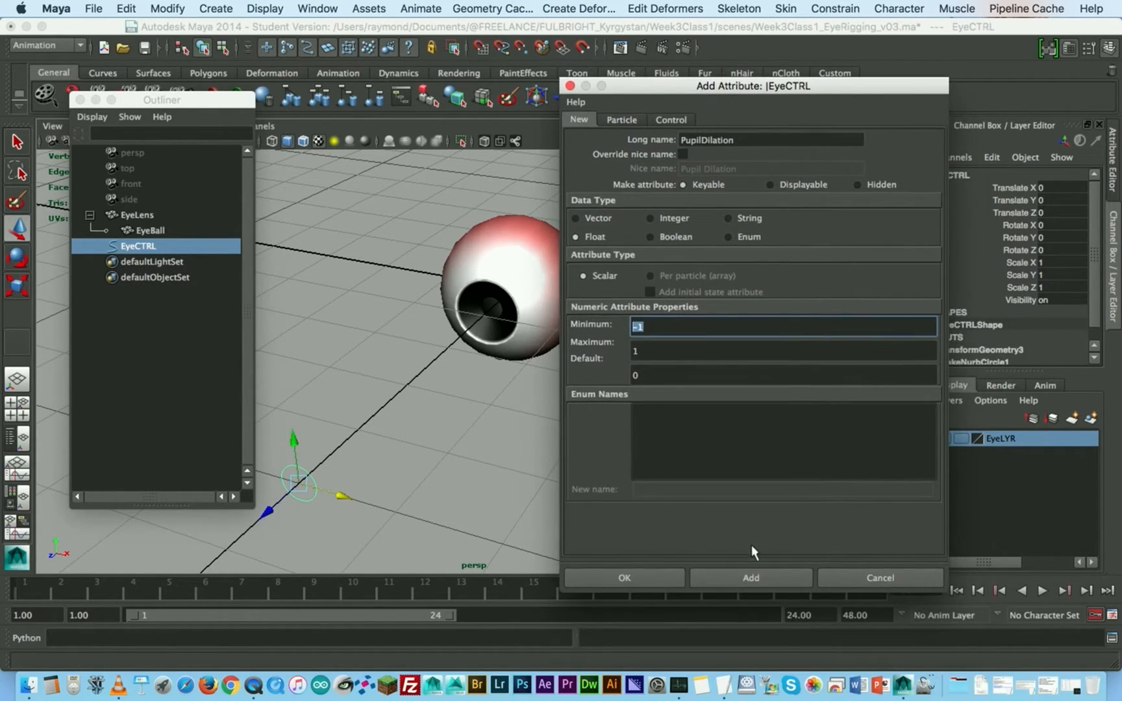
left_click(756, 576)
left_click(826, 575)
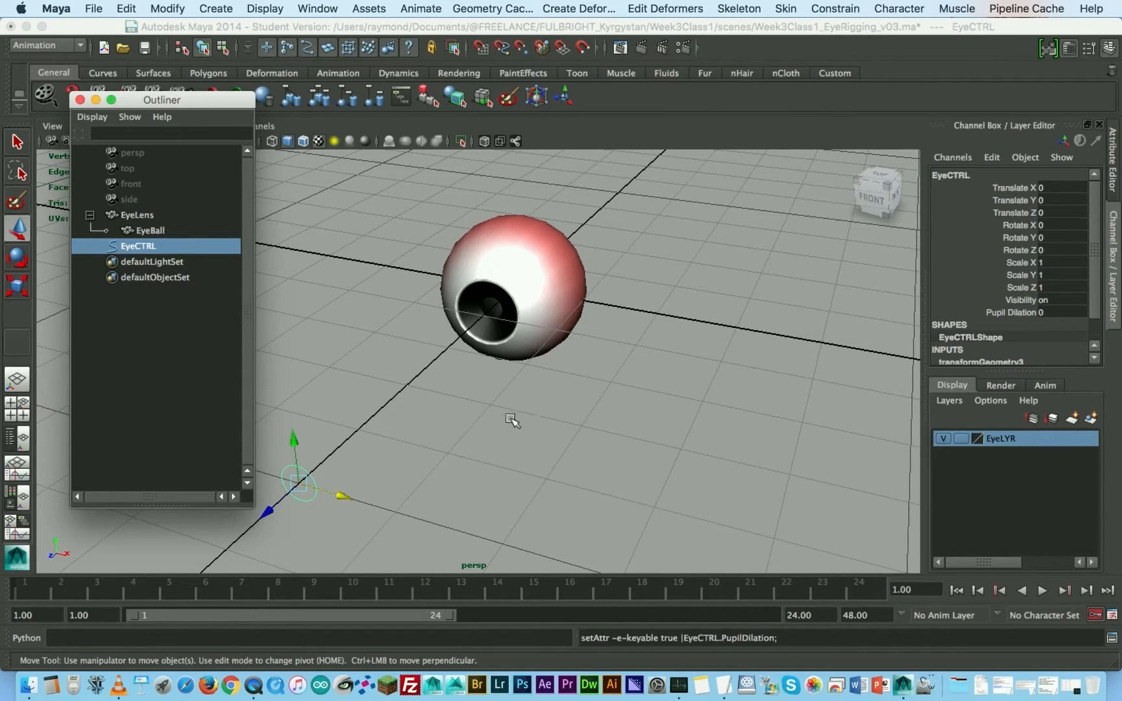
- Try the Pupil Dilation channel of EyeCTRL over its range and set its value to -1
left_click(1020, 312)
middle_click_drag(764, 313, 726, 307)
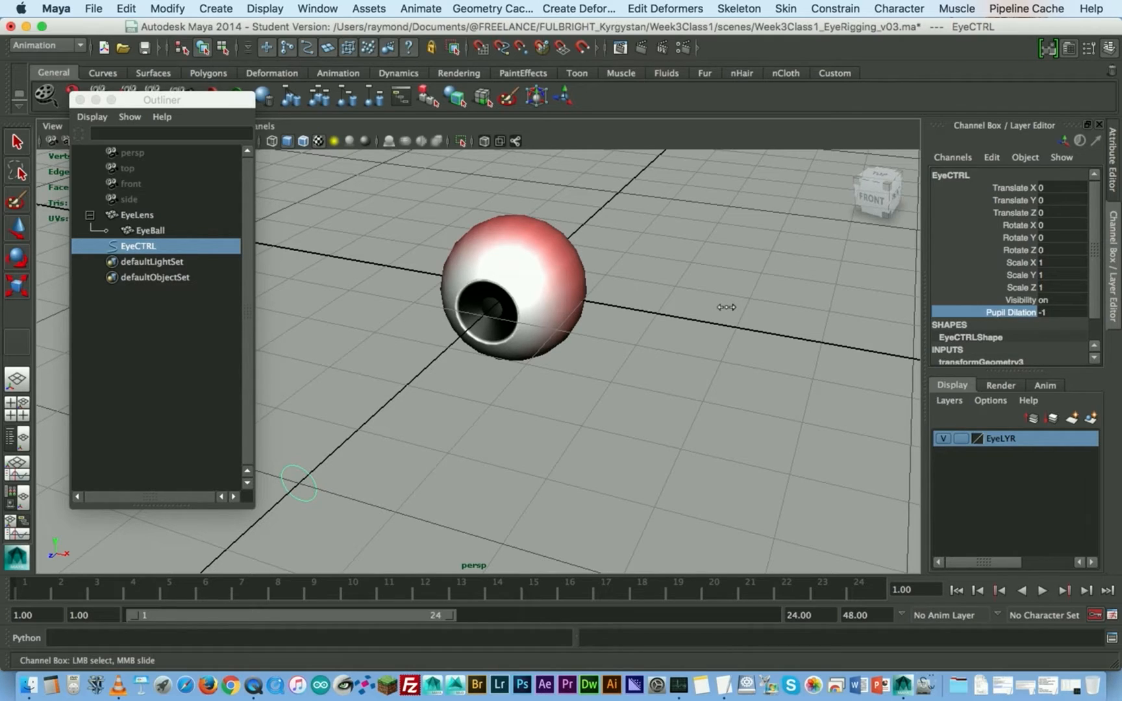
double_click(1044, 313)
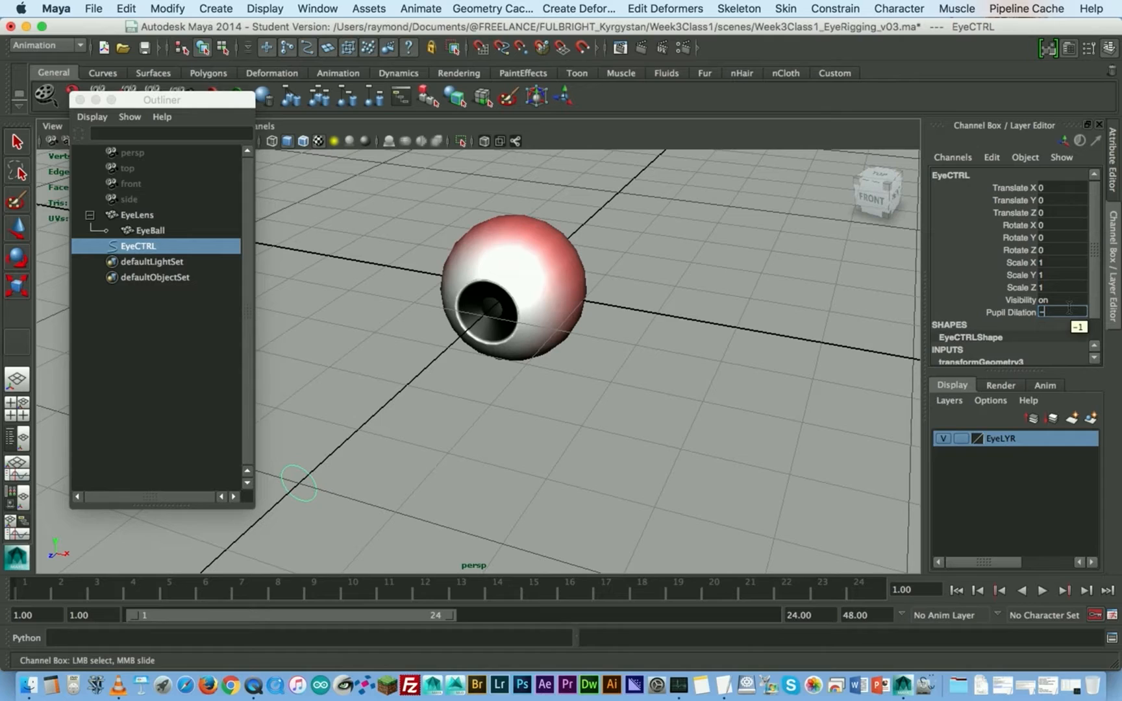
key("Return")
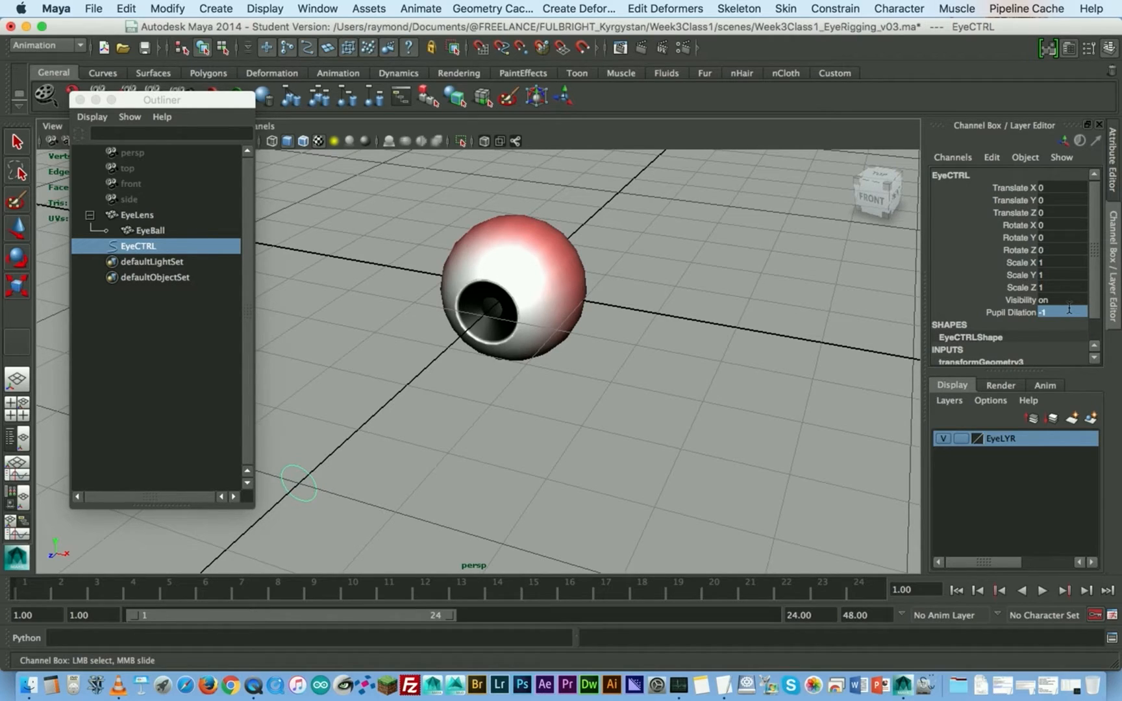
- Set a key on only the Pupil Dilation channel of EyeCTRL
left_click(1029, 314)
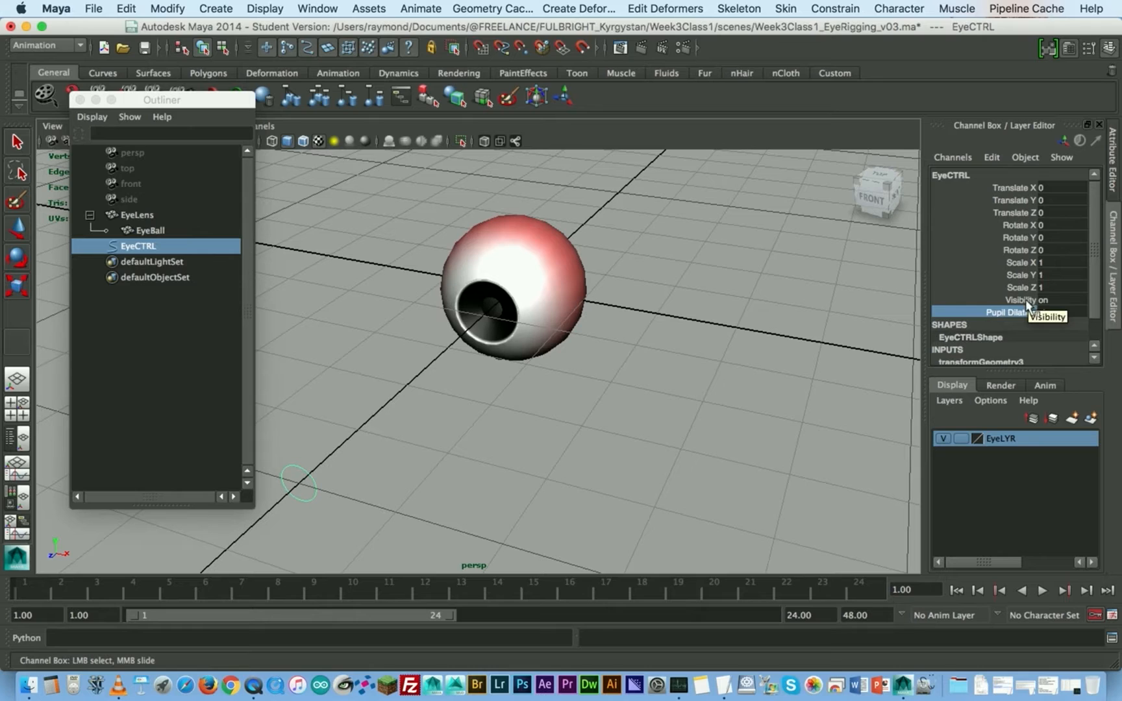
right_click(1027, 304)
left_click(988, 56)
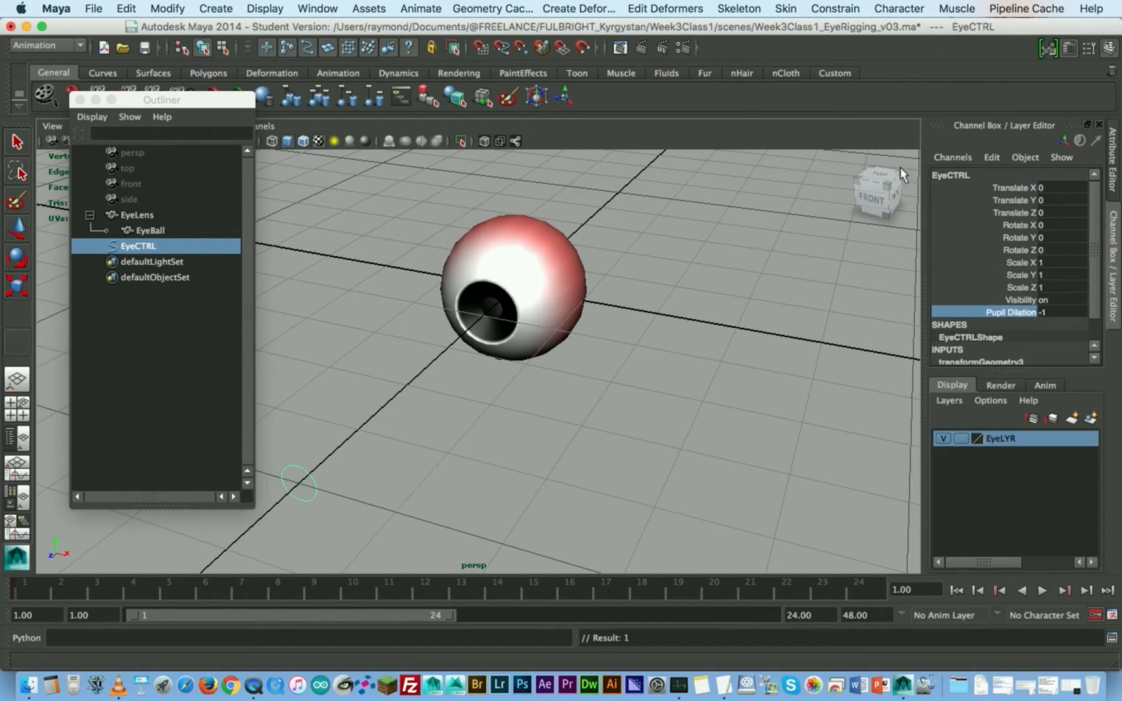
key("w")
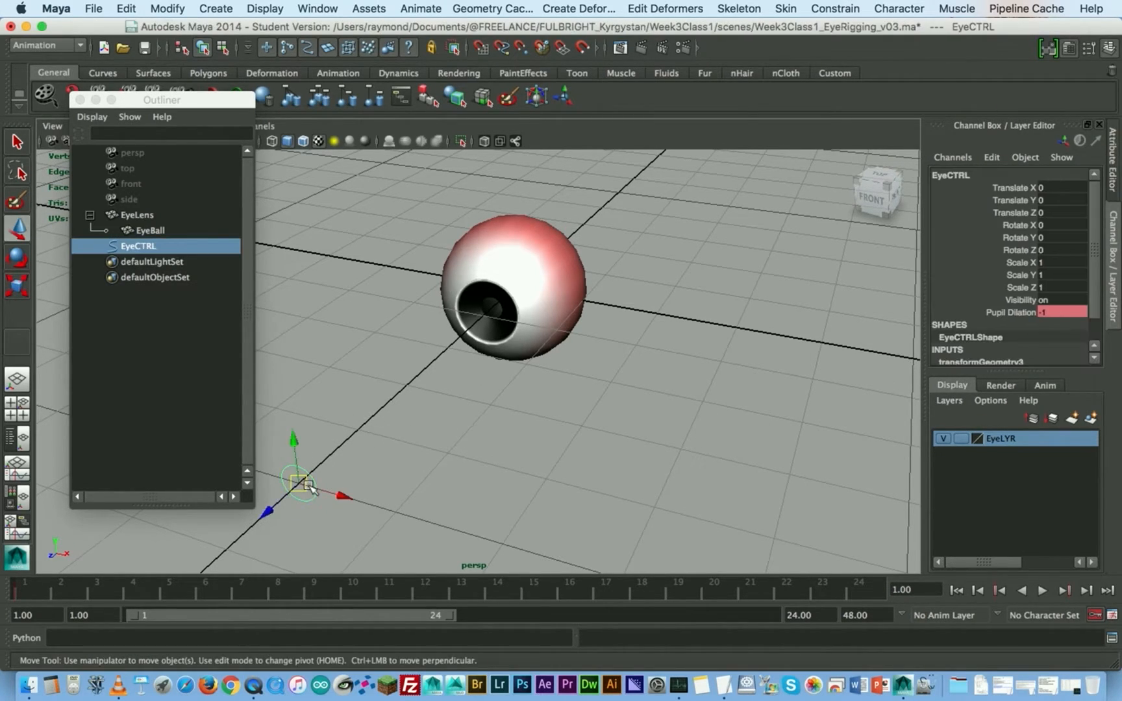
- Break the connection on EyeCTRL's Pupil Dilation channel to remove its key
left_click(1025, 312)
right_click(1025, 312)
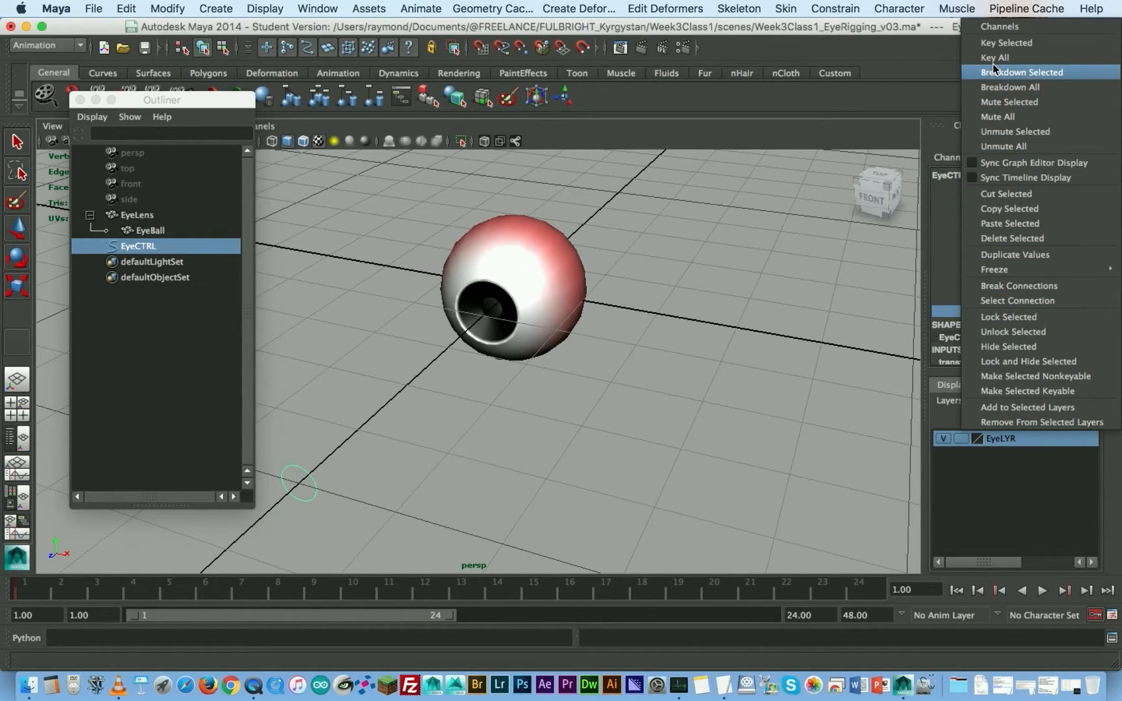
left_click(1010, 286)
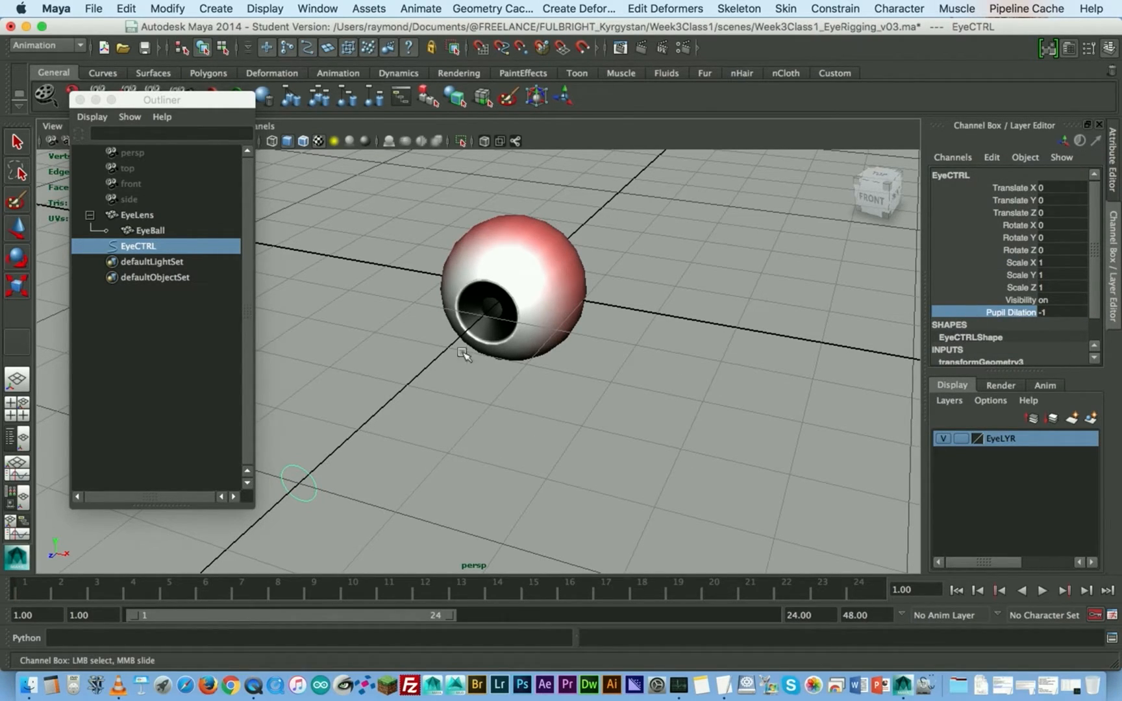
- Open Set Driven Key for EyeCTRL's Pupil Dilation channel and move its window off the Channel Box
middle_click_drag(558, 372, 506, 374)
left_click(993, 158)
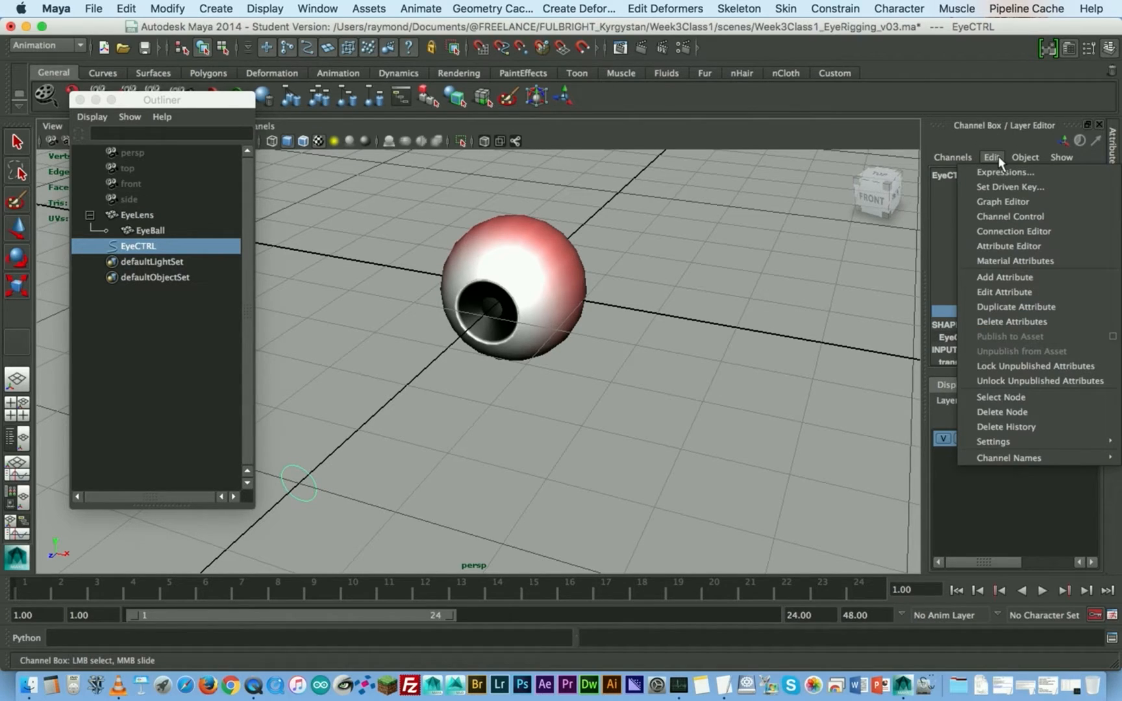
left_click(993, 157)
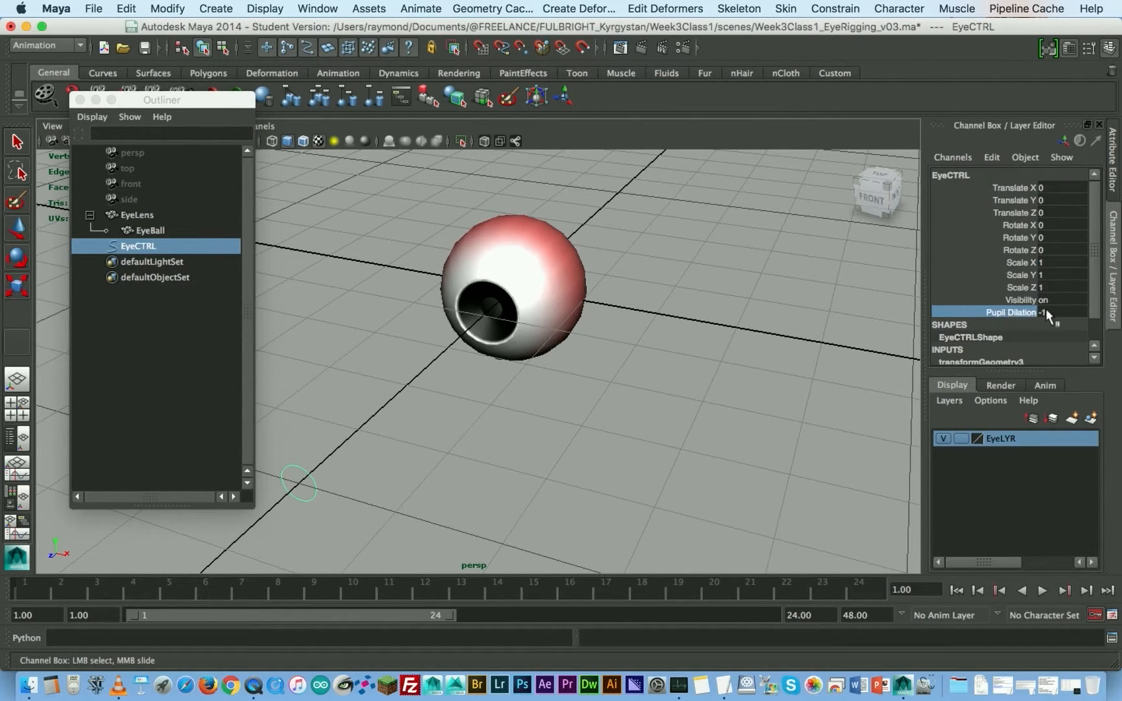
left_click(989, 161)
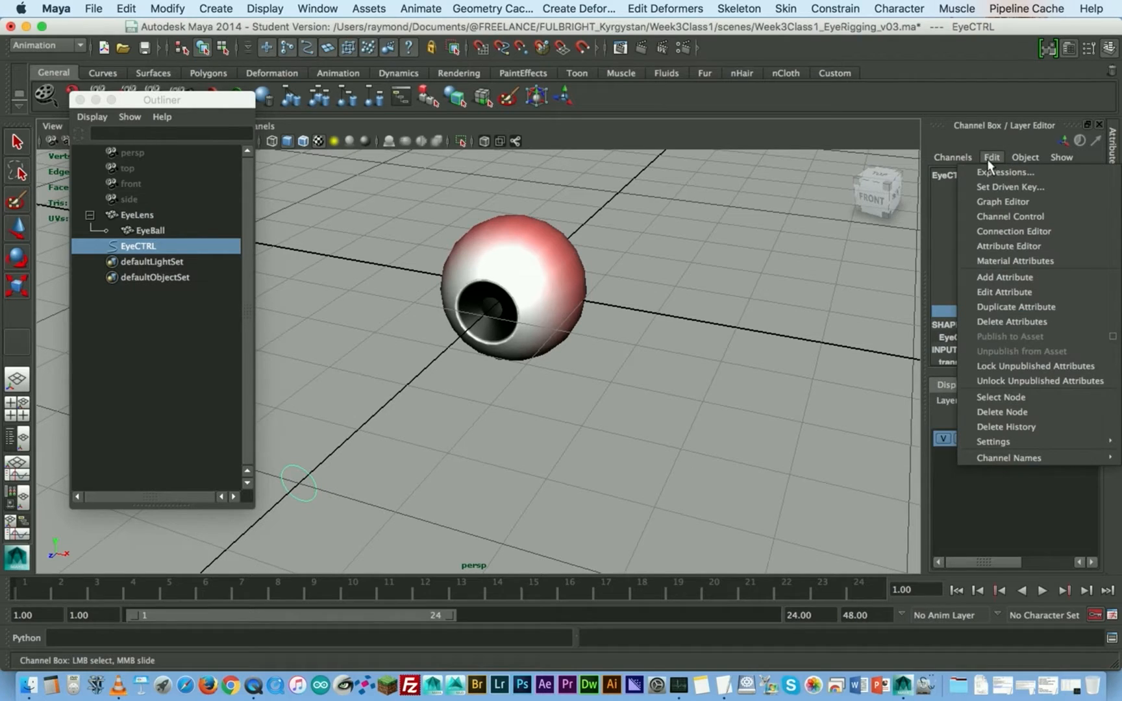
left_click(1017, 187)
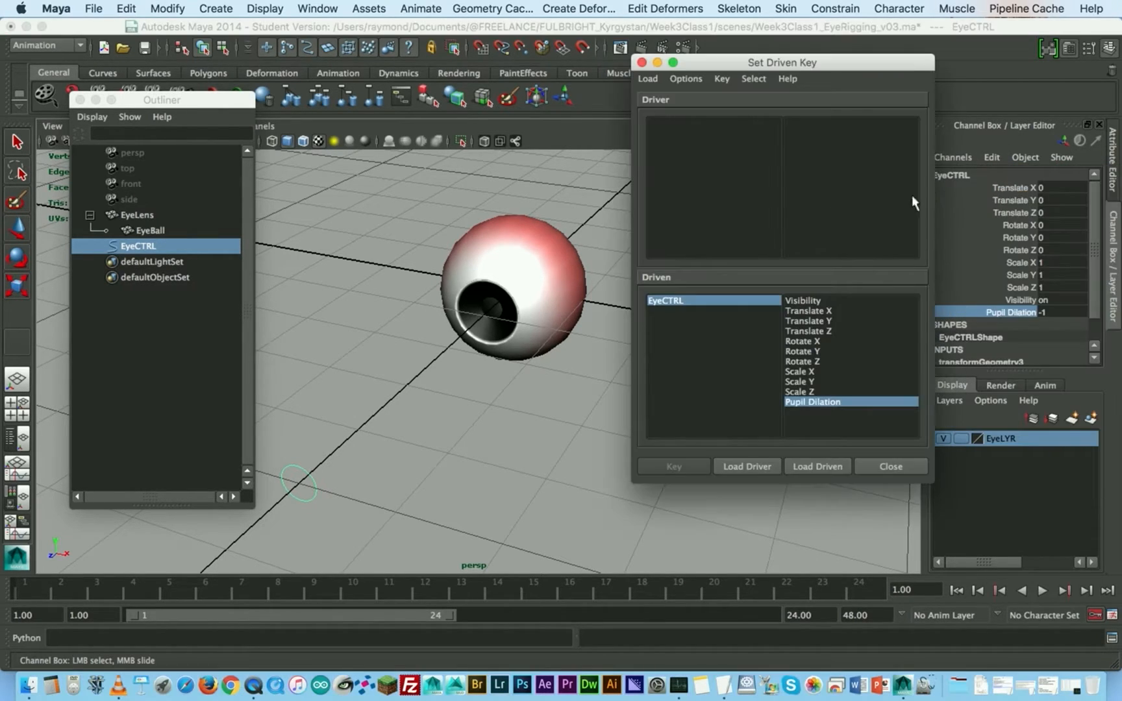
left_click_drag(739, 62, 711, 151)
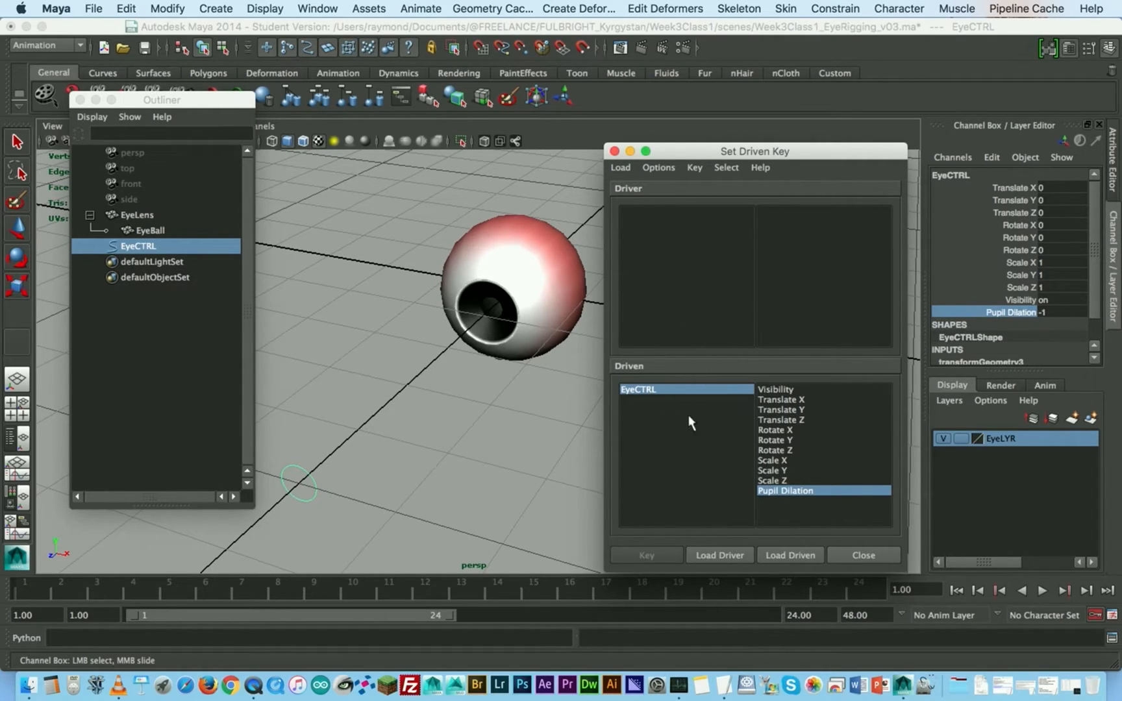
- Load EyeCTRL as the driver in Set Driven Key and choose its Pupil Dilation attribute
left_click_drag(338, 435, 301, 492)
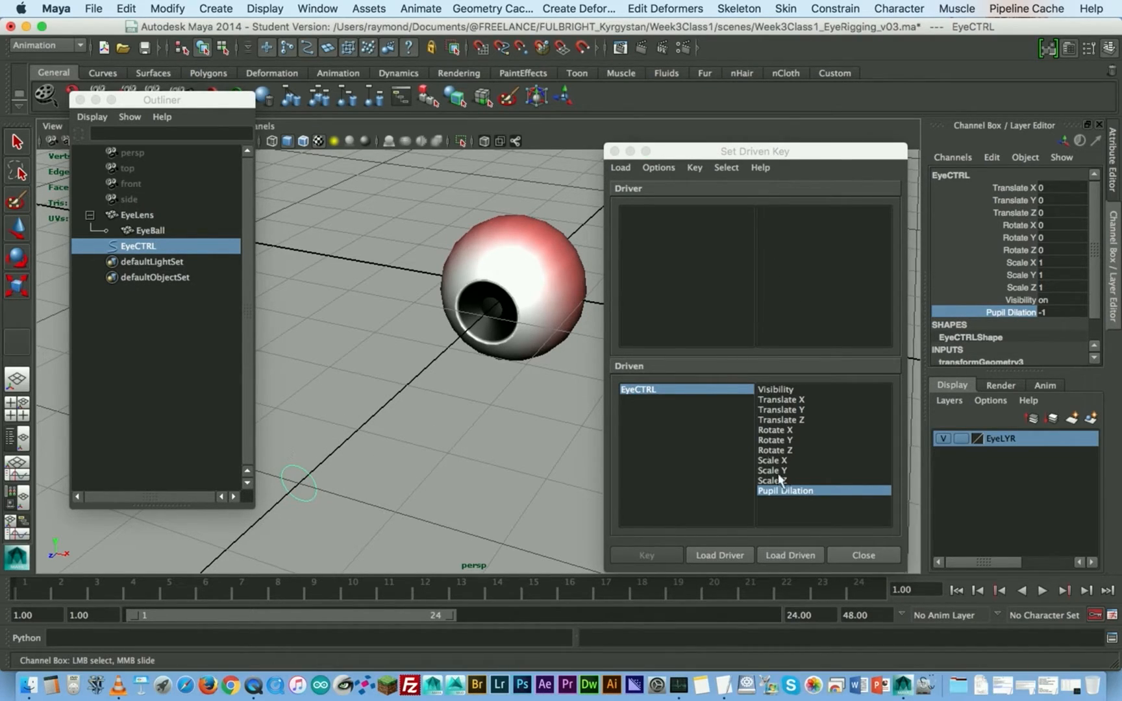
left_click(720, 555)
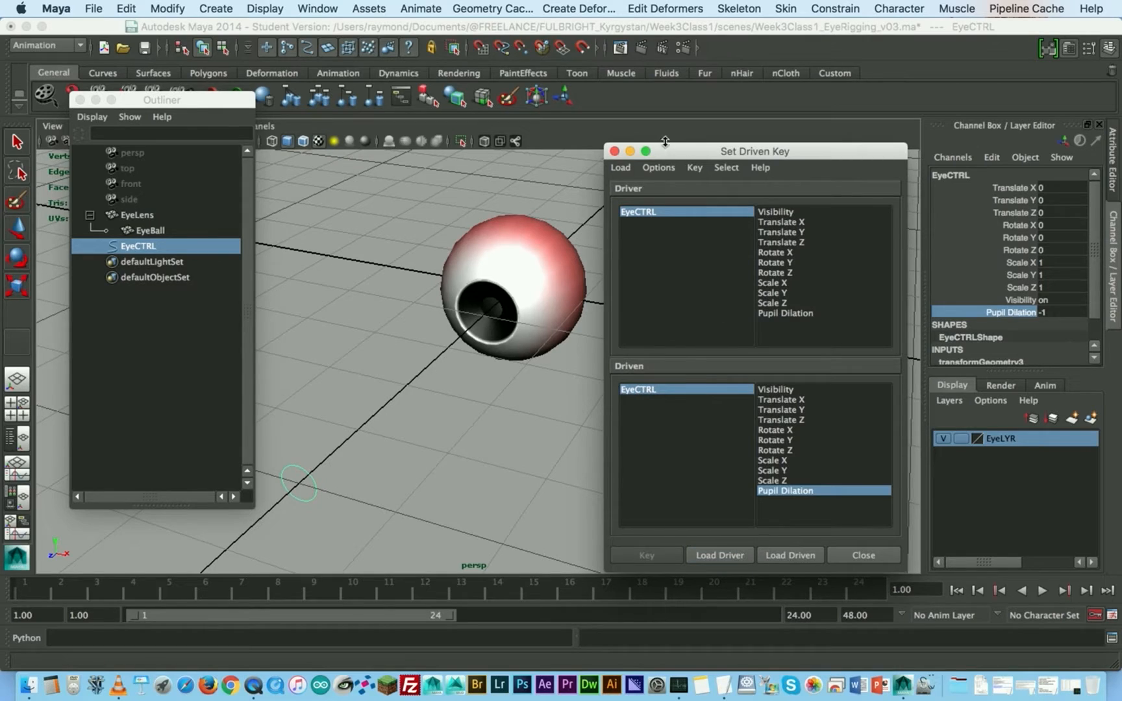
left_click(795, 315)
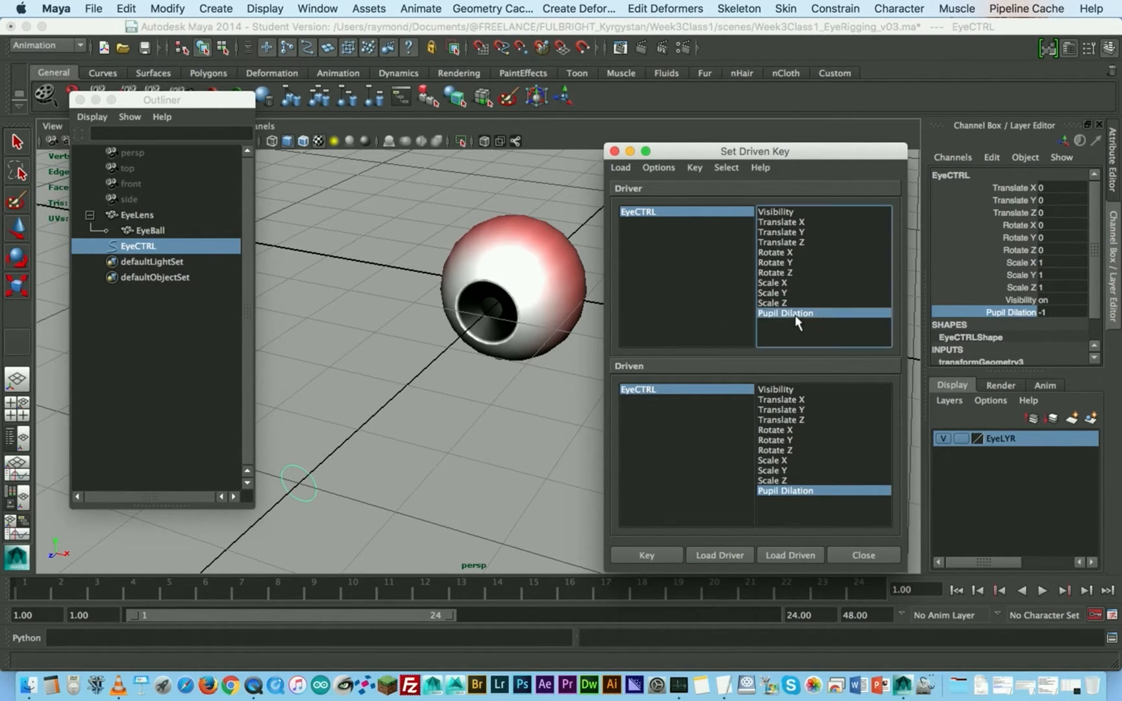
left_click_drag(811, 156, 879, 148)
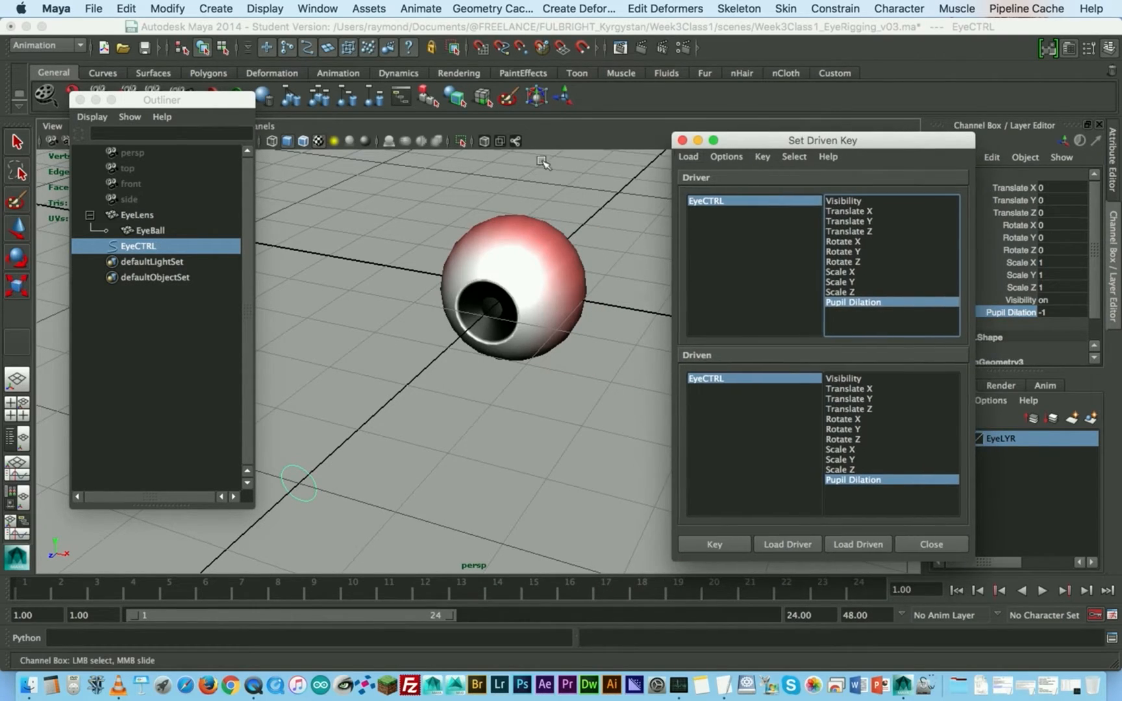
- Select EyeBall and load it as the driven object in Set Driven Key, keeping the Channel Box uncovered
left_click(162, 232)
left_click_drag(888, 146, 409, 126)
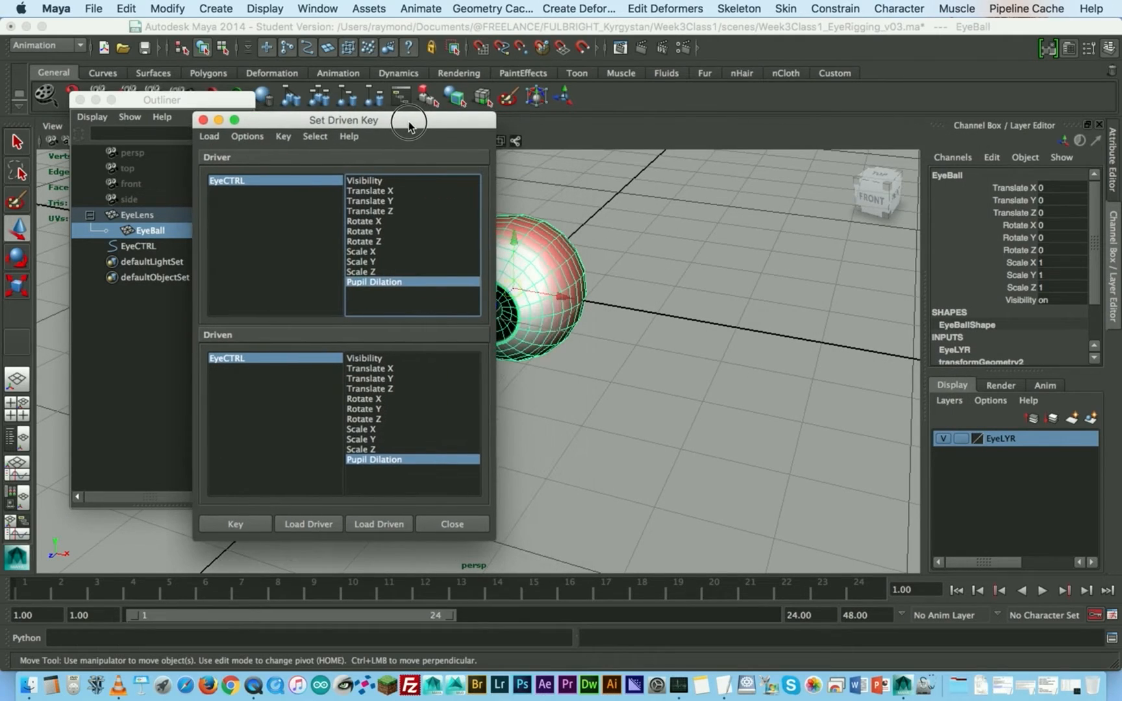
left_click(386, 525)
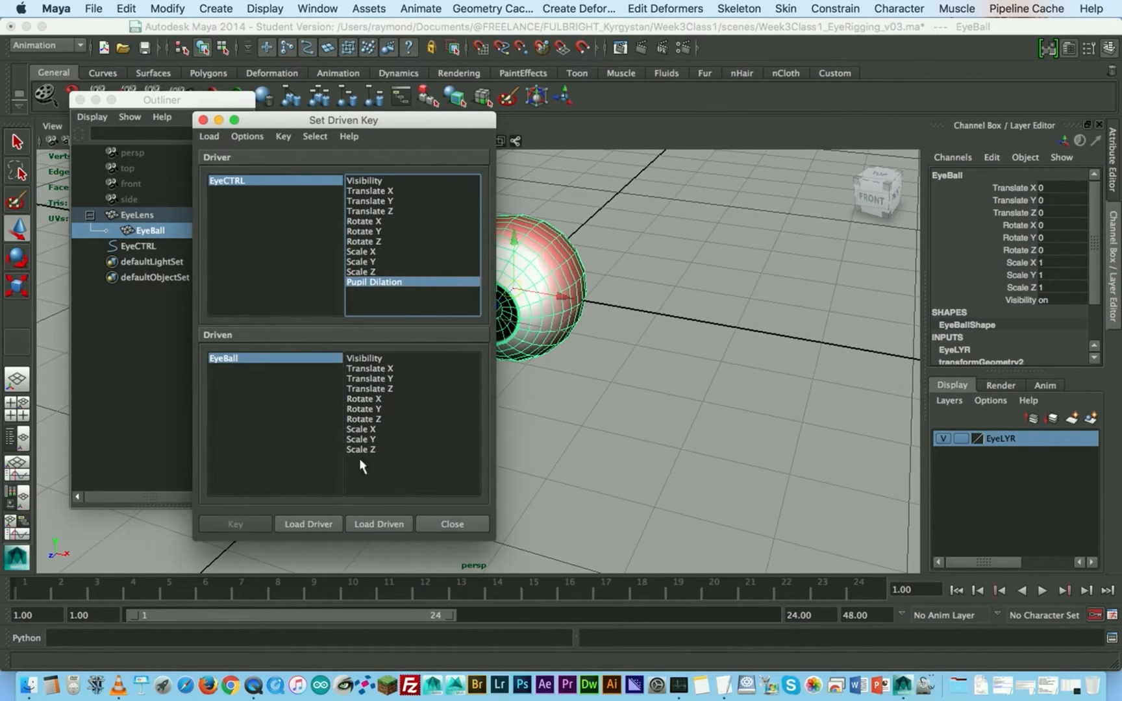
left_click_drag(419, 123, 779, 106)
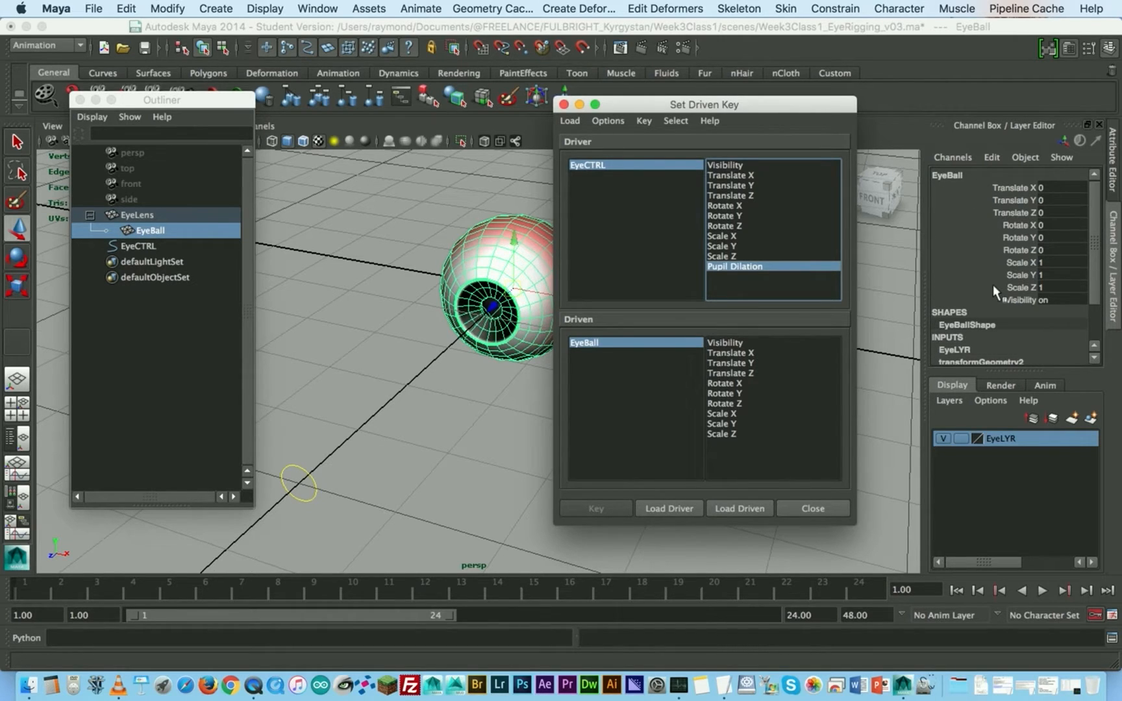
- Load EyeBall's PupilDilation blend shape node as driven and choose its EyeBall_PupilOpen attribute
scroll(978, 272, "down", 2)
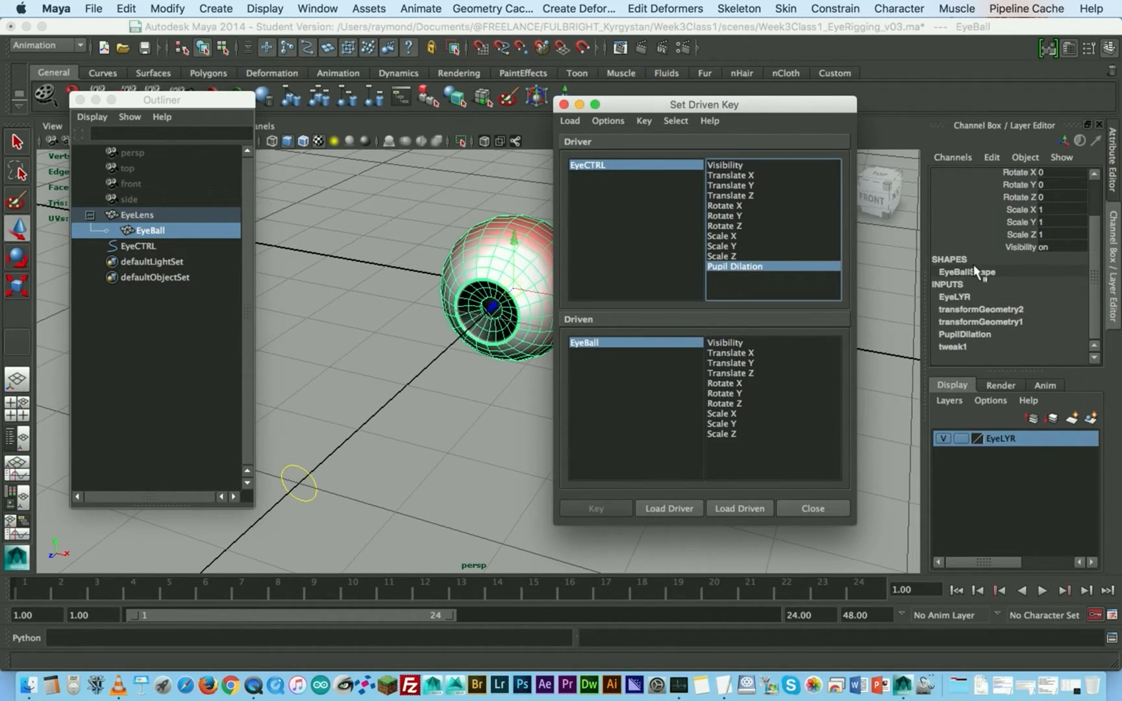
left_click(979, 334)
left_click(979, 333)
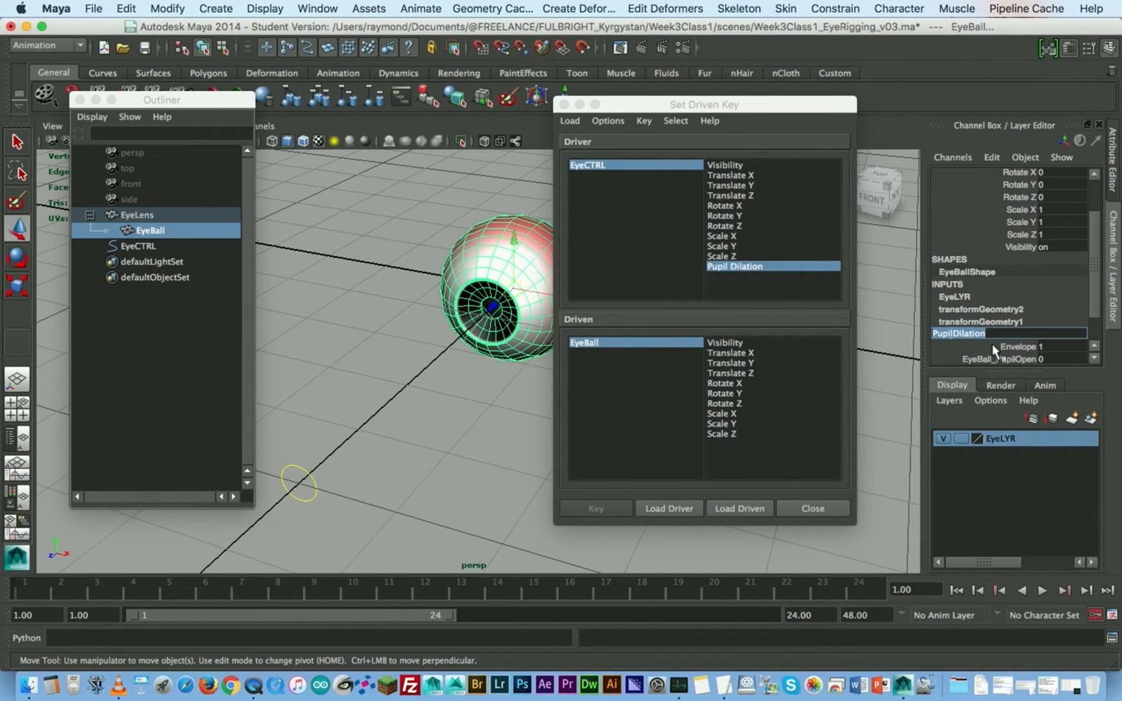
scroll(994, 342, "down", 2)
left_click(1047, 324)
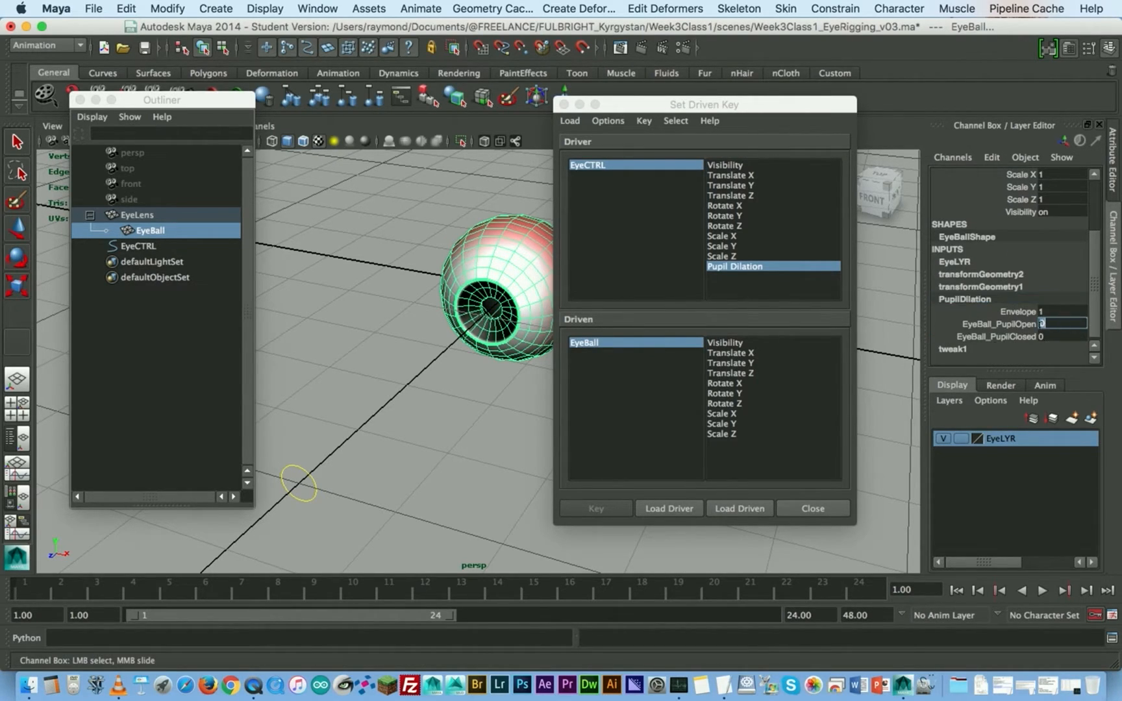
left_click(751, 506)
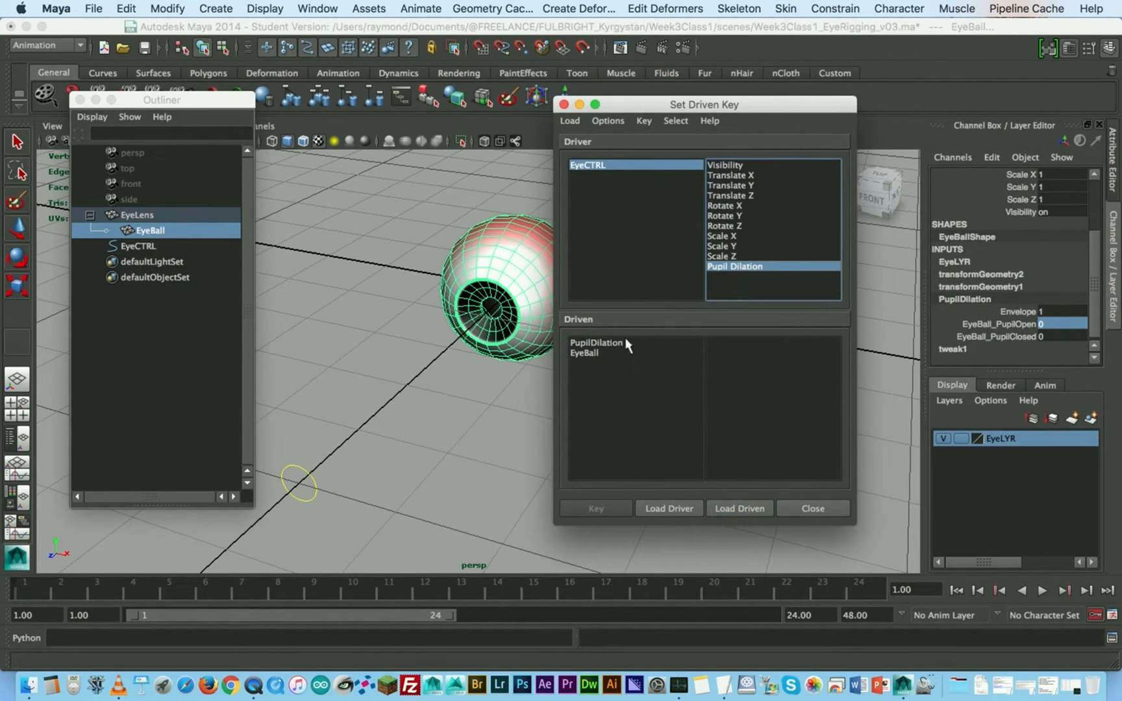
left_click(591, 343)
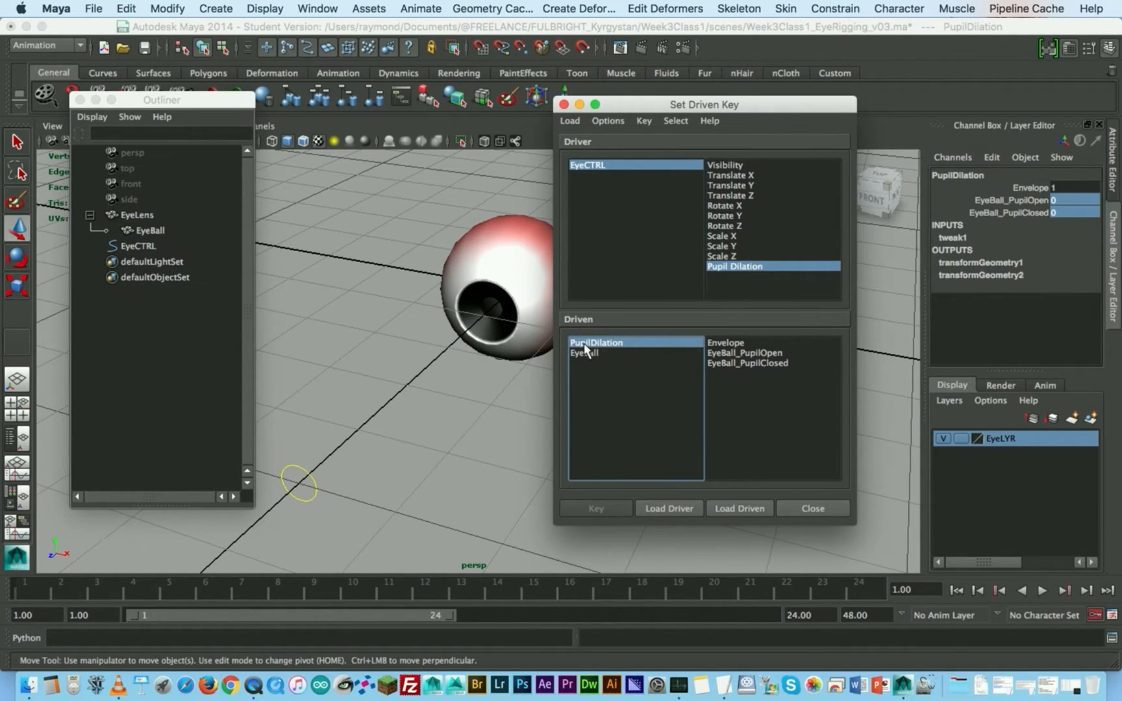
left_click_drag(719, 104, 750, 134)
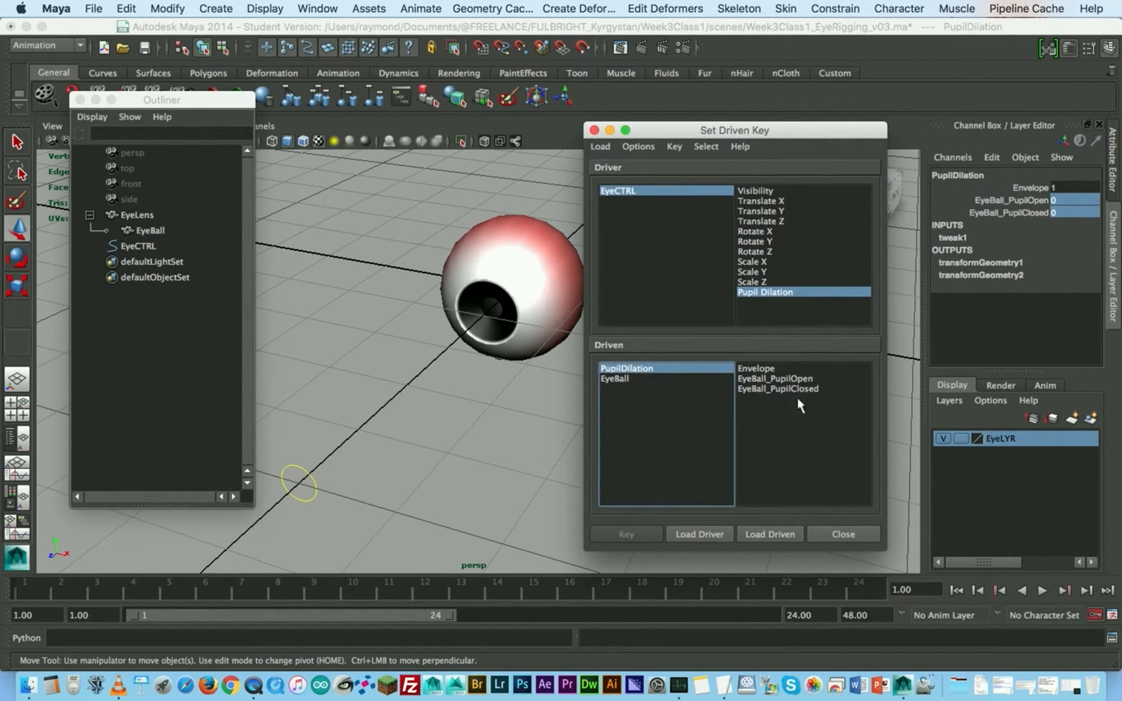
left_click(798, 380)
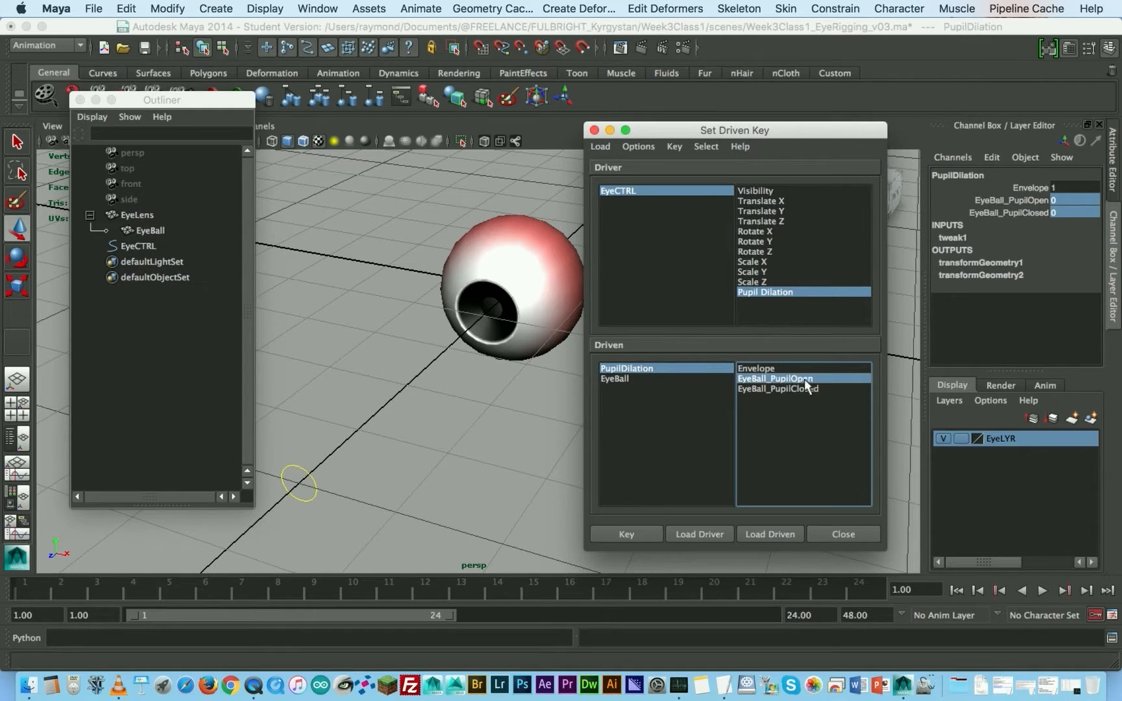
- Select EyeCTRL in the viewport and set its Pupil Dilation value to 1
left_click(310, 477)
left_click(311, 477)
left_click(1021, 312)
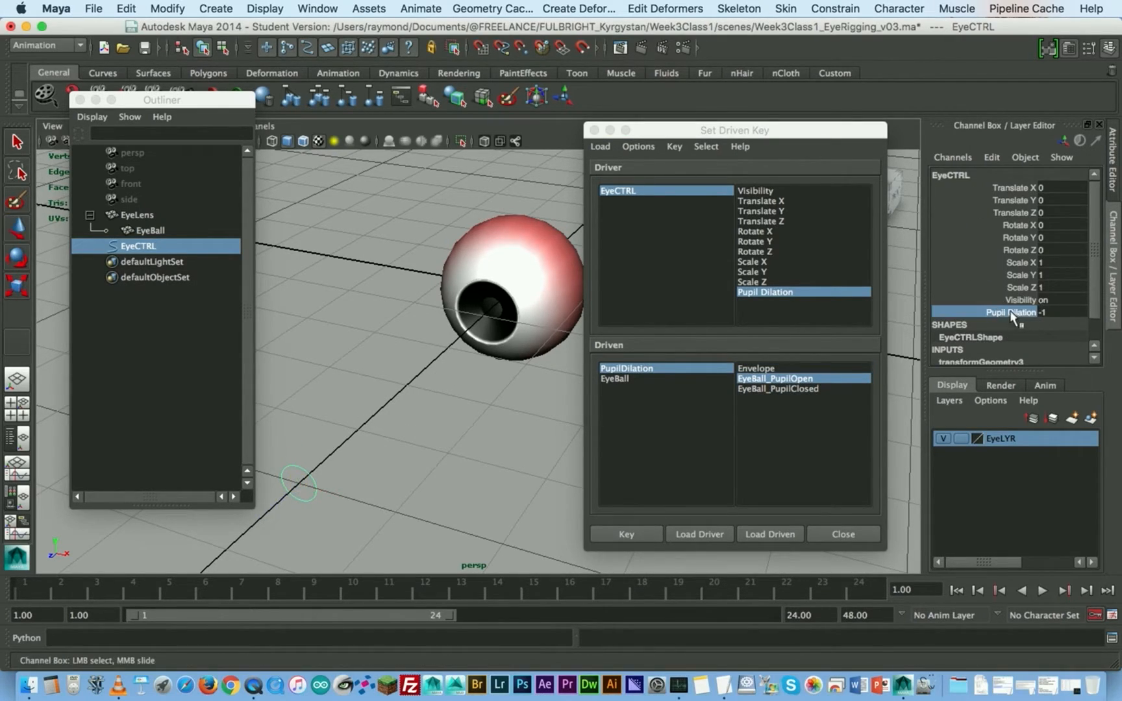
double_click(1055, 313)
type("1")
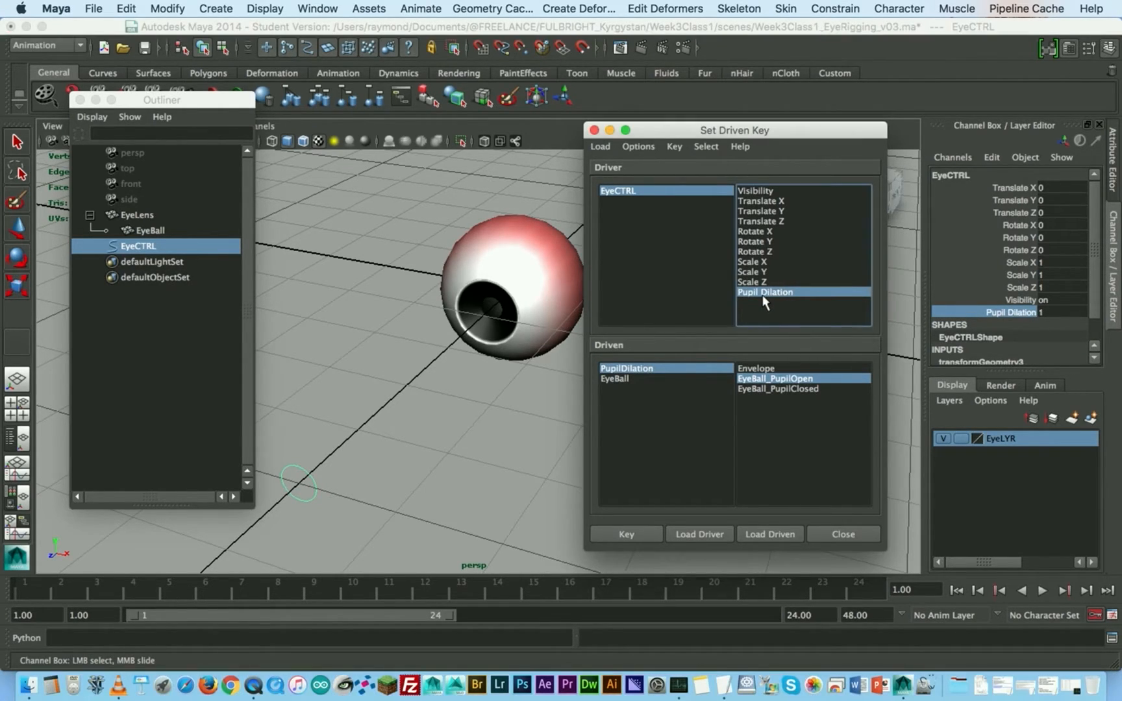
scroll(989, 288, "down", 2)
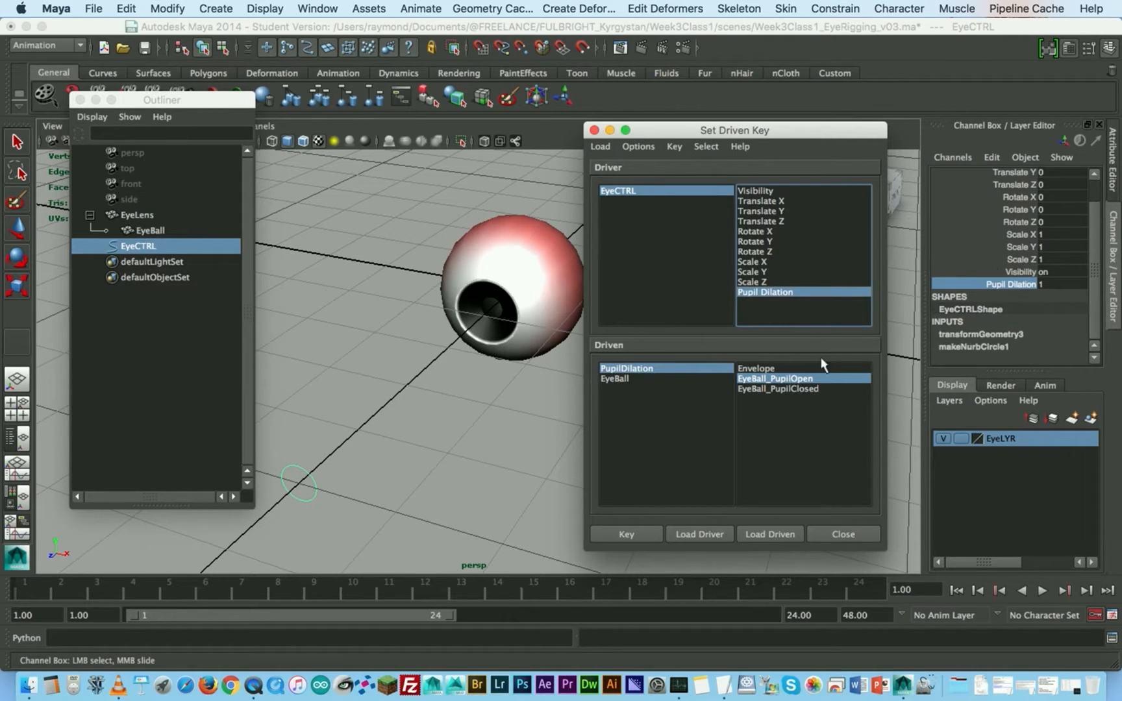
- Set EyeBall_PupilOpen on the PupilDilation node to 1, key it to the driver, and check its channel
left_click(662, 370)
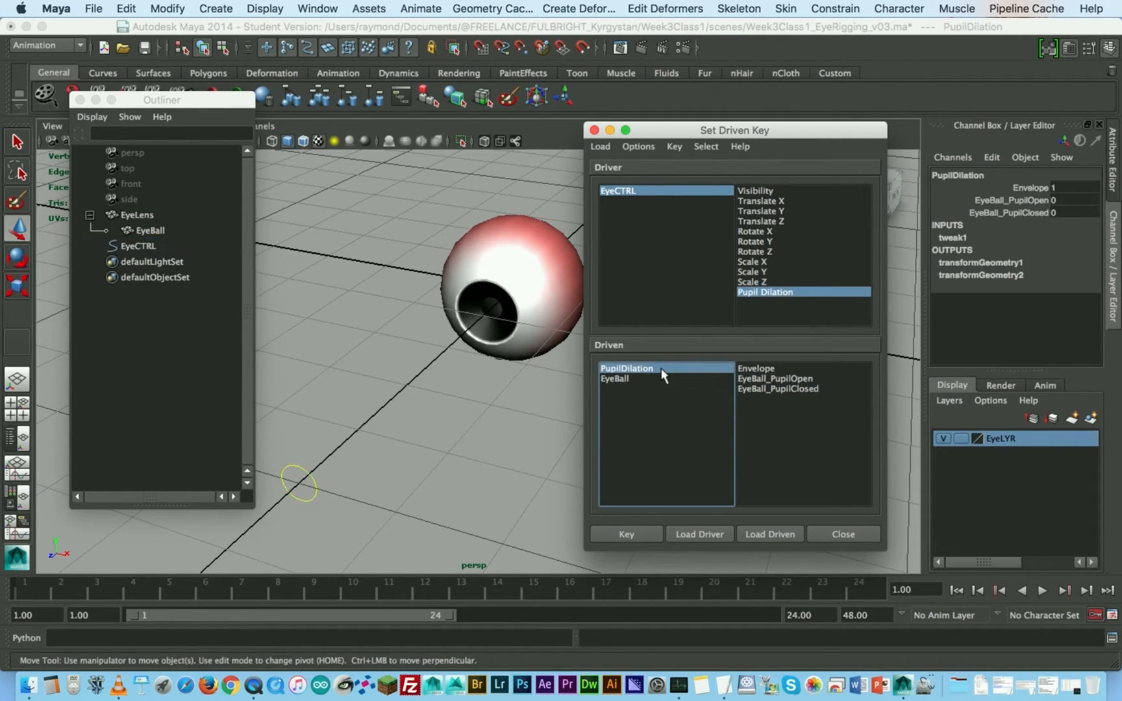
left_click(786, 381)
left_click(1064, 200)
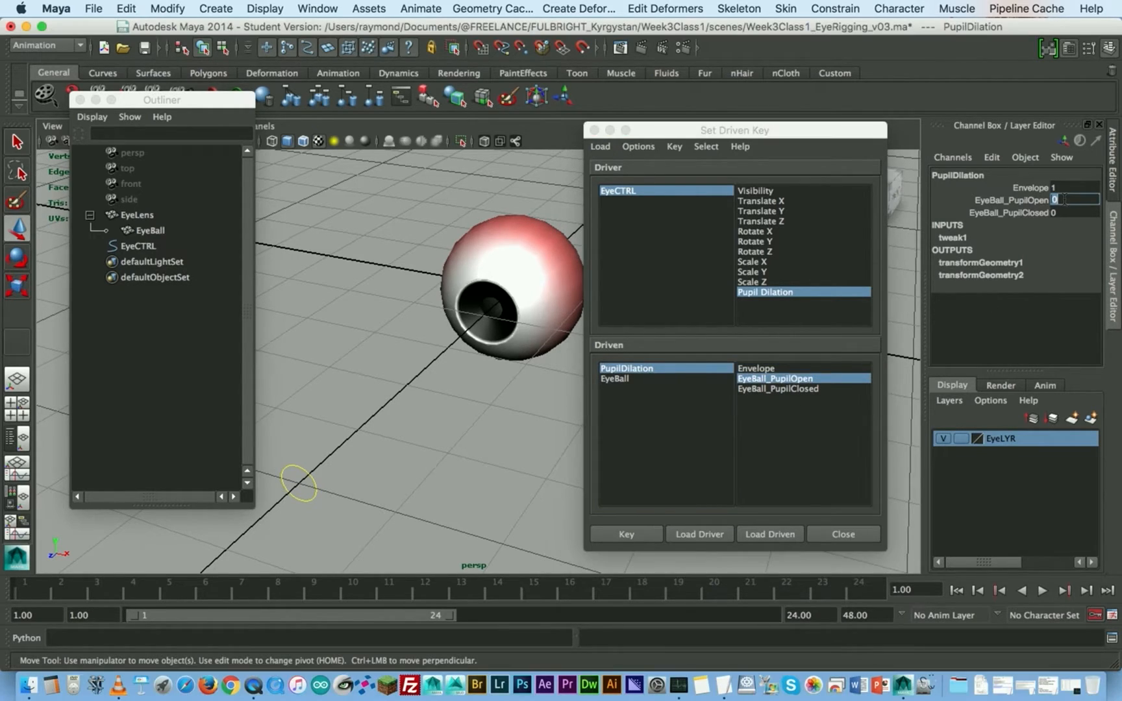
type("1")
key("Return")
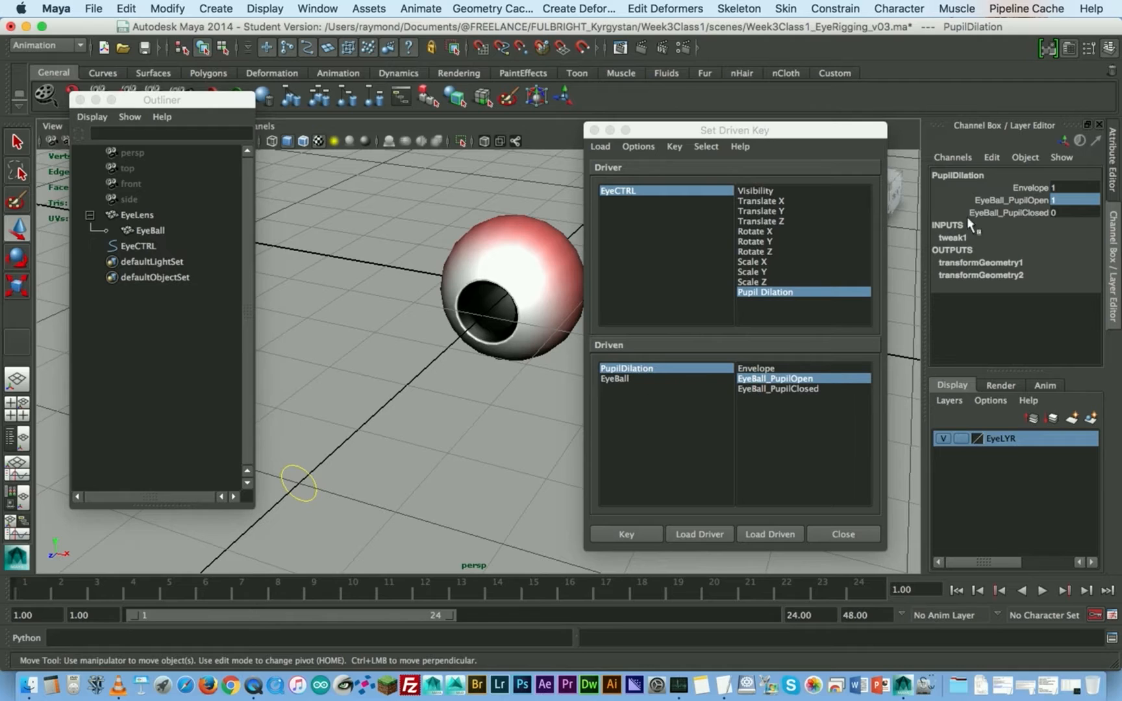
left_click(635, 532)
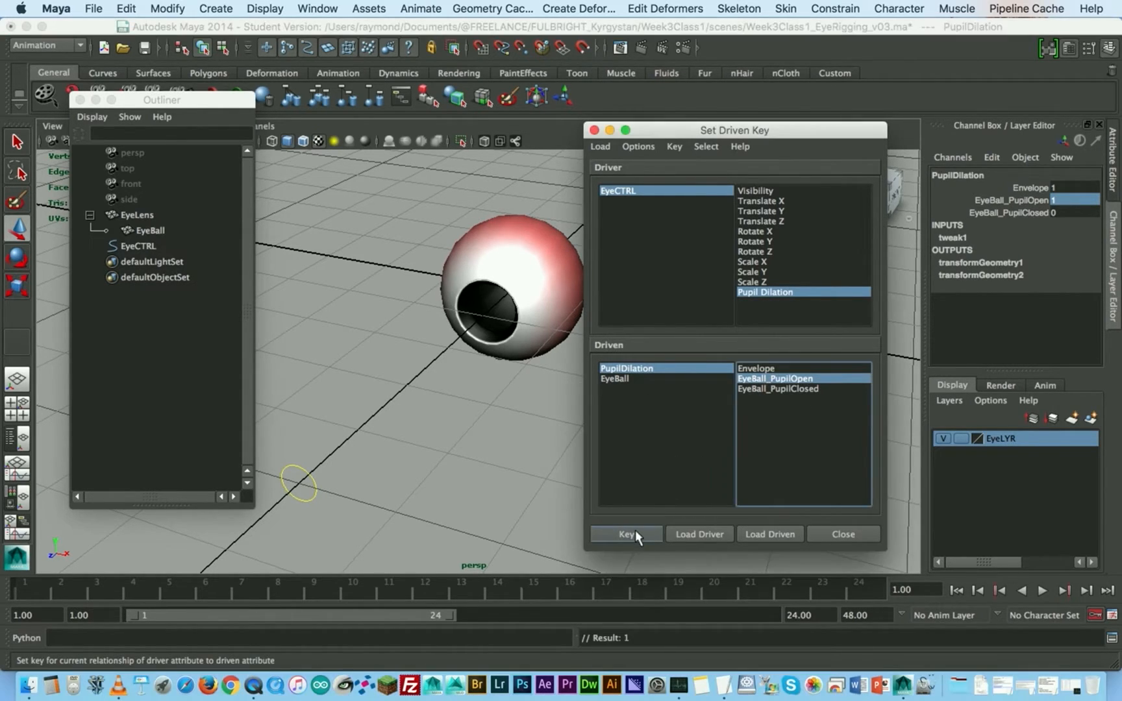
left_click(1012, 212)
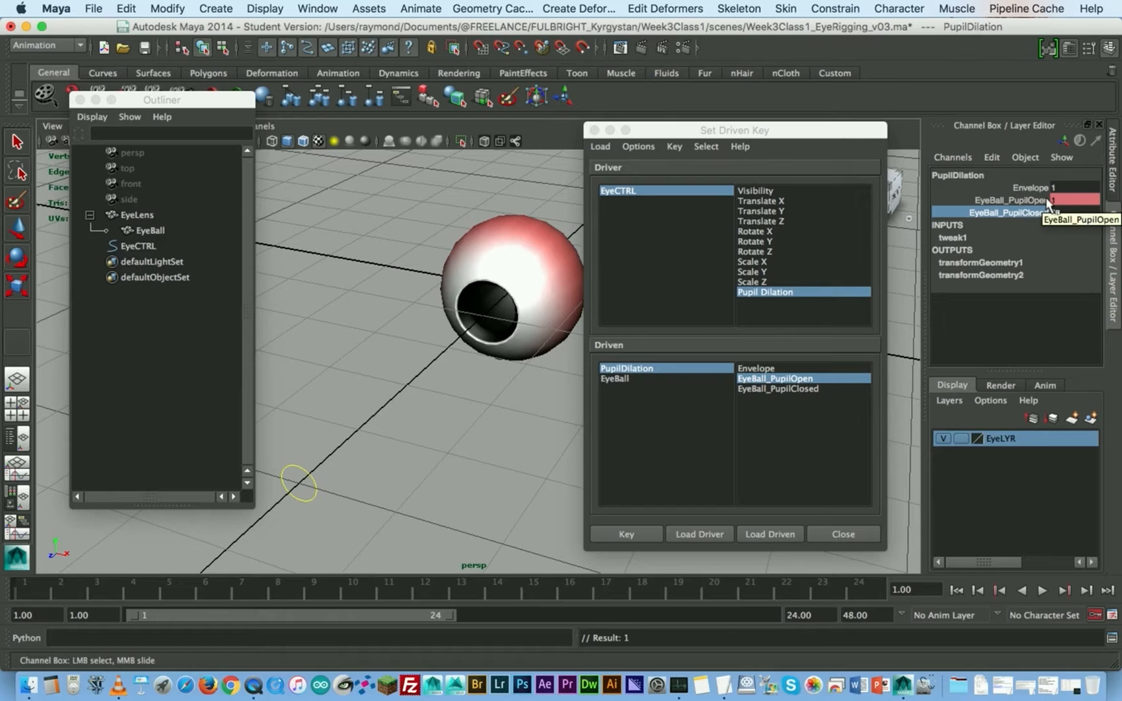
left_click(1046, 201)
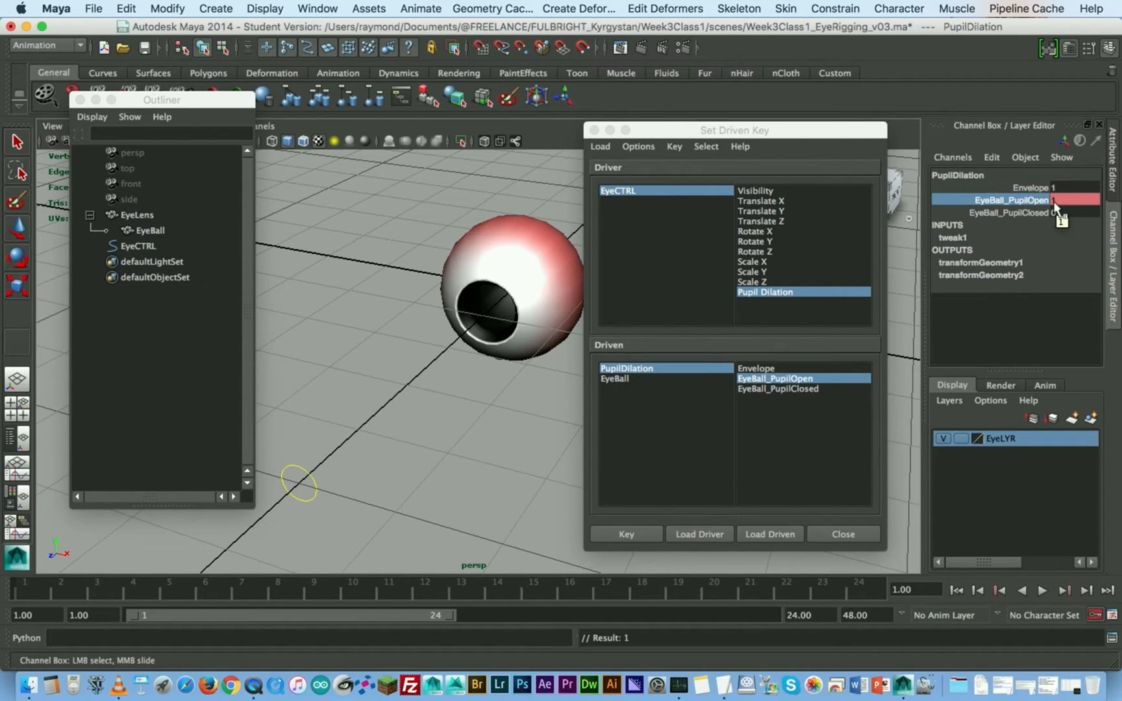
- Reposition the Set Driven Key window, select EyeCTRL and set its Pupil Dilation value to 0
left_click_drag(759, 130, 787, 124)
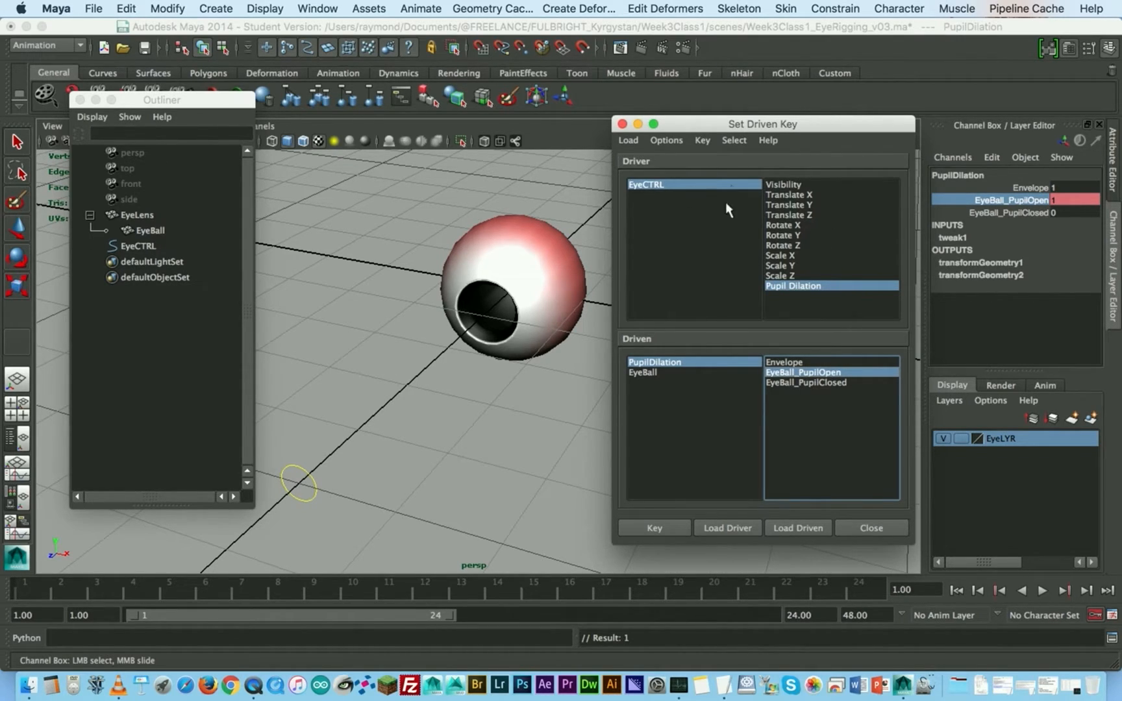
left_click_drag(719, 128, 672, 127)
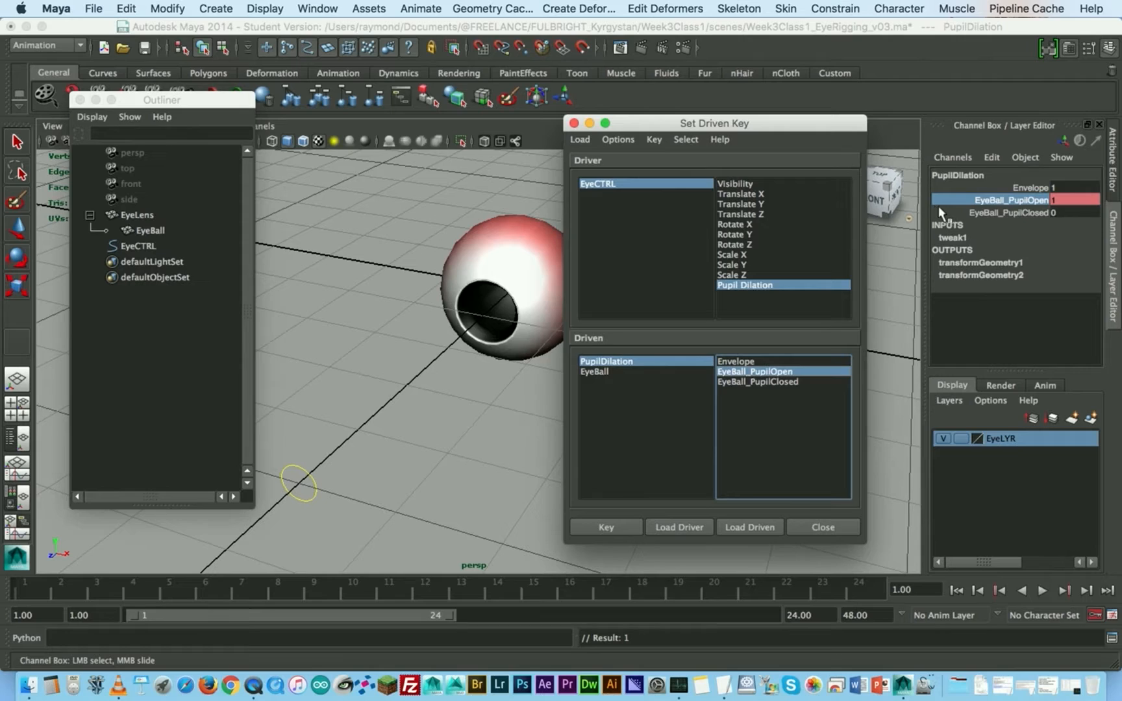
left_click(300, 482)
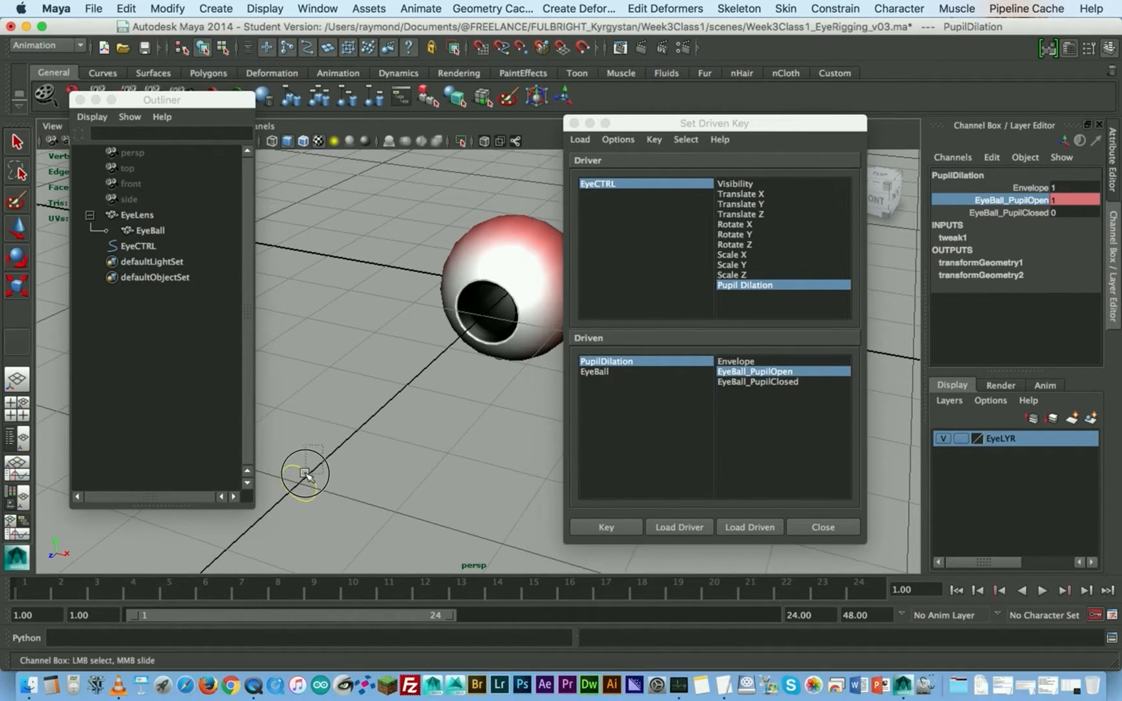
key("w")
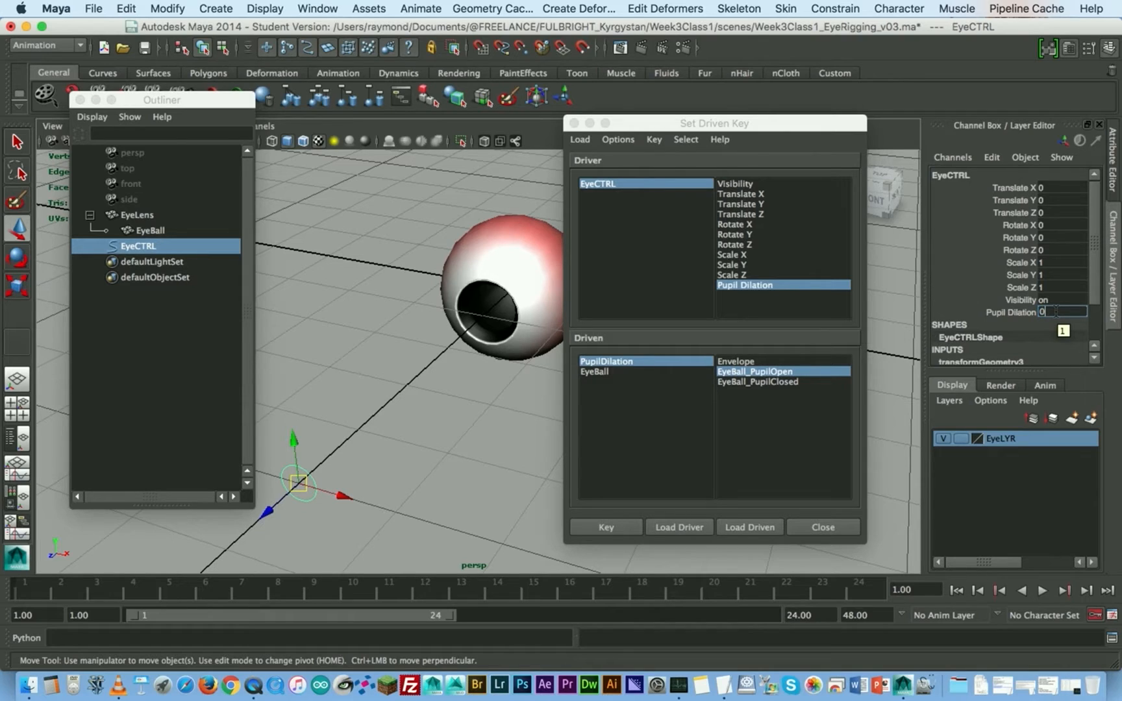
double_click(1056, 311)
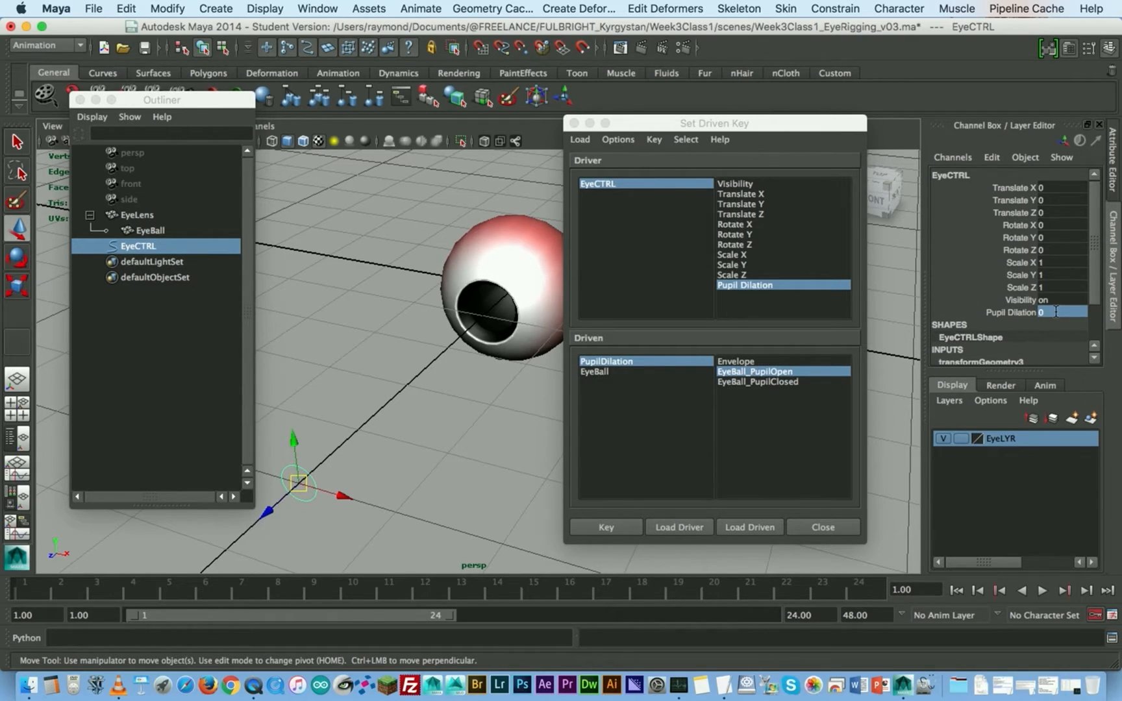
left_click(1017, 313)
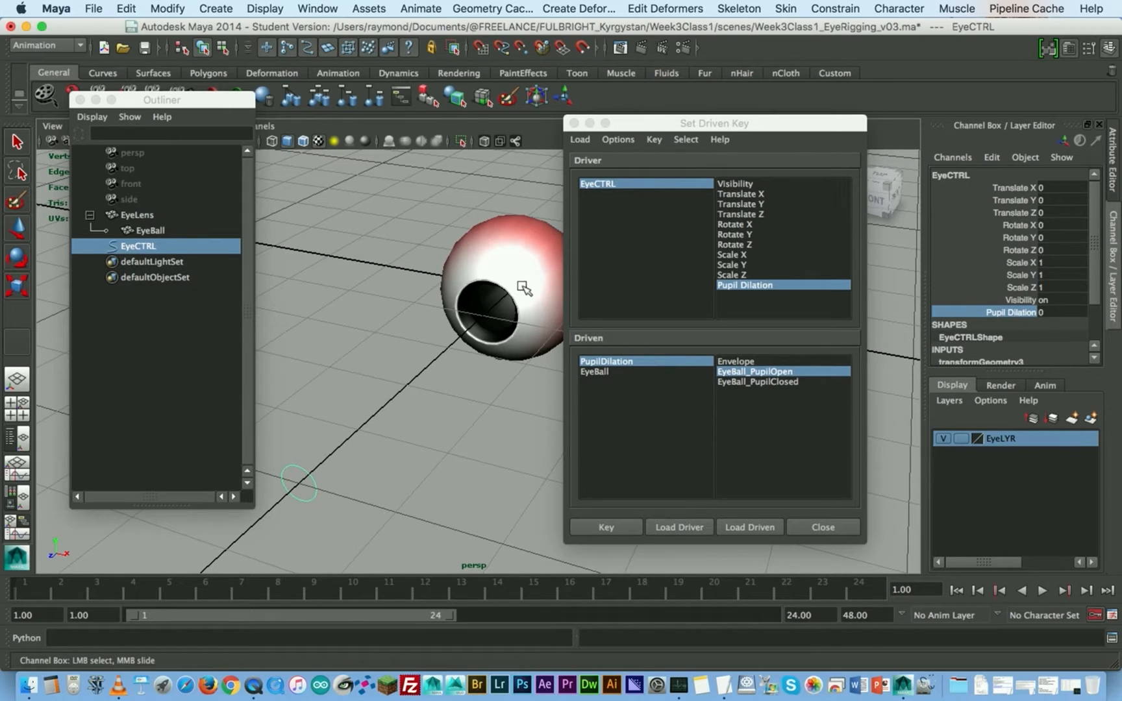
- Set EyeBall_PupilOpen on the PupilDilation node to 0 and key it to the driver
left_click(741, 372)
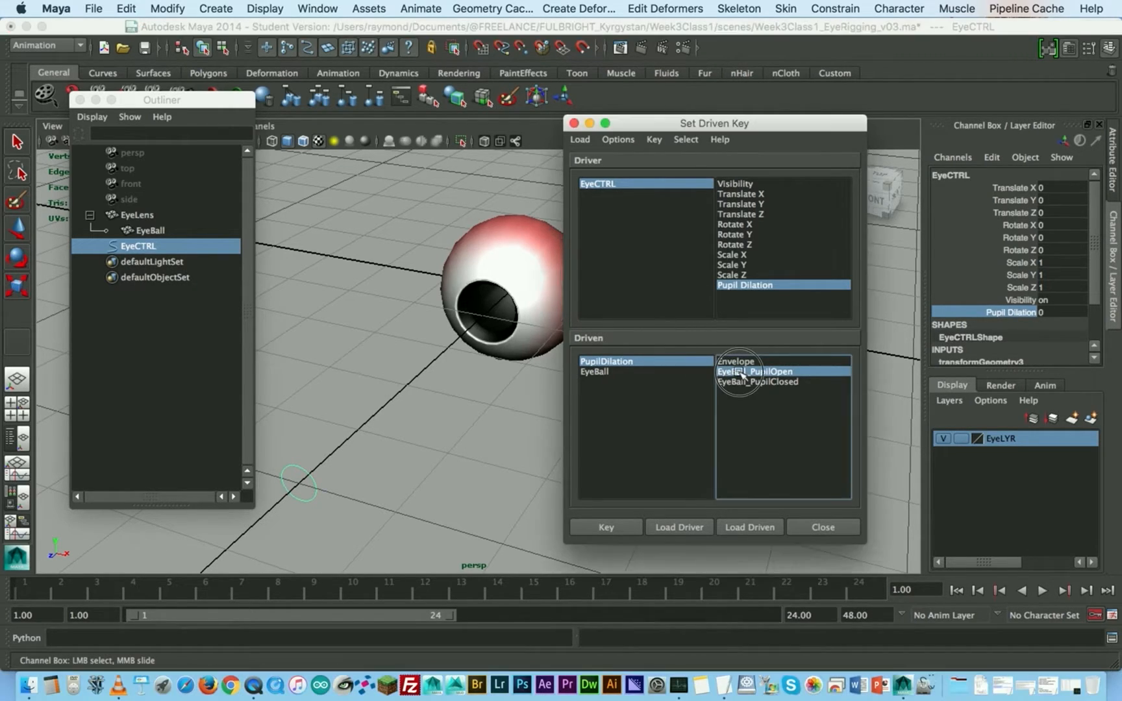
left_click(639, 362)
left_click(775, 372)
left_click(1059, 199)
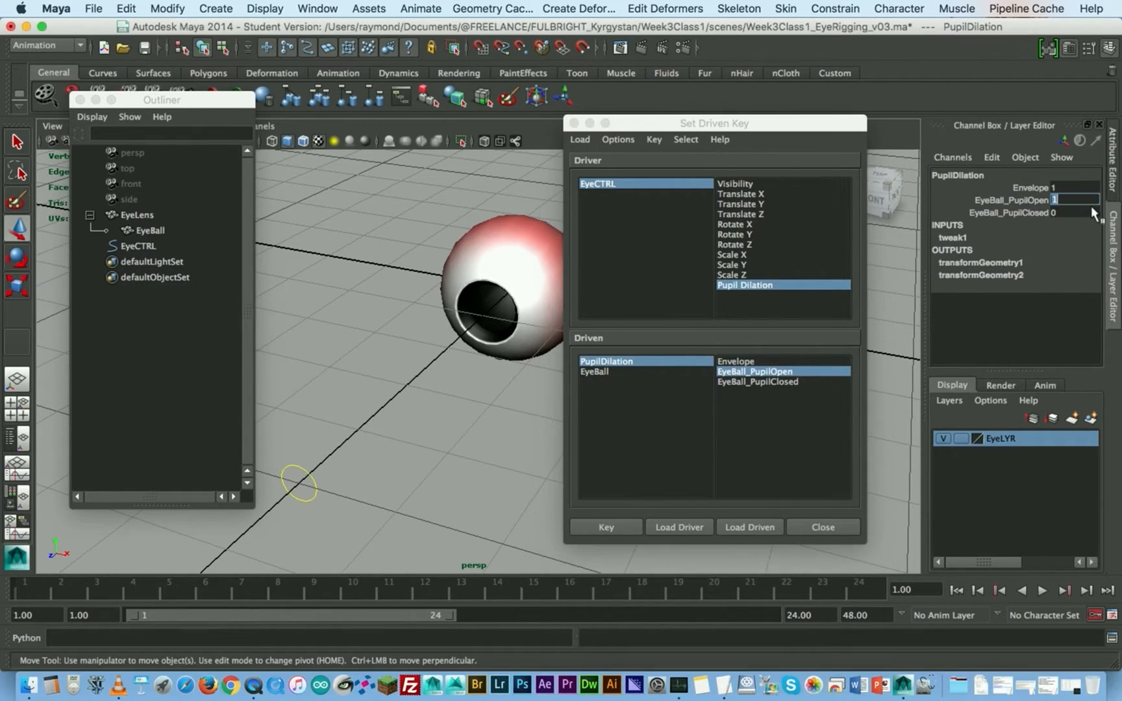
type("0")
key("Return")
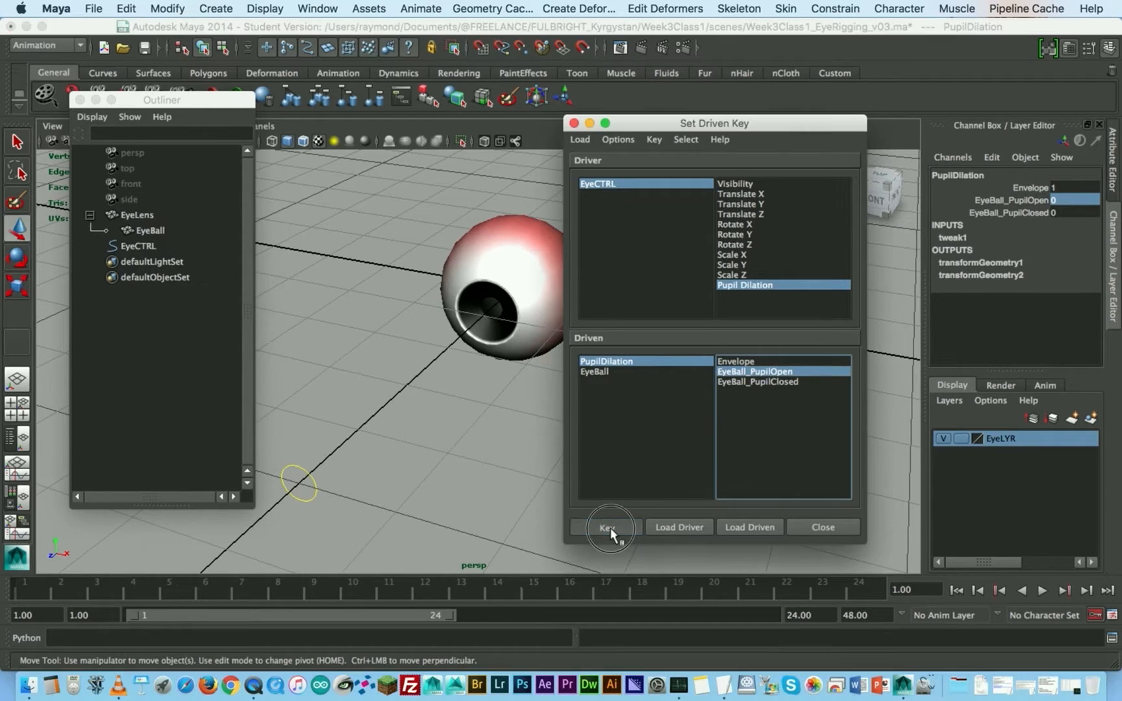
left_click(609, 528)
- Select EyeCTRL, test the keyed EyeBall_PupilOpen shape by varying Pupil Dilation, and return the value to 0
left_click_drag(727, 135, 786, 136)
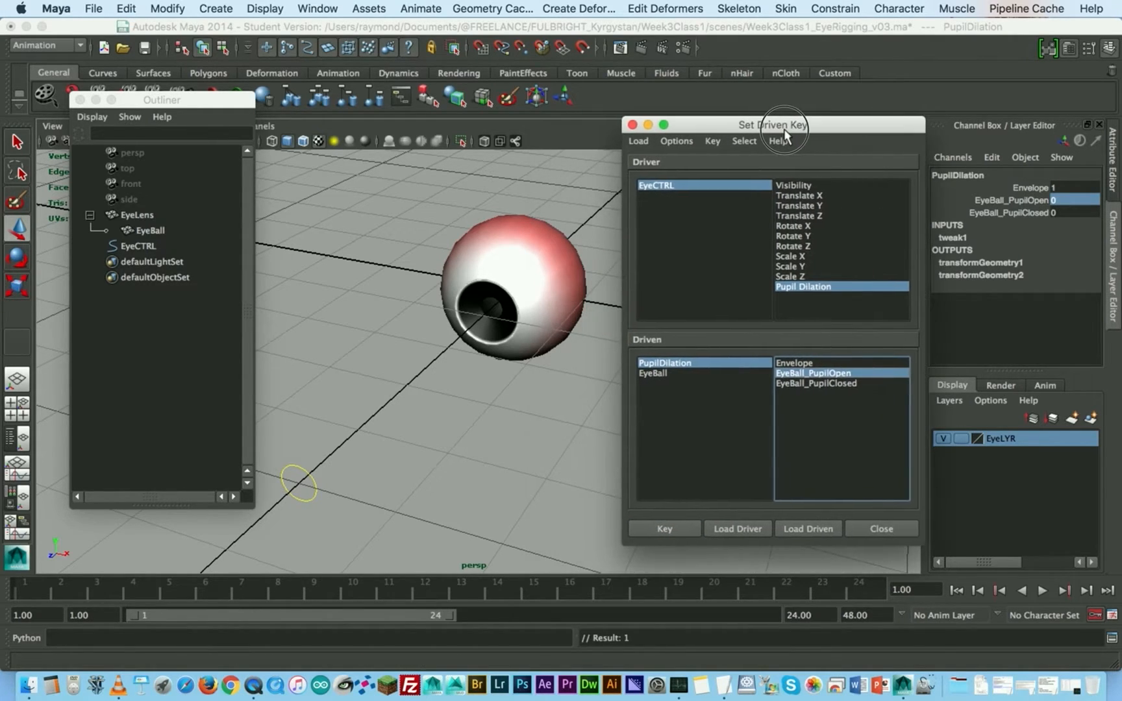
left_click(313, 472)
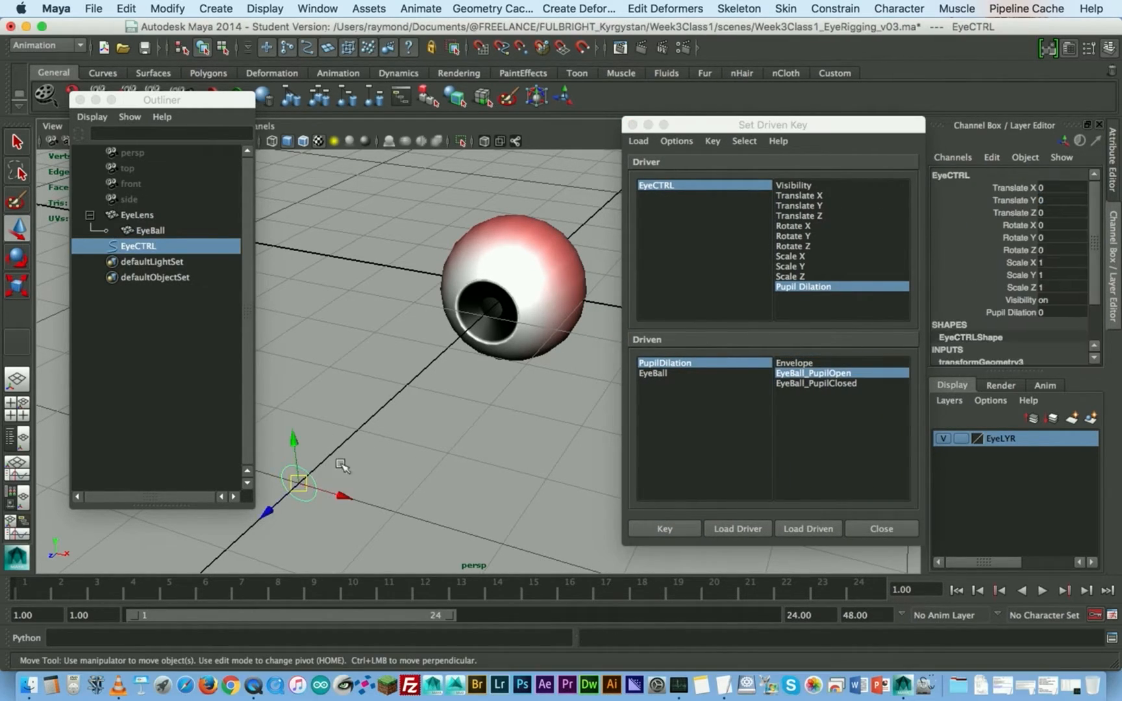
left_click(997, 313)
mouse_move(328, 229)
middle_mouse_down()
mouse_move(344, 226)
mouse_move(319, 231)
mouse_move(344, 225)
mouse_move(321, 227)
mouse_move(330, 228)
middle_mouse_up()
double_click(1053, 312)
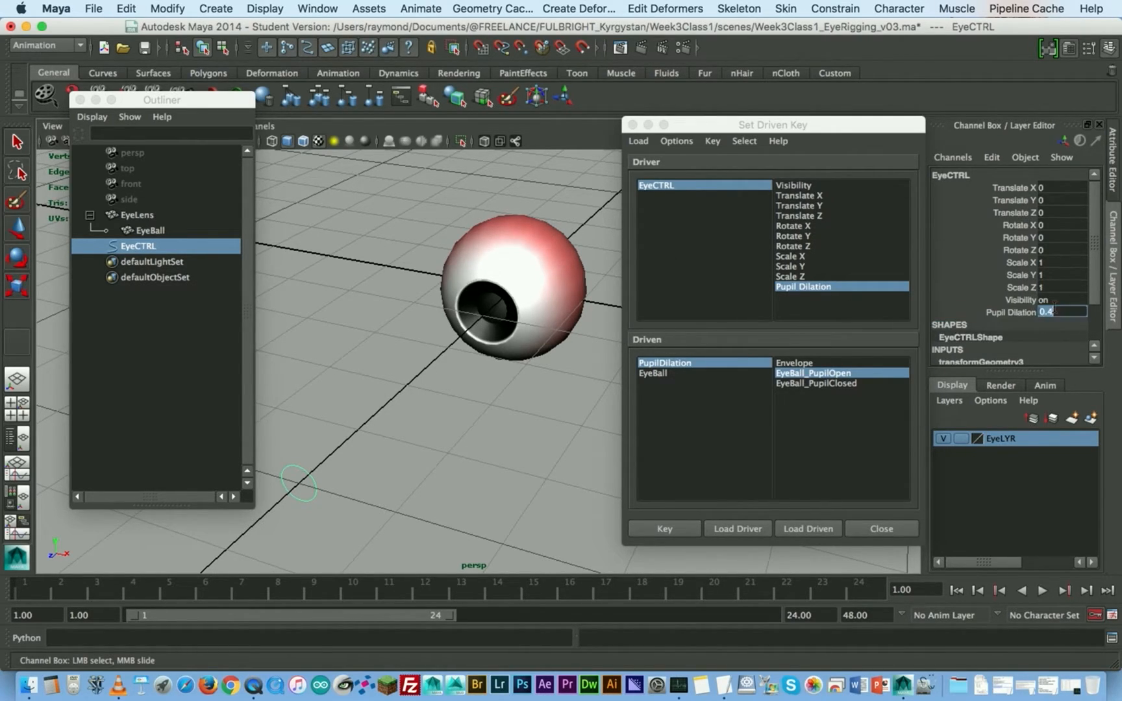
type("0")
key("Return")
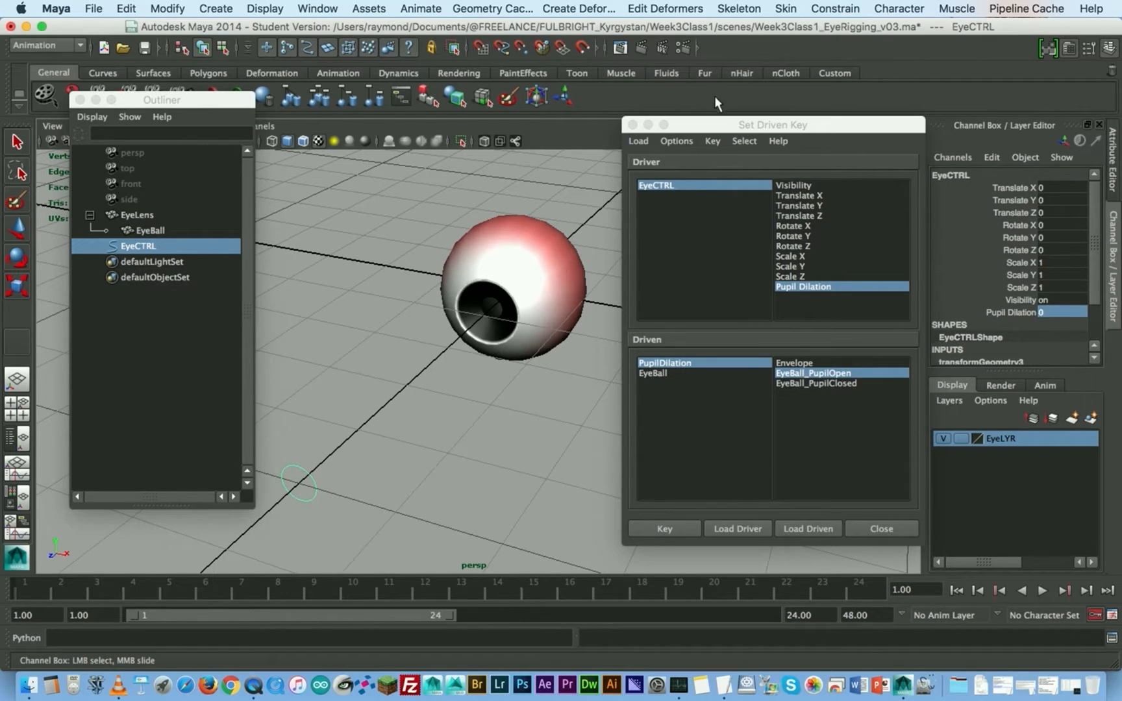
- Choose EyeBall_PupilClosed on the PupilDilation node as the driven attribute and key it at 0 to the driver
left_click_drag(820, 123, 786, 105)
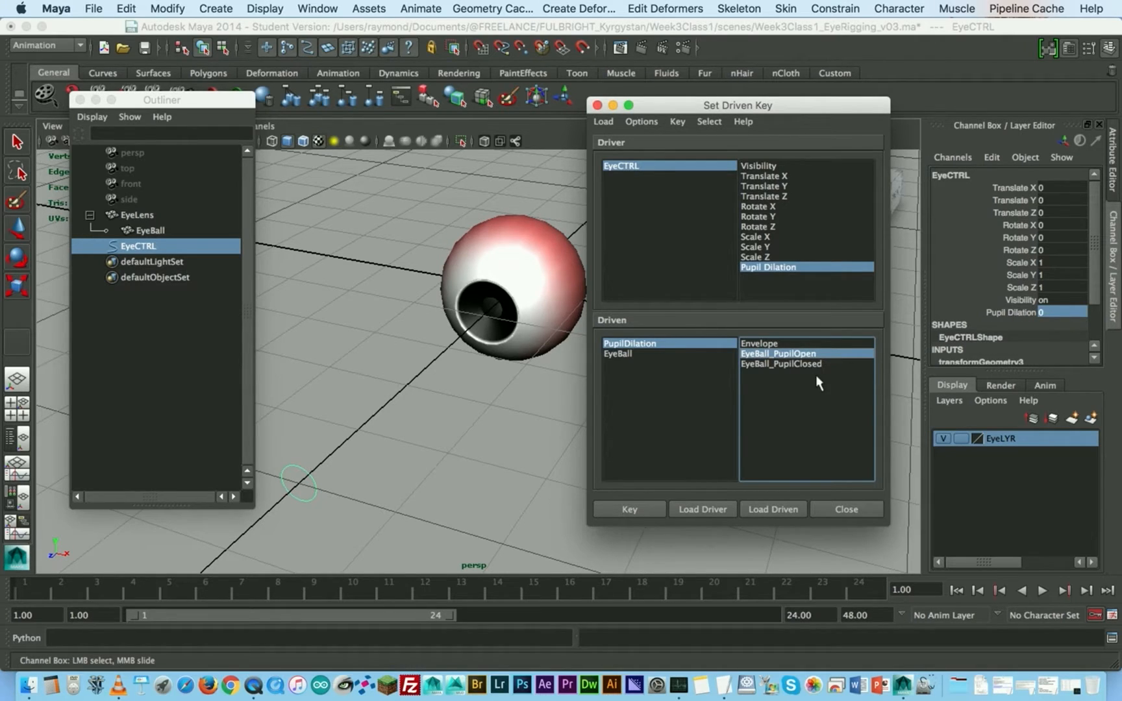
left_click(794, 364)
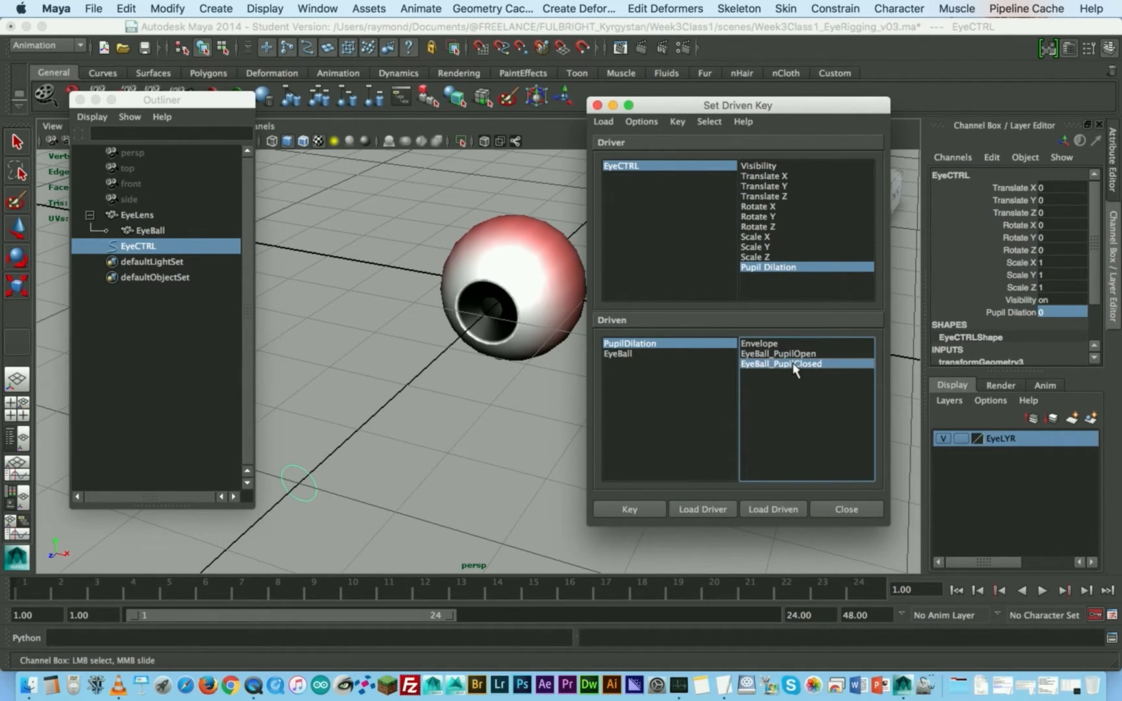
left_click(633, 346)
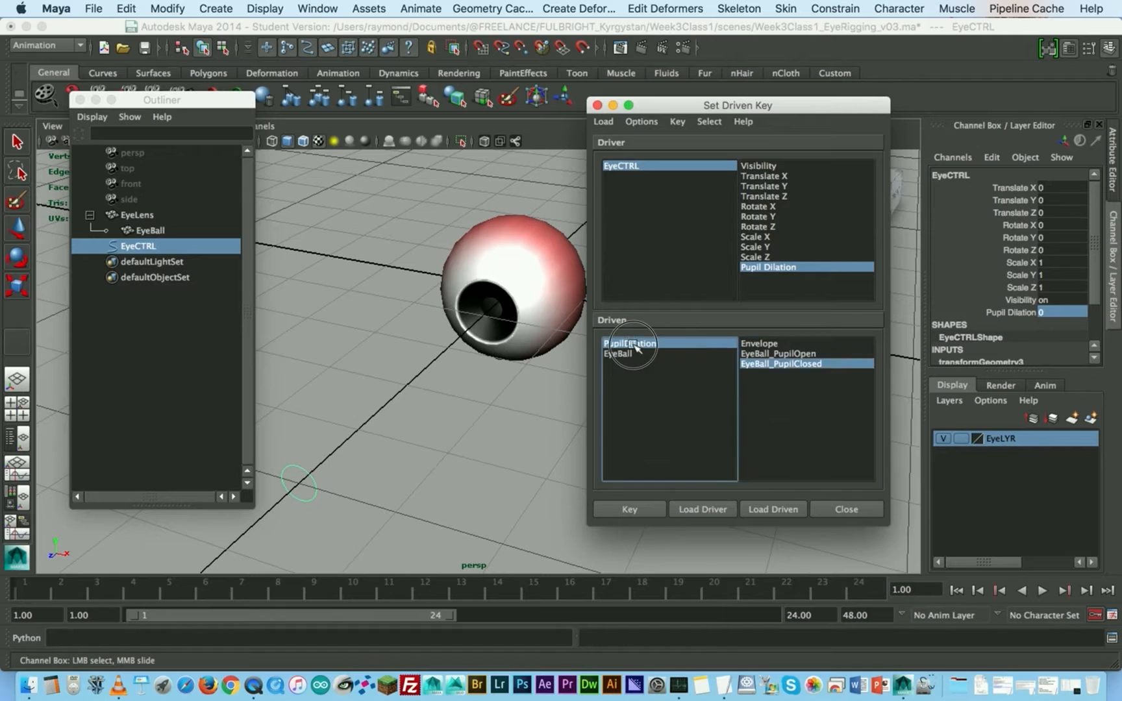
left_click(781, 364)
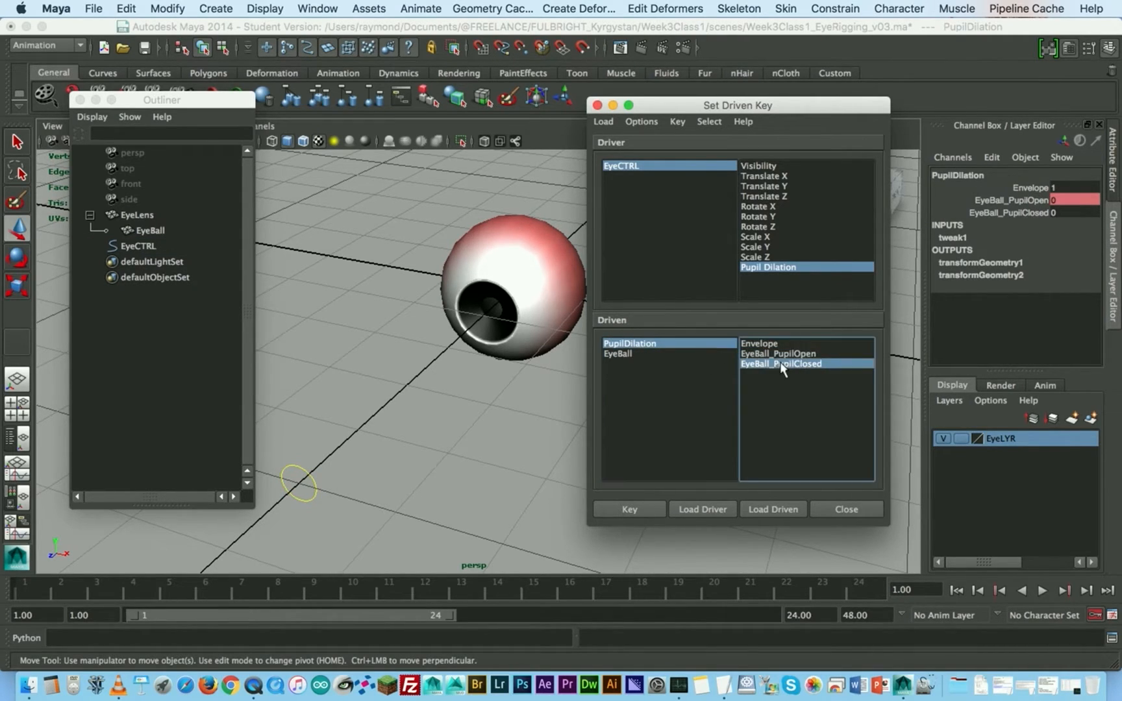
left_click(1058, 212)
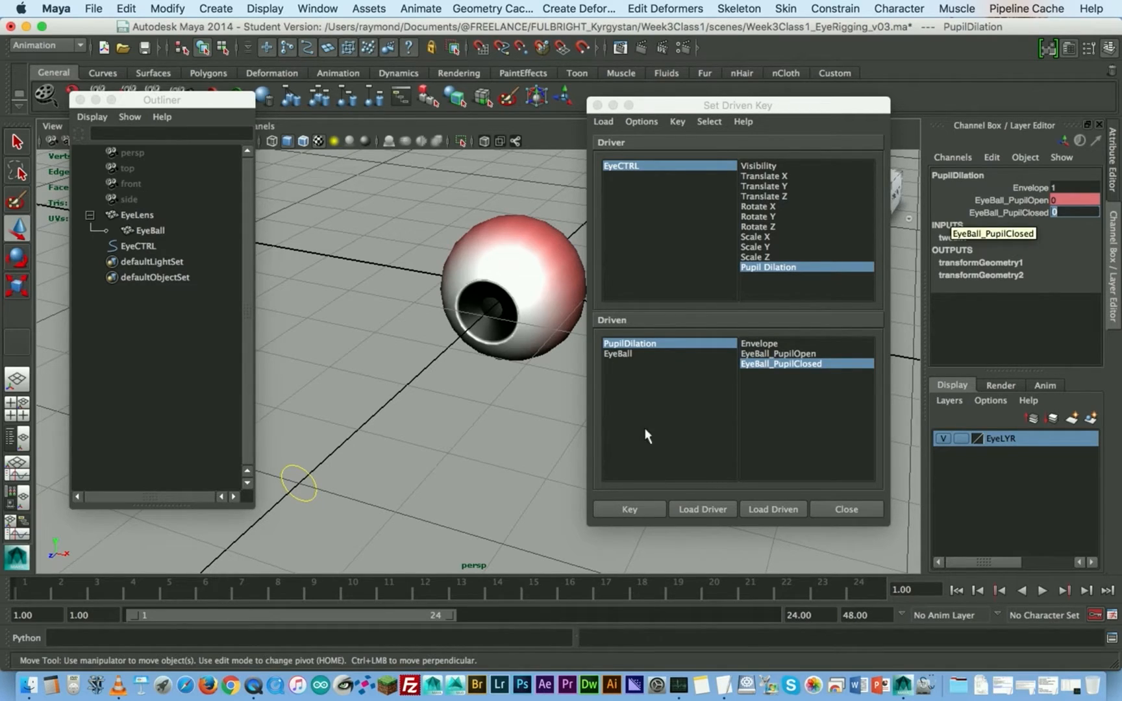
left_click(641, 509)
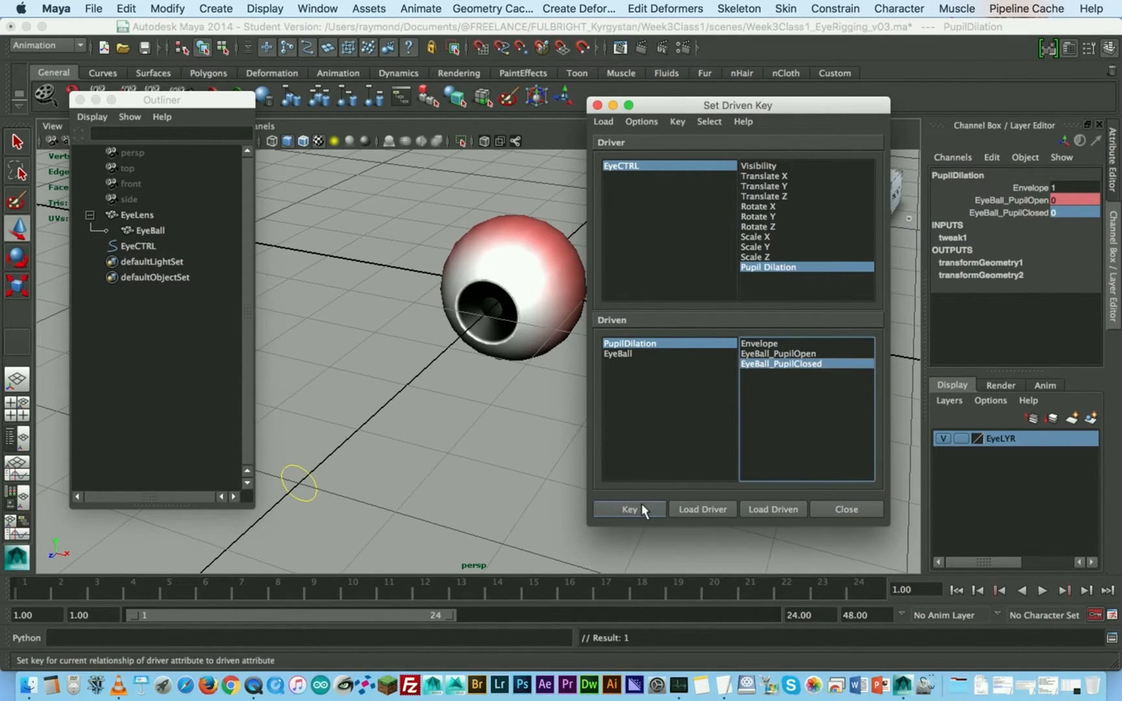
- Review the EyeBall_PupilOpen and EyeBall_PupilClosed channels alongside EyeCTRL's Pupil Dilation driver
left_click(1032, 201)
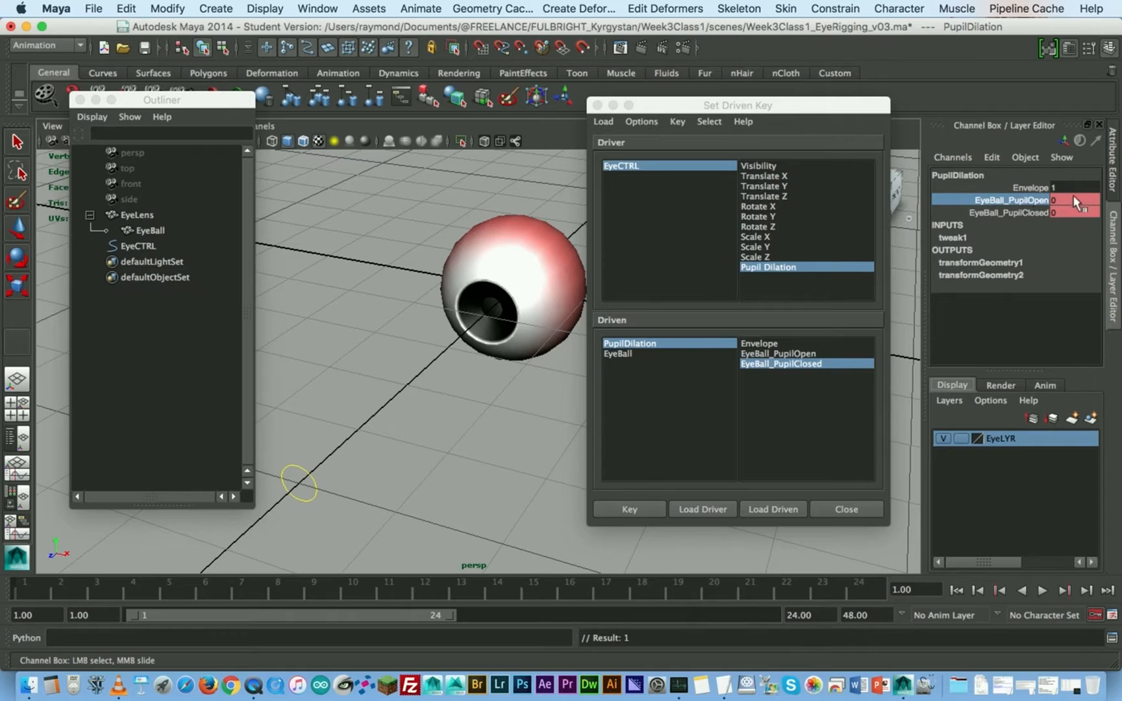
left_click(1036, 215)
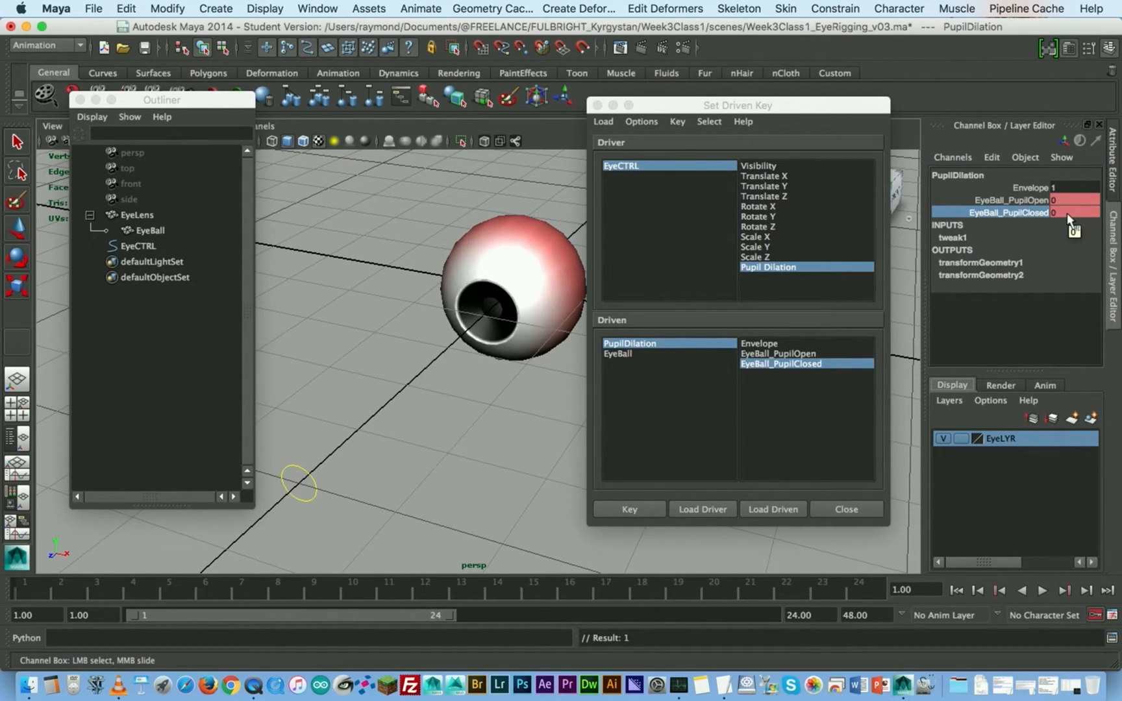
left_click(753, 280)
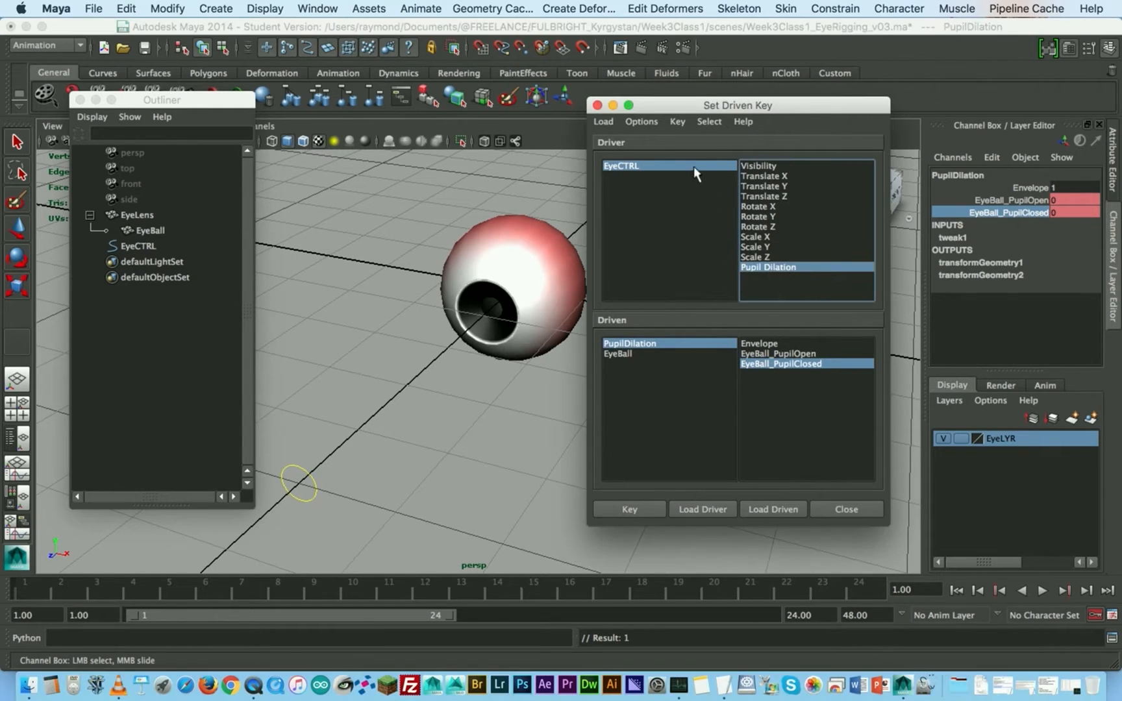
left_click(693, 168)
left_click(783, 271)
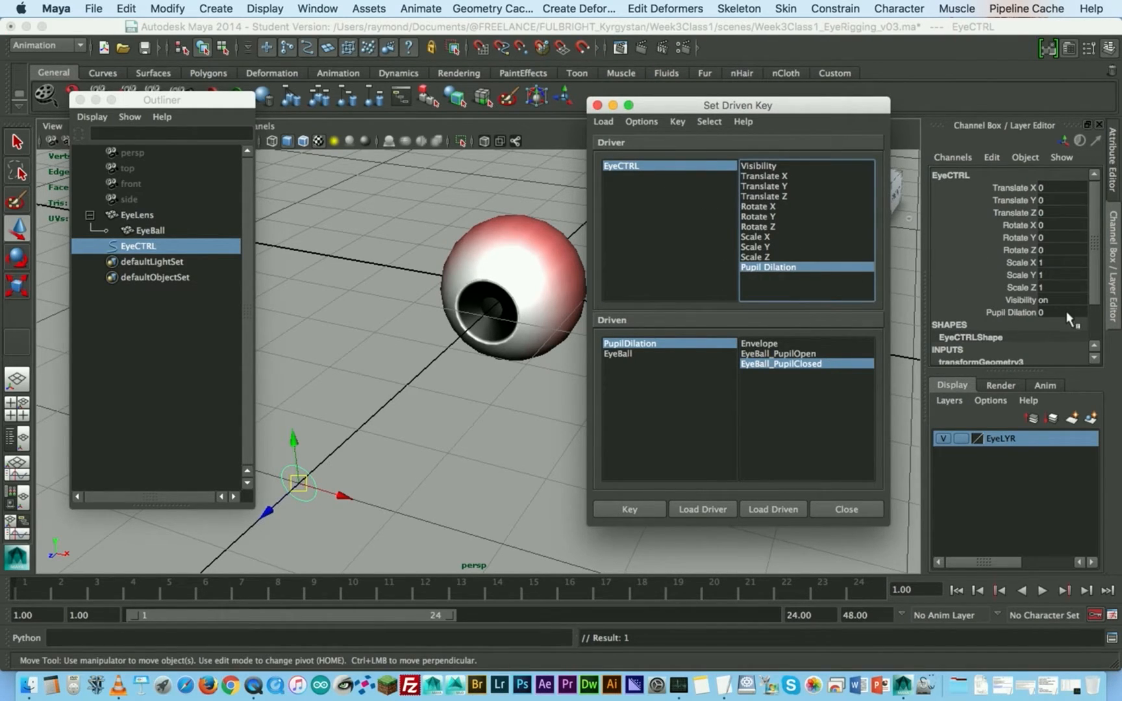
left_click(645, 346)
left_click(745, 364)
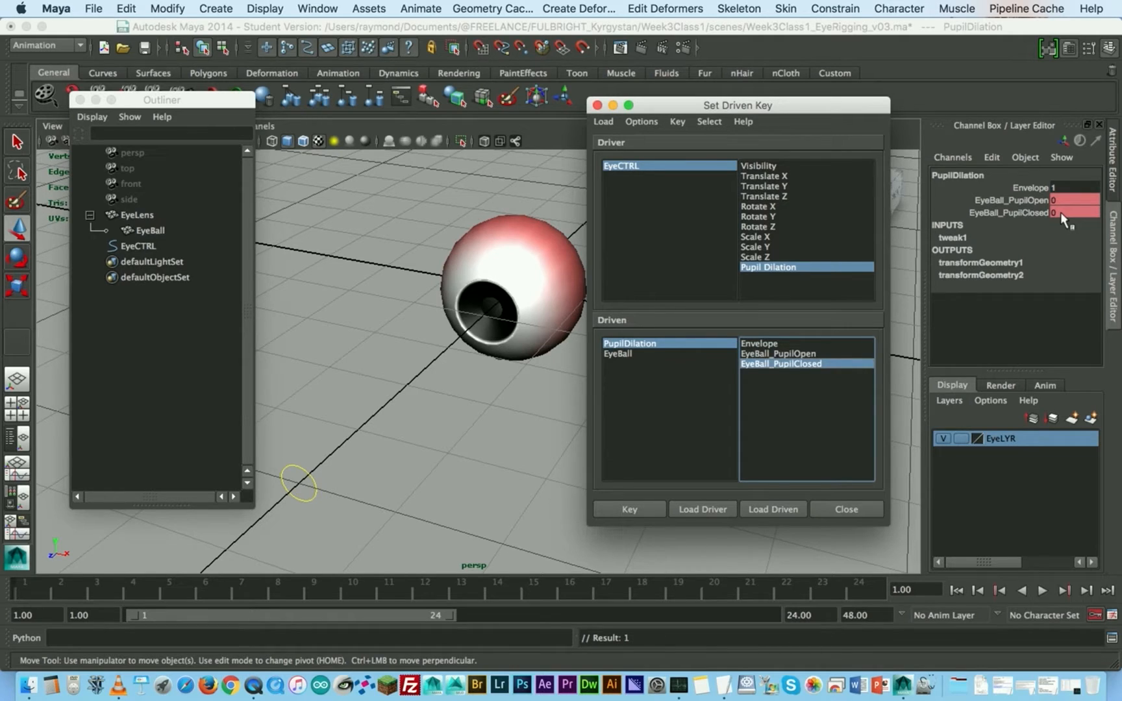
- Select the EyeCTRL driver and set its Pupil Dilation to -1
left_click(639, 170)
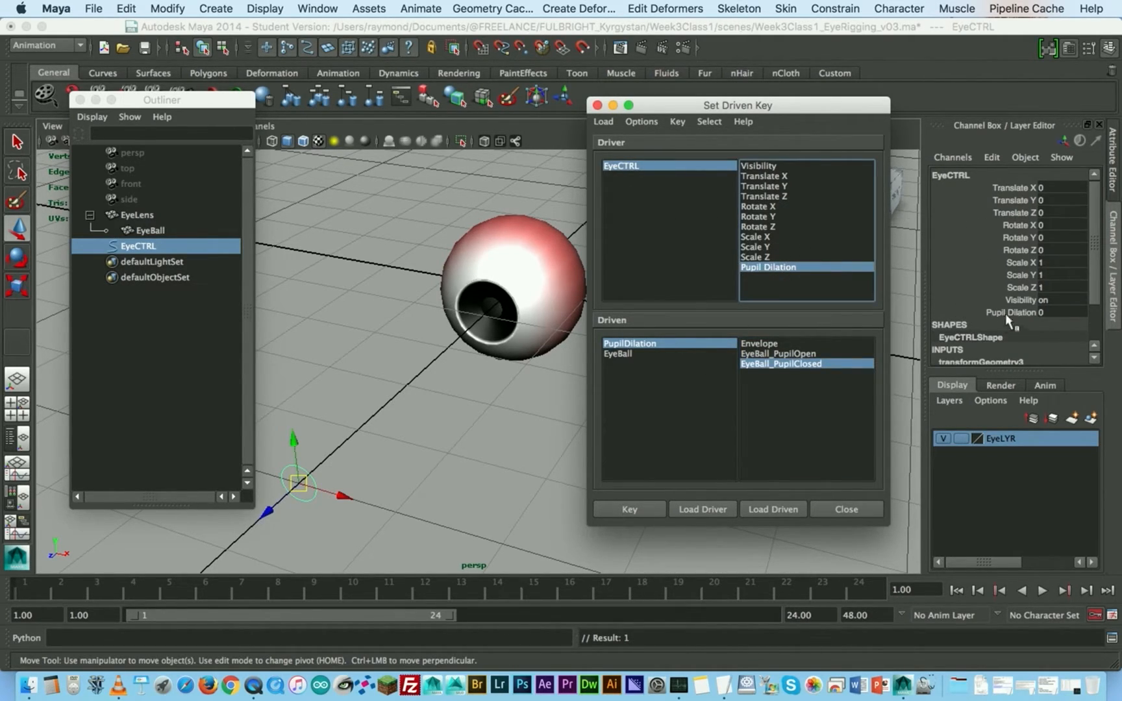
left_click(1013, 312)
middle_click_drag(490, 249, 400, 248)
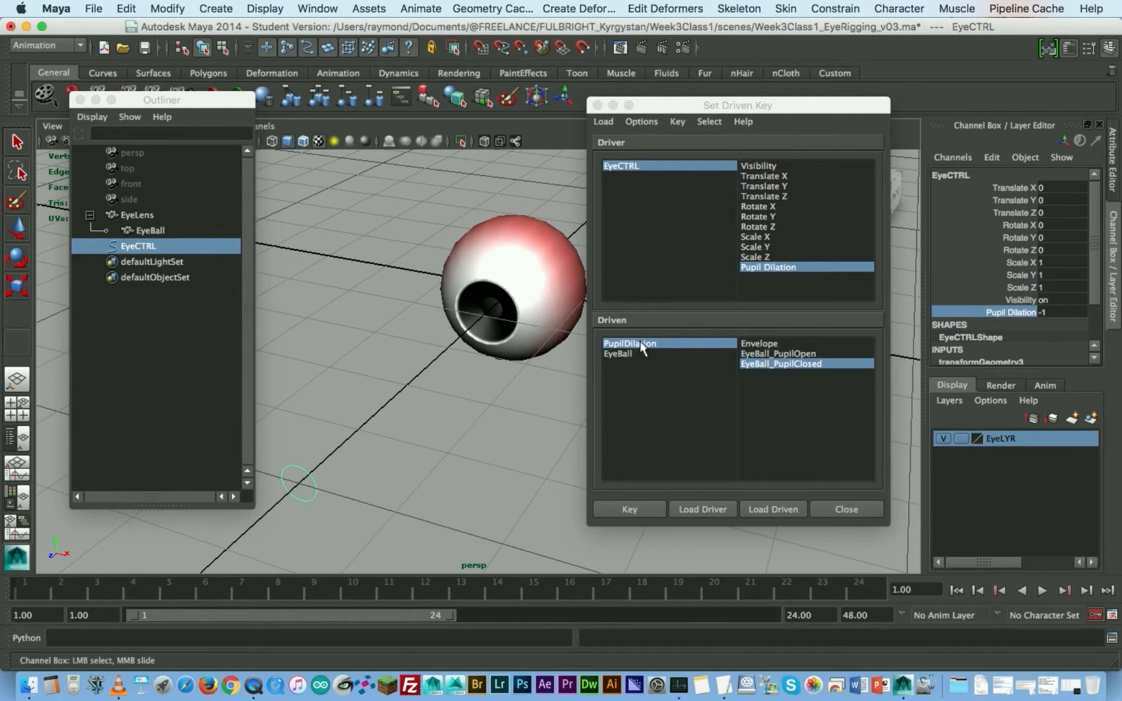
- Set EyeBall_PupilClosed on the PupilDilation node to 1 and key it to the driver
left_click(617, 345)
left_click(783, 365)
left_click(1073, 213)
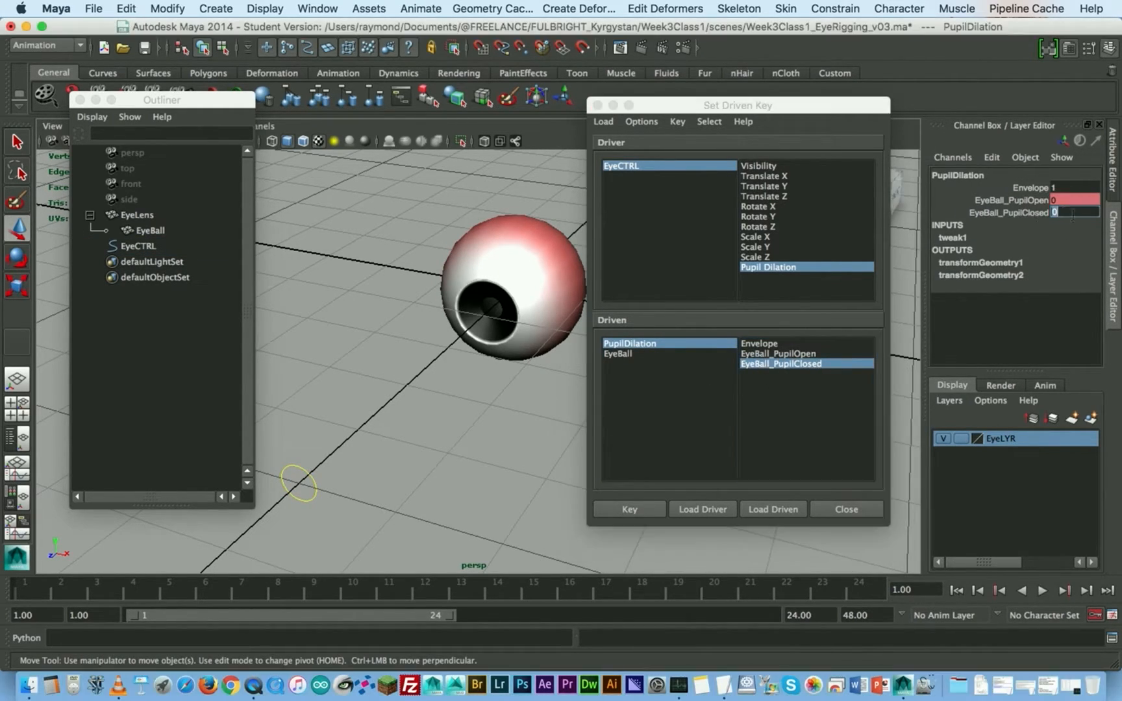
type("1")
key("Return")
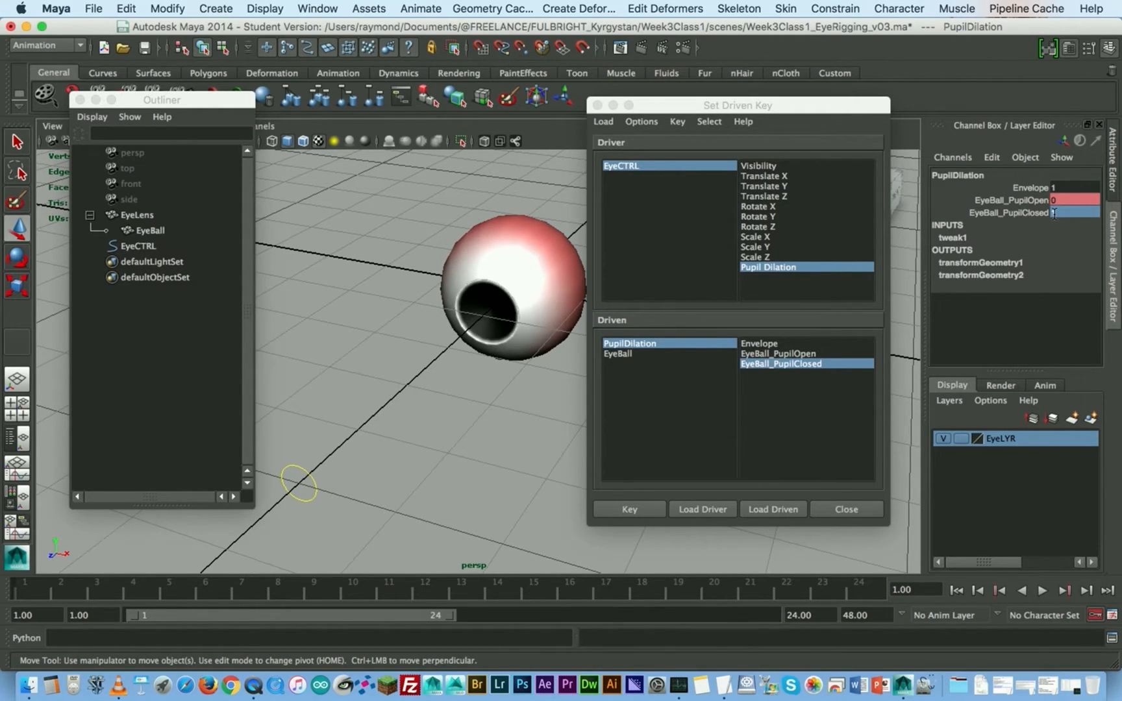
left_click(631, 509)
- Select EyeCTRL in the viewport and close the Set Driven Key window
left_click_drag(721, 105, 824, 109)
left_click(276, 480)
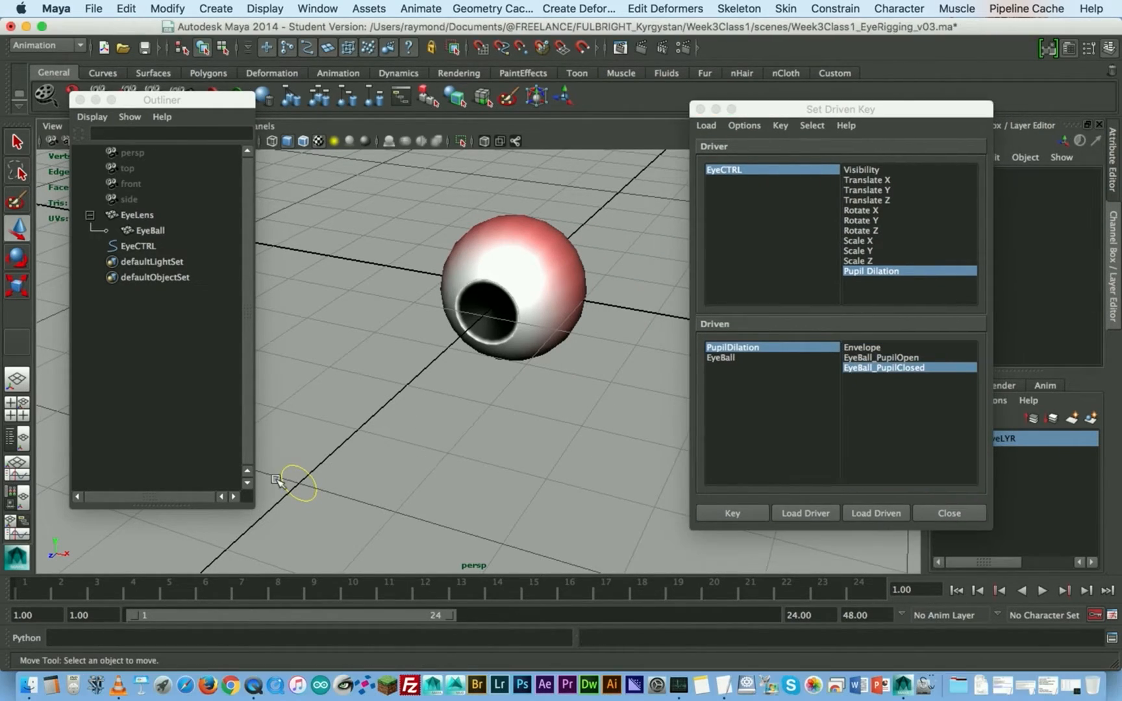
left_click(299, 482)
left_click_drag(760, 116, 392, 88)
left_click(348, 88)
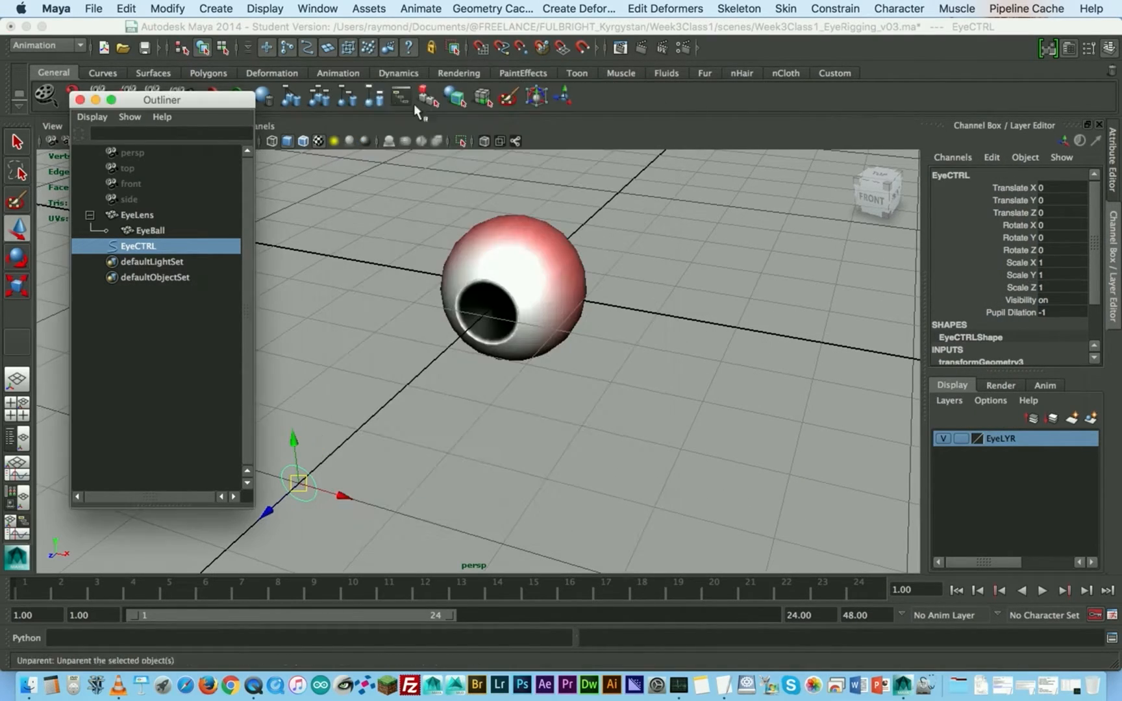
- Test the pupil from the front by varying EyeCTRL's Pupil Dilation from -1 up to 1
right_click_drag(468, 285, 586, 309, "alt")
left_click_drag(590, 386, 606, 363, "alt")
middle_click_drag(536, 390, 597, 313, "alt")
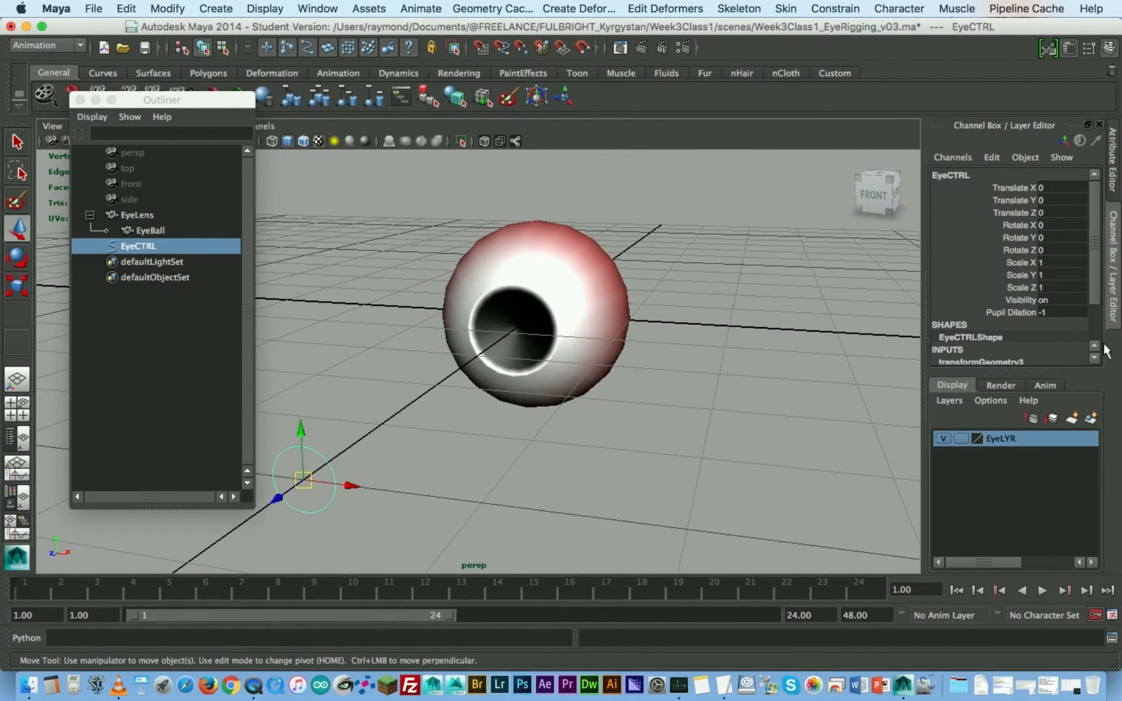
scroll(1031, 316, "down", 3)
left_click(1017, 277)
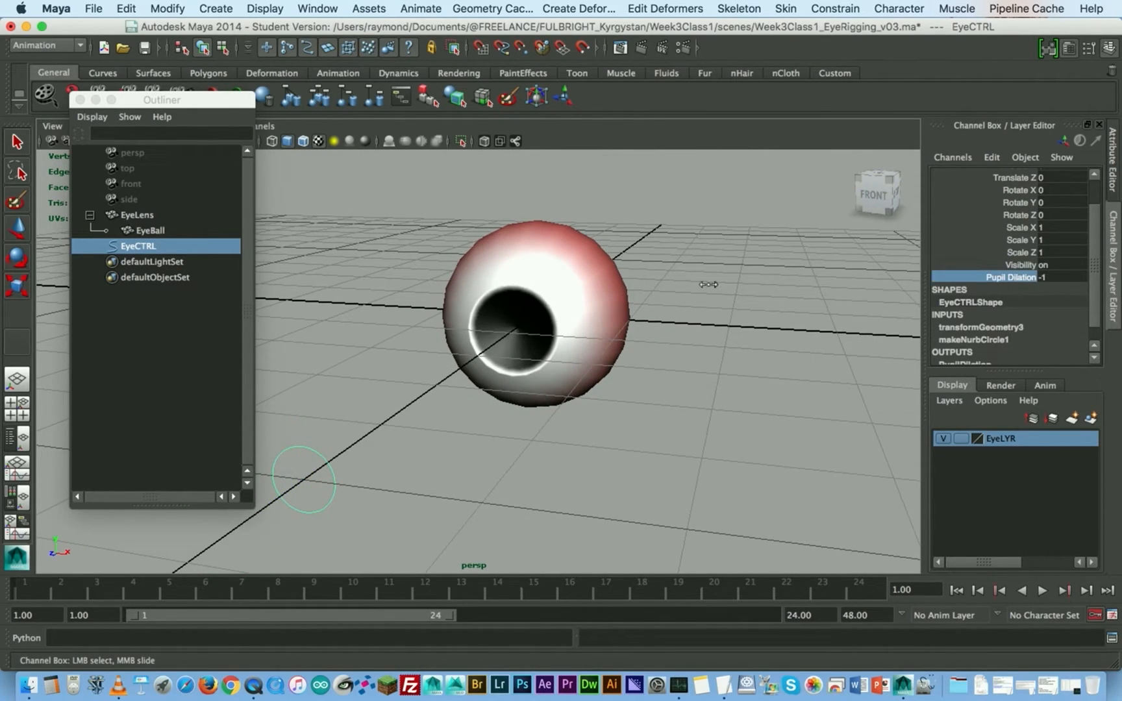
mouse_move(697, 284)
middle_mouse_down()
mouse_move(727, 279)
mouse_move(707, 280)
middle_mouse_up()
left_click(593, 292)
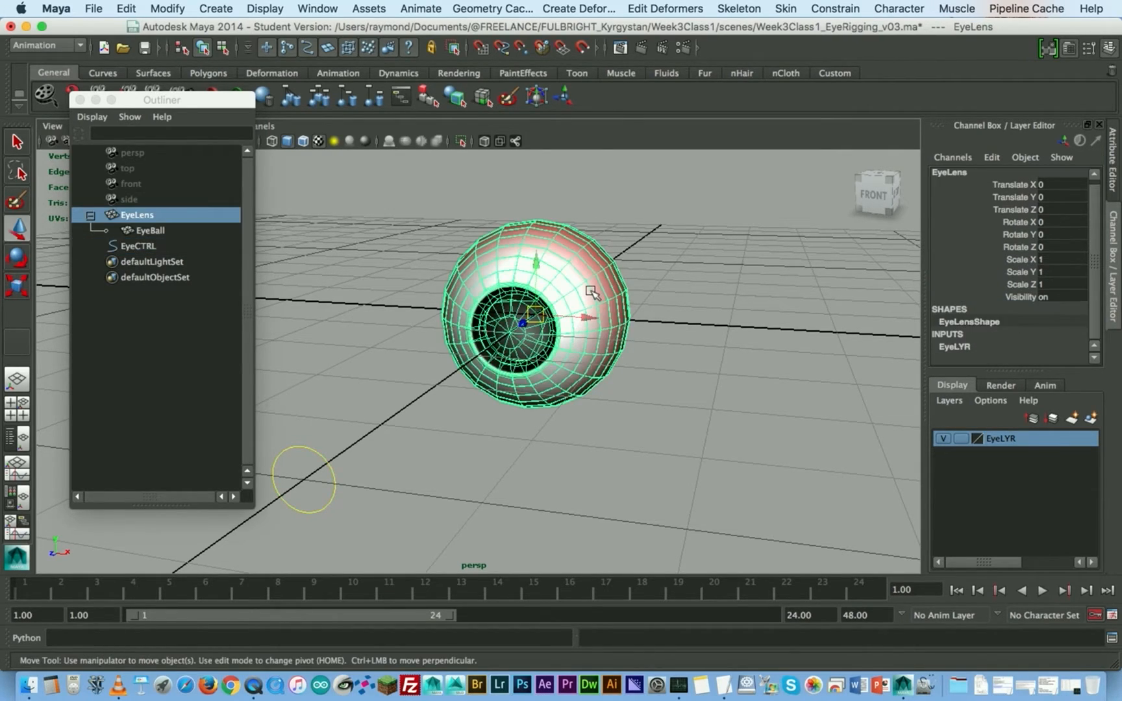
left_click(679, 271)
left_click(599, 273)
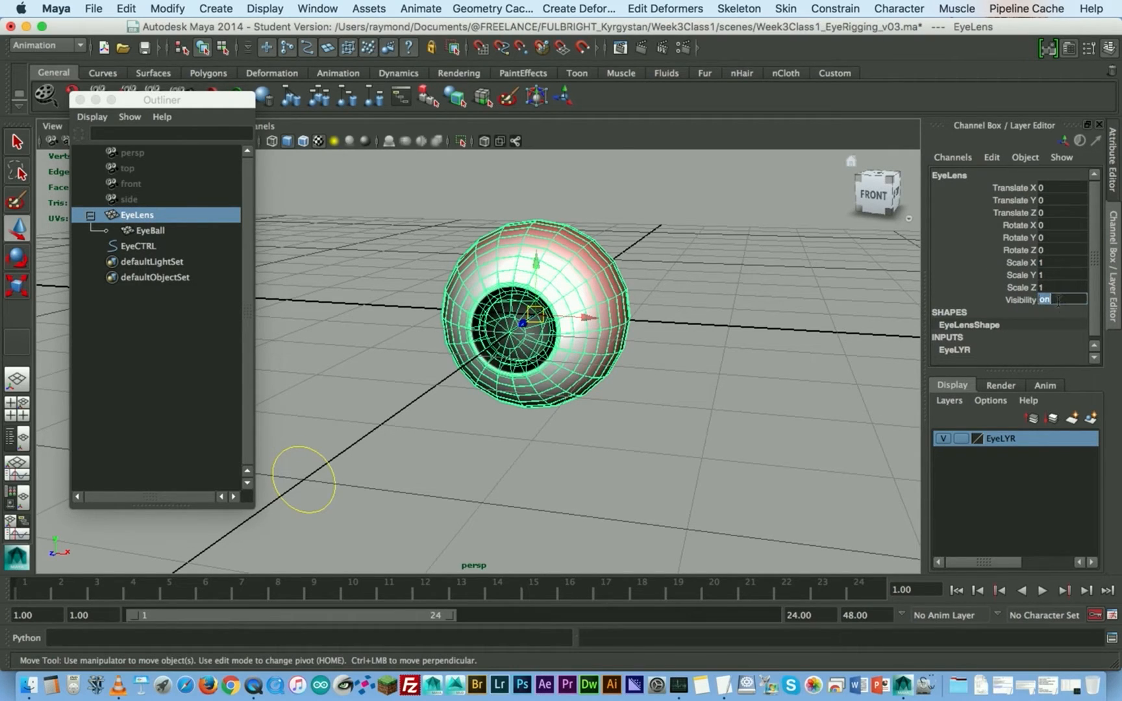
left_click(651, 218)
left_click_drag(652, 218, 531, 283)
- Isolate EyeBall and EyeCTRL in the perspective view so the lens is hidden, and clear the selection
left_click(145, 227)
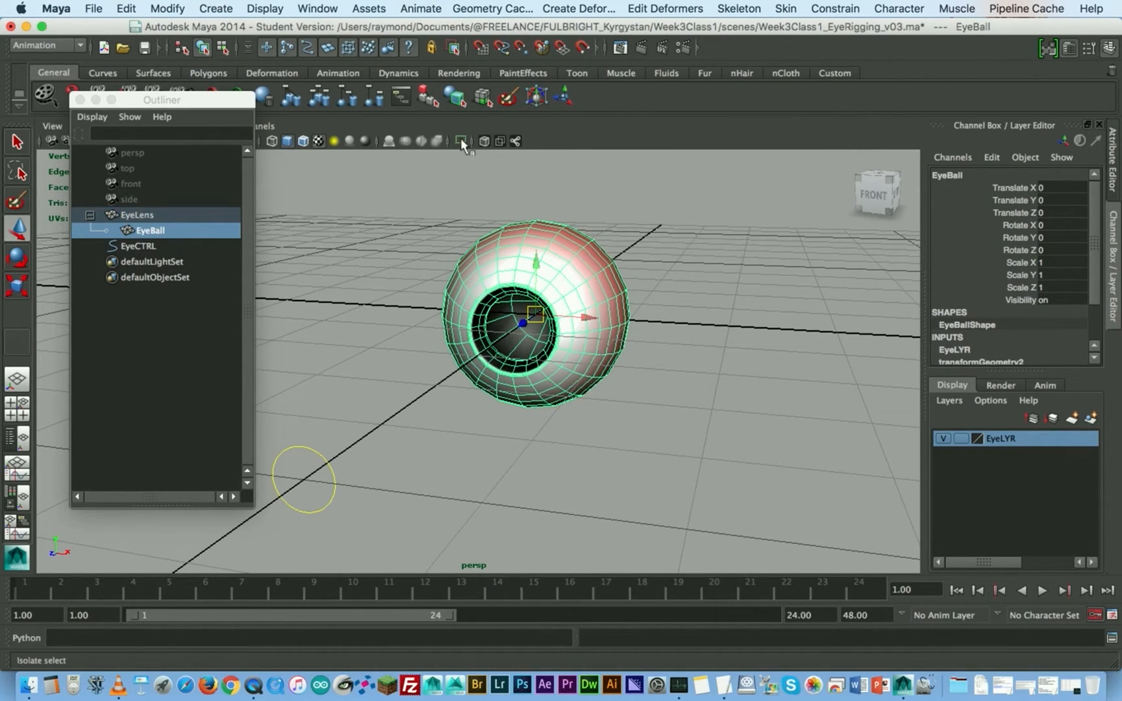
left_click(129, 247, "ctrl")
left_click(461, 141)
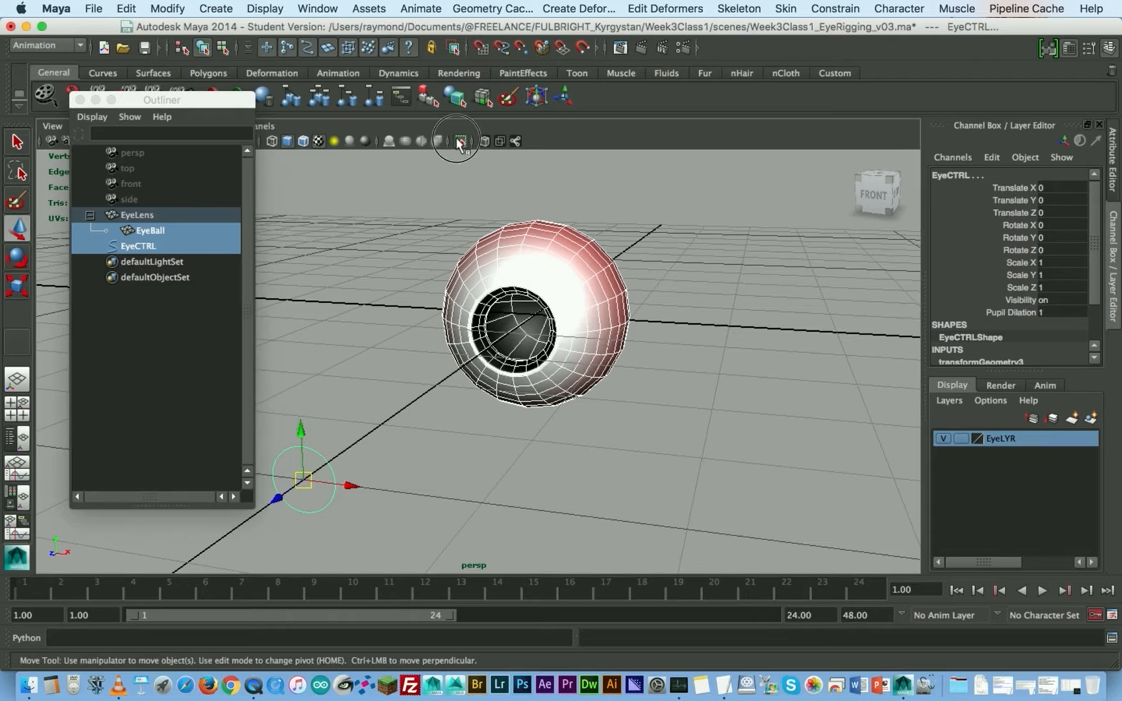
left_click(689, 241)
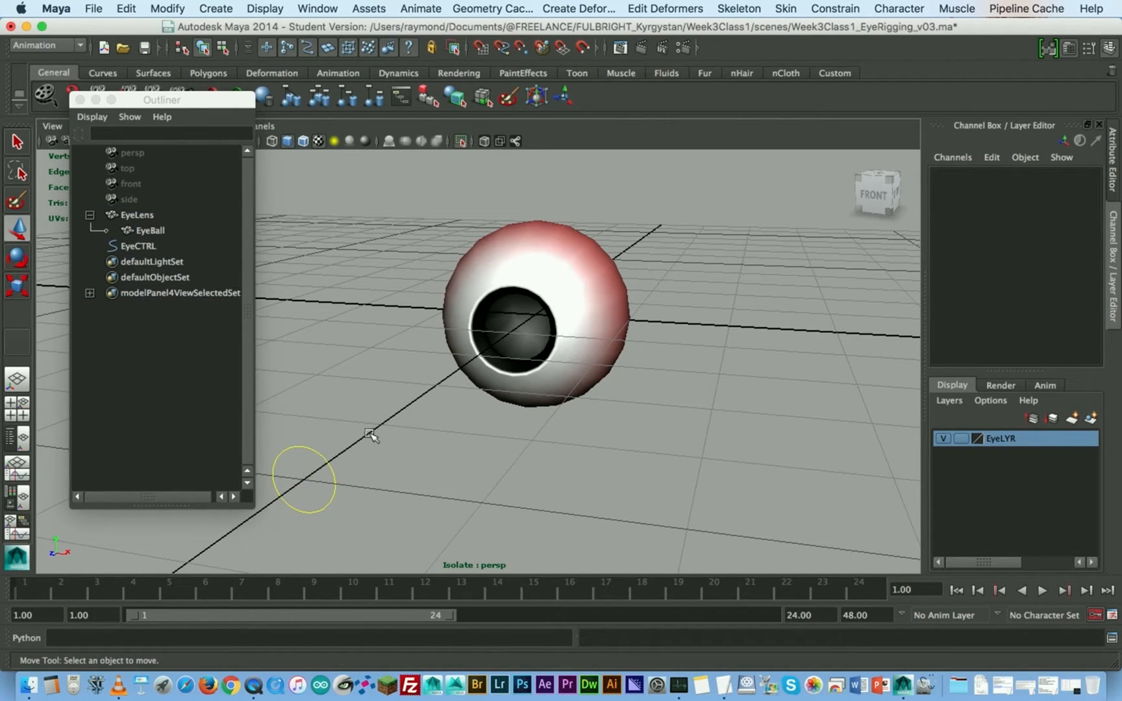
- Select EyeCTRL and turn on the wireframe-on-shaded display in the perspective view
left_click(328, 468)
left_click(592, 273)
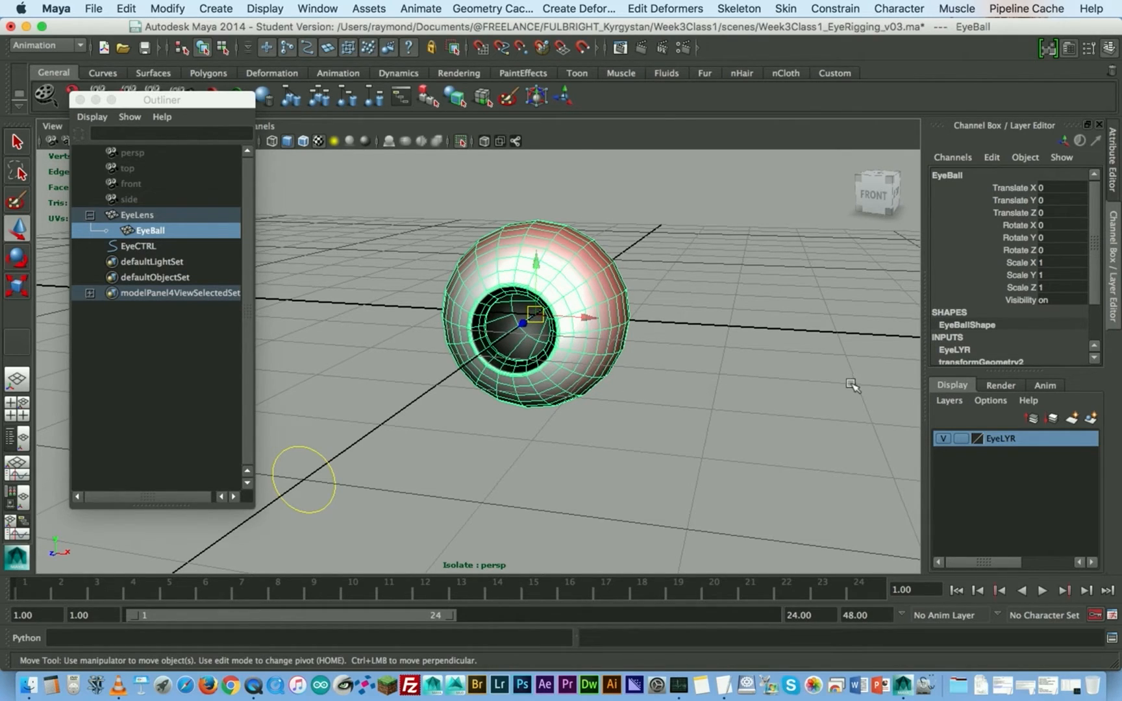
left_click(331, 471)
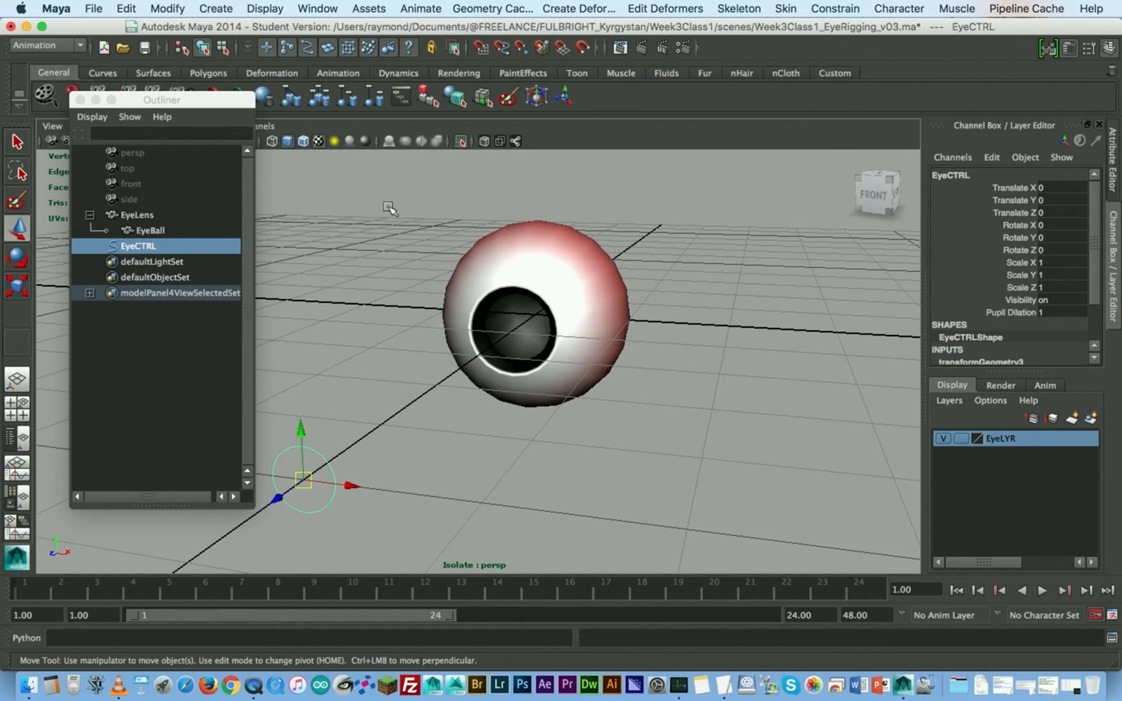
left_click(302, 141)
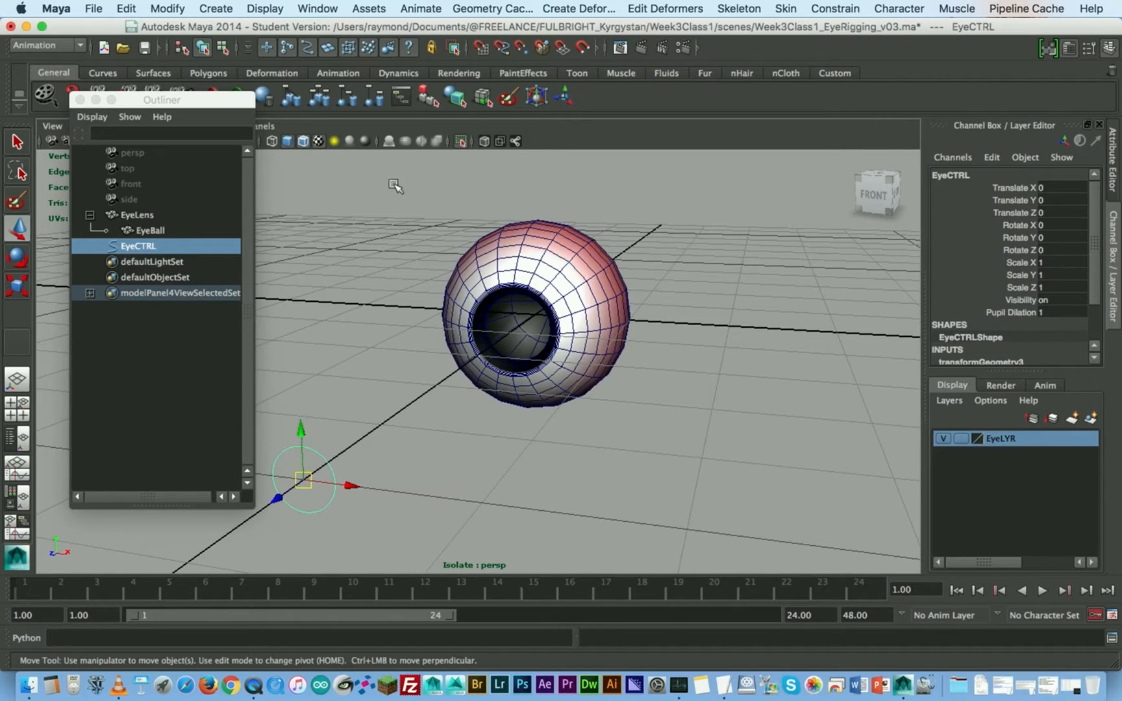
- Examine the pupil's deformation up close while varying Pupil Dilation on EyeCTRL, and set the value to 0
scroll(513, 306, "up", 5)
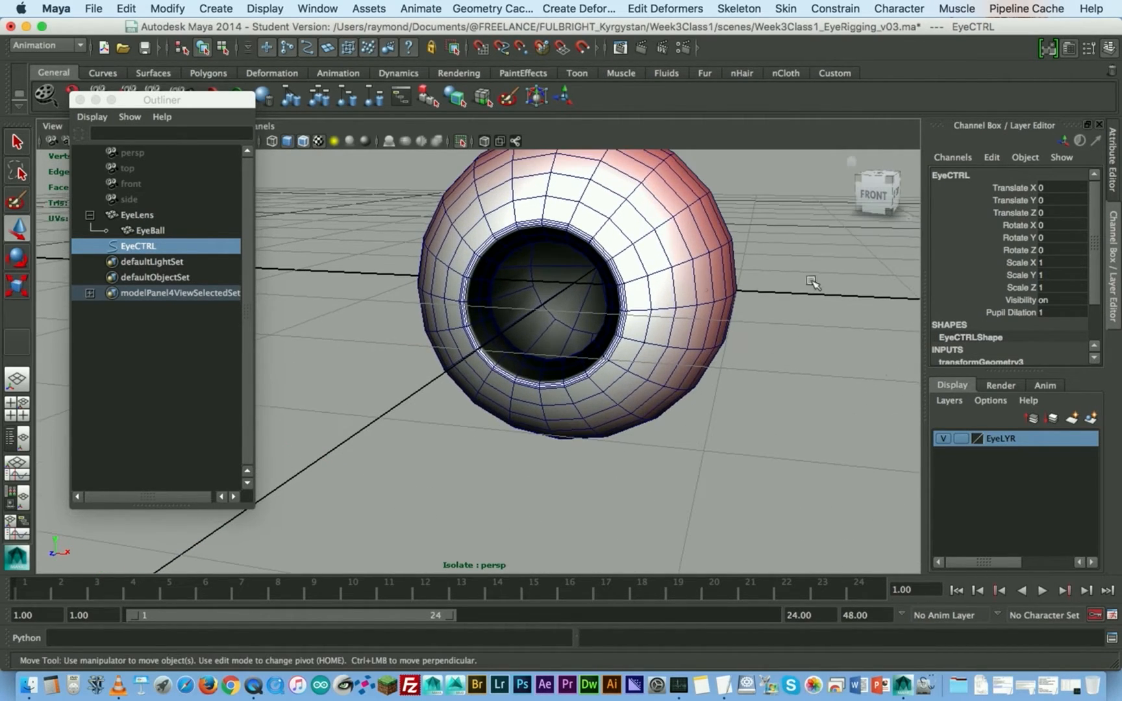
left_click(1005, 311)
middle_click_drag(714, 279, 681, 278)
mouse_move(699, 276)
middle_mouse_down()
mouse_move(713, 276)
mouse_move(699, 271)
middle_mouse_up()
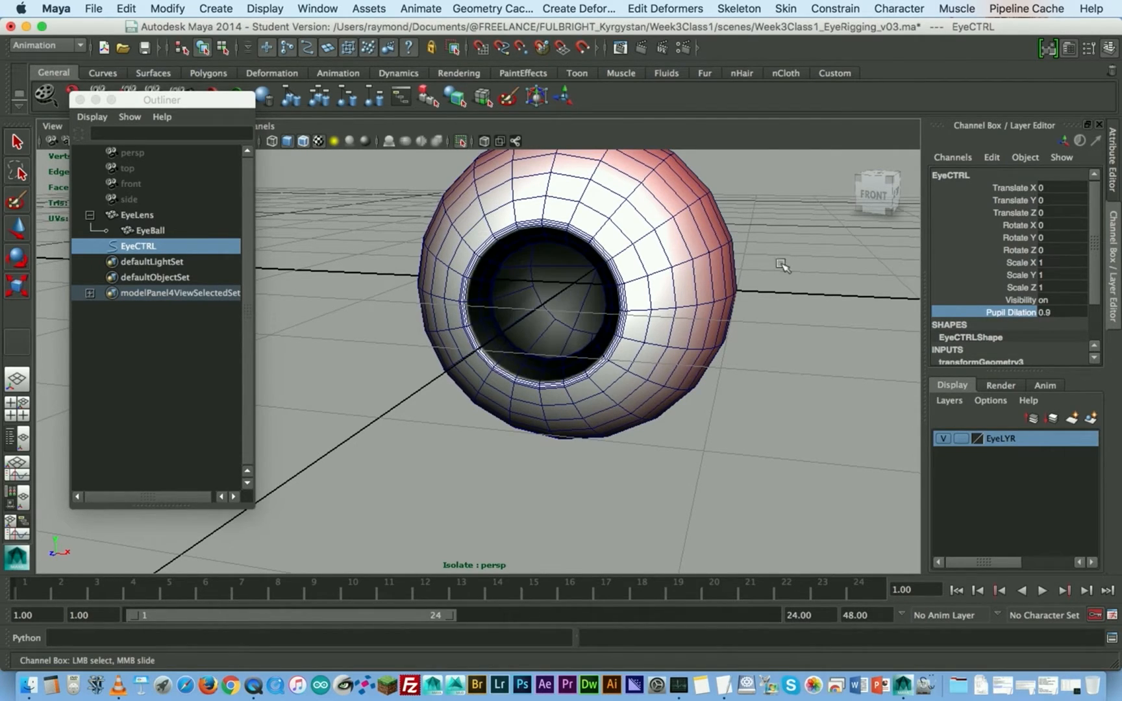
left_click(1064, 312)
type("0")
key("Return")
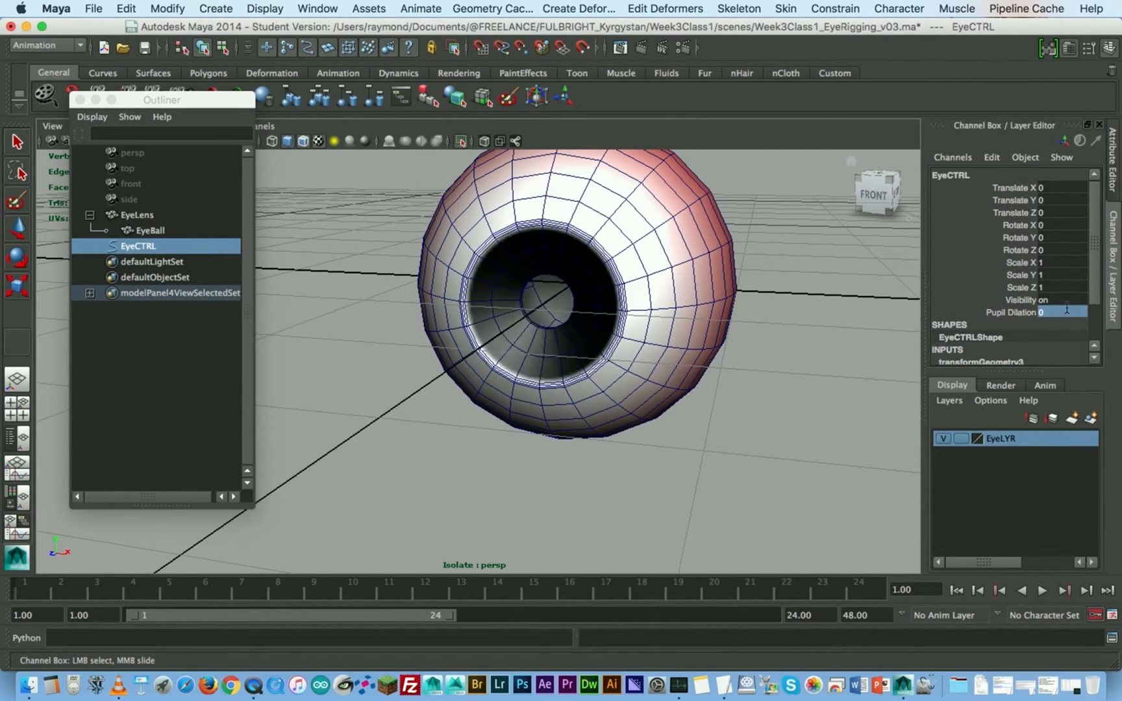
- View the whole eyeball together with its control curve from an angle and clear the selection
right_click_drag(657, 382, 279, 396, "alt")
middle_click_drag(463, 367, 530, 351, "alt")
left_click_drag(553, 385, 510, 406, "alt")
middle_click_drag(581, 307, 551, 323, "alt")
left_click(512, 324)
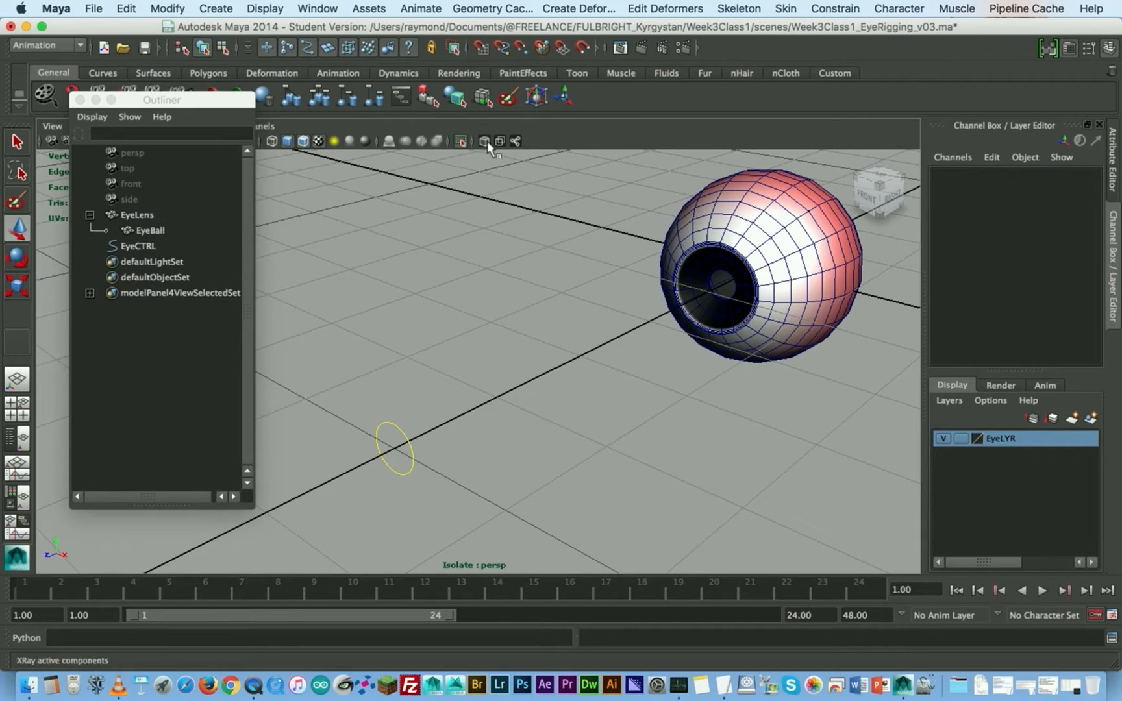
- End the isolation so the lens shows again, and turn off the wireframe-on-shaded display in the perspective view
left_click(461, 141)
left_click_drag(632, 236, 642, 296, "alt")
scroll(639, 294, "down", 2)
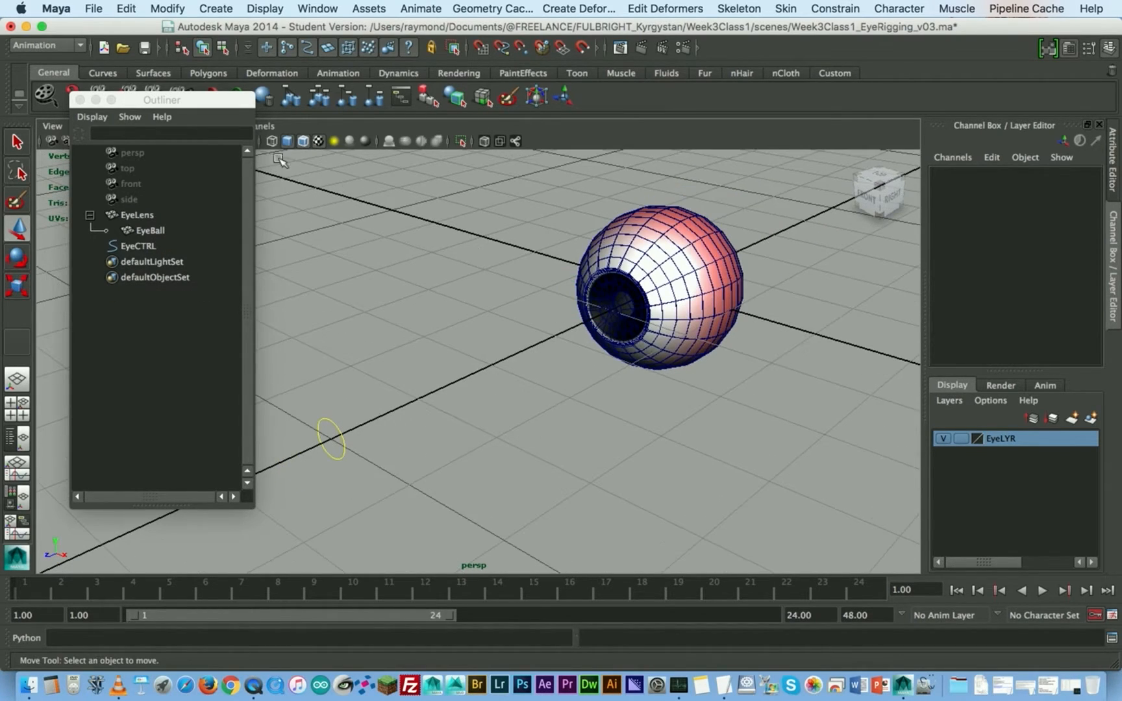
left_click(303, 140)
- Try moving EyeCTRL from its place in front of the eye over to the eyeball, and undo the moves
left_click_drag(425, 302, 459, 285, "alt")
middle_click_drag(459, 285, 500, 305, "alt")
left_click_drag(411, 401, 713, 324)
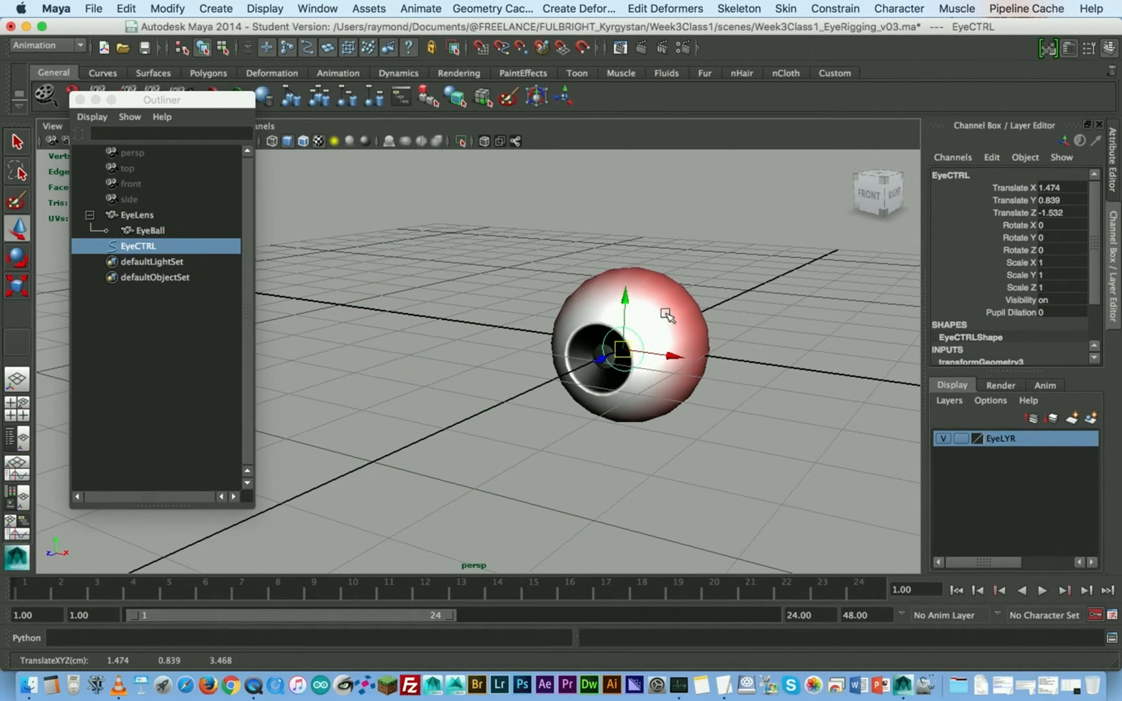
key("z")
key("z")
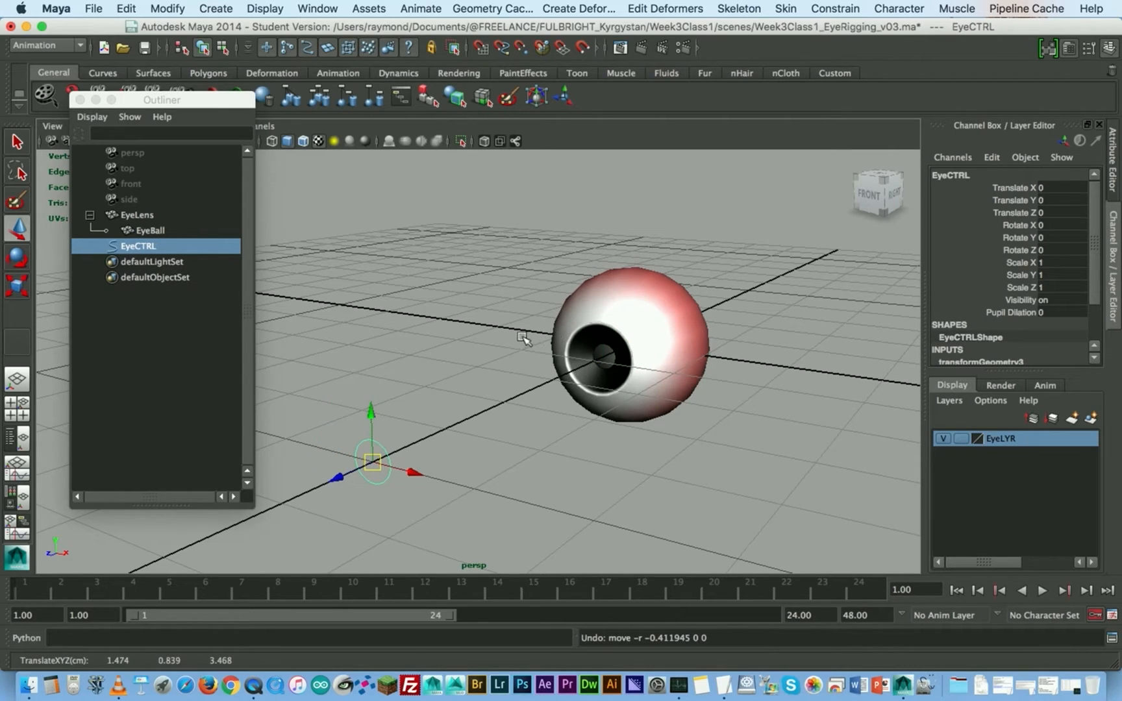
- Group EyeLens together with its child EyeBall under a new parent node
left_click(136, 215)
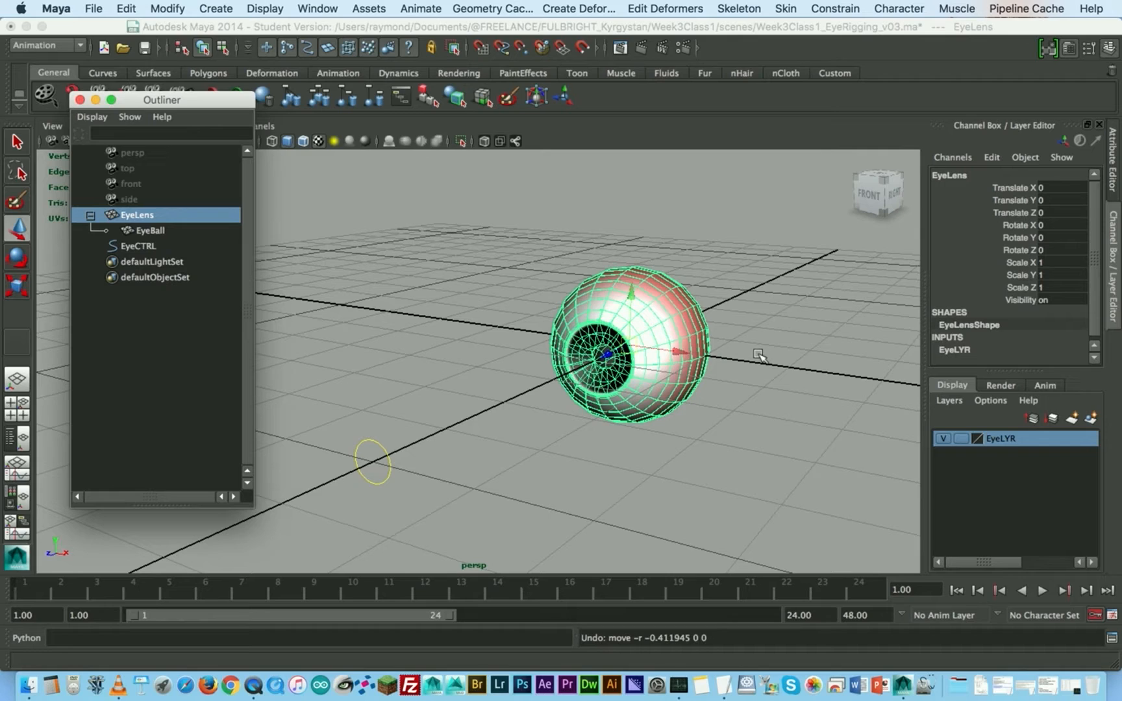
key("ctrl+g")
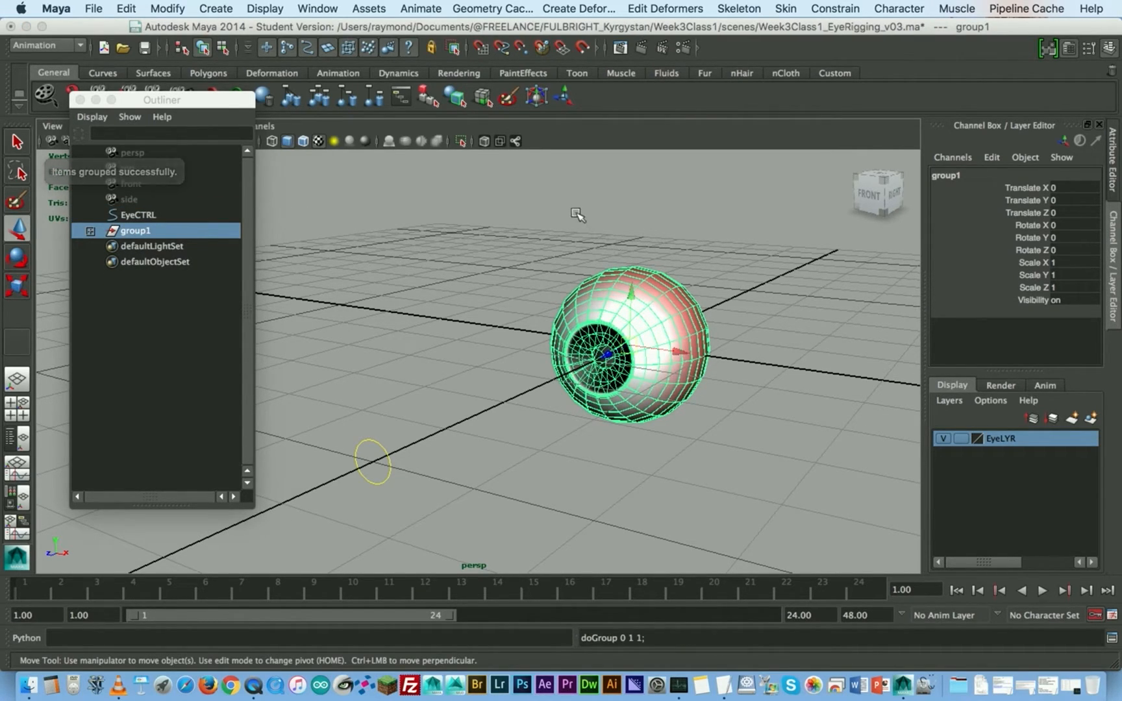
left_click(167, 9)
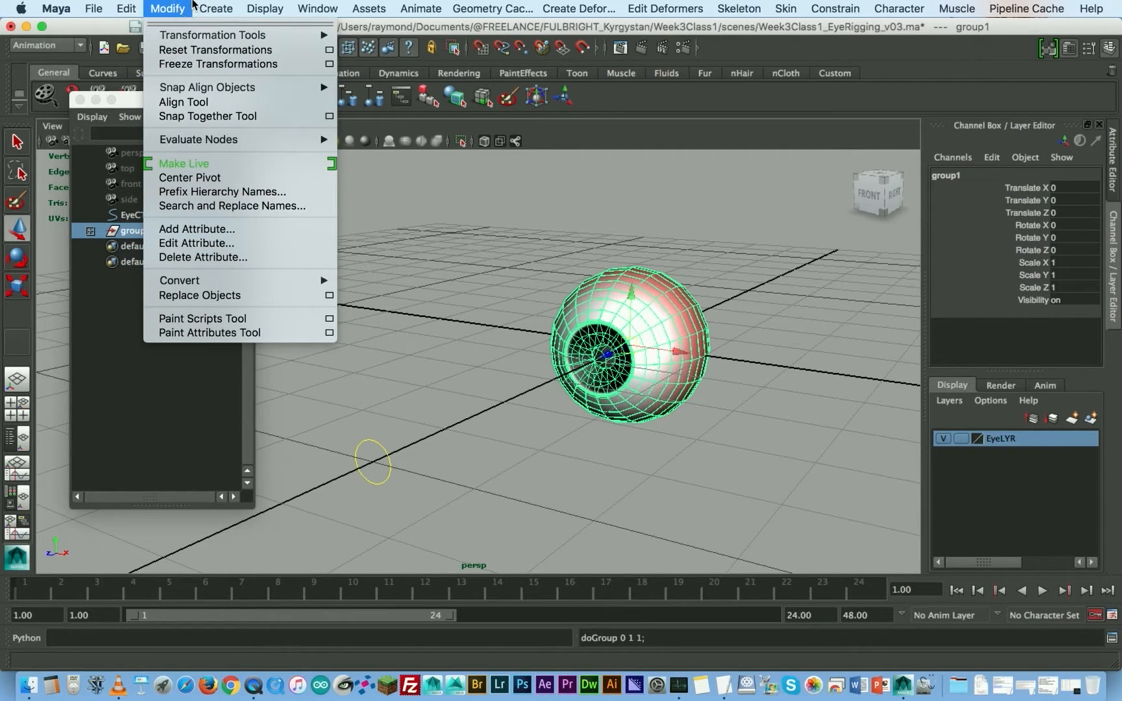
mouse_move(116, 5)
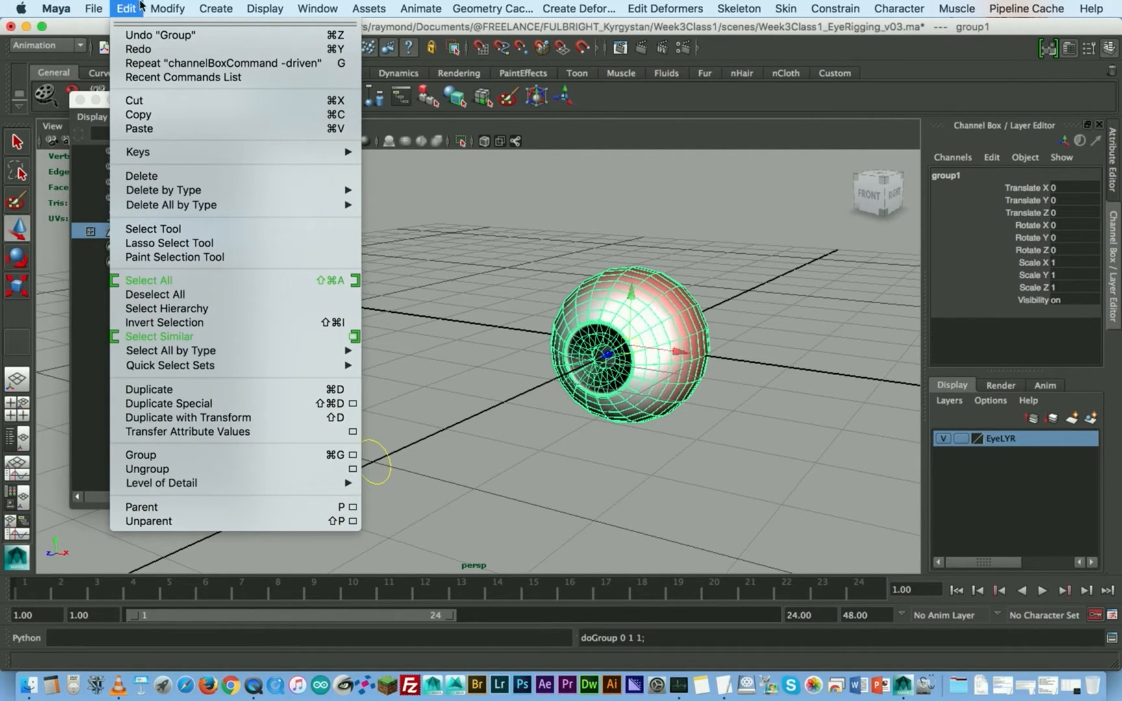
mouse_move(202, 5)
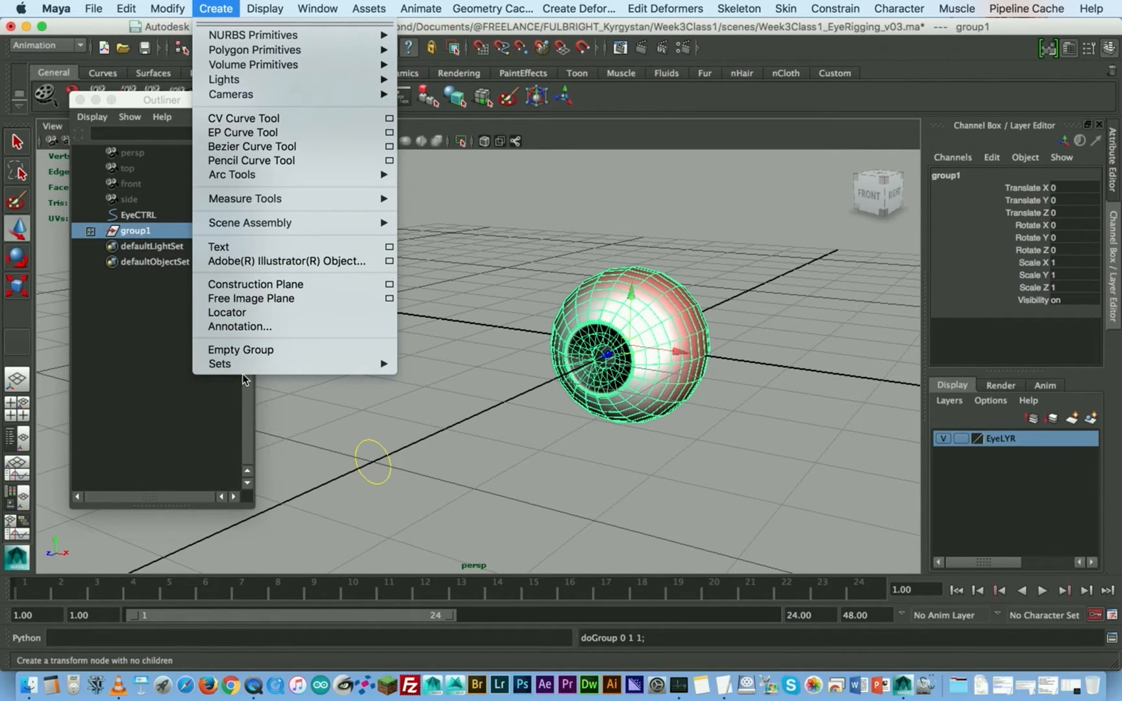
left_click(591, 180)
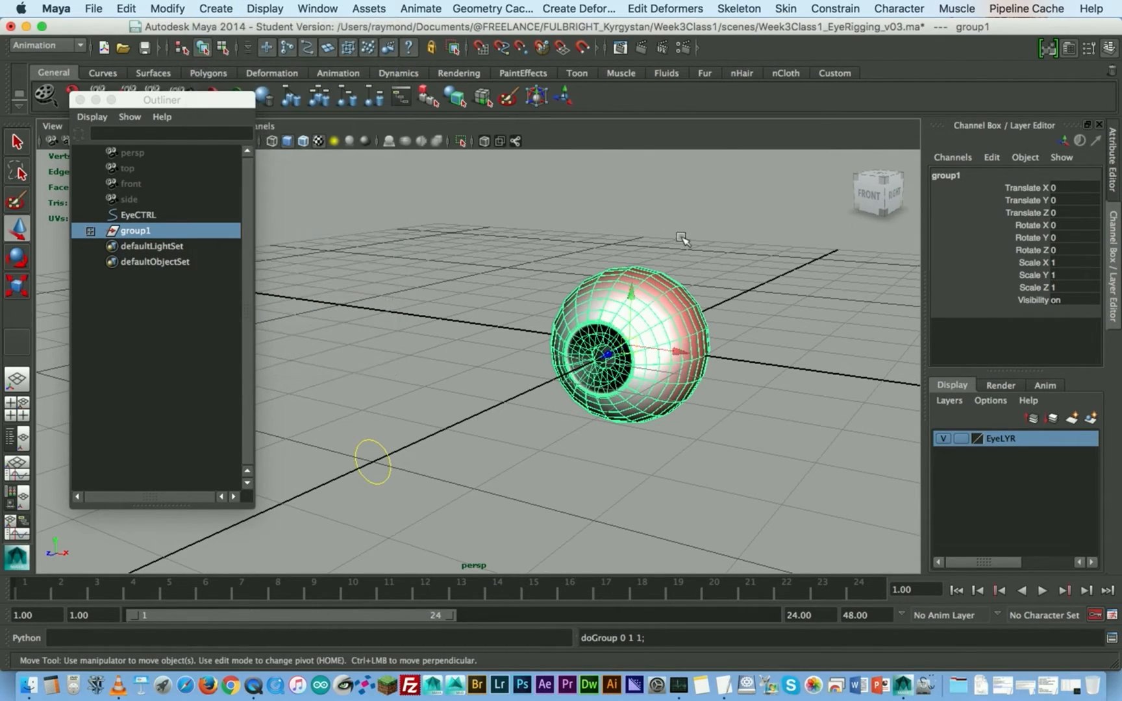
- Rename the new group EyeBallGRP
left_click(1003, 177)
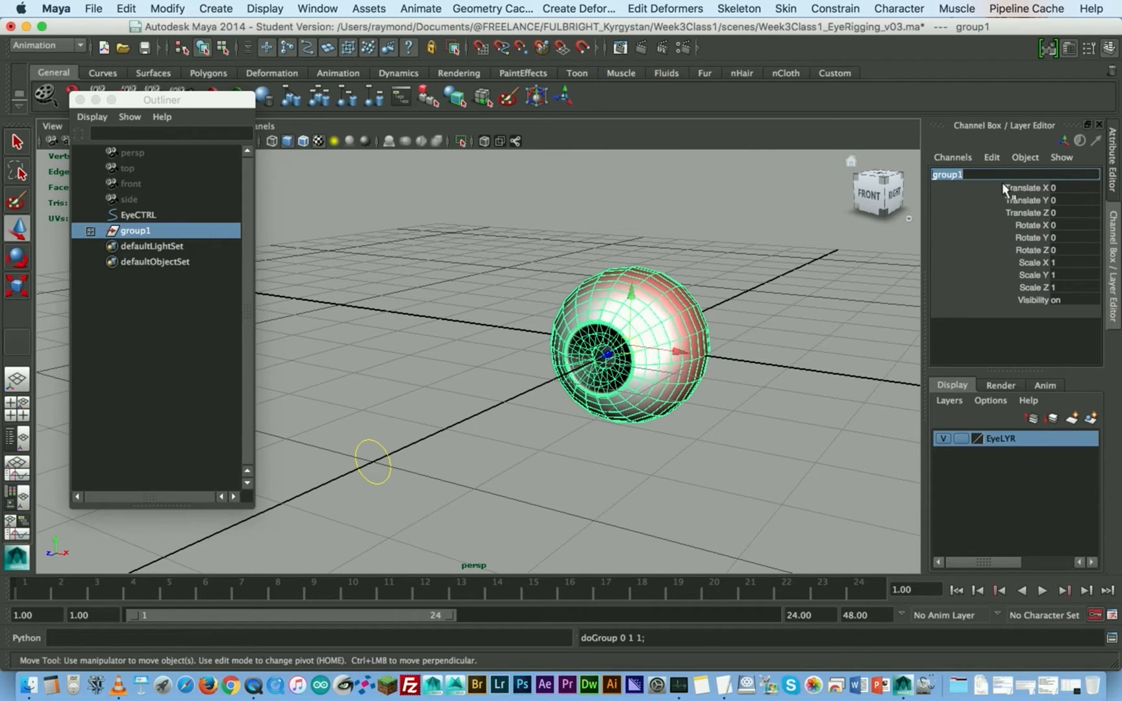
type("EyeBallGRP")
key("Return")
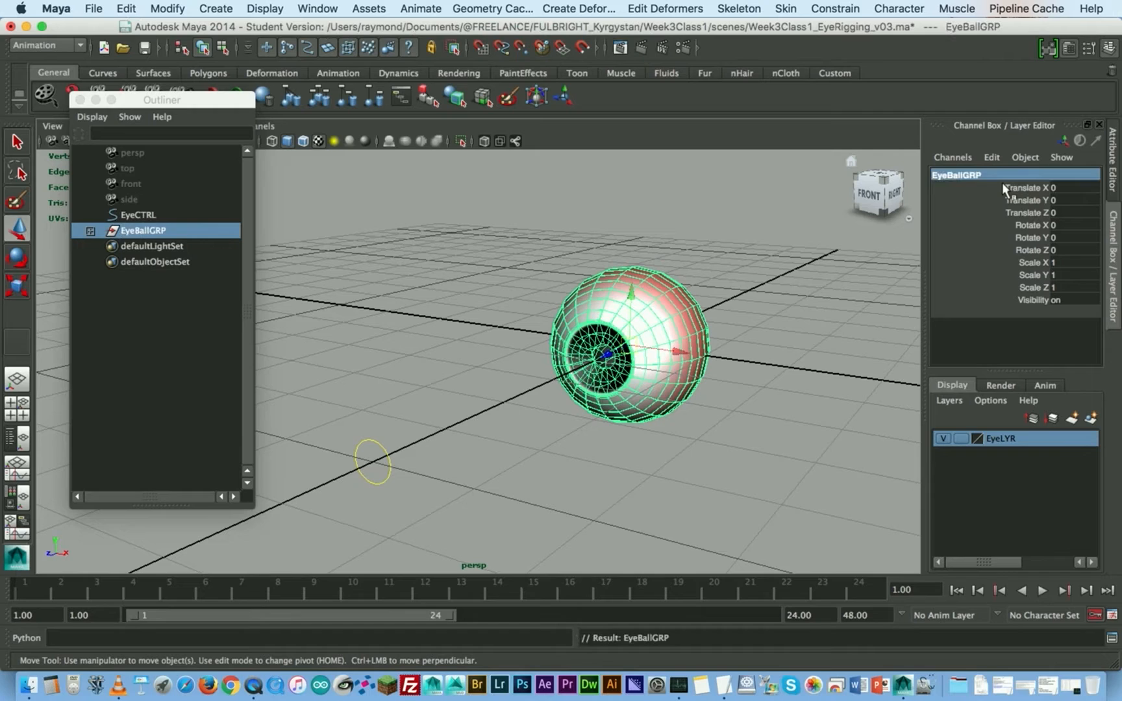
- Select the lens mesh and expand the EyeBallGRP hierarchy down to EyeBall to inspect how the objects are nested
left_click(717, 250)
left_click(657, 335)
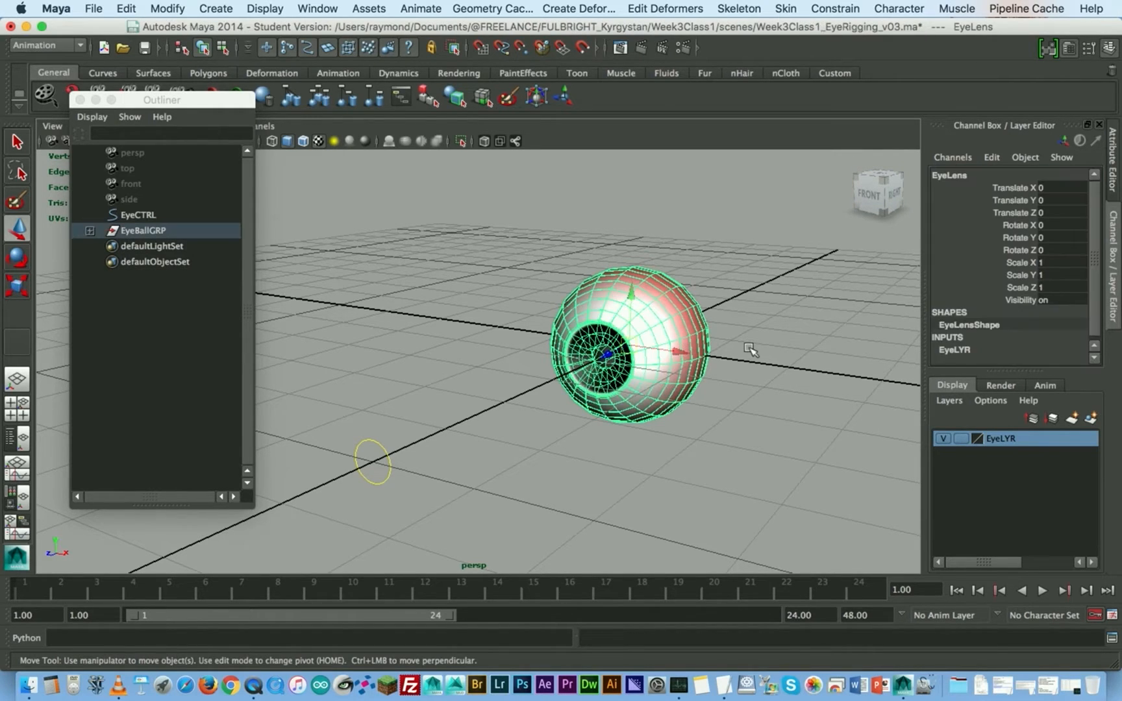
left_click_drag(471, 368, 523, 385, "alt")
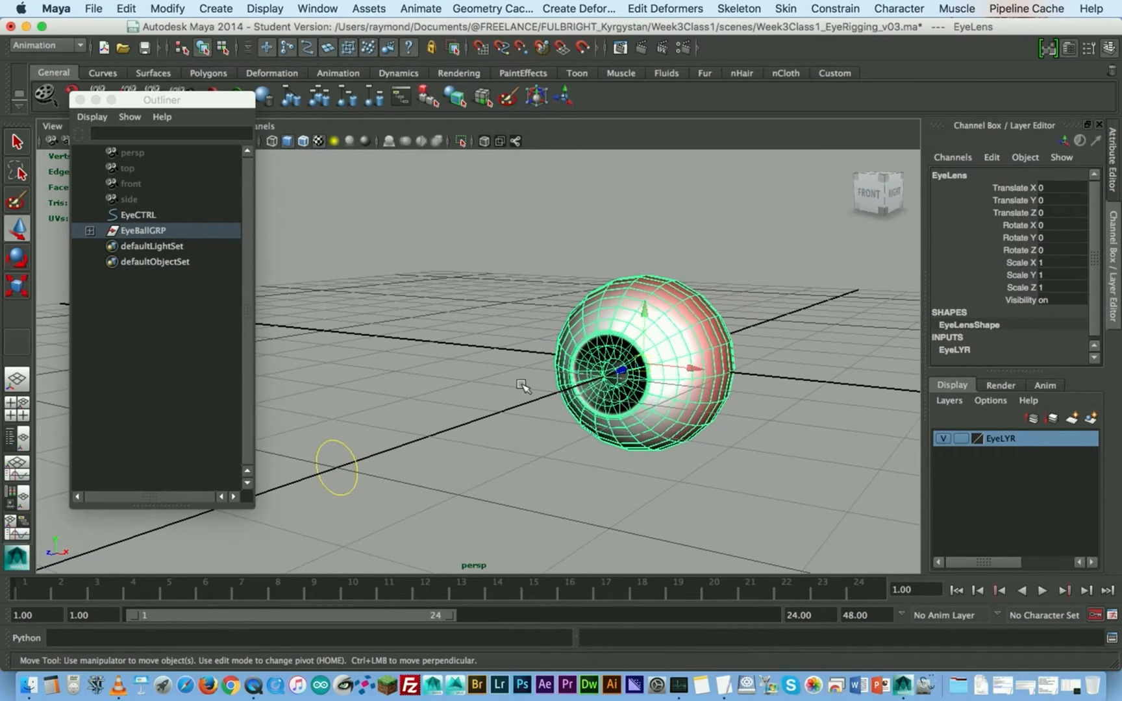
left_click(90, 231)
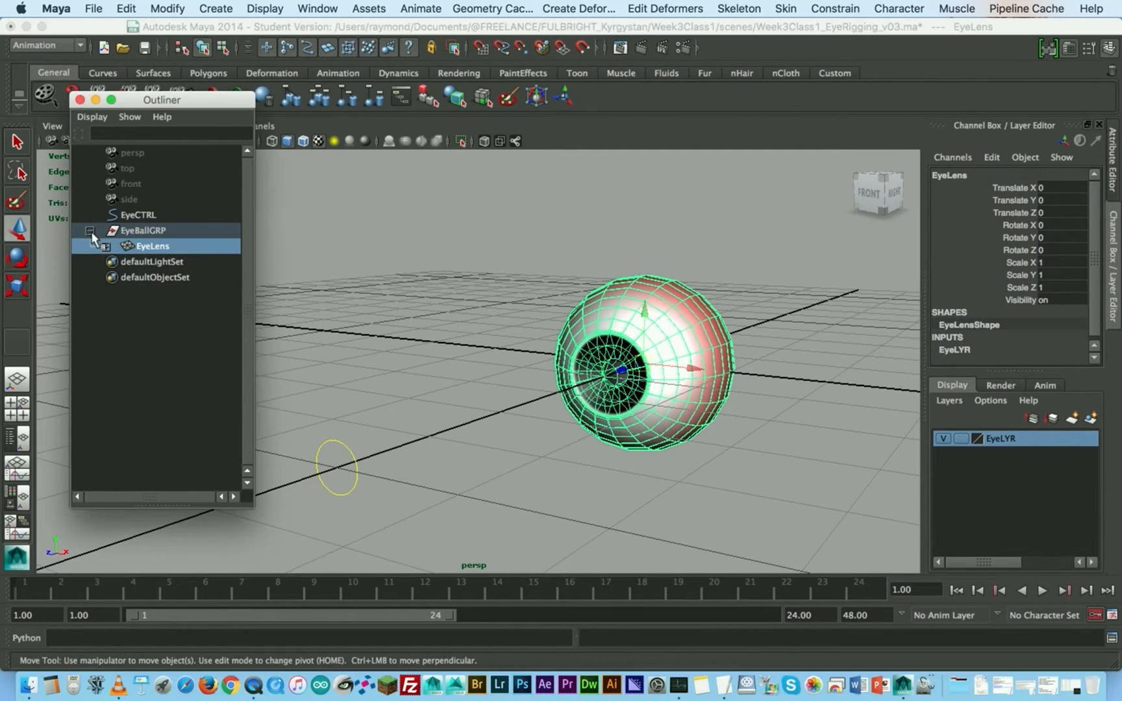
left_click(105, 247)
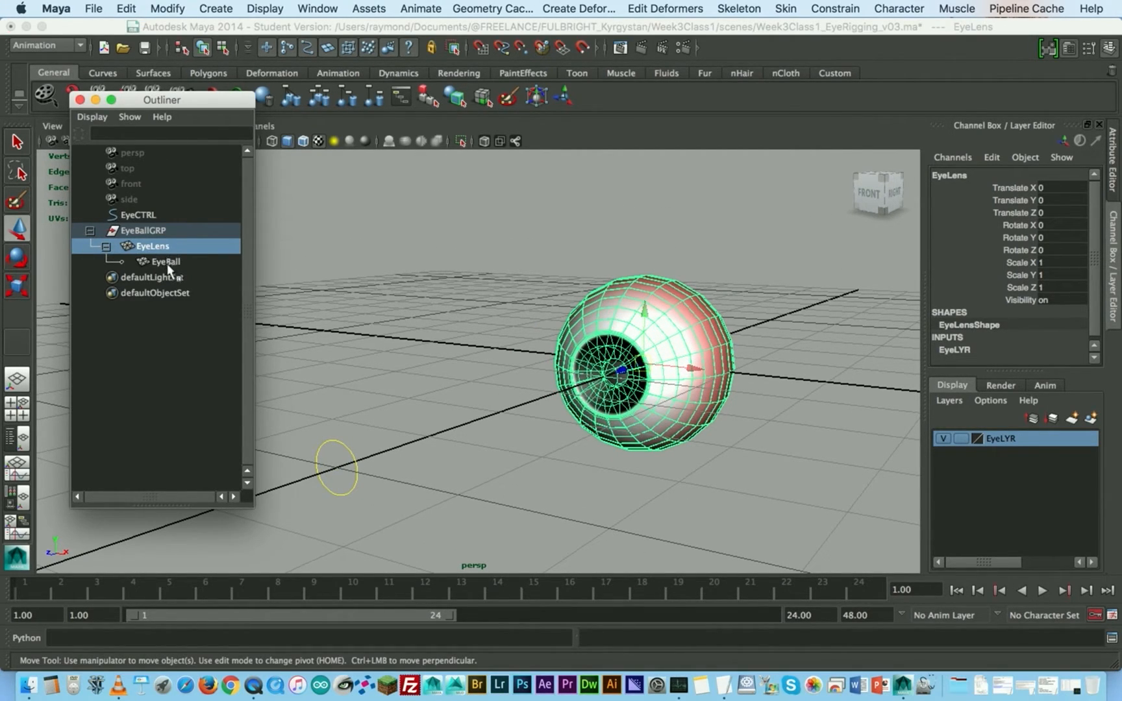
- Try scaling EyeBallGRP uniformly to about 1.87, and undo the scaling
left_click(158, 232)
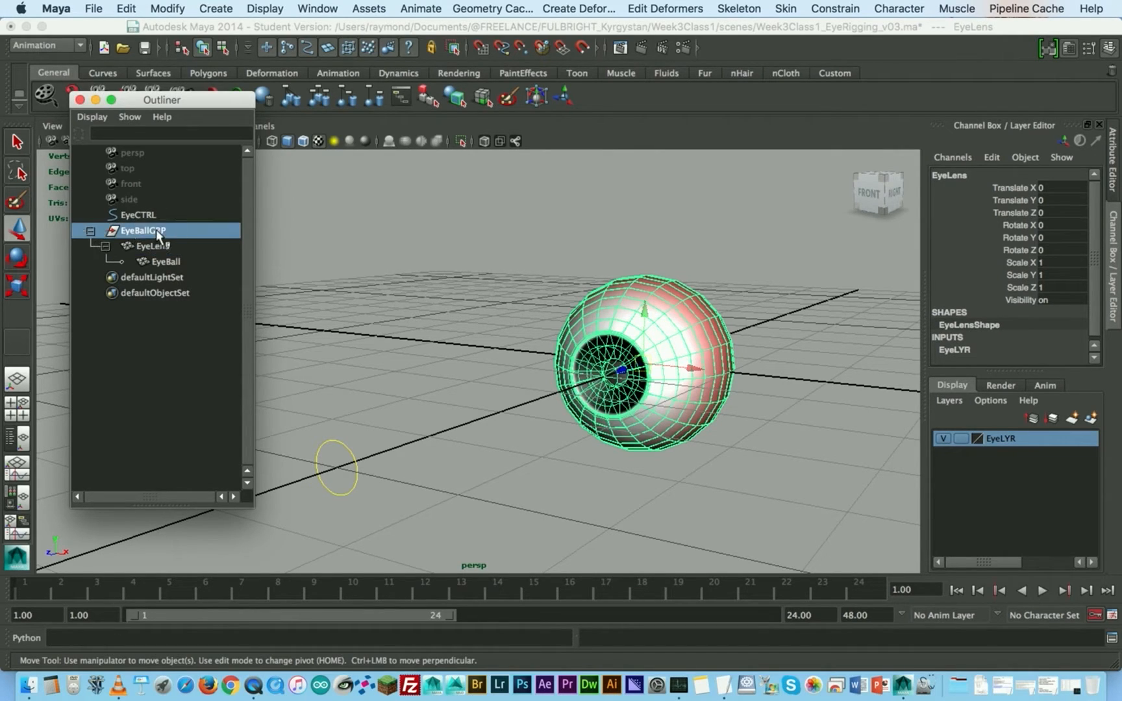
left_click(651, 361)
middle_click_drag(651, 361, 782, 301)
key("r")
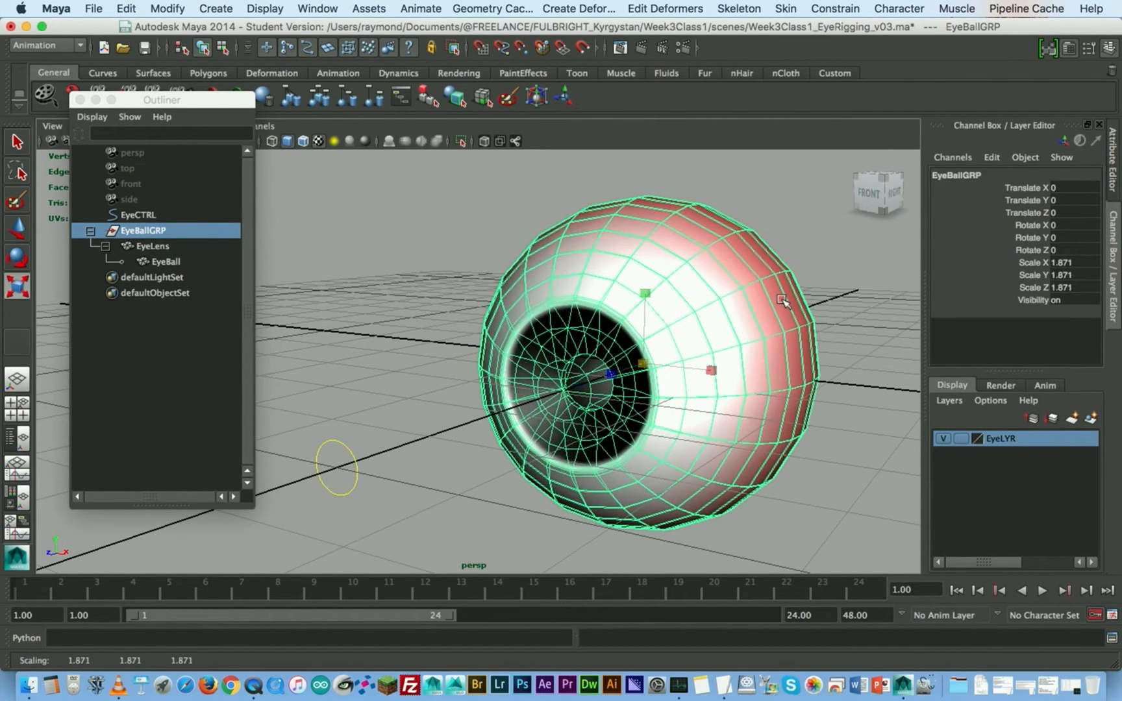
key("z")
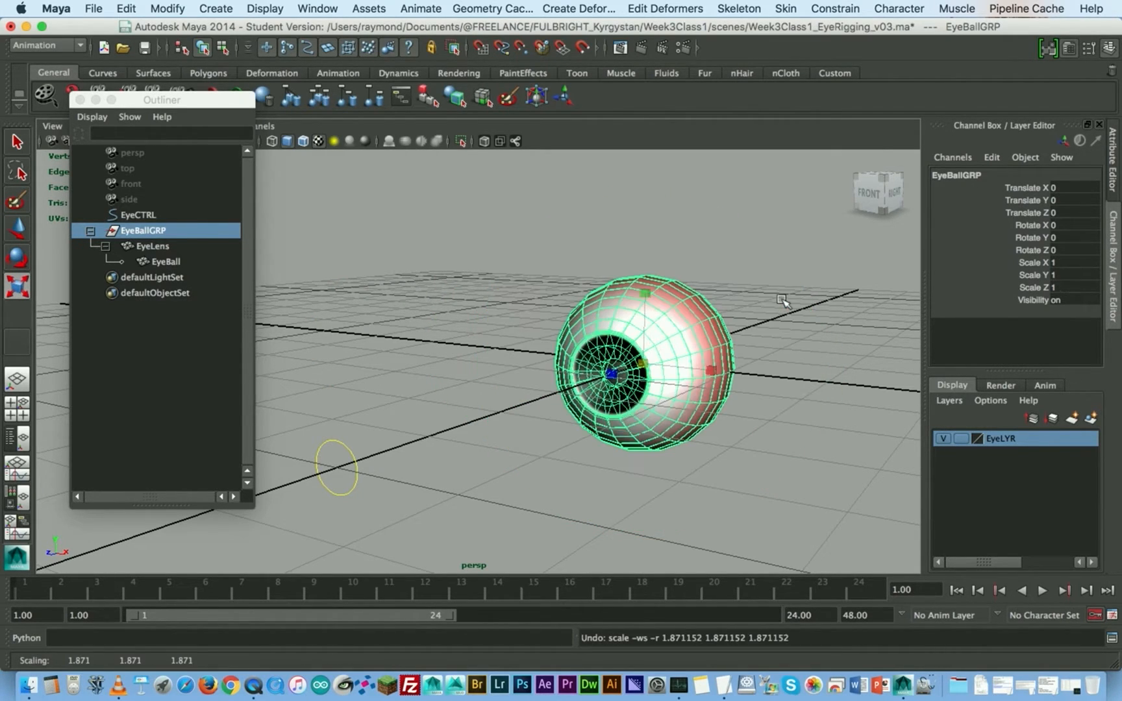
- Try varying the Rotate X, Y and Z channels of EyeBallGRP together, and undo the rotation
key("e")
left_click(1033, 226)
left_click(1034, 248, "shift")
middle_click_drag(697, 255, 749, 244)
key("z")
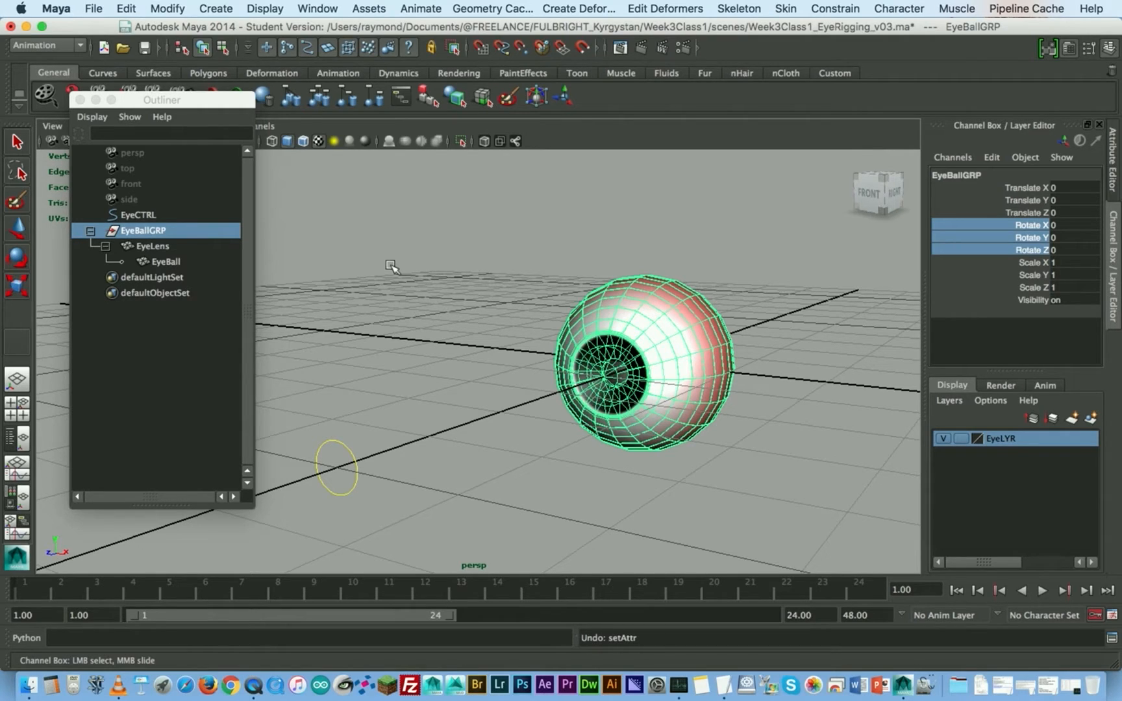
- Select EyeCTRL followed by EyeBallGRP, and open the Aim Constraint options
left_click(375, 415)
key("r")
left_click(355, 463)
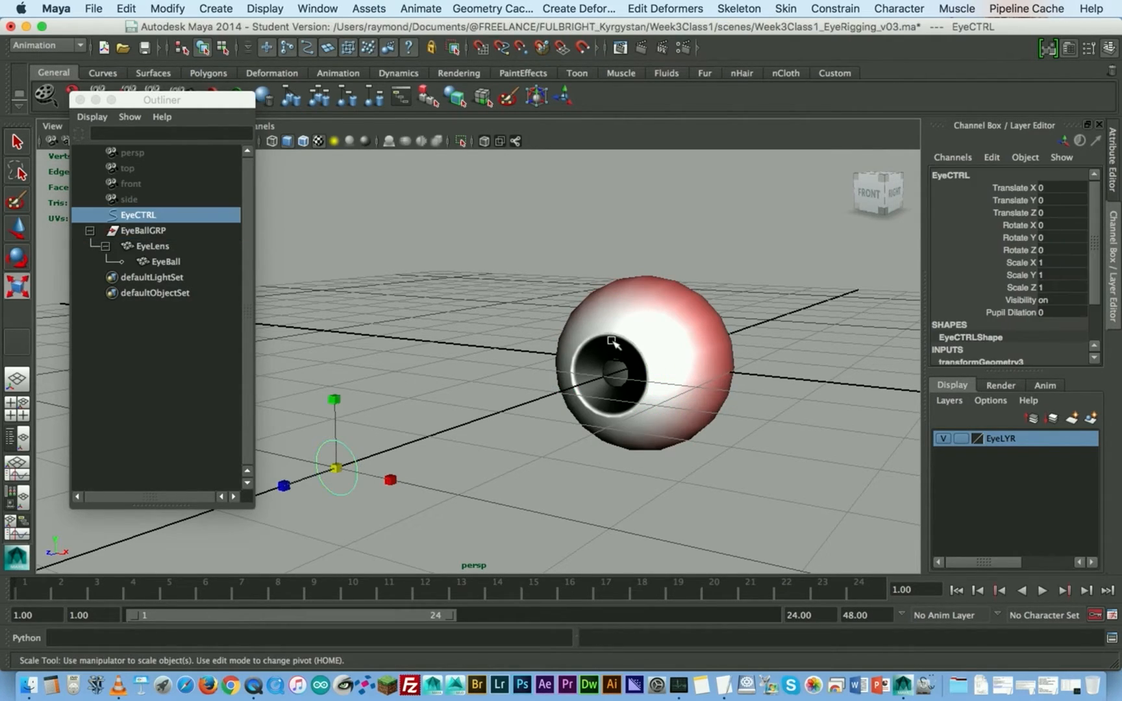
key("w")
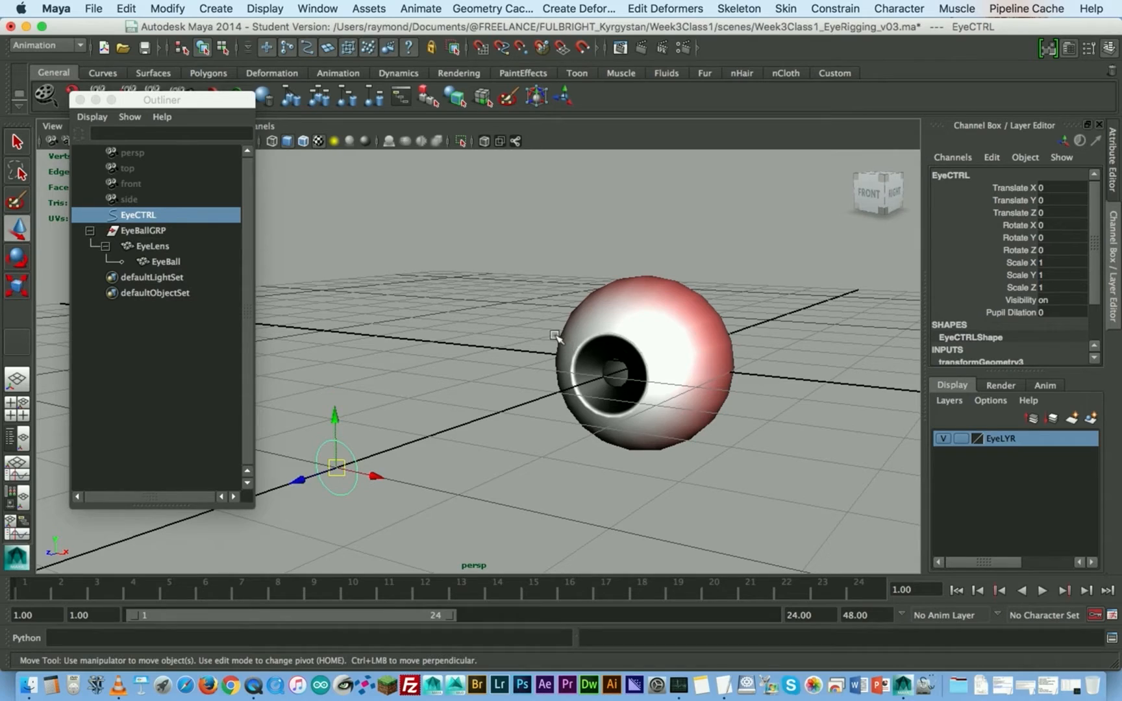
left_click(141, 231, "ctrl")
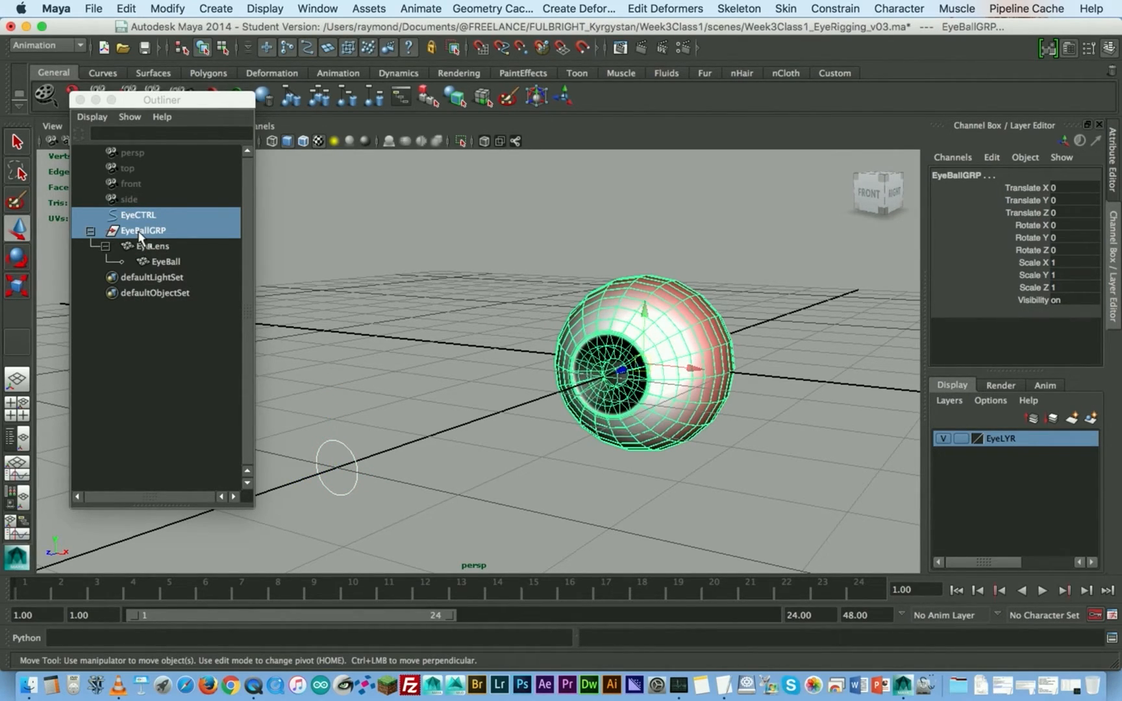
key("space")
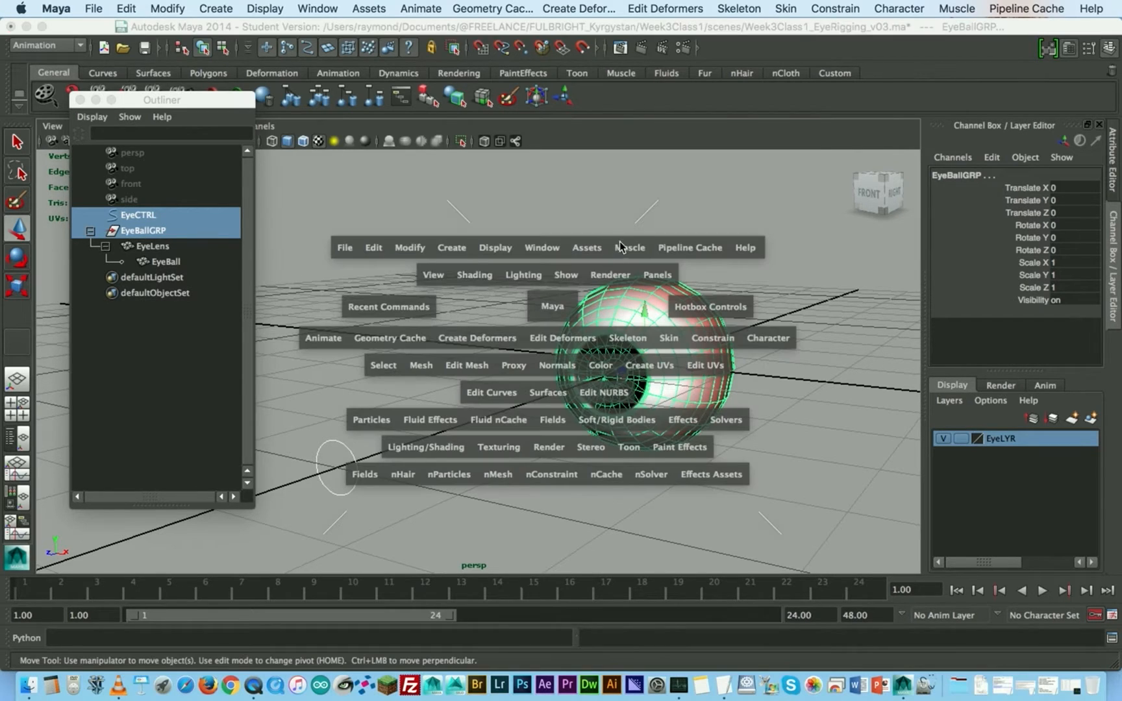
left_click(719, 339)
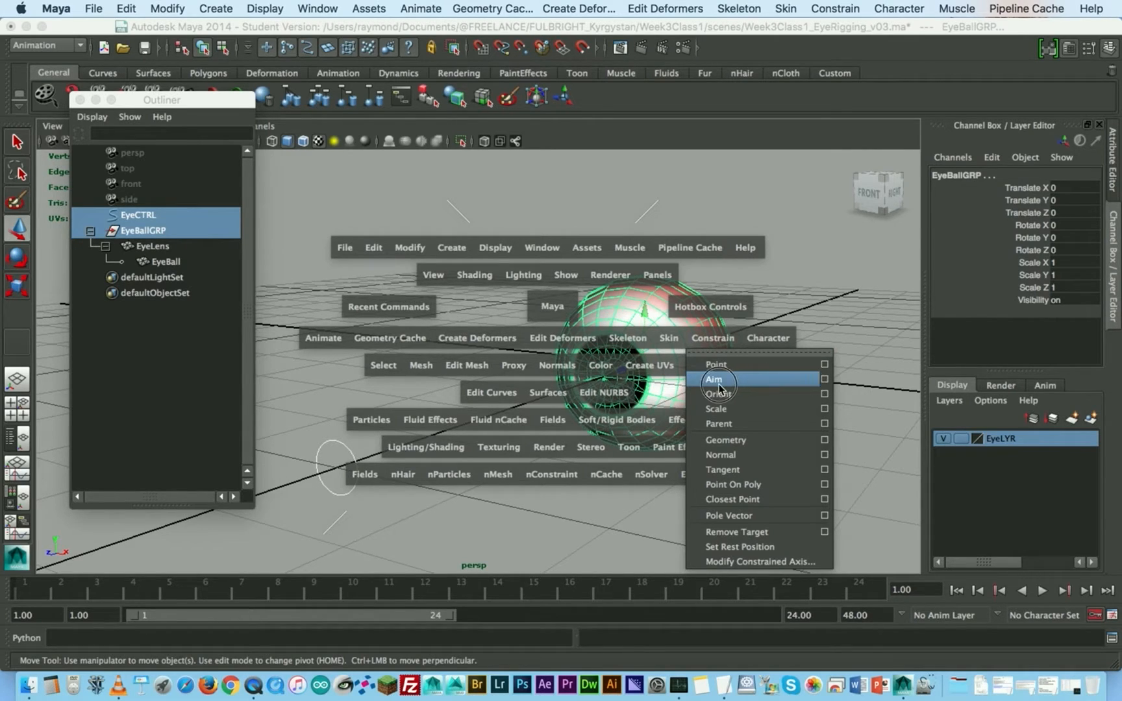
left_click(824, 379)
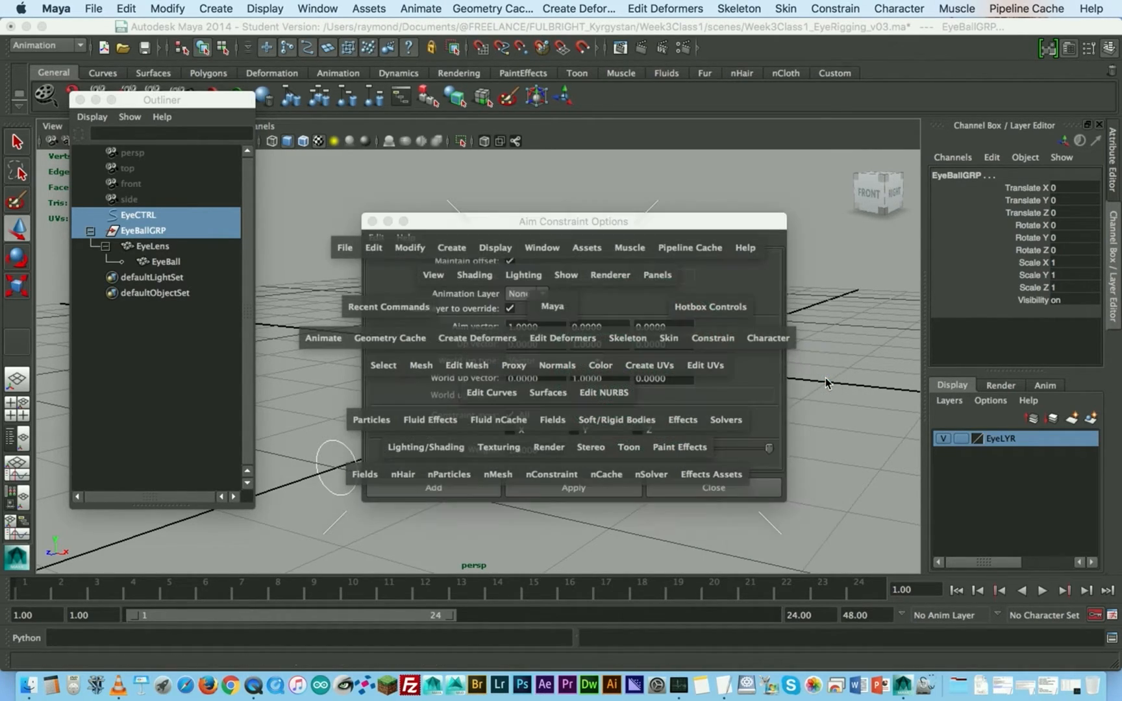
left_click_drag(646, 225, 760, 153)
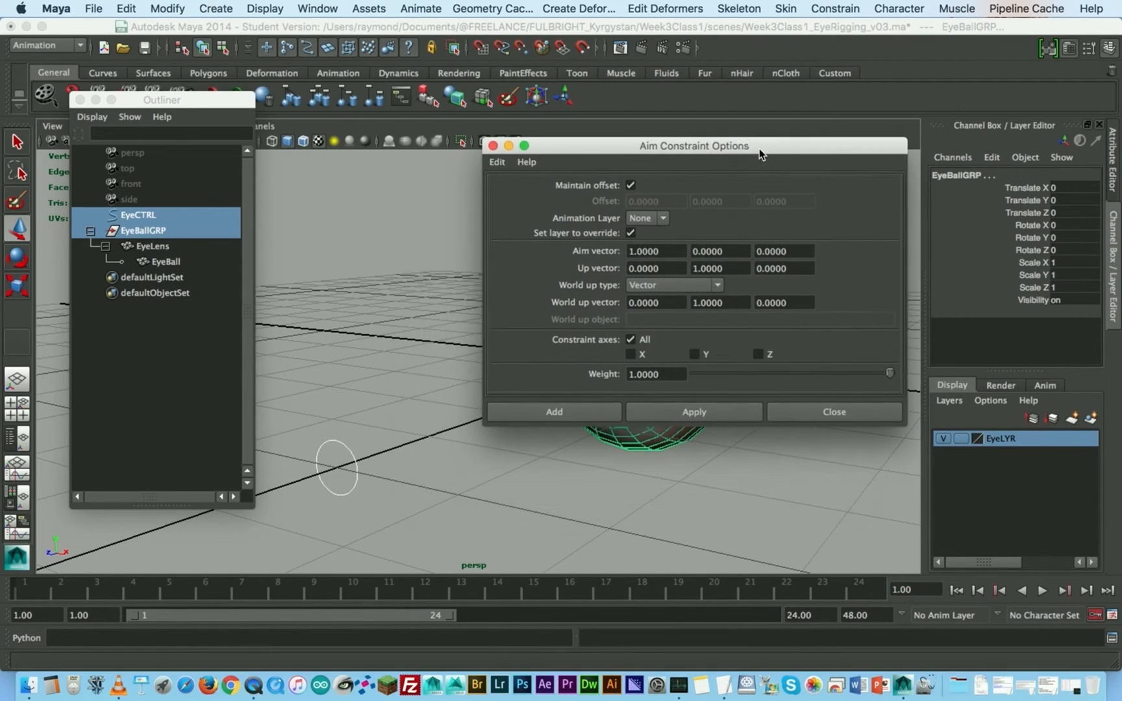
- Reset the Aim Constraint settings, enable Maintain offset, and apply the constraint so EyeBallGRP aims at EyeCTRL
left_click(498, 161)
left_click(509, 188)
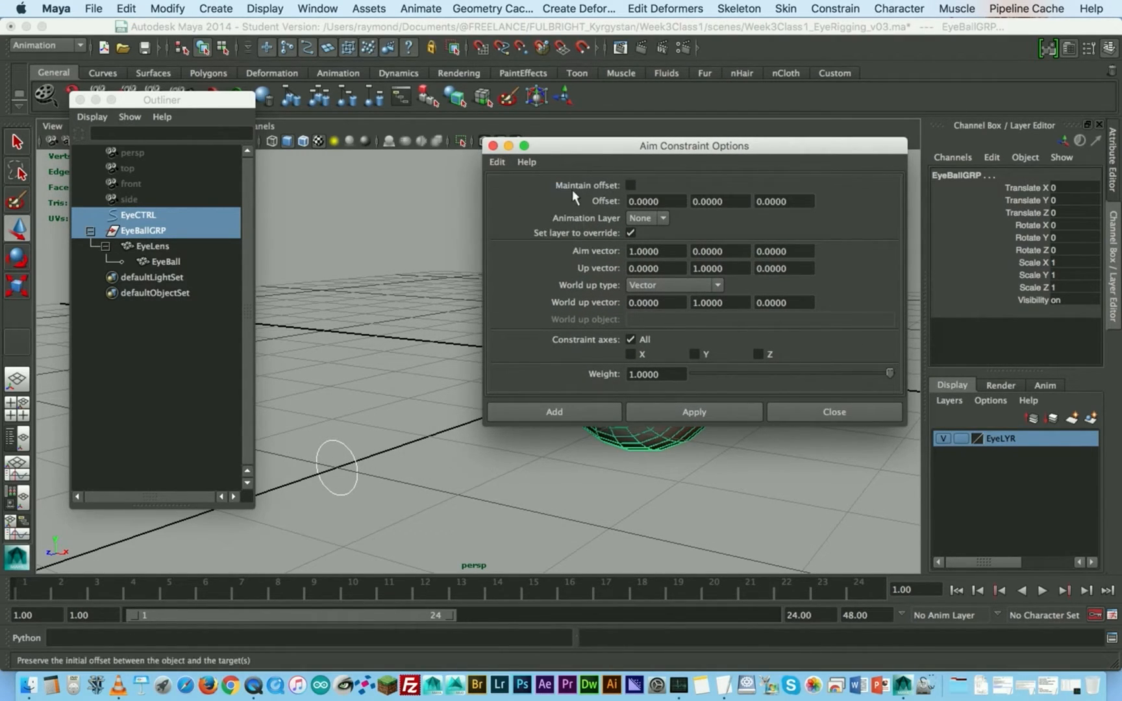
left_click(498, 163)
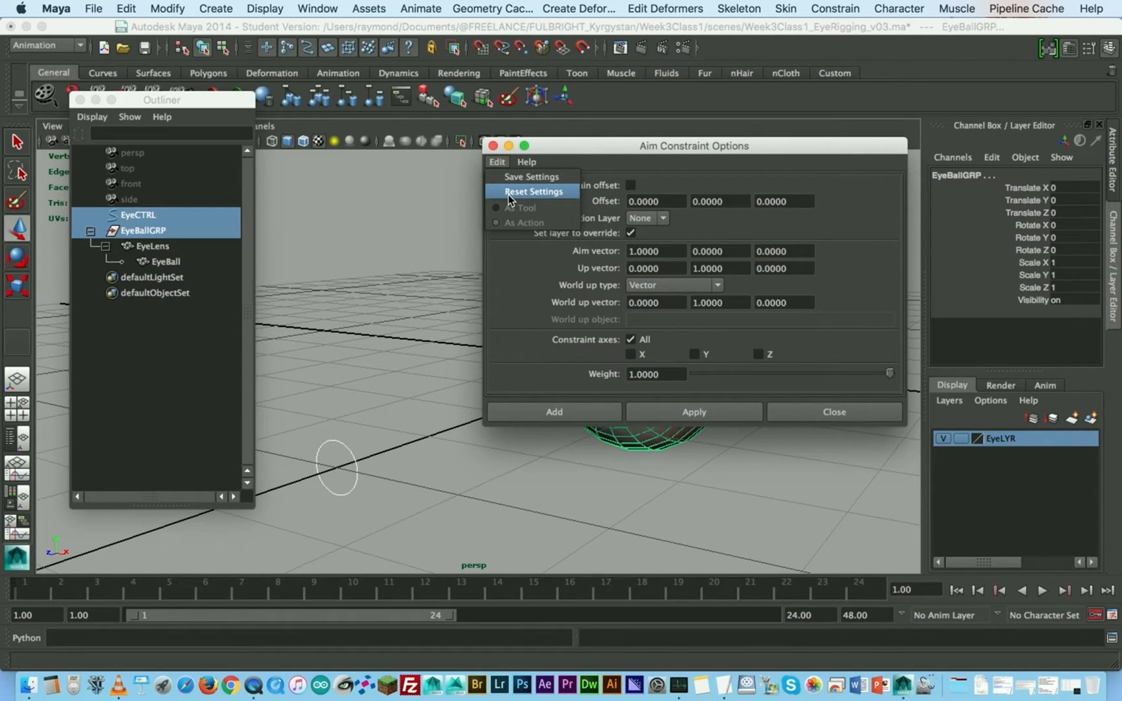
left_click(513, 282)
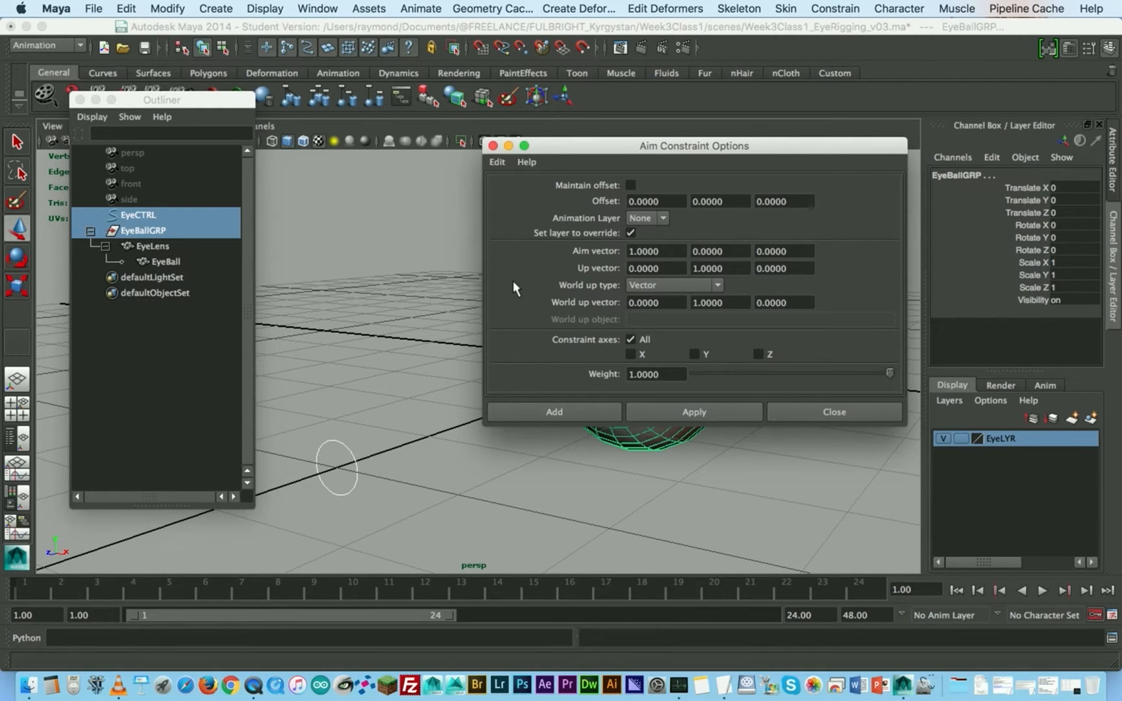
left_click(630, 186)
left_click_drag(632, 149, 672, 421)
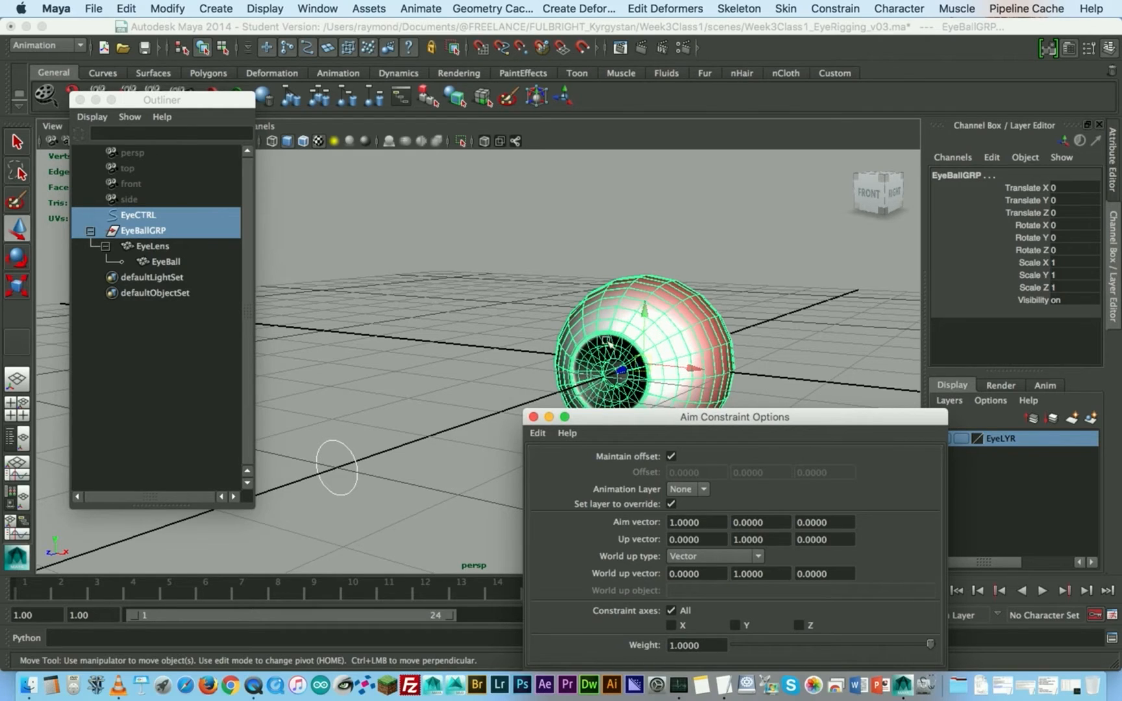
left_click_drag(645, 421, 640, 142)
left_click(728, 404)
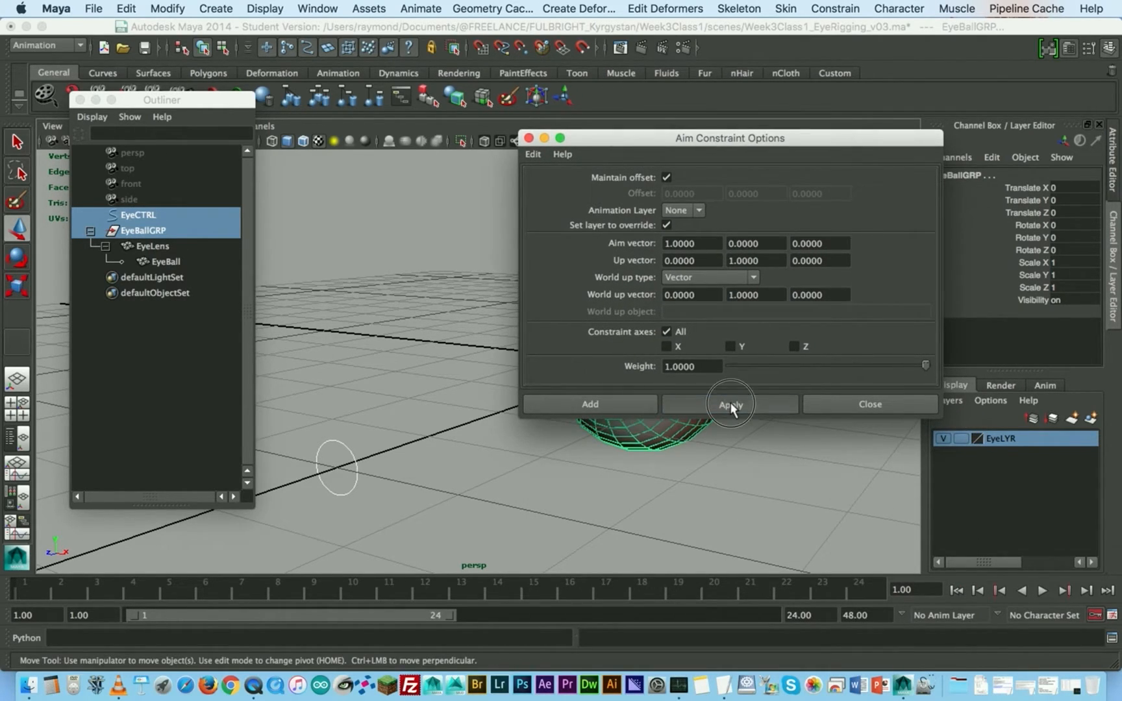
left_click(850, 407)
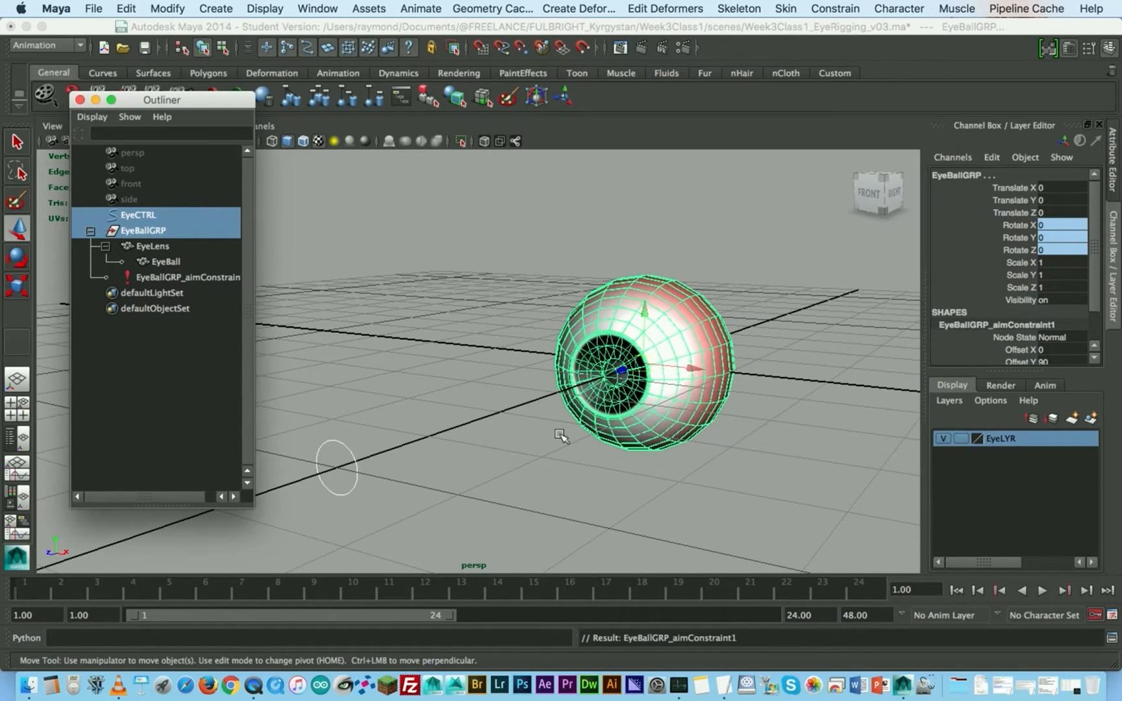
- Undo the selection changes and the aim constraint on EyeBallGRP
left_click_drag(405, 463, 357, 417)
left_click_drag(376, 475, 424, 517)
key("super+z")
key("super+z")
key("super+z")
key("super+z")
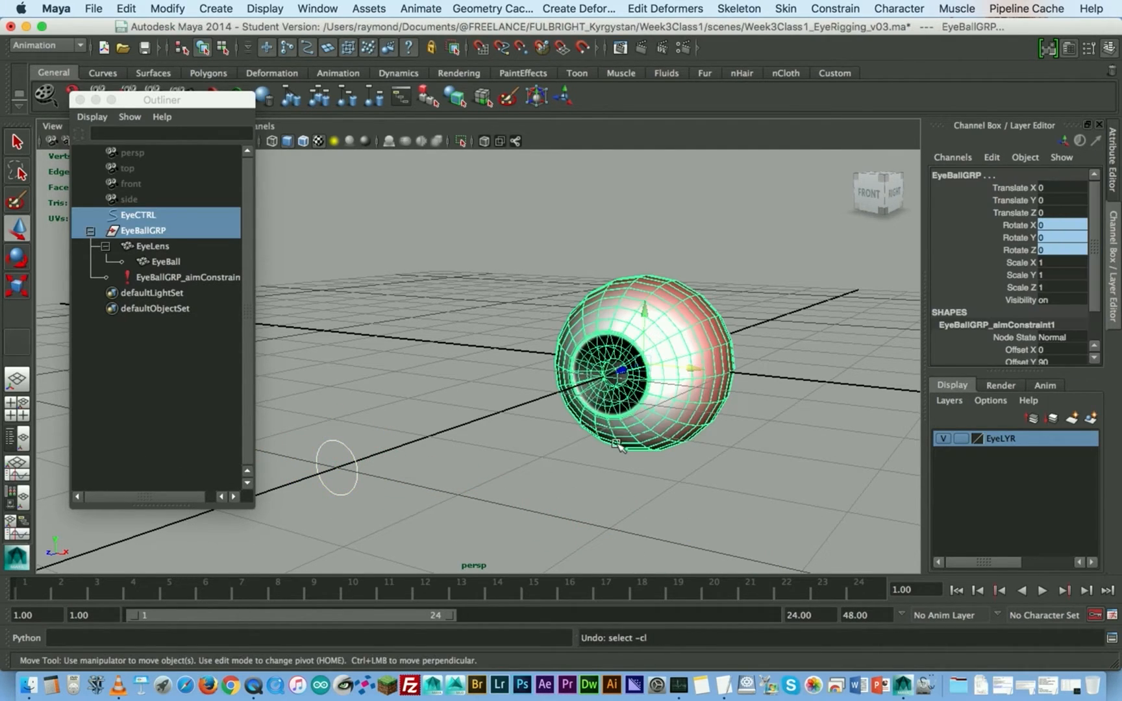
- Set Rotate Y of EyeBallGRP to 90 and clear the selection
left_click(144, 231)
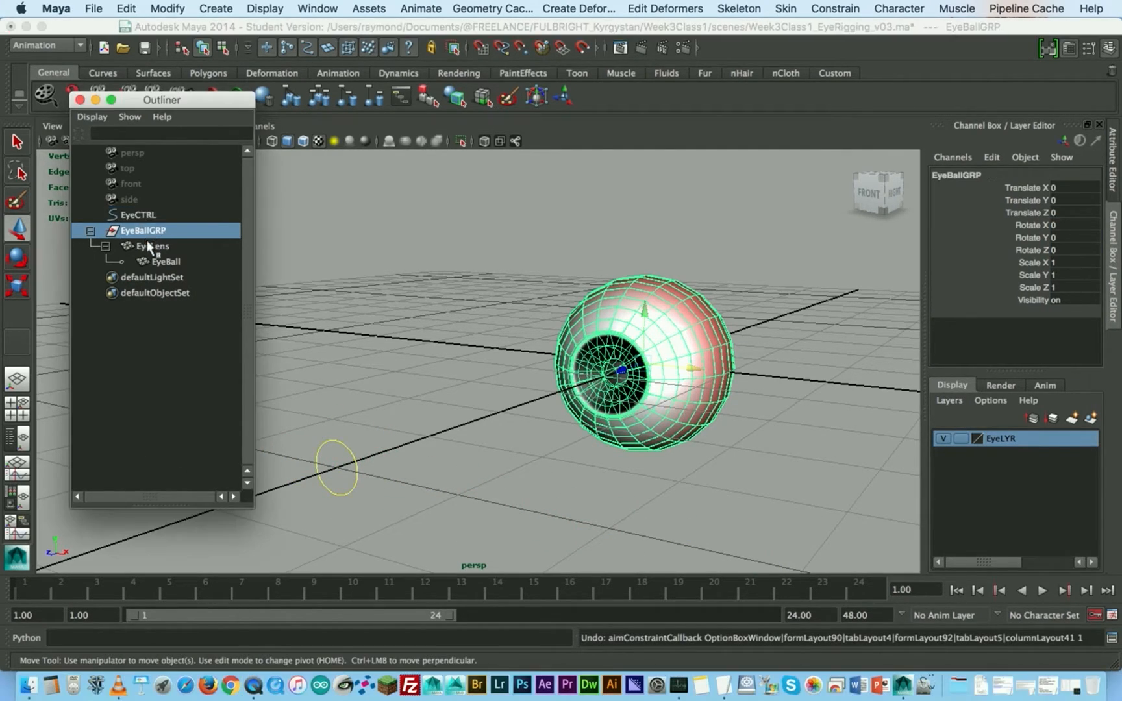
left_click(1032, 237)
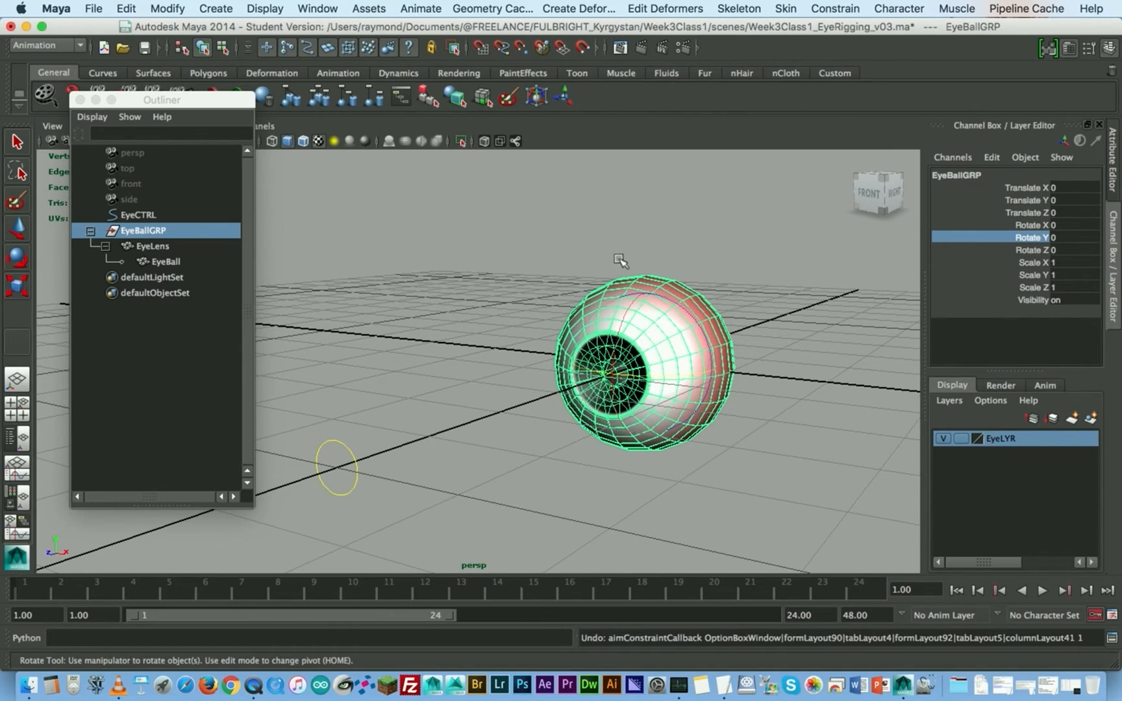
double_click(1068, 235)
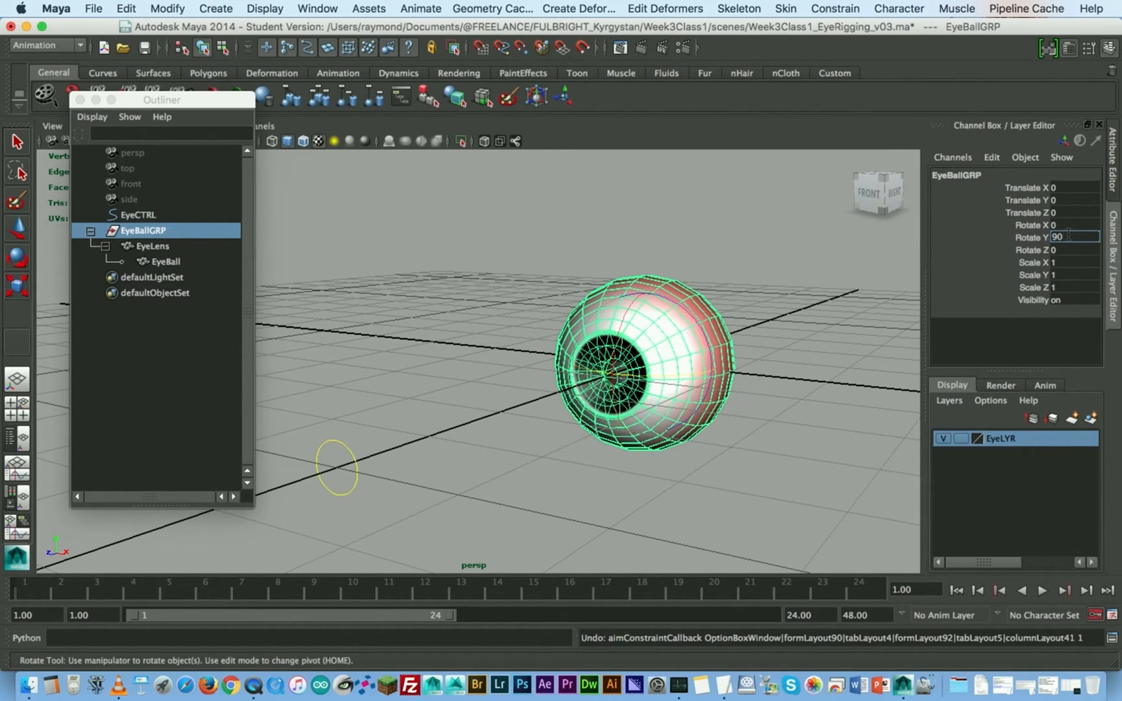
key("Return")
left_click(521, 244)
key("w")
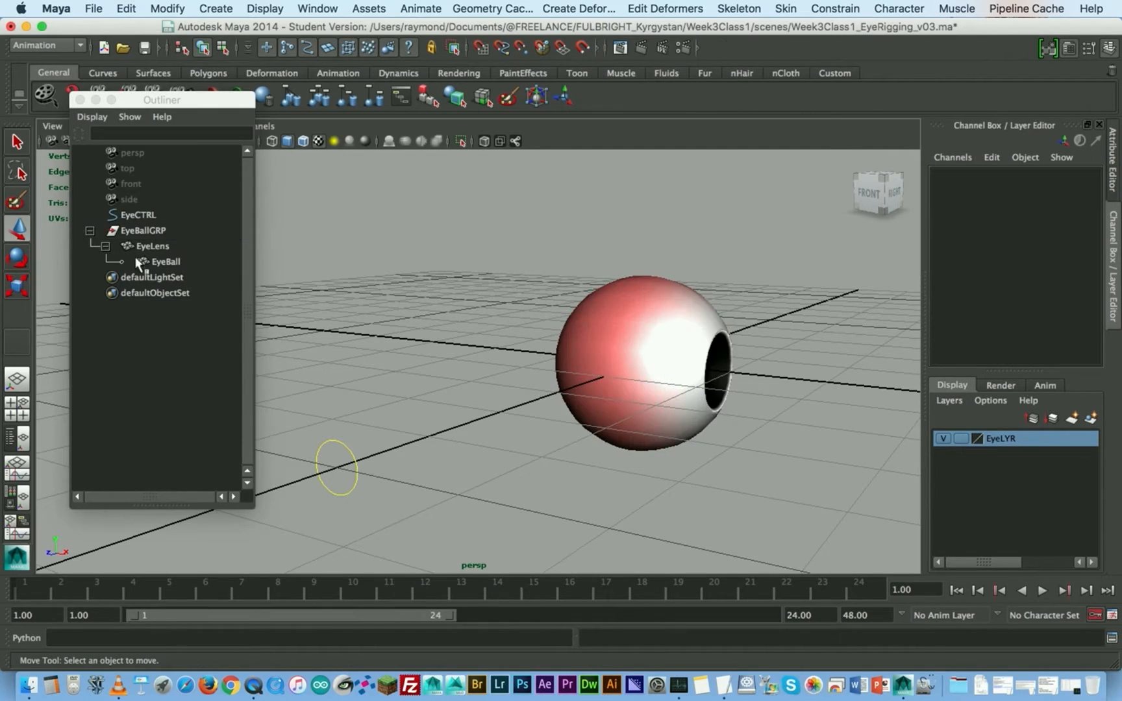
- Try rotating EyeLens freely, and undo the rotation
left_click(149, 246)
key("e")
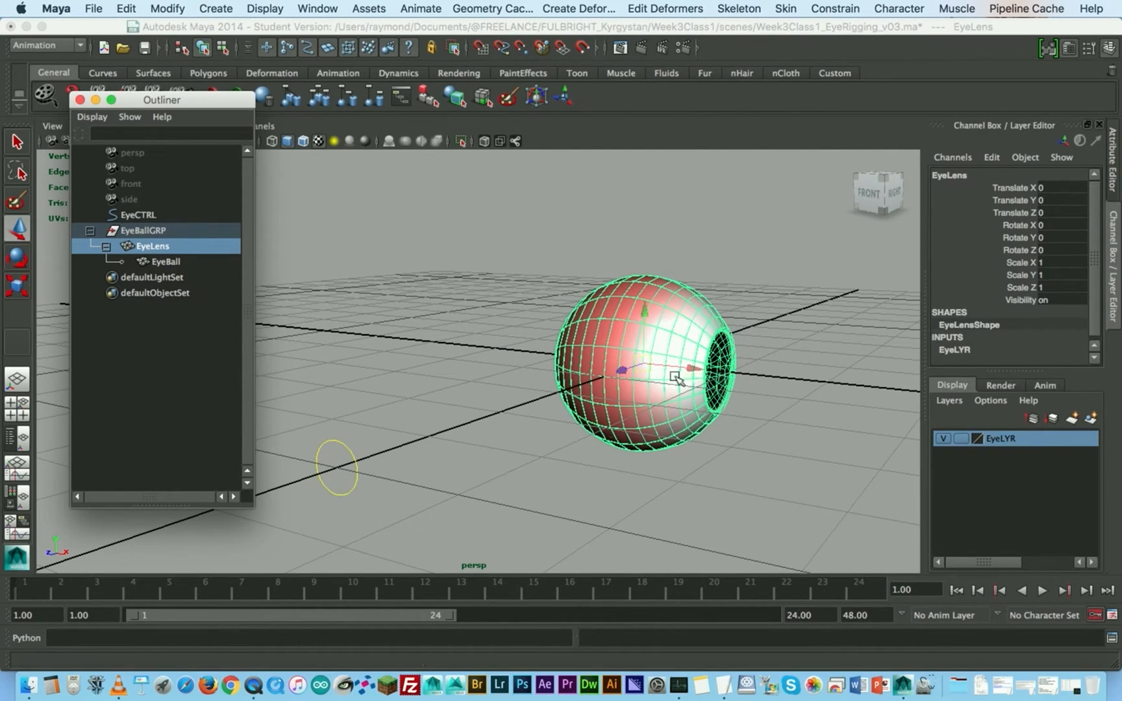
left_click_drag(688, 380, 592, 367)
key("super+z")
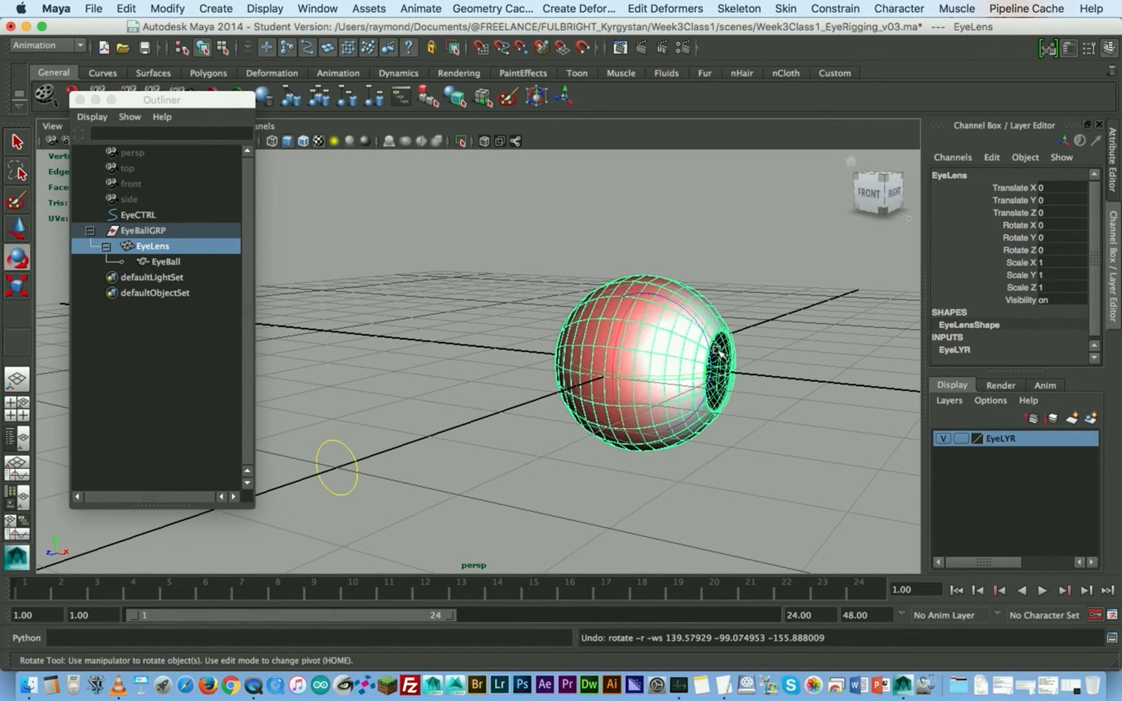
- Set Rotate Y of EyeLens to -90 so the pupil faces EyeCTRL
left_click_drag(675, 380, 687, 344, "alt")
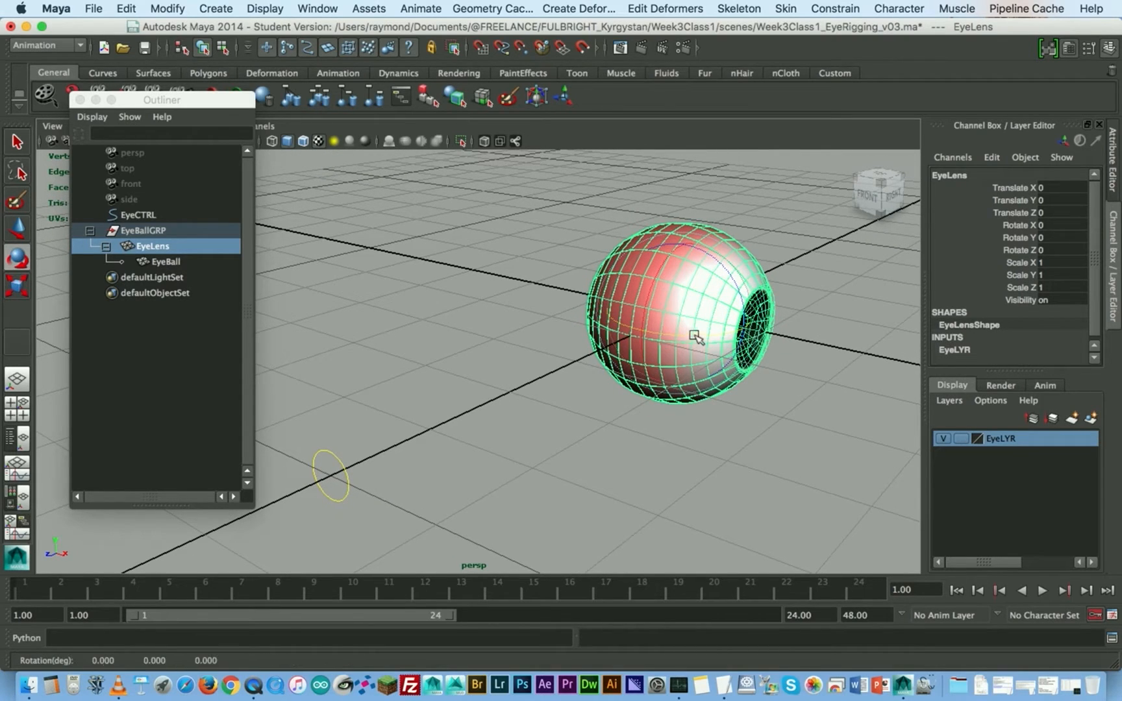
right_click(728, 336)
right_click_drag(728, 335, 699, 334, "alt")
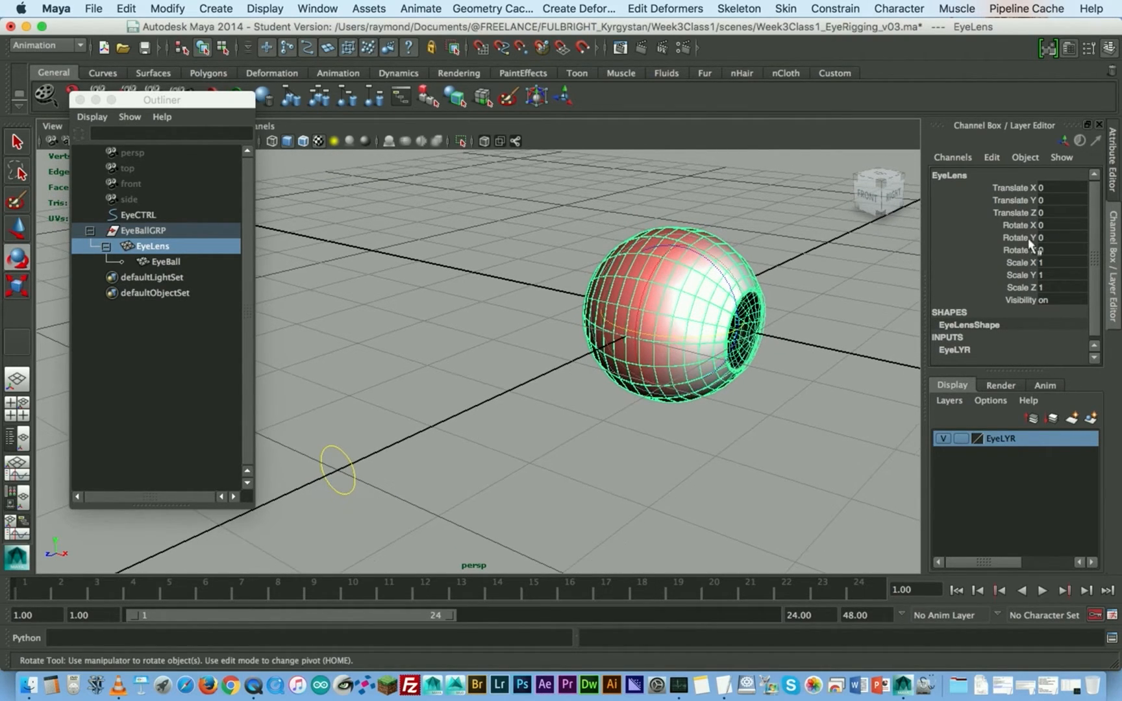
left_click(1031, 236)
middle_click_drag(789, 270, 1036, 244)
double_click(1066, 236)
type("-90")
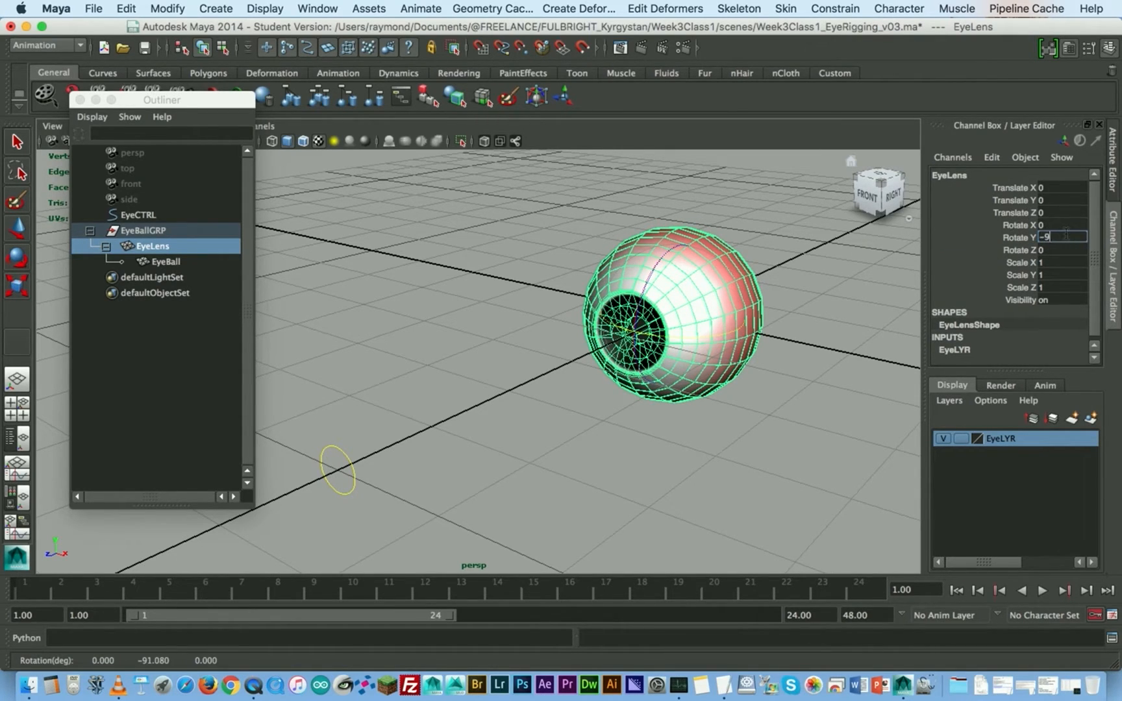
key("Return")
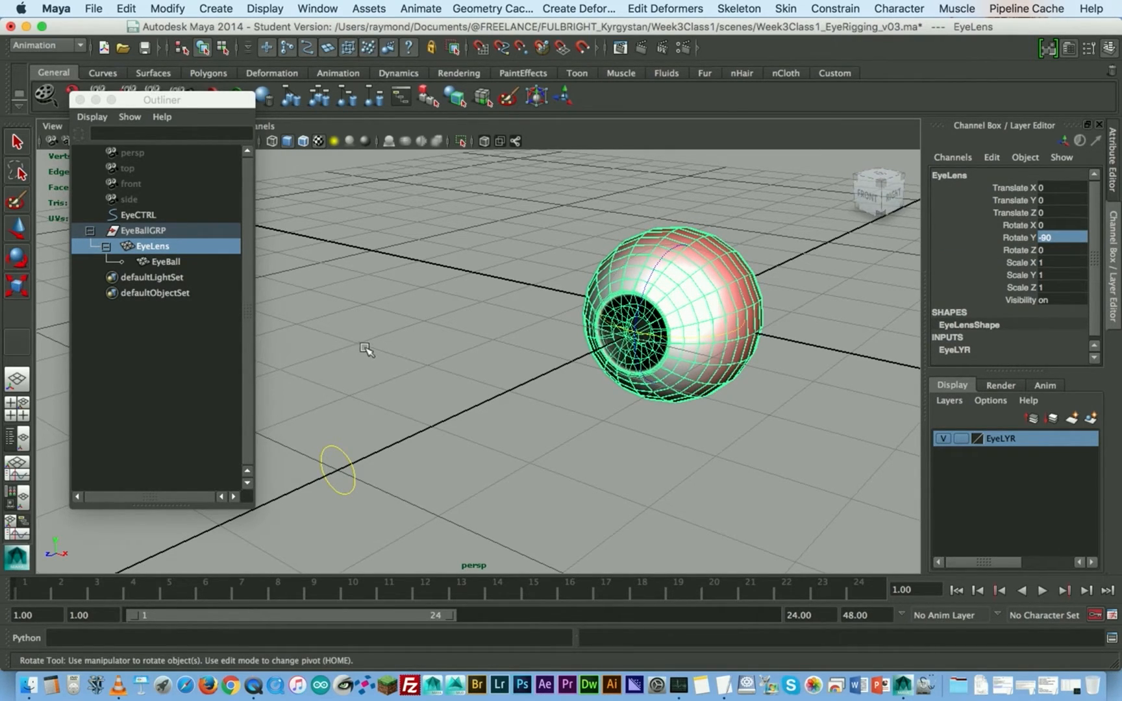
- Select EyeCTRL followed by EyeBallGRP as the target and object for an aim constraint
left_click(426, 357)
mouse_move(456, 340)
middle_mouse_down("alt")
mouse_move(500, 339)
mouse_move(455, 328)
middle_mouse_up("alt")
left_click(142, 231)
left_click(419, 395)
left_click(367, 448)
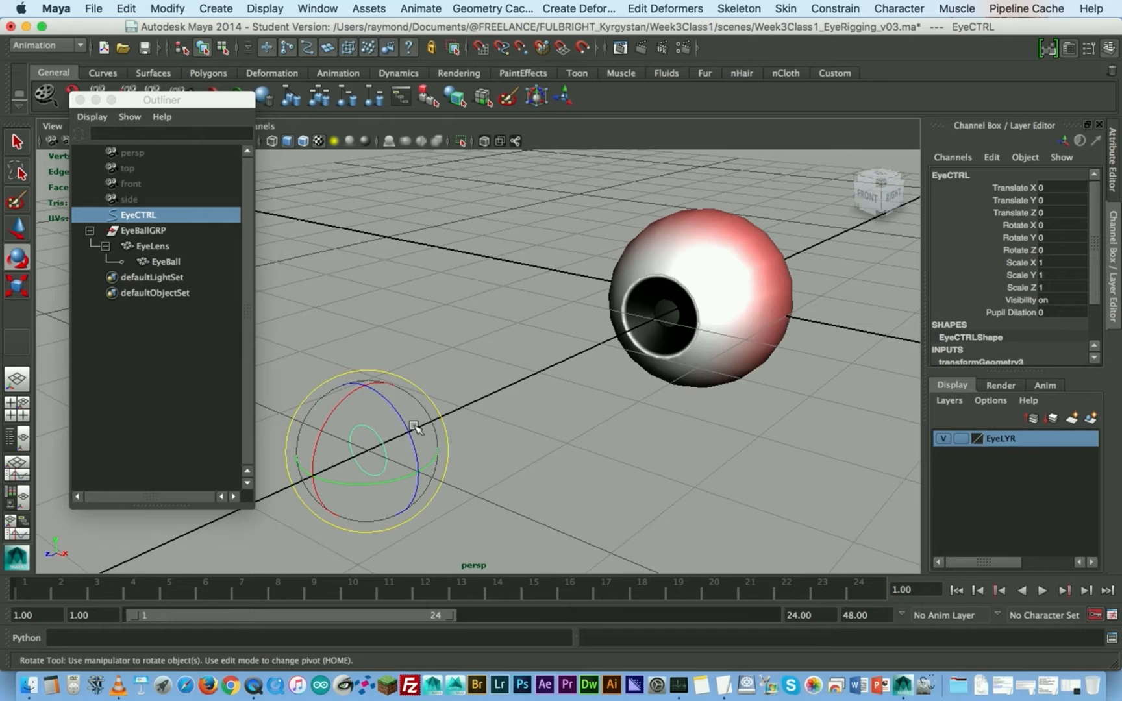
key("w")
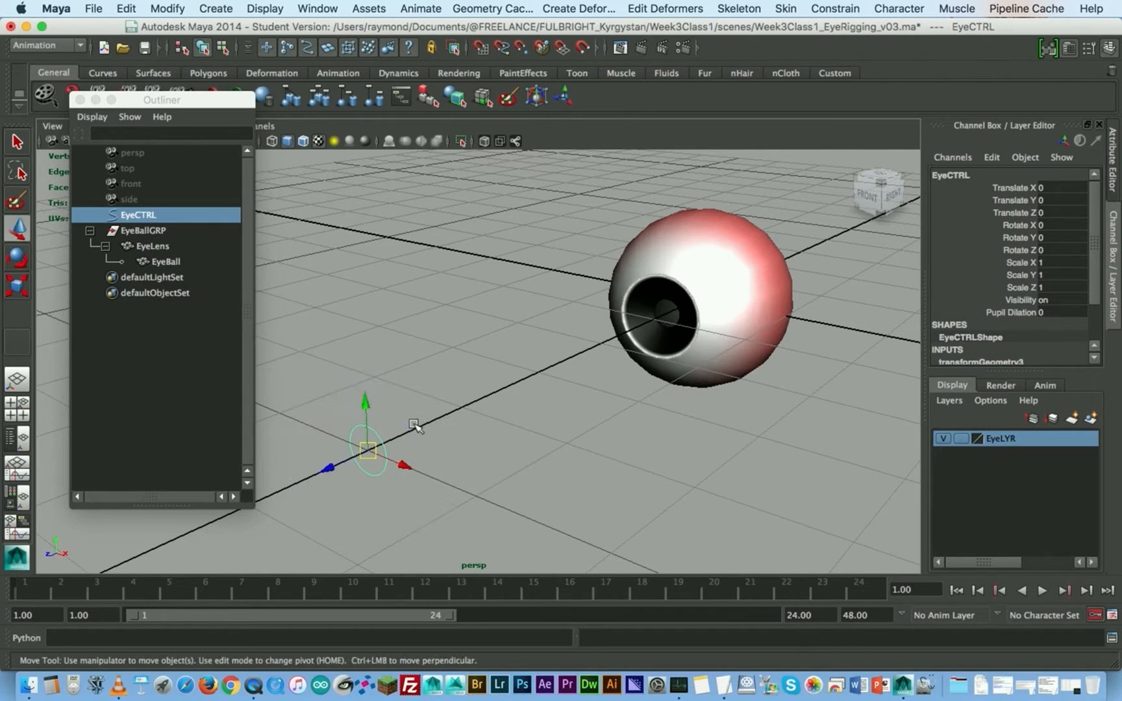
left_click(143, 230, "ctrl")
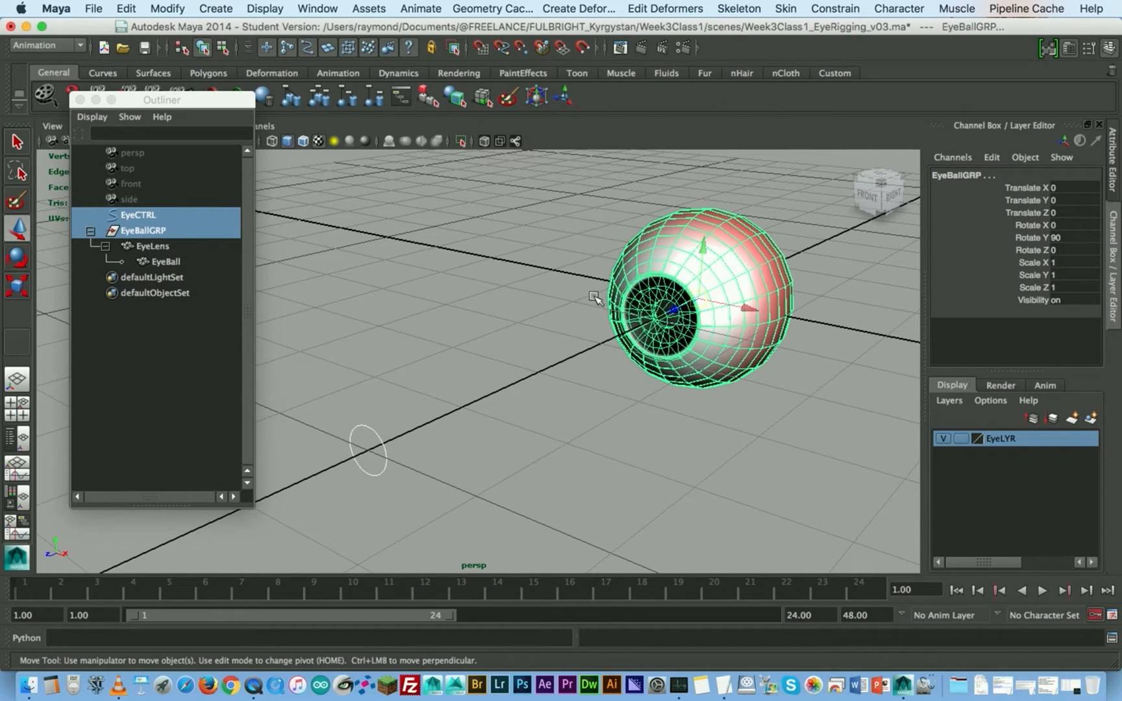
left_click(369, 428)
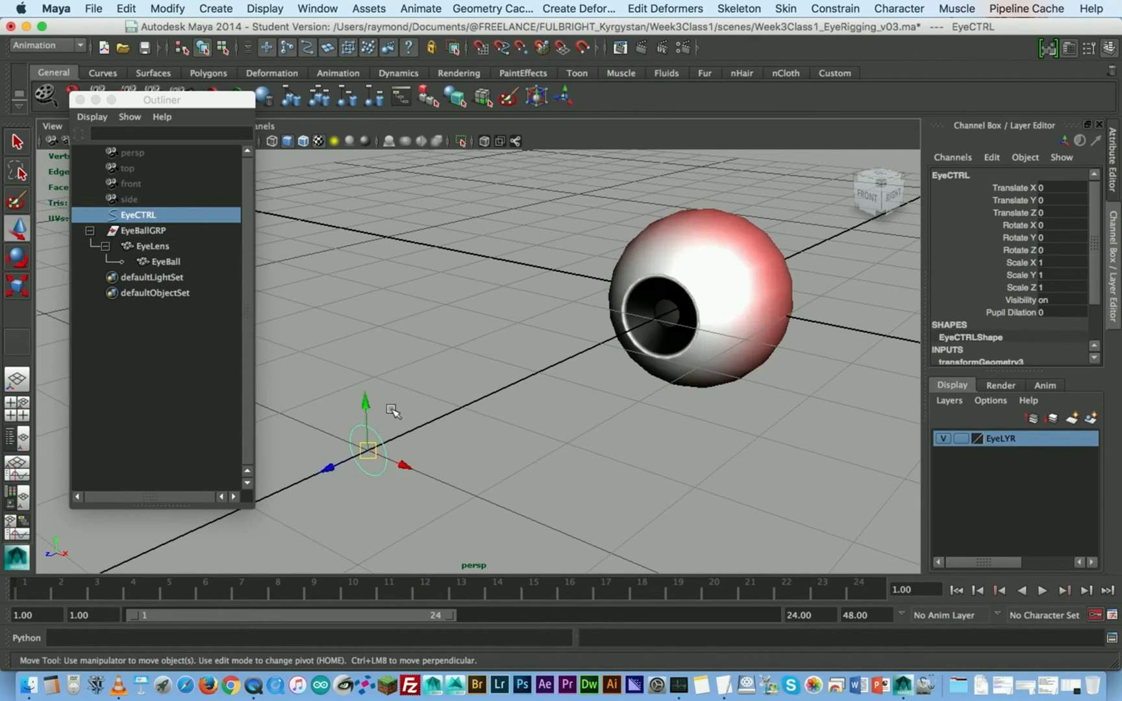
left_click(159, 230, "ctrl")
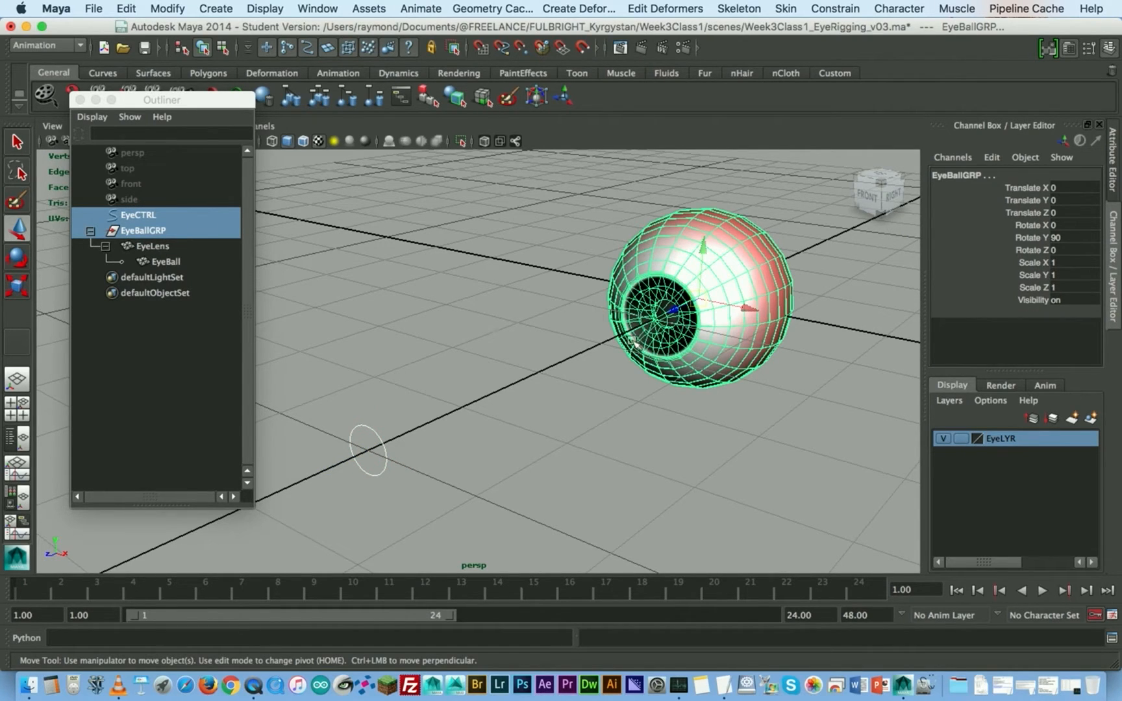
- Apply an aim constraint from EyeCTRL to EyeBallGRP with Maintain offset turned off
key("space")
left_click(783, 357)
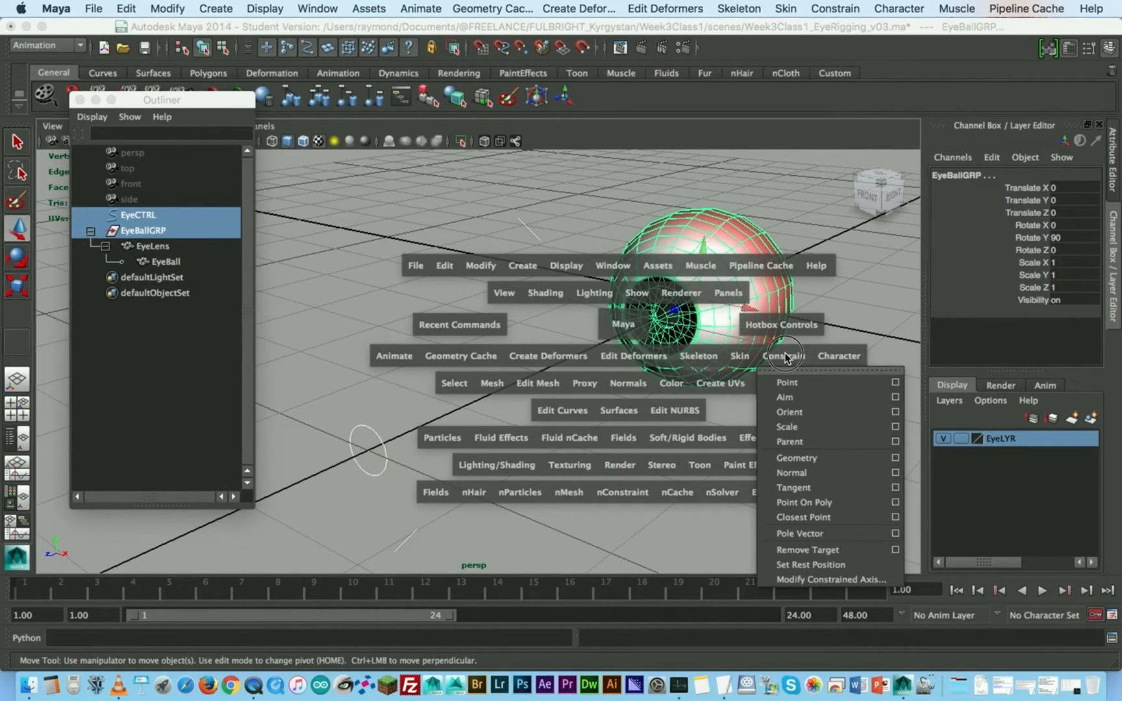
left_click(899, 397)
left_click_drag(736, 143, 695, 527)
left_click(573, 277)
left_click(920, 407)
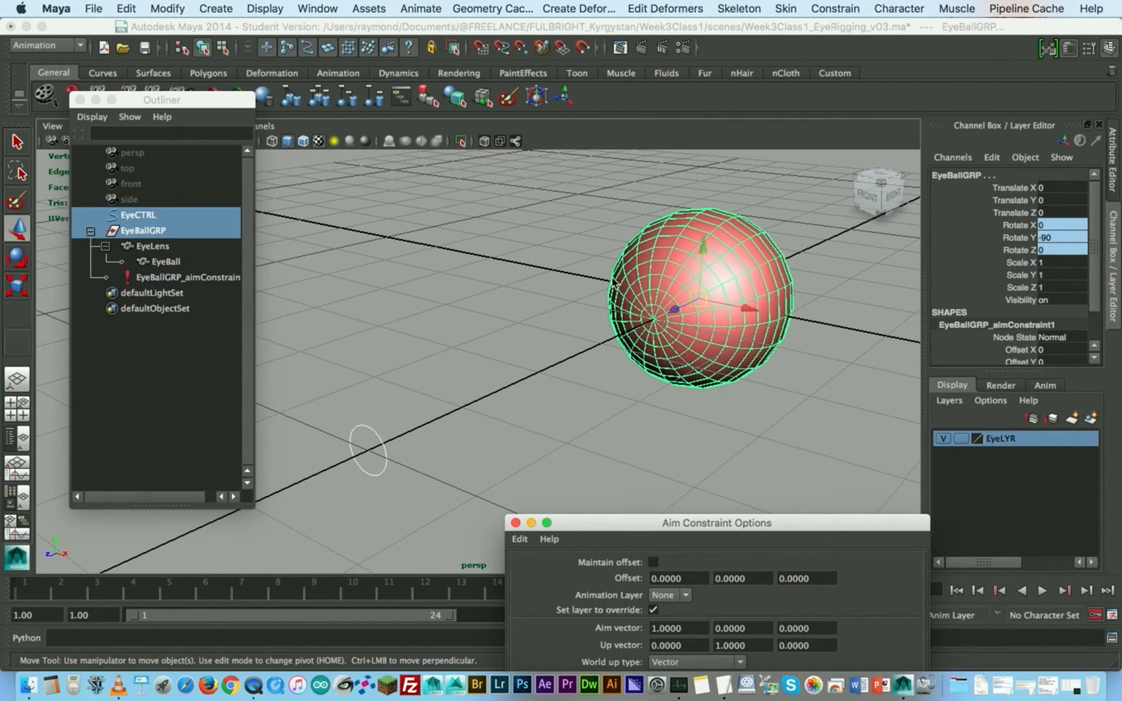
- Undo the aim constraint applied to EyeBallGRP without offset
left_click(453, 313)
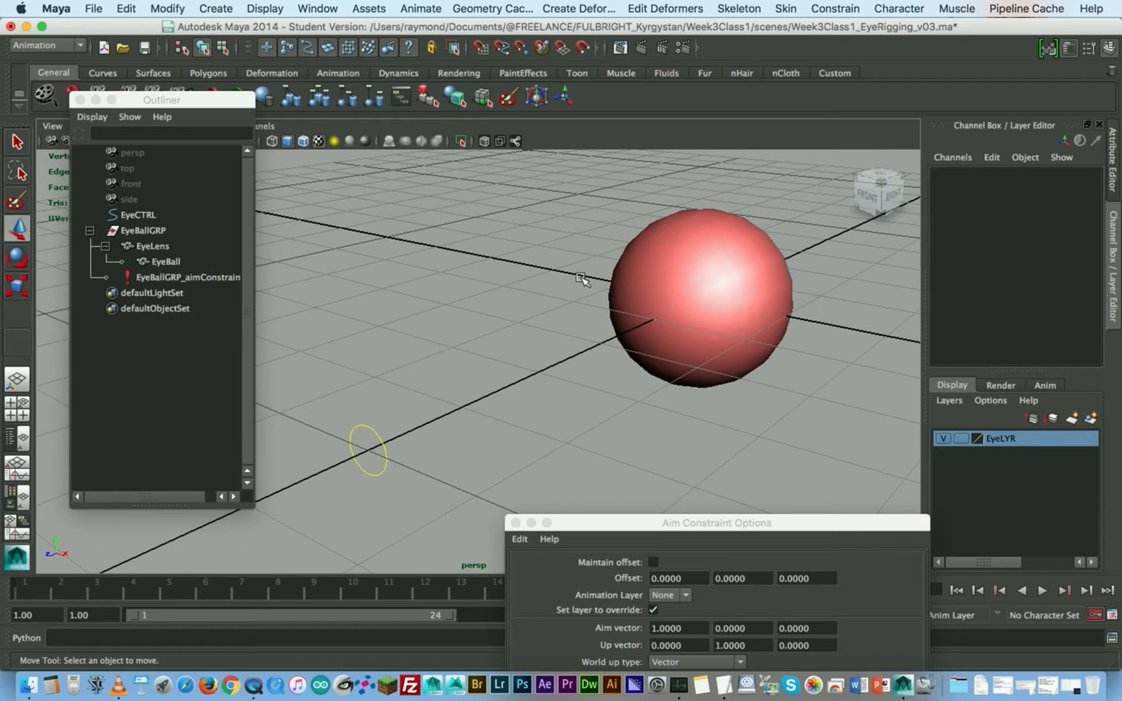
key("ctrl+z")
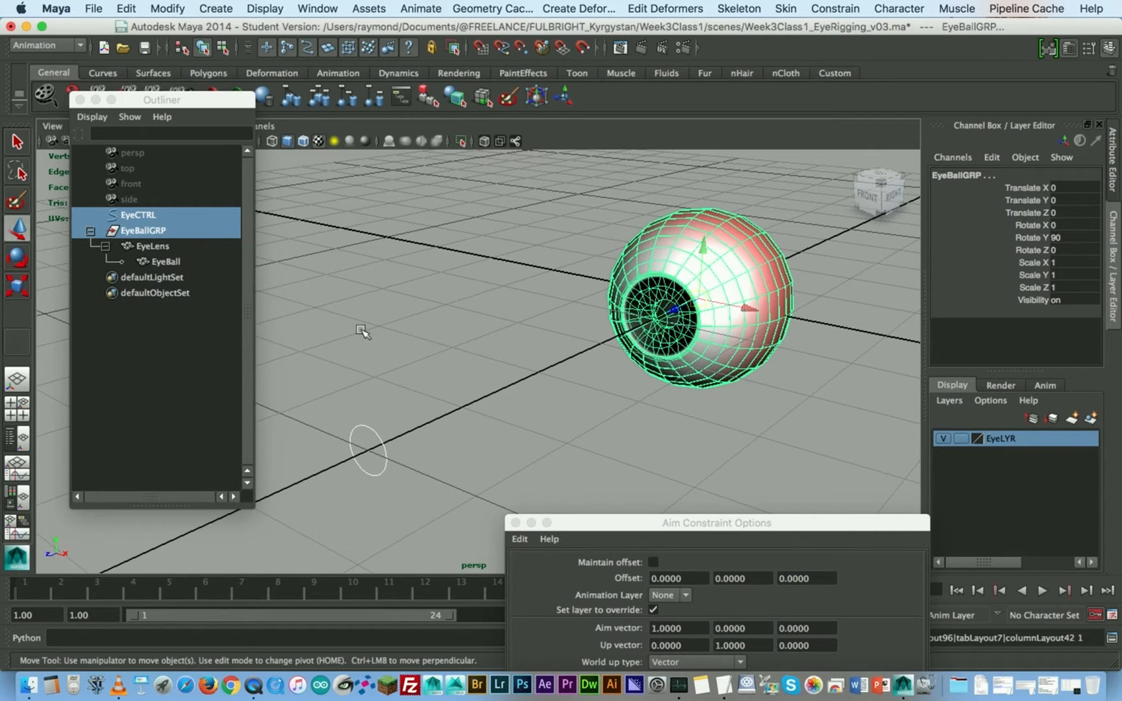
left_click(419, 311)
key("ctrl+z")
key("ctrl+z")
key("shift+z")
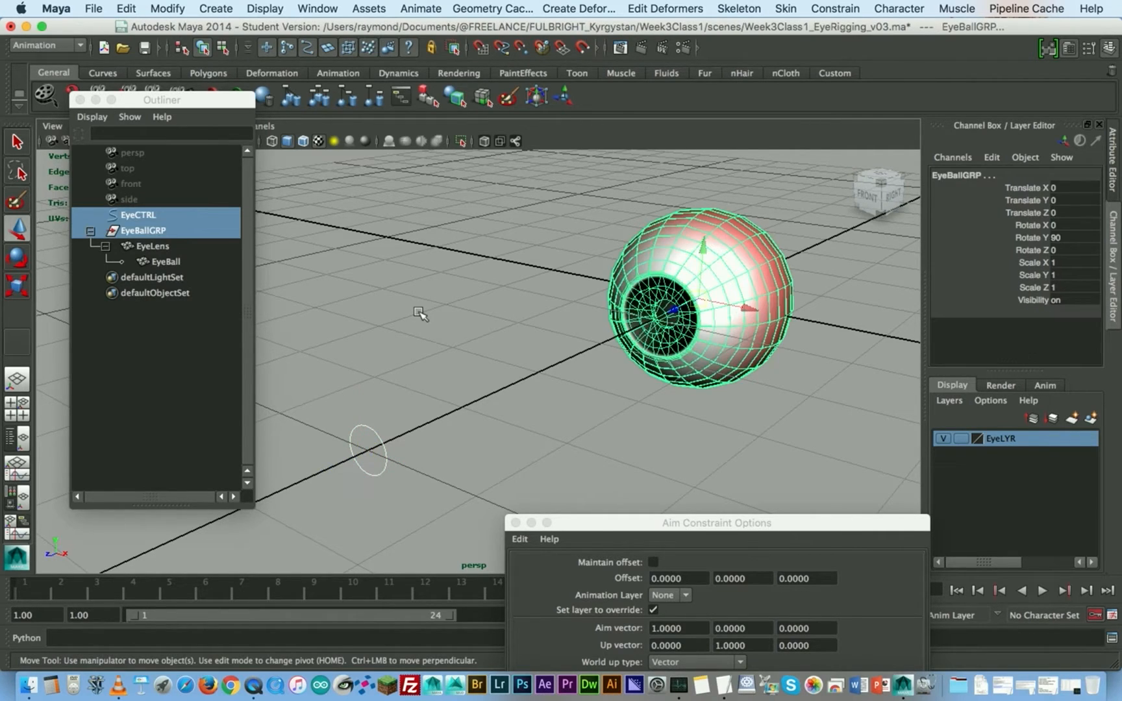
- Set Rotate Y of EyeLens back to 0
left_click(419, 311)
left_click(152, 245)
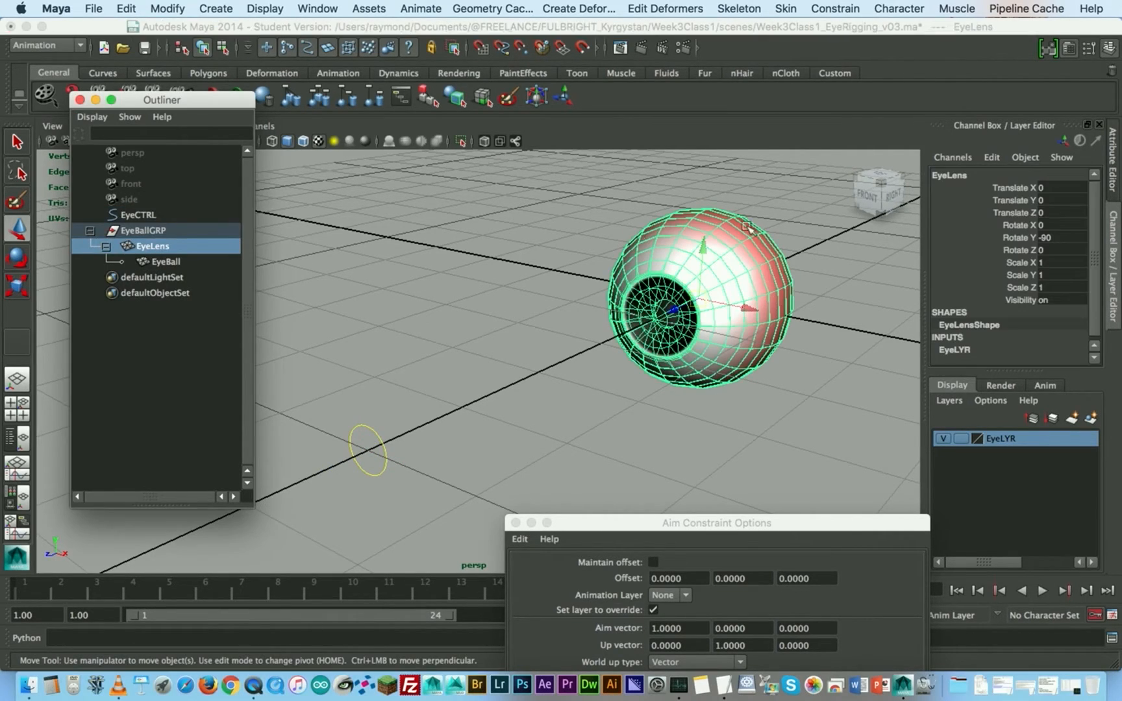
double_click(1053, 238)
type("0")
key("Return")
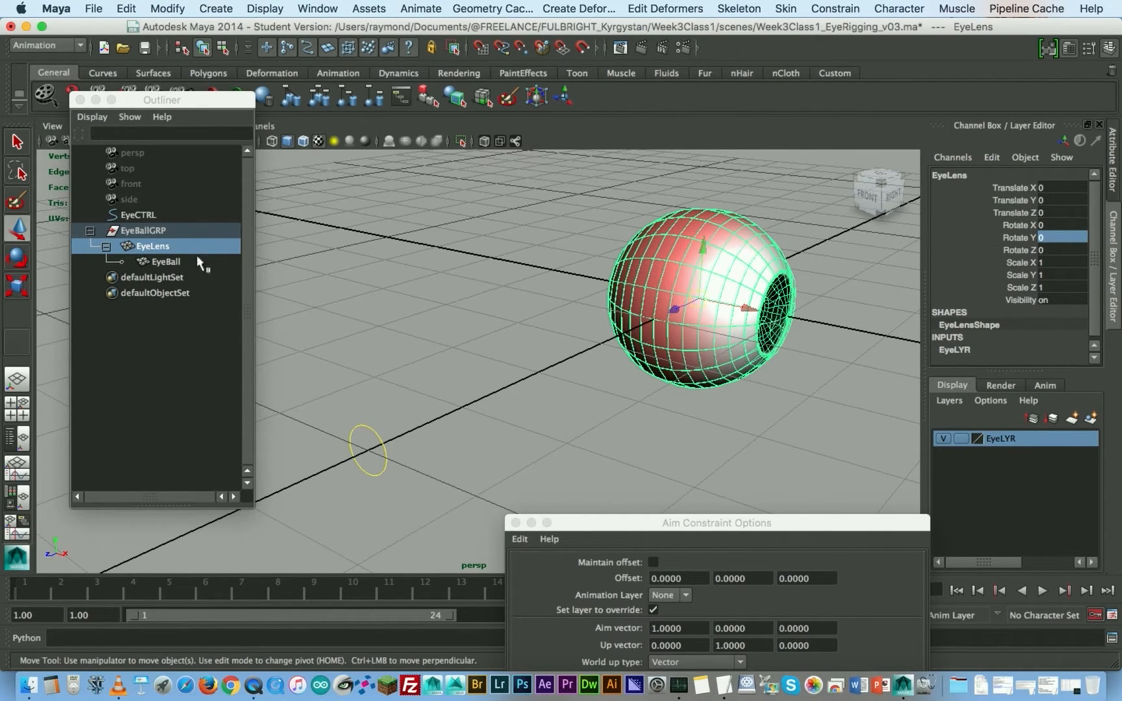
- Set Rotate Y of EyeBallGRP back to 0 and clear the selection
left_click(164, 231)
double_click(1065, 238)
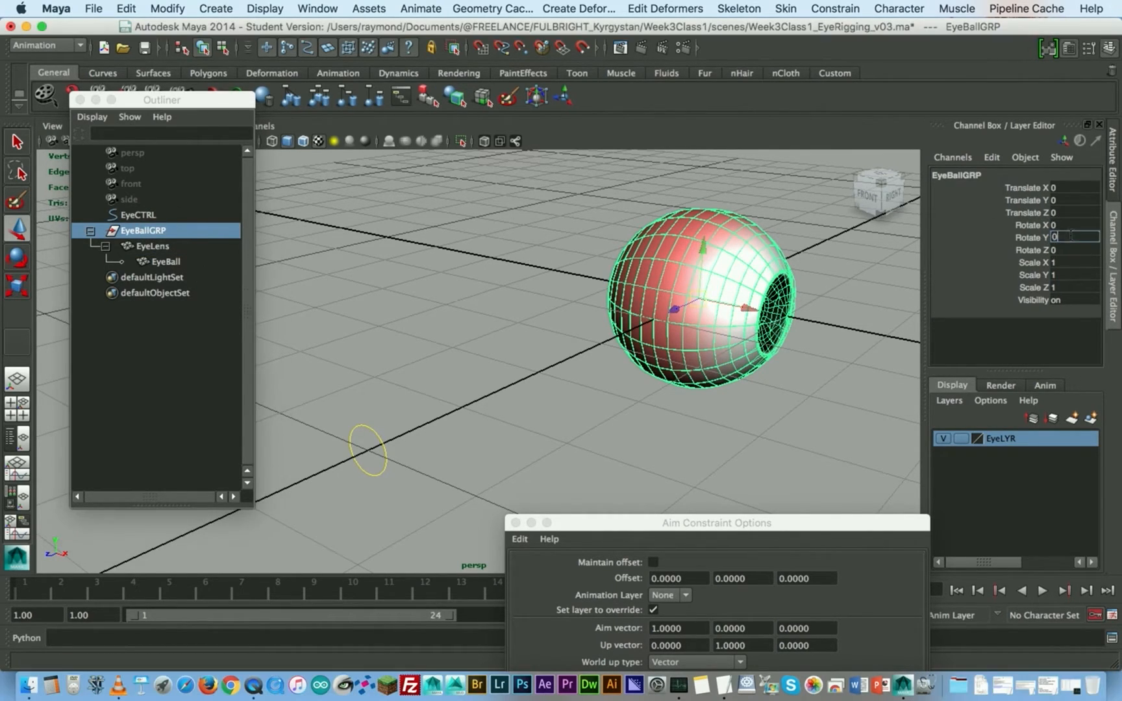
type("0")
key("Return")
left_click(474, 286)
- Select EyeCTRL followed by EyeBallGRP, and apply the aim constraint with Maintain offset enabled
left_click(581, 524)
left_click_drag(581, 523, 693, 286)
left_click_drag(370, 396, 392, 426)
left_click(143, 231, "ctrl")
left_click(853, 289)
left_click_drag(852, 293, 677, 272)
left_click(590, 303)
left_click(689, 526)
left_click(781, 531)
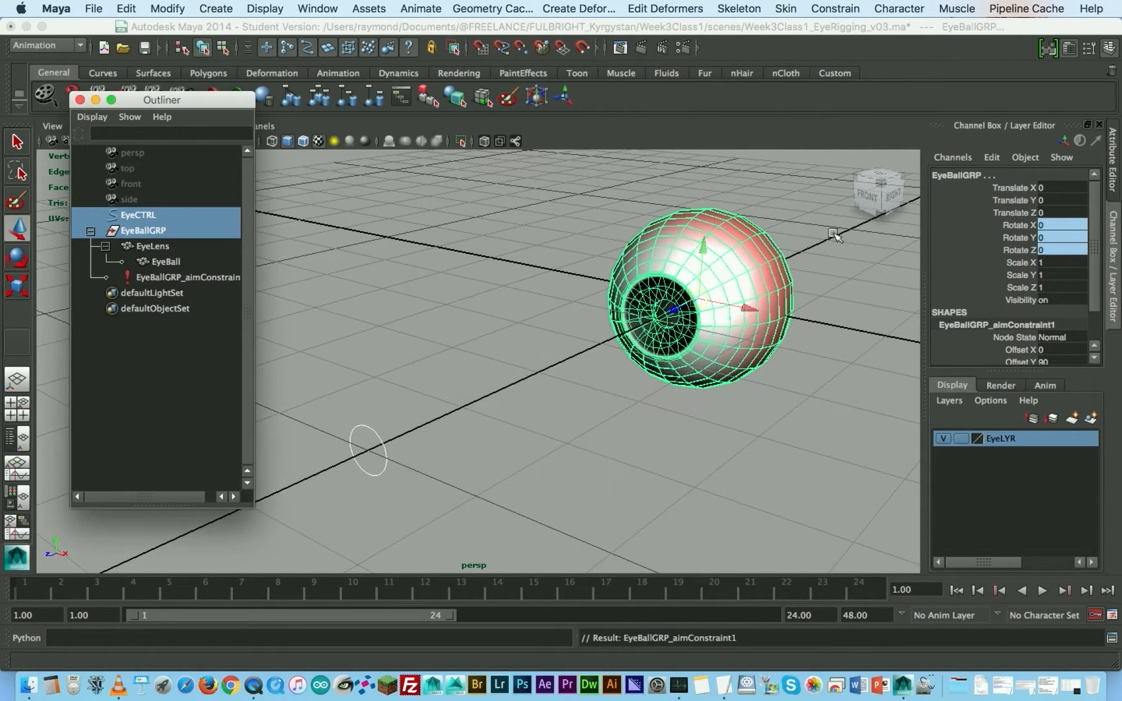
- Try moving EyeCTRL around and raising its Pupil Dilation to 1 to test the eye rig
left_click(374, 467)
left_click_drag(408, 465, 339, 440)
left_click_drag(371, 353, 378, 395)
key("super+z")
left_click(1015, 313)
middle_click_drag(559, 283, 532, 283)
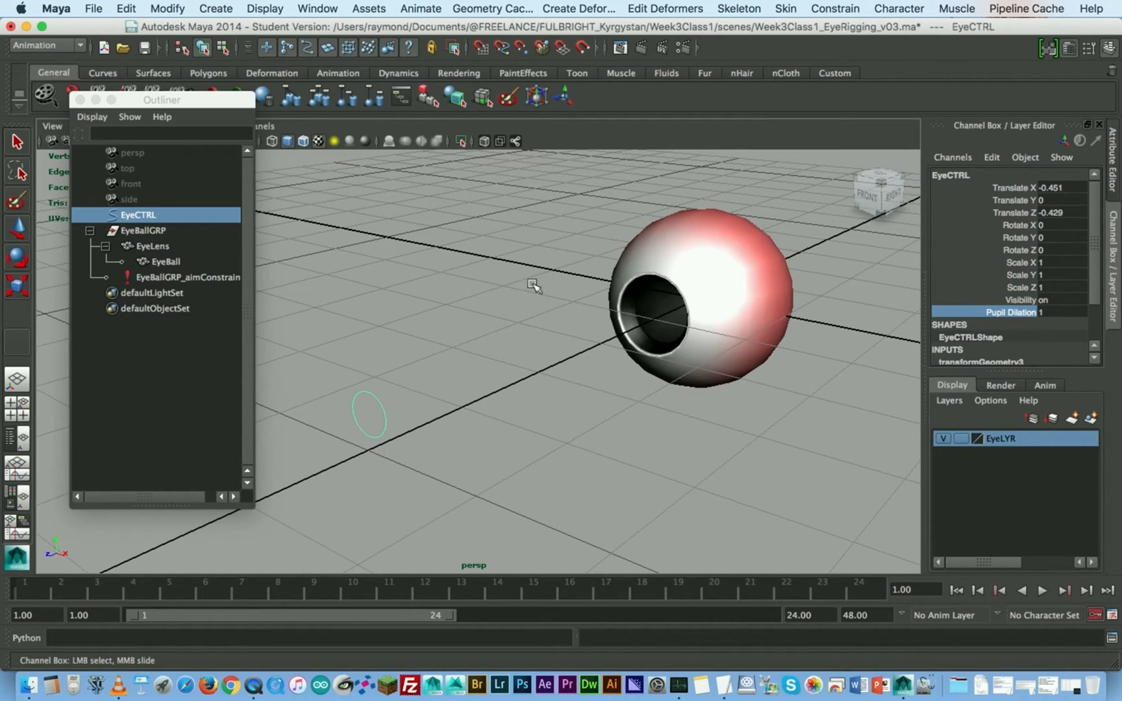
- Undo the test moves and the Pupil Dilation change on EyeCTRL, and clear the selection
key("super+z")
key("super+z")
key("super+z")
left_click(560, 291)
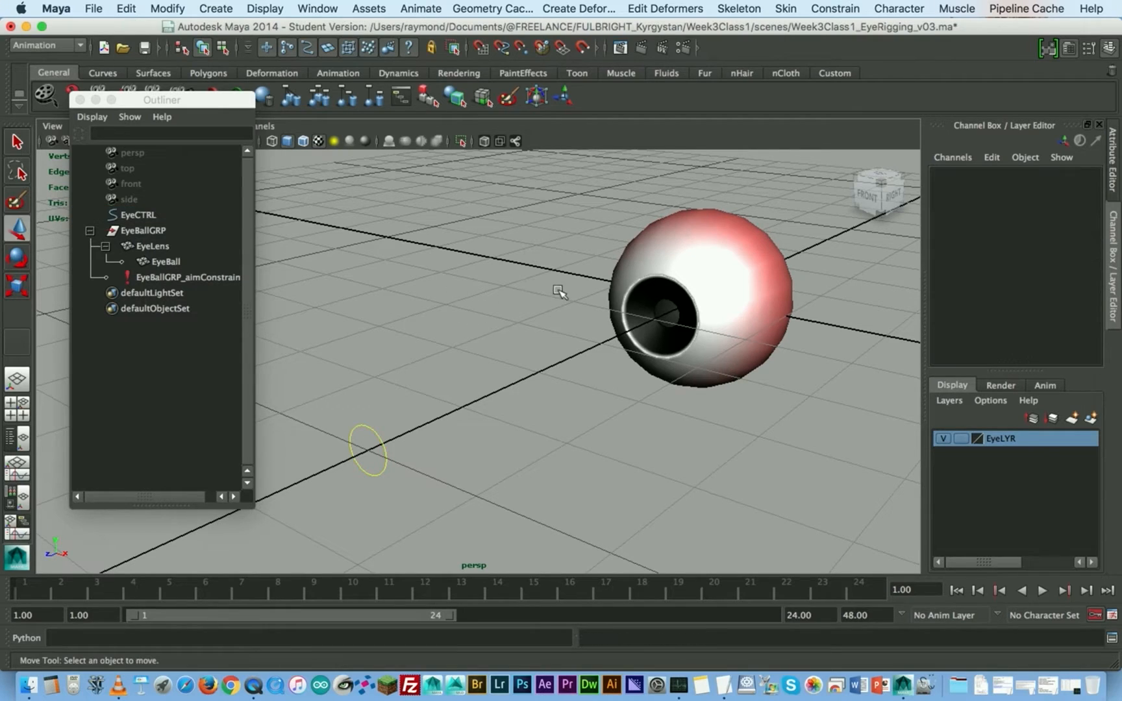
- Select EyeLens and open the Lattice deformer options
middle_click_drag(560, 291, 493, 303, "alt")
left_click_drag(493, 302, 530, 294, "alt")
left_click(571, 317)
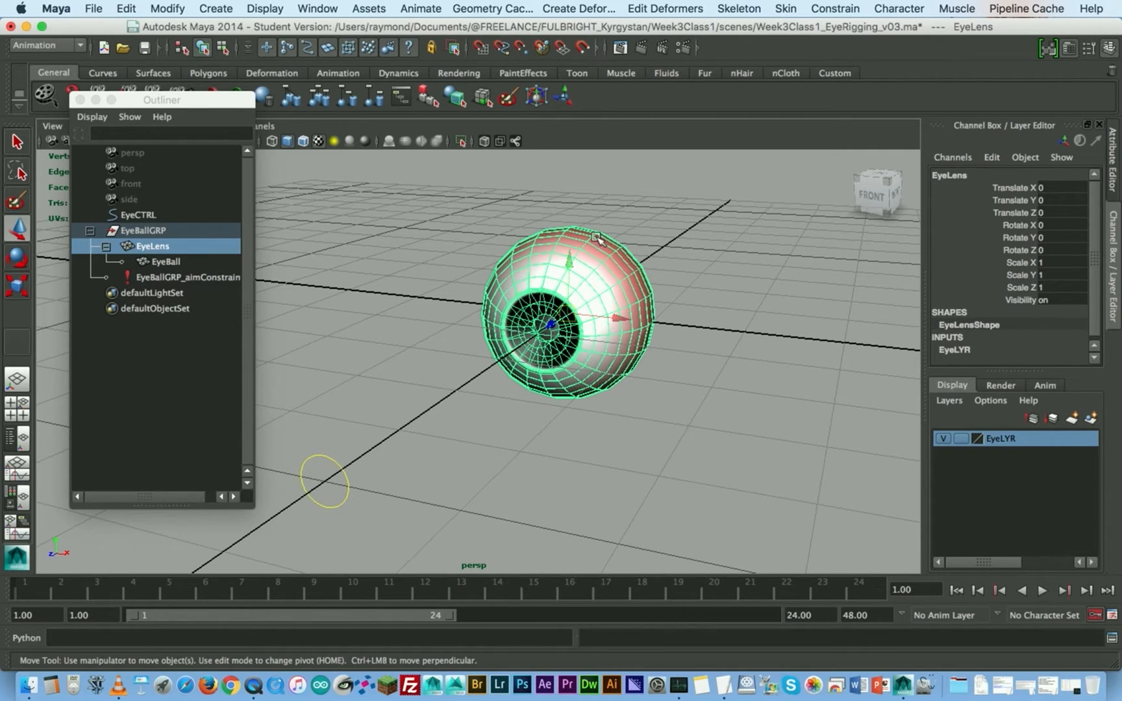
key("space")
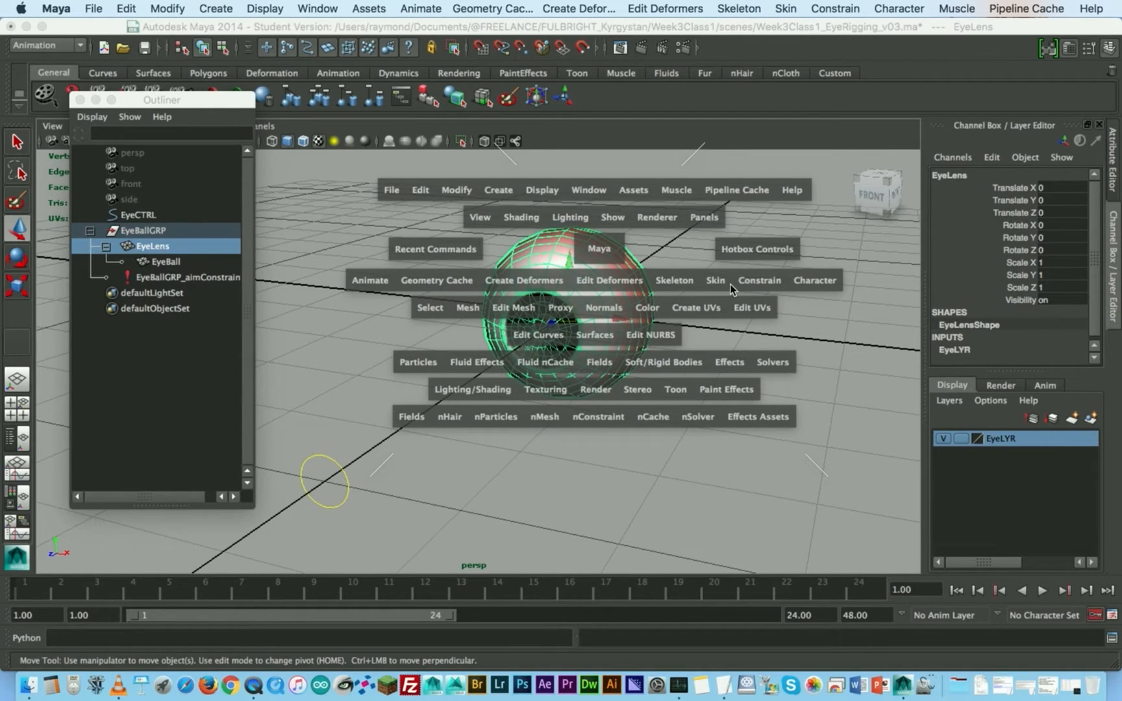
left_click(556, 285)
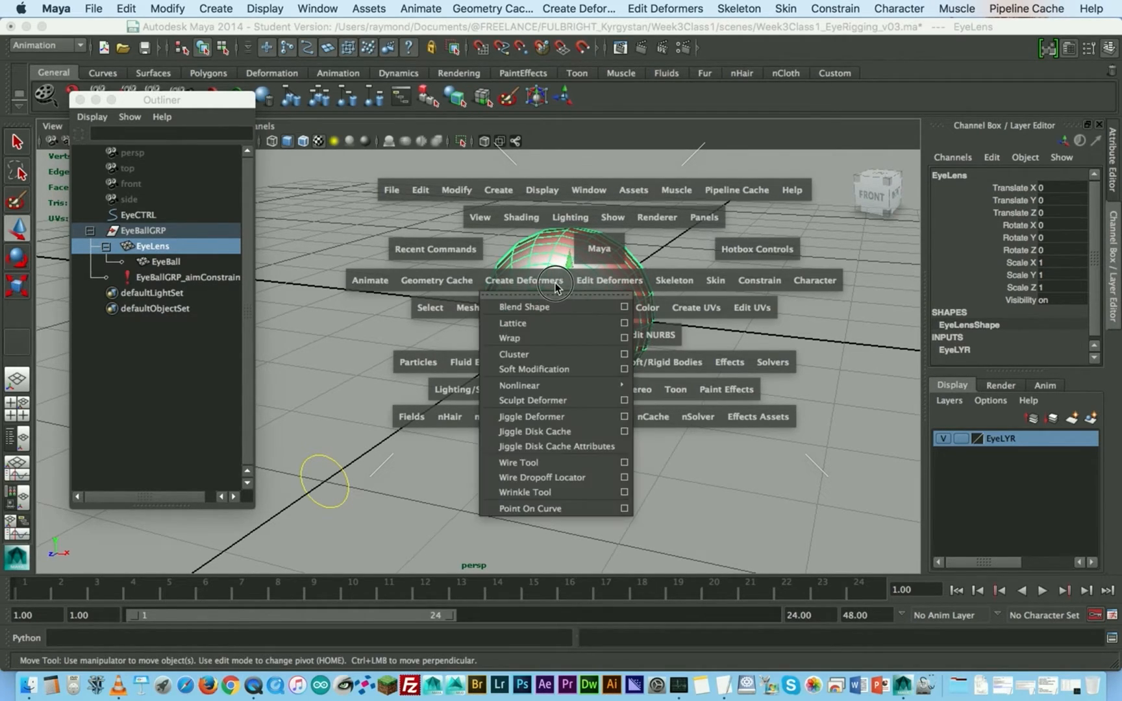
left_click_drag(555, 283, 624, 321)
left_click_drag(656, 260, 834, 167)
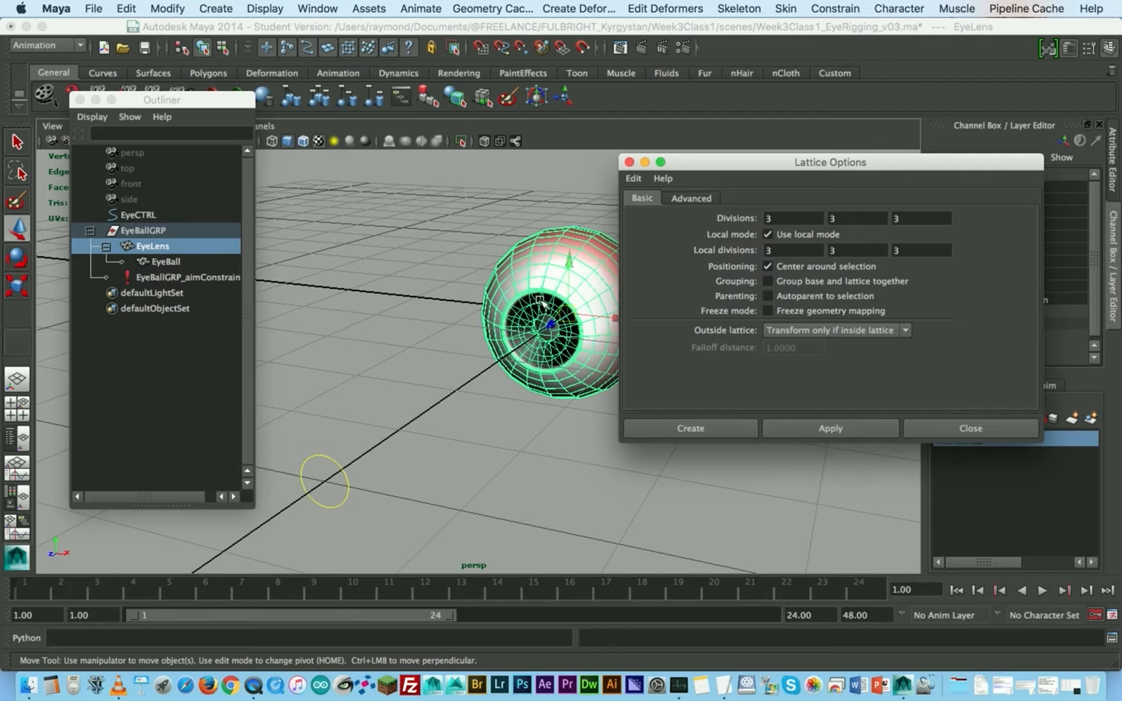
- Create a lattice deformer around EyeLens with 3, 3, 3 divisions and close the options
middle_click_drag(551, 284, 463, 316, "alt")
right_click_drag(463, 316, 540, 356, "alt")
middle_click_drag(487, 344, 483, 365, "alt")
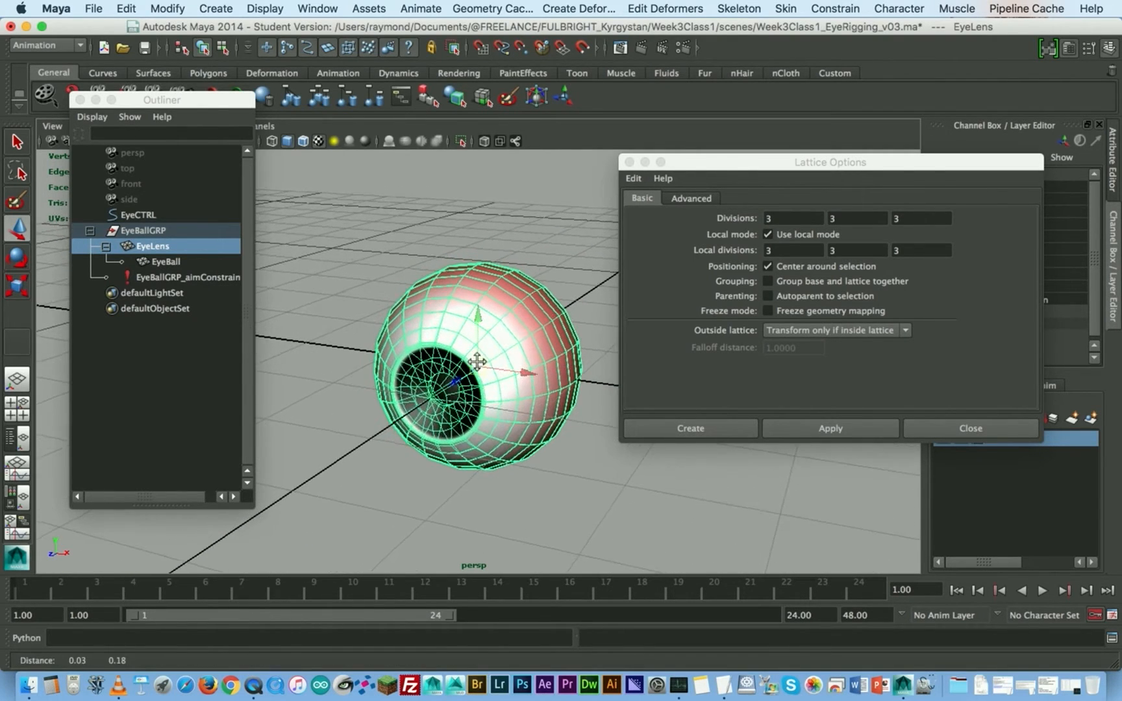
right_click_drag(484, 366, 516, 371, "alt")
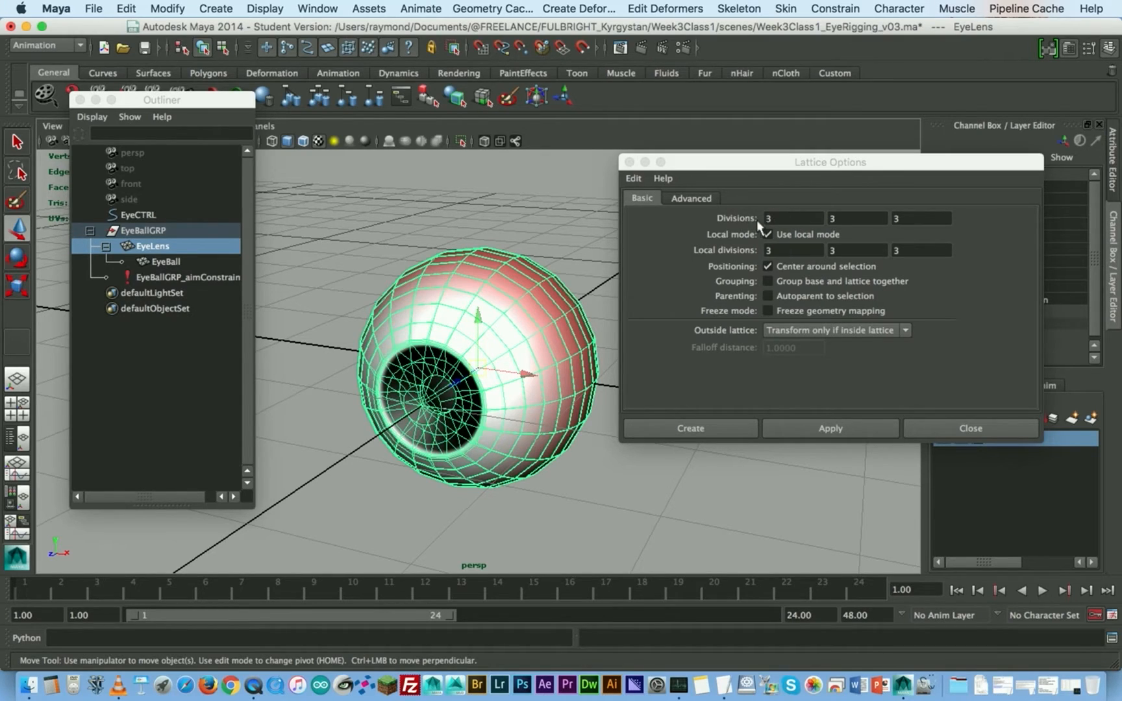
left_click(842, 423)
left_click(968, 427)
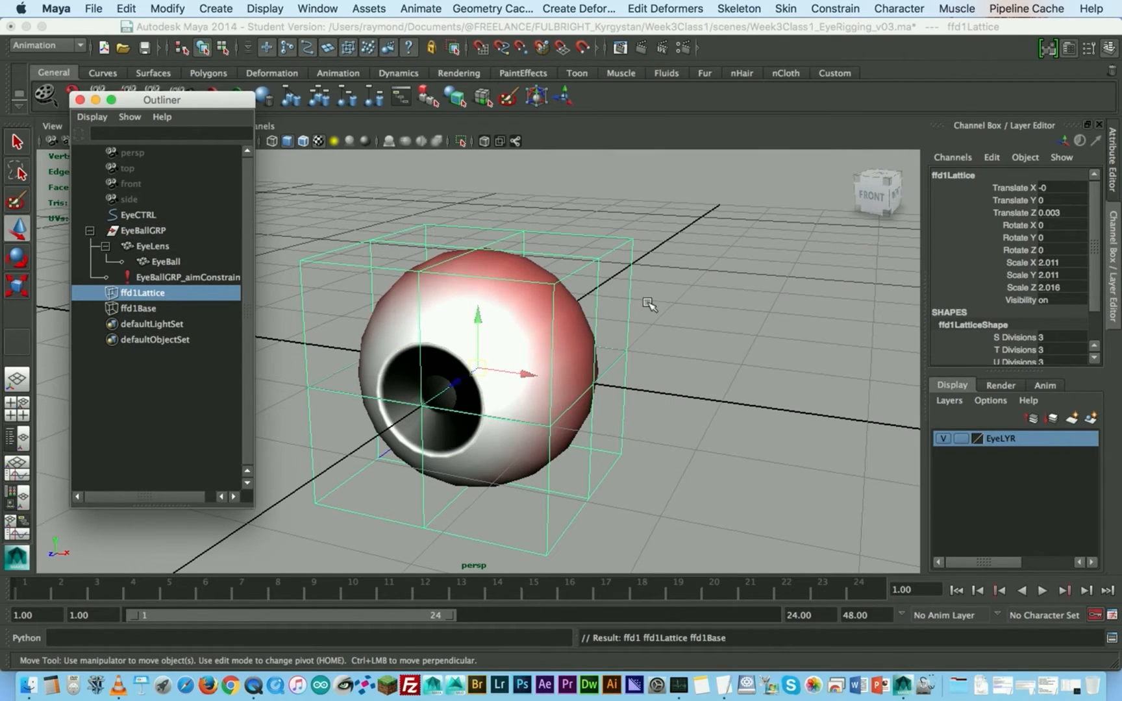
- Set the S, T and U Divisions of ffd1Lattice to 5
scroll(646, 279, "down", 2)
scroll(1031, 322, "down", 3)
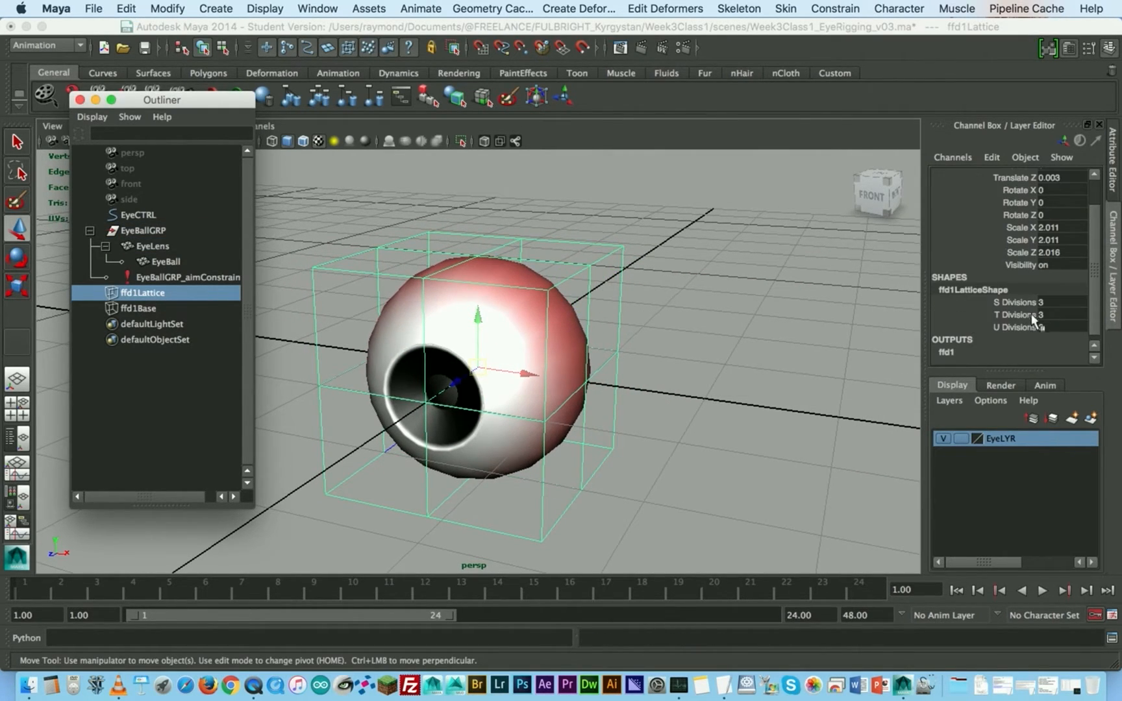
left_click_drag(1031, 302, 1048, 323)
type("5")
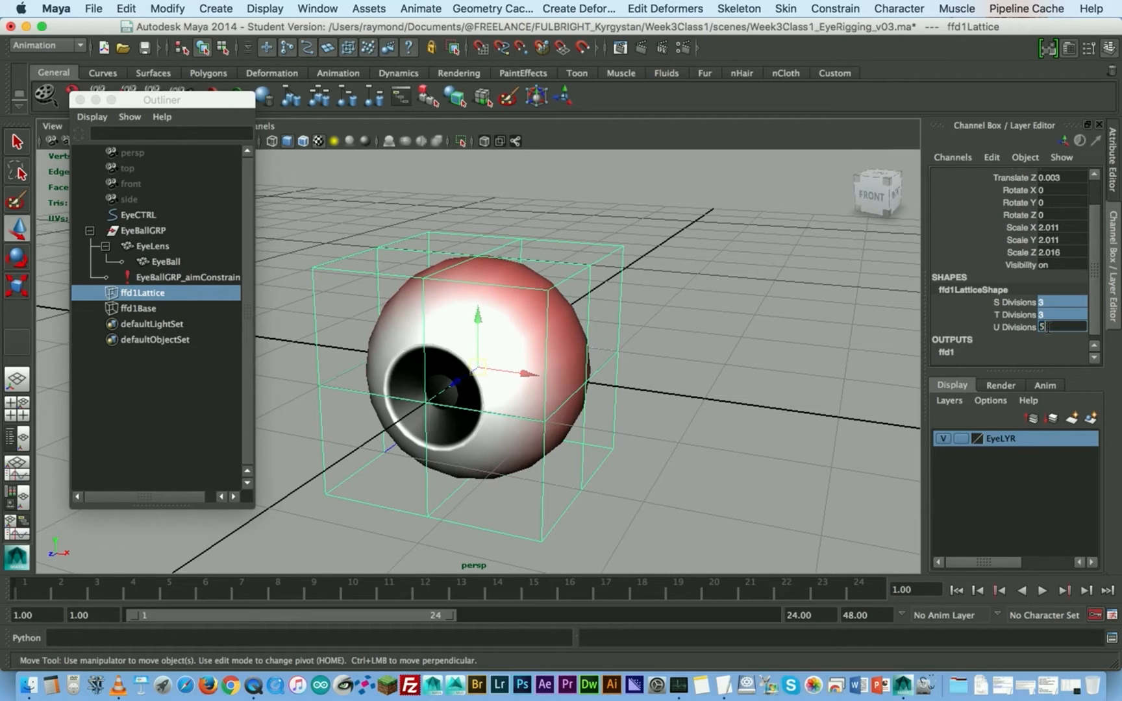
key("Return")
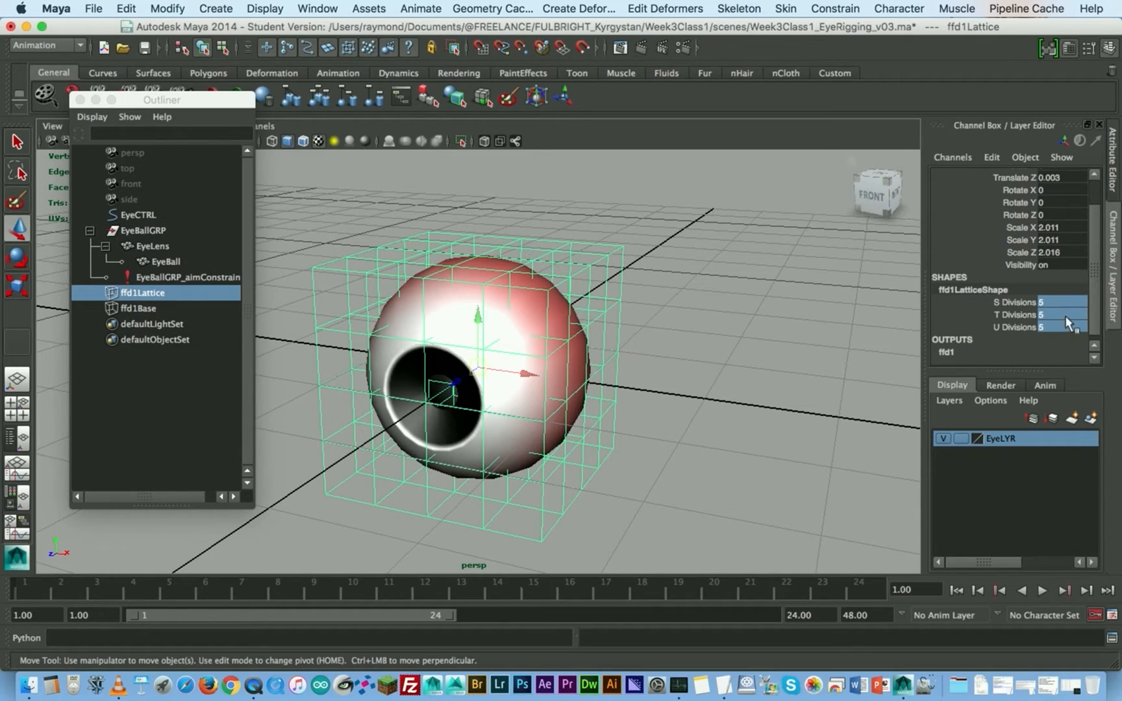
- Set the S, T and U Divisions of ffd1Lattice back to 3
left_click_drag(1064, 300, 1067, 323)
type("3")
key("Return")
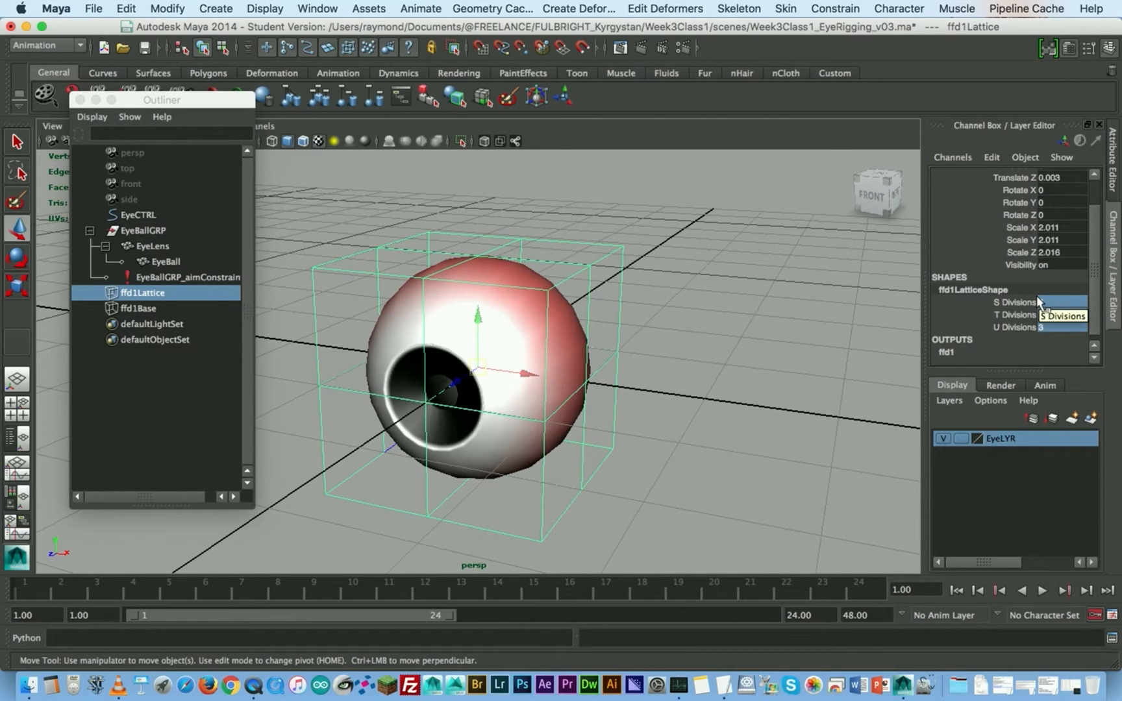
- Show the lattice's points, try moving its upper corner points beside the eye, and undo the move
left_click_drag(560, 293, 552, 281, "alt")
left_click_drag(578, 360, 604, 337, "alt")
middle_click_drag(553, 325, 621, 313, "alt")
right_click_drag(621, 313, 542, 319, "alt")
right_click_drag(660, 235, 674, 198)
left_click_drag(662, 238, 696, 270, "alt")
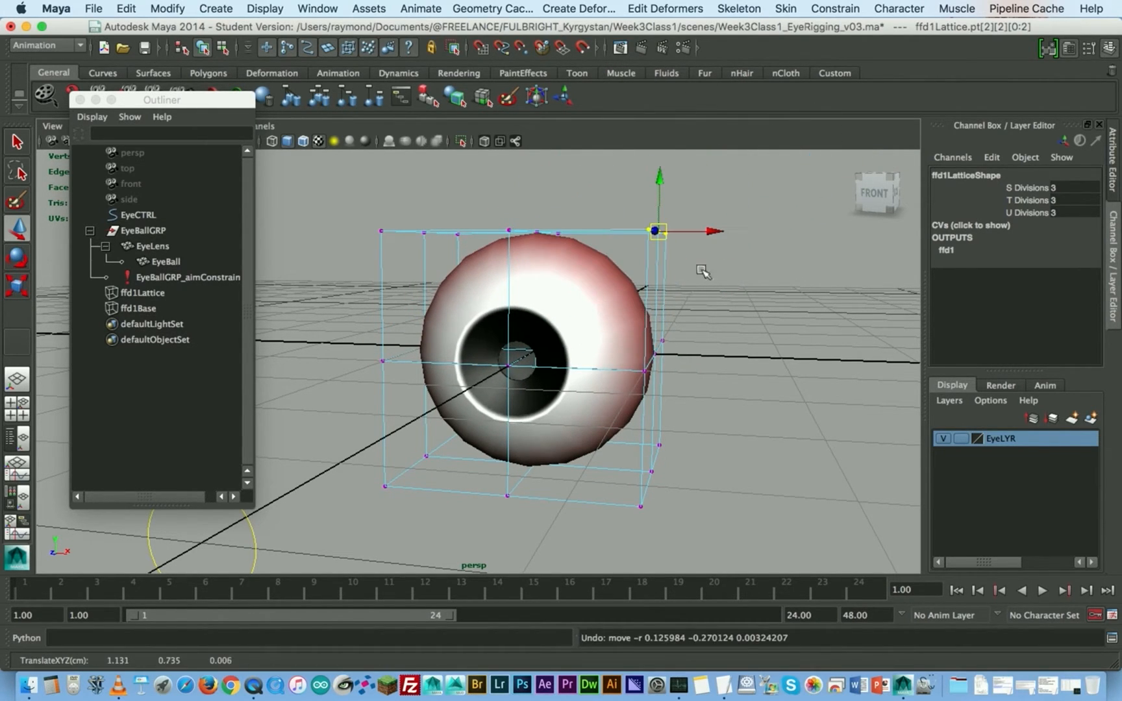
- Select the middle row of lattice points and try pulling it sideways to deform the eye
left_click_drag(681, 459, 624, 535)
mouse_move(652, 476)
left_mouse_down()
mouse_move(889, 470)
mouse_move(649, 481)
left_mouse_up()
left_click_drag(741, 310, 404, 383)
left_click_drag(539, 354, 690, 344)
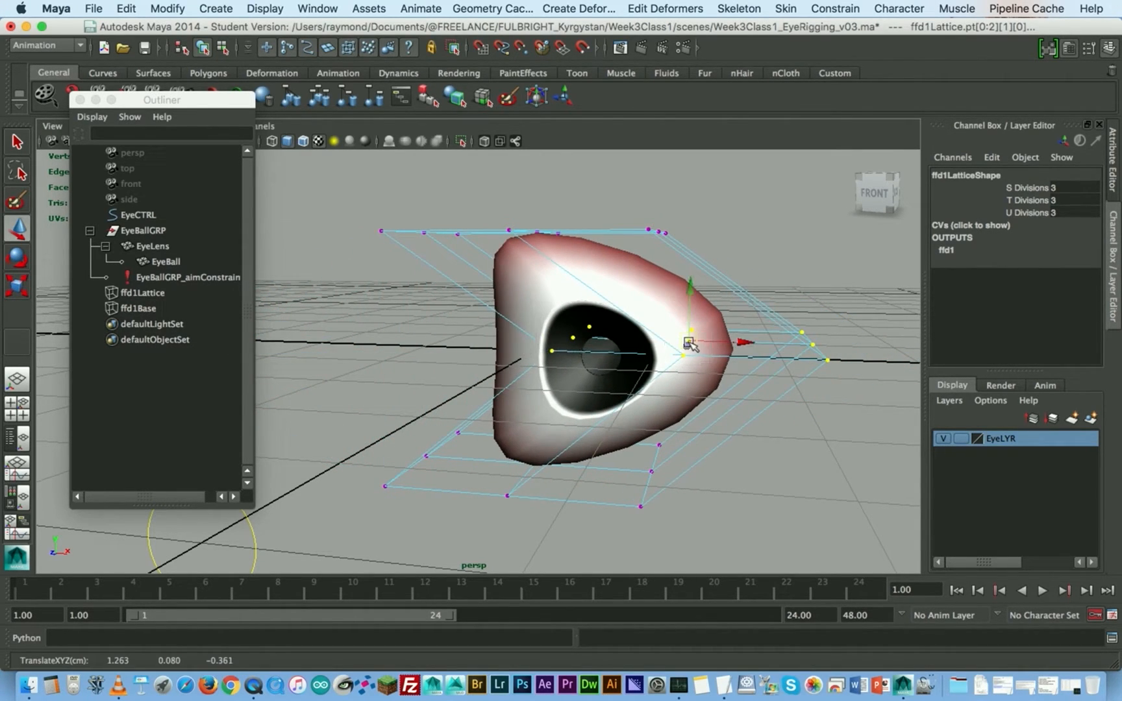
- Display EyeLens with smooth mesh preview, and return the lattice to lattice point selection
left_click(154, 246)
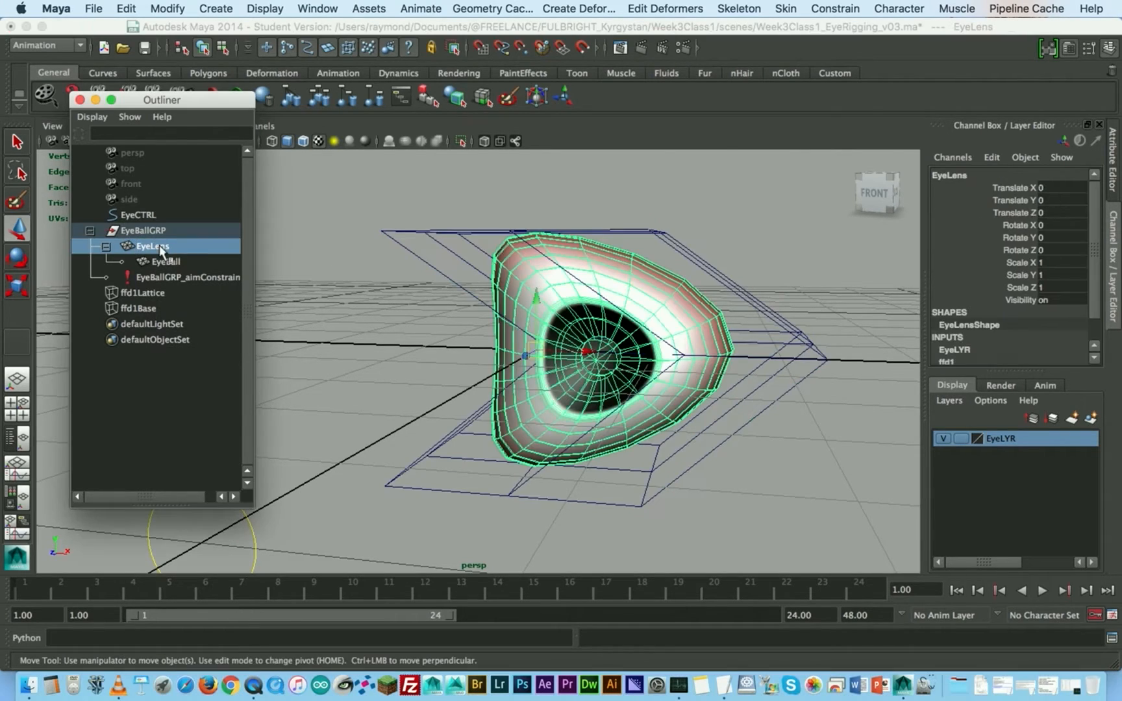
left_click(402, 209)
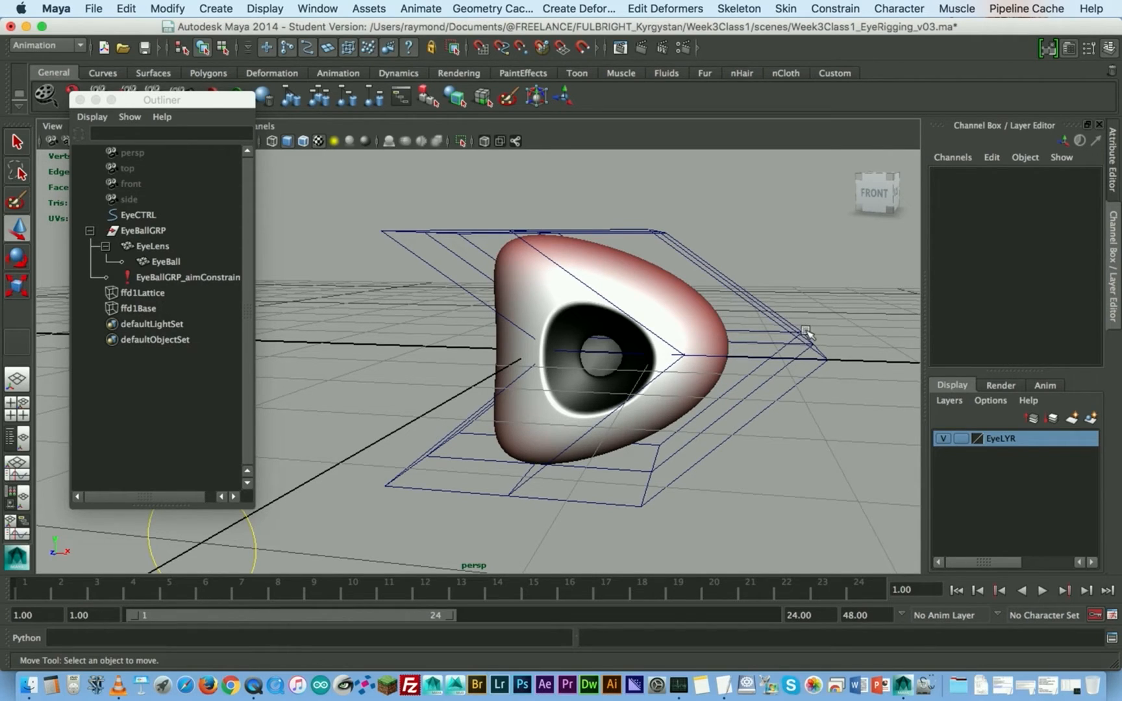
left_click(805, 331)
right_click_drag(804, 331, 798, 319)
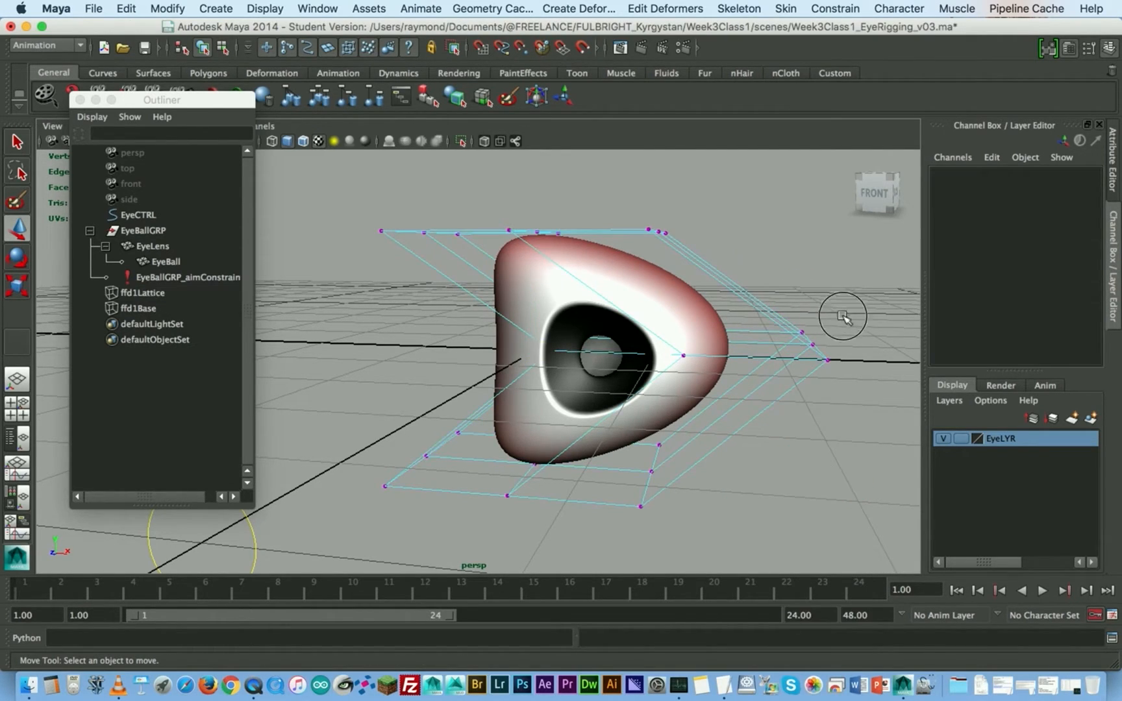
left_click_drag(401, 388, 816, 337)
- Undo the sideways move of the middle row of lattice points
key("super+z")
key("super+z")
key("super+z")
key("super+z")
key("super+z")
key("super+z")
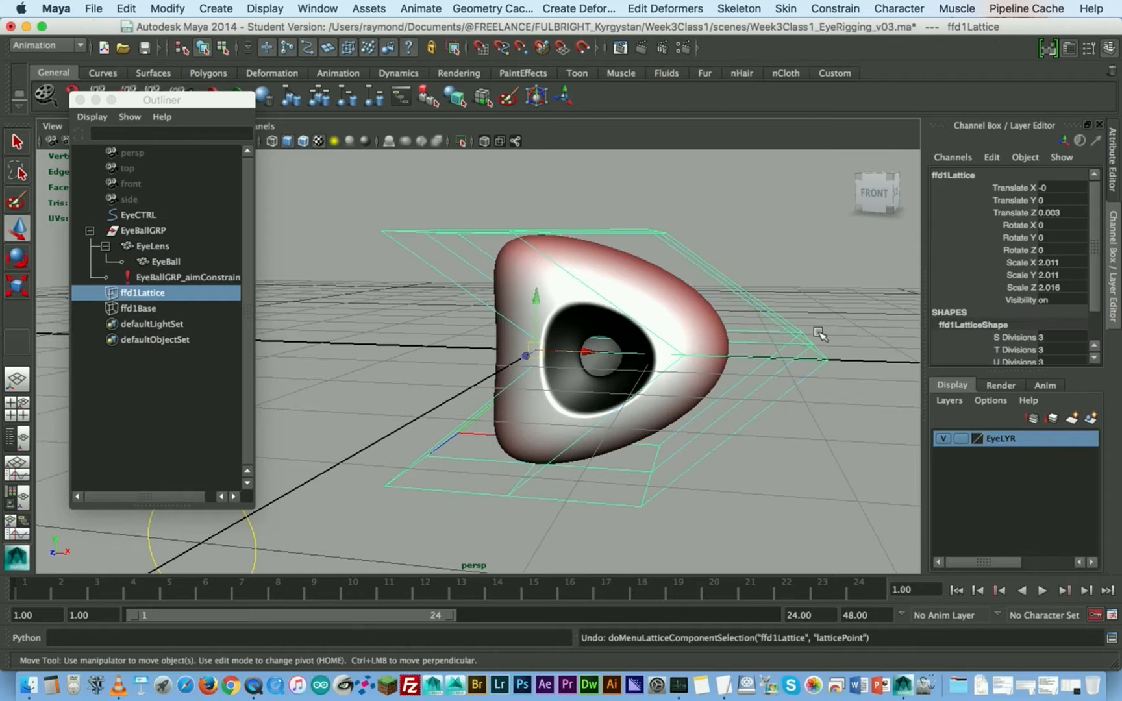
left_click(698, 328)
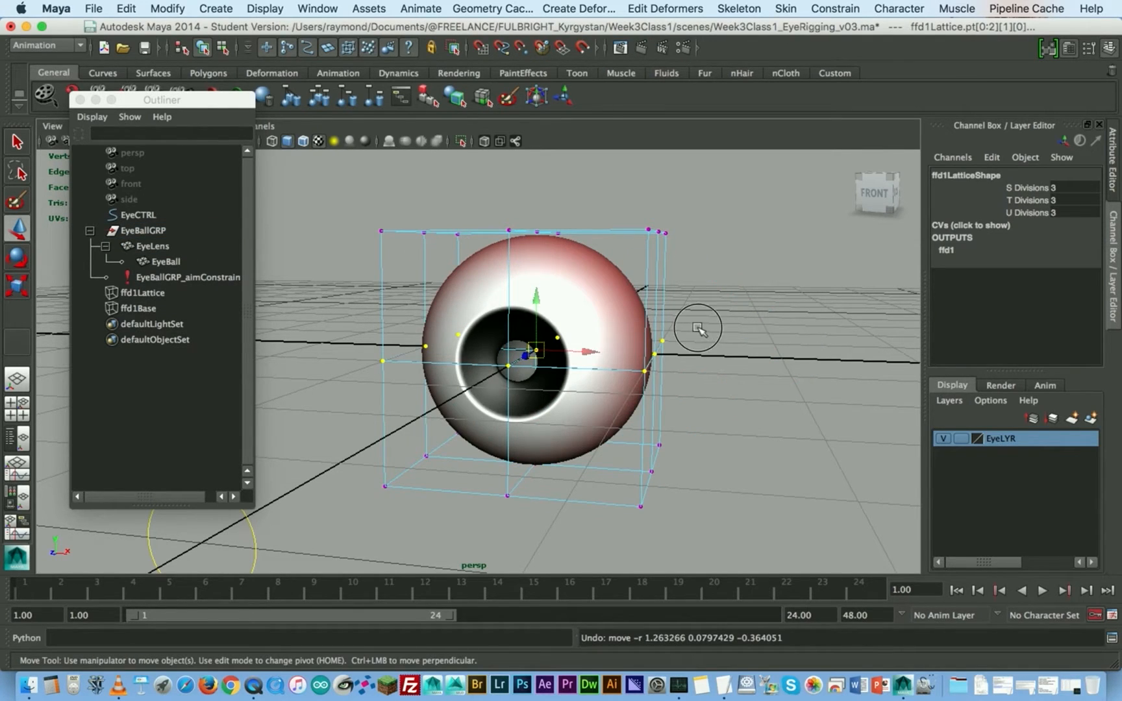
- Select the top row of lattice points and try scaling it inward to pinch the eye's upper half
mouse_move(583, 355)
left_mouse_down("alt")
mouse_move(619, 348)
mouse_move(601, 351)
left_mouse_up("alt")
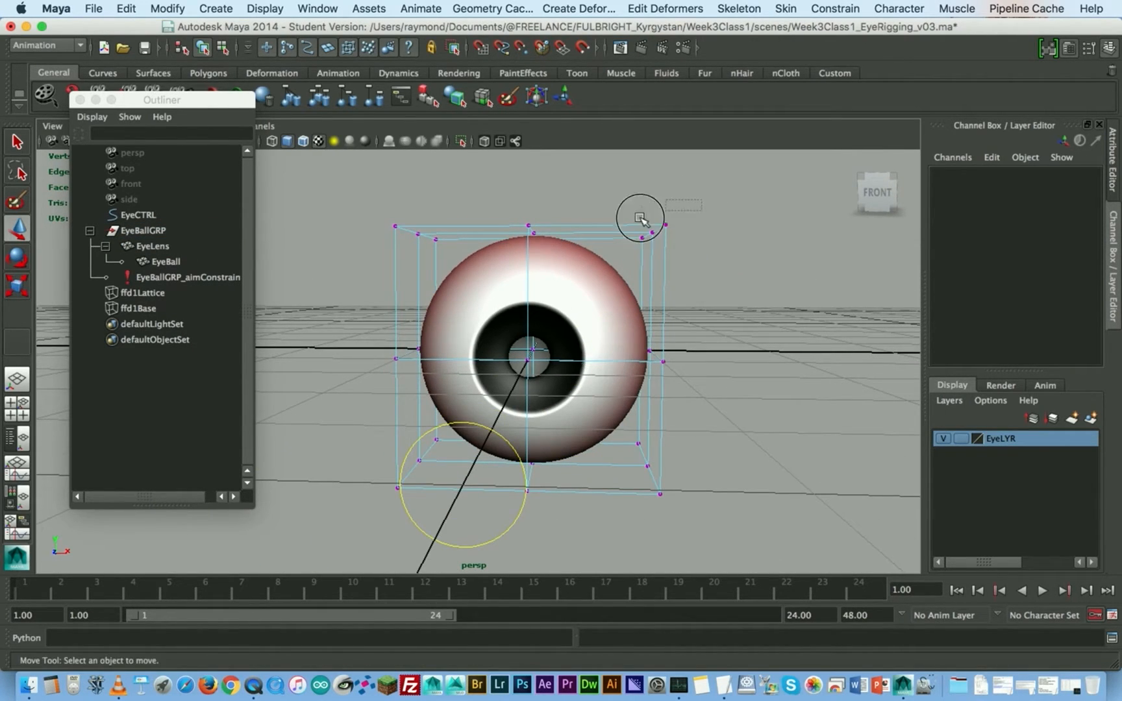
left_click_drag(664, 205, 364, 254)
key("r")
left_click_drag(537, 235, 406, 296)
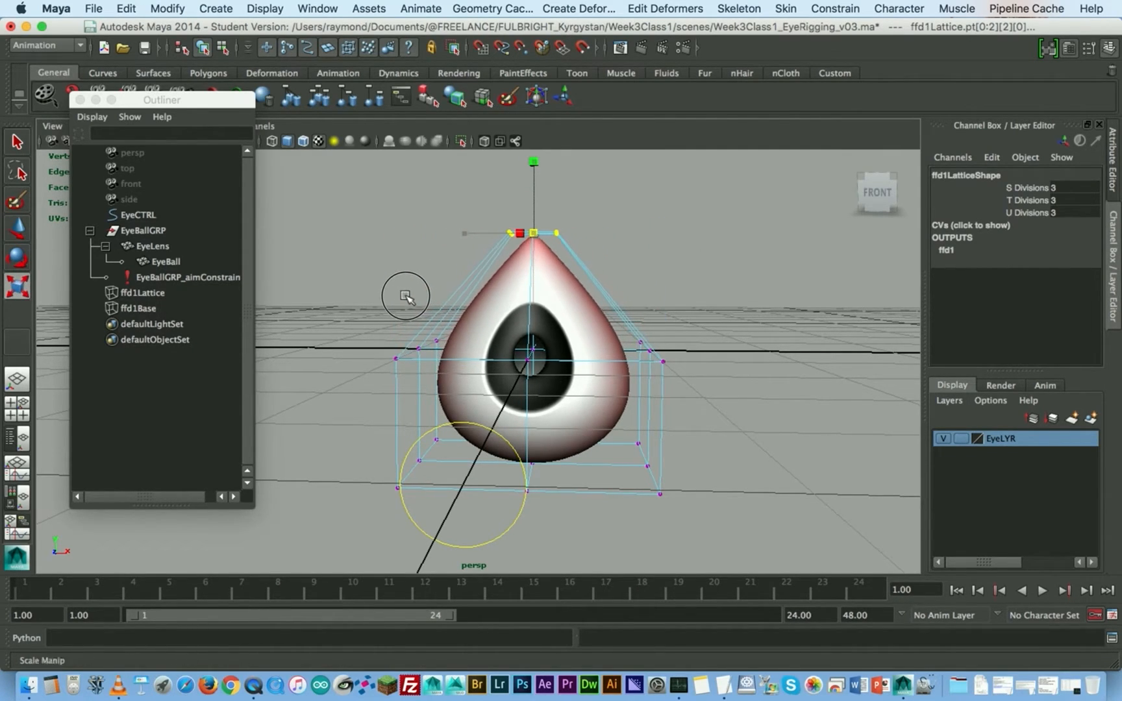
left_click_drag(705, 351, 681, 345, "alt")
right_click_drag(676, 338, 529, 370, "alt")
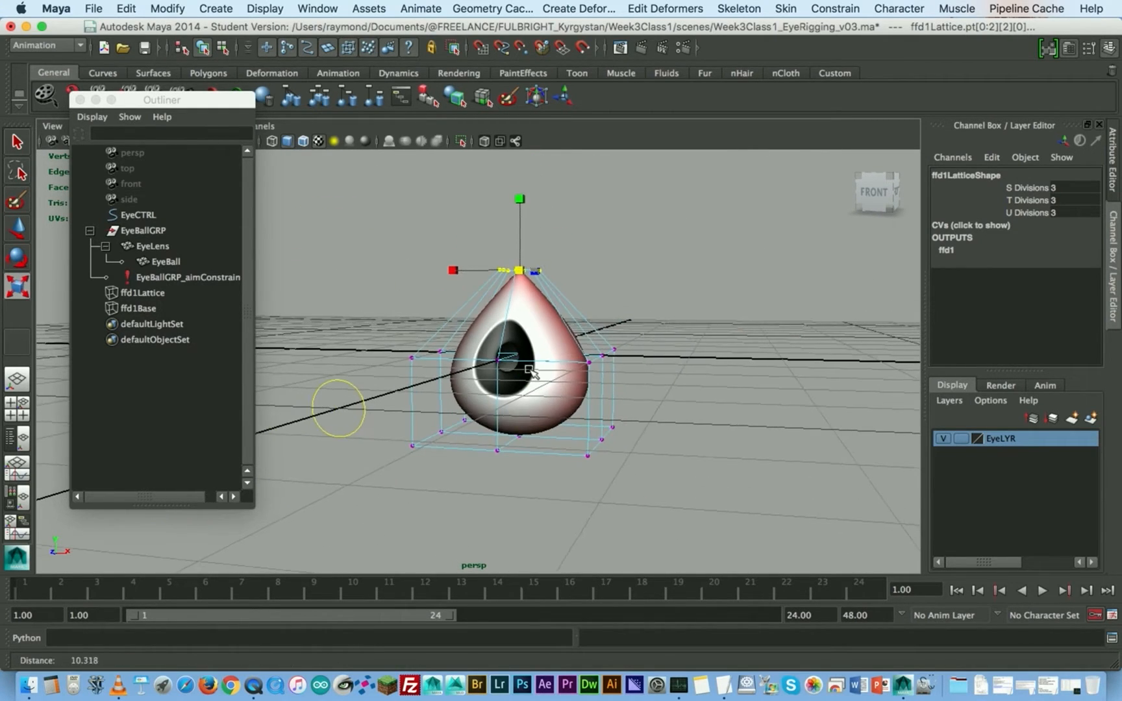
- Undo the scaling of the top lattice points and return to the Move tool
key("z")
key("z")
key("z")
key("w")
left_click_drag(594, 332, 577, 369, "alt")
middle_click_drag(571, 331, 541, 370, "alt")
right_click_drag(552, 365, 598, 350, "alt")
left_click_drag(567, 351, 581, 348, "alt")
middle_click_drag(582, 348, 582, 370, "alt")
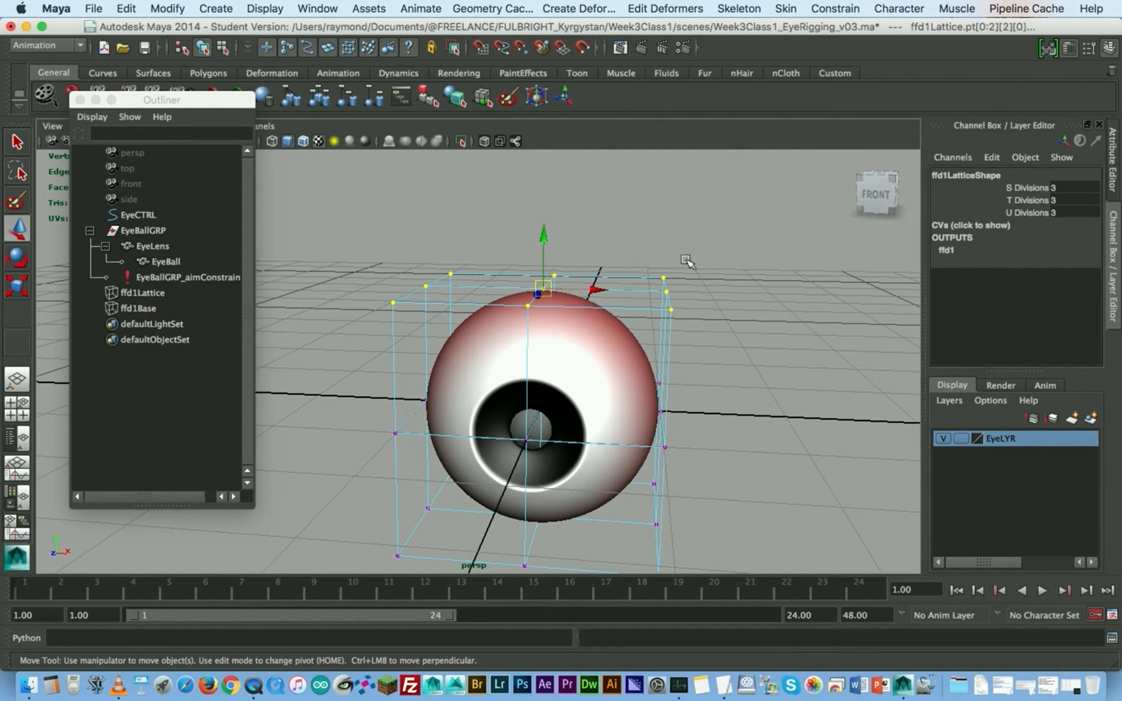
- Select points at the lattice's upper corner and examine which attributes they and the ffd1 output offer for animation
left_click(704, 243)
left_click_drag(704, 243, 653, 321)
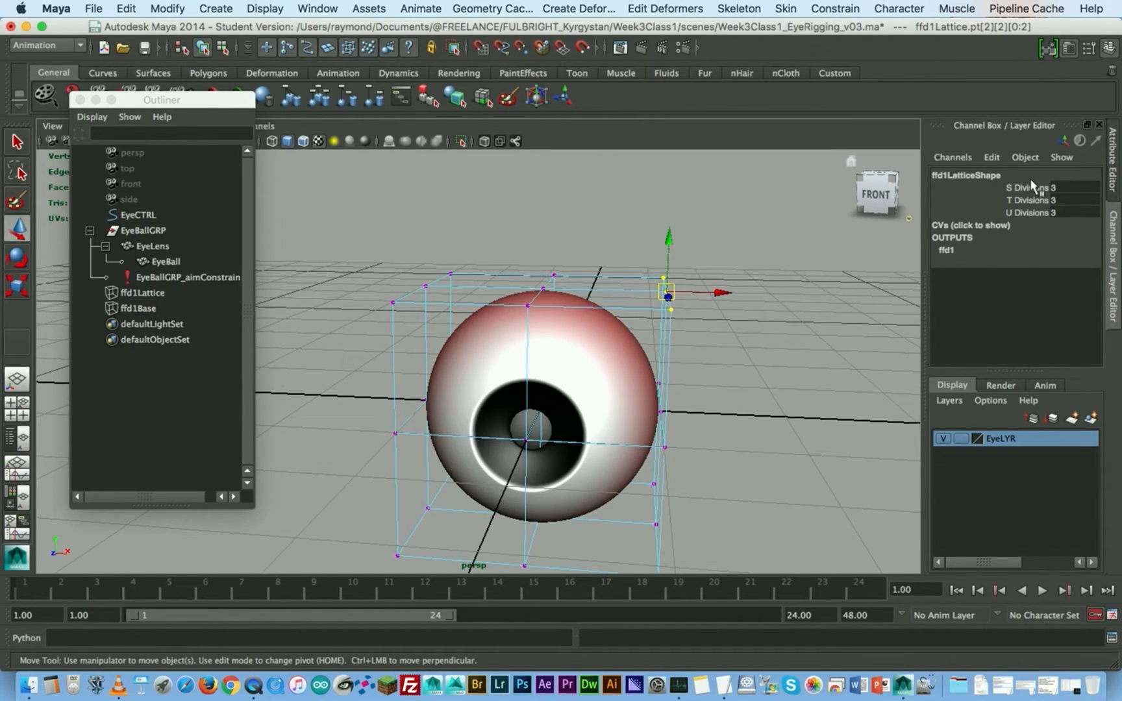
left_click(638, 281)
left_click(662, 278)
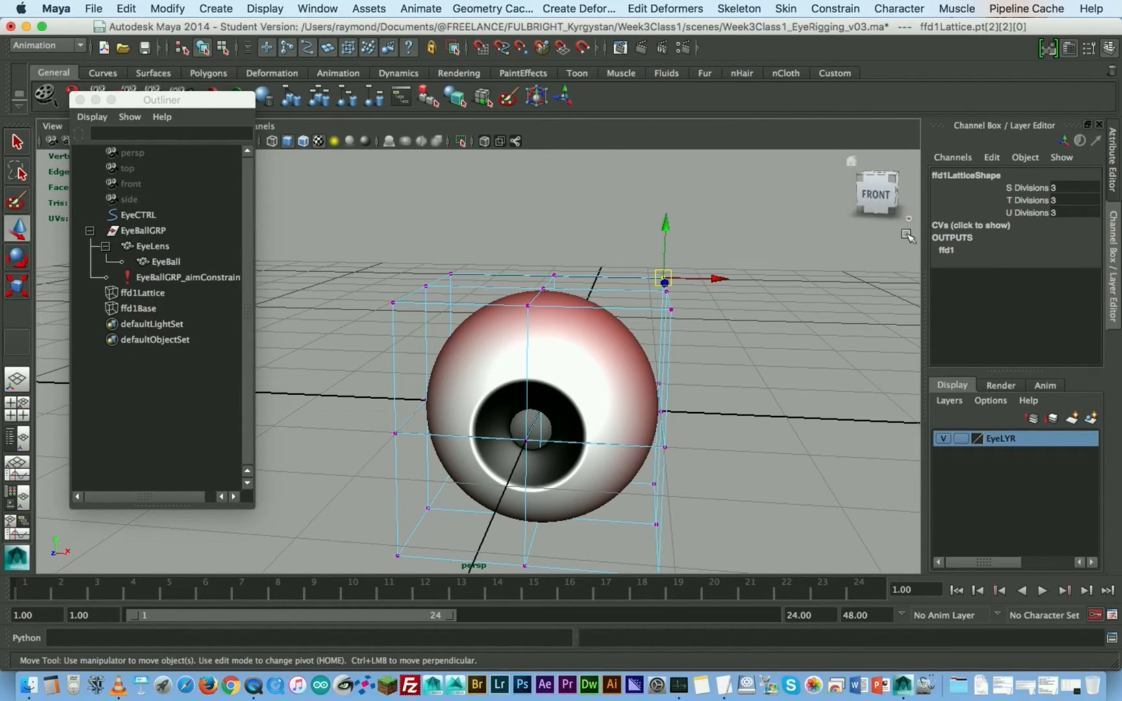
left_click(960, 253)
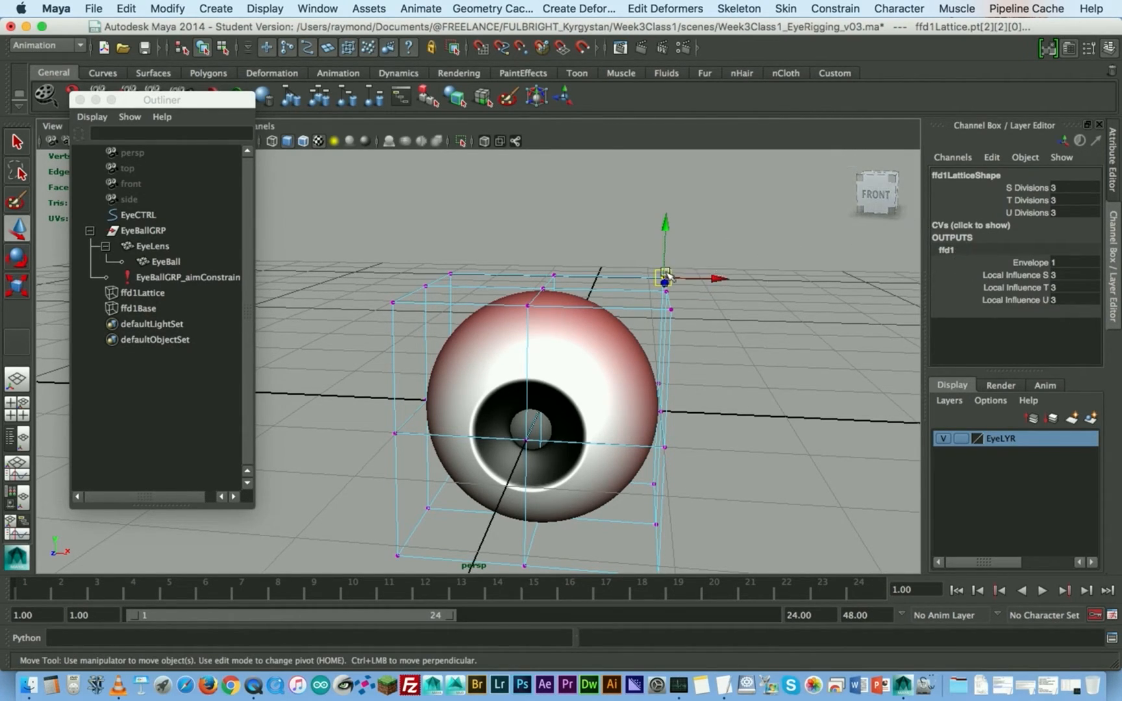
left_click(736, 239)
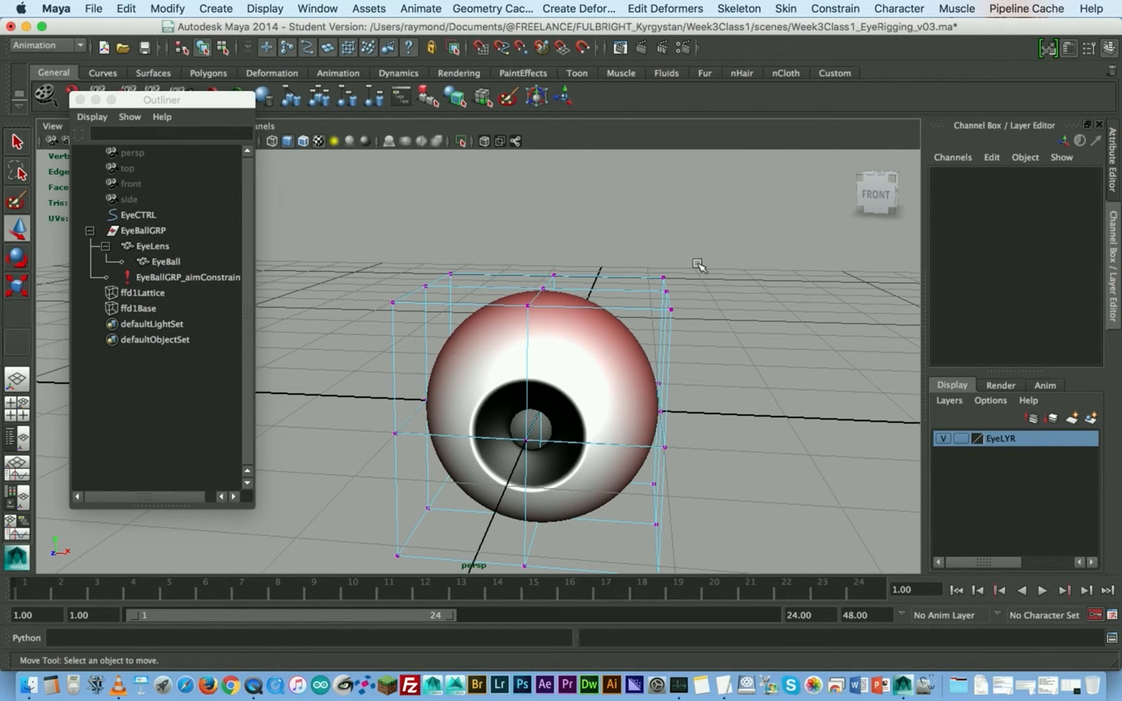
- Select the whole top row of lattice points and open the Cluster deformer options
left_click_drag(700, 271, 685, 318, "alt")
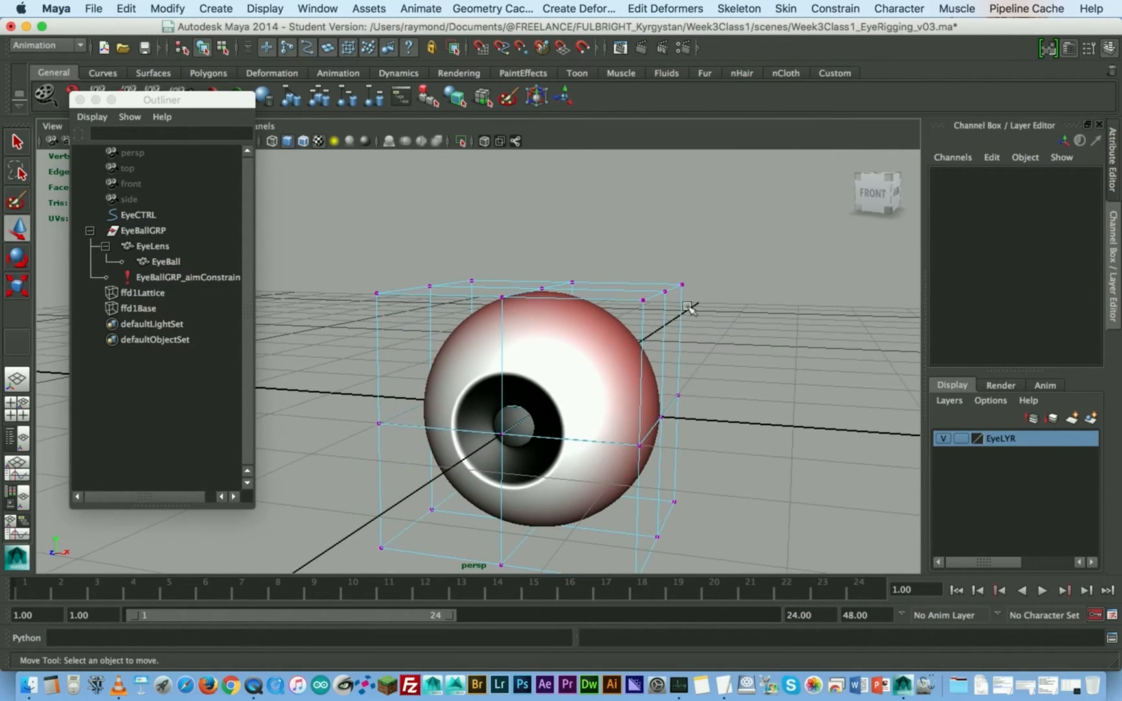
left_click_drag(740, 235, 312, 327)
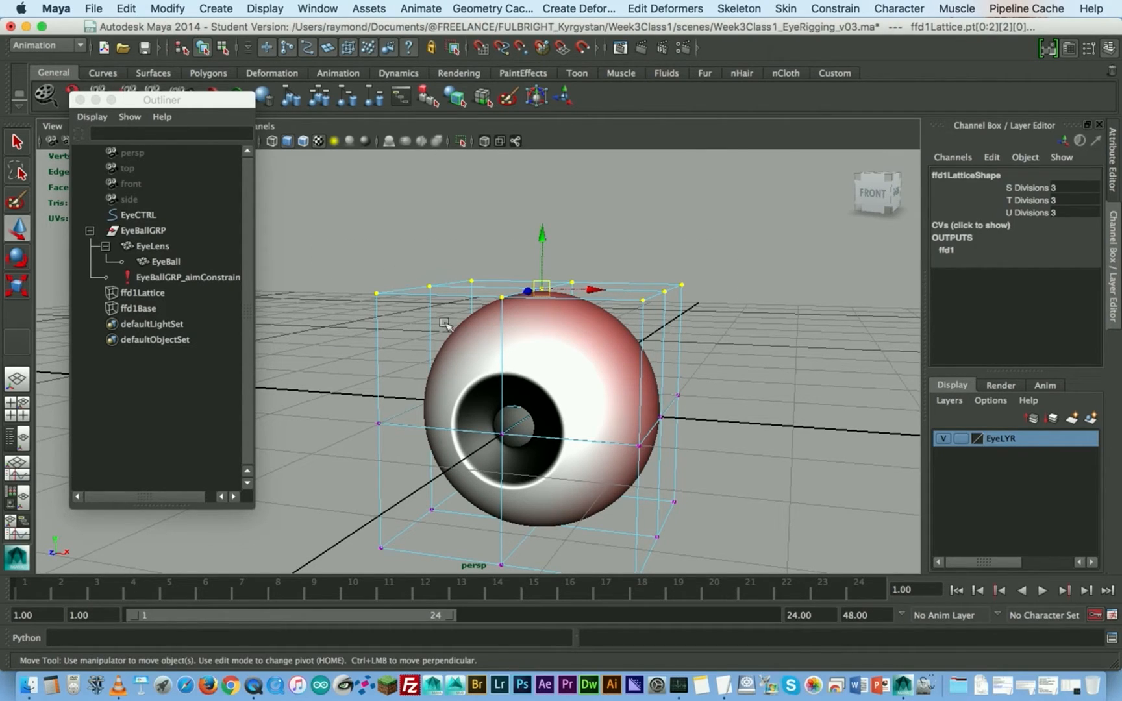
key("space")
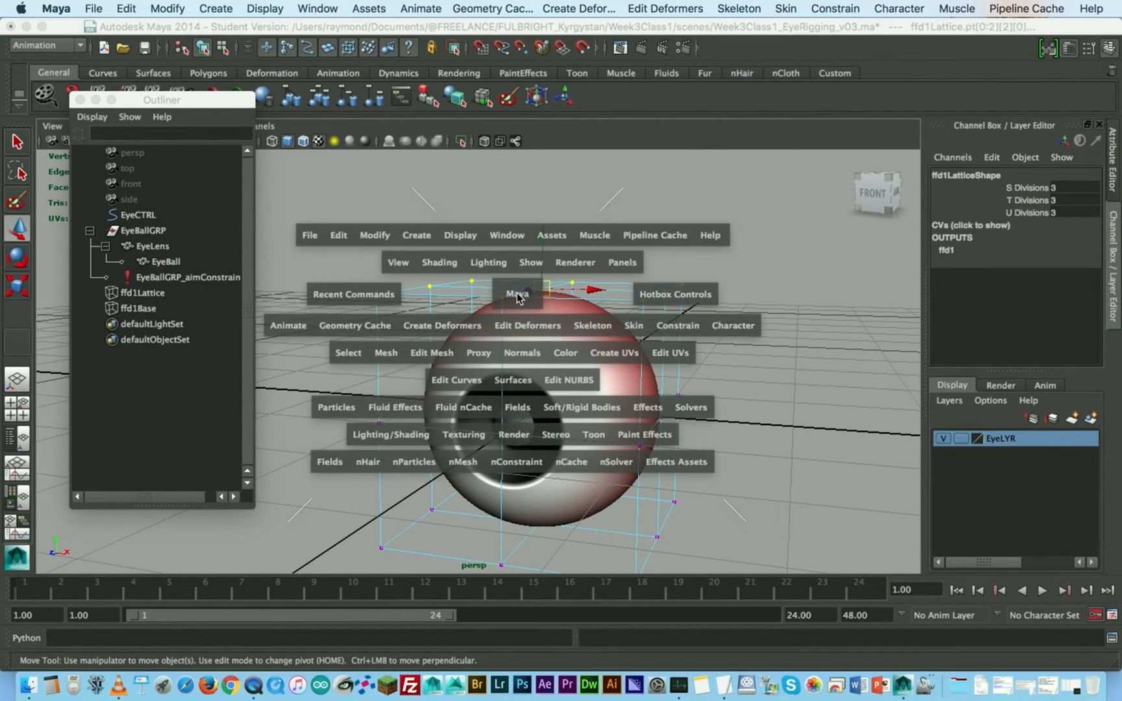
left_click(458, 324)
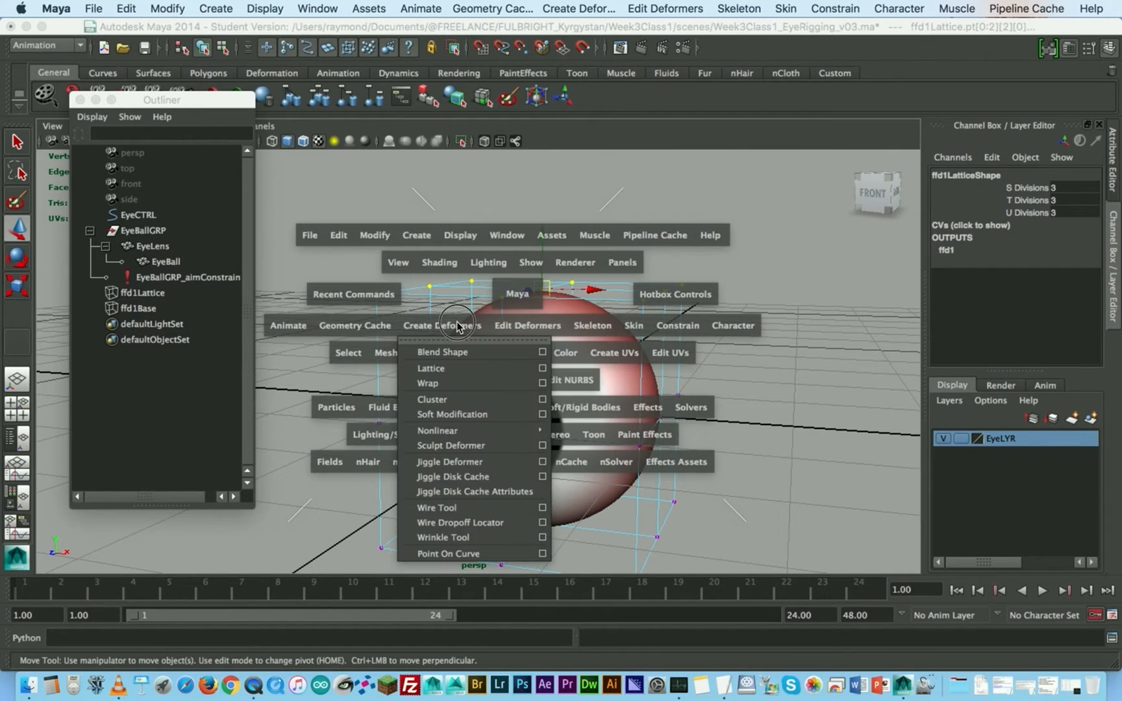
left_click_drag(458, 324, 544, 402)
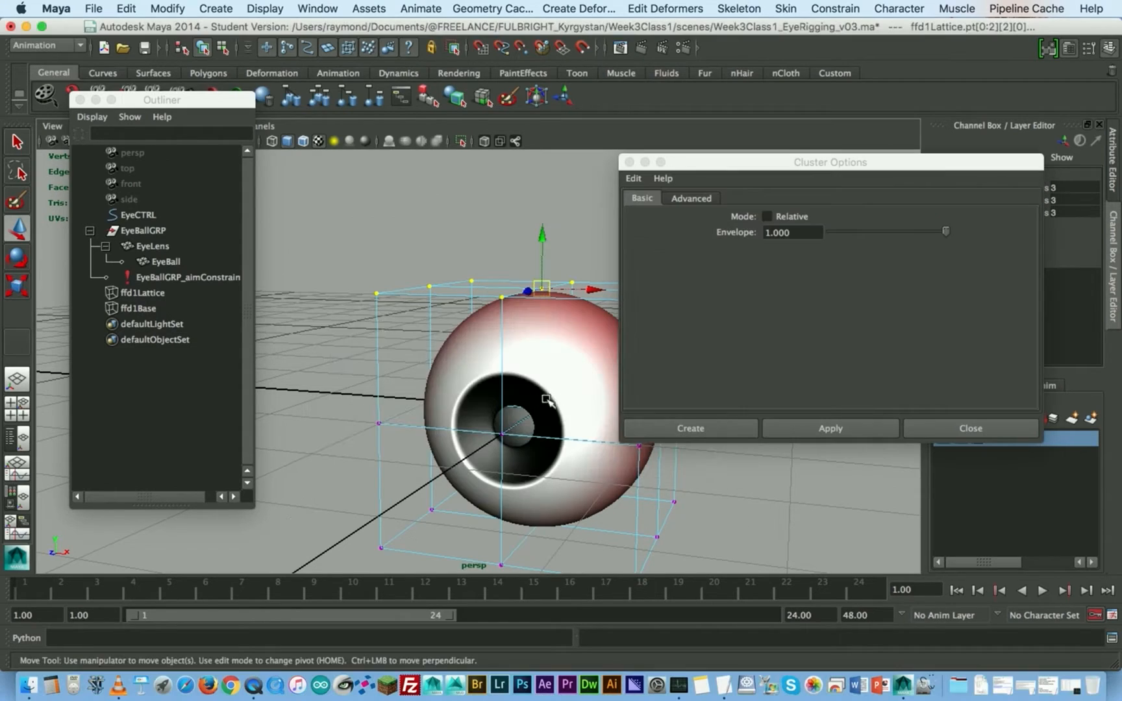
- Create a cluster on the top lattice points with Relative off and an Envelope of 1.000
left_click_drag(802, 158, 601, 313)
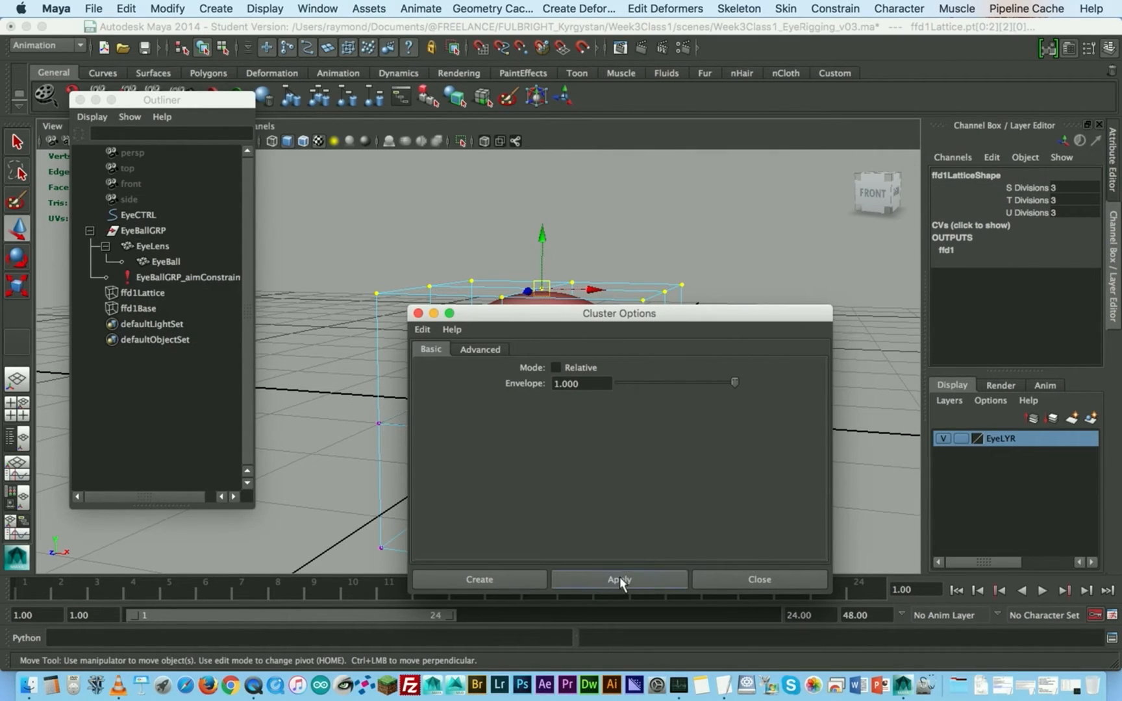
left_click(480, 350)
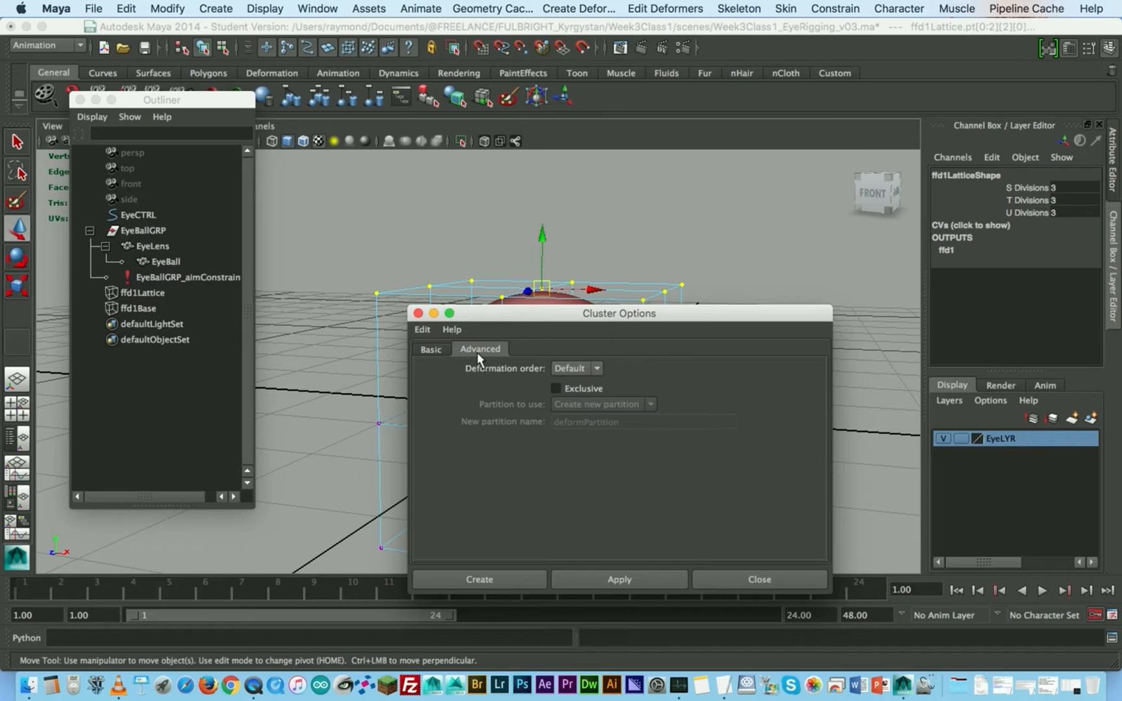
left_click(422, 348)
left_click_drag(521, 313, 795, 135)
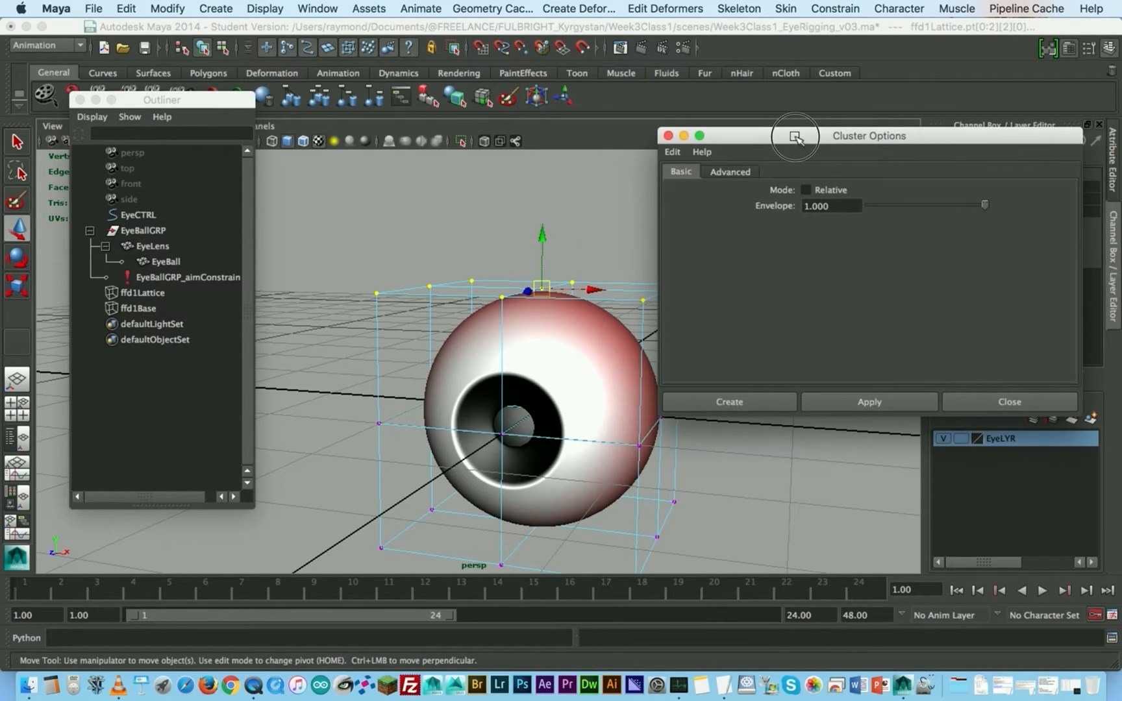
left_click(698, 402)
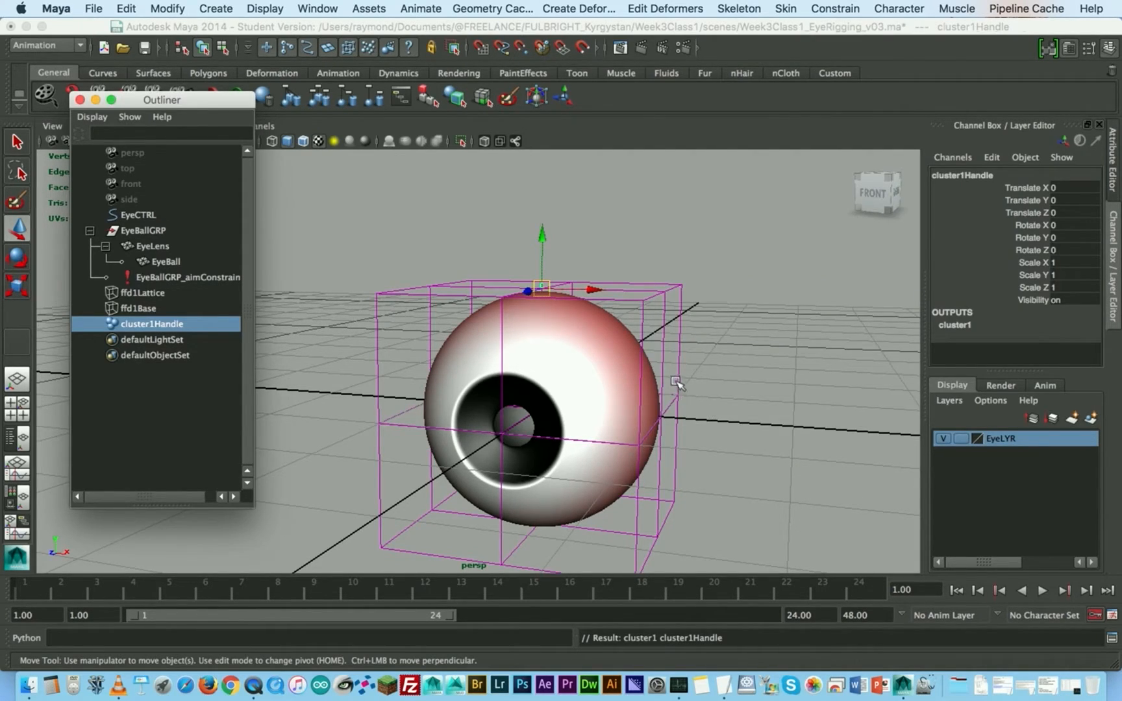
- Select the middle row of ffd1Lattice's points and create a second cluster on it
left_click(677, 383)
left_click(680, 376)
right_click_drag(679, 375, 682, 330)
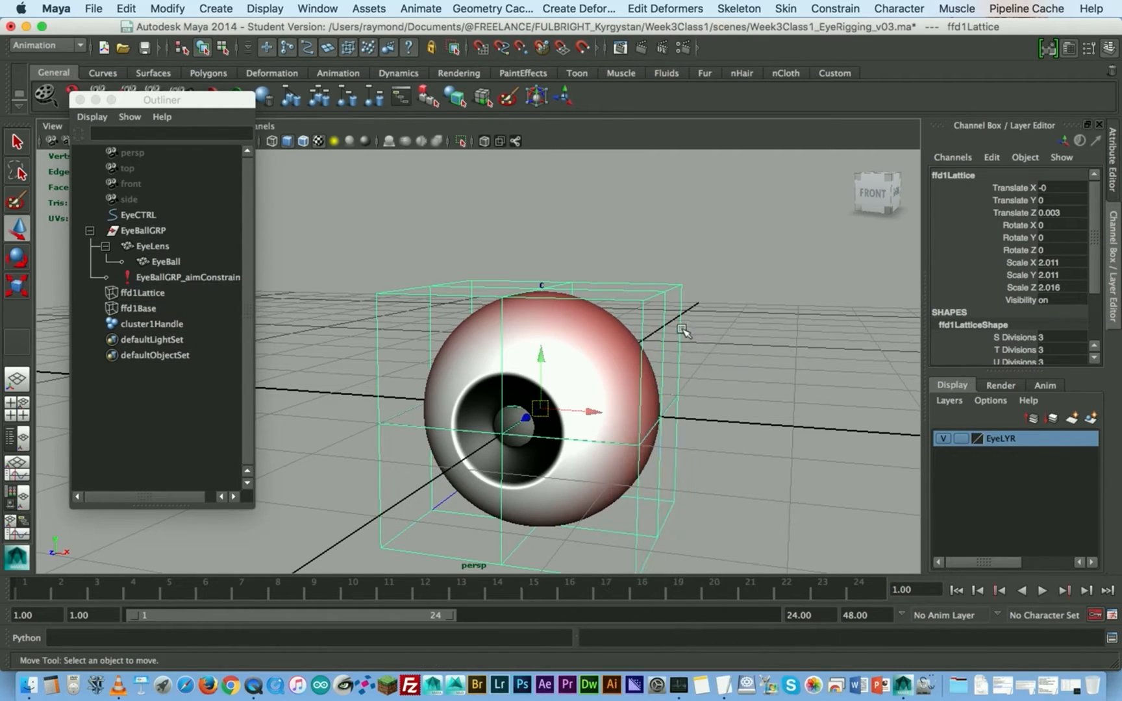
left_click_drag(714, 376, 328, 447)
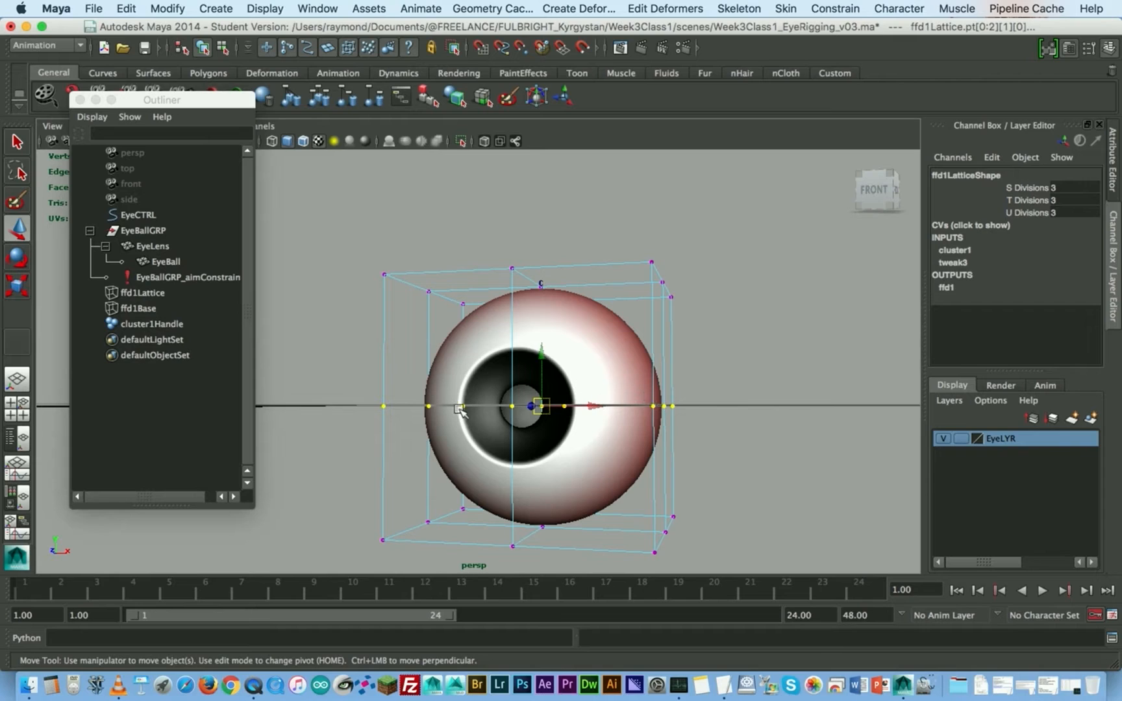
key("g")
- Select the bottom row of ffd1Lattice's points and create a third cluster on it
left_click(679, 521)
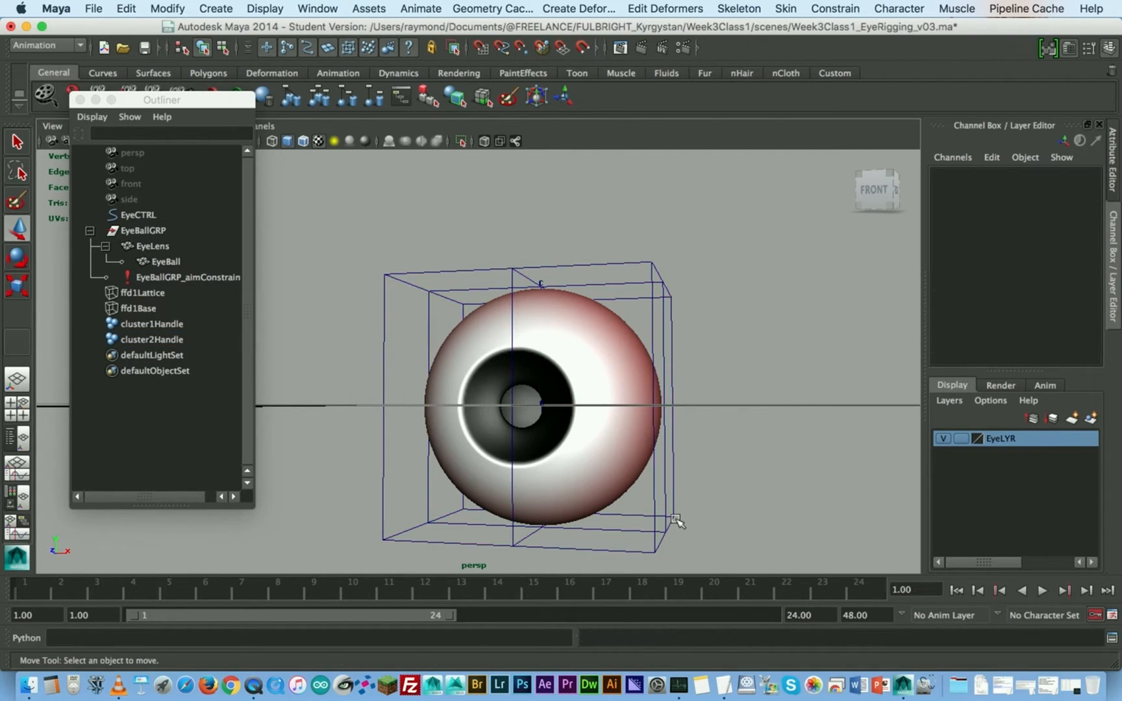
left_click(672, 515)
right_click(674, 371)
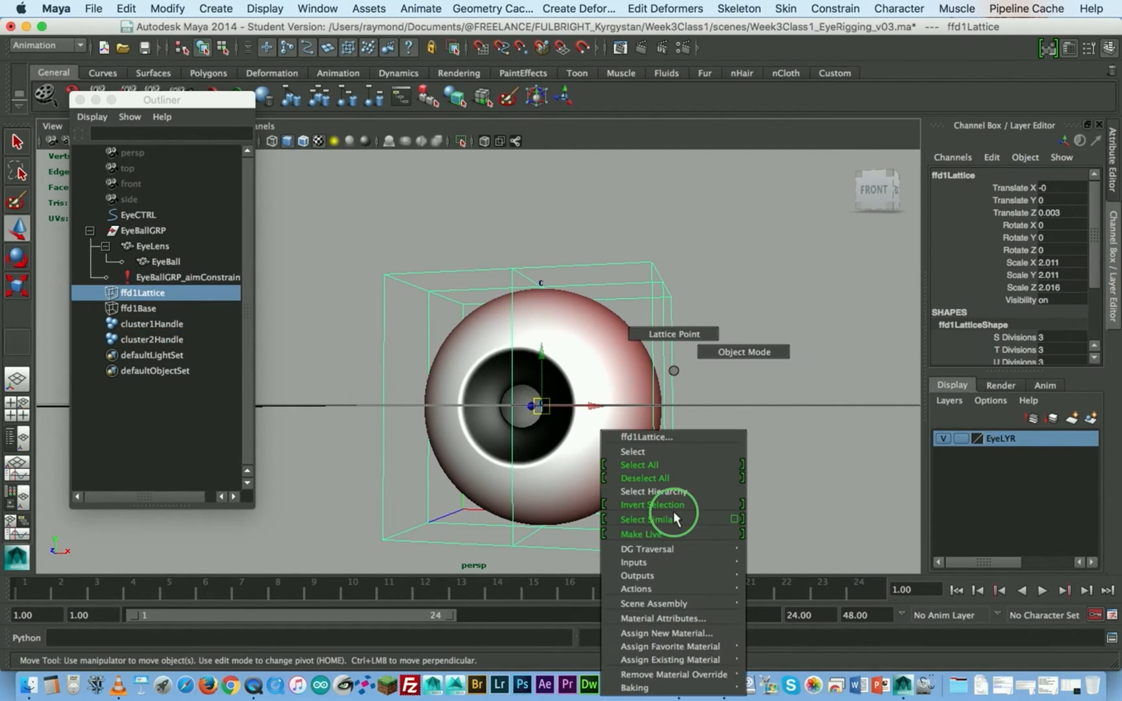
left_click(674, 333)
left_click_drag(715, 483, 335, 588)
key("g")
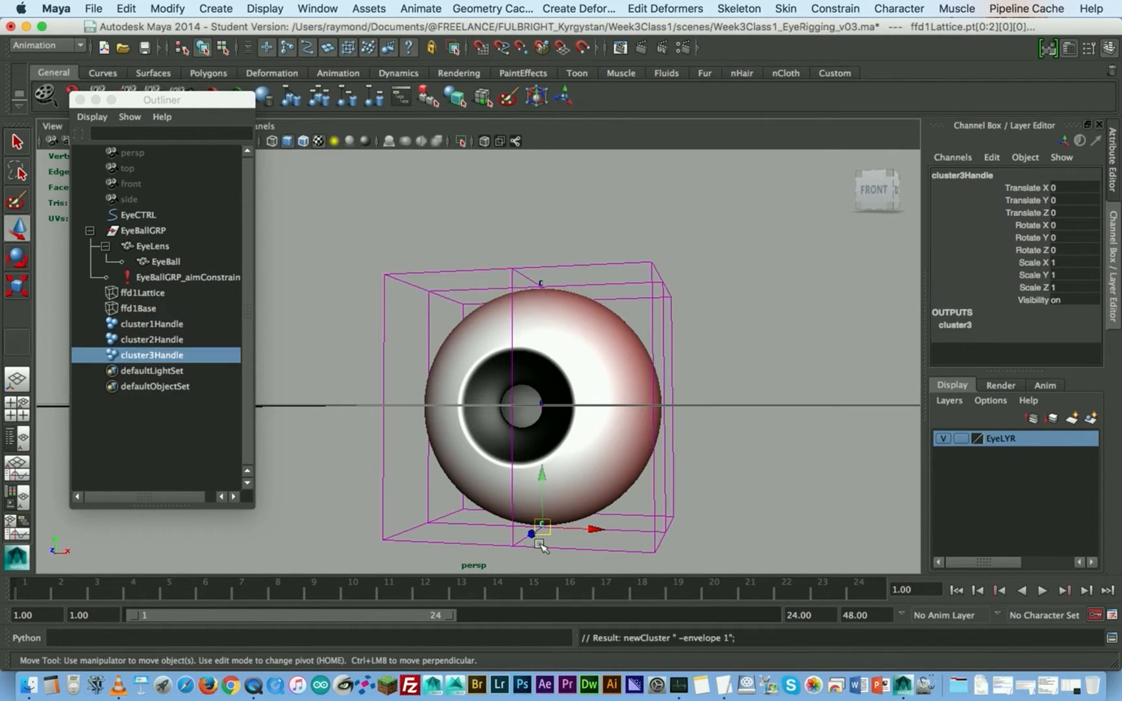
- Select cluster1Handle, cluster2Handle and cluster3Handle in turn to check the three clusters
left_click_drag(591, 451, 561, 427, "alt")
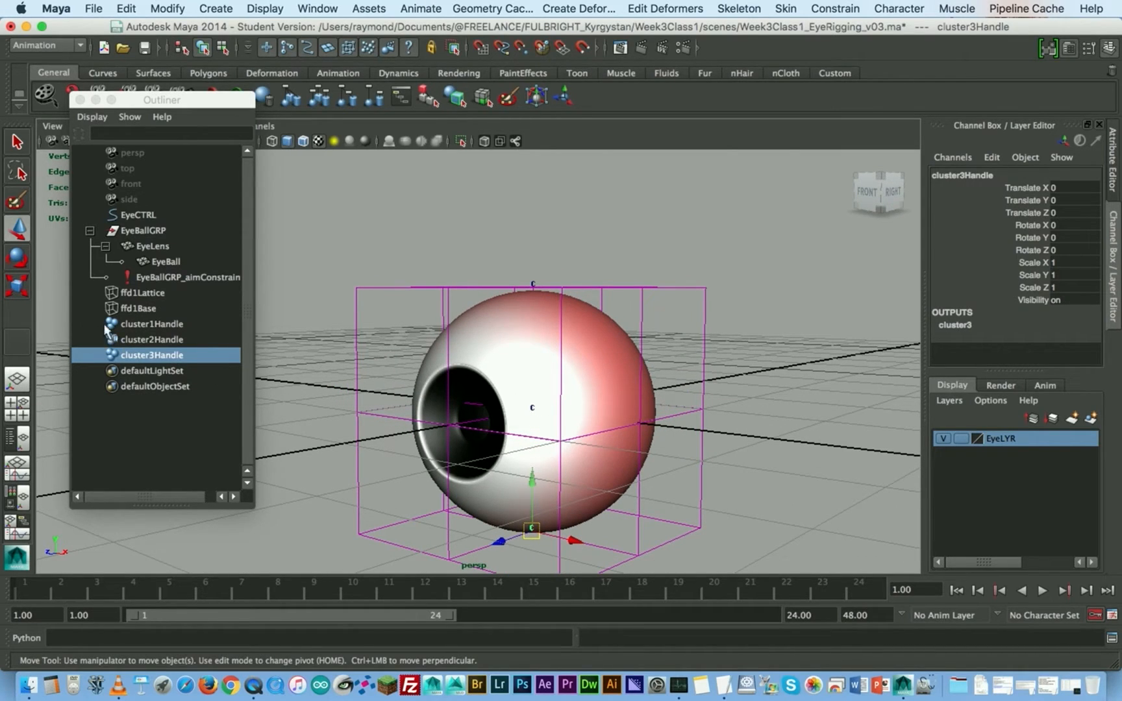
left_click(132, 326)
left_click(137, 340)
left_click(138, 357)
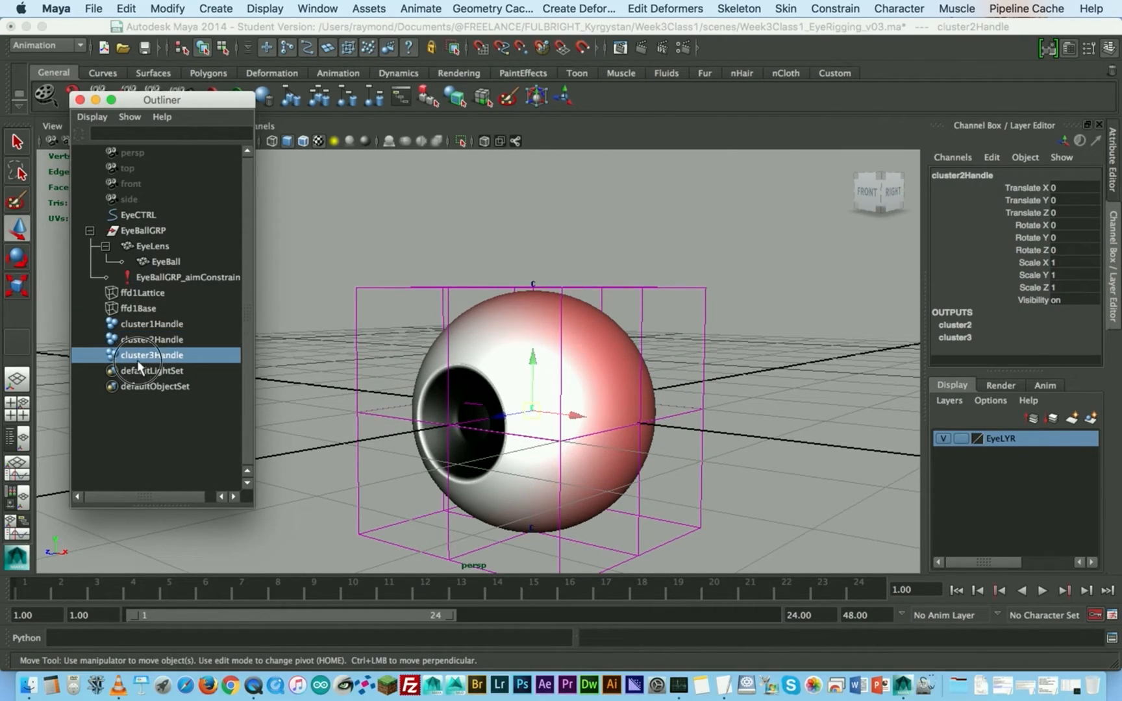
- Try moving cluster1Handle to about -0.328 in X and shifting it vertically, and undo the moves
left_click(164, 326)
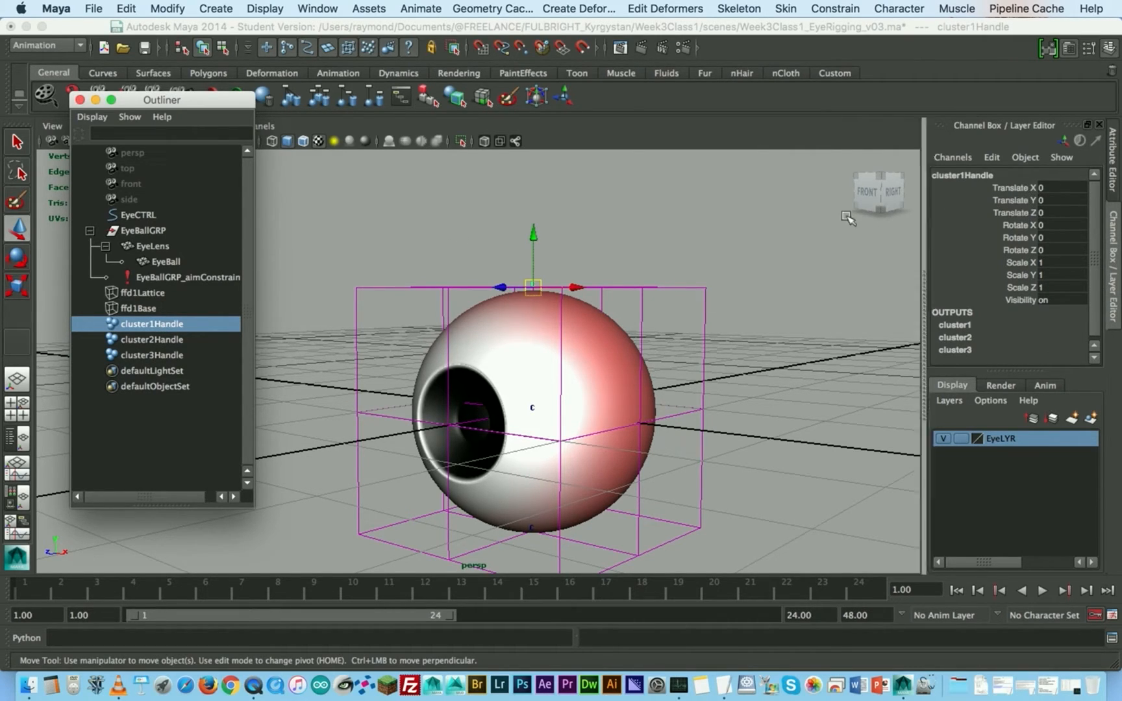
left_click_drag(525, 286, 675, 279, "alt")
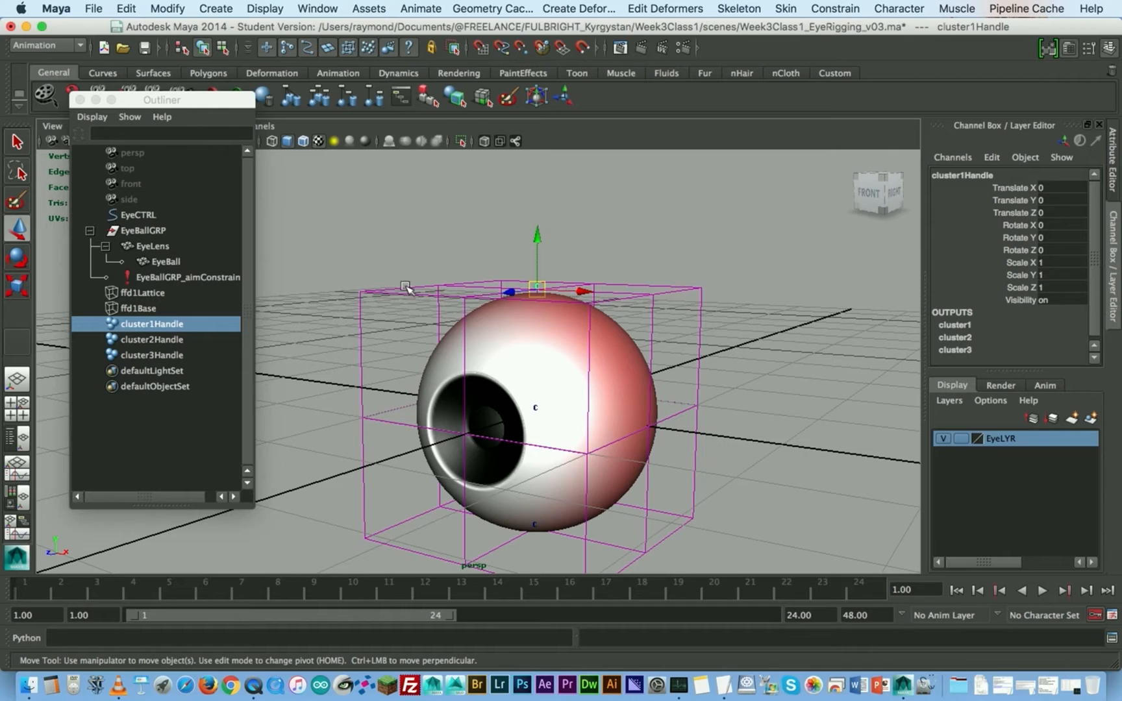
left_click_drag(586, 302, 621, 291, "alt")
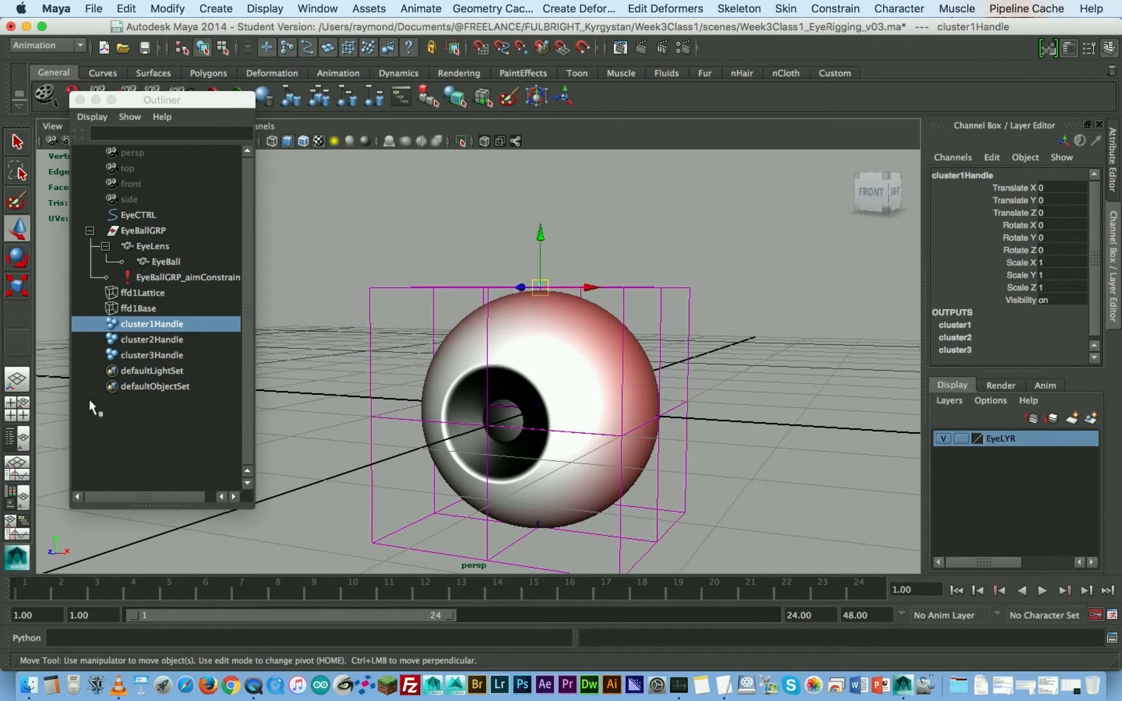
left_click(148, 347)
left_click_drag(588, 287, 549, 321)
mouse_move(507, 240)
left_mouse_down()
mouse_move(514, 12)
mouse_move(520, 163)
mouse_move(492, 251)
left_mouse_up()
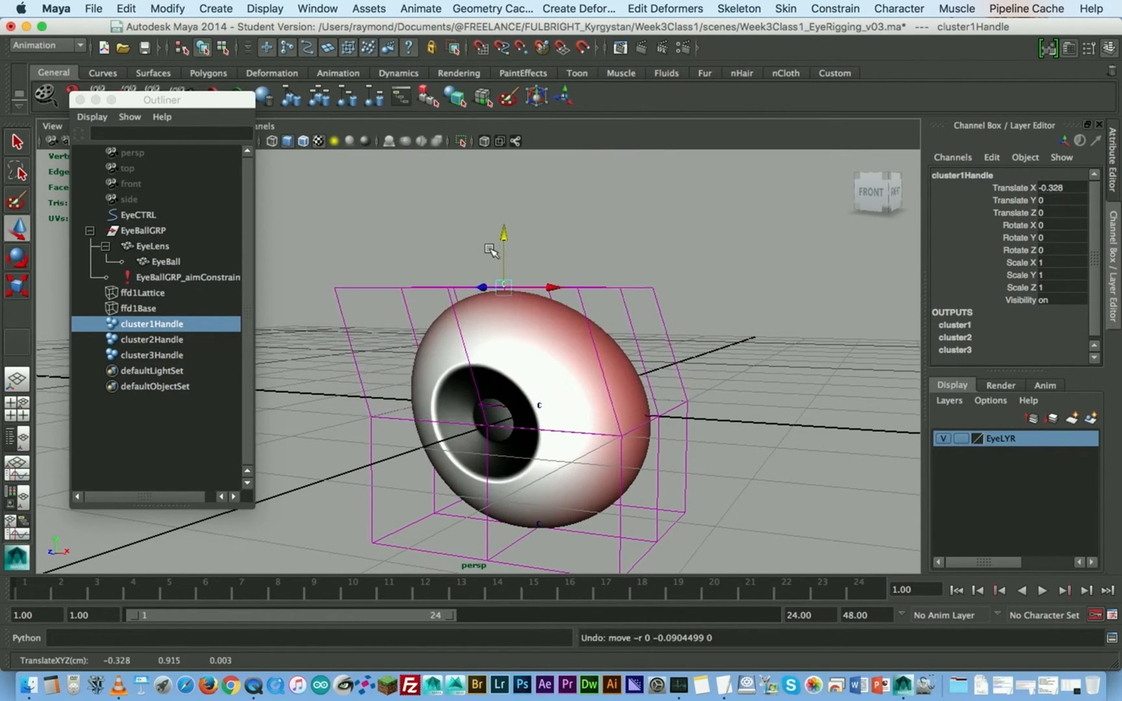
key("super+z")
- Raise cluster1Handle along Y to stretch the top of the eye upward
right_click_drag(647, 292, 532, 320, "alt")
middle_click_drag(519, 372, 630, 324, "alt")
right_click_drag(630, 323, 588, 318, "alt")
left_click_drag(588, 318, 606, 277, "alt")
middle_click_drag(605, 276, 572, 310, "alt")
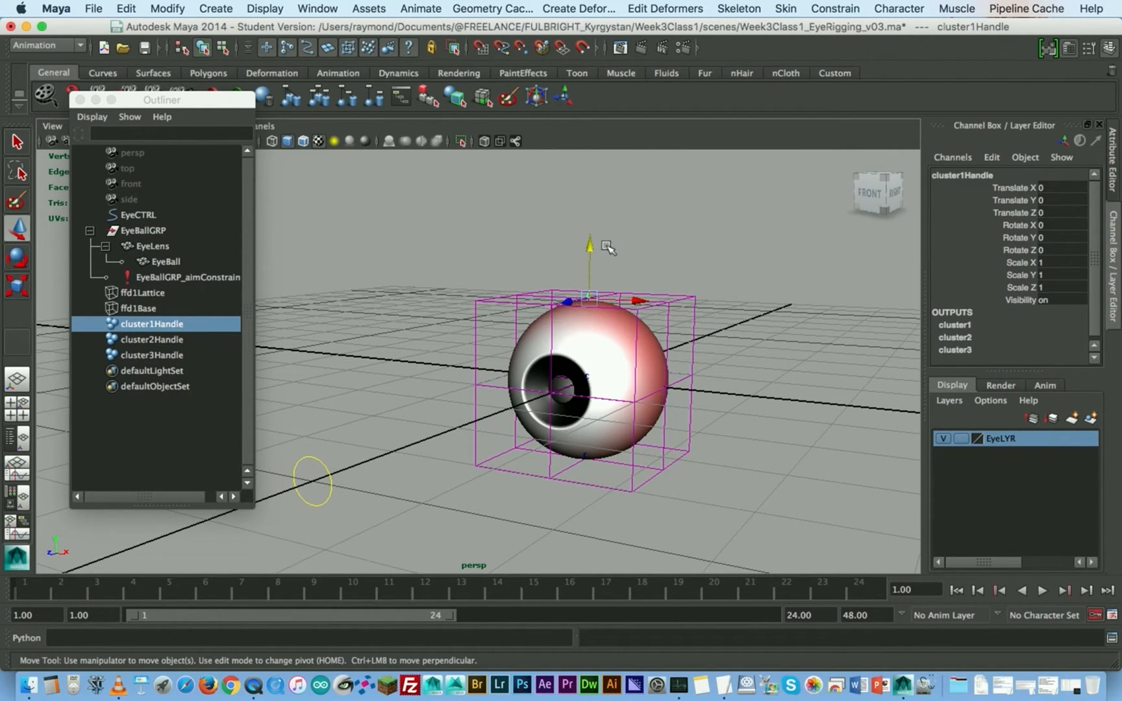
left_click_drag(590, 246, 658, 441)
- Scale cluster3Handle uniformly to about 0.343 to taper the bottom of the eye
left_click(592, 453)
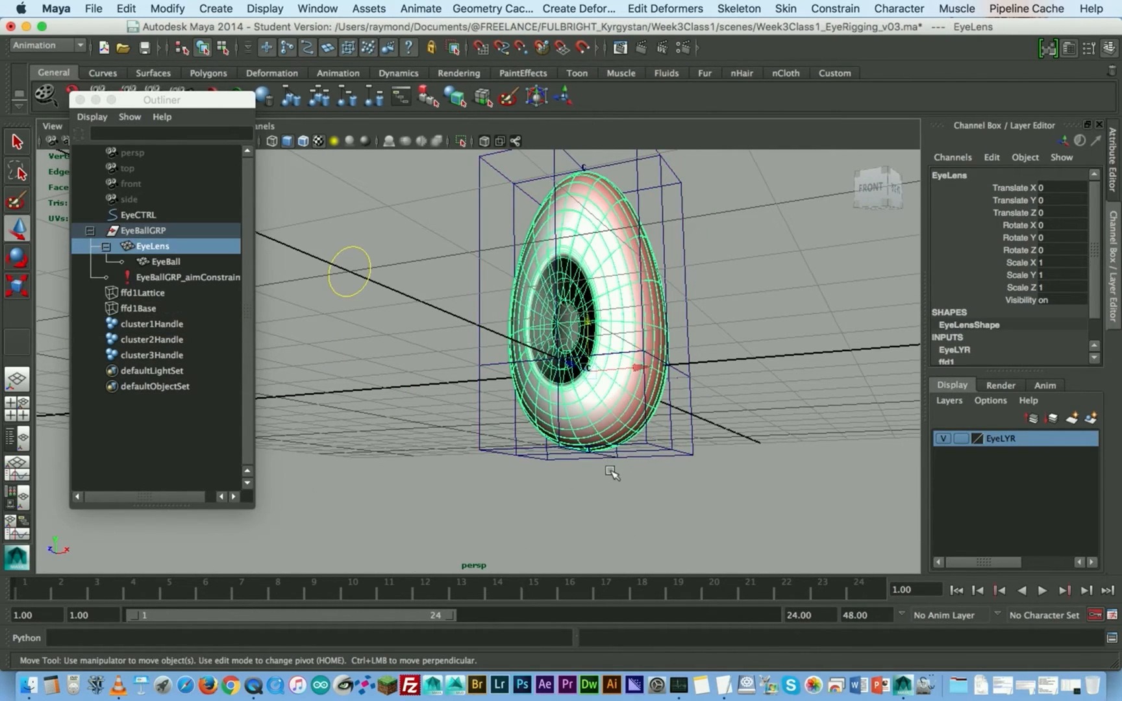
left_click(605, 477)
left_click(584, 446)
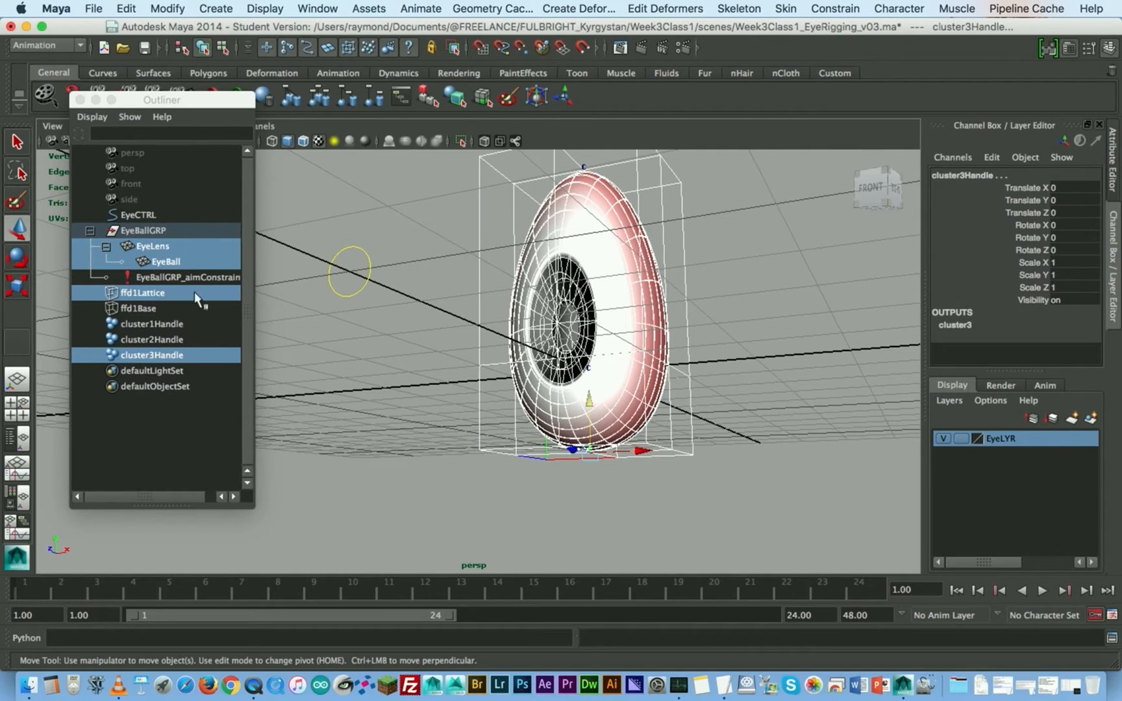
left_click(152, 355)
left_click_drag(642, 426, 546, 468, "alt")
key("r")
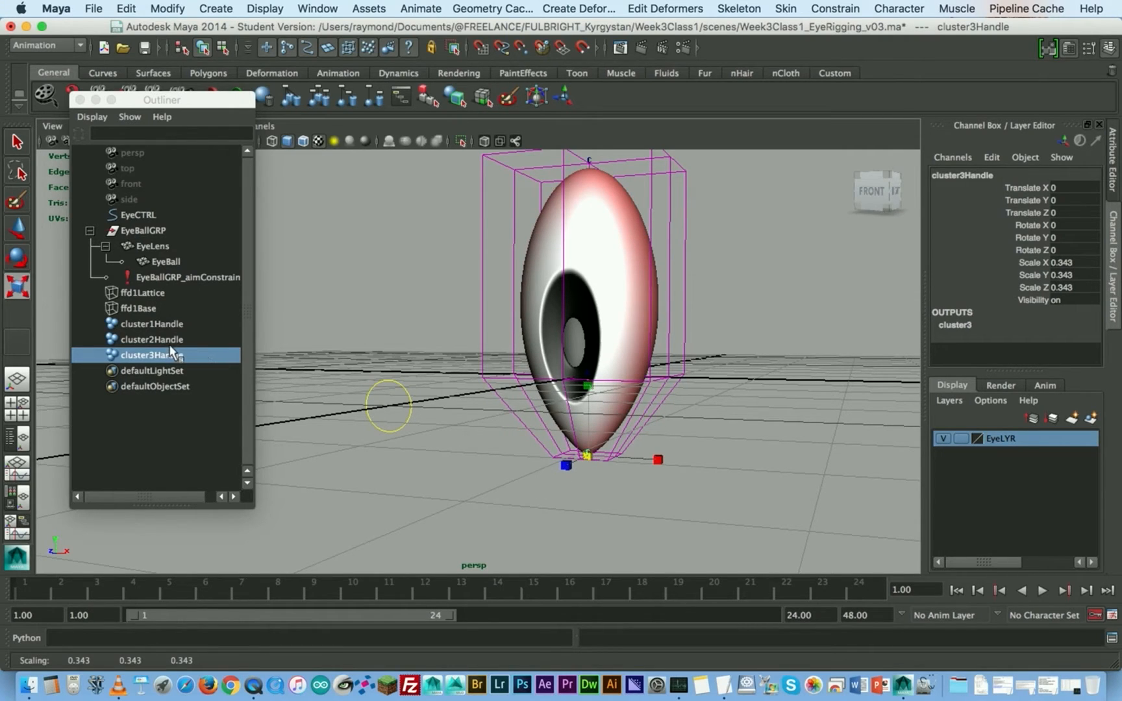
- Scale cluster2Handle up to widen the middle row of the lattice
left_click(153, 339)
left_click_drag(586, 377, 667, 343)
mouse_move(609, 384)
left_mouse_down("alt")
mouse_move(617, 371)
mouse_move(592, 385)
left_mouse_up("alt")
- Move EyeCTRL around to about X 0.797, Y 1.975, Z -0.159 to test the aim of the deformed eye
left_click(292, 367)
left_click_drag(375, 380, 475, 369, "alt")
key("w")
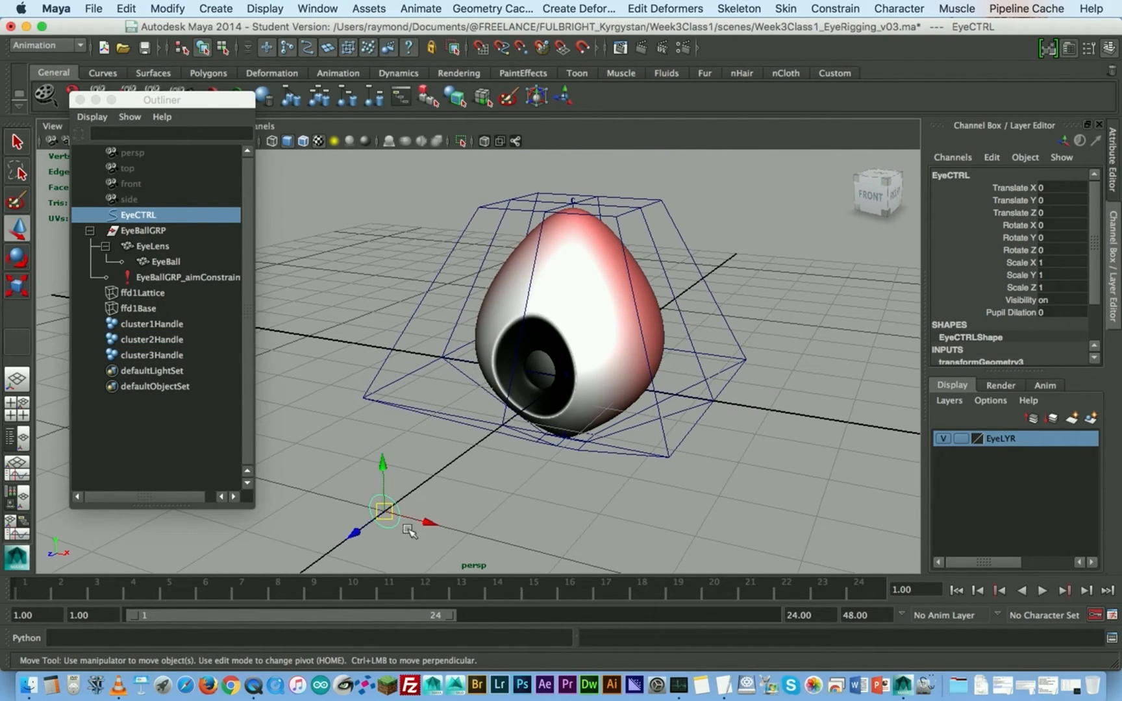
left_click_drag(427, 525, 602, 481)
left_click_drag(524, 526, 700, 378)
left_click_drag(678, 318, 401, 280)
left_click(418, 272, "shift")
left_click_drag(395, 181, 271, 254)
left_click_drag(337, 242, 320, 354)
mouse_move(391, 415)
left_mouse_down("alt")
mouse_move(423, 398)
mouse_move(395, 401)
left_mouse_up("alt")
middle_click_drag(468, 357, 500, 382, "alt")
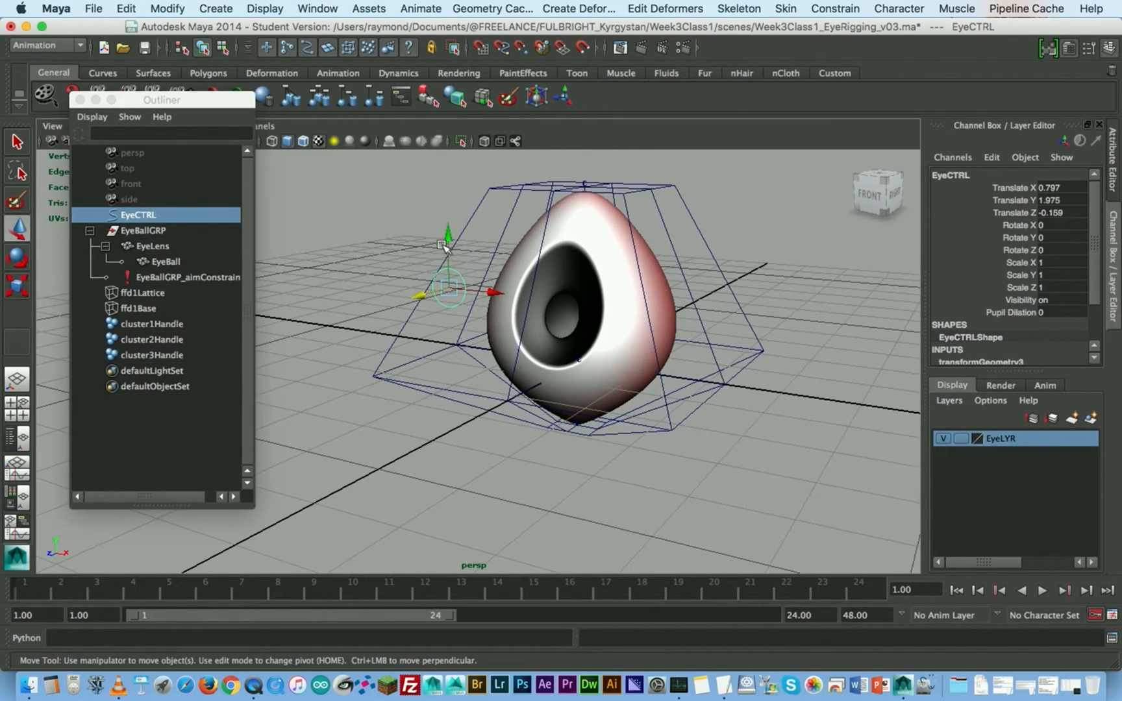
- Reposition EyeCTRL to about X -0.54, Y 0.228 to aim the deformed eye lower
left_click_drag(447, 237, 467, 396)
middle_click_drag(551, 377, 540, 319, "alt")
left_click_drag(560, 430, 426, 316, "alt")
left_click_drag(510, 338, 397, 384)
middle_click_drag(595, 321, 594, 389, "alt")
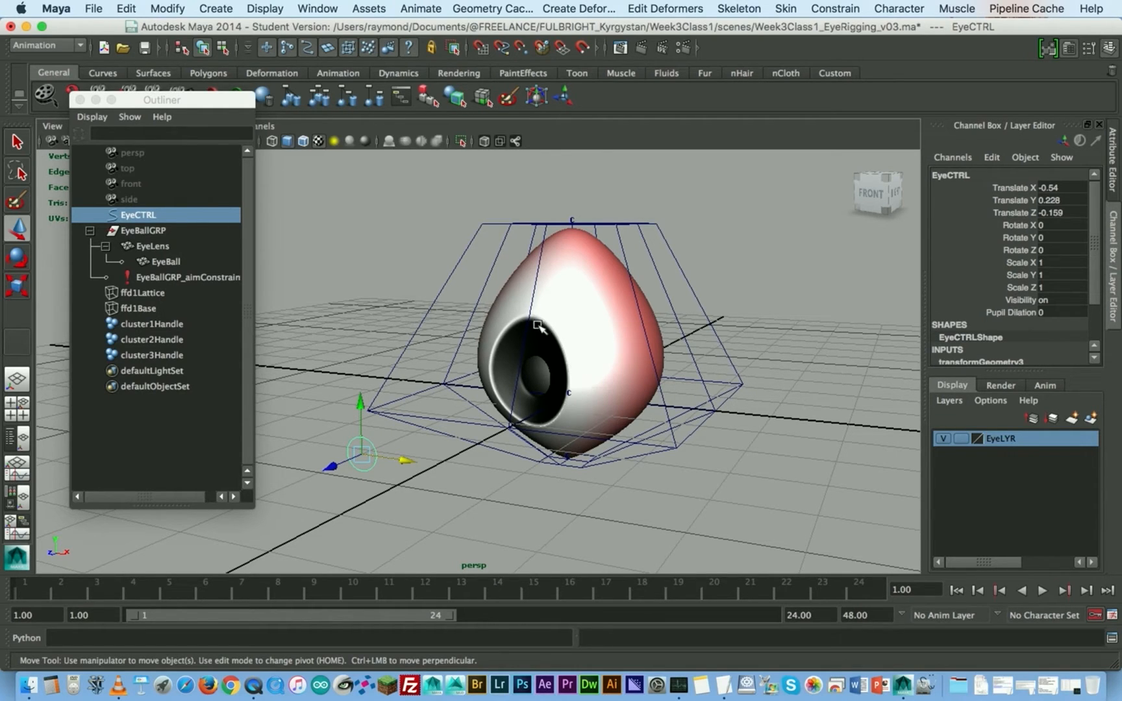
- Set EyeCTRL's Pupil Dilation to 0.3 while viewing the eye from the front
left_click_drag(578, 360, 686, 383, "alt")
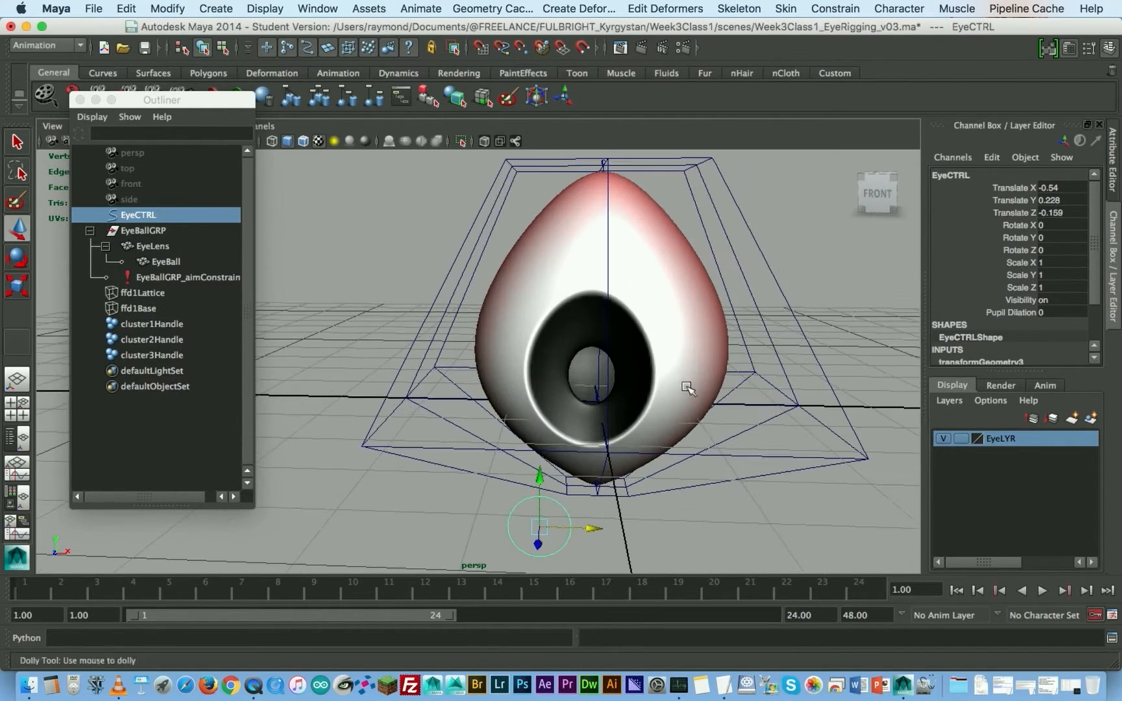
right_click_drag(647, 384, 654, 471, "alt")
left_click(1013, 313)
mouse_move(521, 370)
middle_mouse_down()
mouse_move(542, 370)
mouse_move(491, 363)
mouse_move(518, 356)
mouse_move(524, 378)
middle_mouse_up()
- Render the deformed eye from the front, close the result, and render it again from the side
scroll(519, 339, "up", 2)
left_click_drag(208, 105, 197, 214)
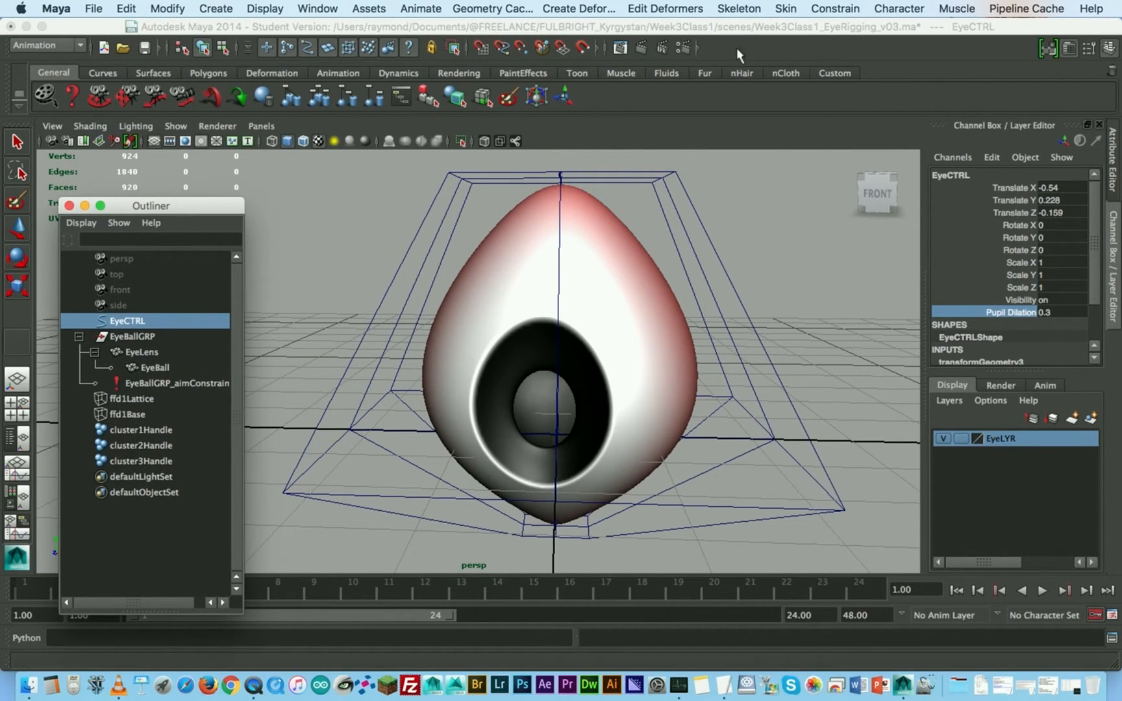
left_click(642, 48)
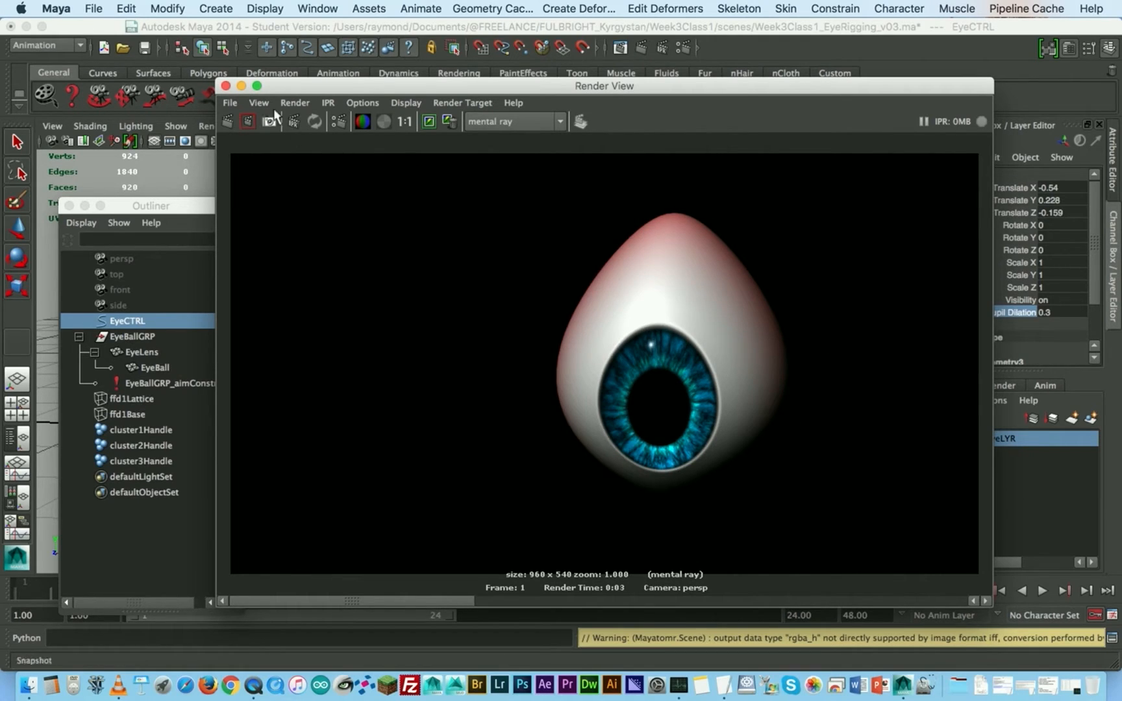
left_click(226, 86)
left_click_drag(610, 416, 545, 442, "alt")
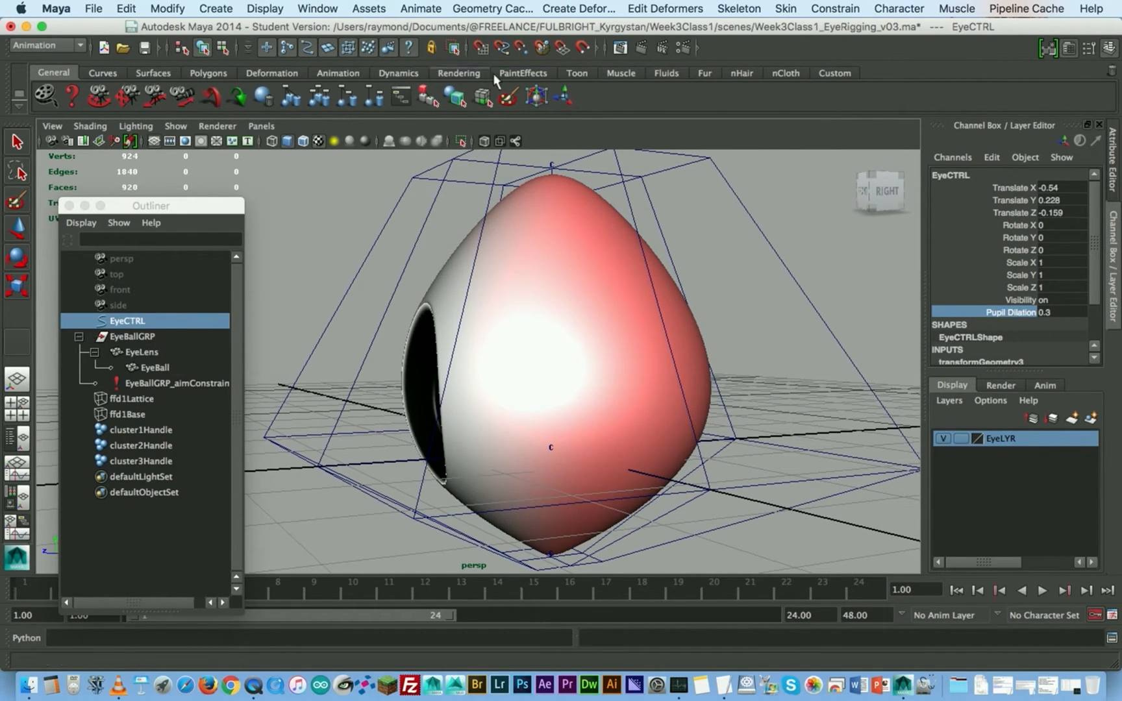
left_click(641, 49)
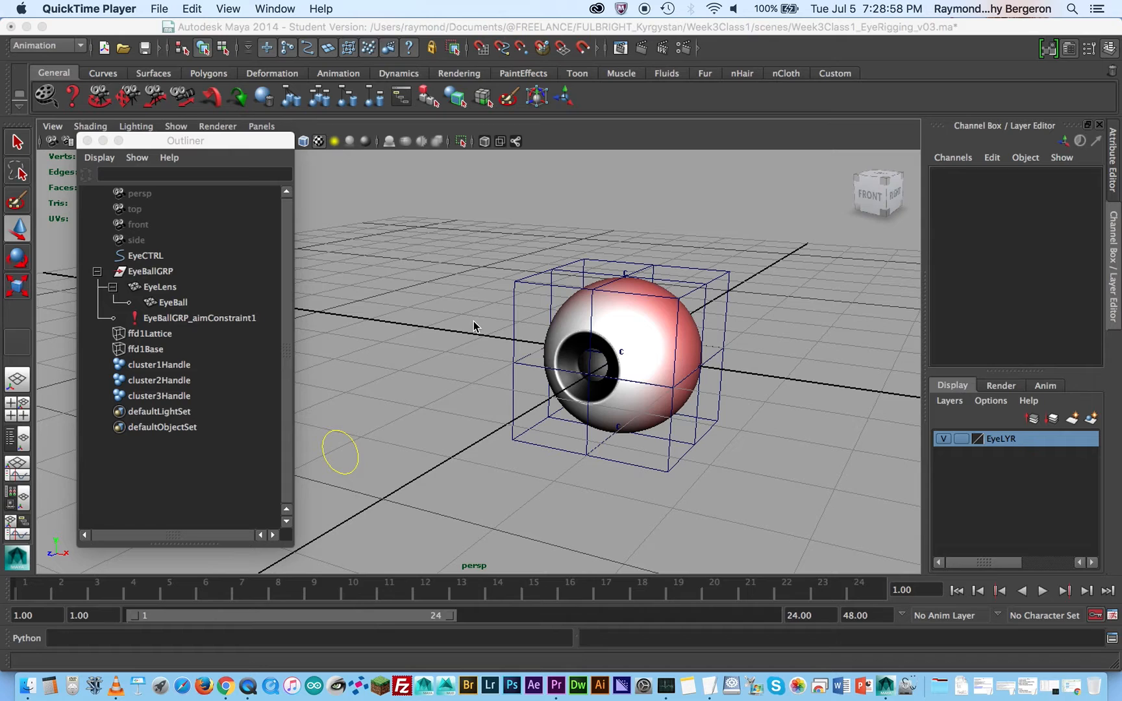
- Try selecting the top cluster in the viewport, and select EyeCTRL for comparison
left_click(455, 300)
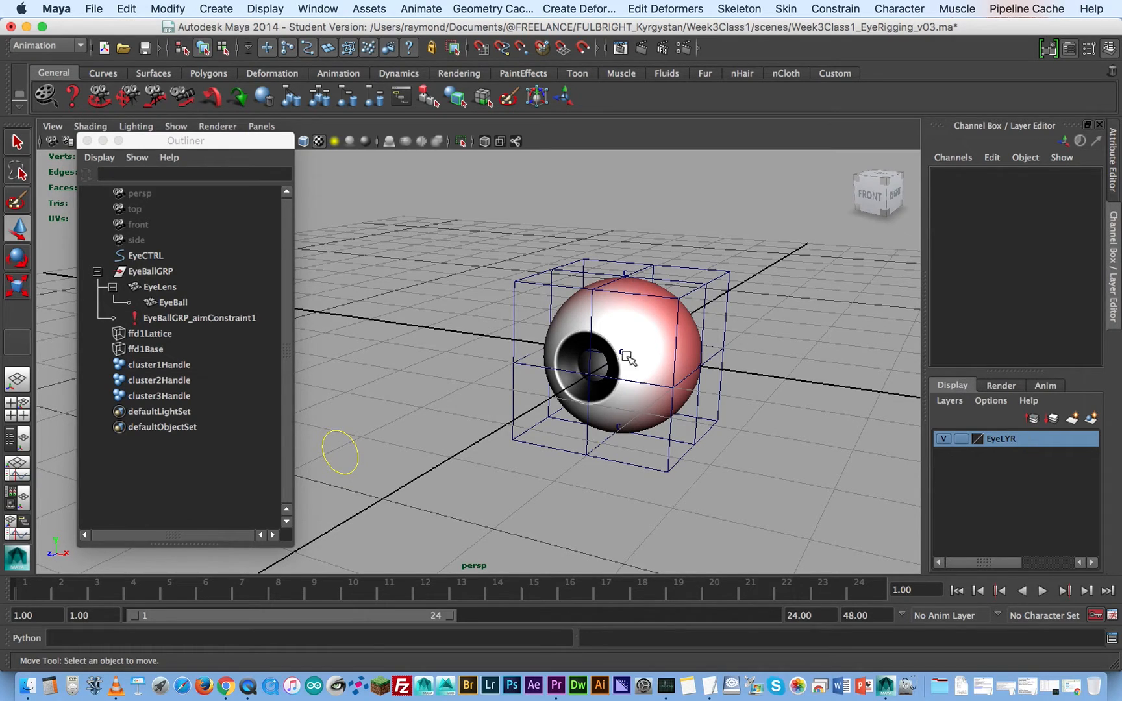
left_click(626, 269)
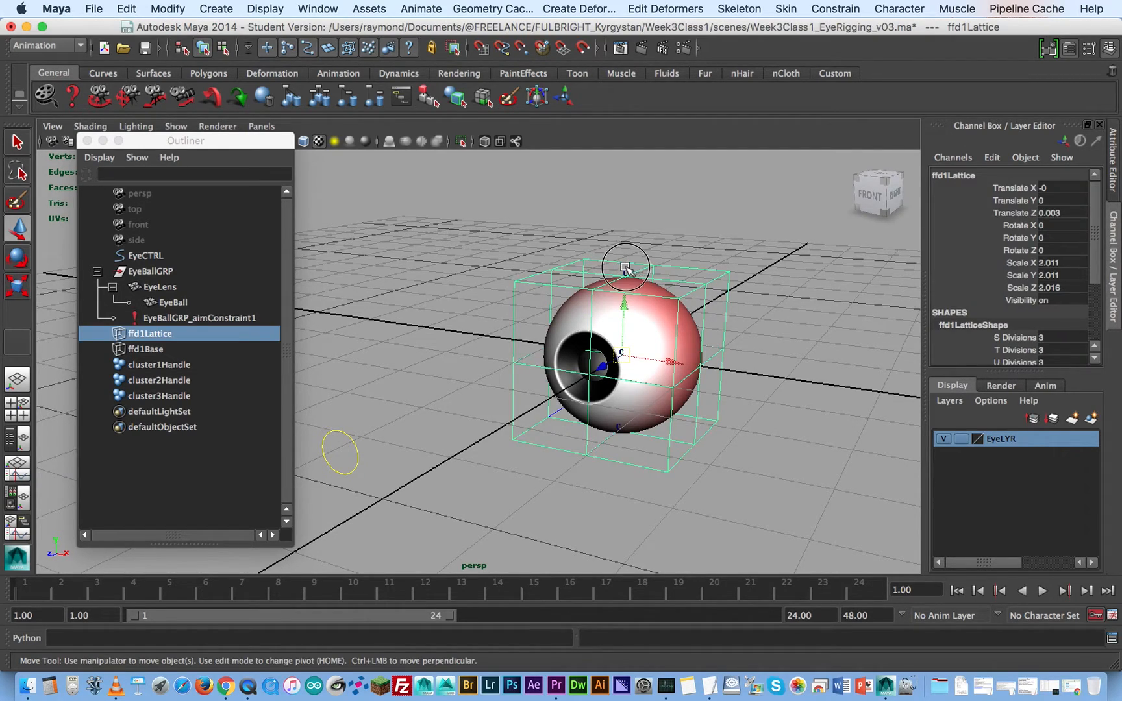
left_click(625, 271)
left_click(661, 249)
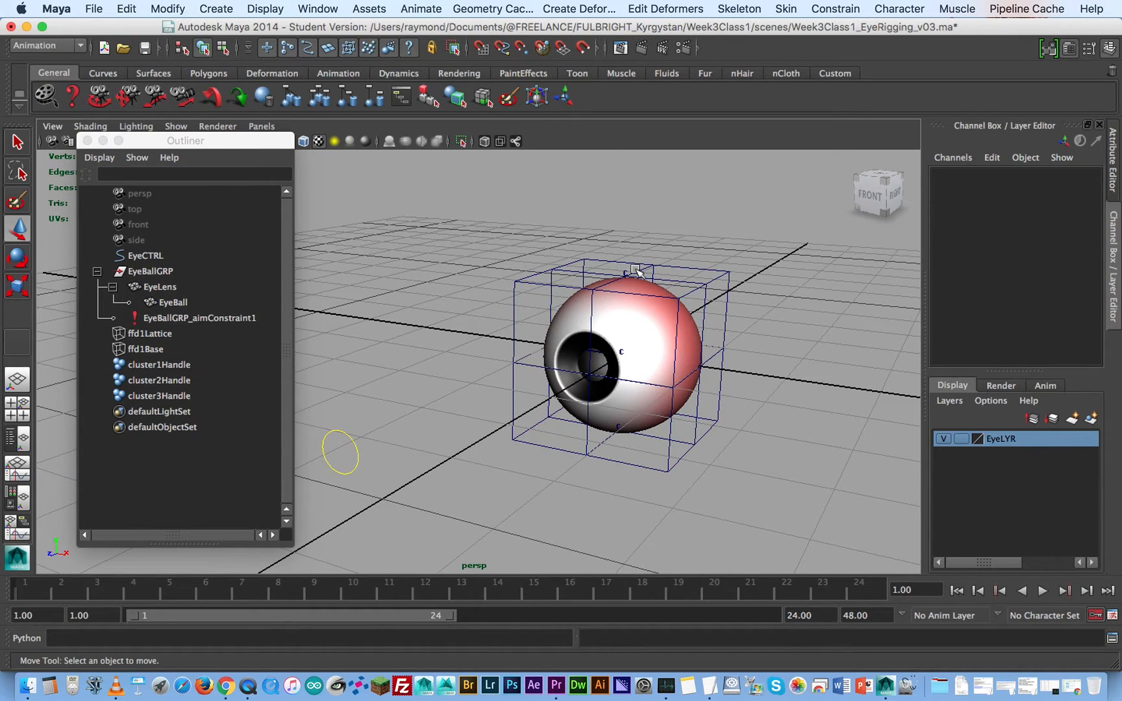
left_click(351, 452)
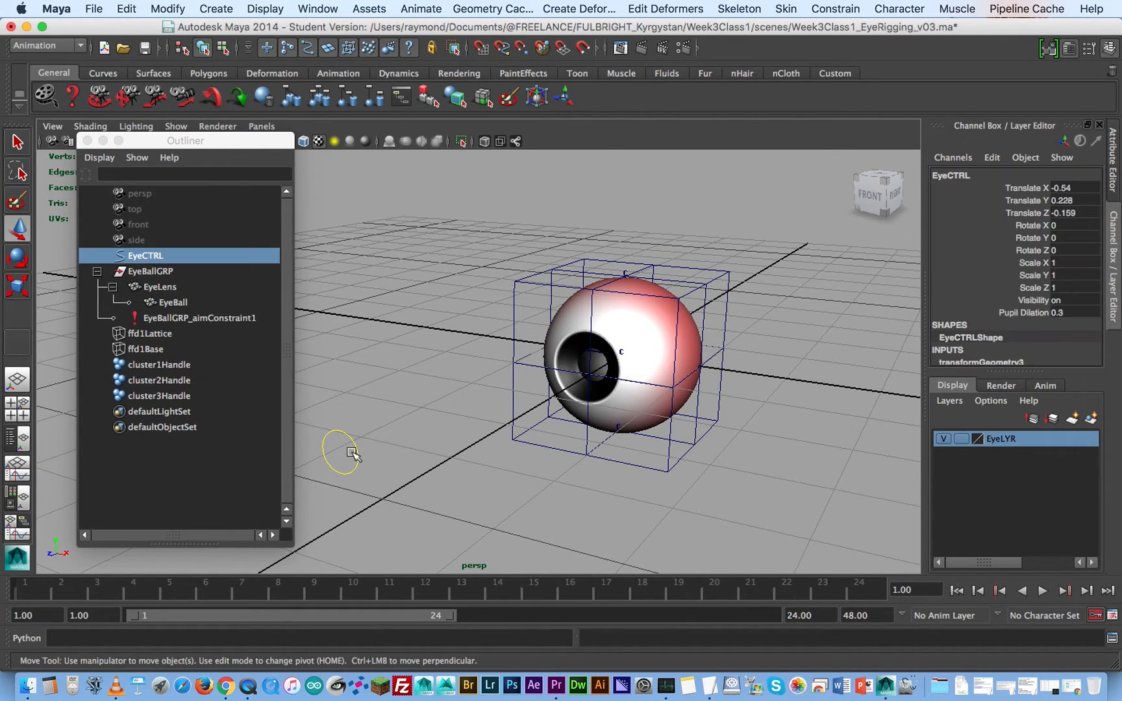
left_click(399, 387)
- Create a NURBS circle at the centre of the eye as a cluster control
key("space")
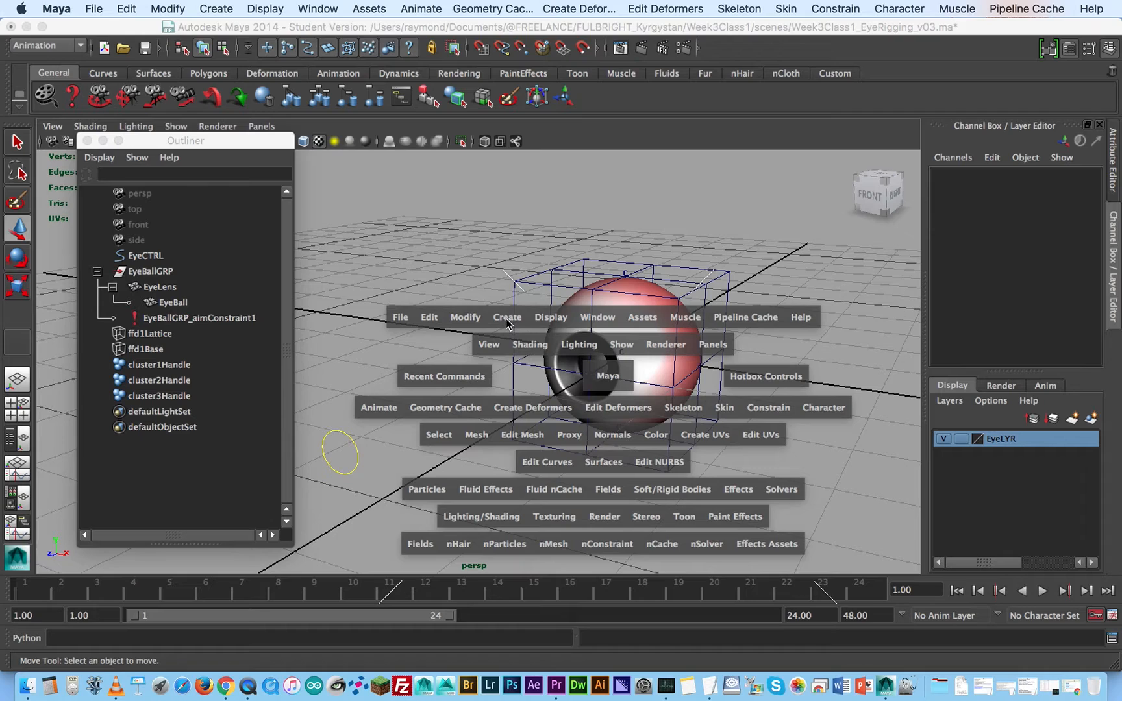
left_click(506, 319)
left_click_drag(507, 319, 540, 348)
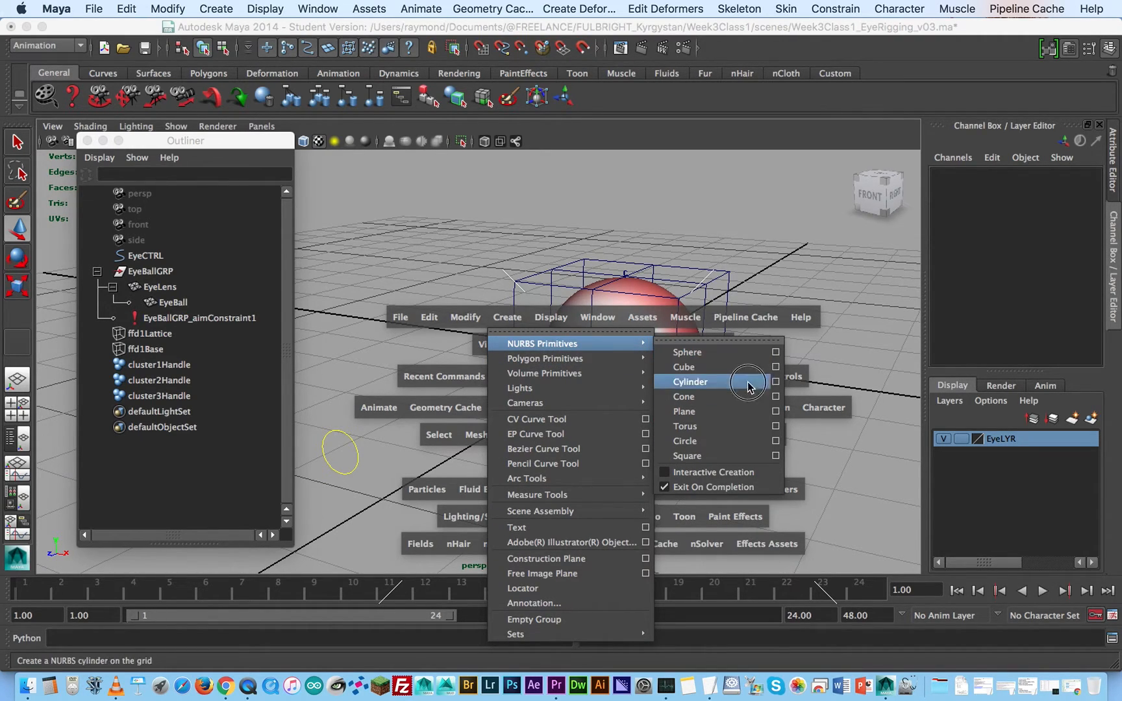
left_click(708, 441)
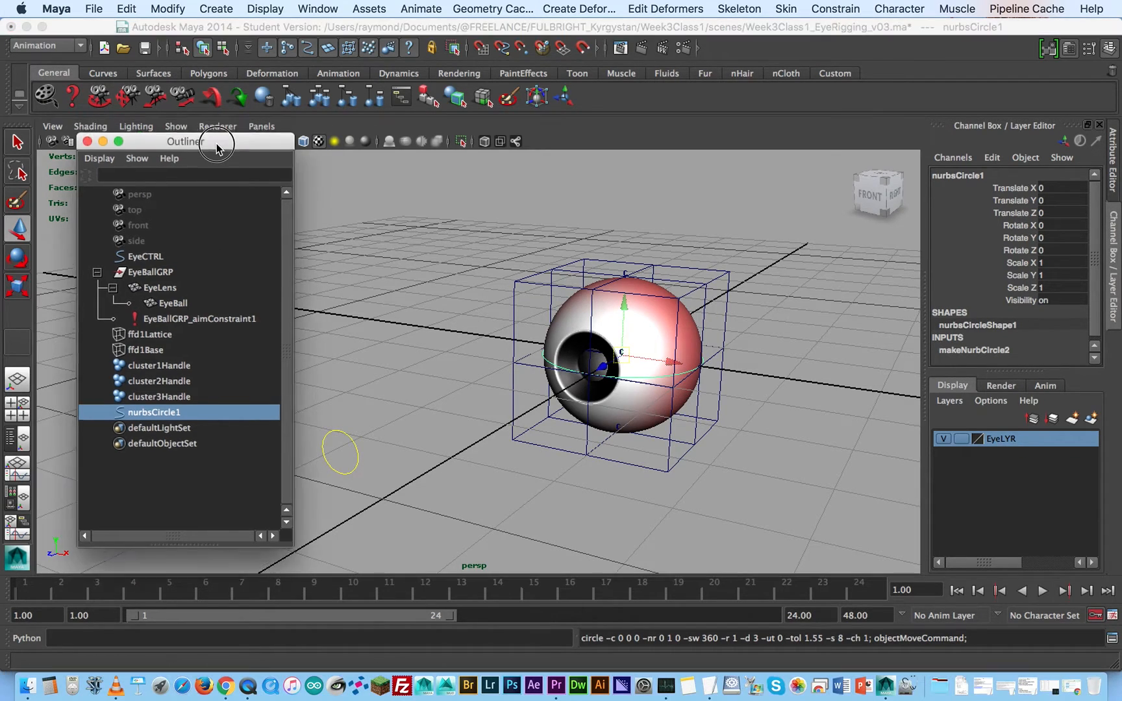
- Hide the EyeLYR layer and set ffd1Lattice's Visibility to off
left_click_drag(195, 140, 182, 183)
left_click(943, 439)
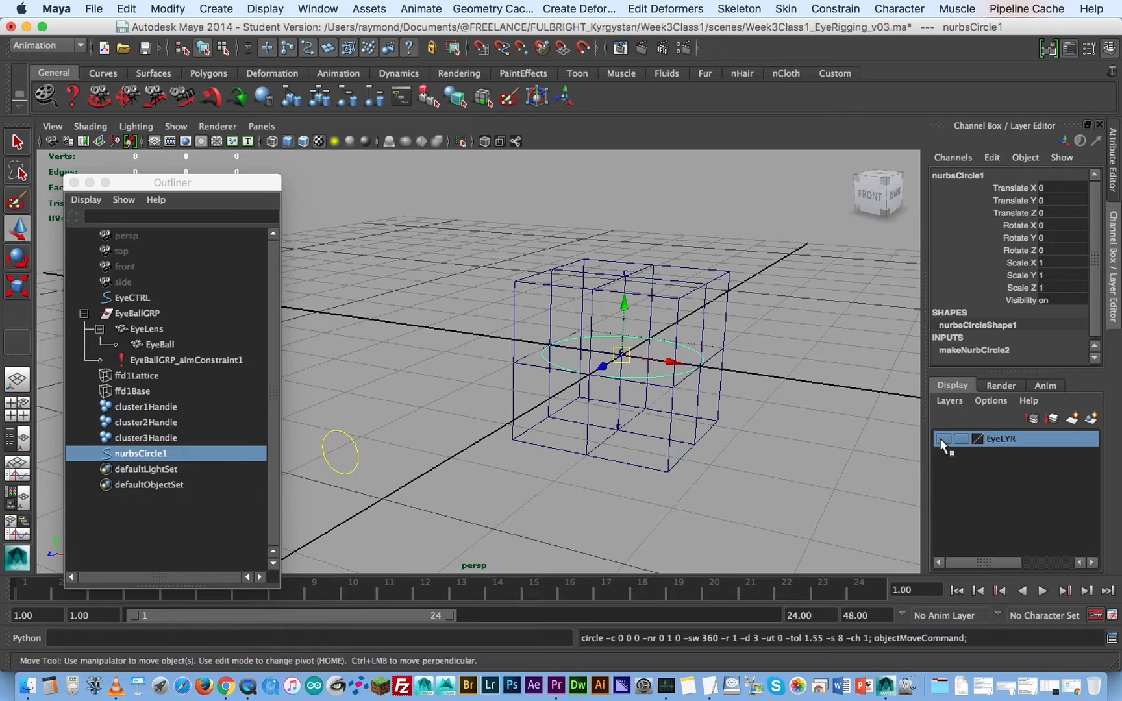
left_click_drag(734, 252, 738, 293)
double_click(1044, 300)
type("0")
key("Return")
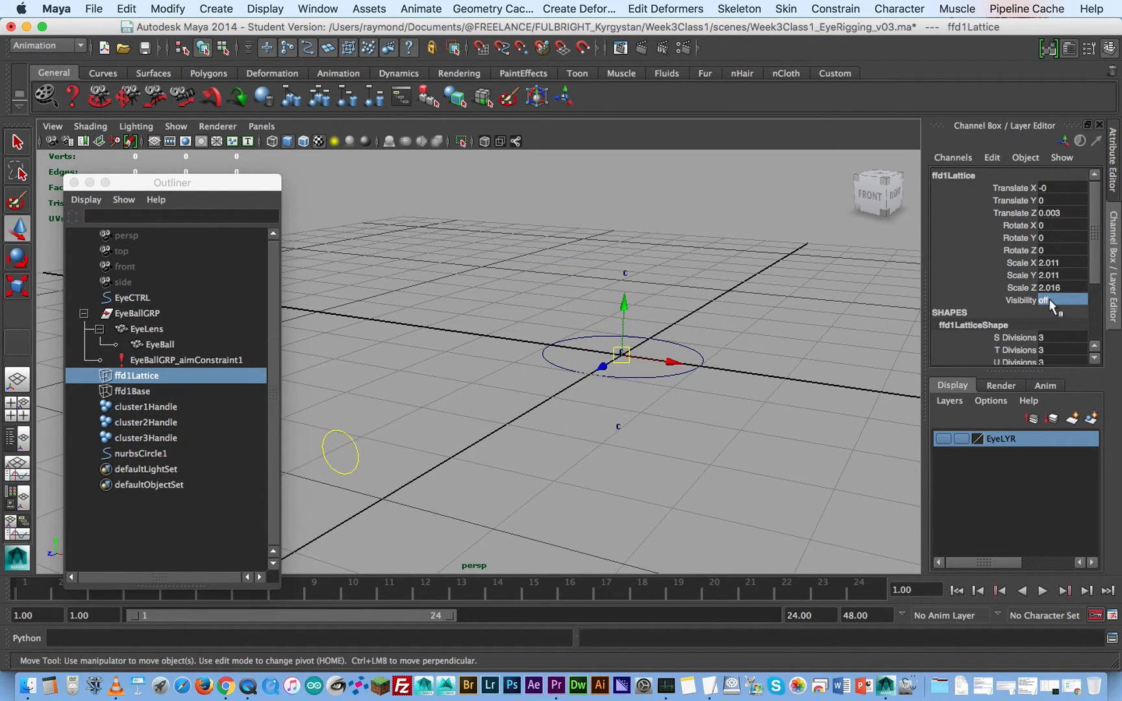
- Duplicate nurbsCircle1 twice to get three control circles
left_click(704, 358)
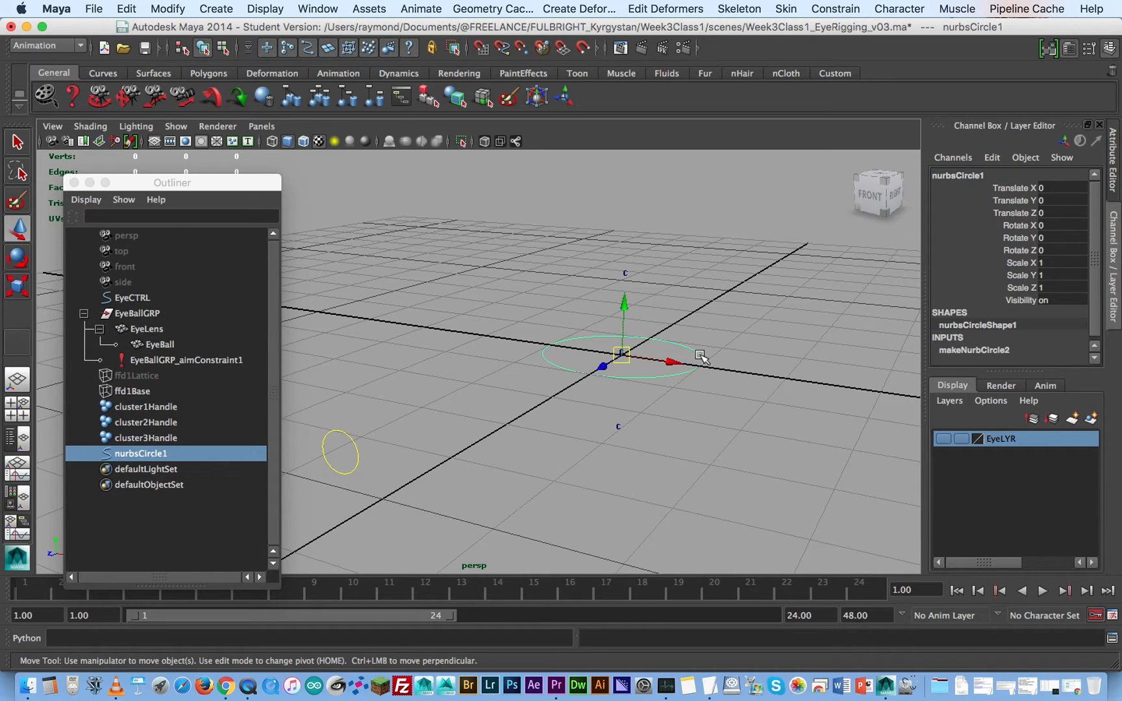
key("super+d")
key("super+d")
left_click(736, 335)
- Snap nurbsCircle1 onto the top cluster and nurbsCircle2 onto the bottom cluster
left_click(693, 348)
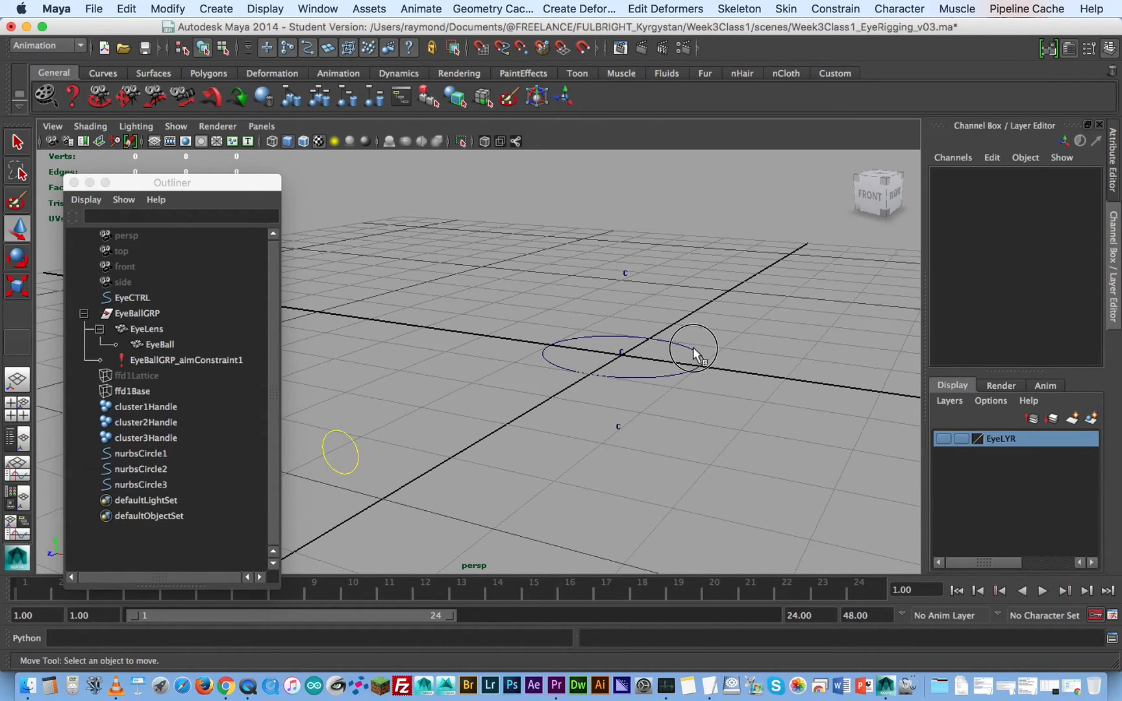
key("v")
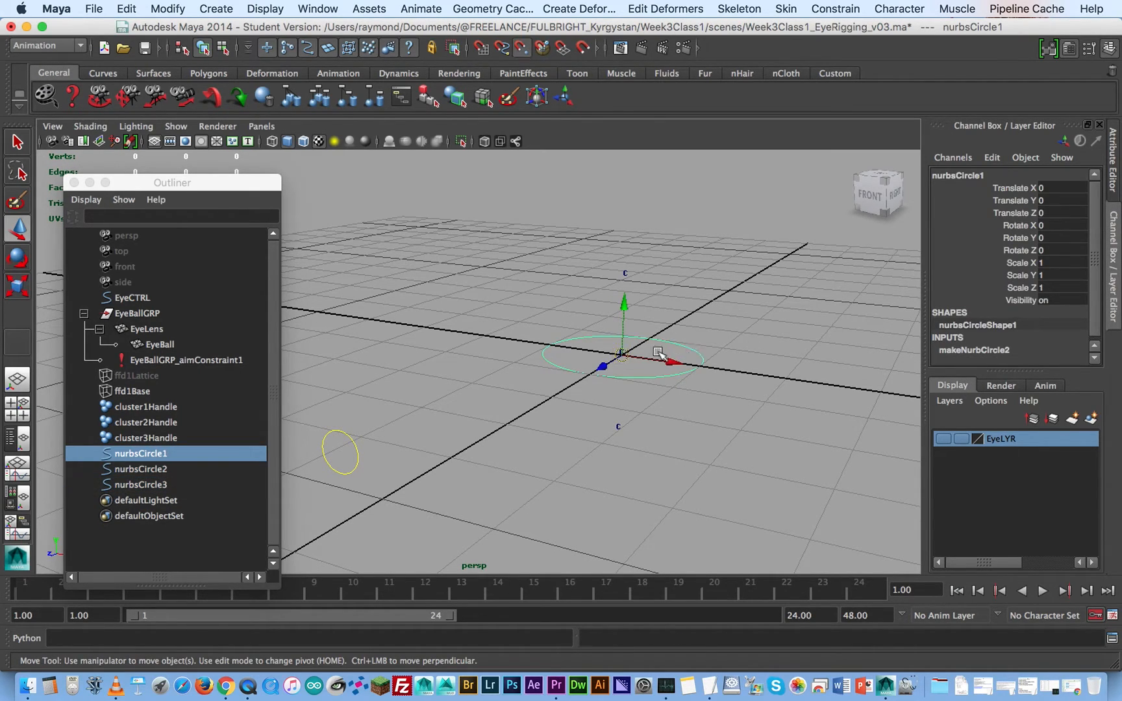
left_click_drag(625, 355, 620, 278)
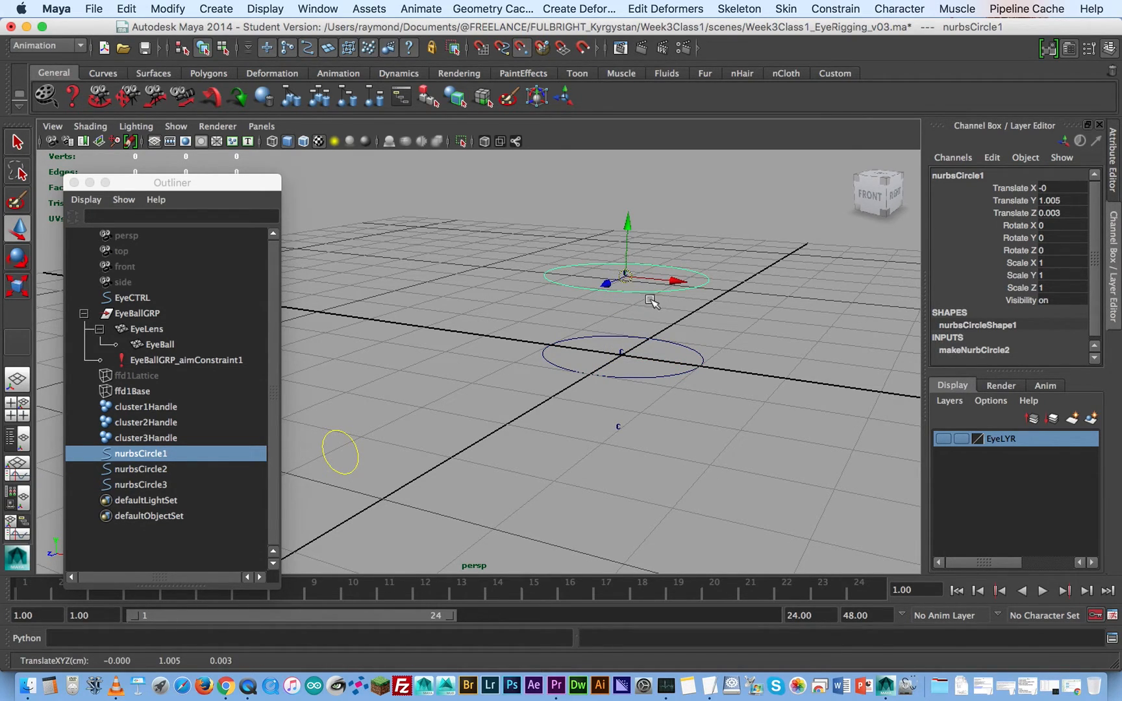
left_click(675, 342)
left_click_drag(622, 355, 619, 428)
- Snap nurbsCircle3 onto the middle cluster
left_click(676, 366)
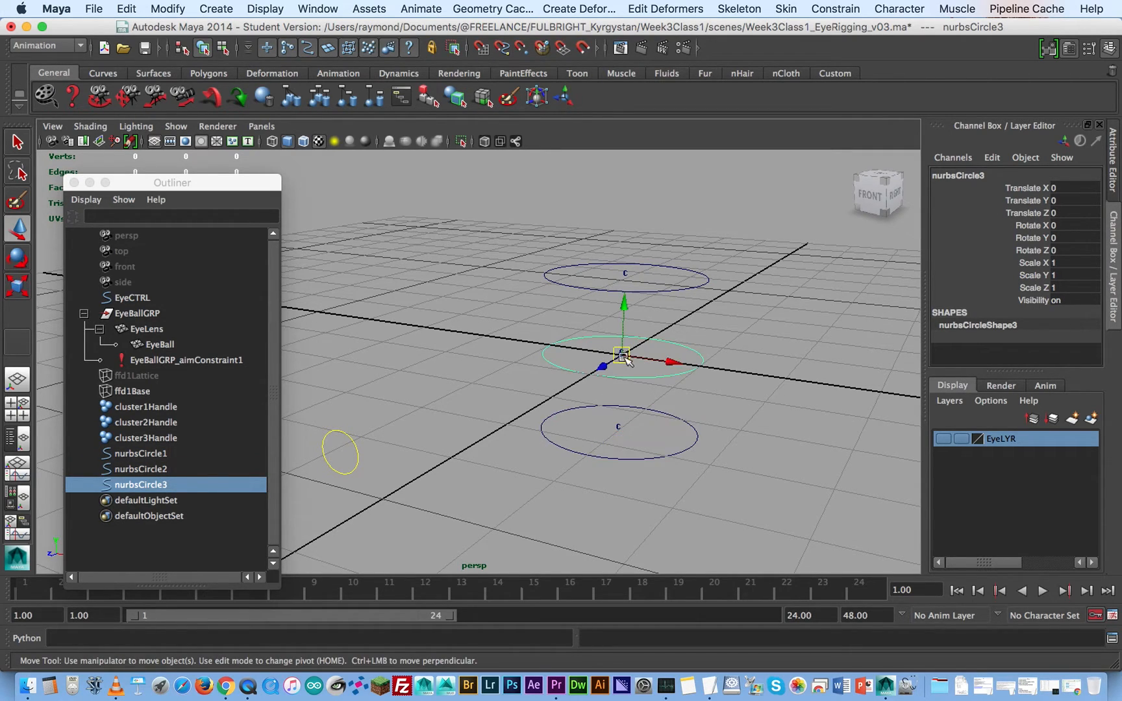
key("v")
left_click_drag(624, 356, 599, 359)
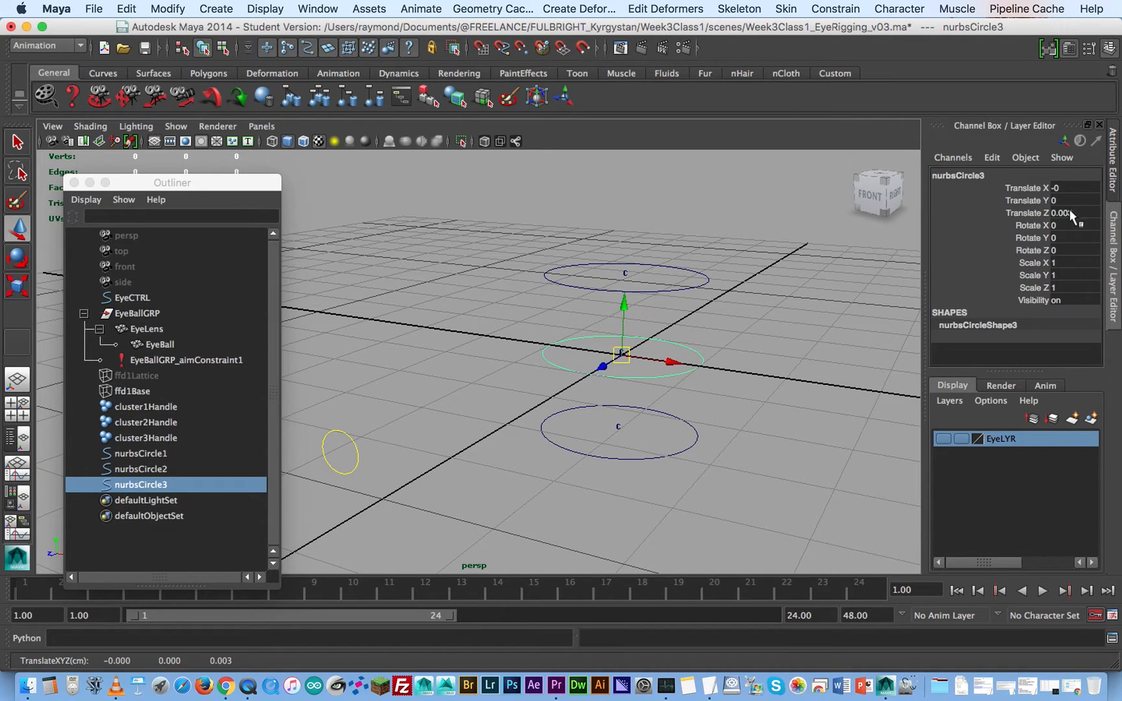
- Rename the top control circle as Eye_TopClusterCTRL
left_click_drag(725, 326, 699, 335)
left_click_drag(733, 265, 711, 295)
left_click_drag(732, 263, 682, 299)
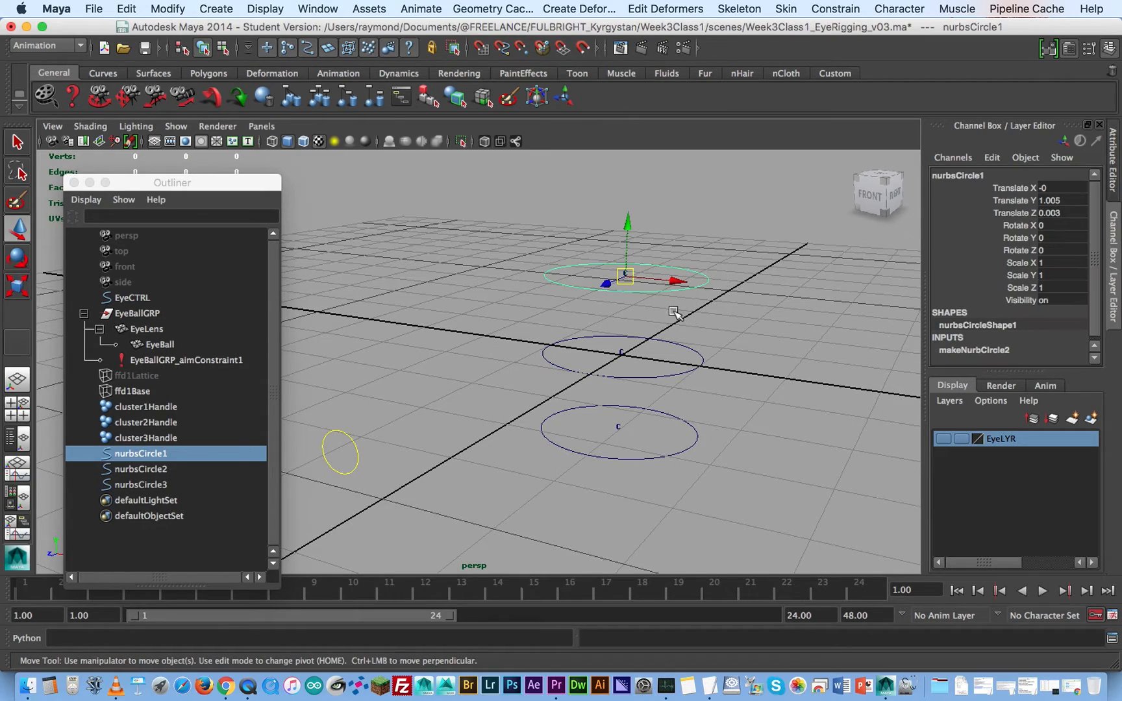
double_click(977, 174)
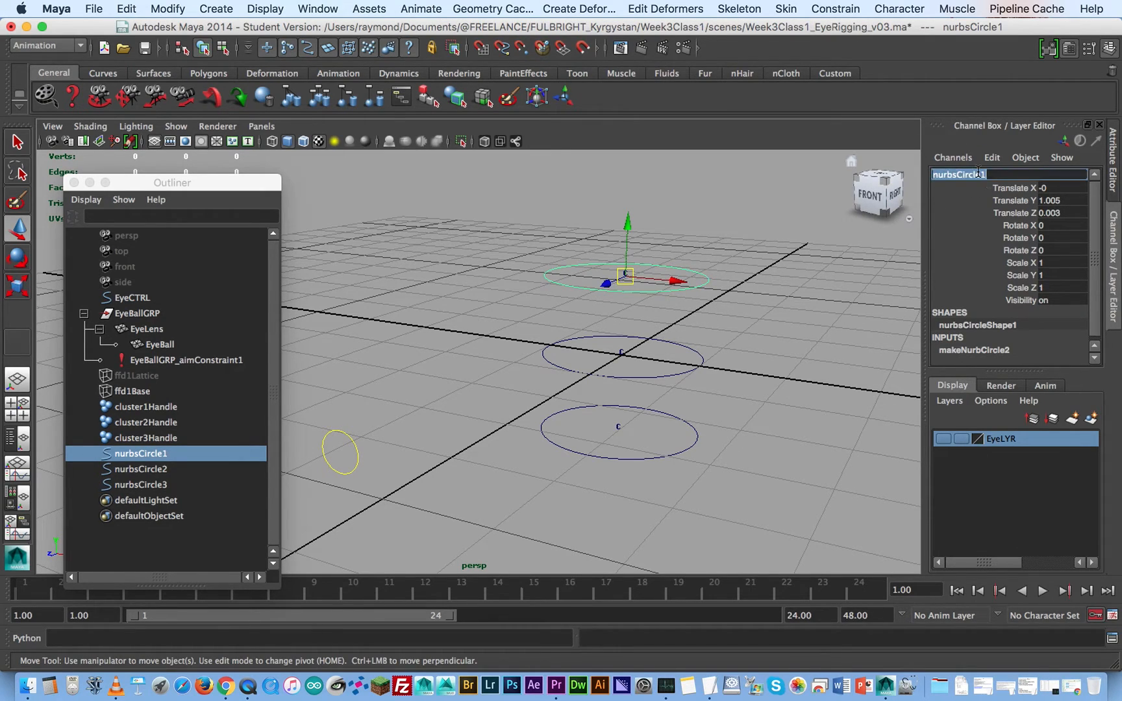
type("TopClusterCTRL")
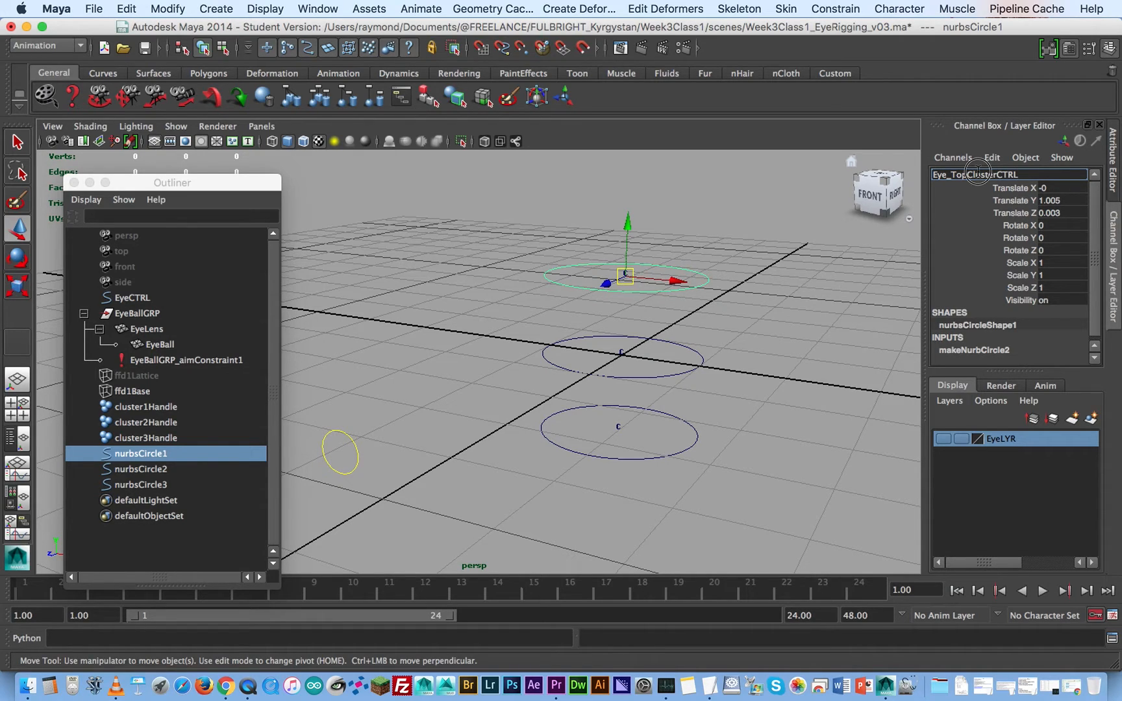
double_click(978, 172)
key("super+c")
key("Return")
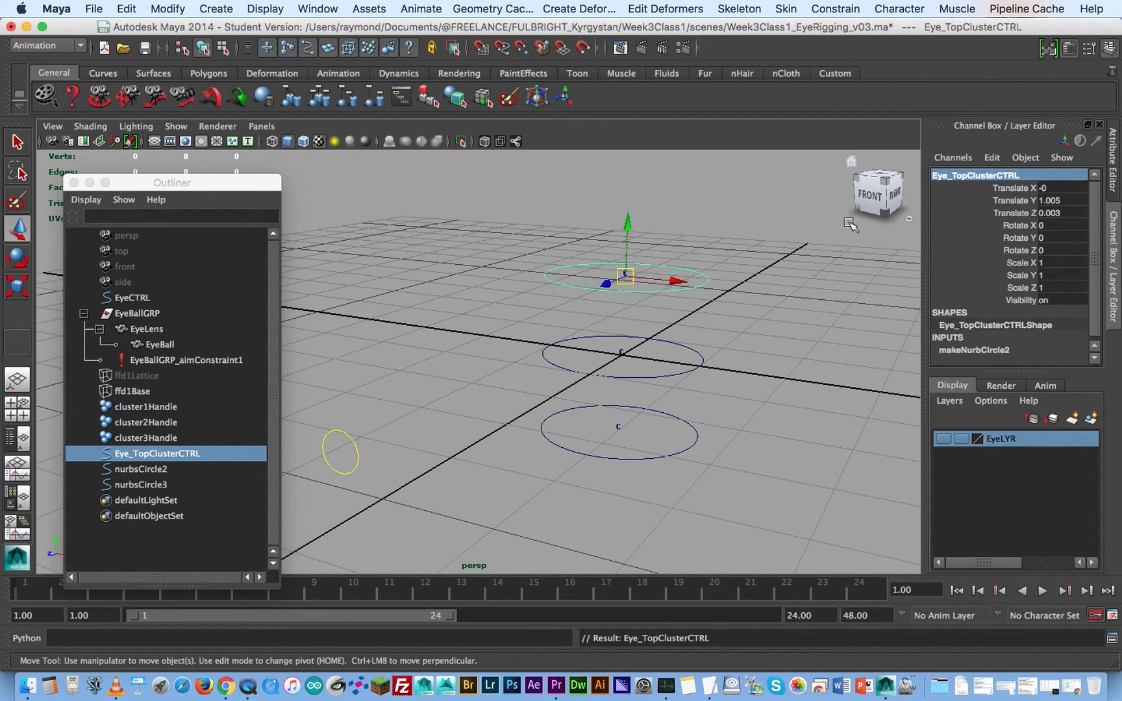
- Rename the middle control circle as Eye_MidClusterCTRL
left_click(681, 367)
double_click(961, 180)
key("super+v")
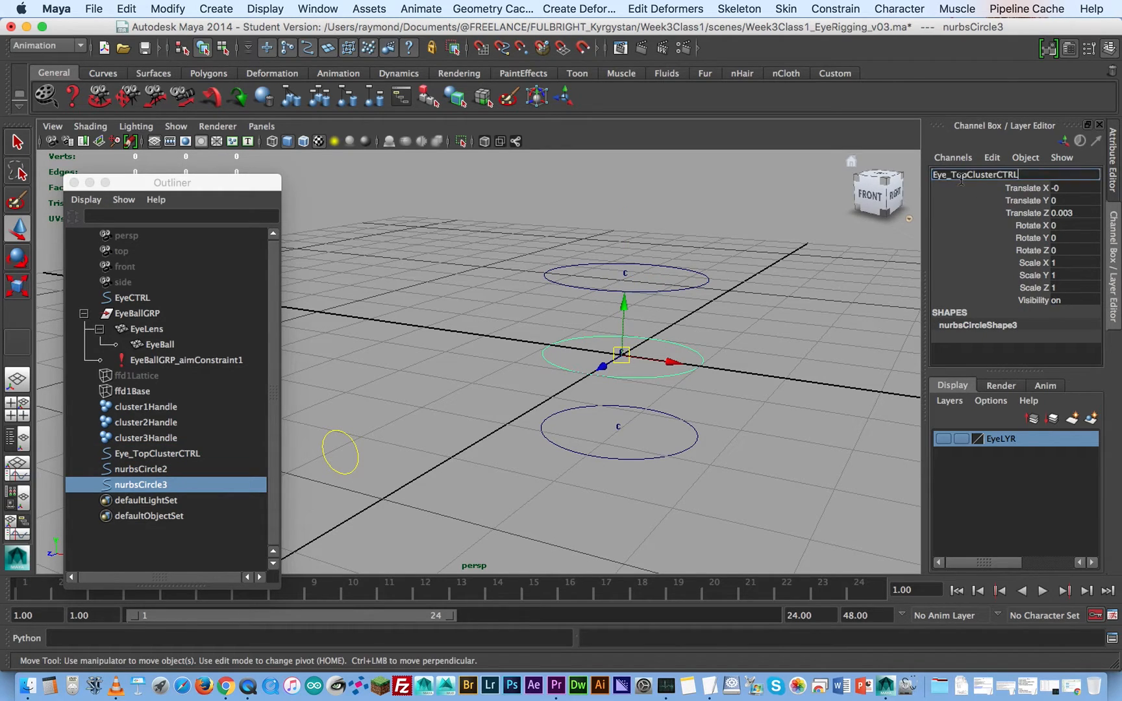
left_click_drag(966, 175, 950, 175)
type("Mid")
key("Return")
- Rename the bottom control circle as Eye_BotClusterCTRL
left_click(693, 432)
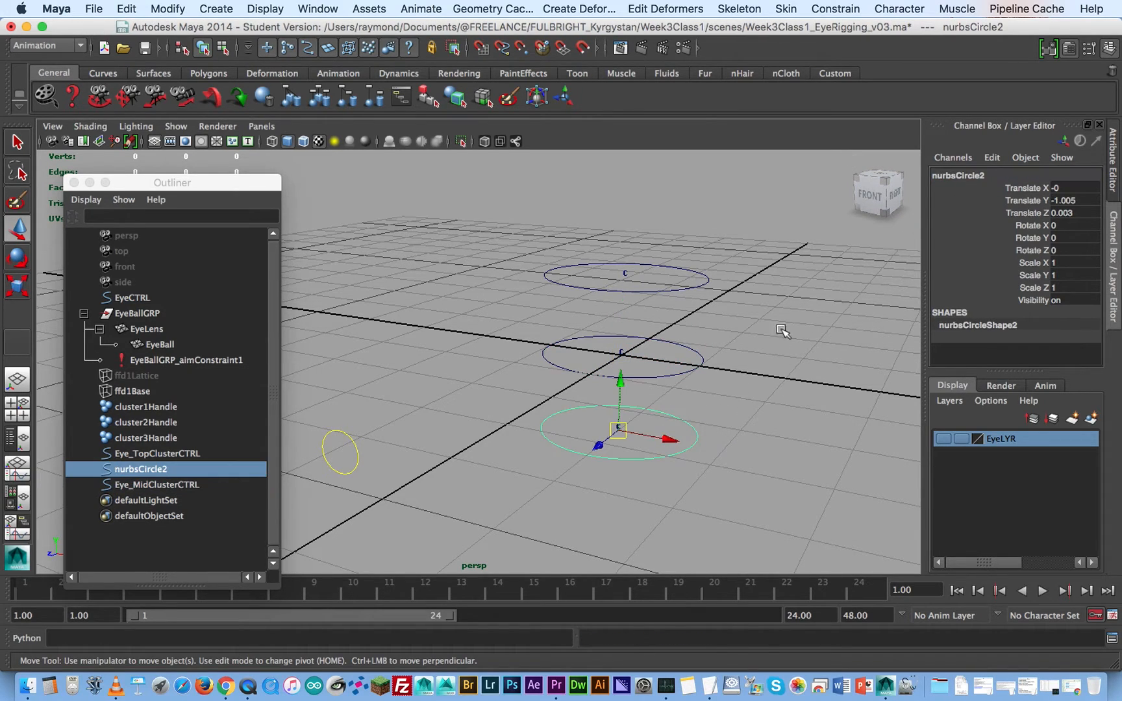
left_click(947, 178)
key("super+v")
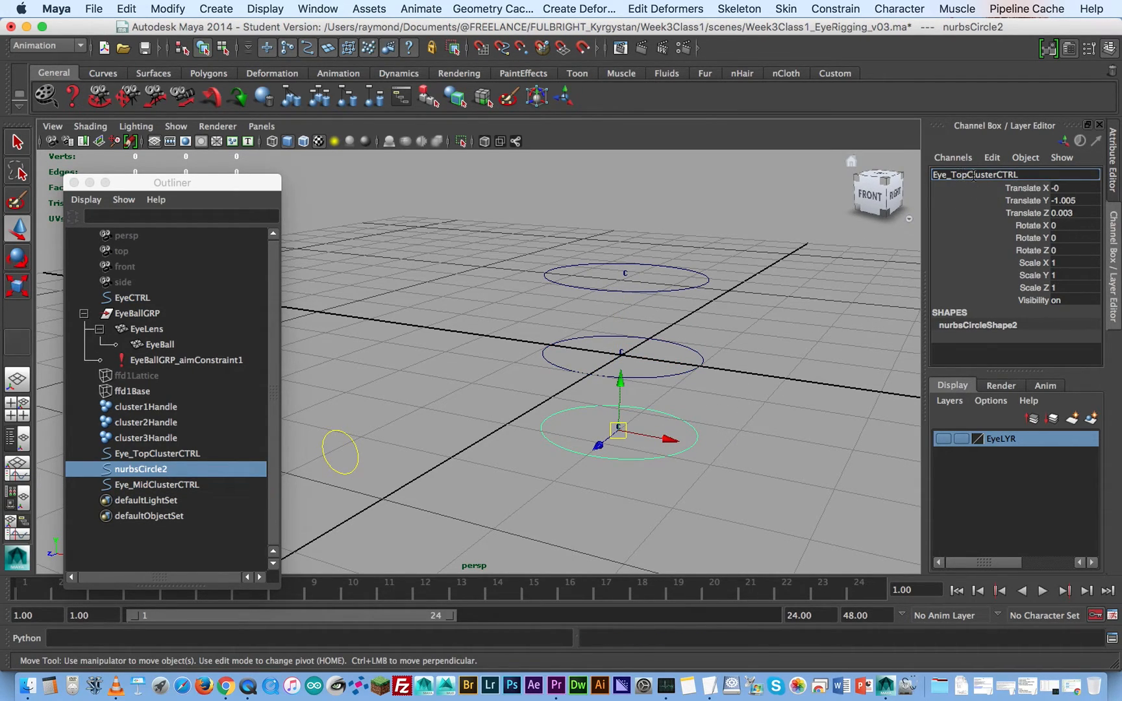
left_click_drag(969, 174, 952, 175)
type("Bot")
key("Return")
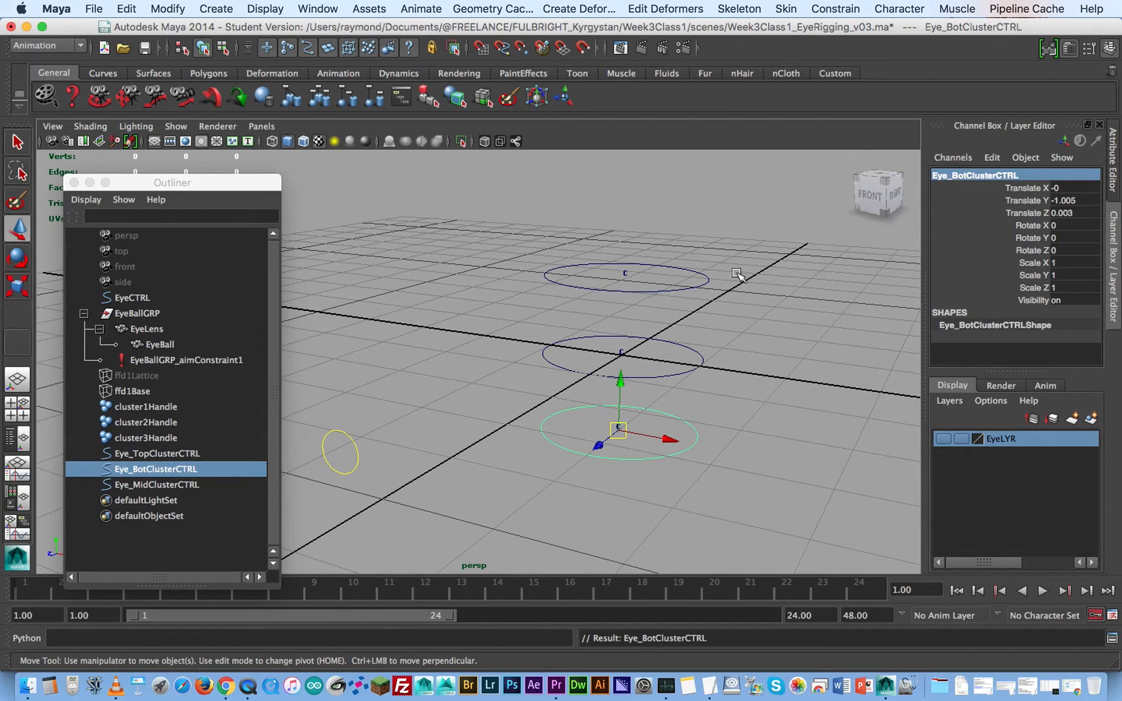
- Enable drawing overrides on the Eye_BotClusterCTRL shape and set its override color to yellow
left_click(734, 330)
left_click_drag(714, 338, 680, 435)
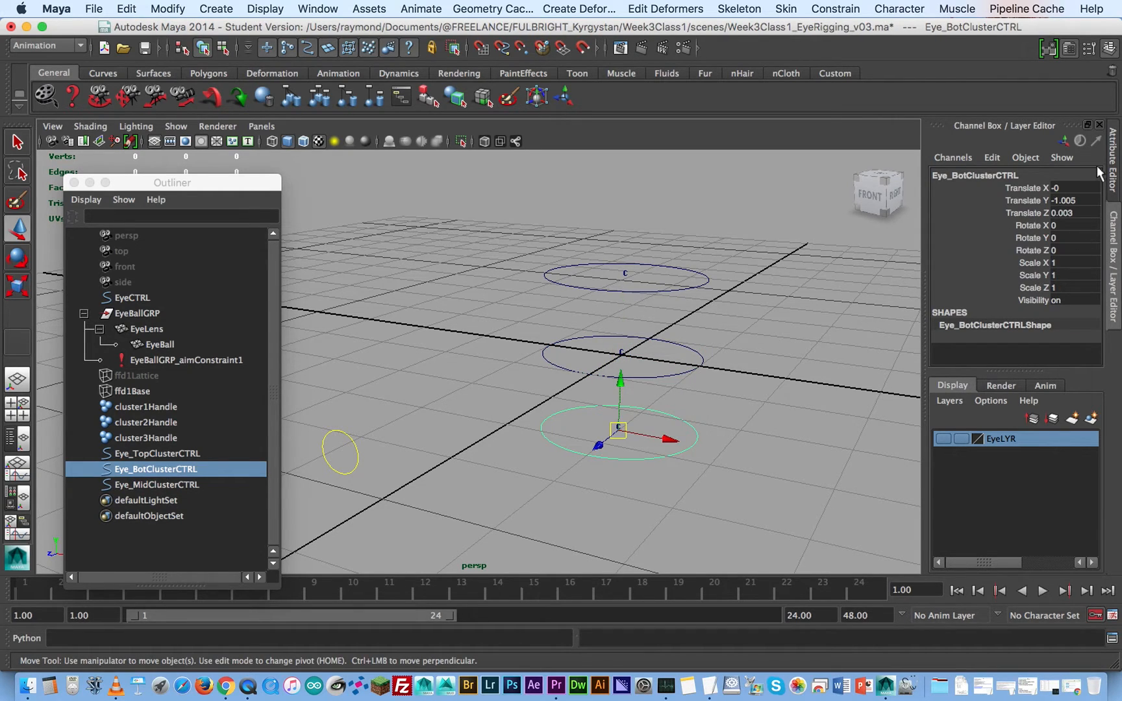
left_click(1111, 172)
left_click(908, 331)
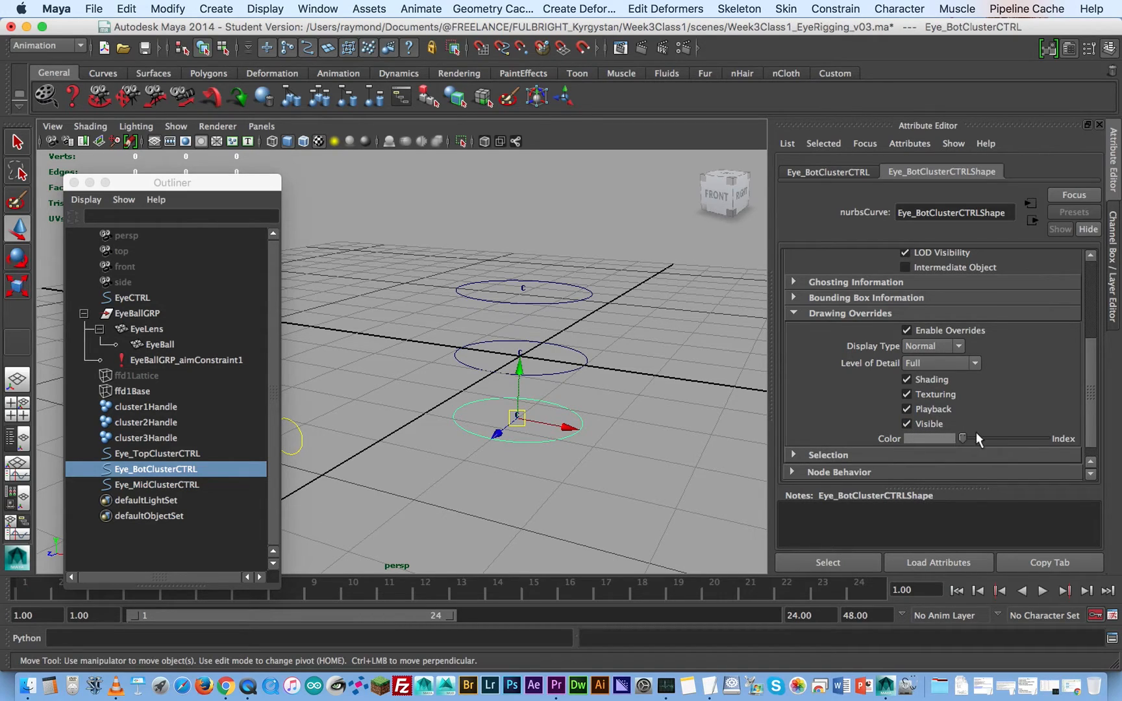
mouse_move(963, 436)
left_mouse_down()
mouse_move(1018, 433)
mouse_move(1008, 431)
left_mouse_up()
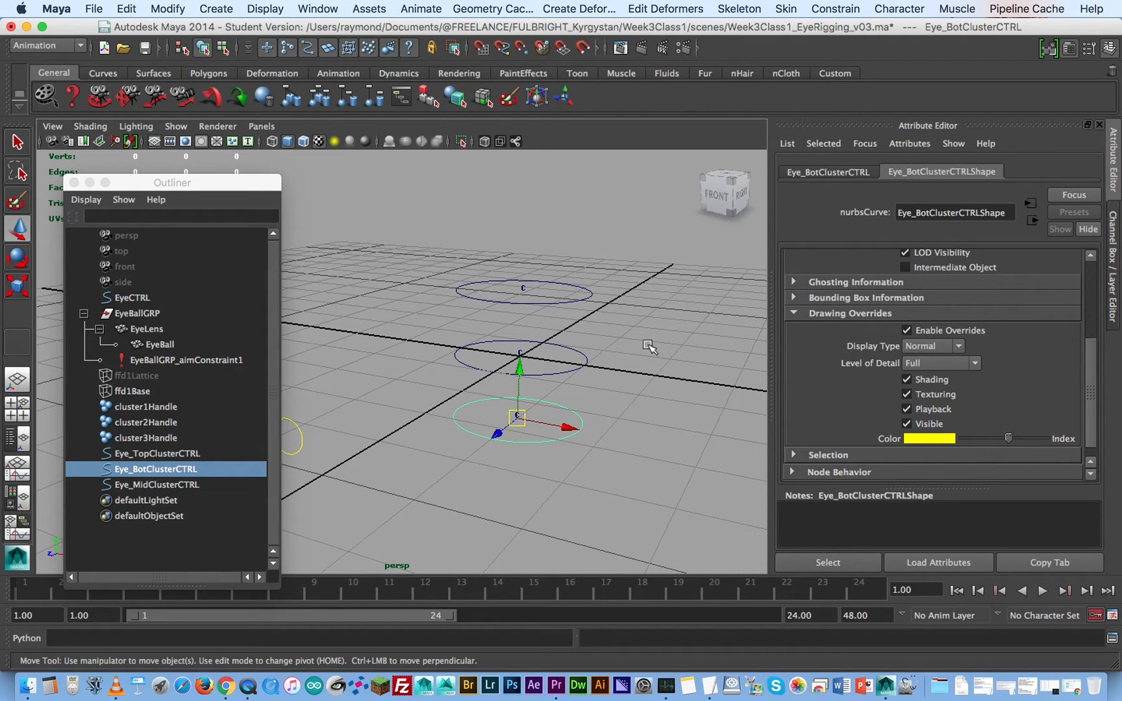
- Enable drawing overrides on the Eye_MidClusterCTRL and Eye_TopClusterCTRL shapes and set both override colors to yellow
left_click(587, 377)
left_click(583, 368)
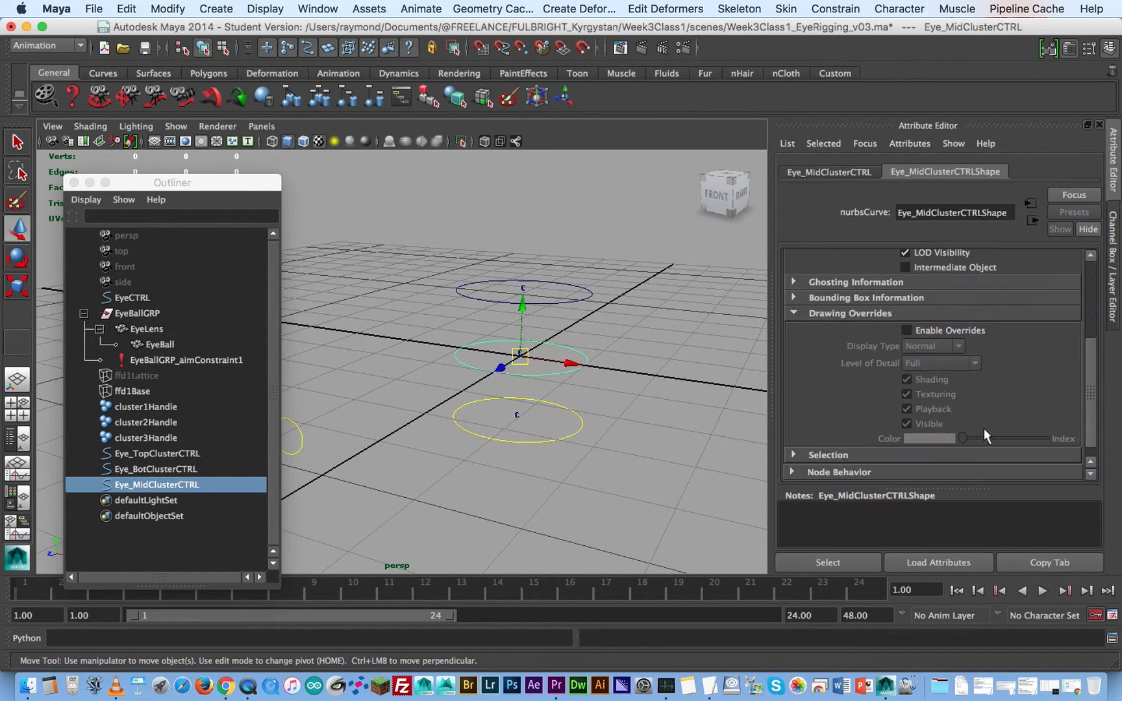
left_click(945, 333)
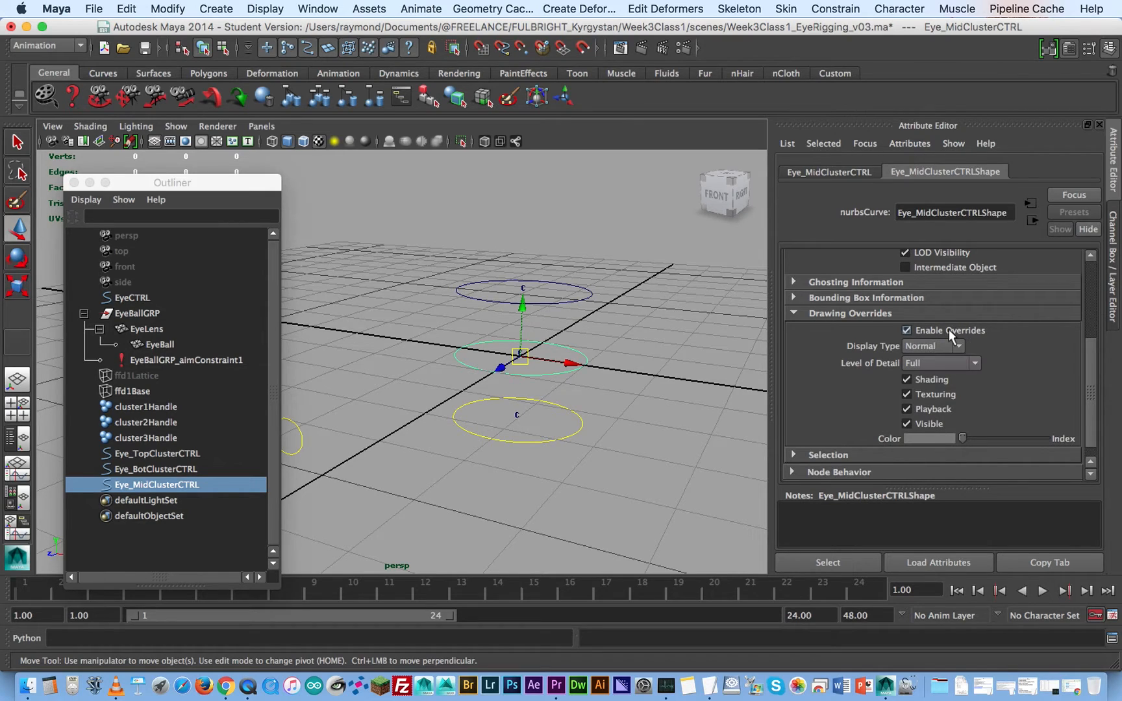
left_click_drag(964, 437, 1008, 437)
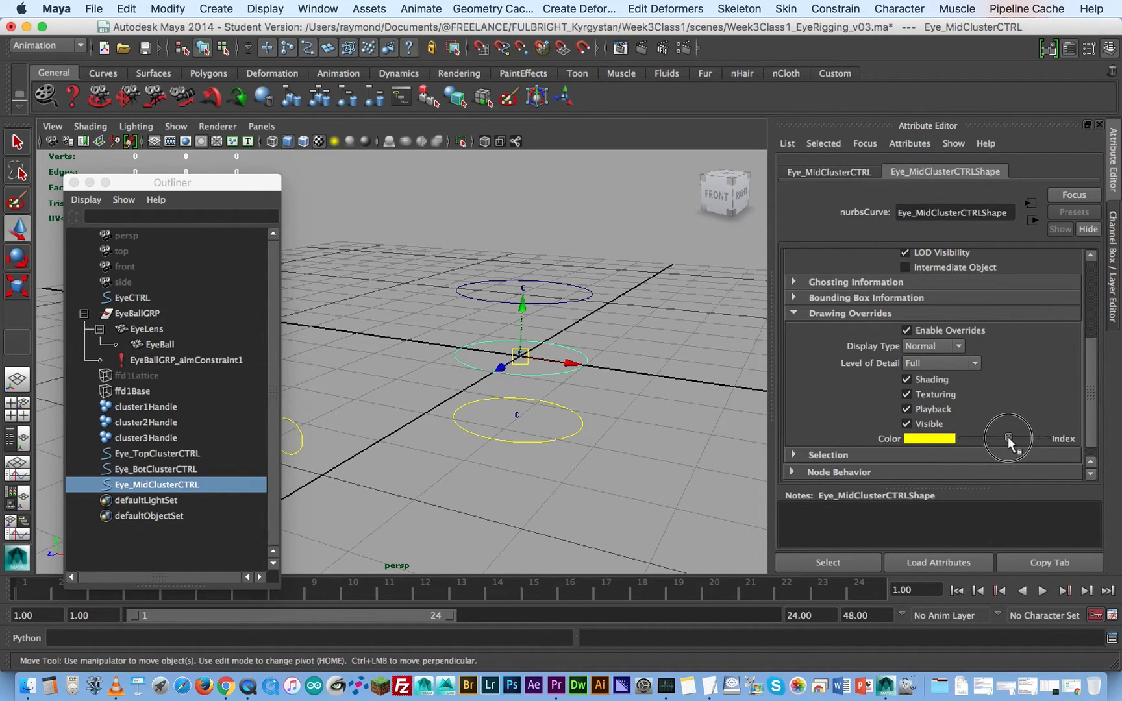
left_click(580, 300)
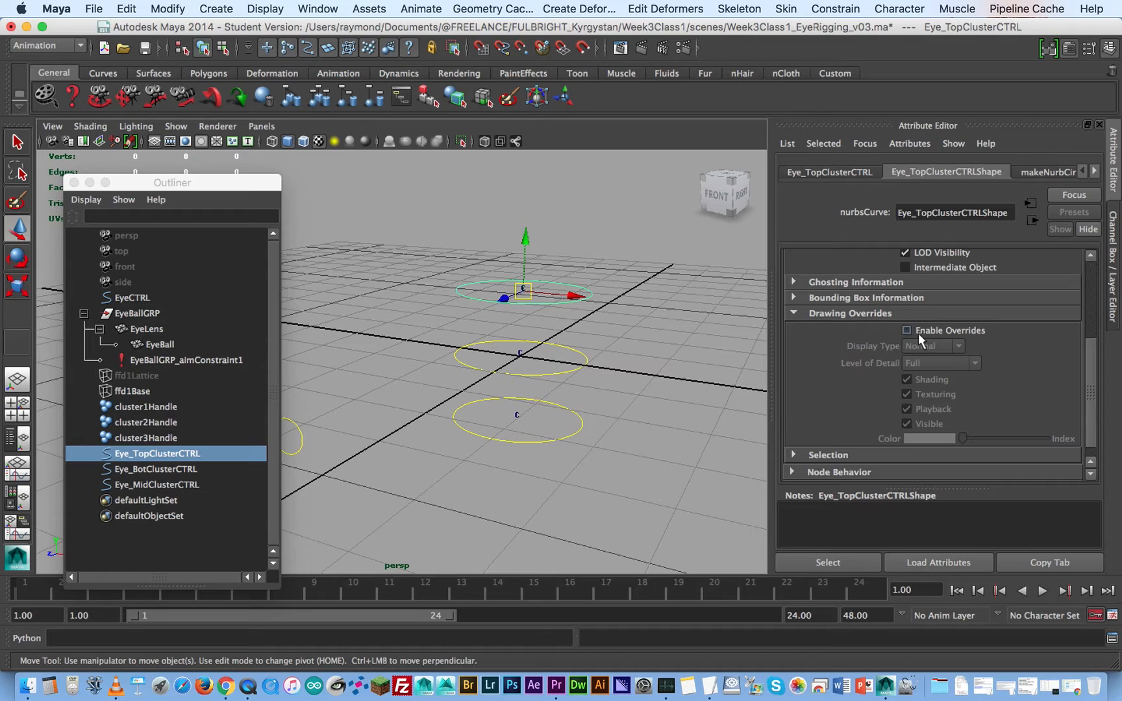
left_click(908, 332)
left_click_drag(973, 435, 1006, 430)
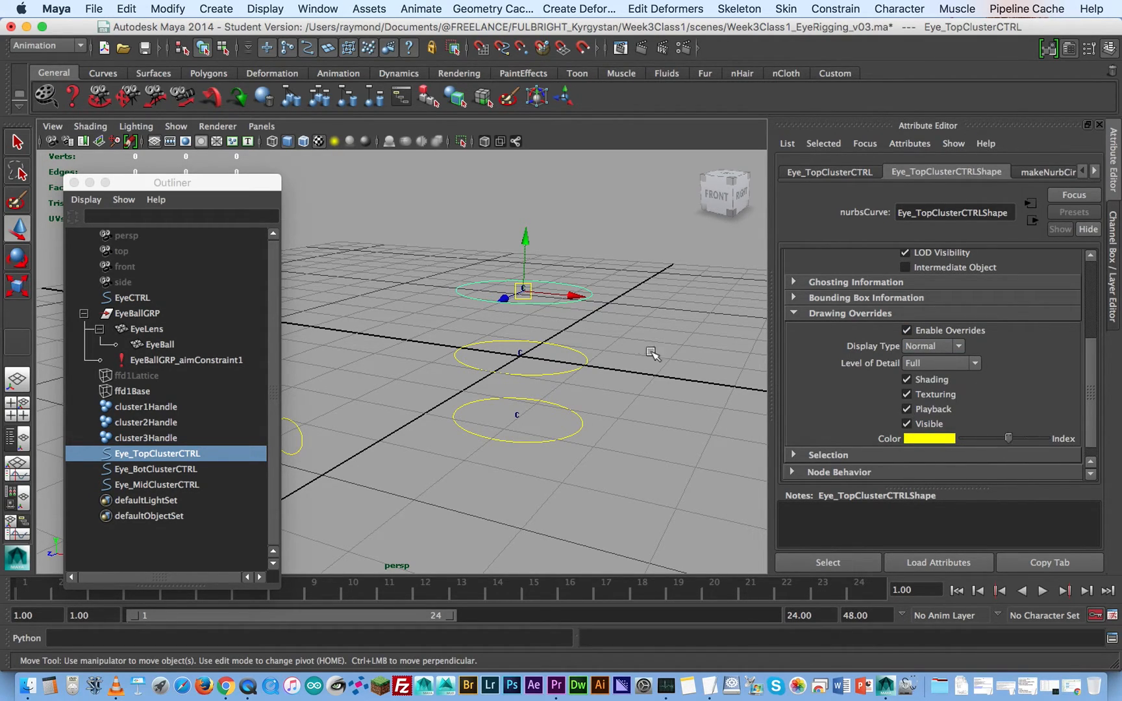
- Turn on the EyeLYR layer's visibility to bring the eyeball back with Eye_MidClusterCTRL selected
left_click(614, 334)
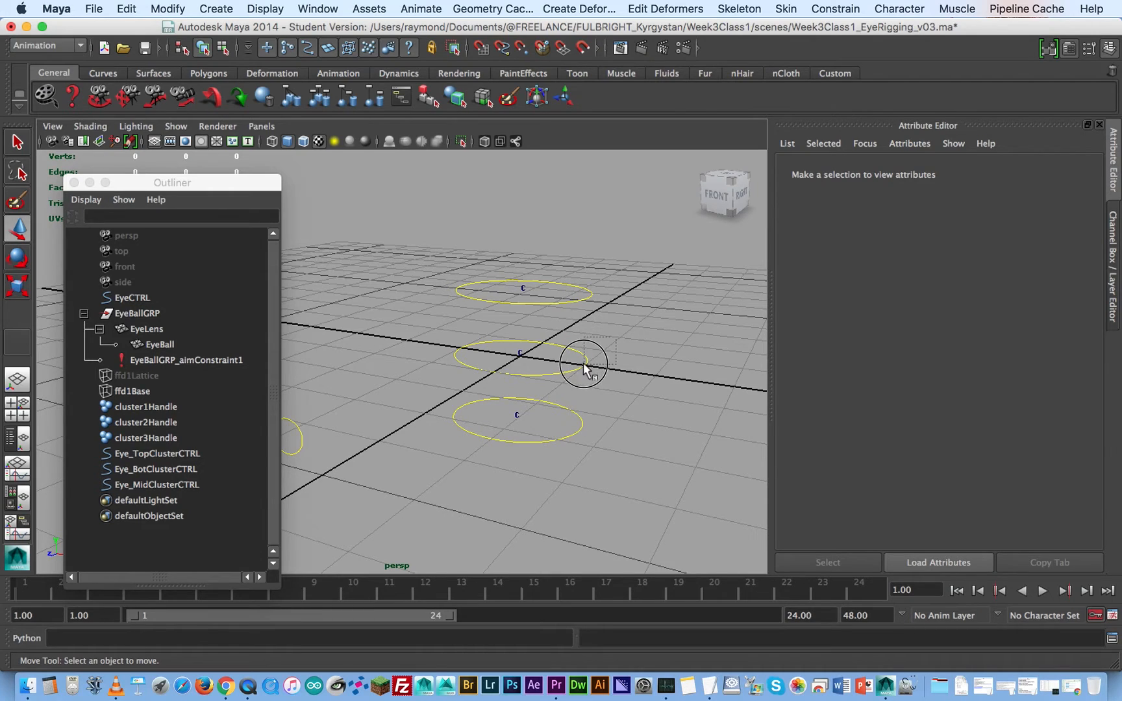
left_click(576, 369)
left_click(1113, 266)
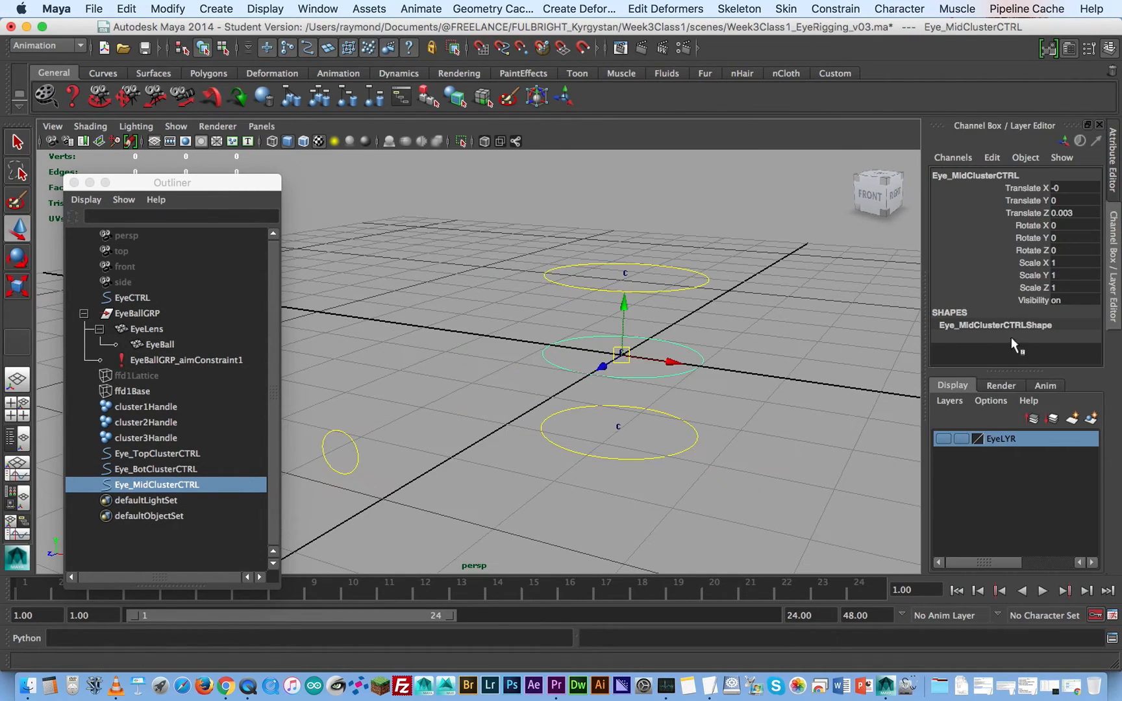
left_click(942, 441)
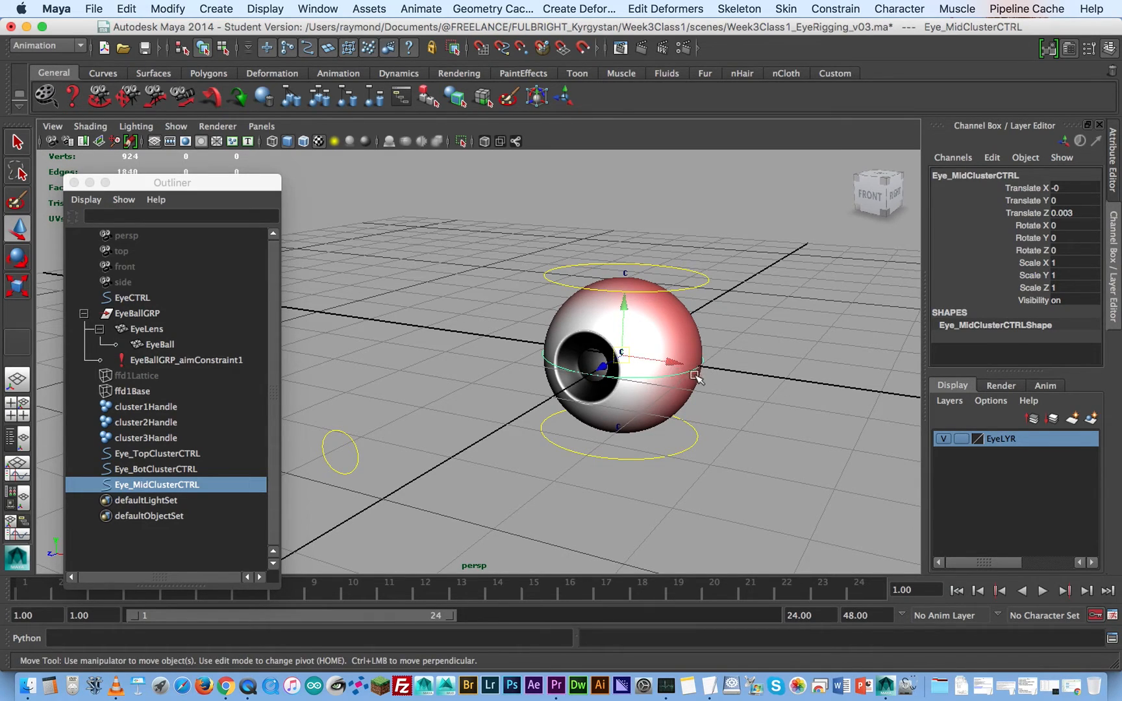
- Scale Eye_TopClusterCTRL down to 0.5 in X, Y and Z
left_click_drag(683, 299, 723, 255)
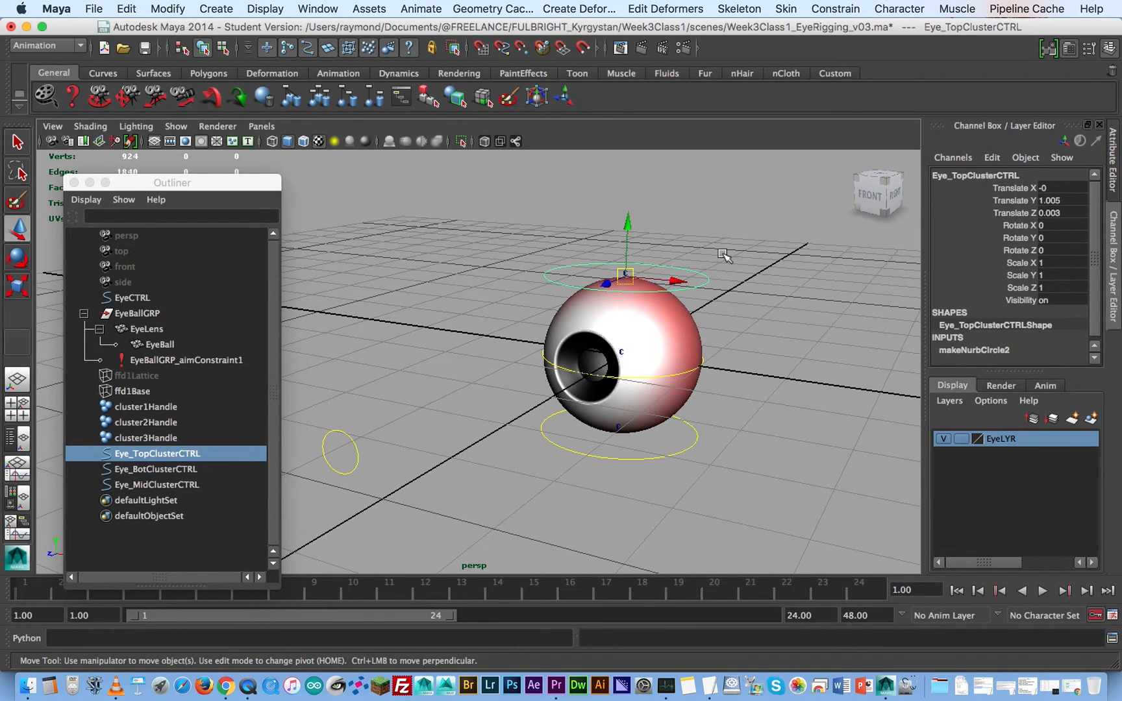
key("r")
left_click_drag(625, 276, 564, 299)
left_click(1082, 262)
left_click_drag(1072, 287, 1074, 261)
type(".5")
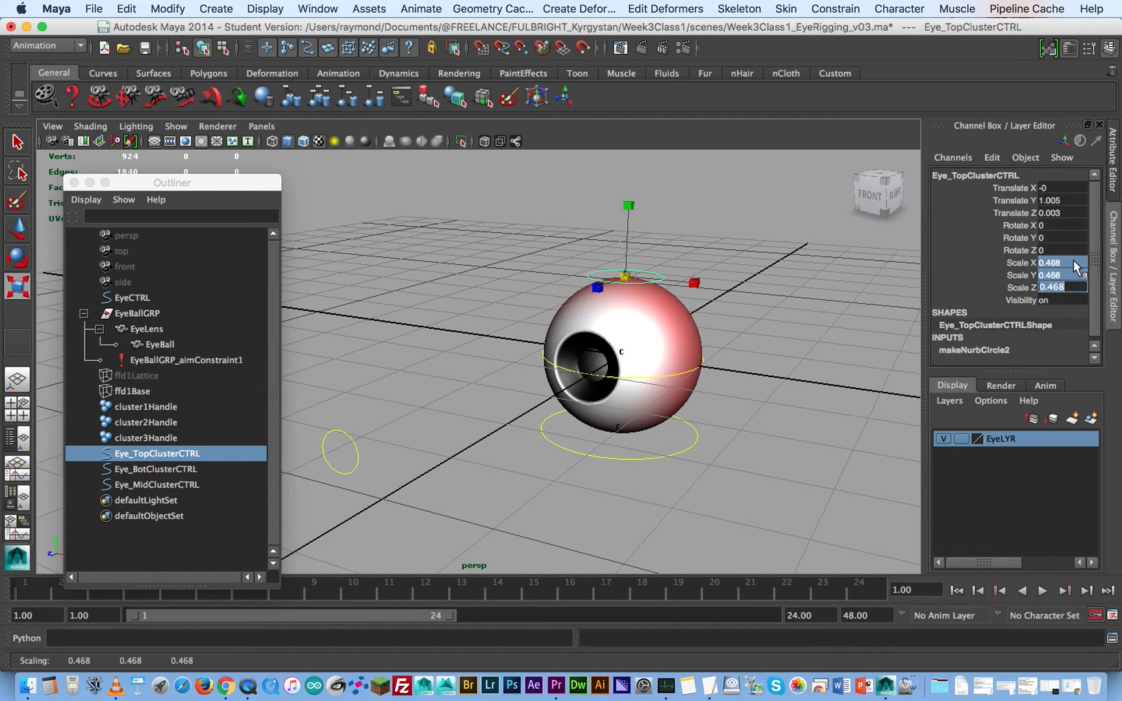
key("Return")
- Set the X, Y and Z scale of Eye_BotClusterCTRL to 0.5
left_click(682, 449)
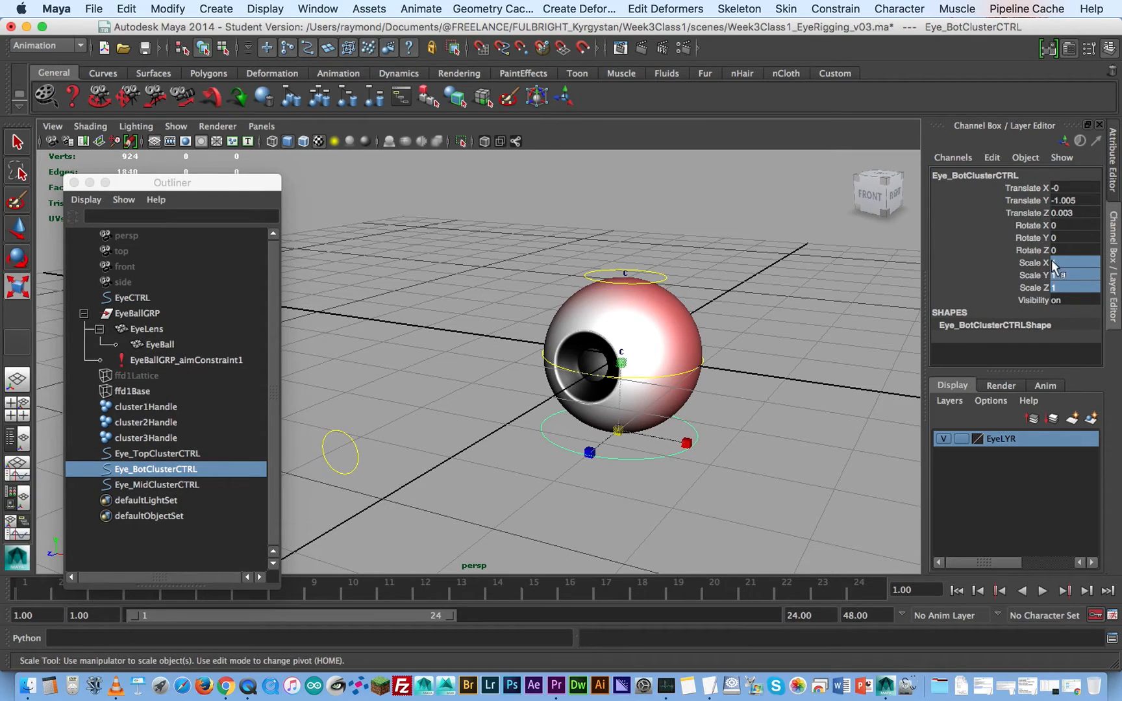
double_click(1067, 286)
type(".5")
key("Return")
- Scale Eye_MidClusterCTRL up uniformly to about 1.28 so that it encircles the eyeball
left_click(693, 365)
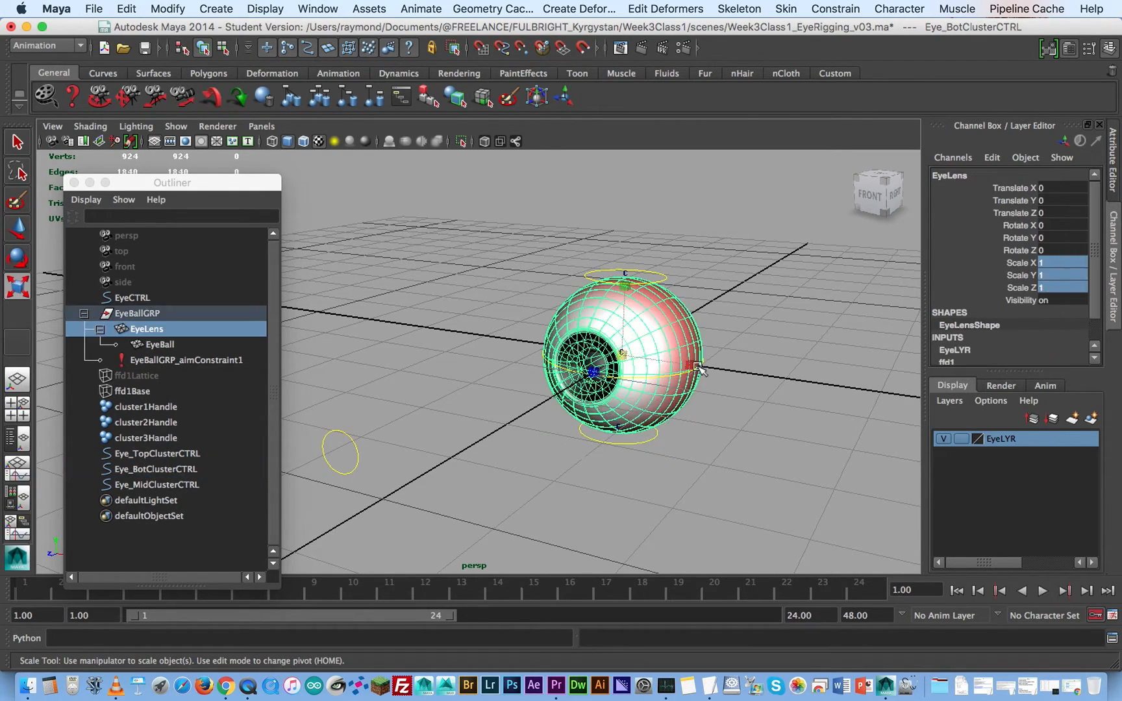
left_click(722, 365)
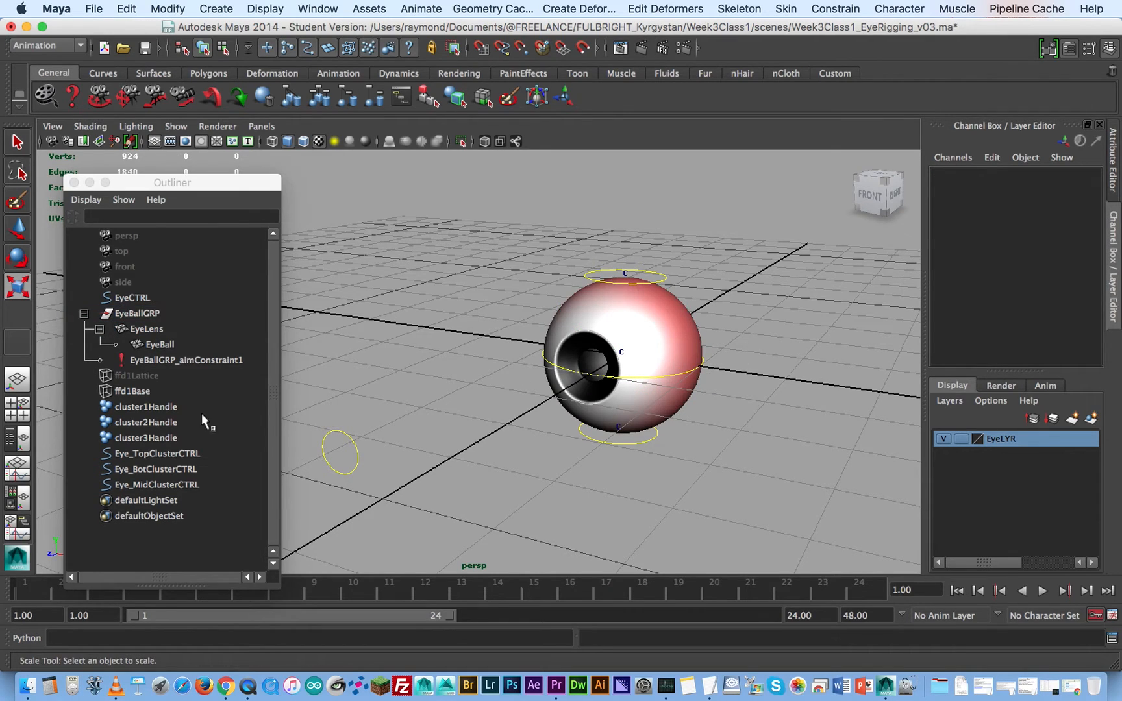
left_click(173, 470)
left_click(190, 485)
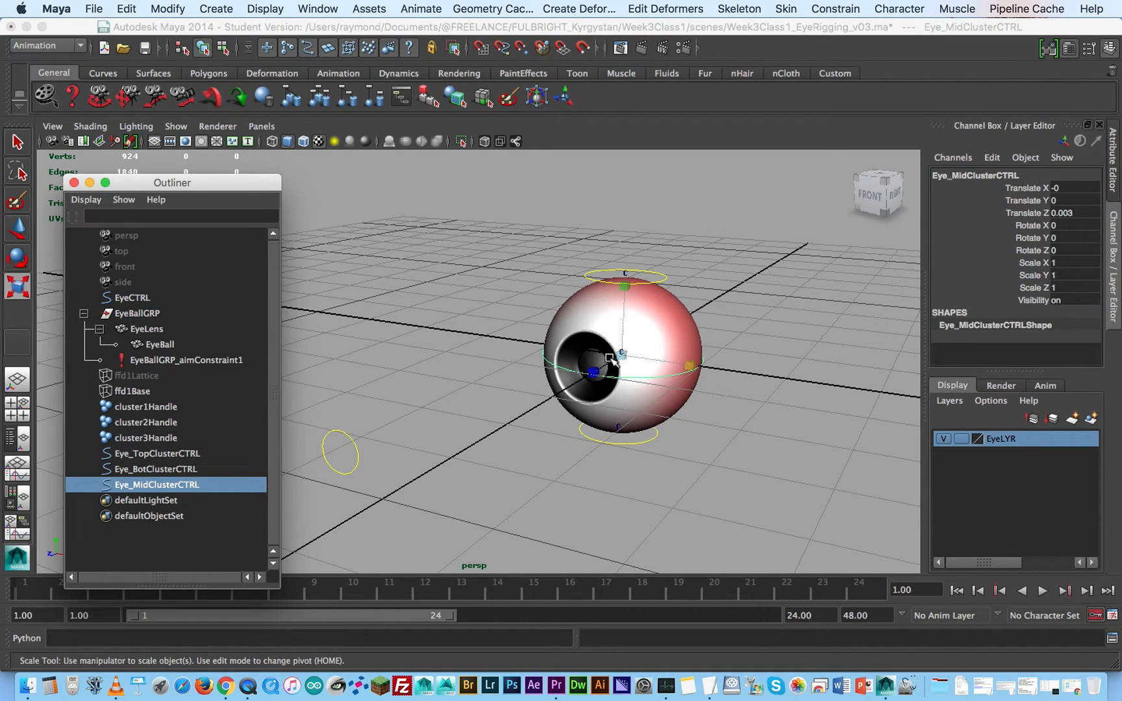
left_click(644, 354)
left_click_drag(644, 348, 715, 356)
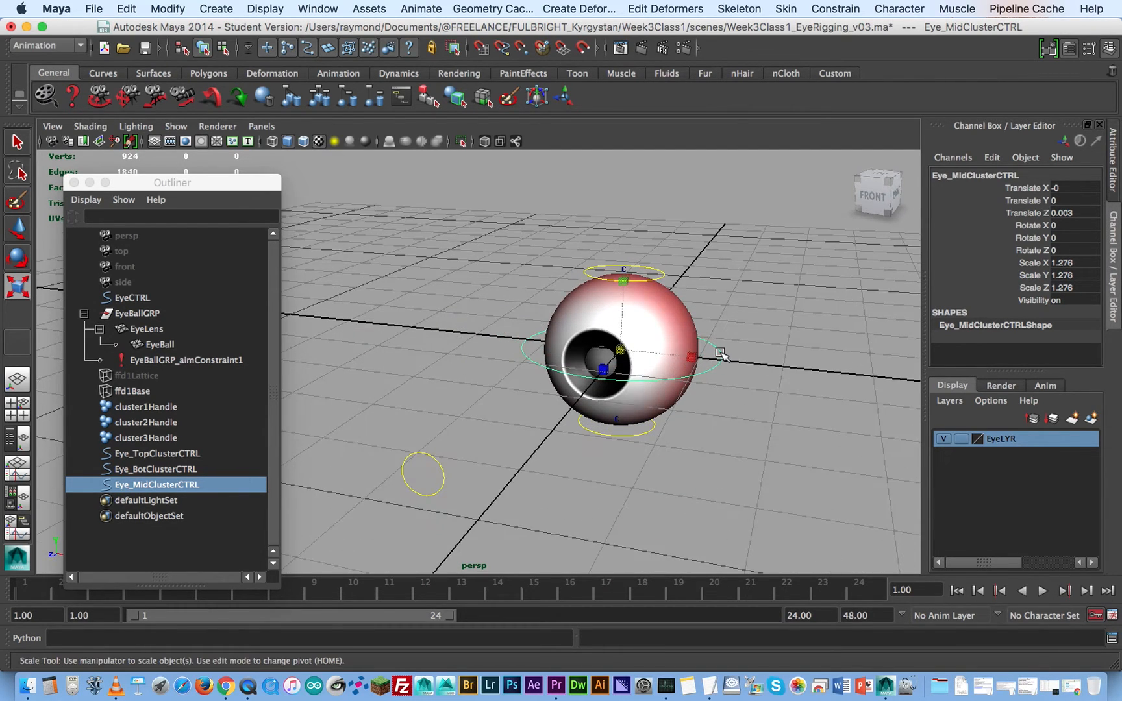
left_click_drag(679, 394, 664, 396, "alt")
key("w")
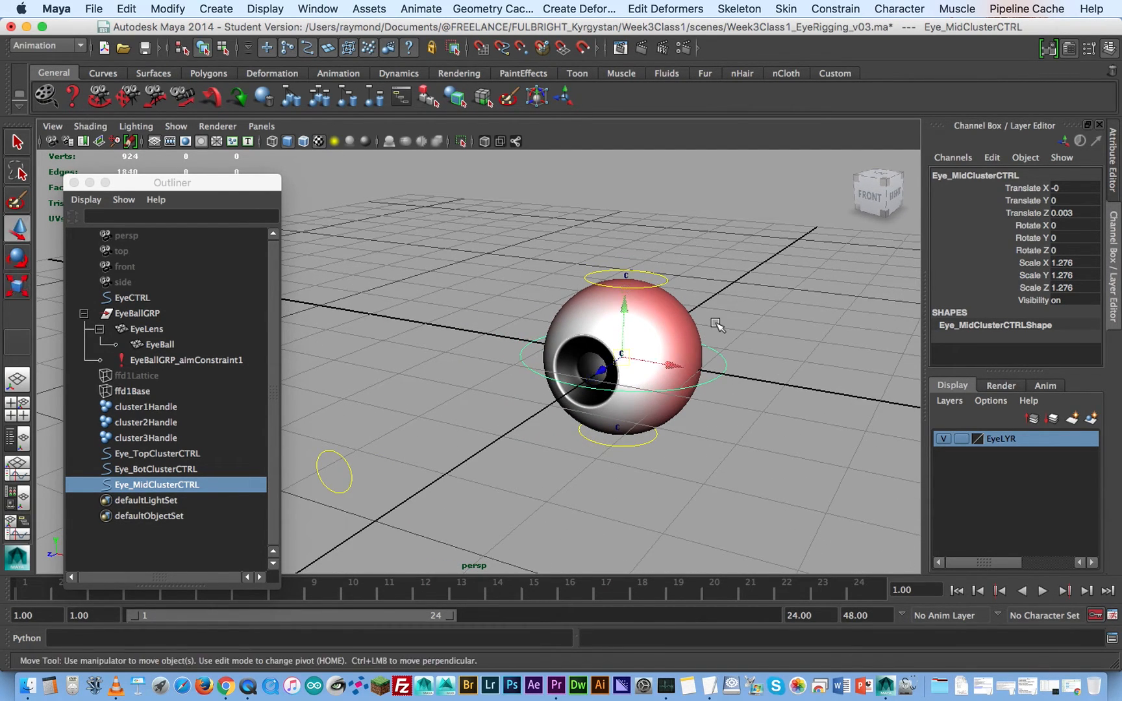
- Freeze the transformations of Eye_TopClusterCTRL, Eye_MidClusterCTRL and Eye_BotClusterCTRL
left_click(740, 314)
left_click(662, 274)
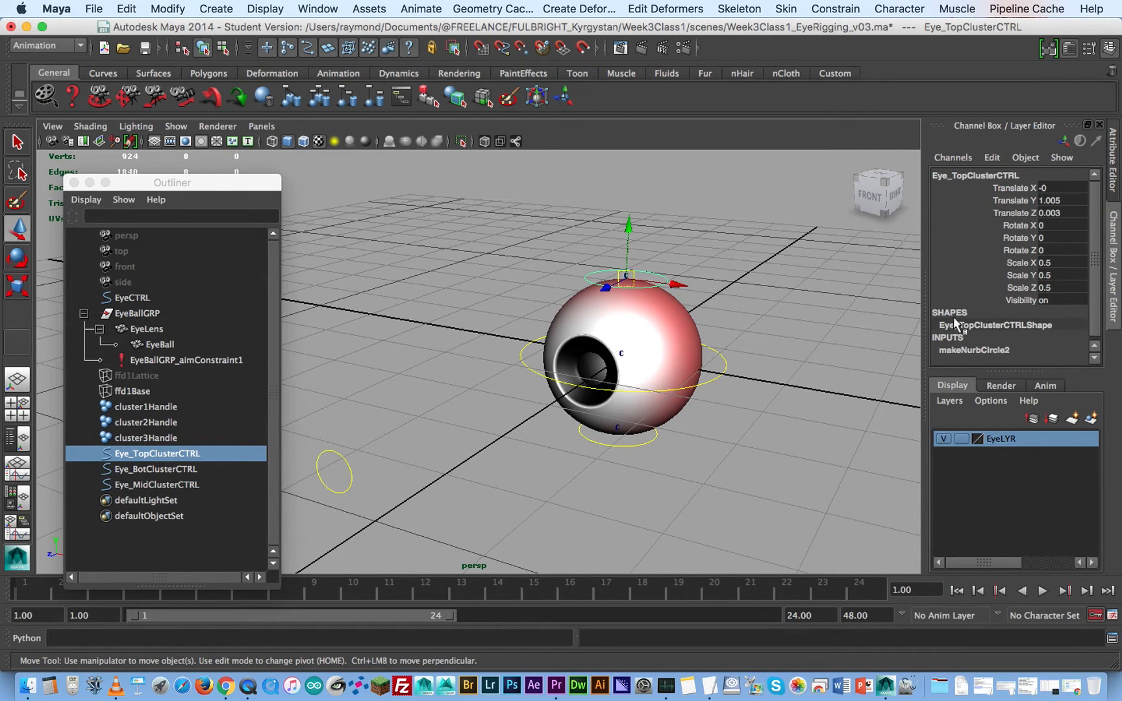
key("space")
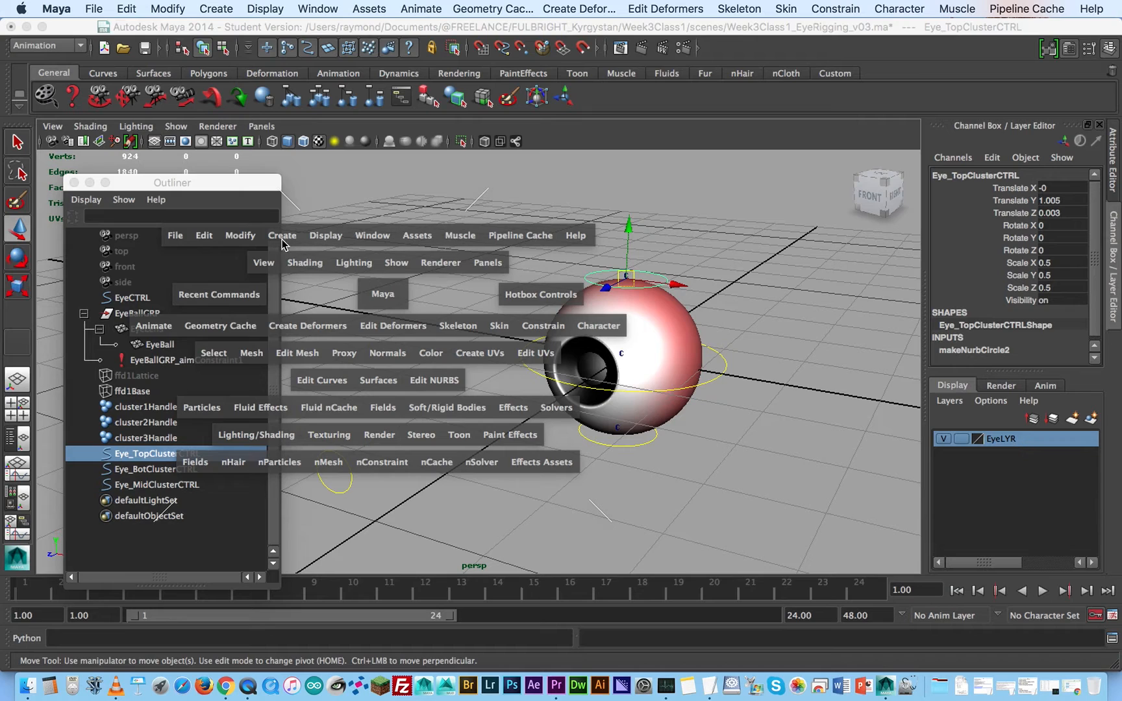
left_click(242, 235)
left_click(289, 292)
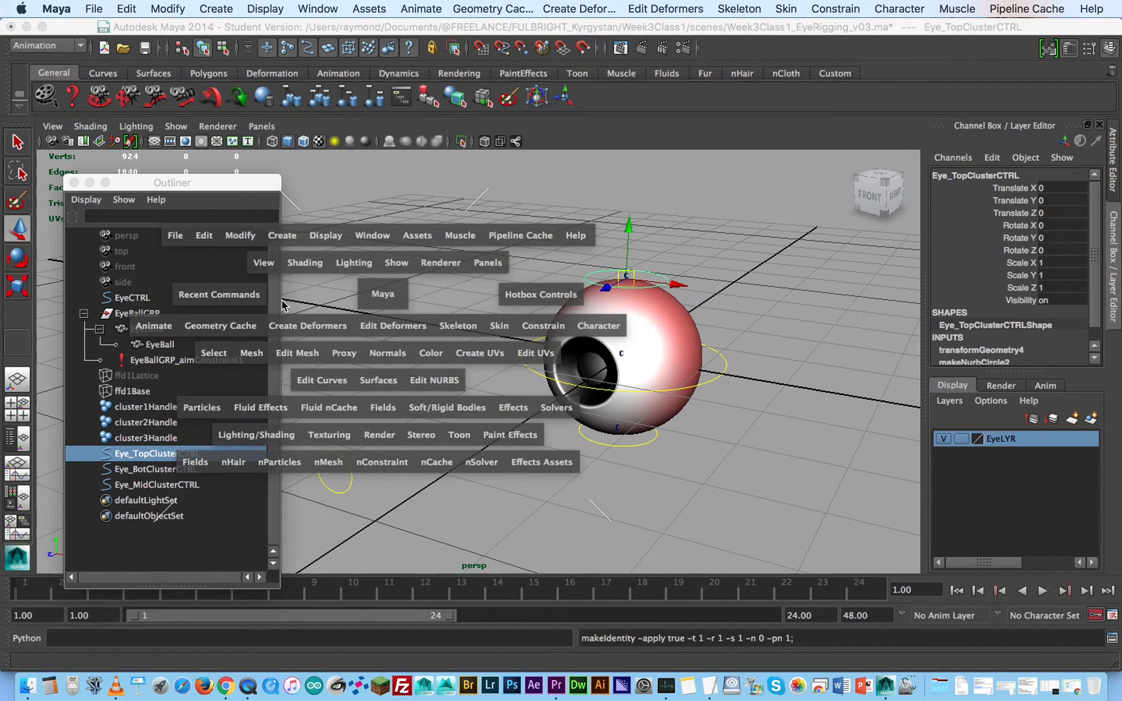
left_click(726, 369)
key("g")
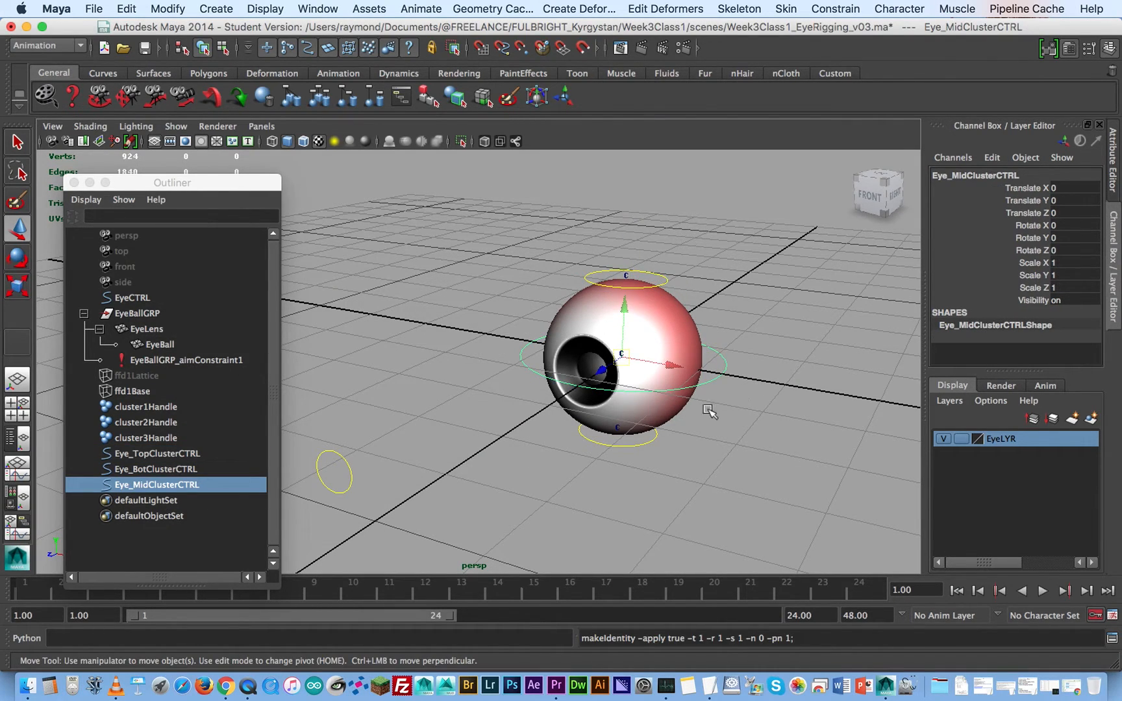
left_click_drag(685, 437, 692, 422, "alt")
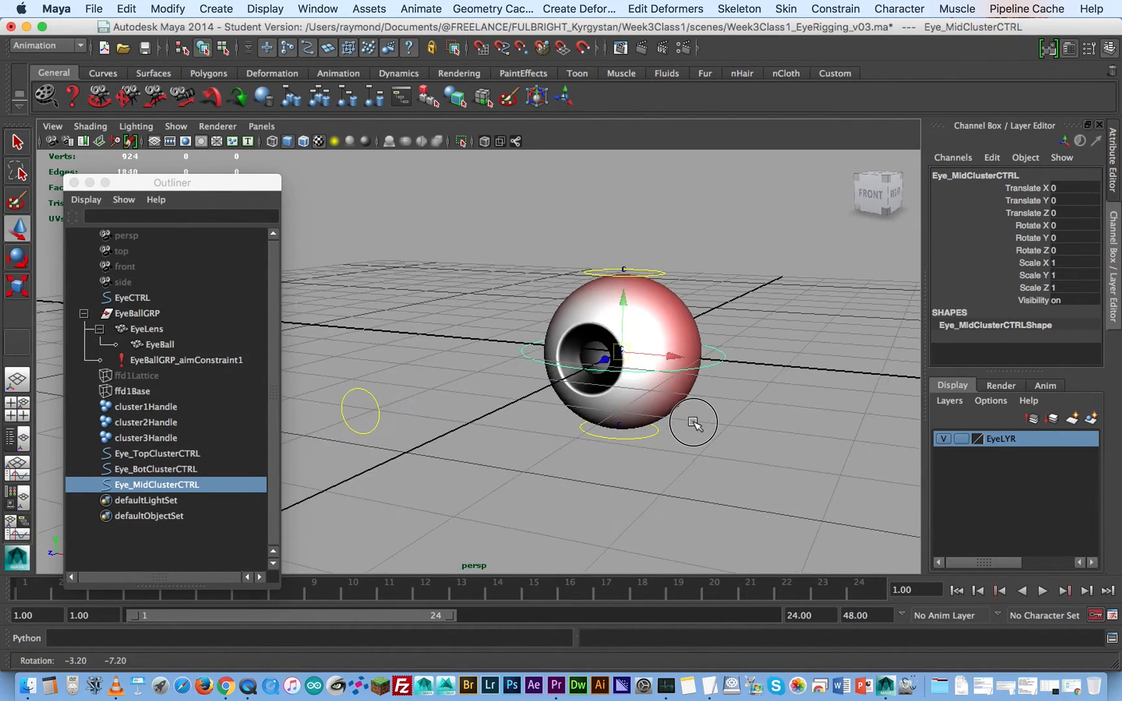
left_click(654, 436)
key("g")
left_click(750, 406)
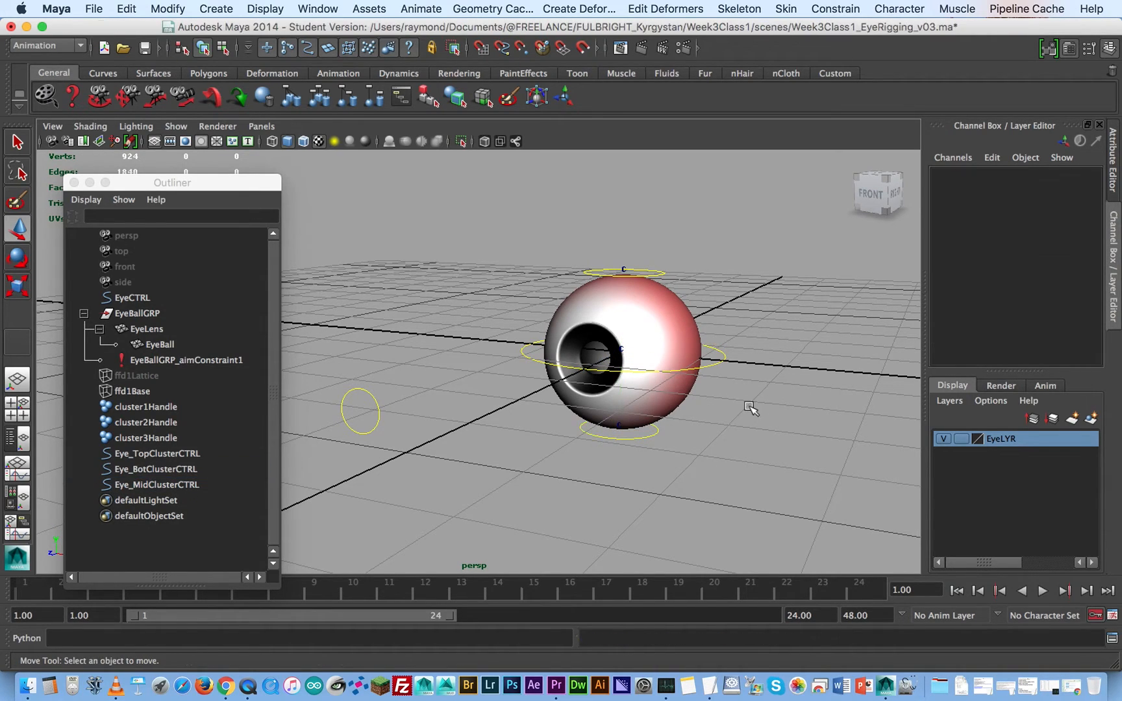
left_click_drag(626, 393, 679, 373, "alt")
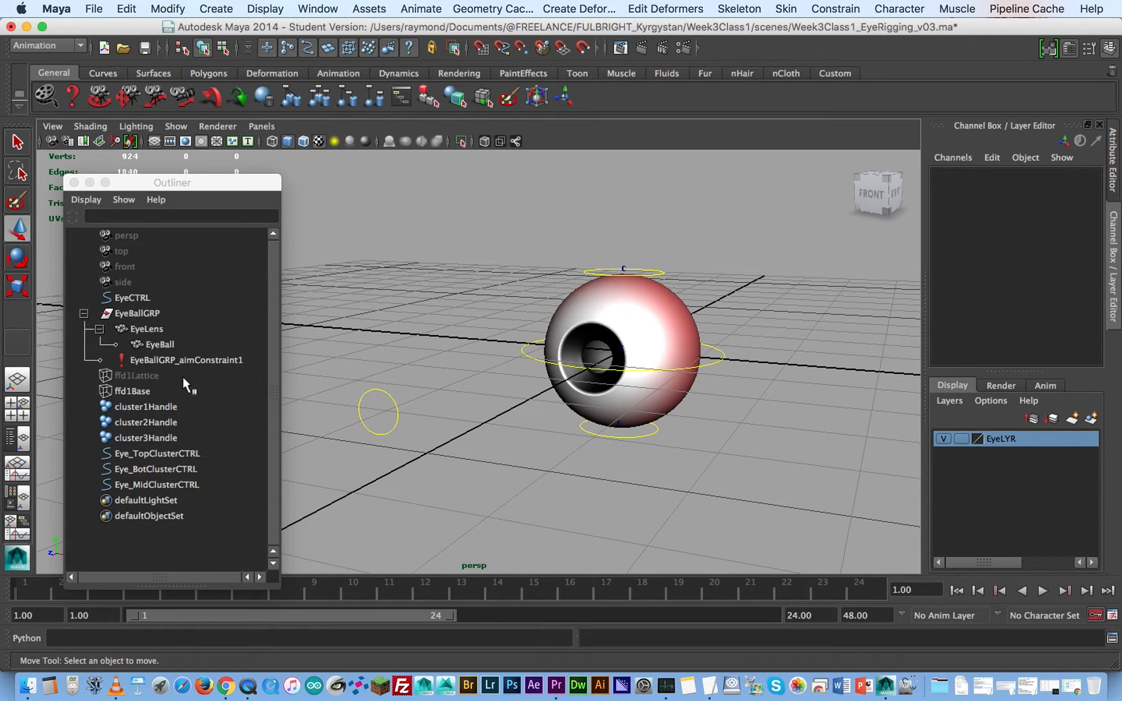
- Put cluster1Handle into a group of its own and hide the EyeLYR layer
left_click(189, 454)
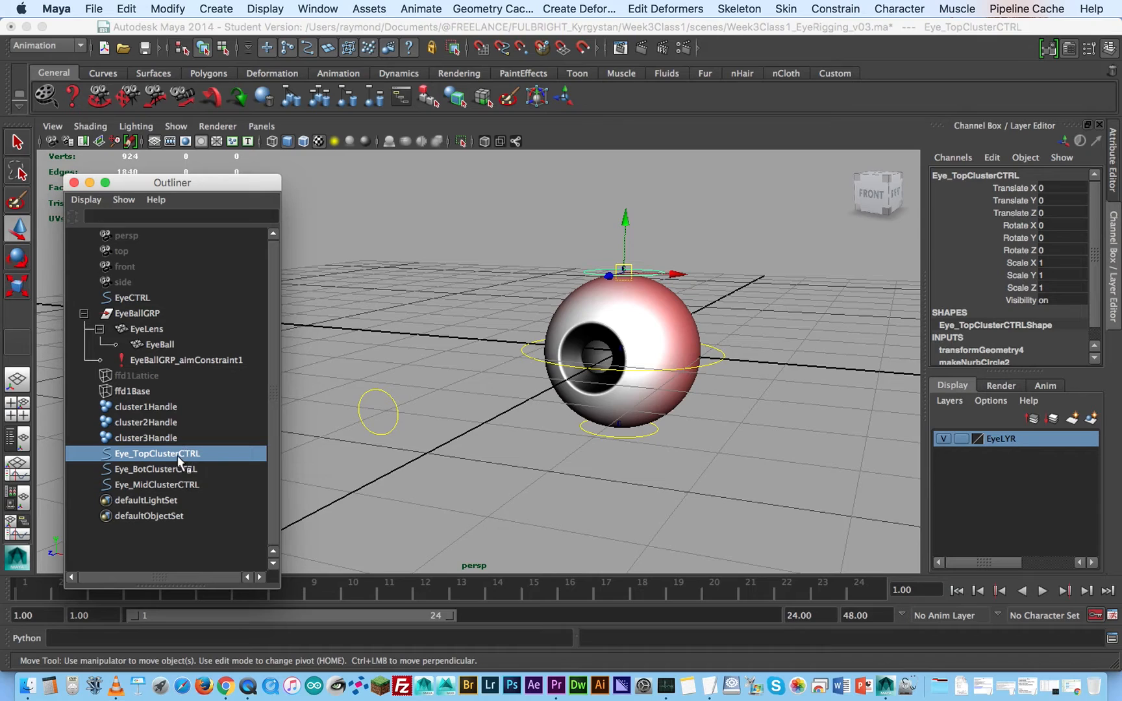
left_click(155, 409)
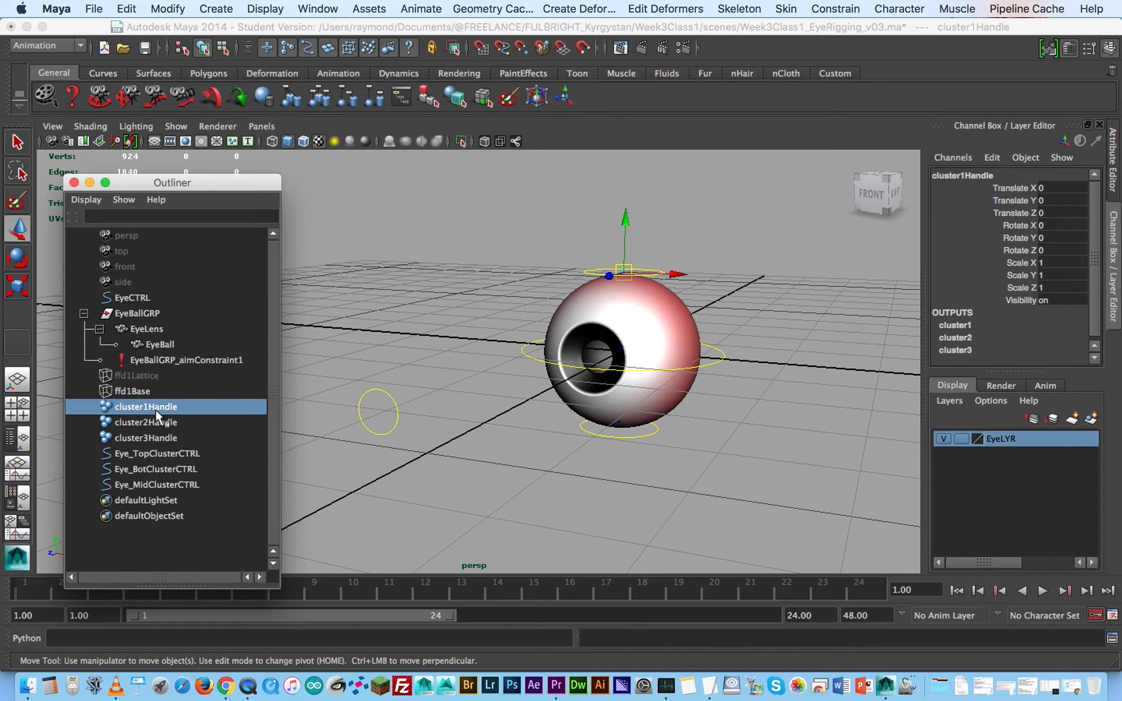
key("ctrl+g")
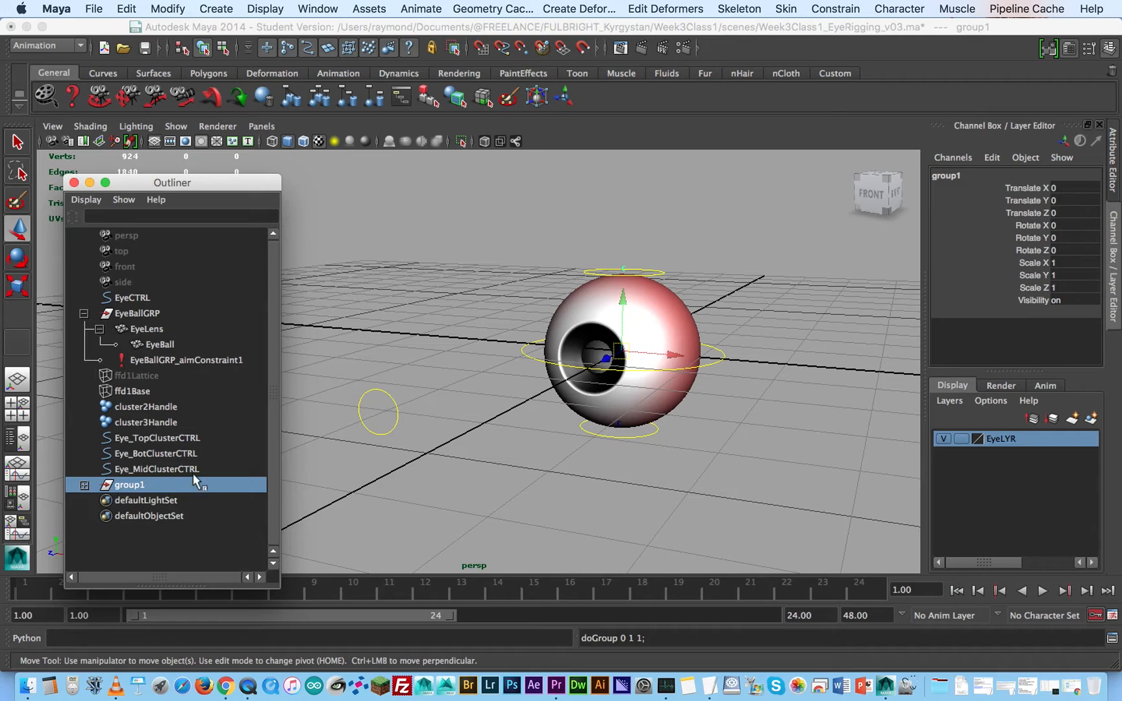
left_click(944, 439)
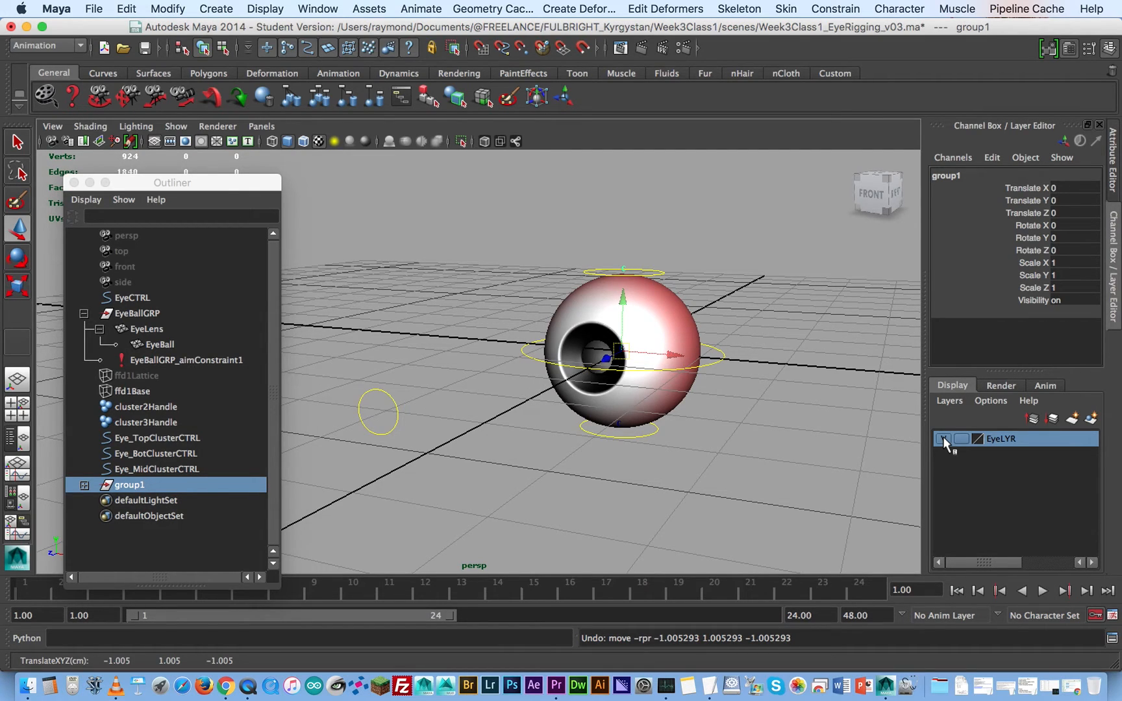
left_click(944, 438)
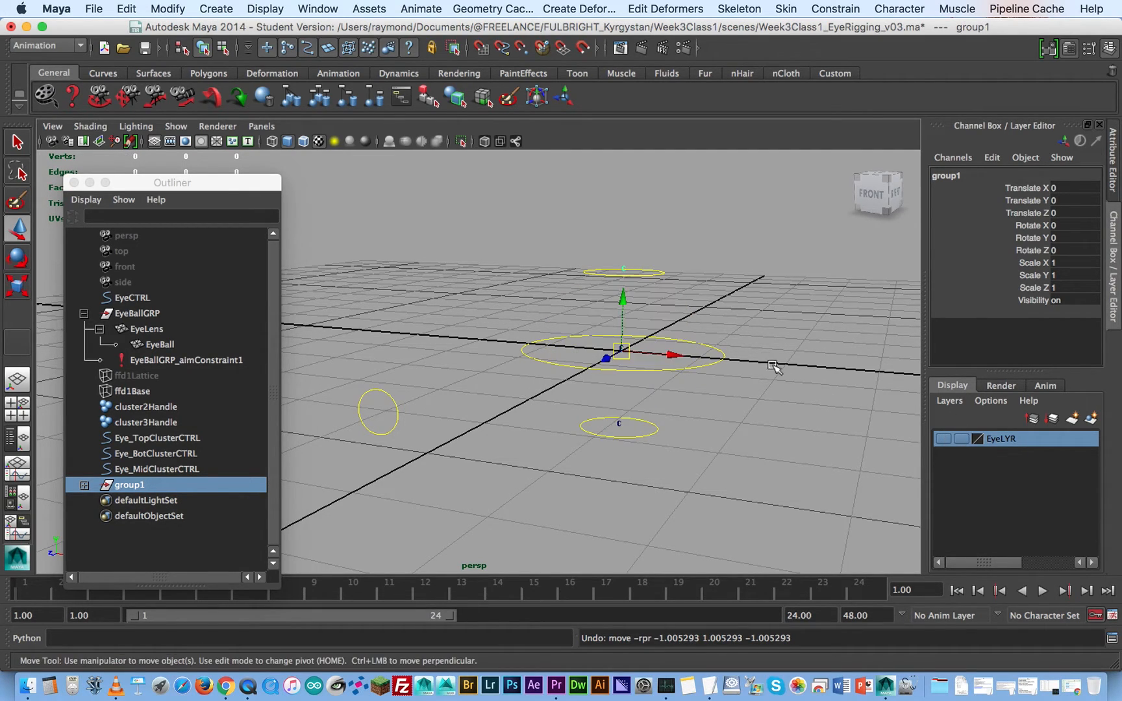
- Snap the pivot of group1 onto the top cluster at the centre of Eye_TopClusterCTRL
key("Home")
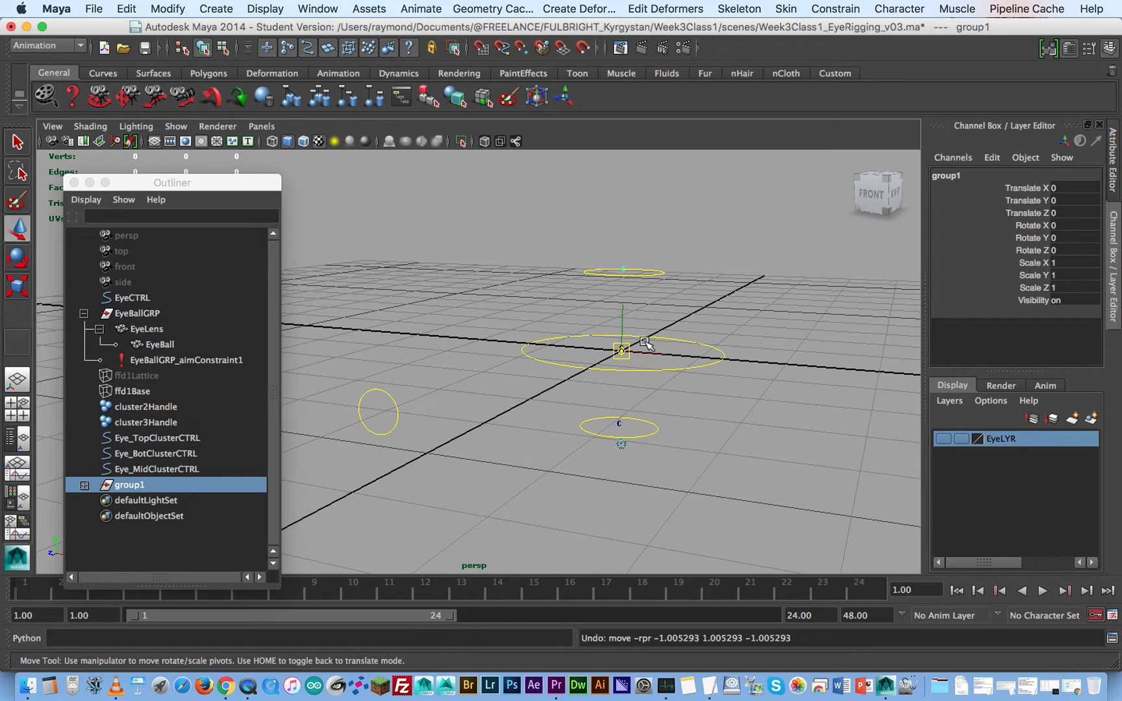
key("v")
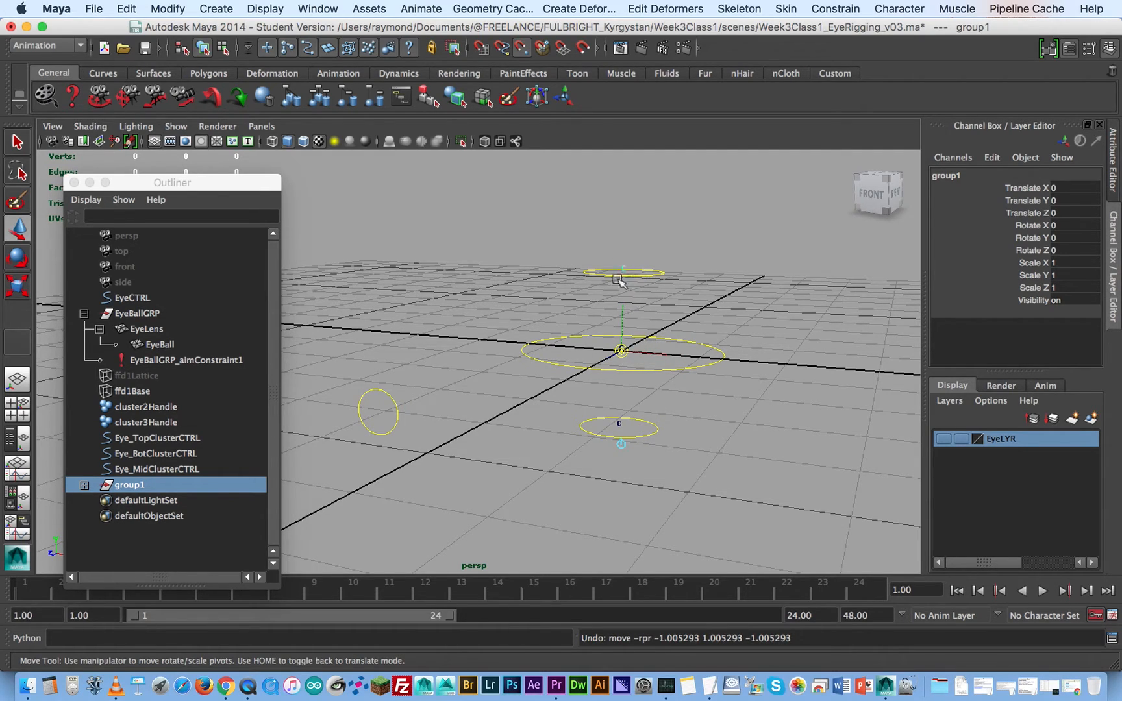
left_click_drag(621, 352, 627, 271)
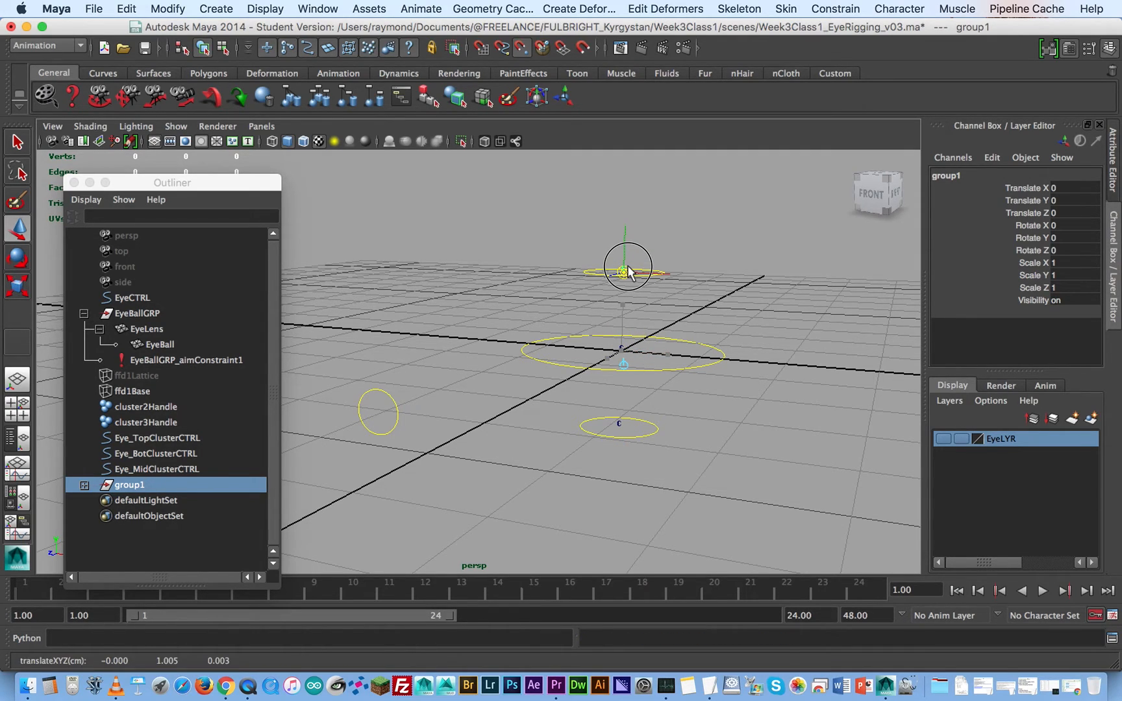
key("Home")
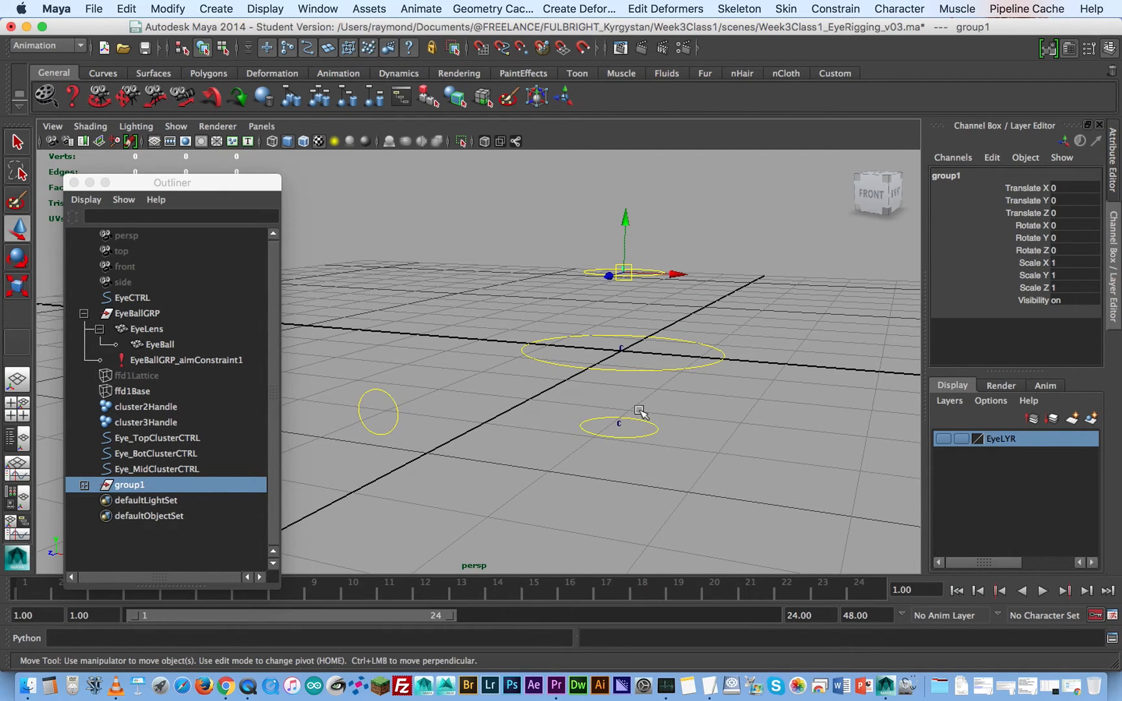
- Put cluster2Handle into a group of its own and place the group's pivot at the middle cluster
left_click(621, 351)
key("ctrl+g")
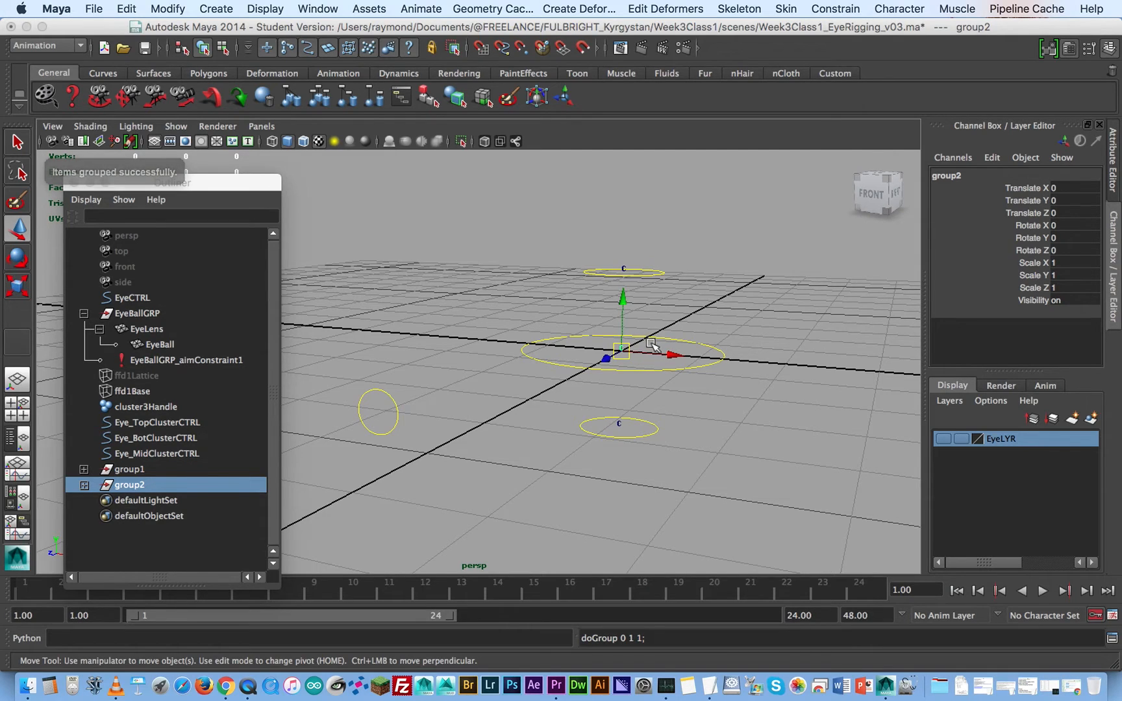
key("Home")
left_click_drag(620, 351, 618, 346)
key("Home")
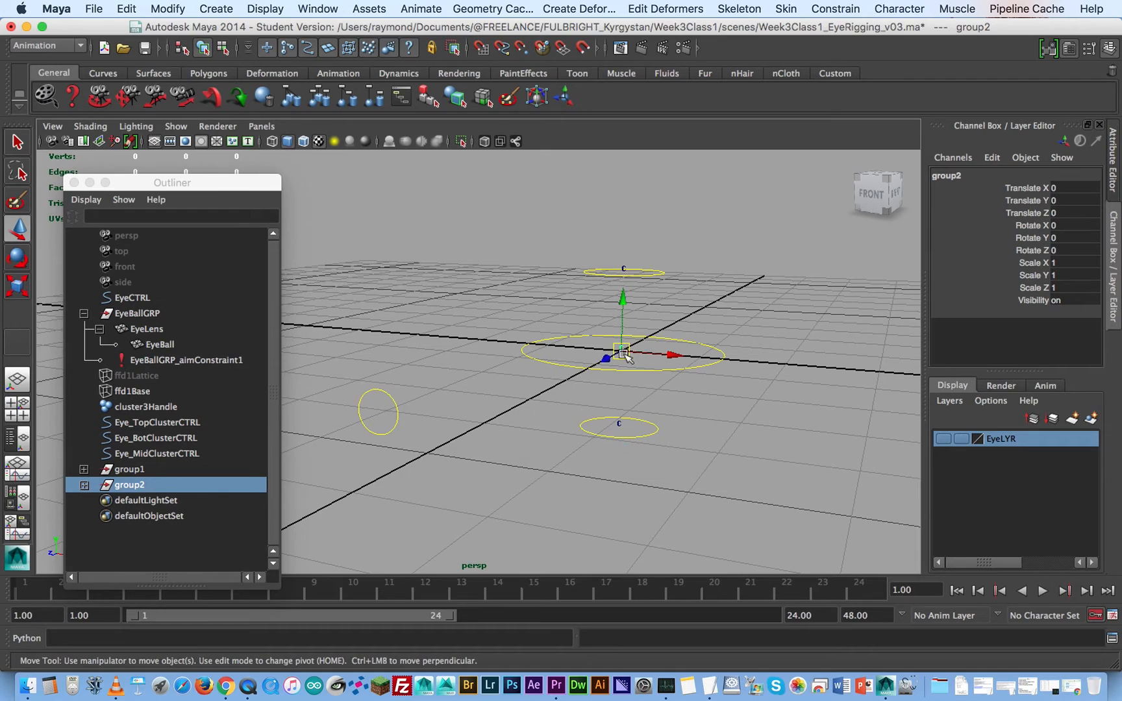
- Put cluster3Handle into a group of its own and snap the group's pivot onto the bottom cluster
left_click(618, 426)
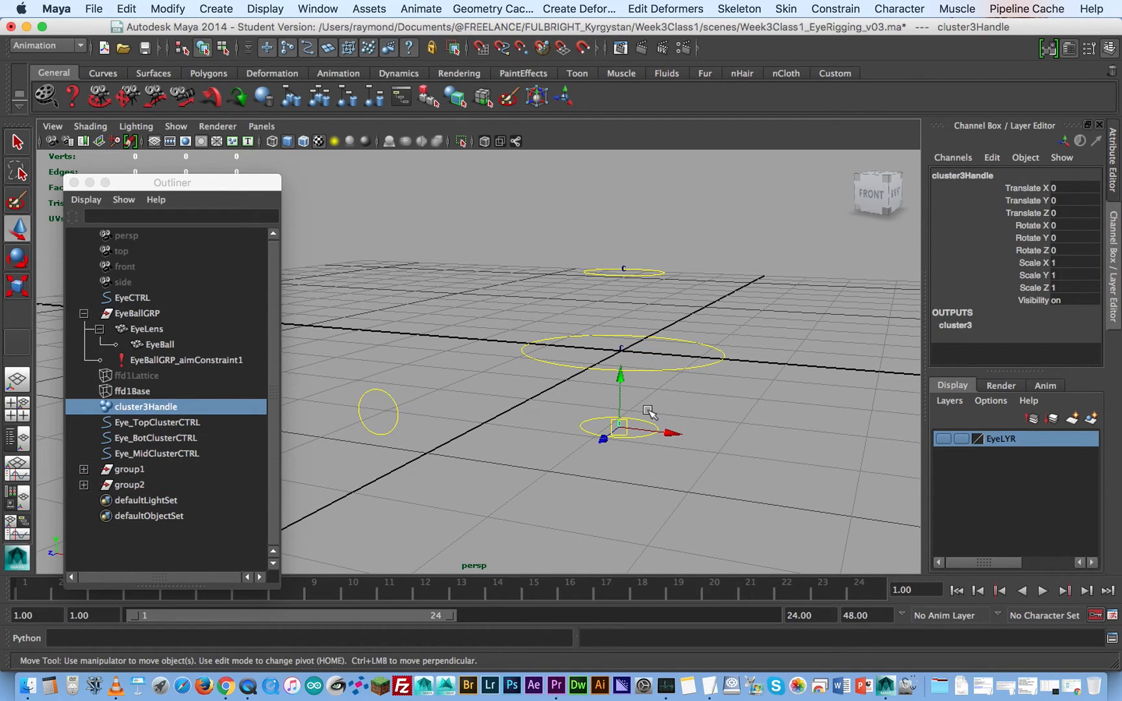
key("ctrl+g")
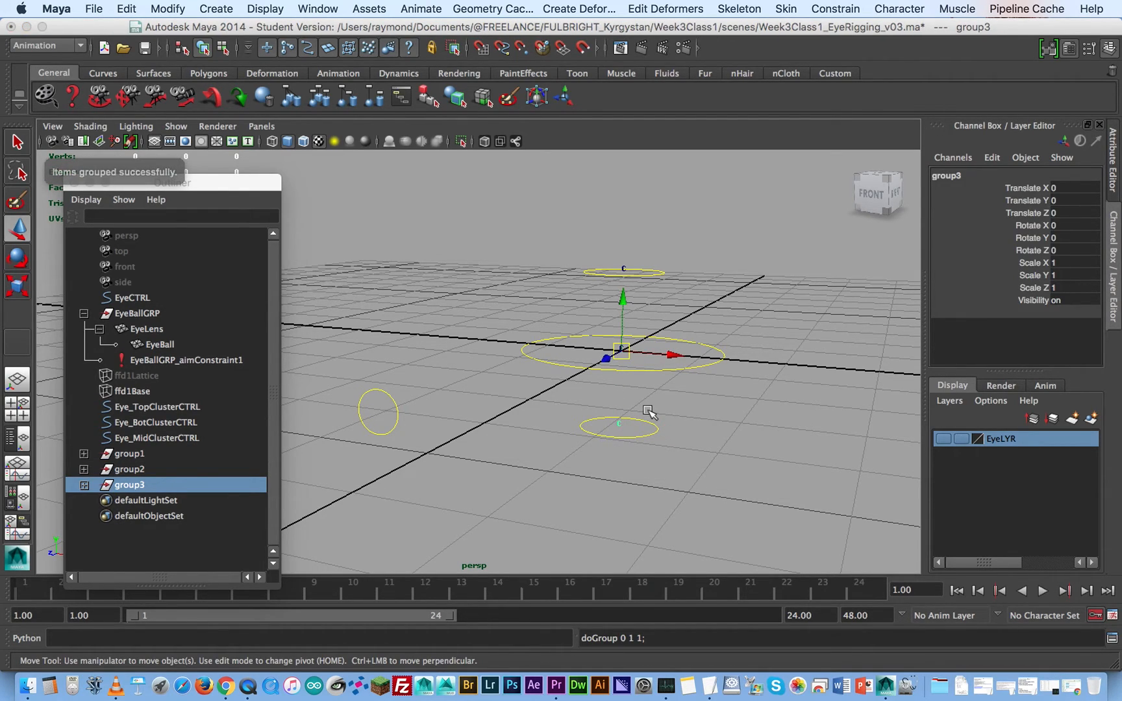
key("Home")
key("v")
left_click_drag(622, 351, 622, 412)
key("Home")
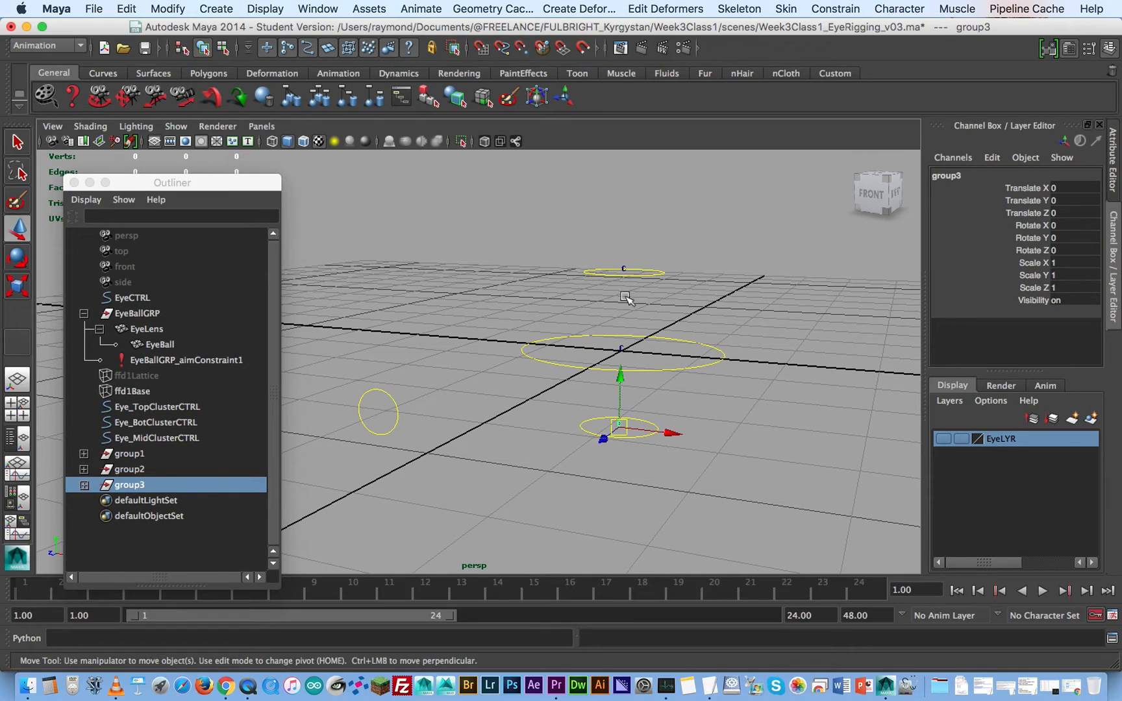
- Expand group1 and compare the pivots and channel values of group1, cluster1Handle and Eye_TopClusterCTRL
left_click(129, 459)
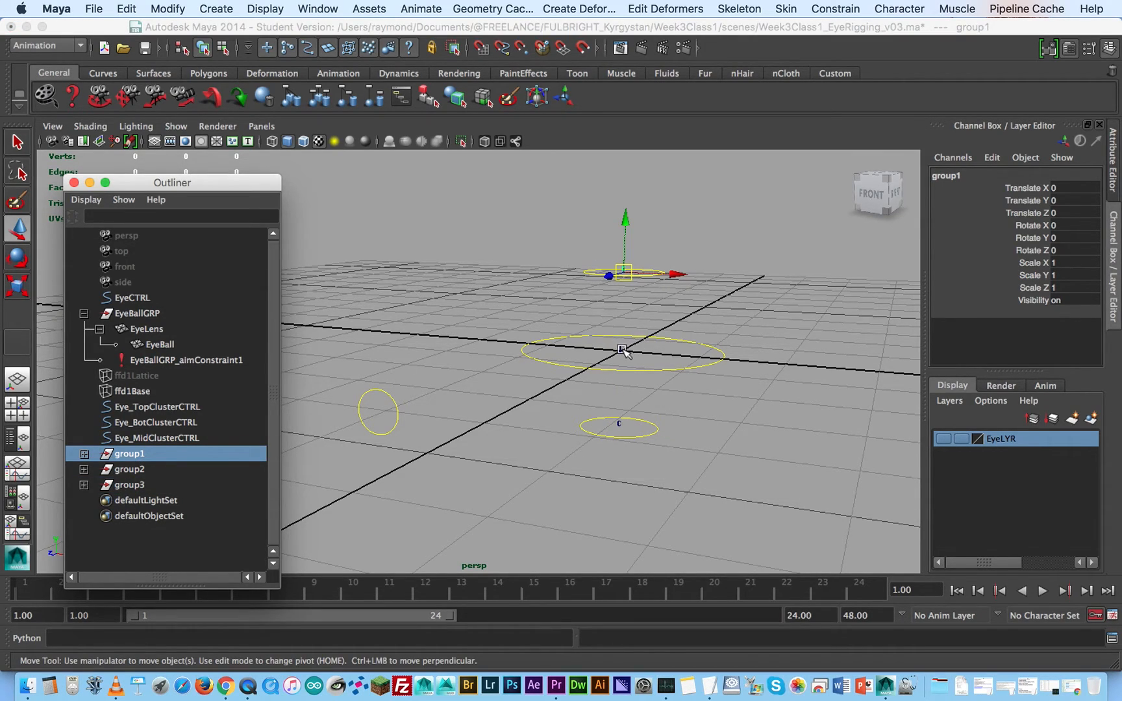
left_click(594, 272)
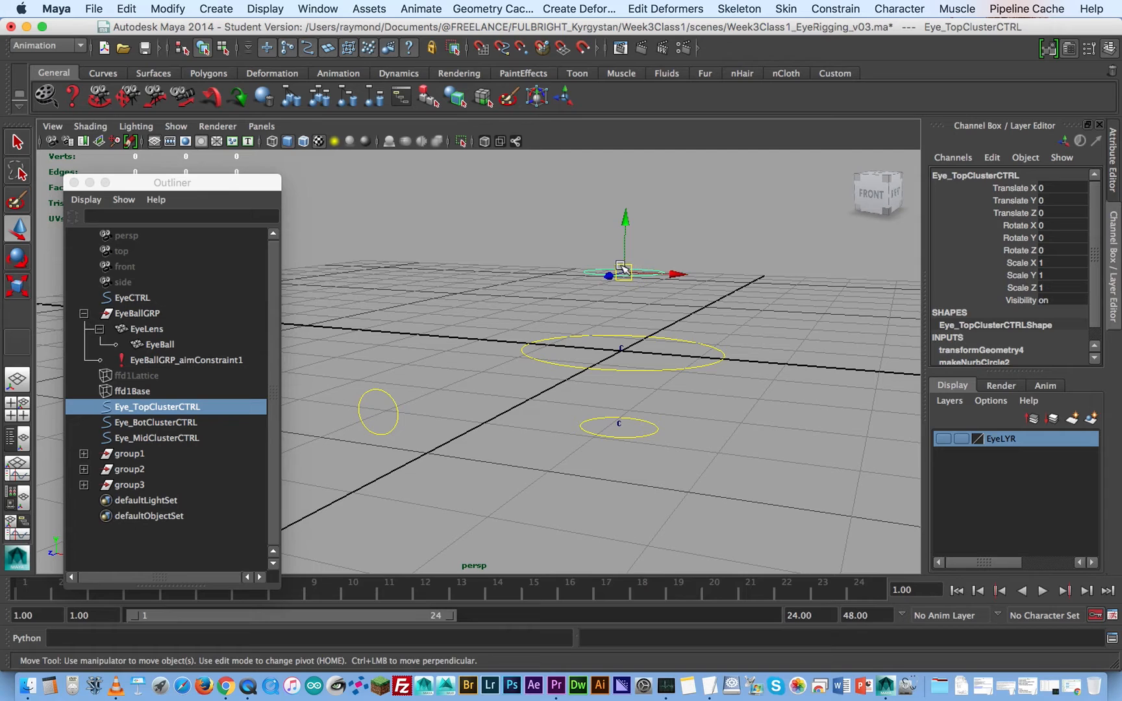
left_click(130, 454)
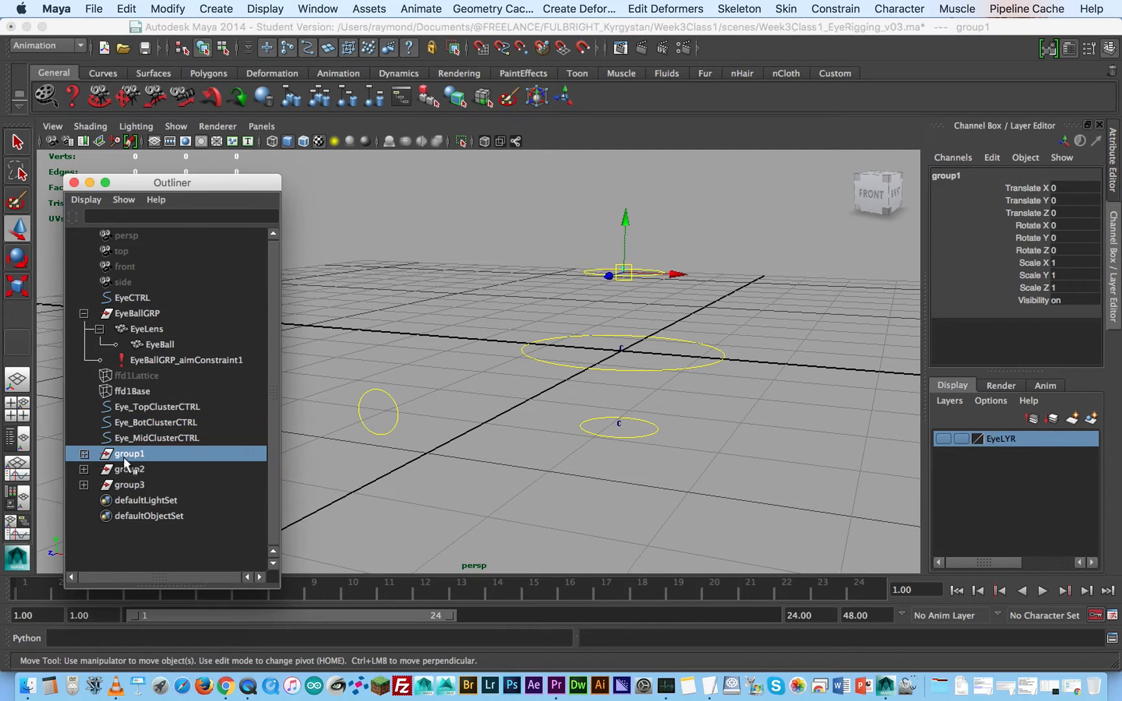
left_click(85, 455)
left_click(145, 467)
left_click(133, 454)
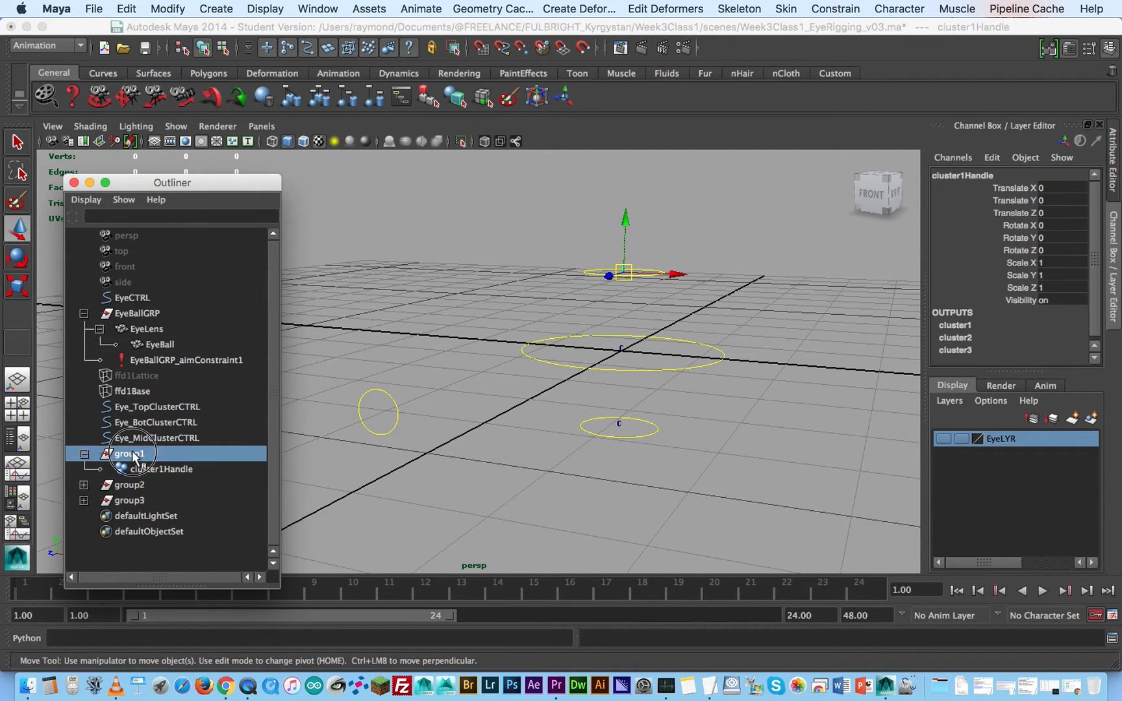
left_click(146, 468)
left_click(136, 454)
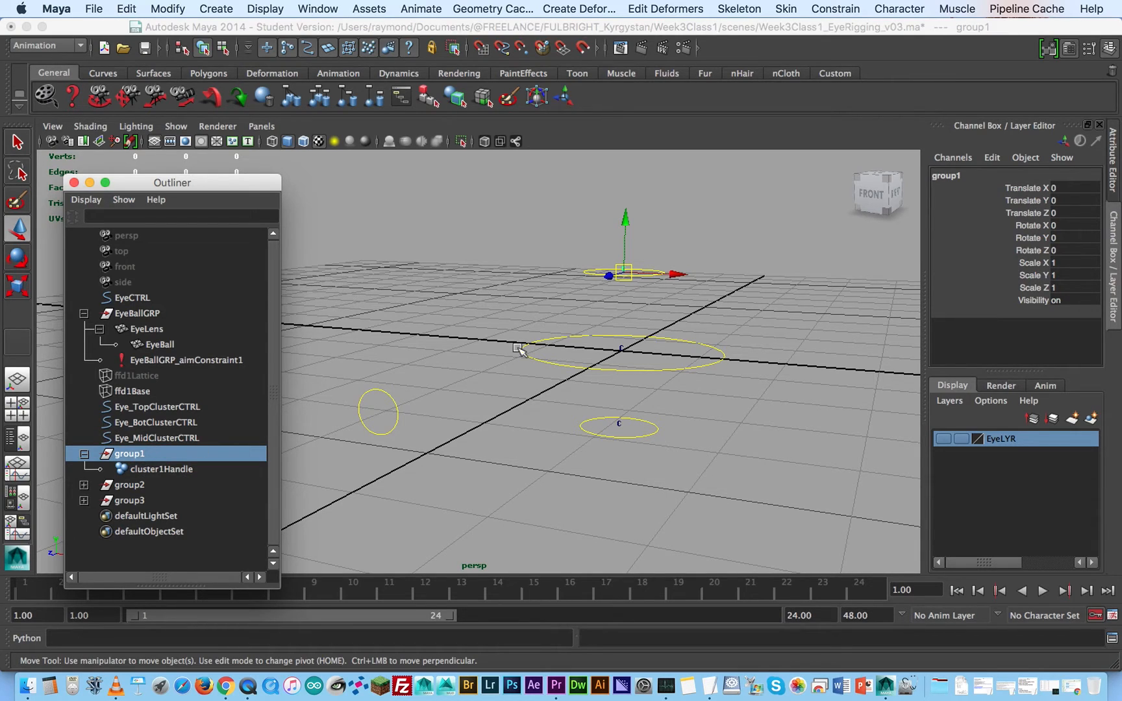
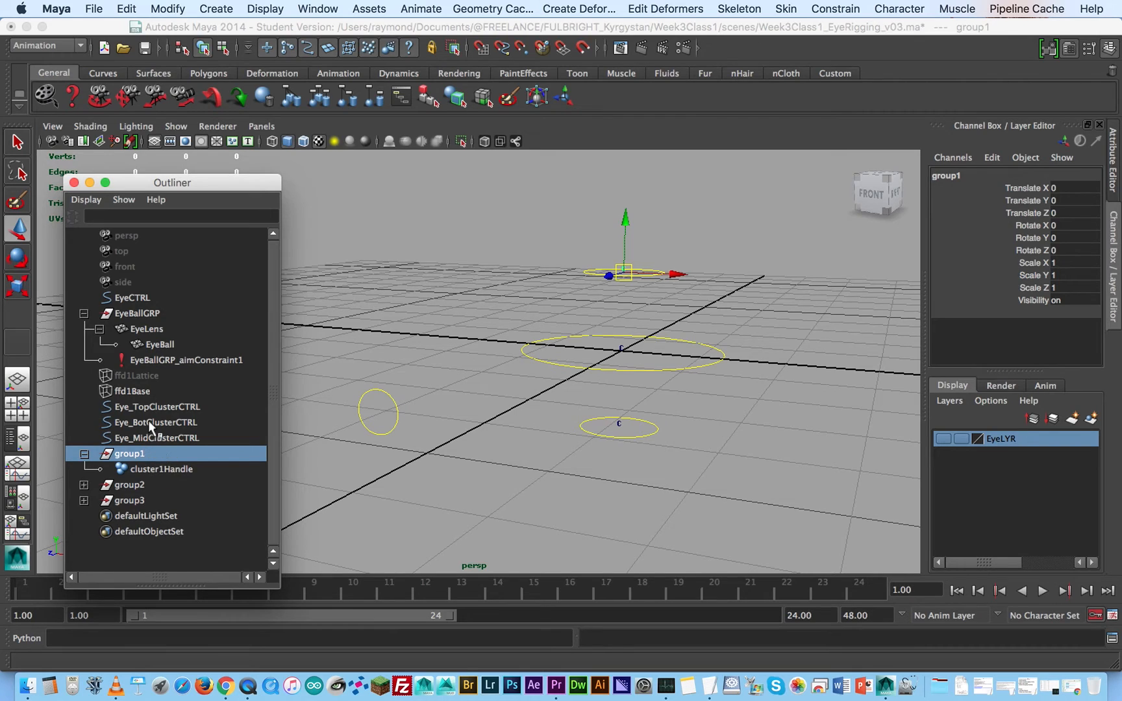
- Rename group1 as Eye_TopClusterGRP, reusing the name of Eye_TopClusterCTRL with its suffix changed to GRP
left_click(162, 407)
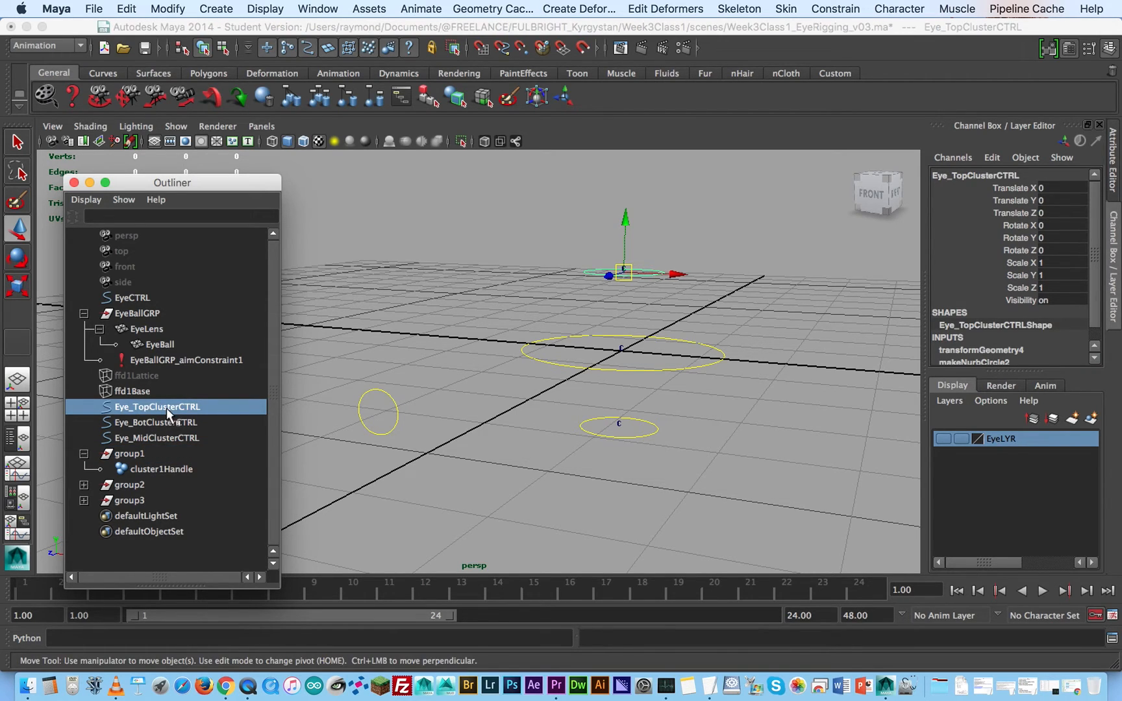
key("q")
key("super+s")
left_click(530, 378)
key("w")
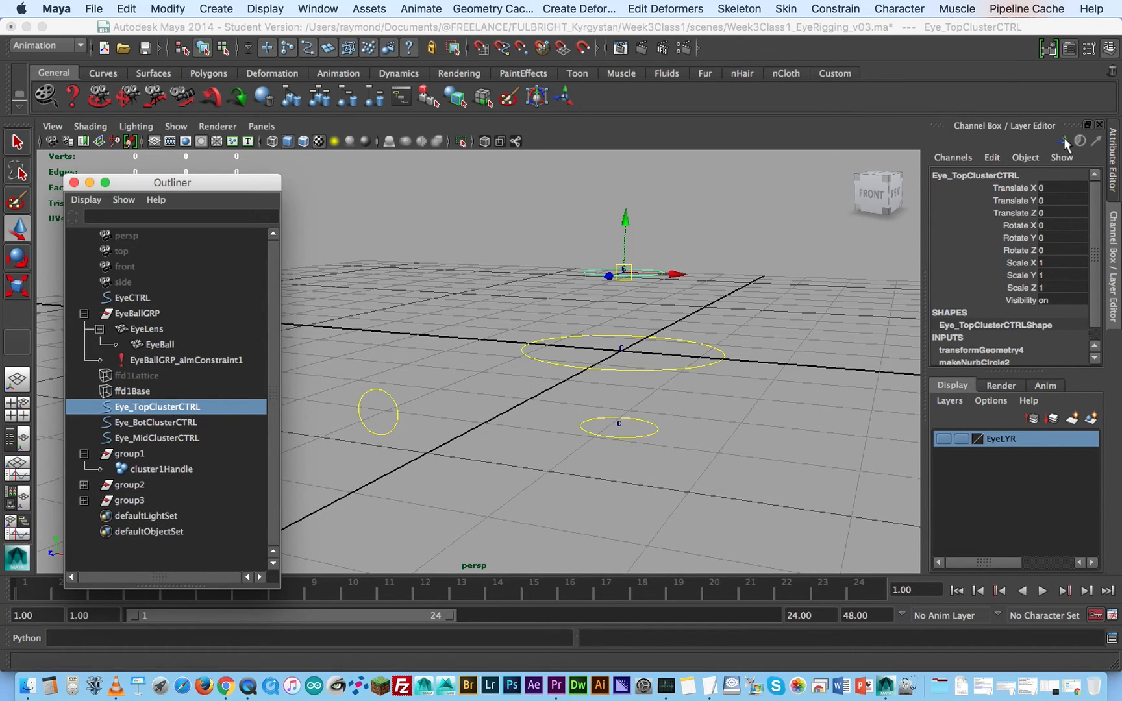
left_click(1013, 175)
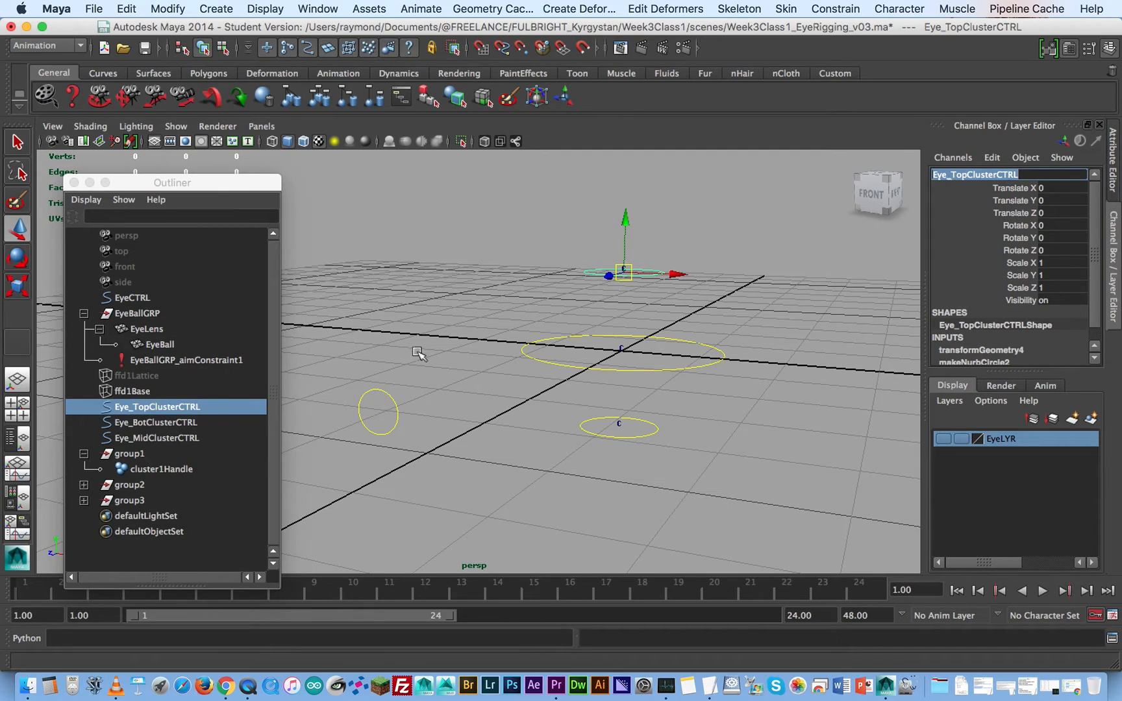
left_click(137, 454)
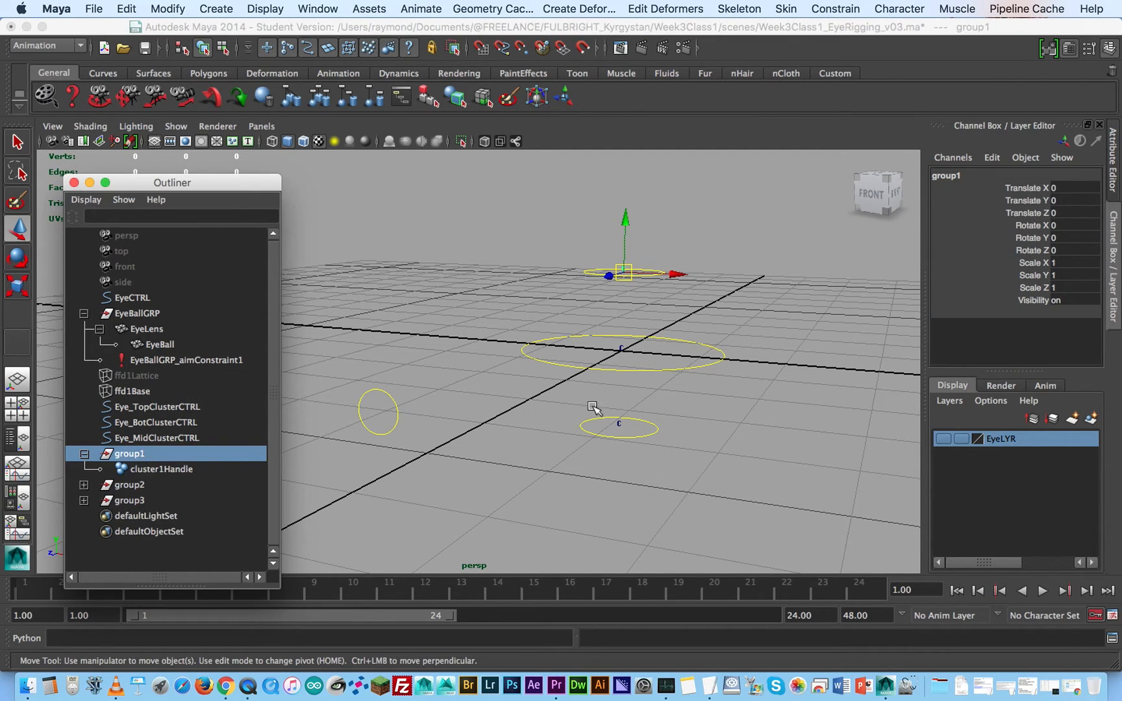
left_click(974, 175)
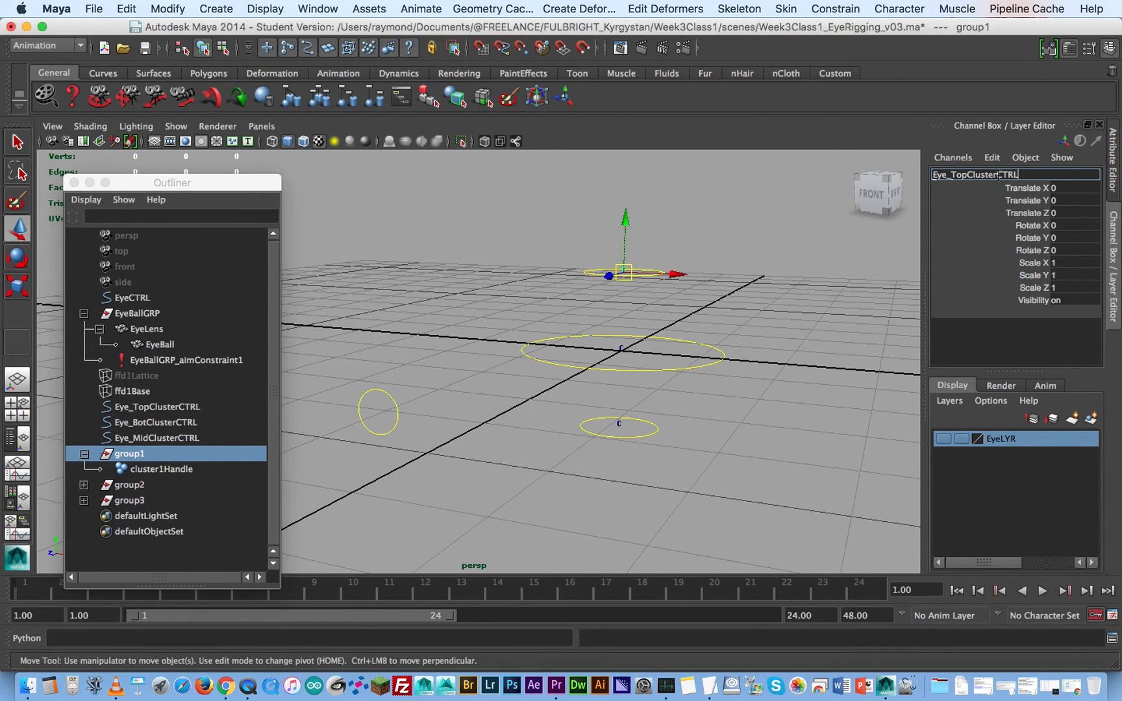
left_click_drag(998, 174, 1038, 174)
type("GRP")
key("Return")
key("super+c")
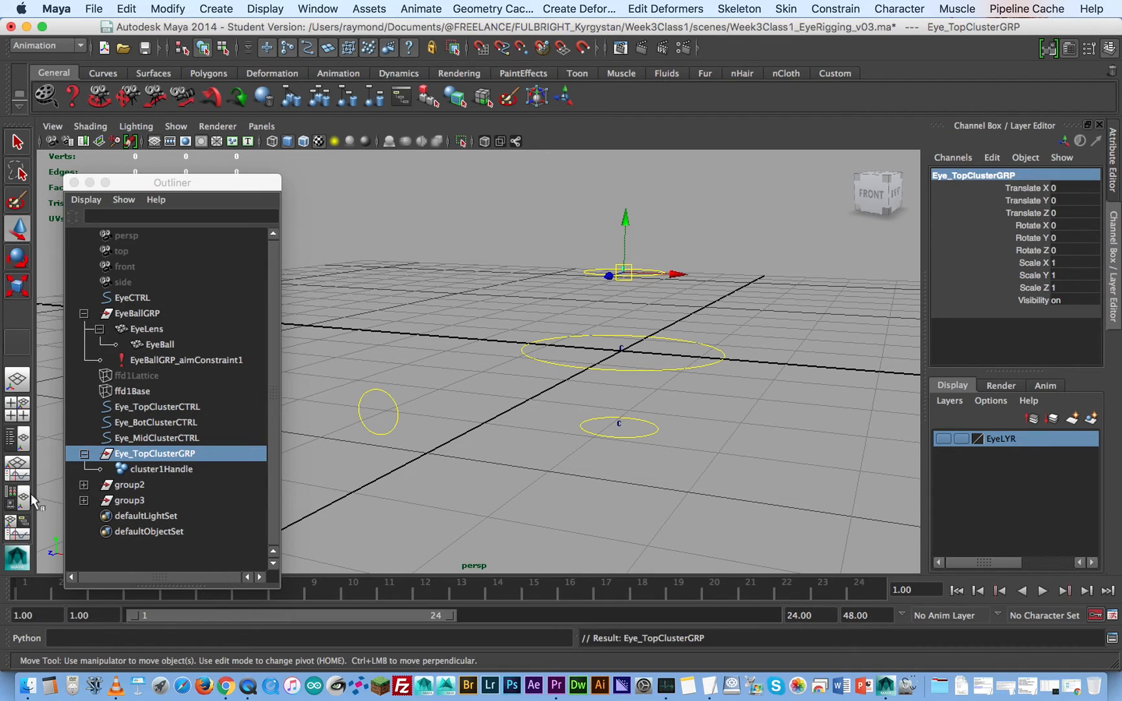
- Rename group2 as Eye_MidClusterGRP, based on the copied control name
left_click(170, 487)
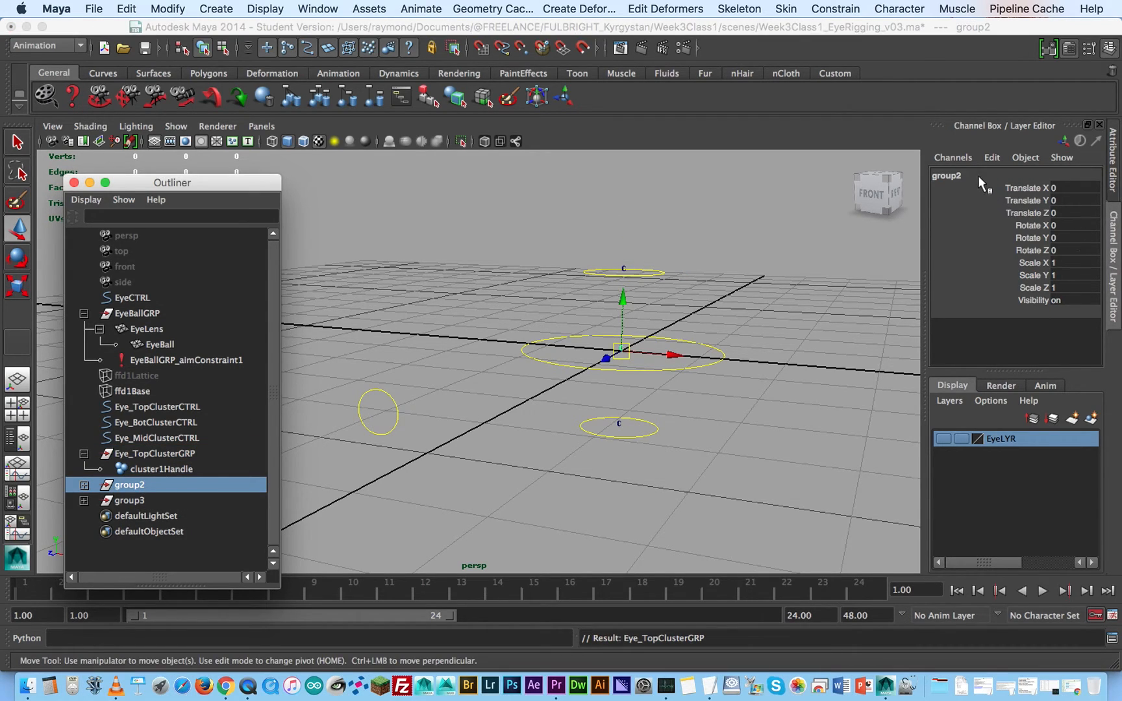
left_click(978, 176)
key("super+v")
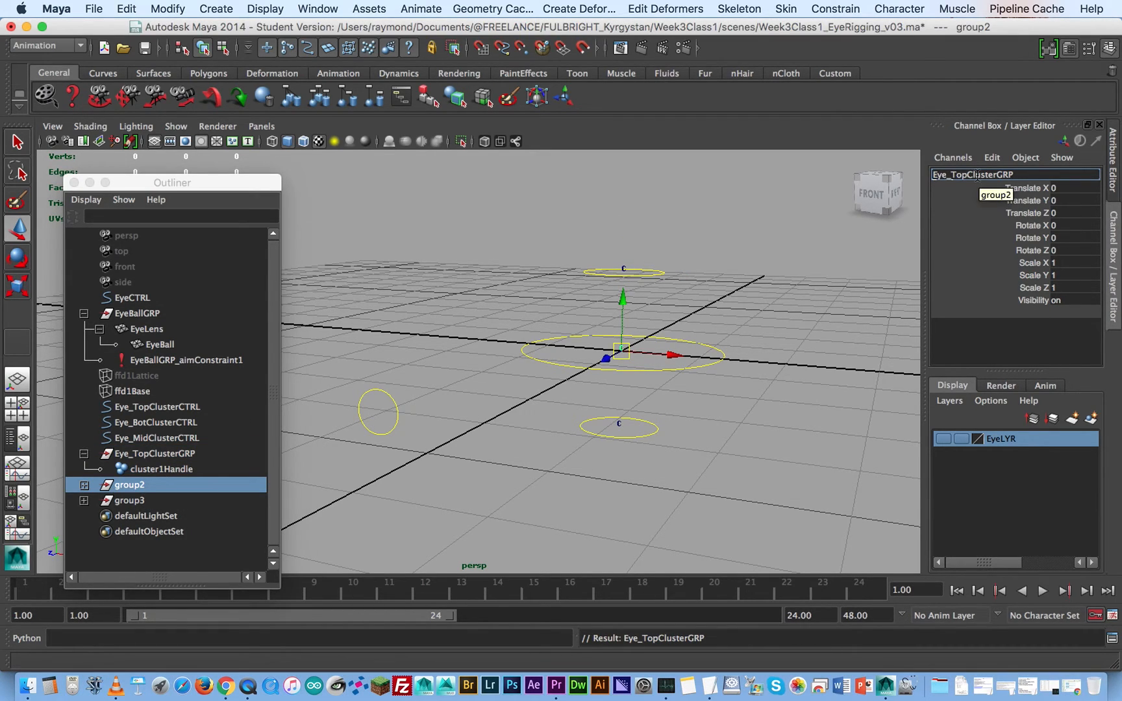
left_click_drag(969, 176, 952, 175)
type("Mid")
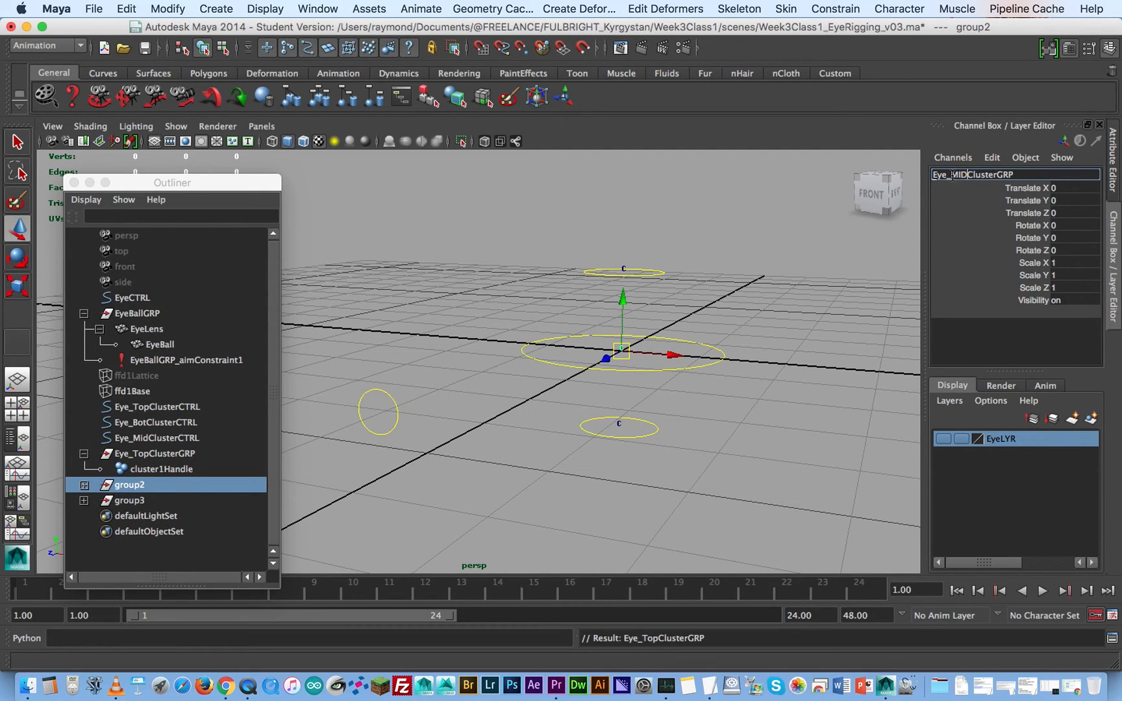
key("Return")
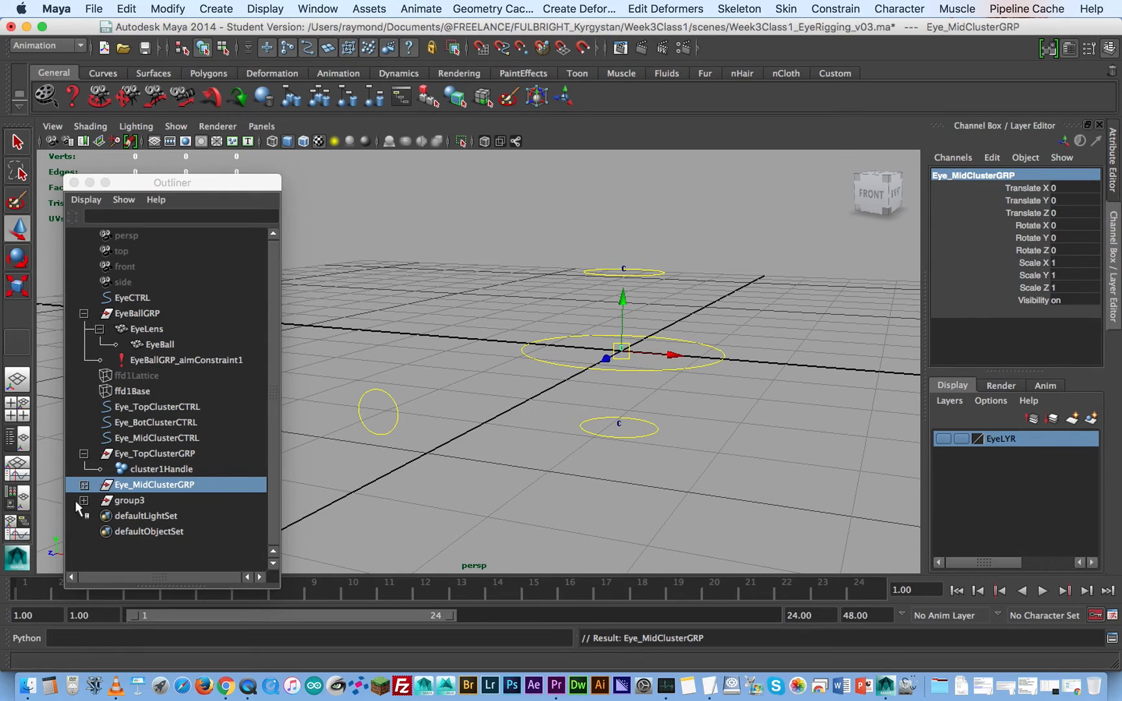
- Rename group3 as Eye_BotClusterGRP and collapse the Eye_TopClusterGRP hierarchy
left_click(129, 500)
double_click(994, 175)
key("super+v")
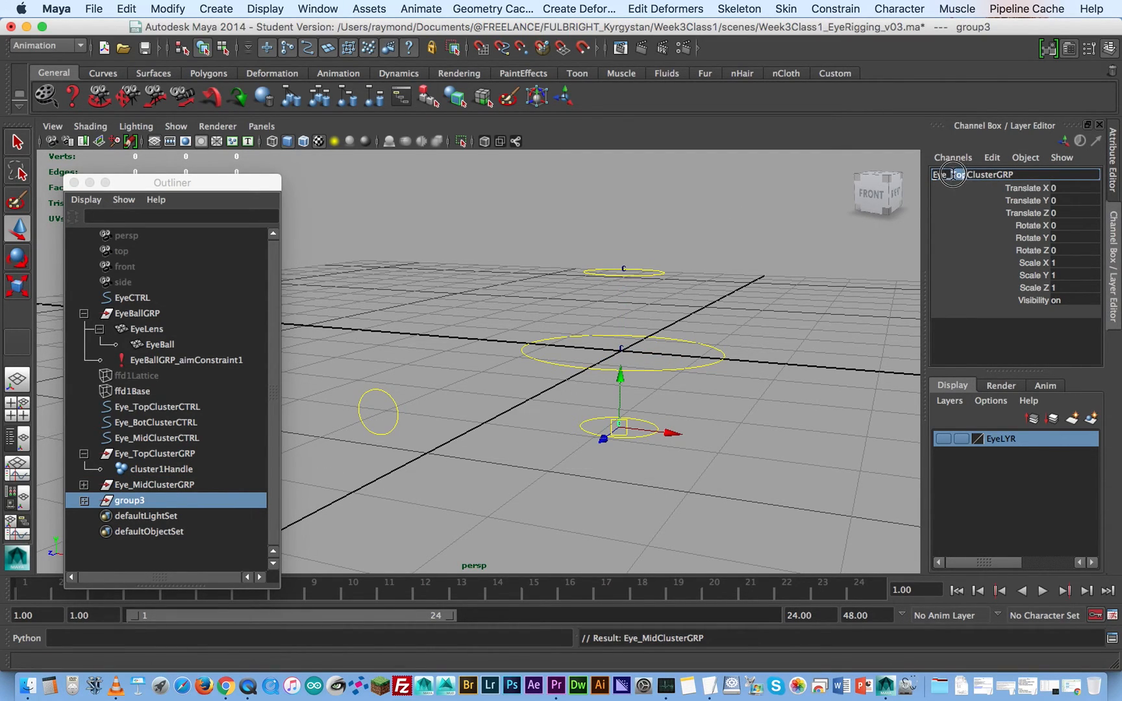
left_click_drag(969, 175, 952, 175)
type("Bot")
key("Return")
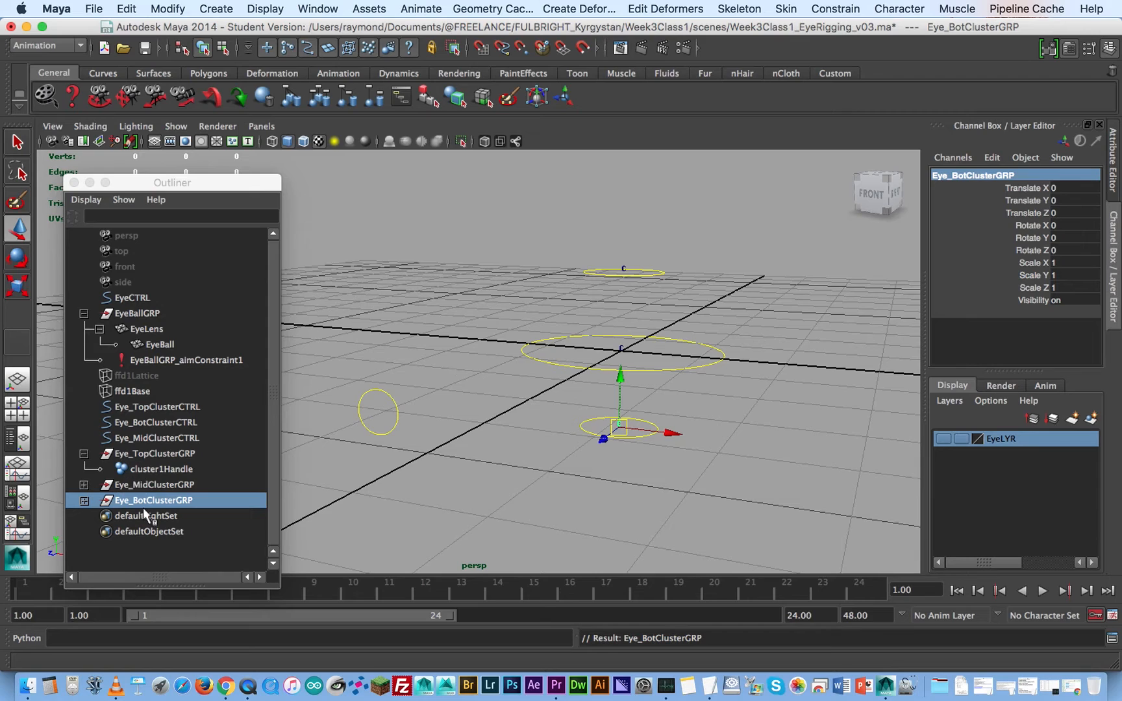
left_click(84, 454)
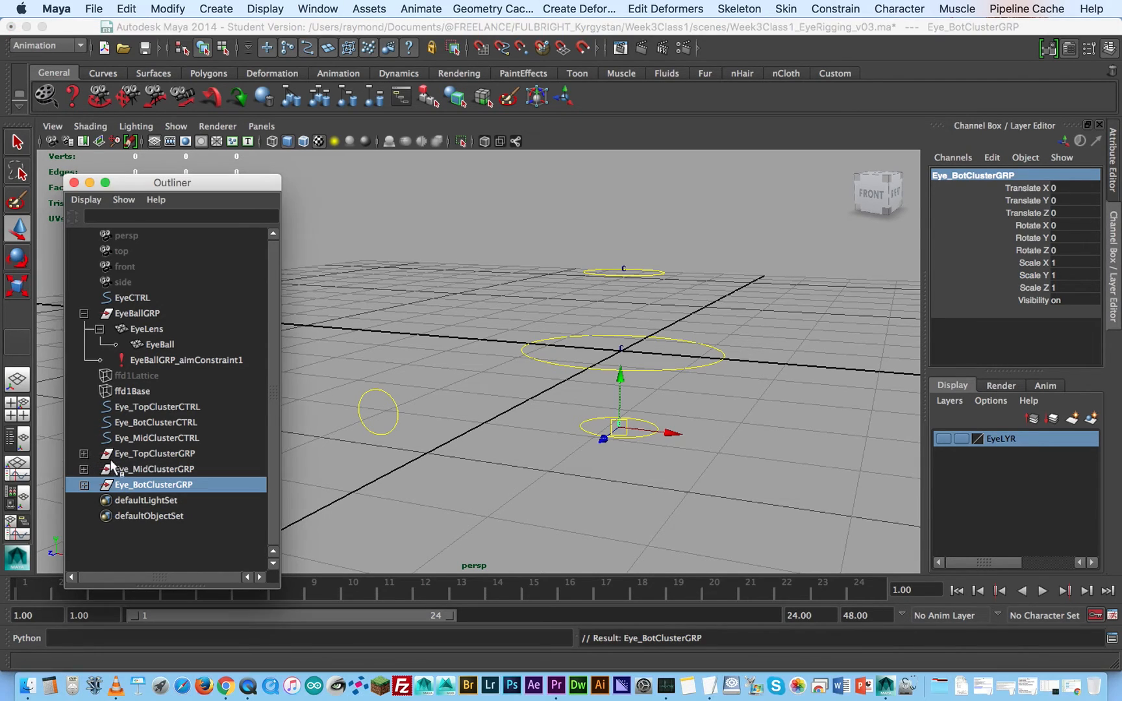
left_click(84, 453)
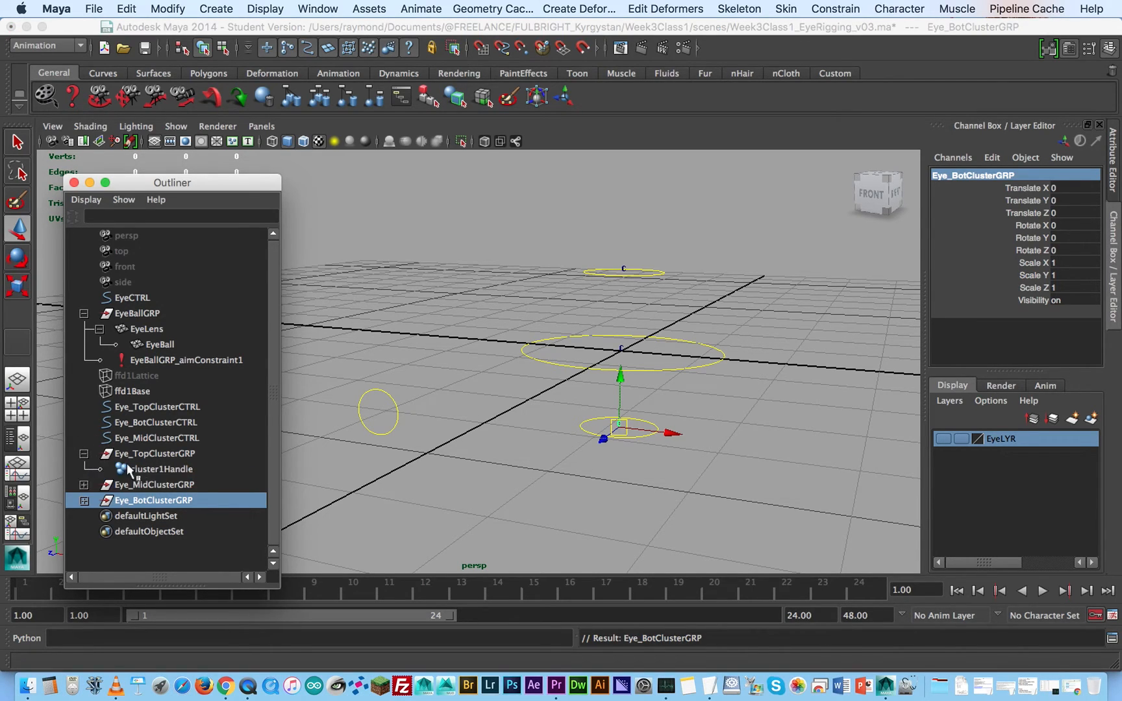
left_click(84, 454)
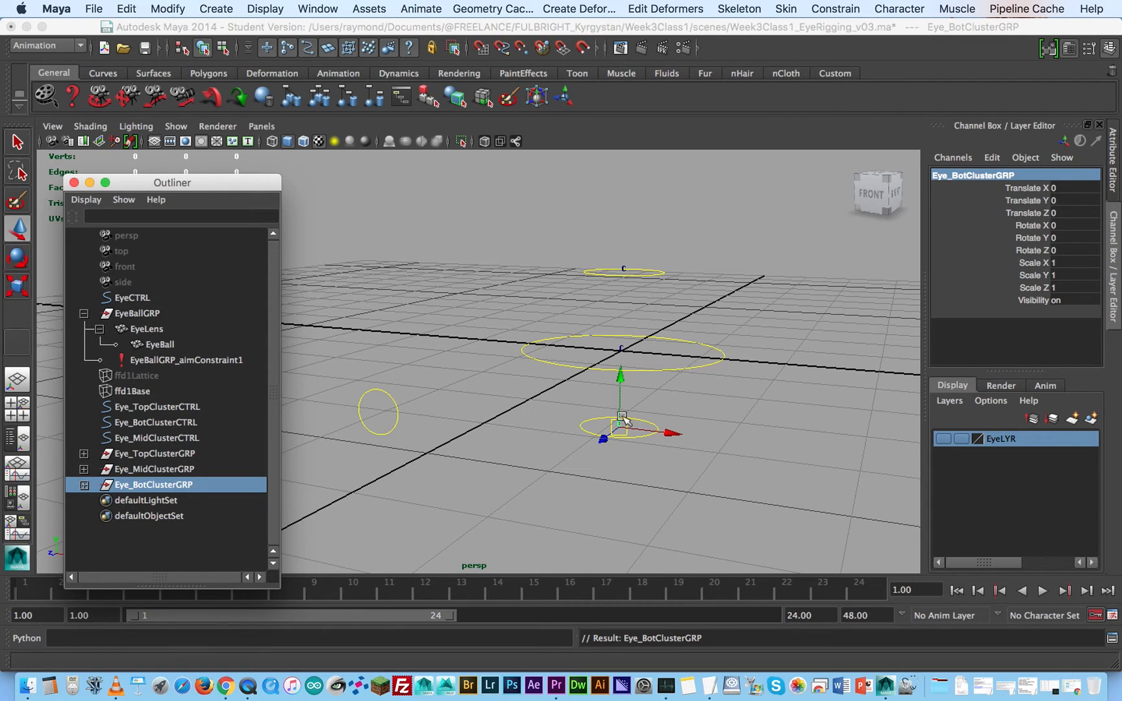
- Parent-constrain Eye_TopClusterGRP to Eye_TopClusterCTRL with maintained offset on all translate and rotate axes
left_click(722, 281)
left_click(662, 272)
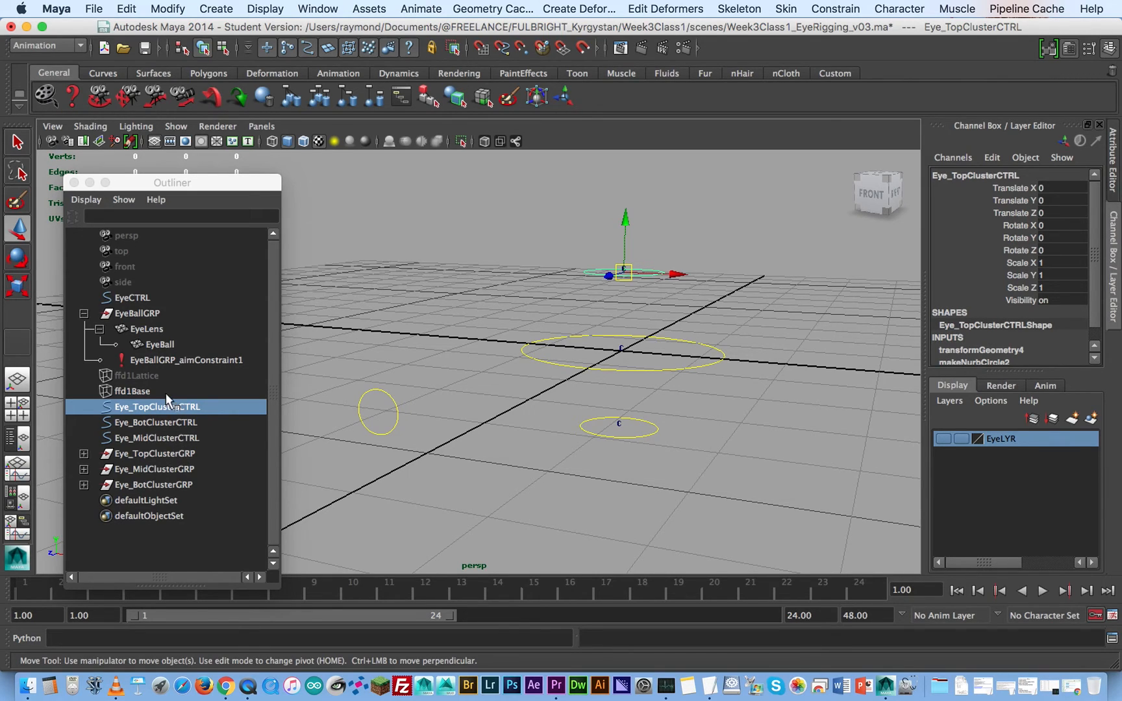
left_click(158, 452, "ctrl")
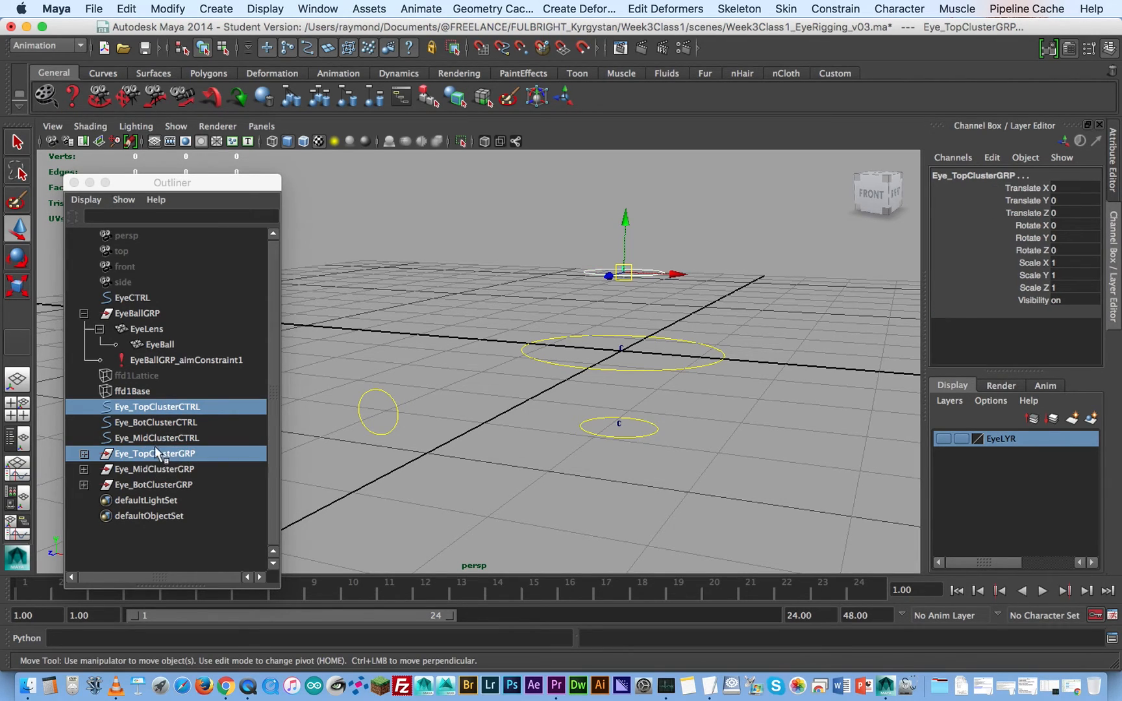
left_click(835, 8)
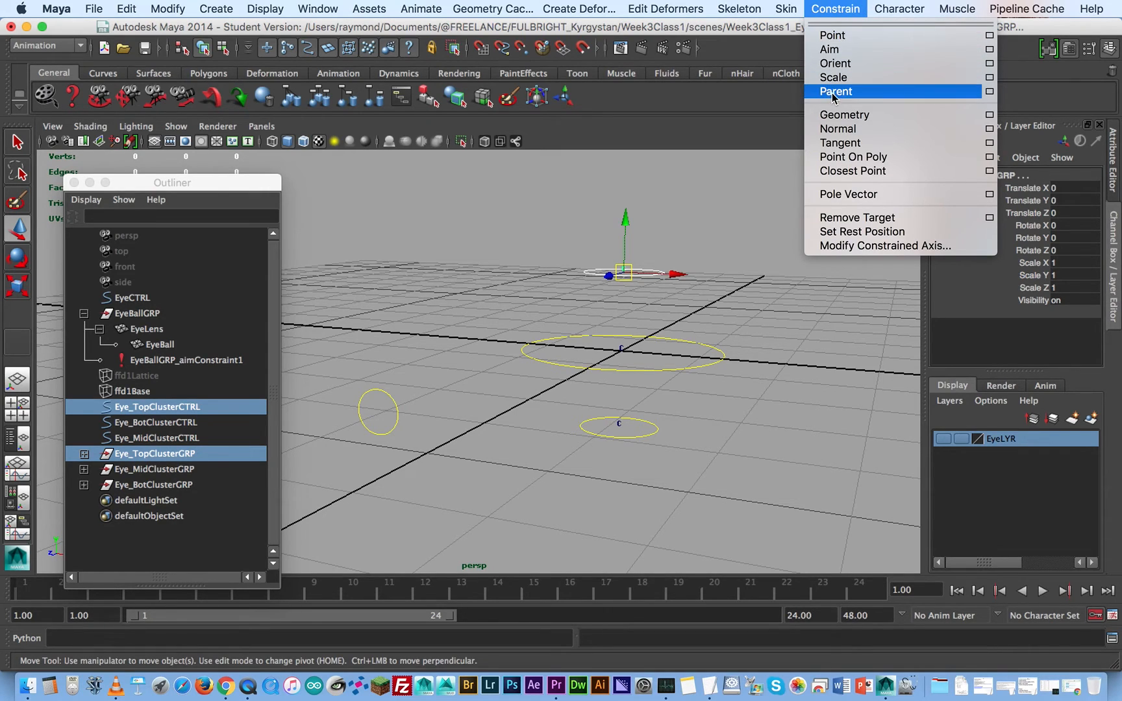
left_click(990, 92)
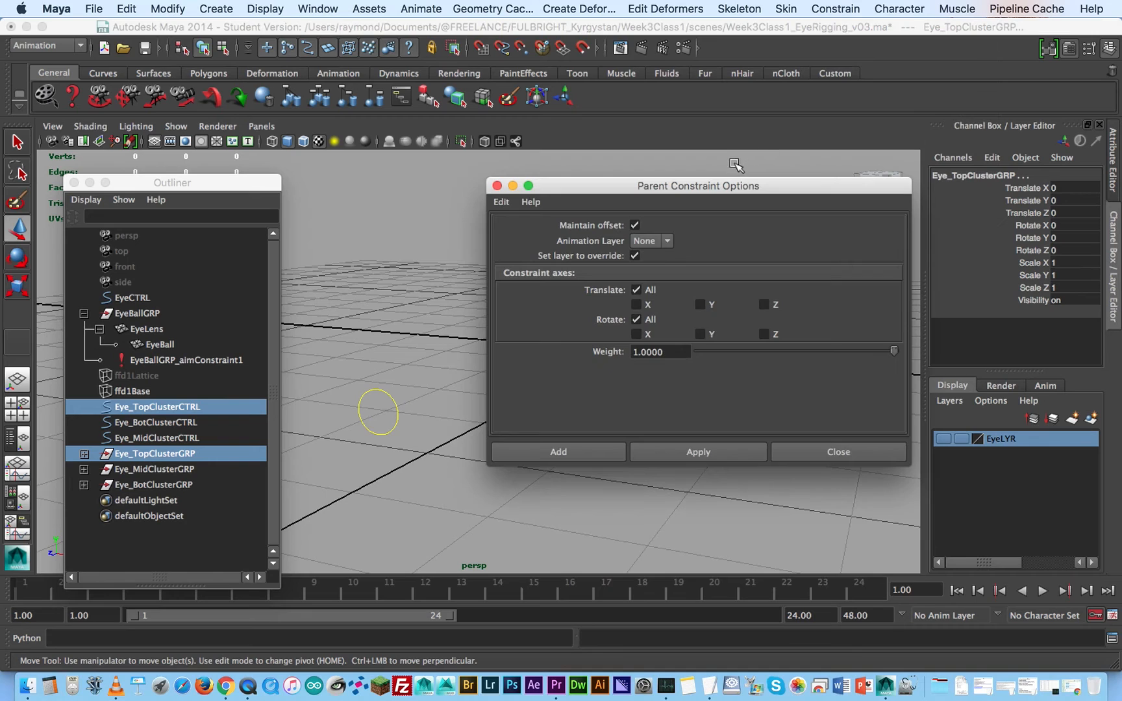
left_click_drag(765, 185, 391, 61)
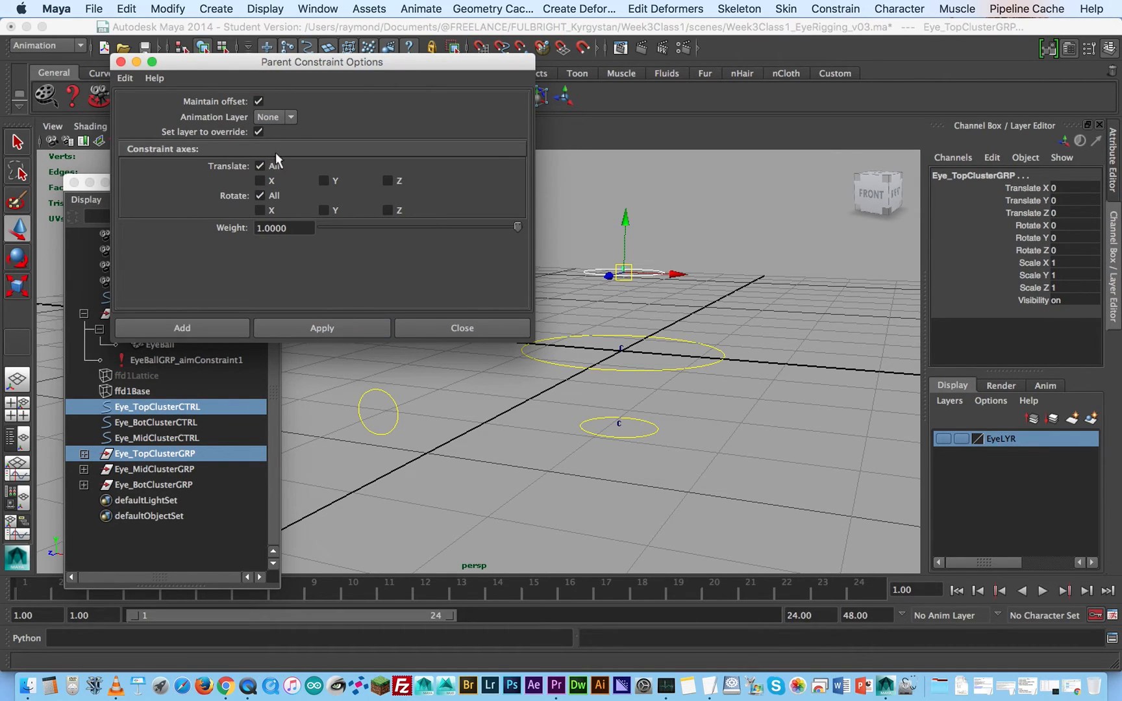
left_click(327, 327)
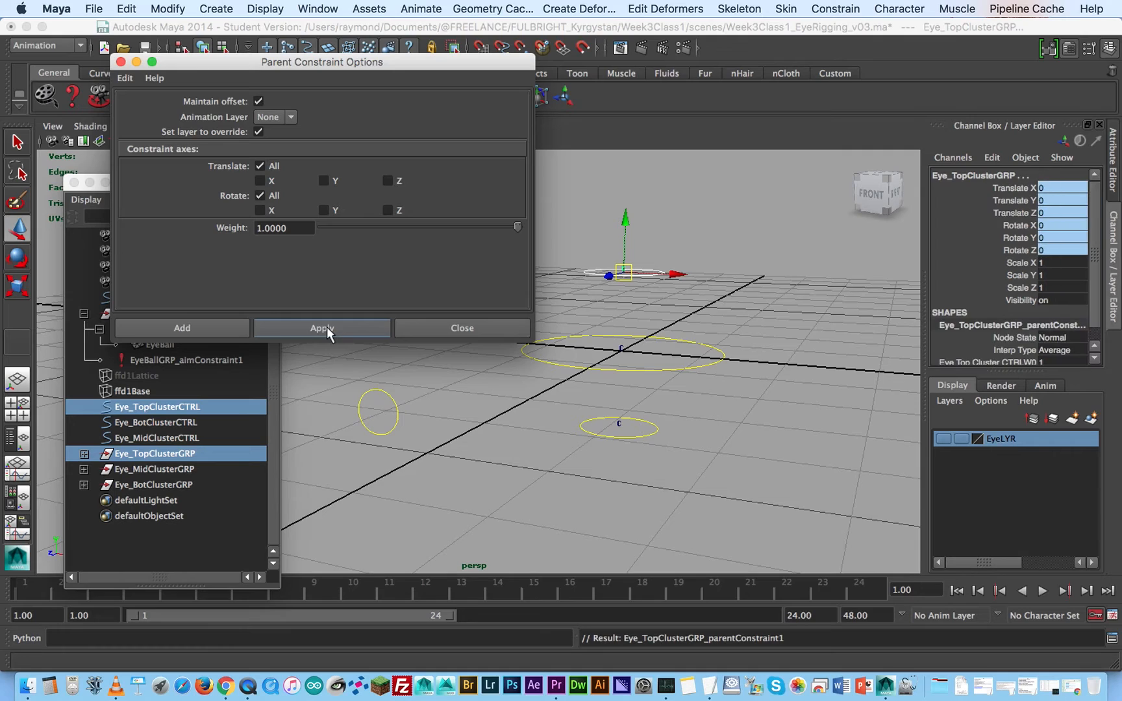
- Parent-constrain Eye_BotClusterGRP to Eye_BotClusterCTRL with the same maintained-offset options
left_click_drag(418, 71, 398, 119)
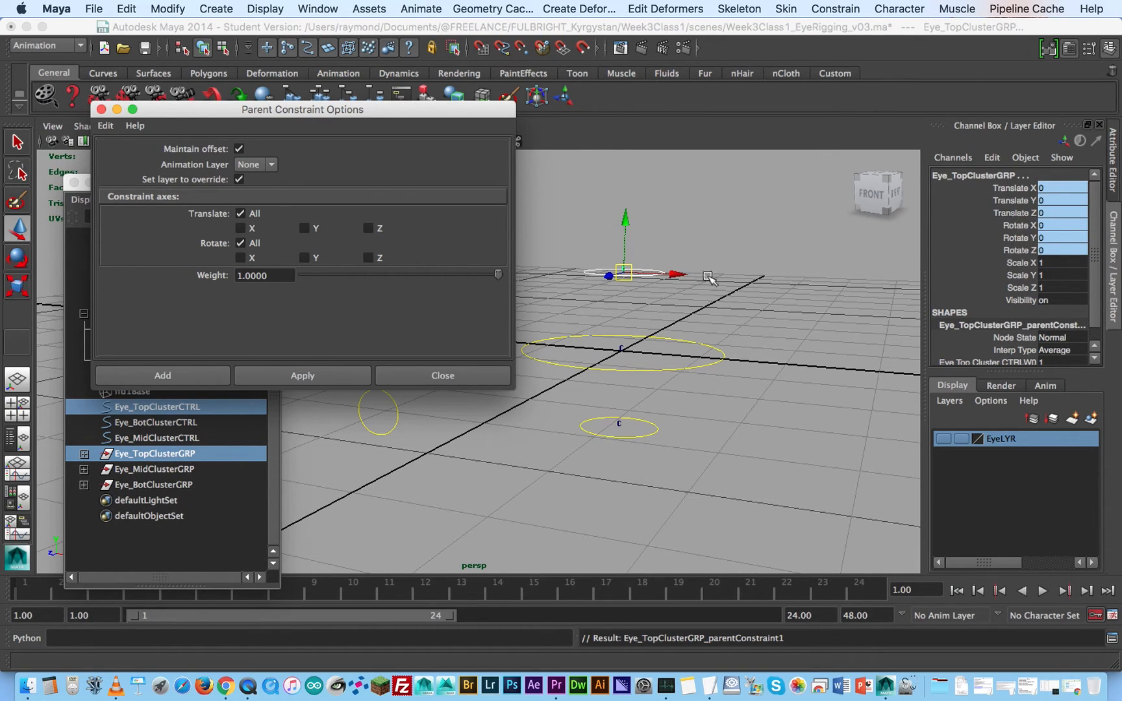
left_click_drag(365, 121, 345, 96)
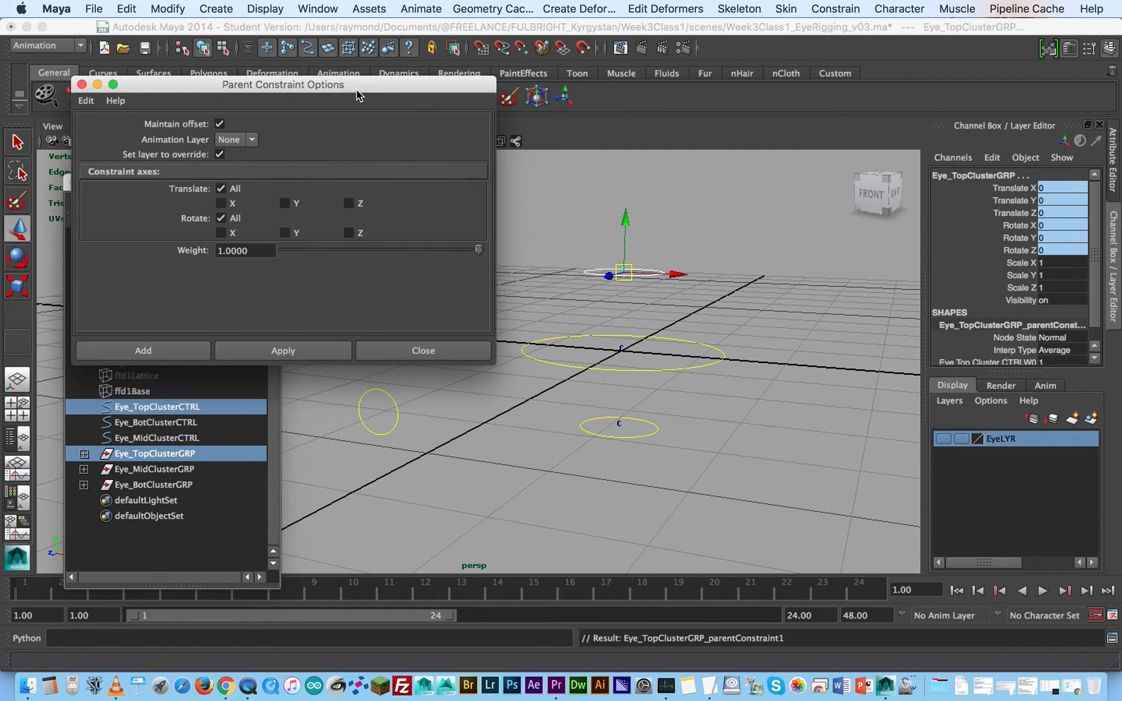
left_click(183, 422)
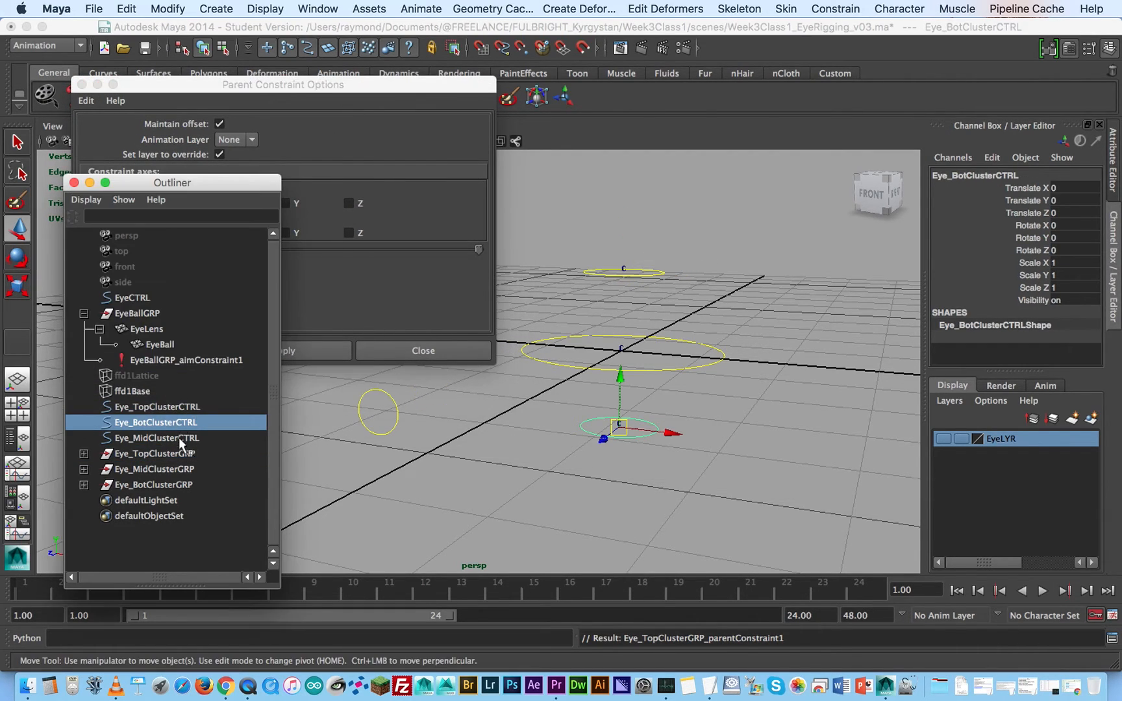
left_click(170, 484, "ctrl")
left_click_drag(317, 85, 405, 79)
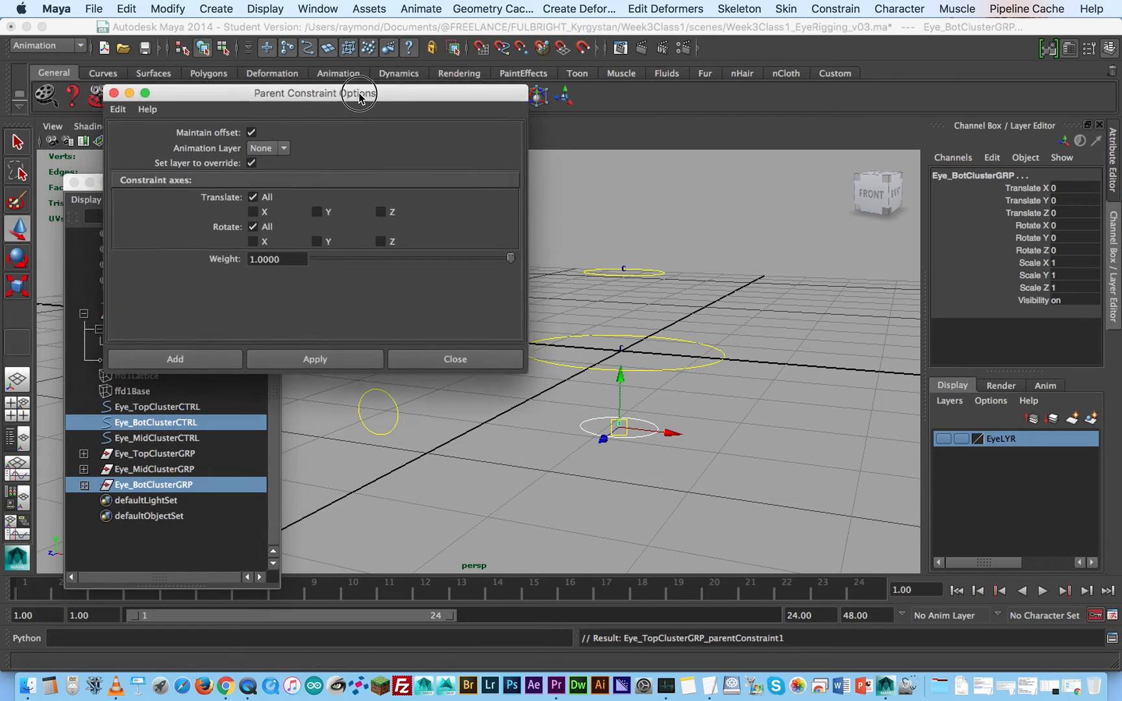
left_click(371, 344)
- Parent-constrain Eye_MidClusterGRP to Eye_MidClusterCTRL with the same options, and clear the selection
left_click(175, 437)
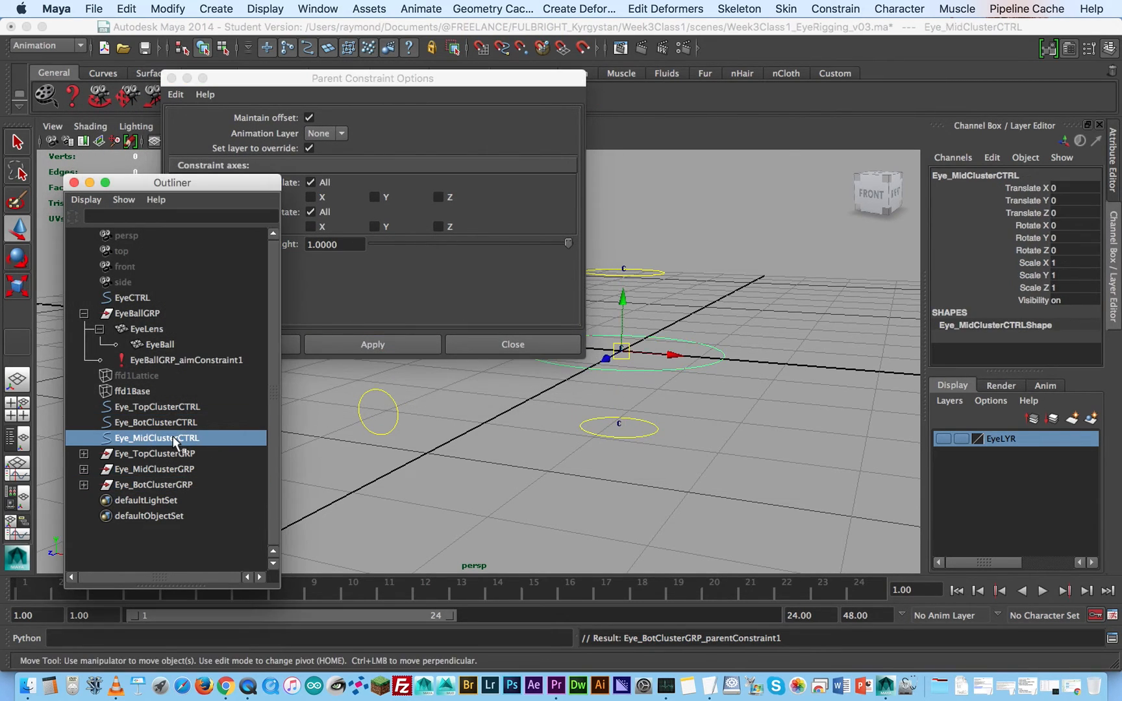
left_click(170, 469, "ctrl")
left_click(376, 344)
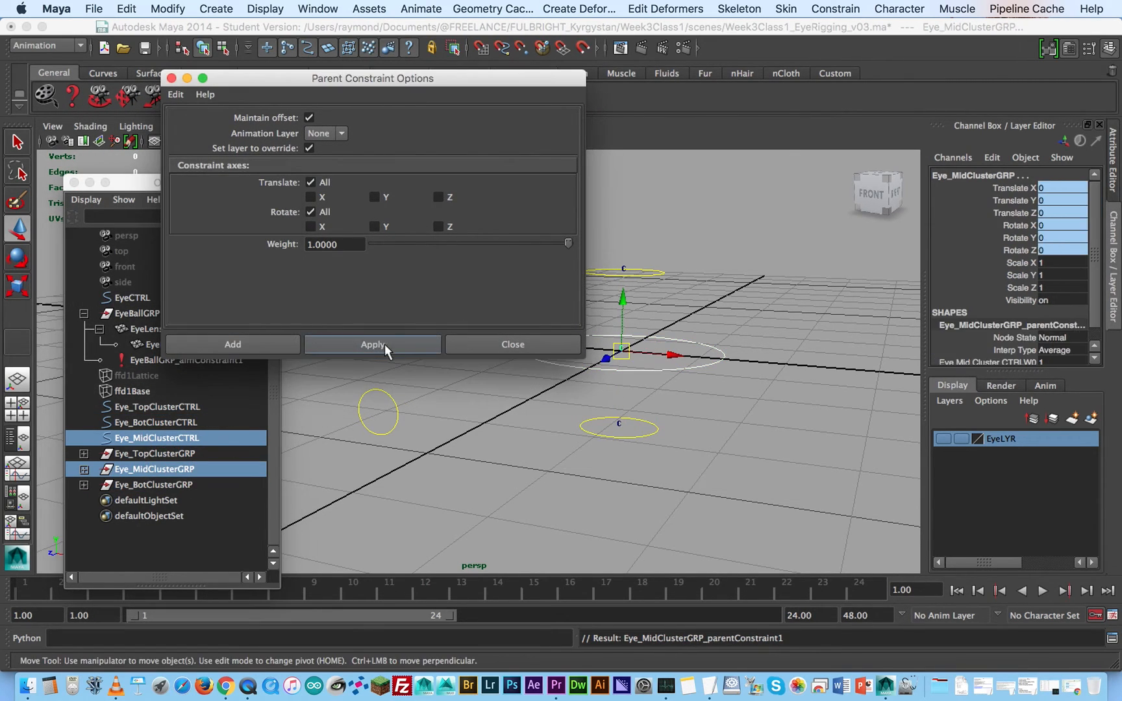
left_click(732, 221)
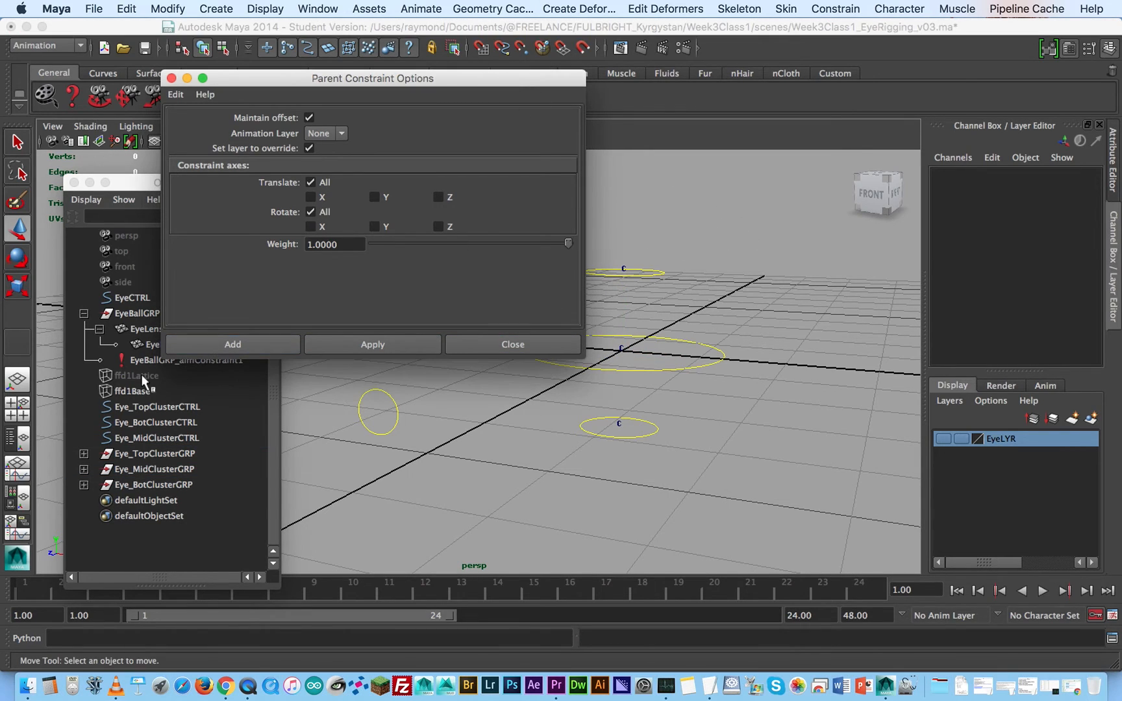
- Close the parent constraint options and scale-constrain Eye_TopClusterGRP to Eye_TopClusterCTRL with maintained offset on all axes
left_click(663, 272)
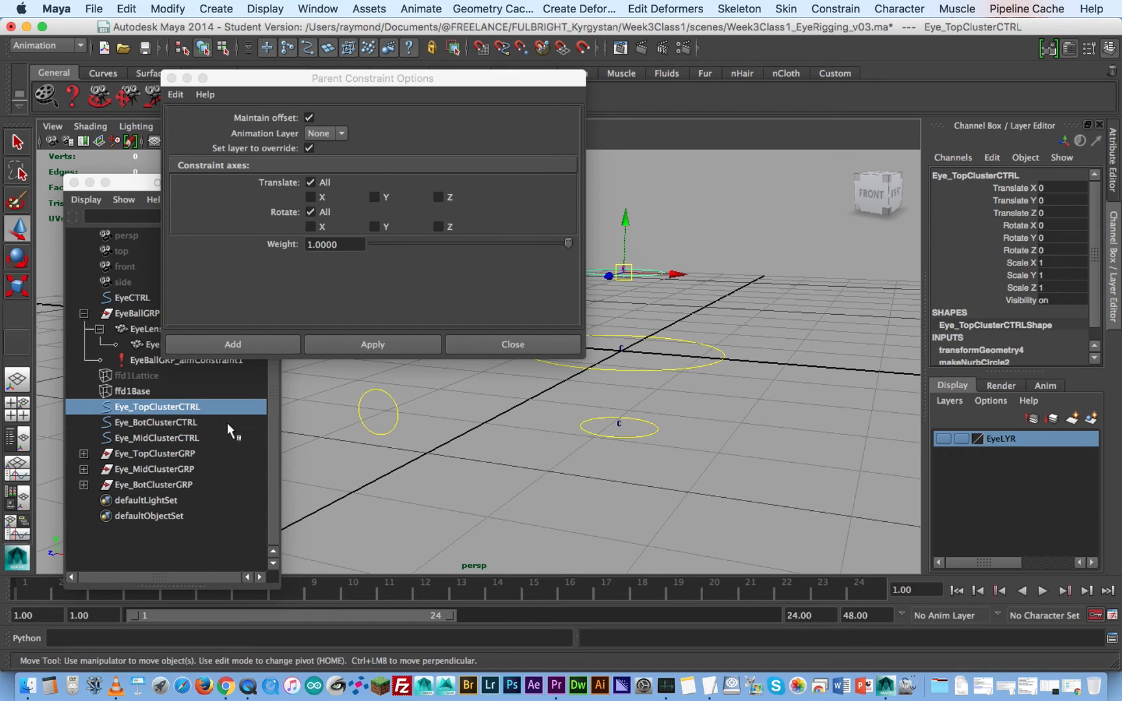
left_click_drag(462, 78, 421, 46)
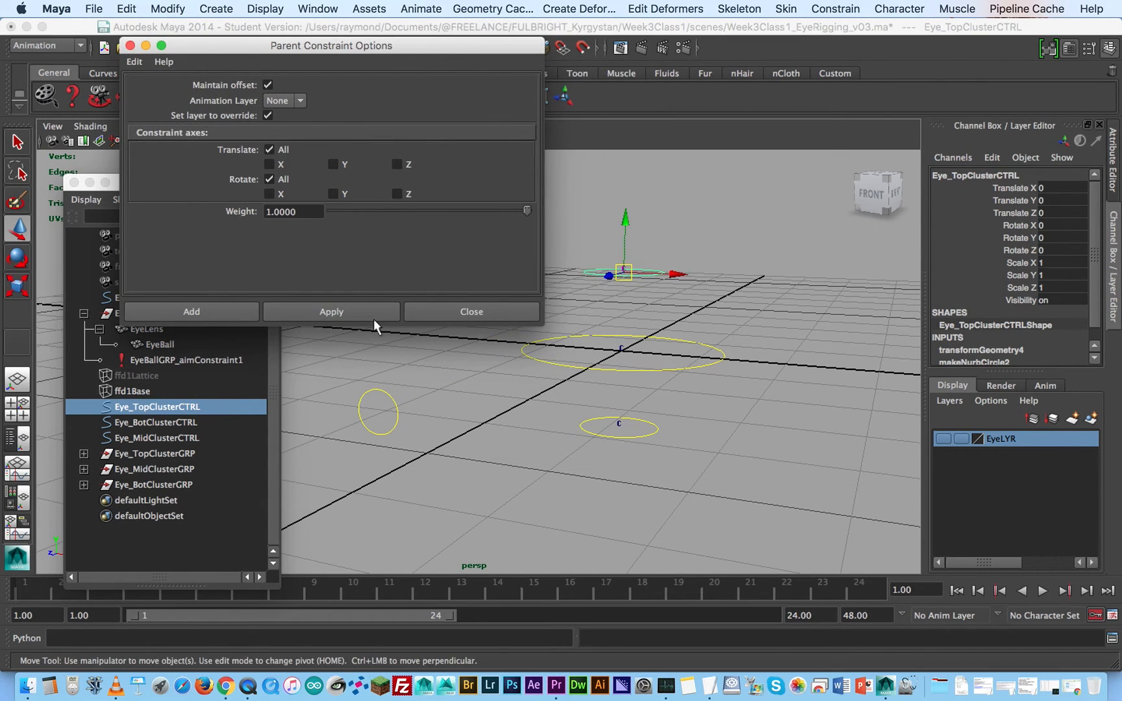
left_click(449, 312)
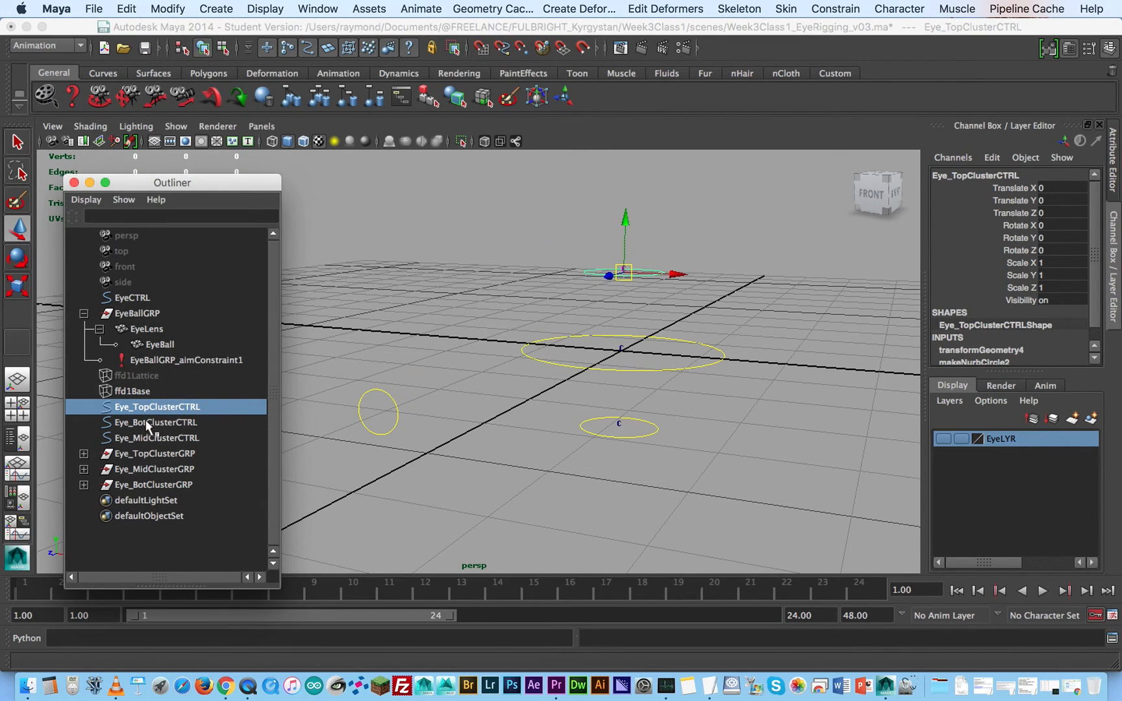
left_click(164, 455, "ctrl")
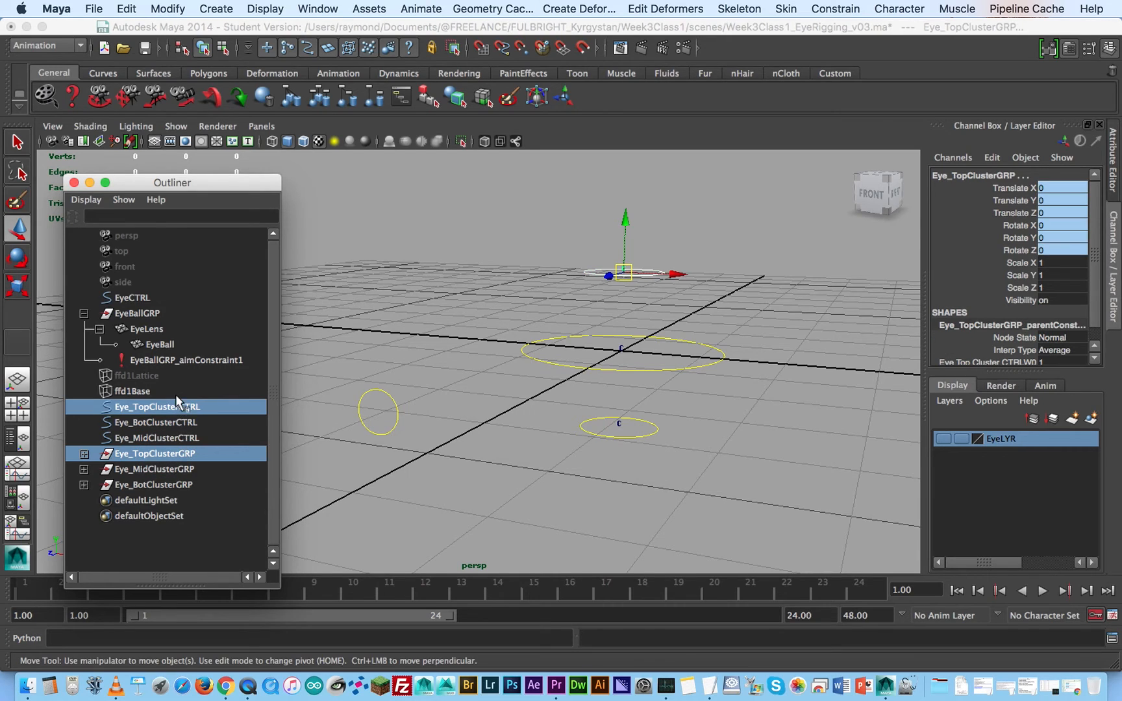
left_click(844, 6)
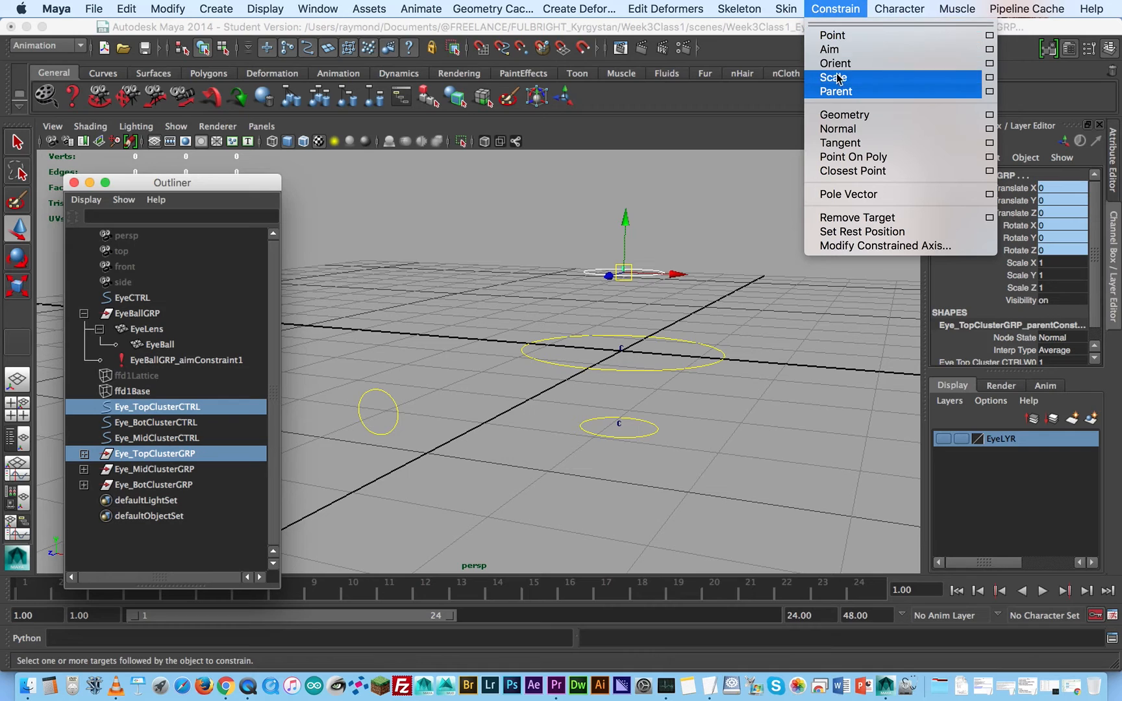
left_click(989, 78)
left_click_drag(325, 52, 674, 68)
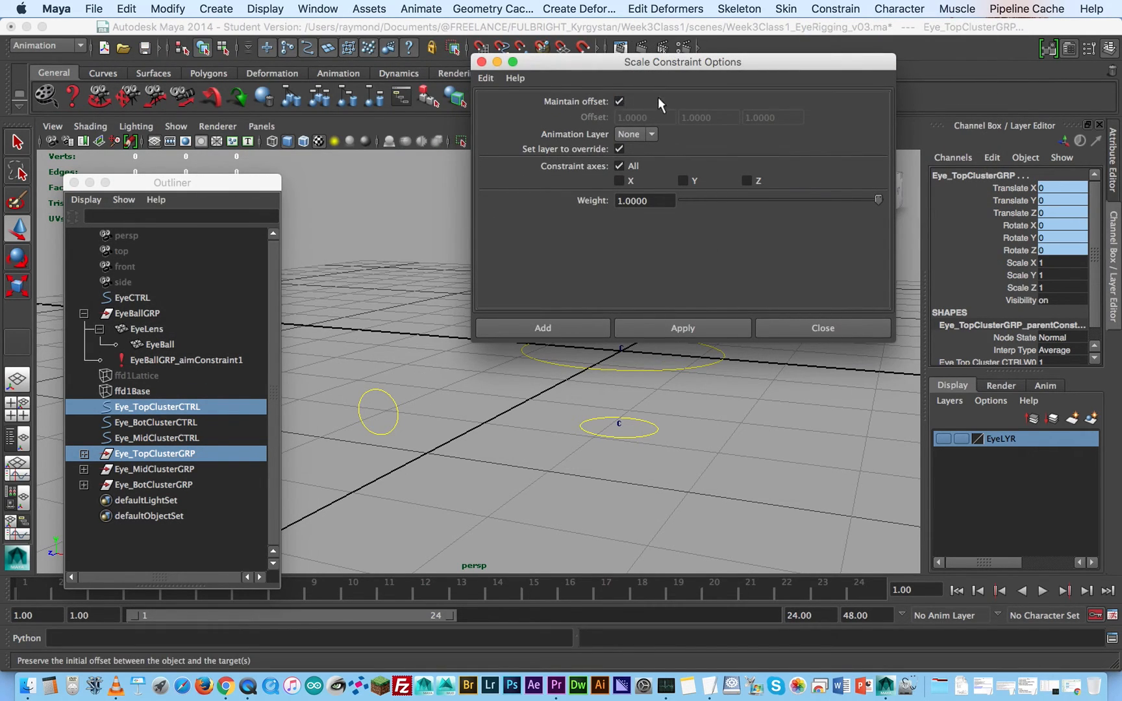
left_click(676, 327)
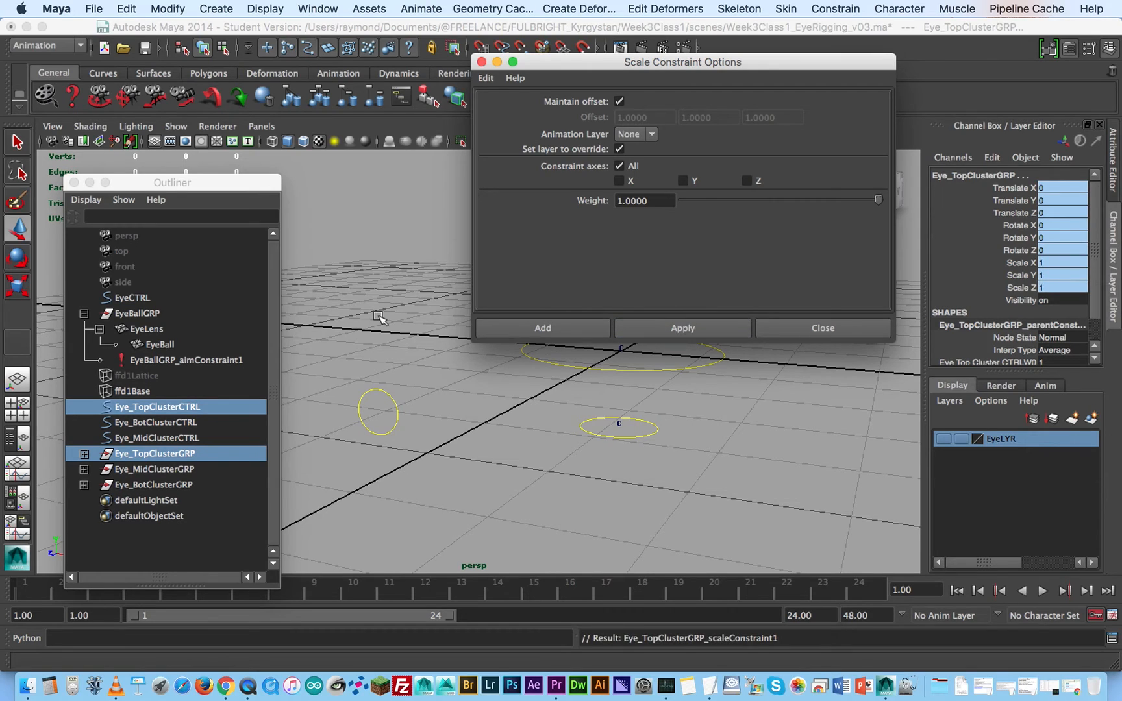
- Scale-constrain Eye_BotClusterGRP to Eye_BotClusterCTRL with maintained offset on all axes
left_click(156, 422)
left_click(155, 484, "ctrl")
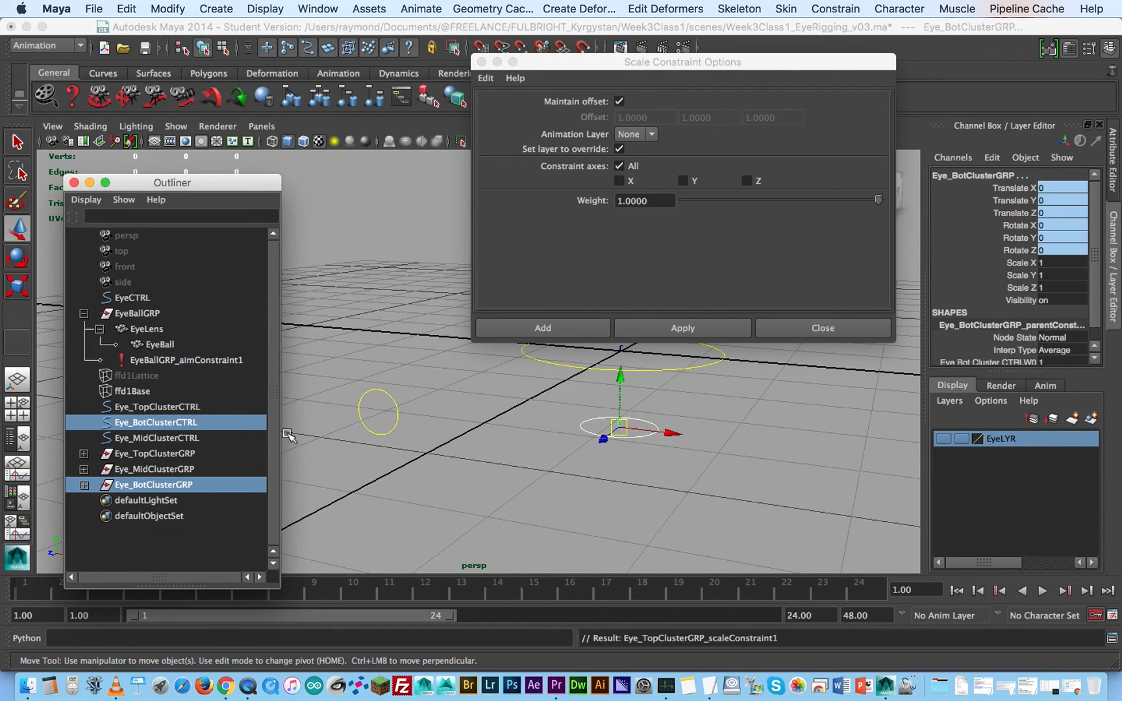
left_click(684, 322)
- Scale-constrain Eye_MidClusterGRP to Eye_MidClusterCTRL with the same options, close the constraint options and clear the selection
left_click(173, 438)
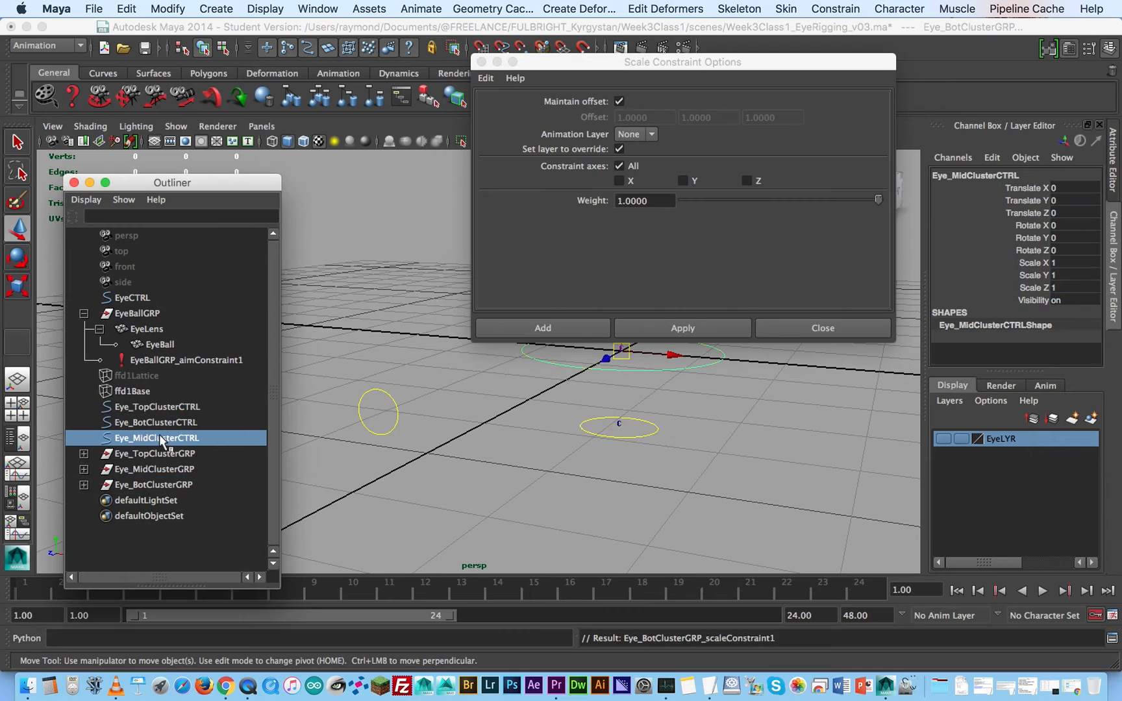
left_click(158, 469, "ctrl")
left_click(707, 329)
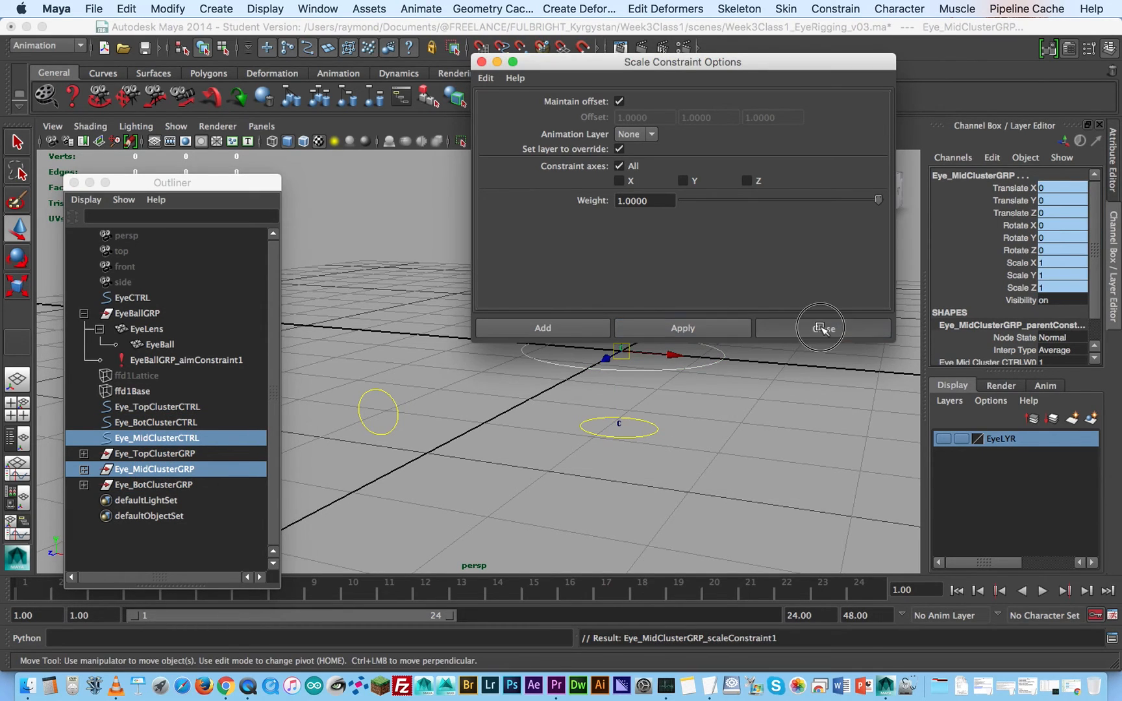
left_click(825, 327)
left_click(765, 330)
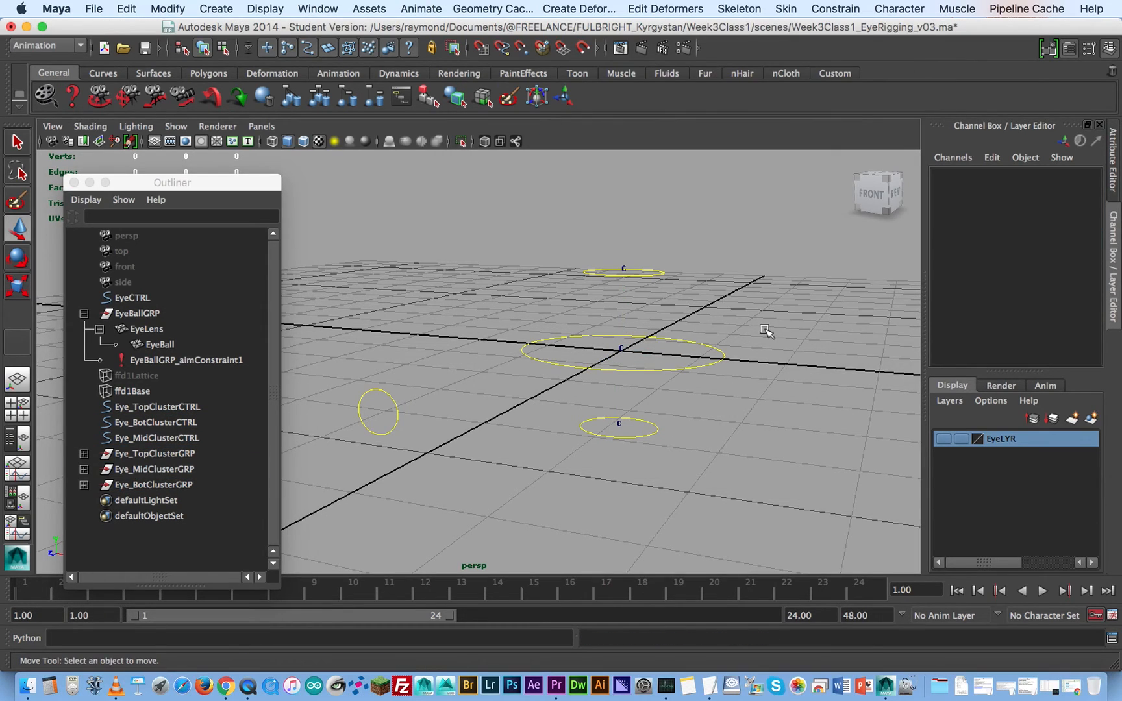
- Hide the three cluster handles inside the circle controls by setting their Visibility to 0
left_click(624, 264)
mouse_move(692, 250)
left_mouse_down("alt")
mouse_move(701, 281)
mouse_move(695, 272)
left_mouse_up("alt")
left_click(611, 341, "shift")
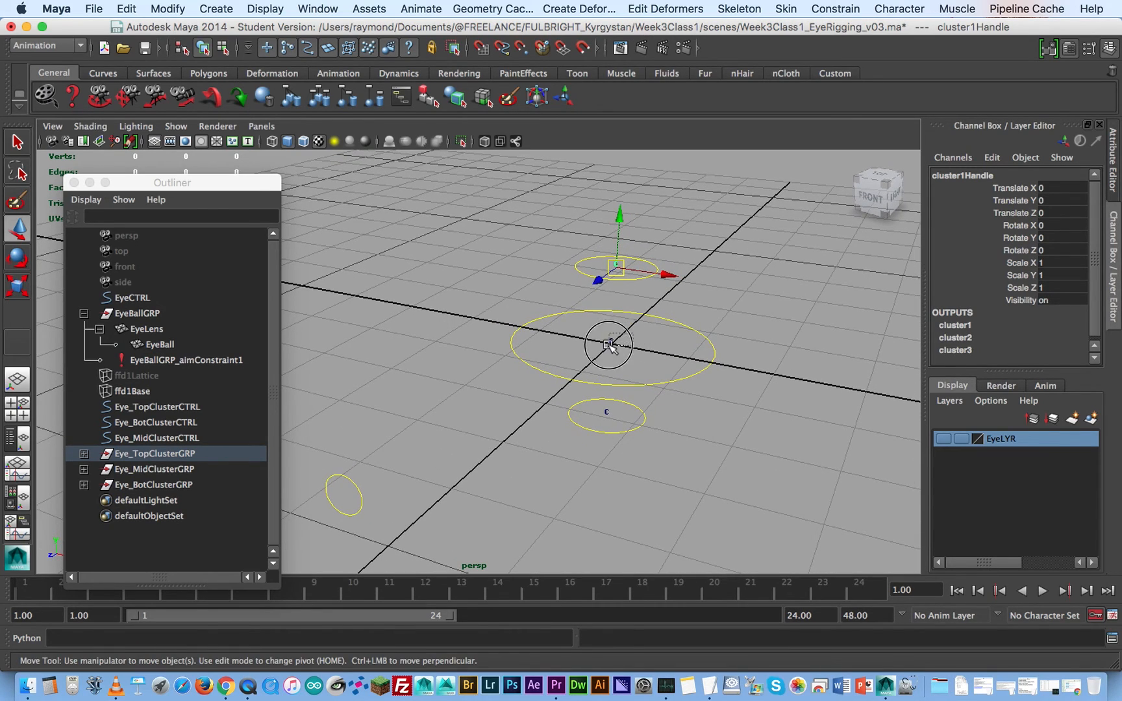
left_click(608, 416, "shift")
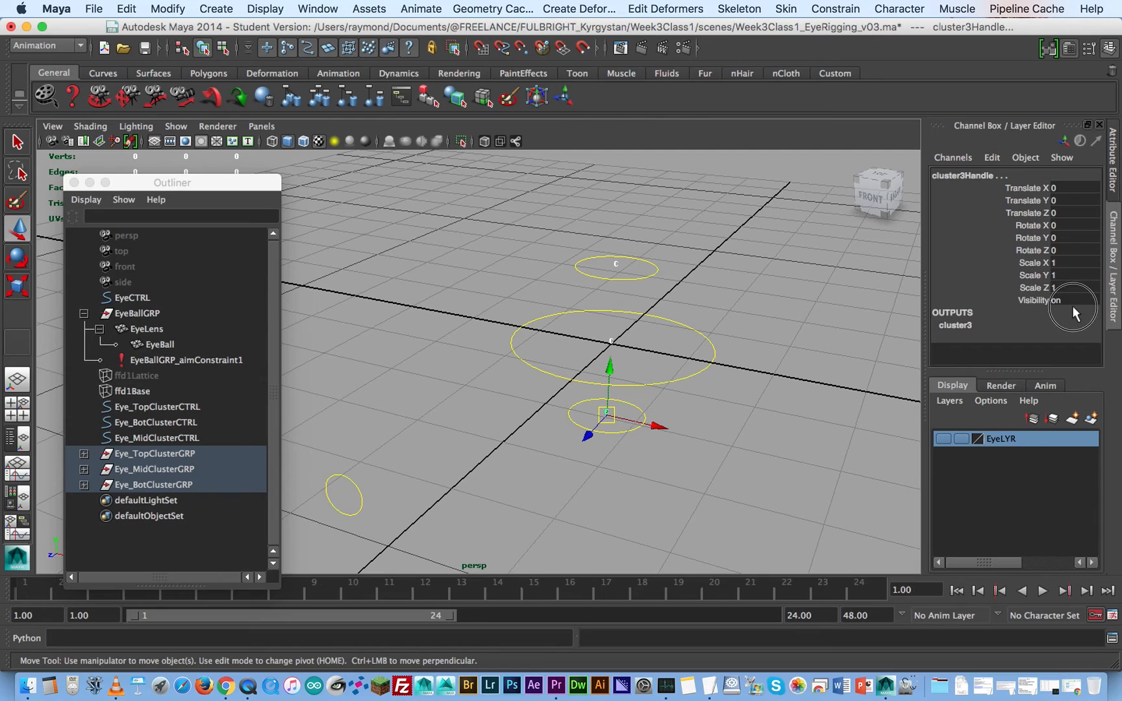
type("0")
key("Return")
left_click(509, 431)
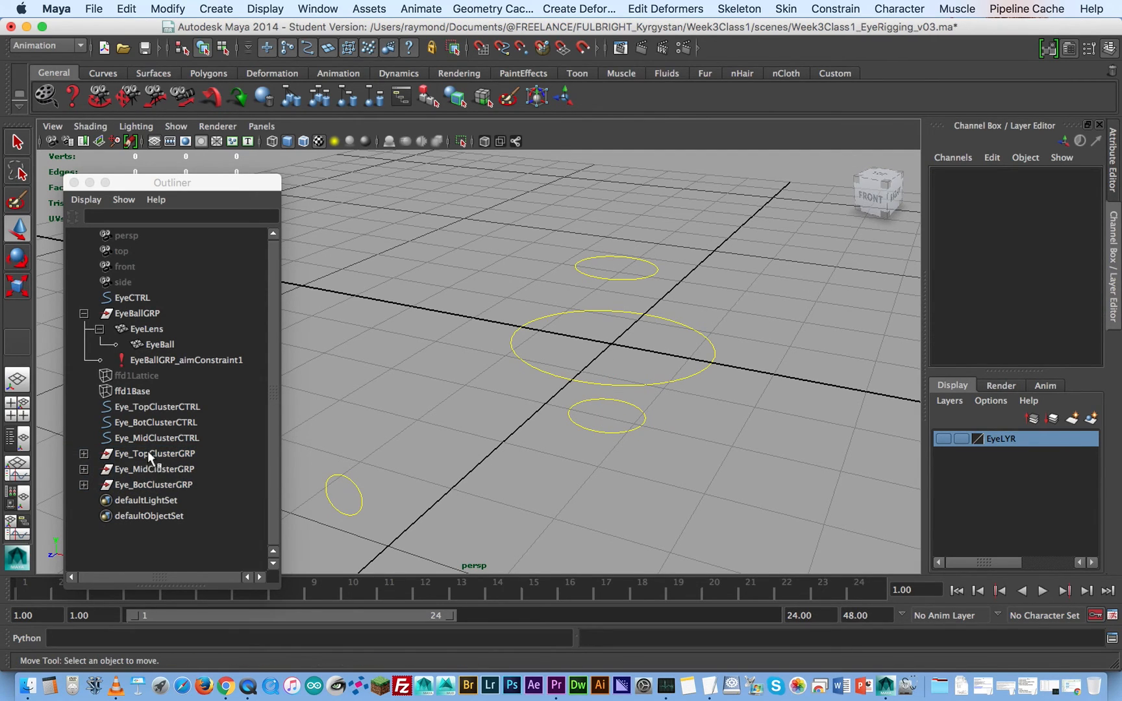
- Make the EyeLYR display layer visible and set it to reference mode so the eye geometry cannot be selected
left_click(944, 439)
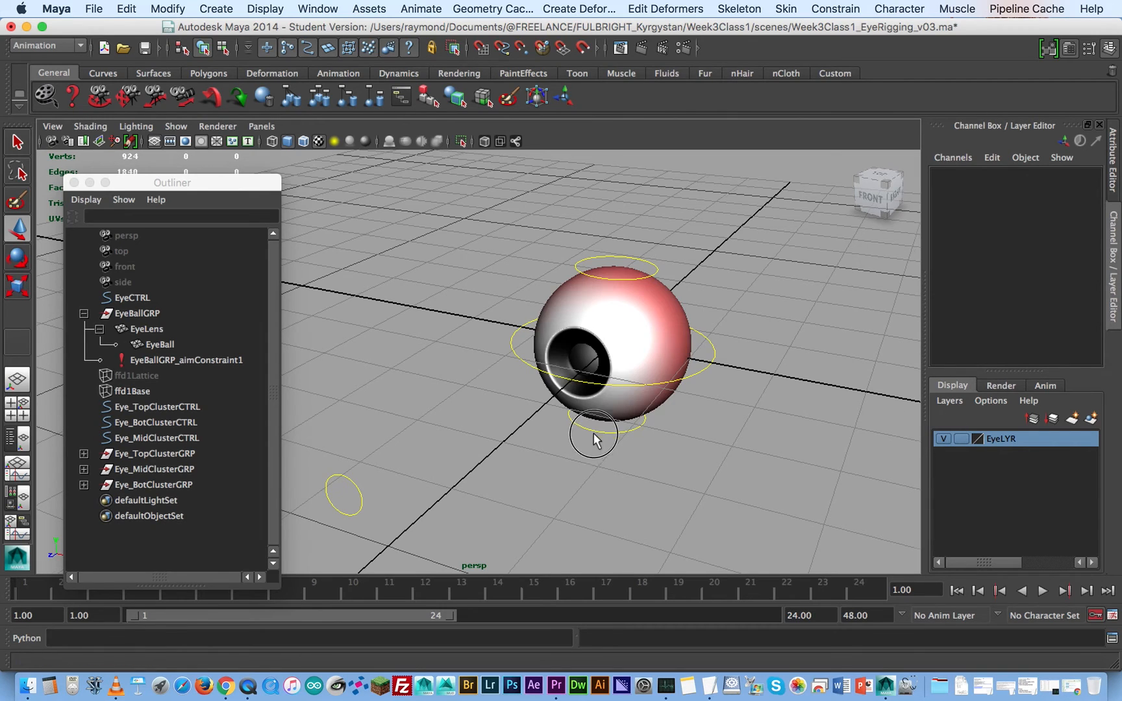
left_click_drag(594, 434, 603, 401, "alt")
left_click(639, 321)
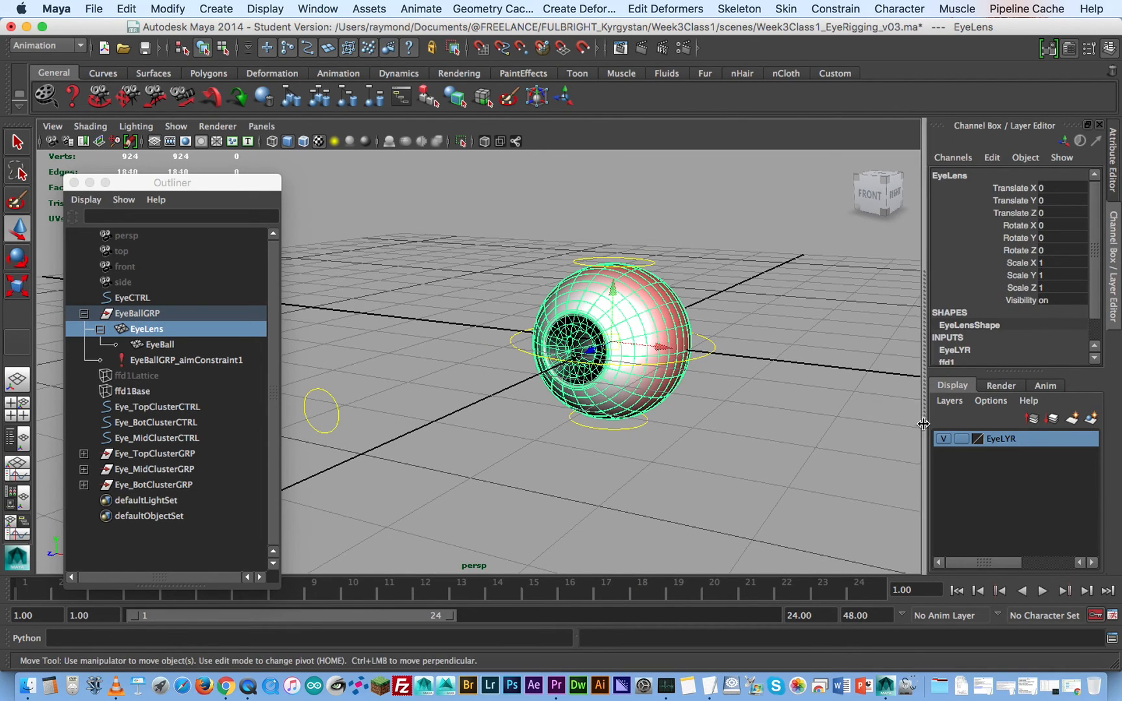
left_click(961, 439)
left_click(962, 439)
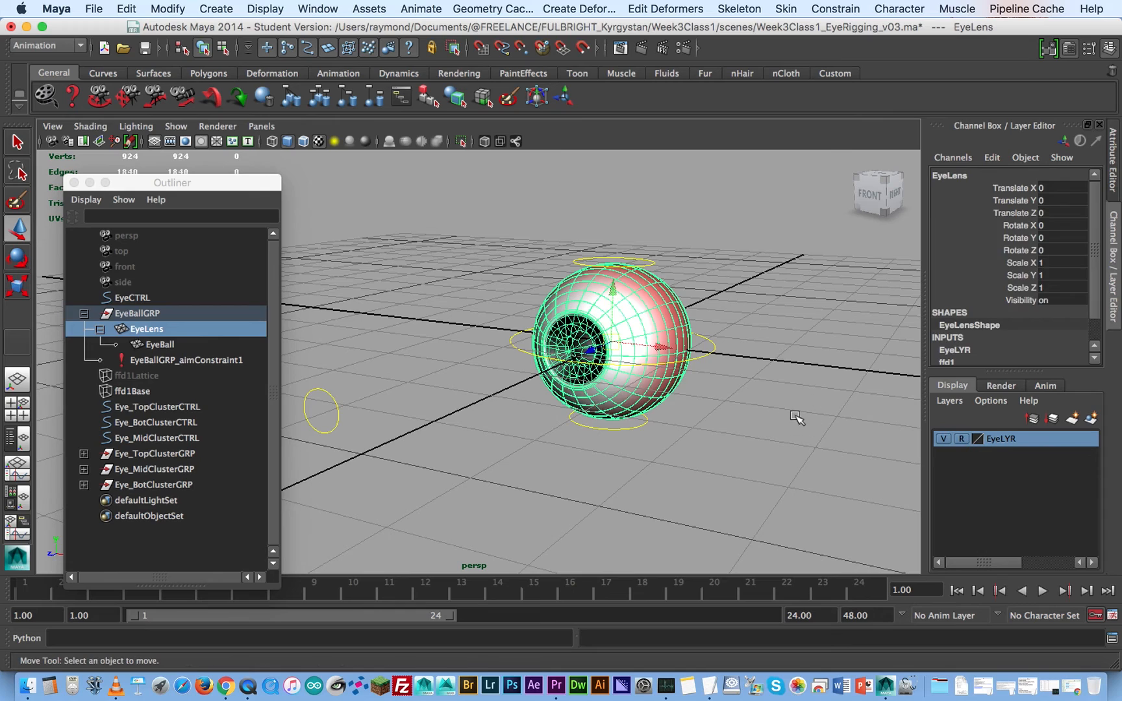
- Test the lattice deformation by moving Eye_TopClusterCTRL and Eye_MidClusterCTRL to several positions
left_click(645, 250)
left_click(648, 260)
left_click_drag(617, 213, 764, 157)
left_click(542, 354)
left_click_drag(661, 346, 851, 368)
left_click_drag(656, 402, 721, 407, "alt")
middle_click_drag(721, 406, 701, 398, "alt")
left_click_drag(676, 409, 474, 439, "alt")
- Pull Eye_BotClusterCTRL away from the eye to about X -0.84, Y -0.525, Z 0.13 to test its deformation
left_click(518, 416)
left_click(549, 411)
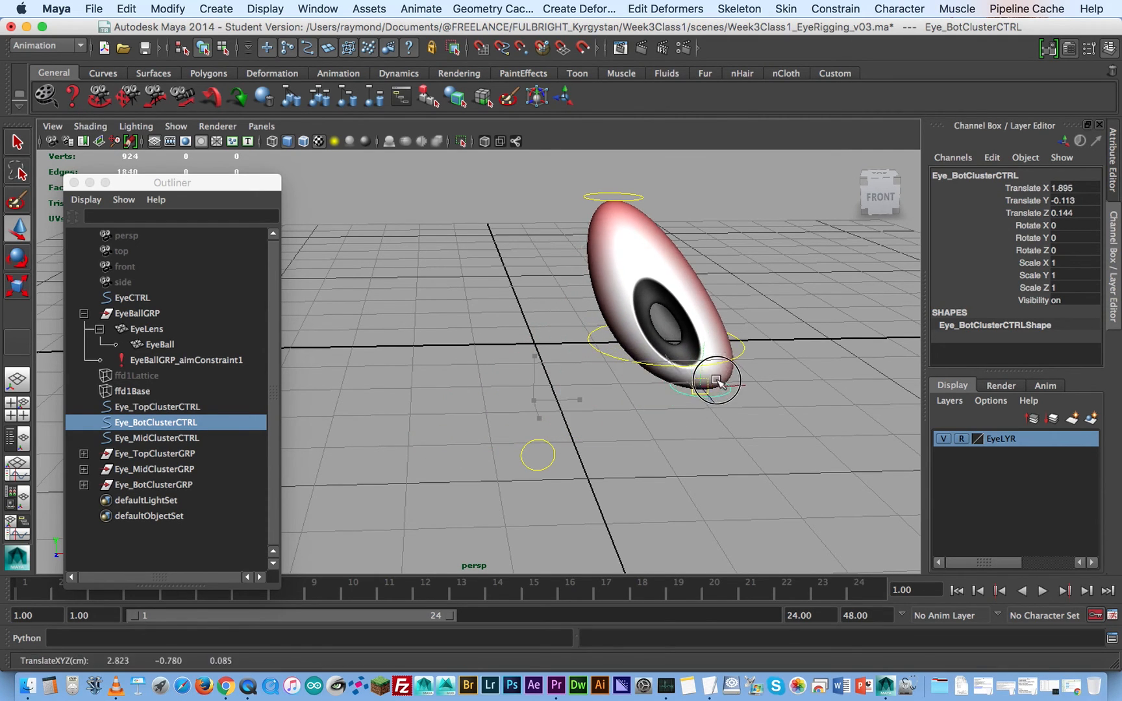
left_click_drag(580, 423, 491, 437)
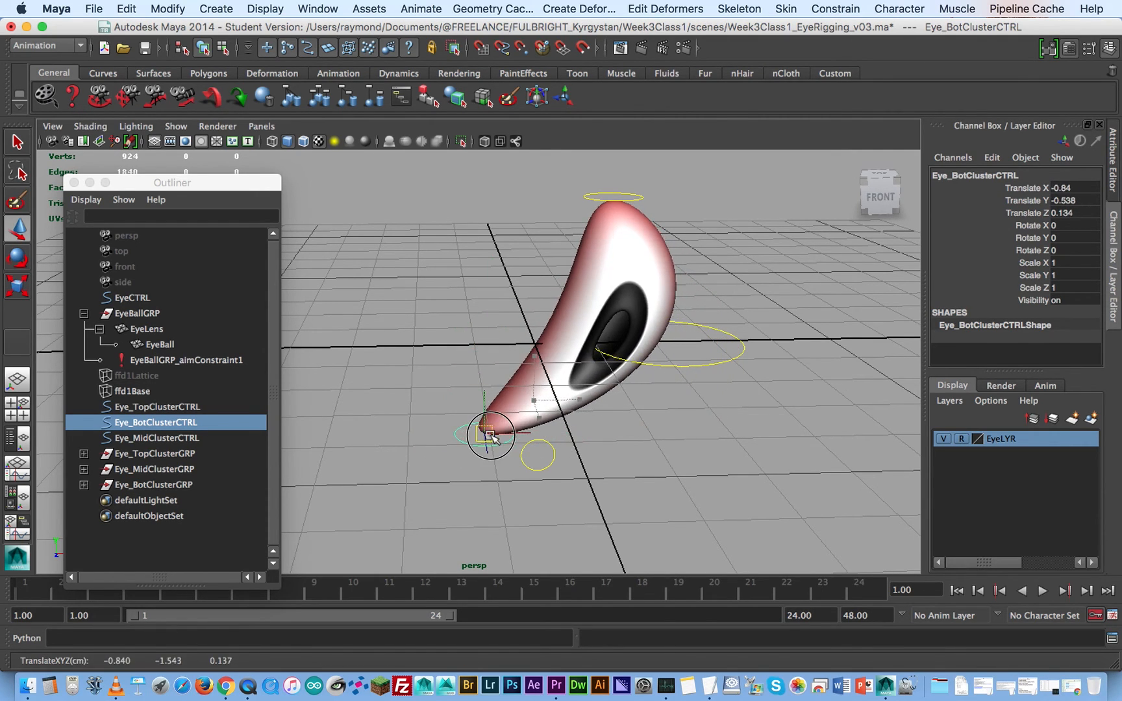
left_click_drag(566, 440, 575, 448, "alt")
- Test the aim on the deformed eye by moving EyeCTRL to about X 0.556 and Y 2.65
left_click(434, 414)
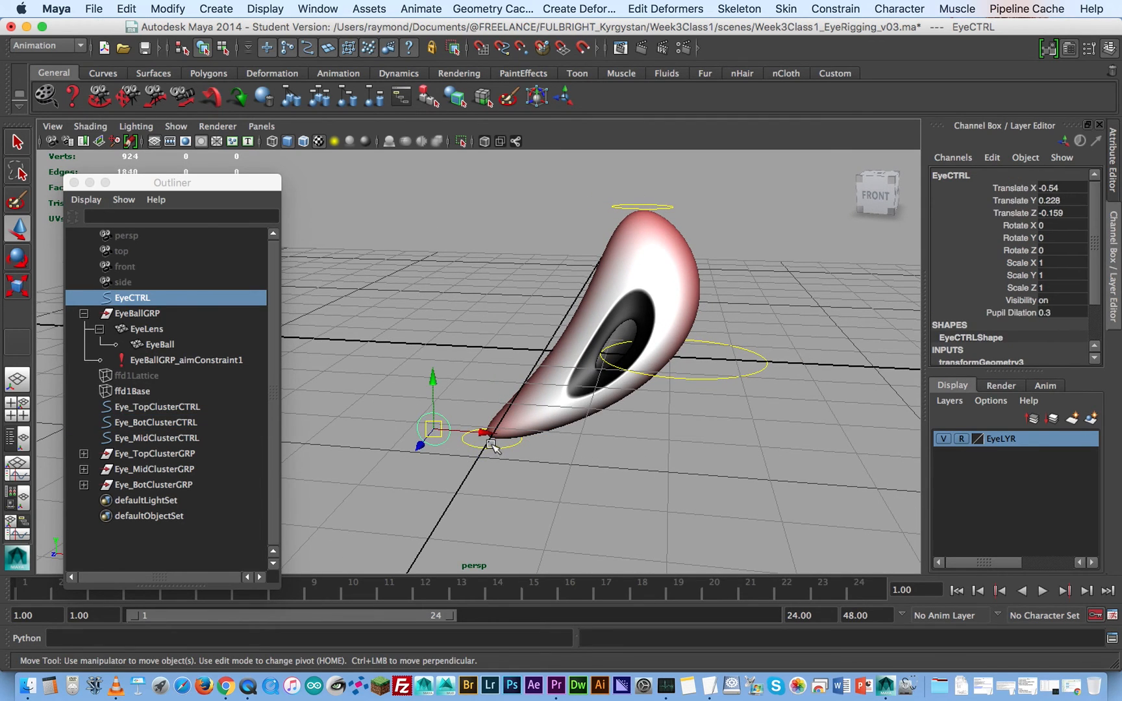
left_click_drag(477, 434, 576, 427)
left_click_drag(536, 390, 533, 154)
- Move the cluster controls around to bend the eye further, bringing Eye_MidClusterCTRL to about X -2.019
left_click_drag(707, 381, 642, 382, "alt")
right_click_drag(649, 381, 572, 336, "alt")
middle_click_drag(571, 335, 602, 360, "alt")
left_click_drag(436, 426, 524, 425, "alt")
middle_click_drag(525, 424, 462, 374, "alt")
right_click_drag(464, 375, 622, 393, "alt")
middle_click_drag(622, 393, 575, 449, "alt")
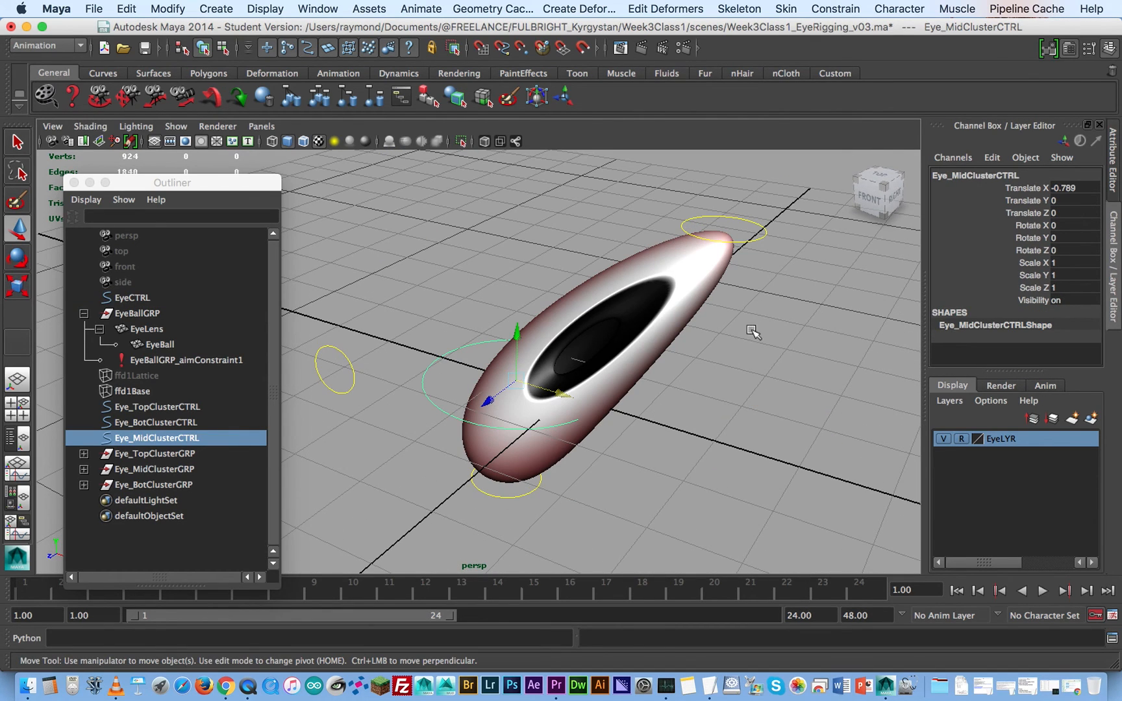
left_click_drag(753, 331, 757, 323, "alt")
left_click_drag(571, 393, 482, 407)
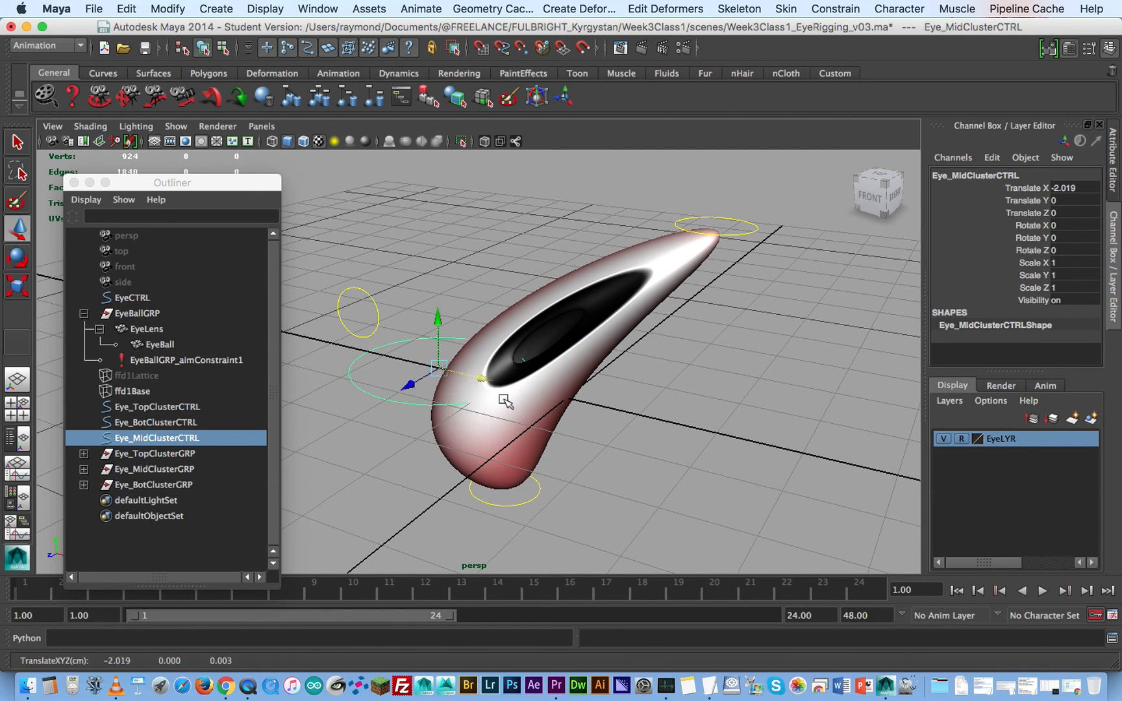
- Reset Translate and Rotate to 0 on EyeCTRL and all three cluster controls together, and clear the selection
left_click(744, 221)
left_click(408, 401, "shift")
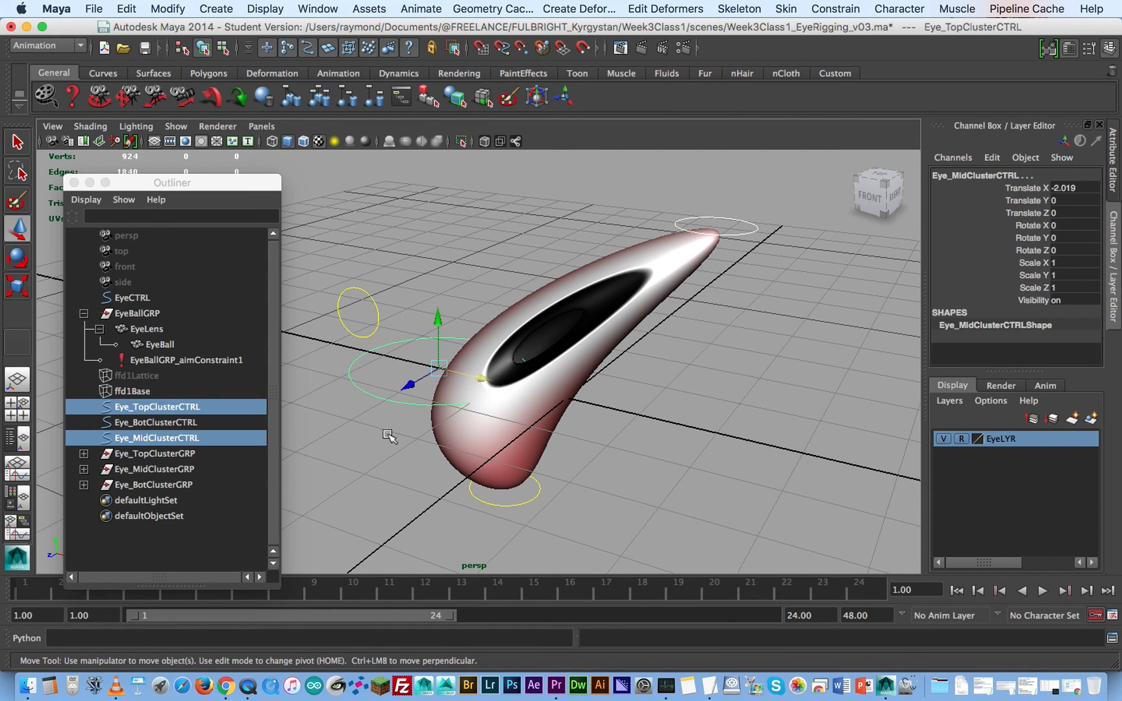
left_click(520, 495, "shift")
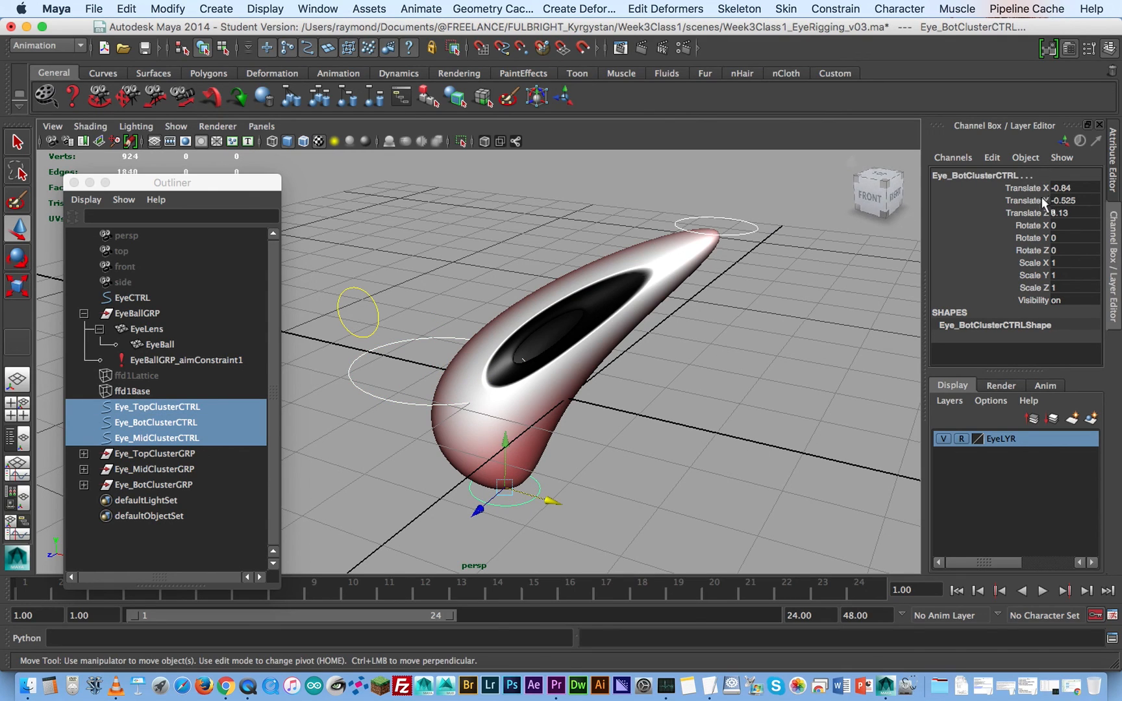
left_click(374, 297, "shift")
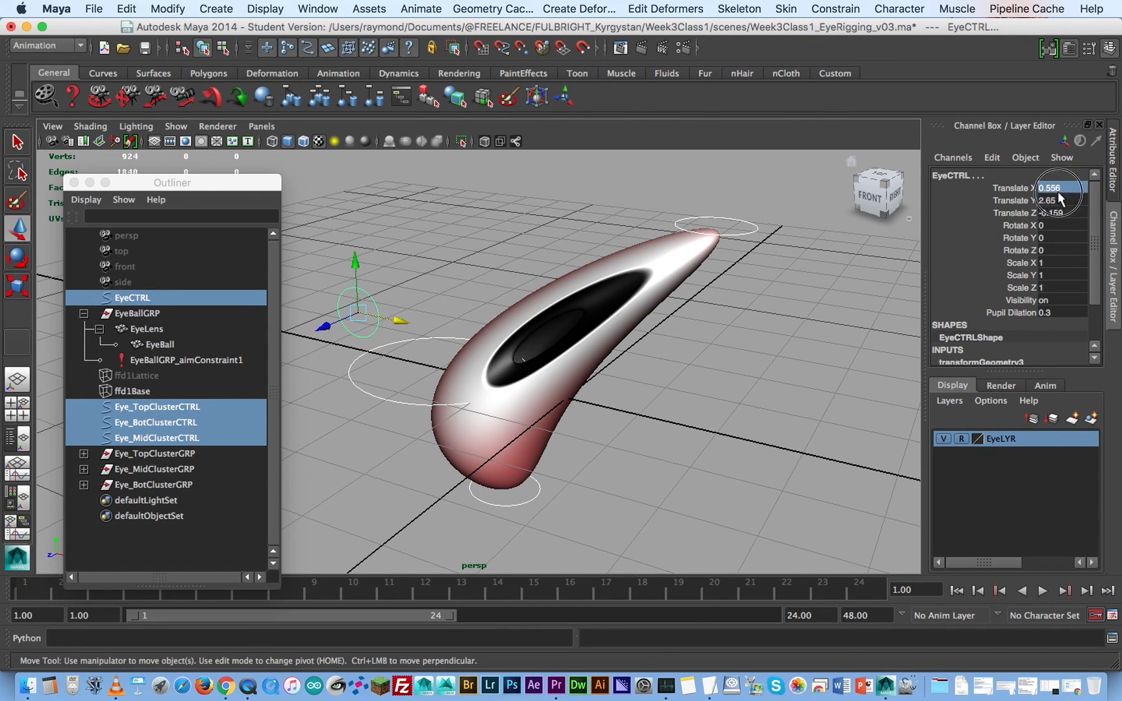
key("Return")
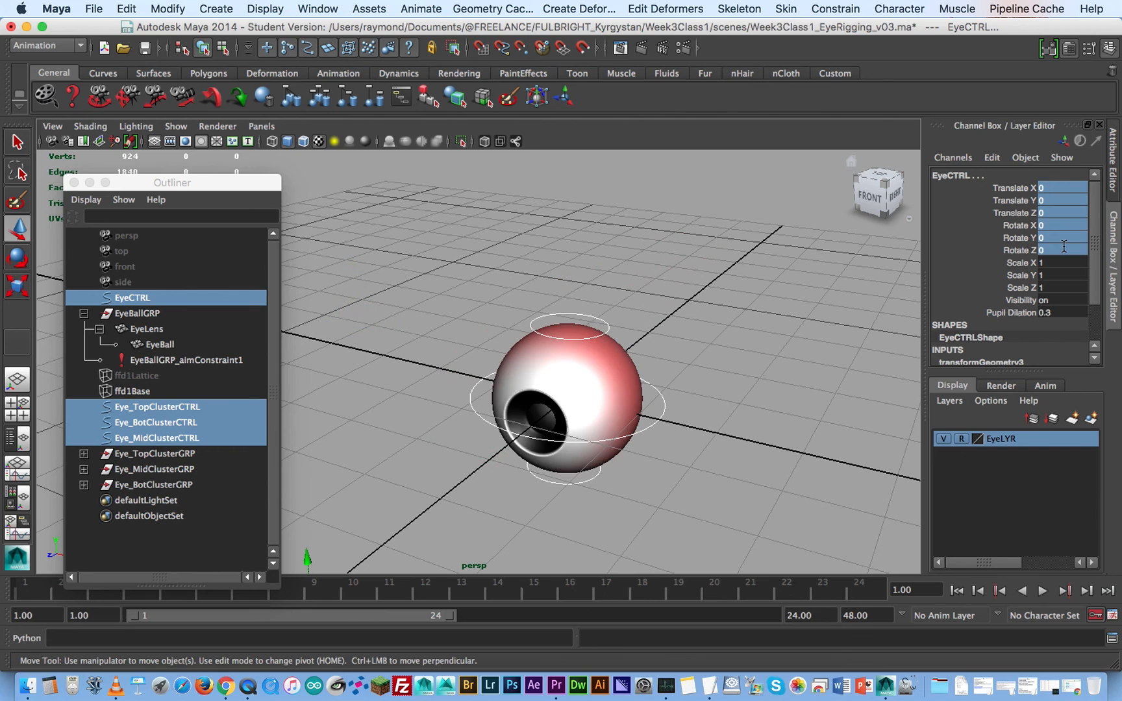
left_click(704, 317)
- Flatten the eye by uniformly scaling Eye_TopClusterCTRL to about 3.024 and Eye_BotClusterCTRL to about 3.289
middle_click_drag(570, 351, 641, 308, "alt")
right_click_drag(641, 307, 597, 331, "alt")
left_click_drag(597, 331, 620, 356, "alt")
left_click_drag(550, 358, 568, 349, "alt")
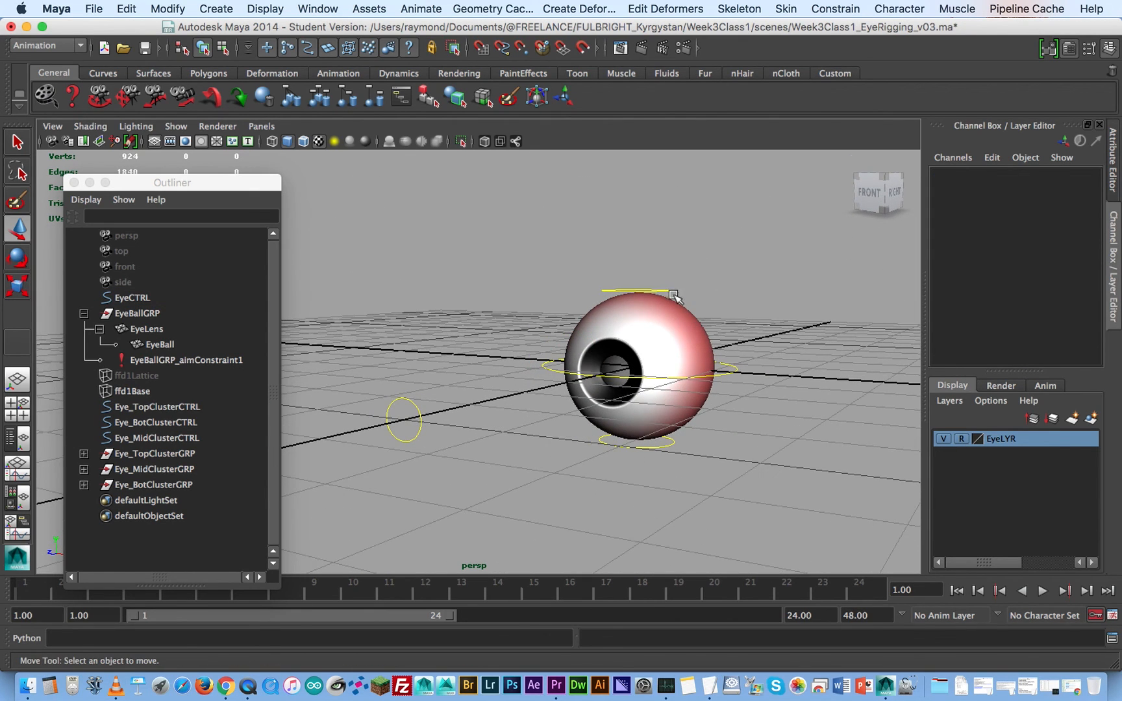
left_click(675, 291)
key("r")
left_click_drag(640, 291, 760, 245)
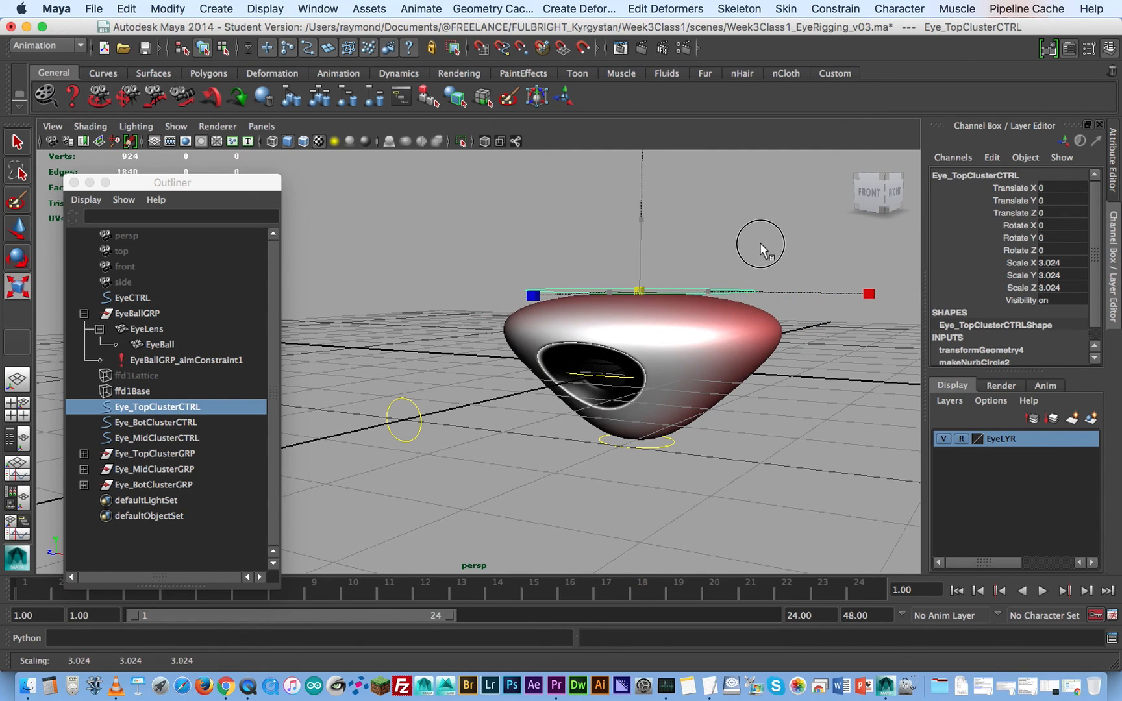
left_click(669, 444)
left_click_drag(637, 442, 769, 408)
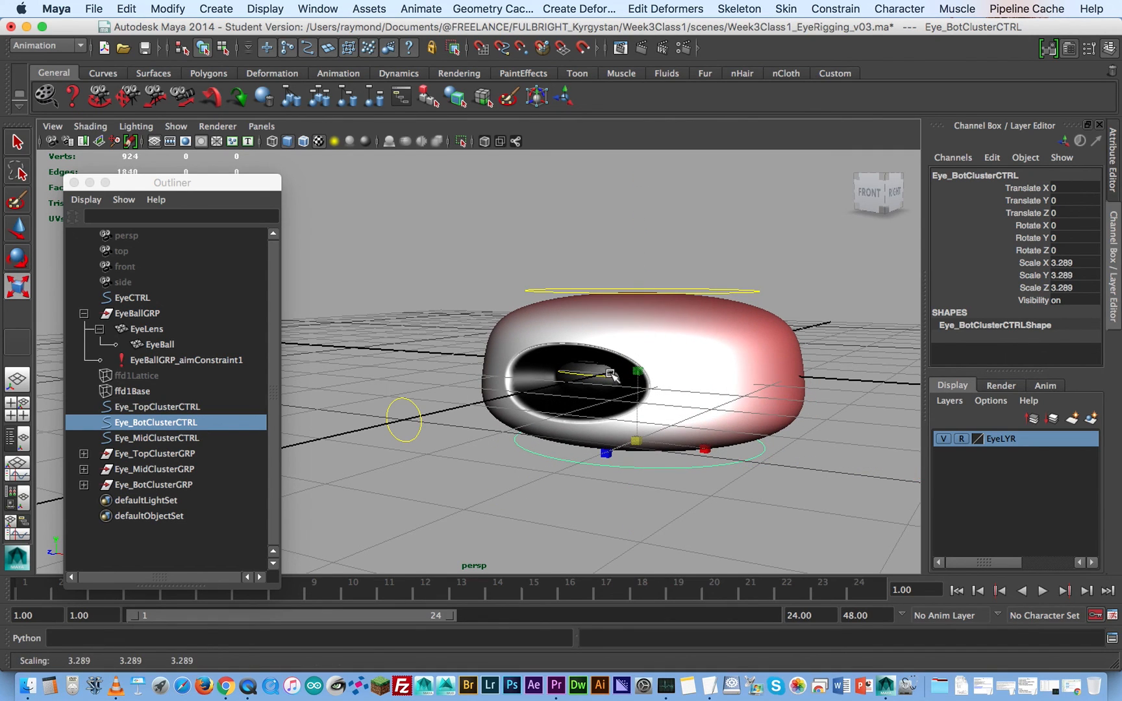
- View the flattened eye from another angle and render the current frame with mental ray
left_click(609, 375)
left_click_drag(650, 364, 393, 396)
left_click(641, 48)
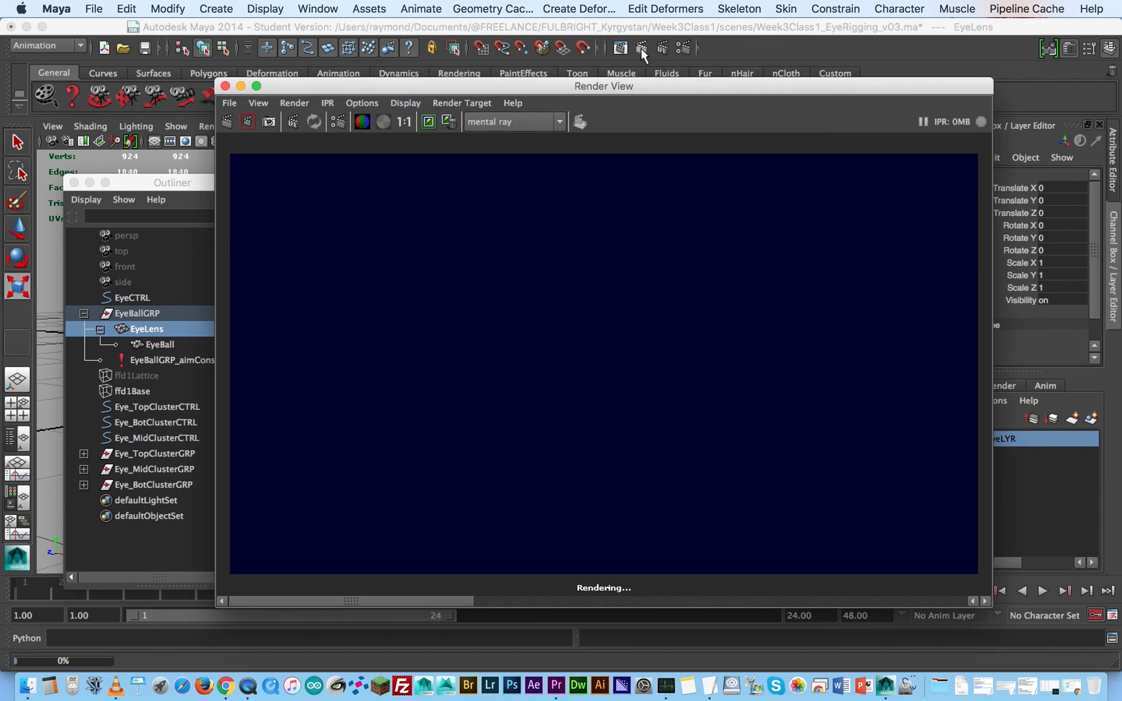